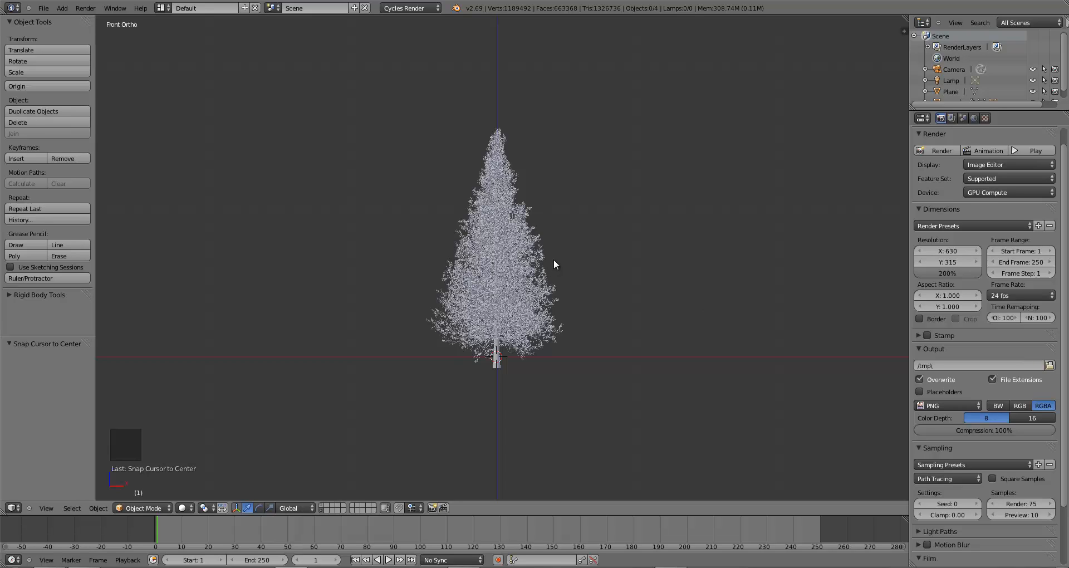
Add a mesh plane at the tree's base and move it along X to open space beside the tree
key("shift+a")
mouse_move(553, 258)
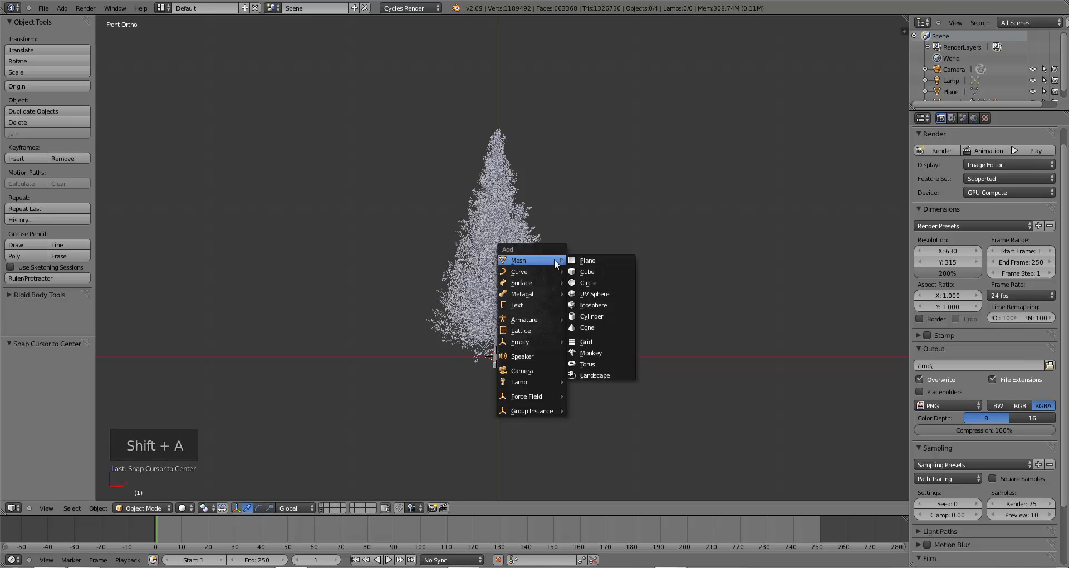
left_click(587, 260)
key("KP_7")
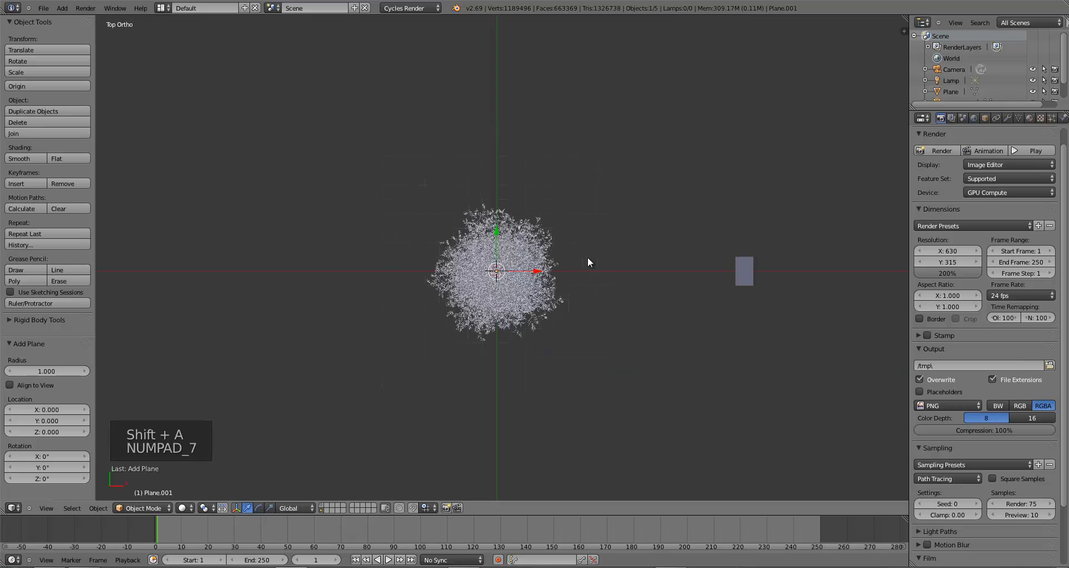
middle_click_drag(621, 293, 503, 282, "shift")
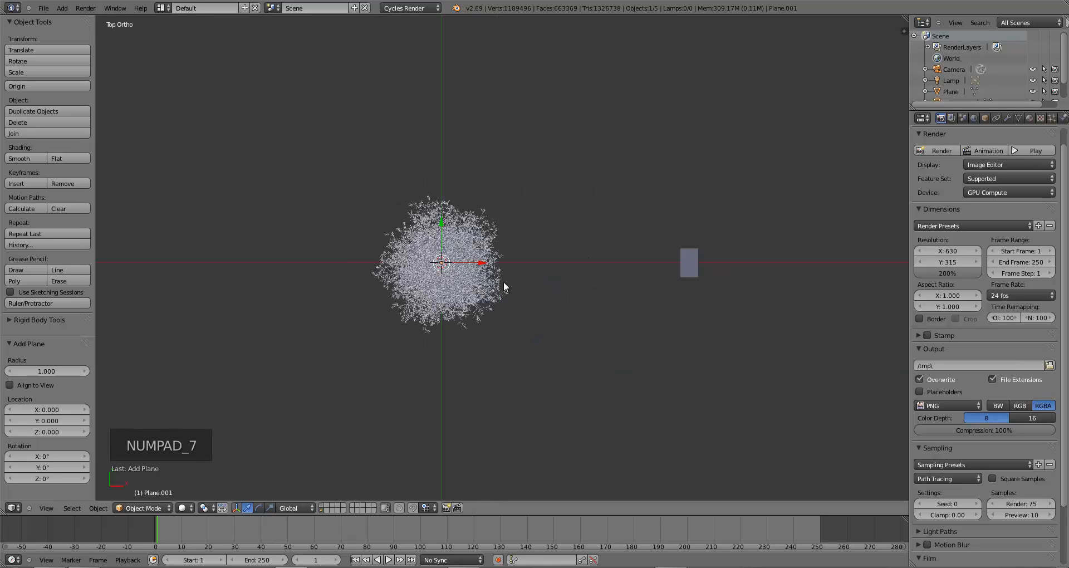
scroll(497, 300, "up", 4)
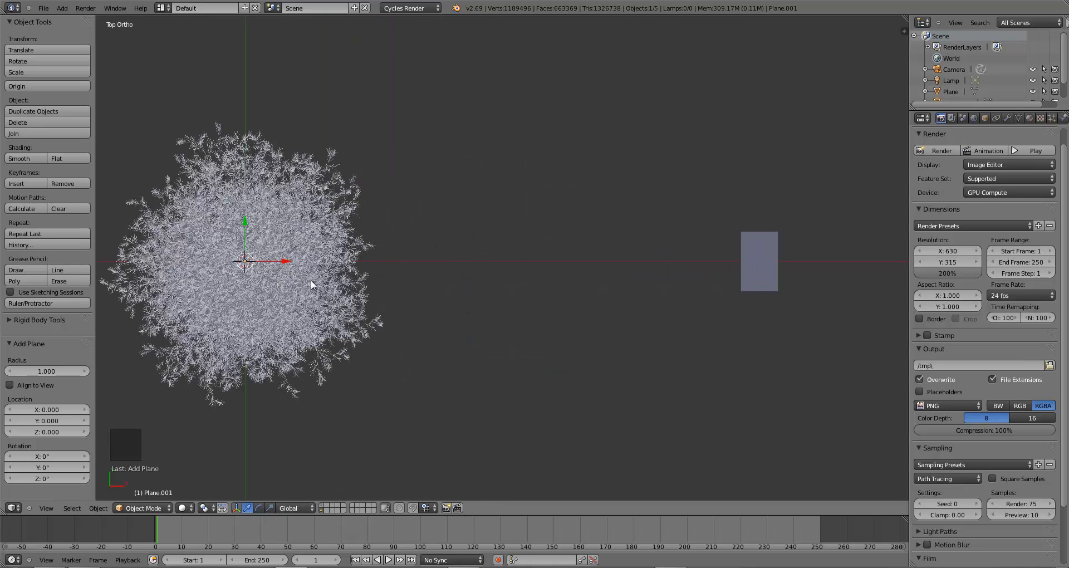
key("g")
left_click(549, 294)
Delete the new plane's two lower vertices, leaving only its far edge
key("Tab")
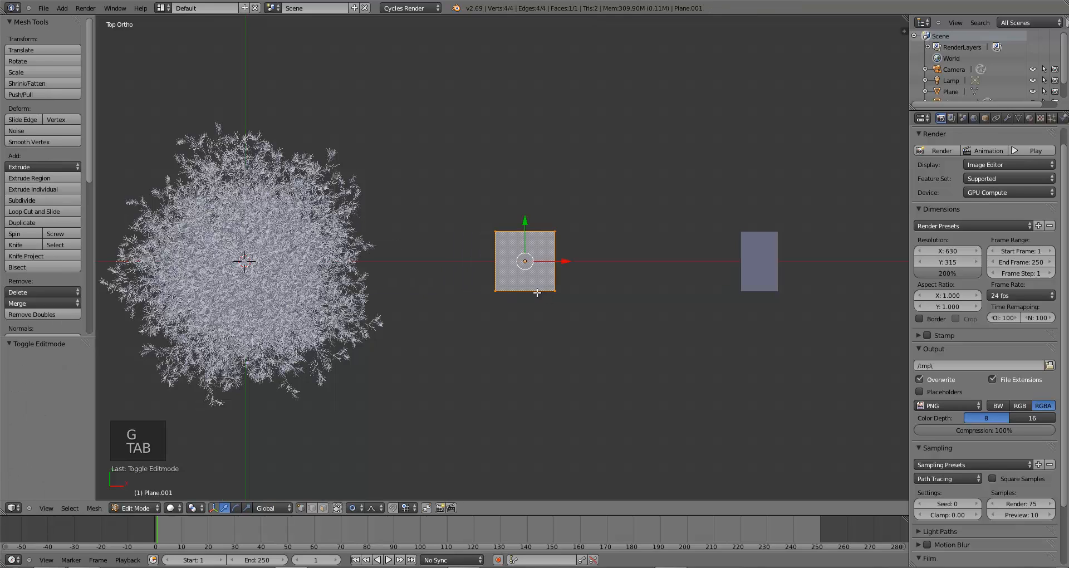
key("a")
key("a")
key("b")
left_click_drag(465, 276, 592, 310)
key("x")
left_click(592, 310)
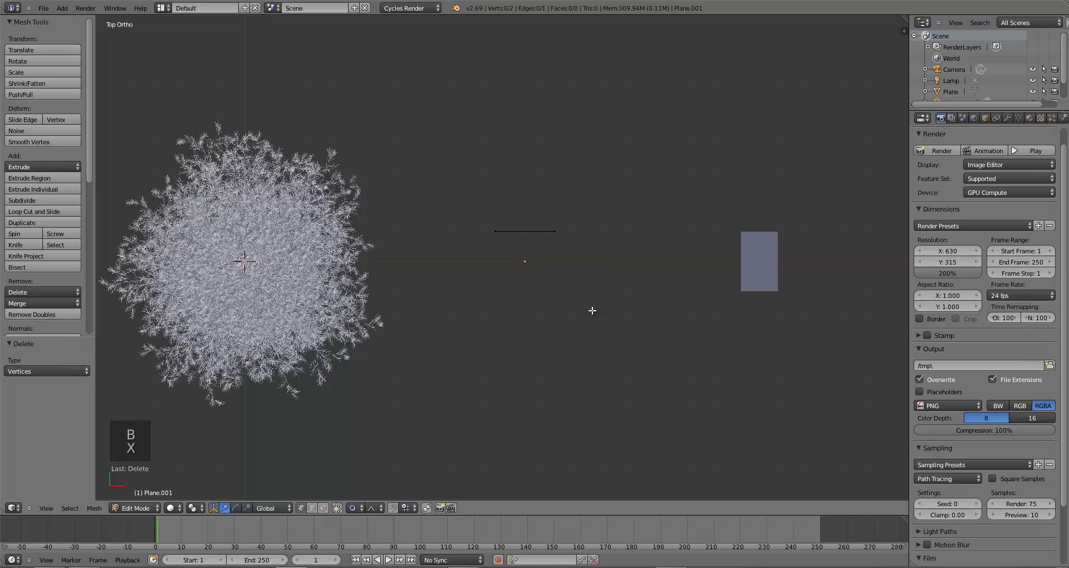
Subdivide the remaining edge with 40 cuts
key("b")
left_click_drag(481, 210, 591, 253)
key("w")
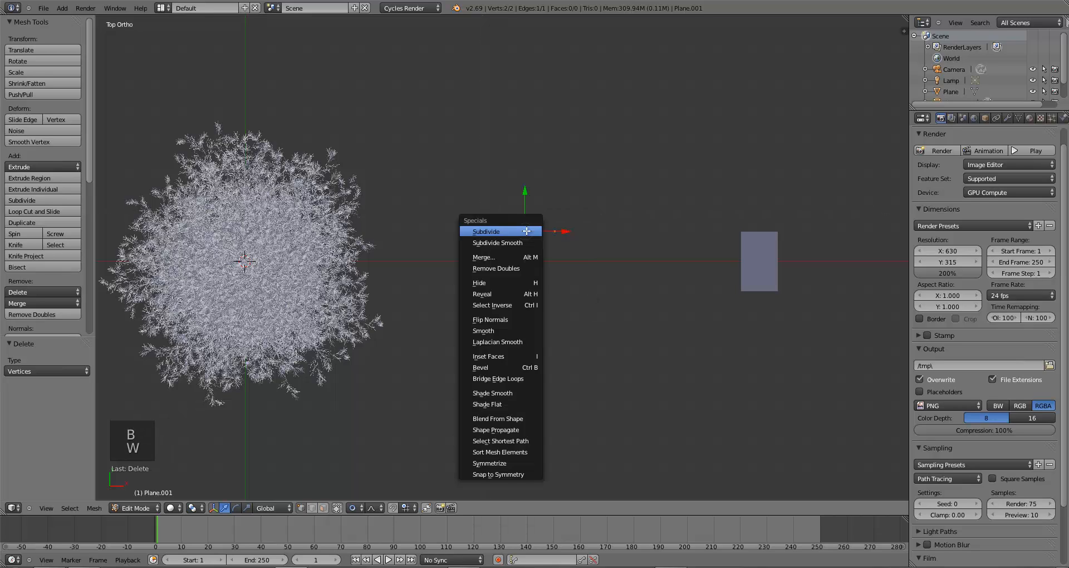
left_click(526, 231)
left_click_drag(42, 370, 249, 374)
left_click(42, 370)
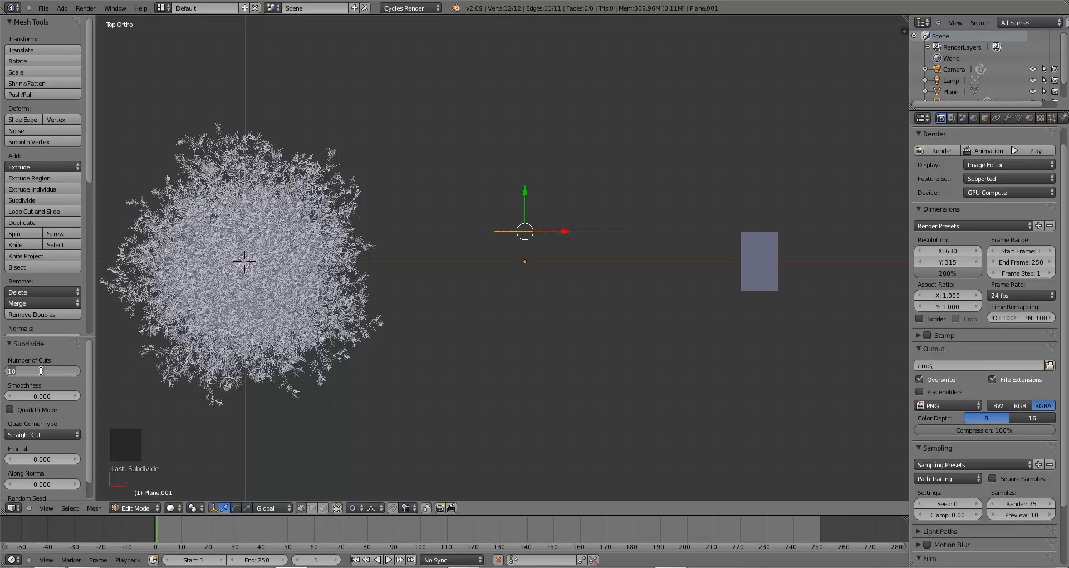
type("20")
key("Return")
left_click(42, 370)
type("40")
key("Return")
Increase the edge's subdivision to 50 cuts
scroll(495, 338, "up", 4)
middle_click_drag(536, 282, 521, 316, "shift")
scroll(519, 317, "up", 2)
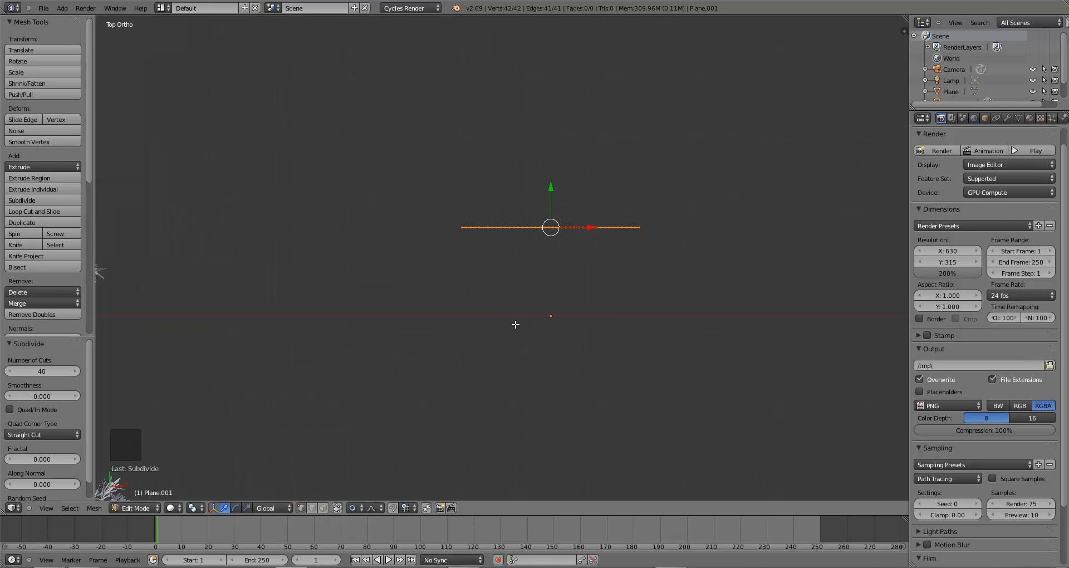
left_click(33, 370)
type("50")
key("Return")
Return to Object Mode and move the line's geometry onto its origin with Geometry to Origin
key("Tab")
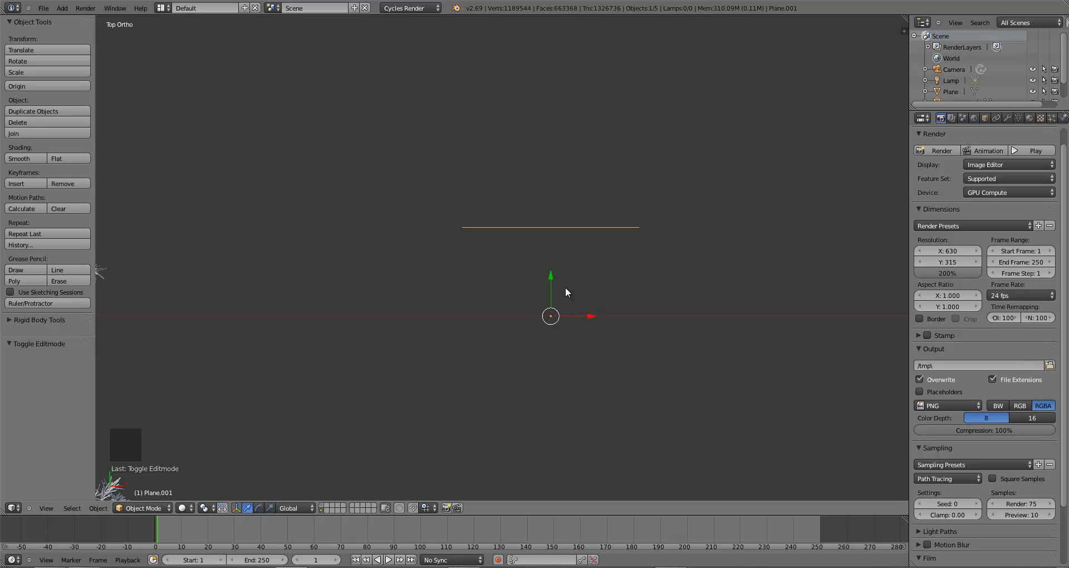
key("ctrl+alt+shift+c")
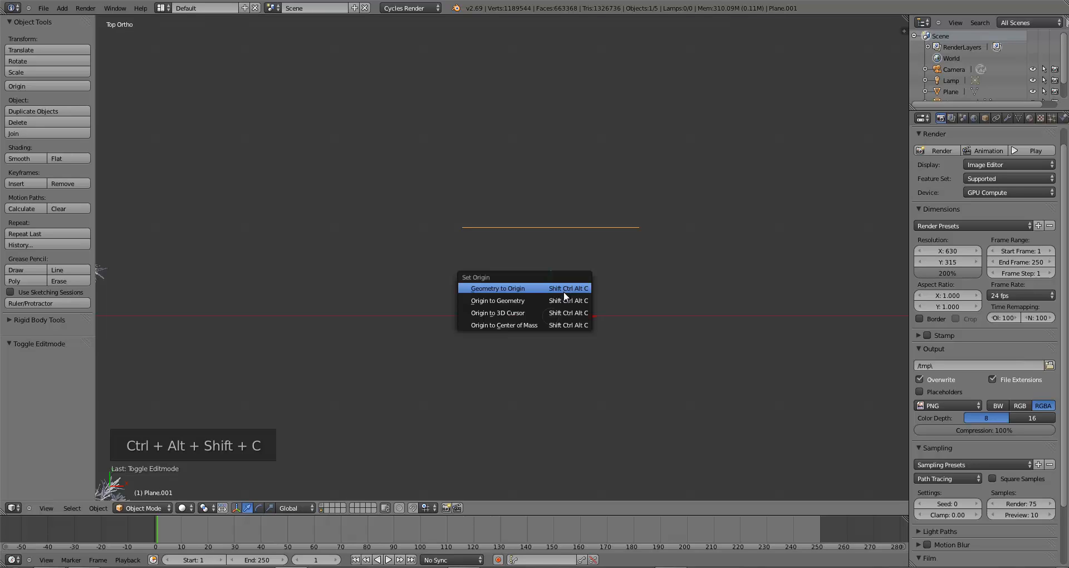
left_click(558, 291)
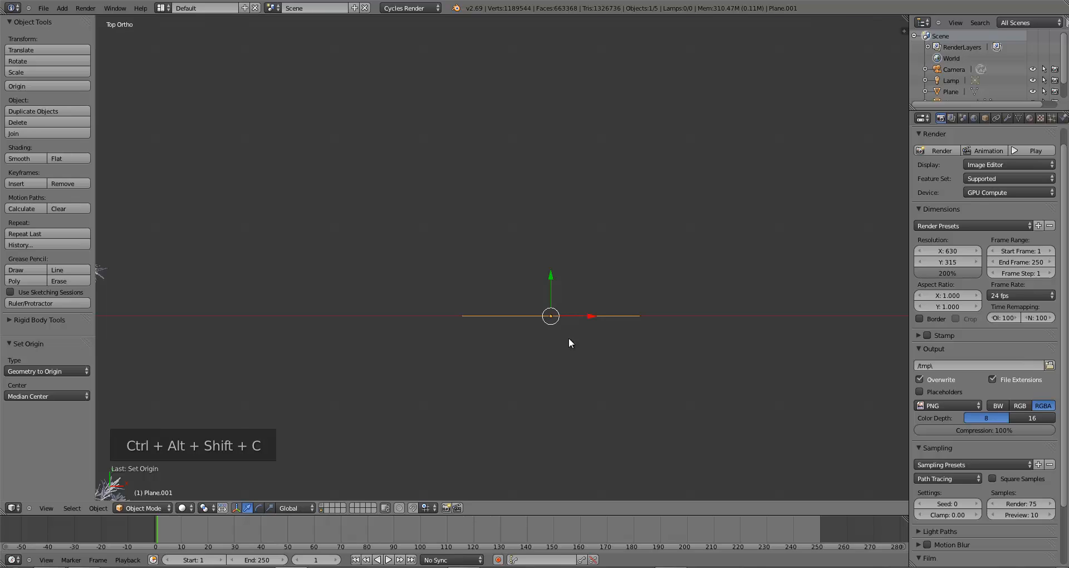
Select the vertex at the line's end nearest the tree and enable proportional editing for the mesh
middle_click_drag(555, 337, 541, 305, "shift")
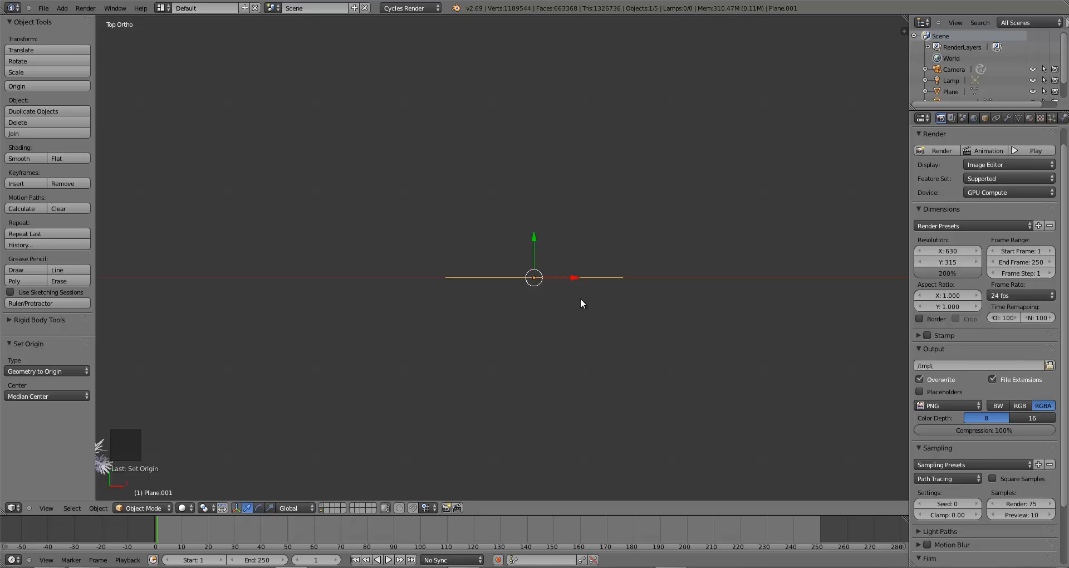
key("Tab")
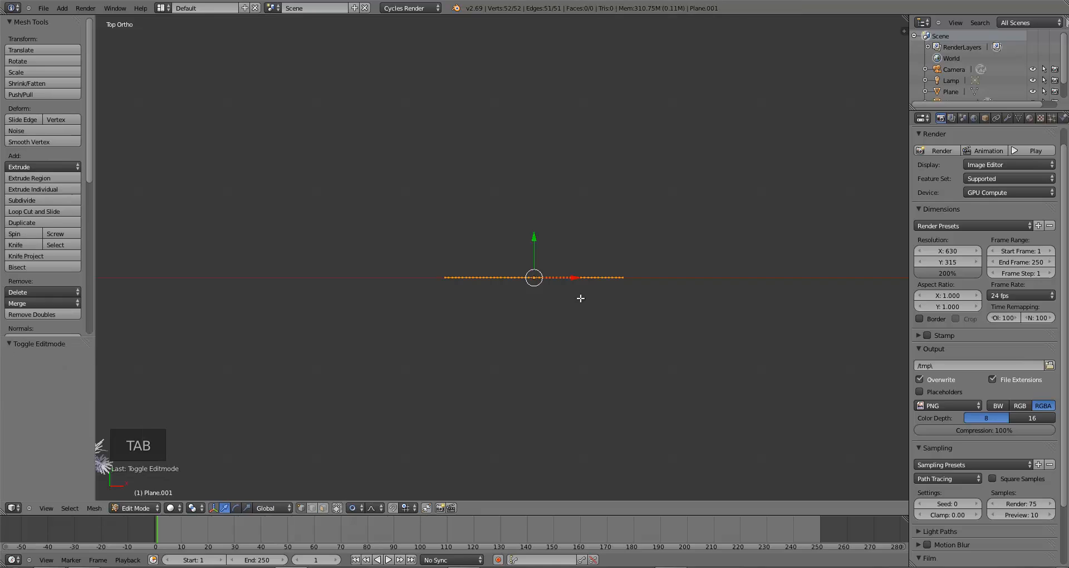
right_click(440, 277)
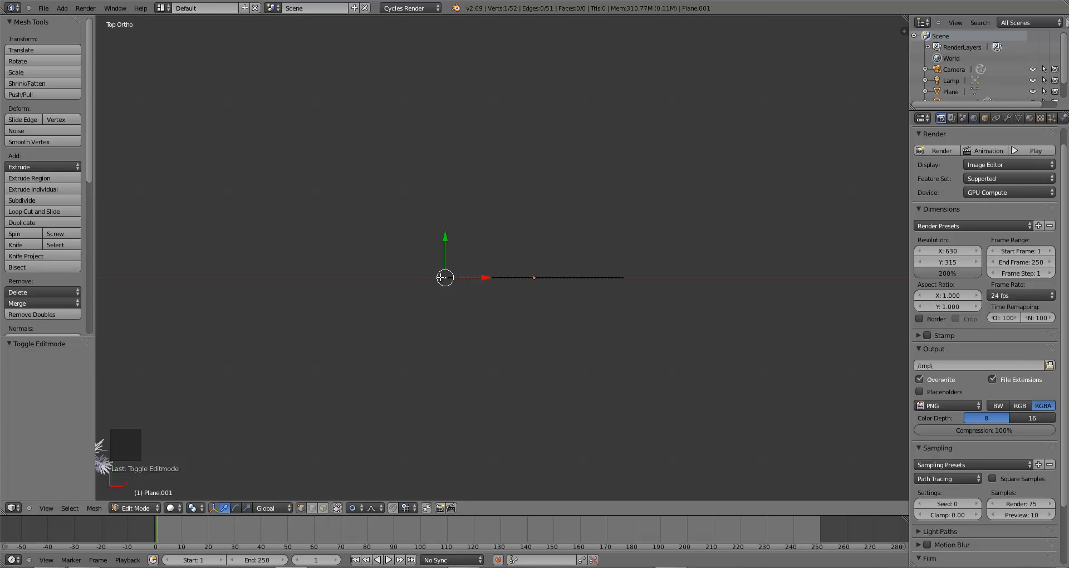
left_click(354, 506)
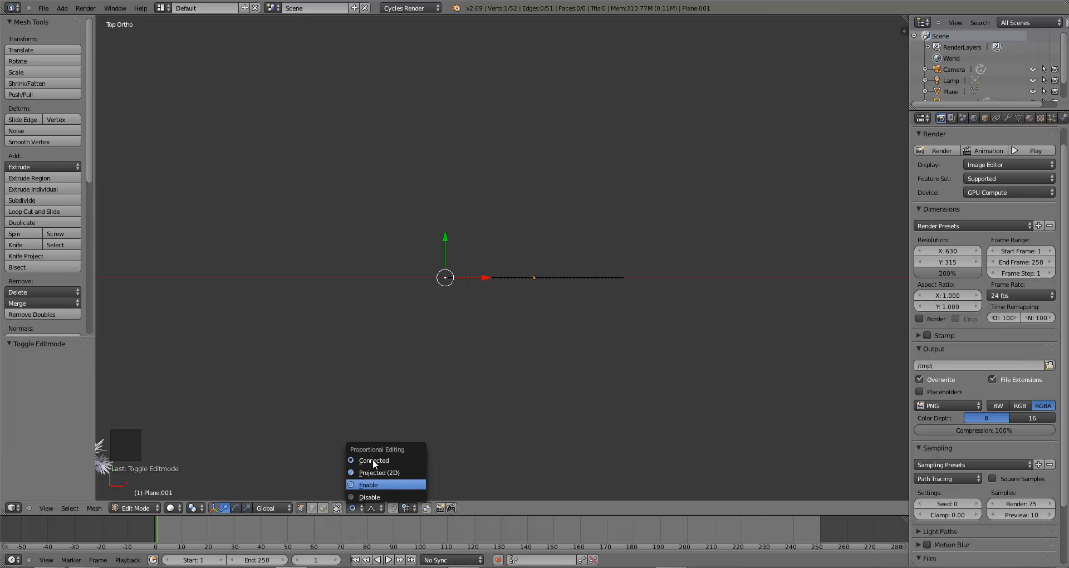
left_click(364, 485)
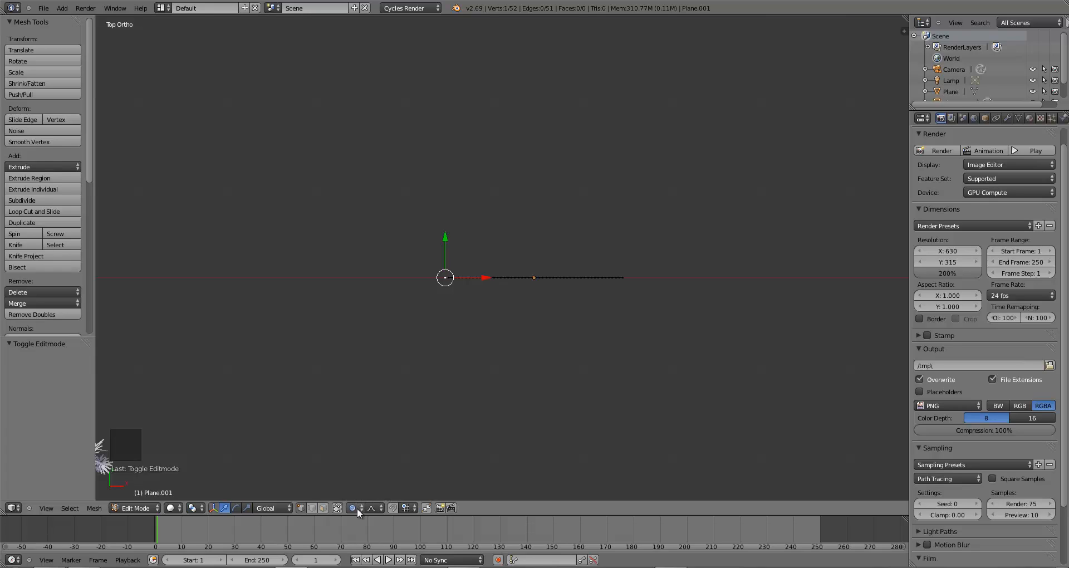
left_click(357, 508)
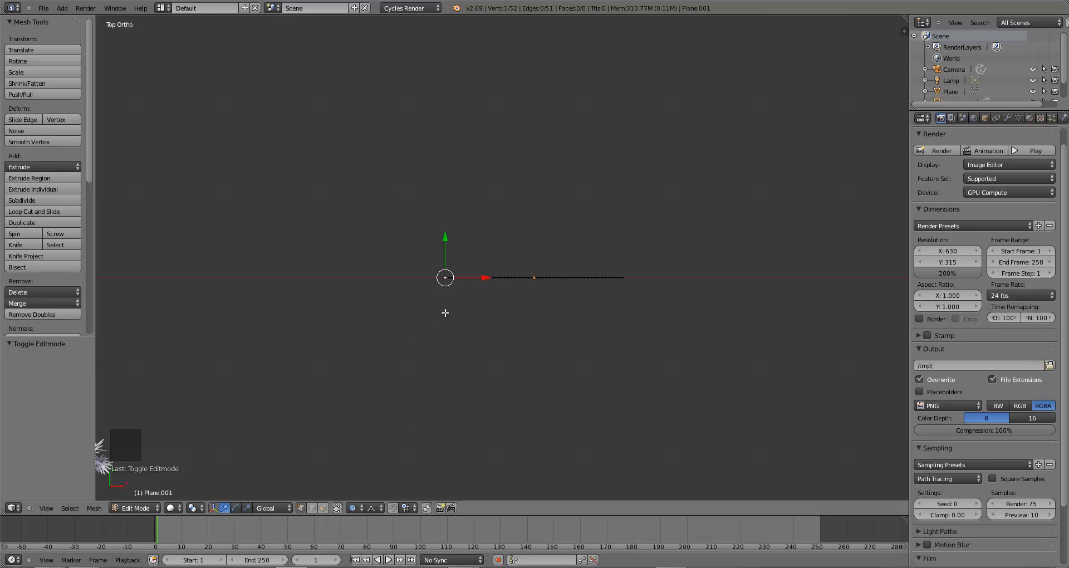
Twist the line into a spiral around the selected vertex by rotating about -2433° with a smooth proportional size of about 2.14
key("r")
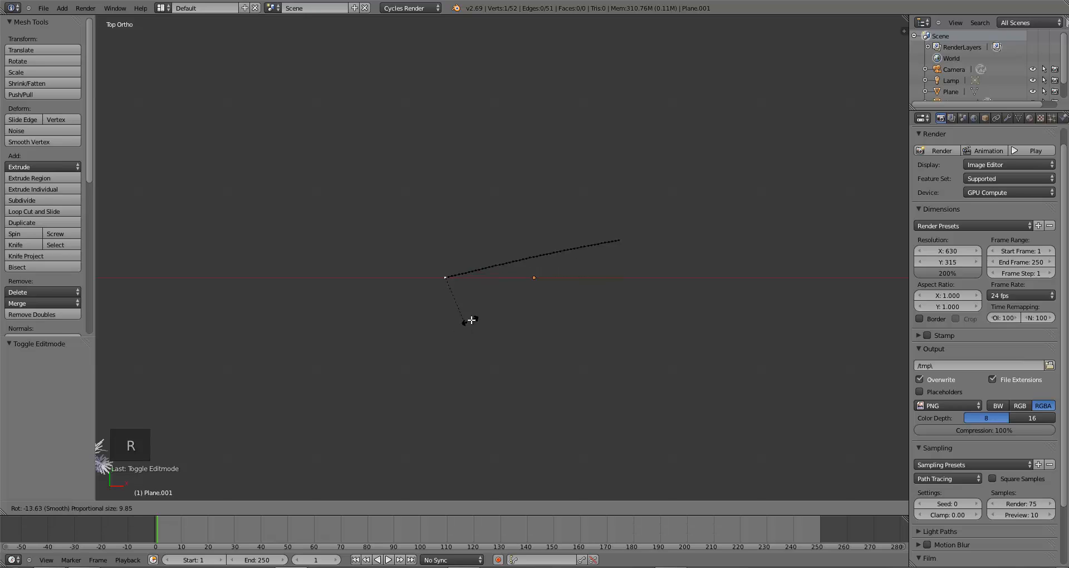
scroll(473, 319, "up", 10)
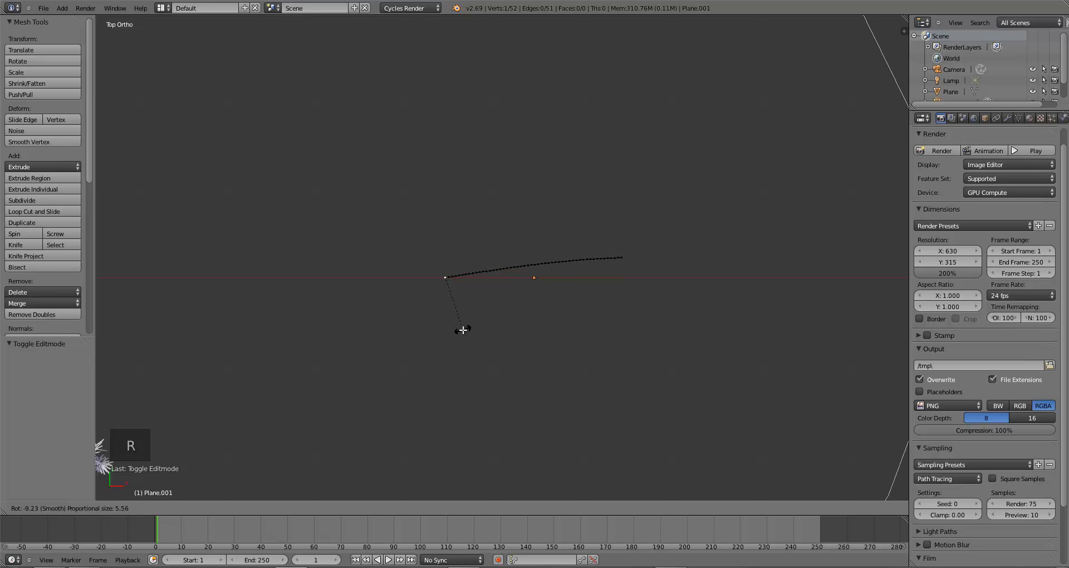
scroll(462, 330, "up", 10)
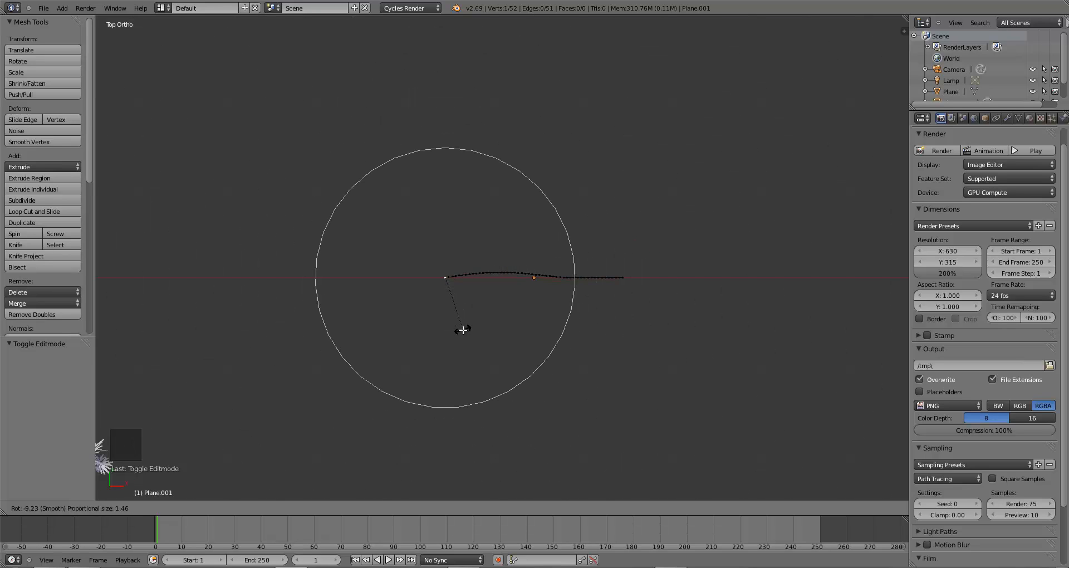
scroll(462, 330, "down", 2)
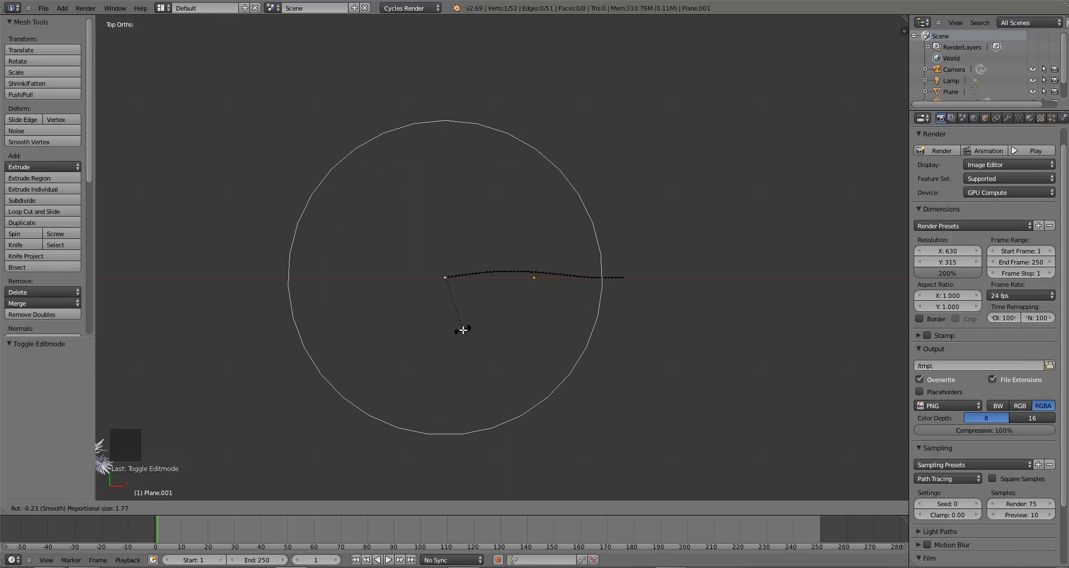
scroll(463, 331, "down", 3)
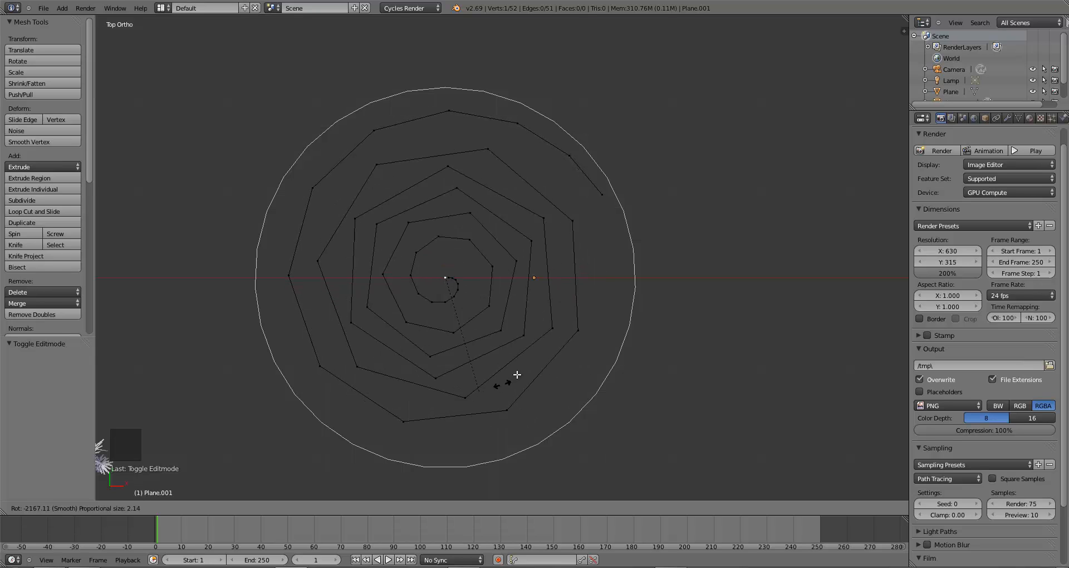
left_click(380, 290)
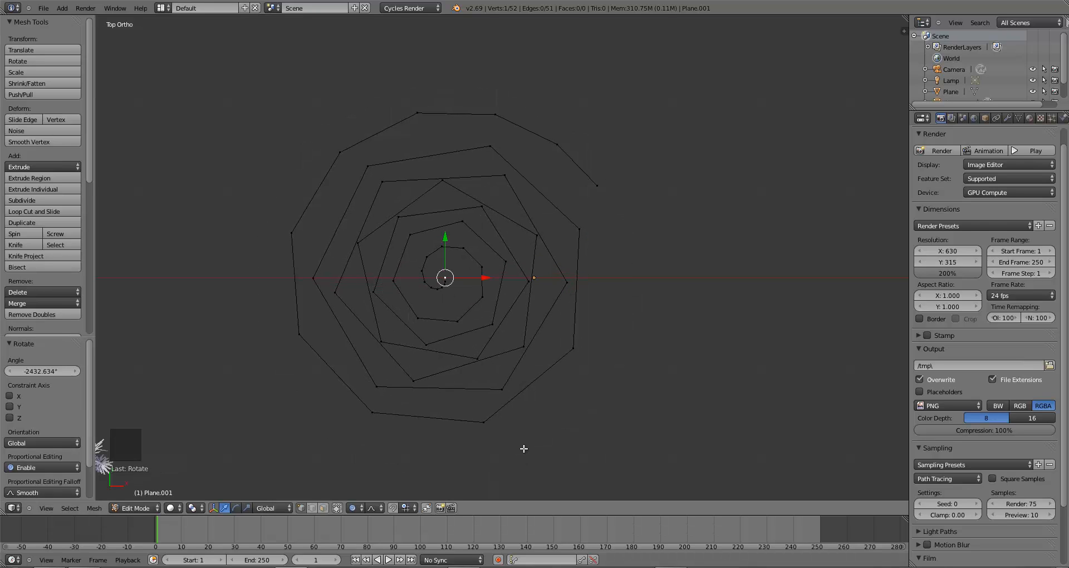
scroll(544, 417, "down", 2)
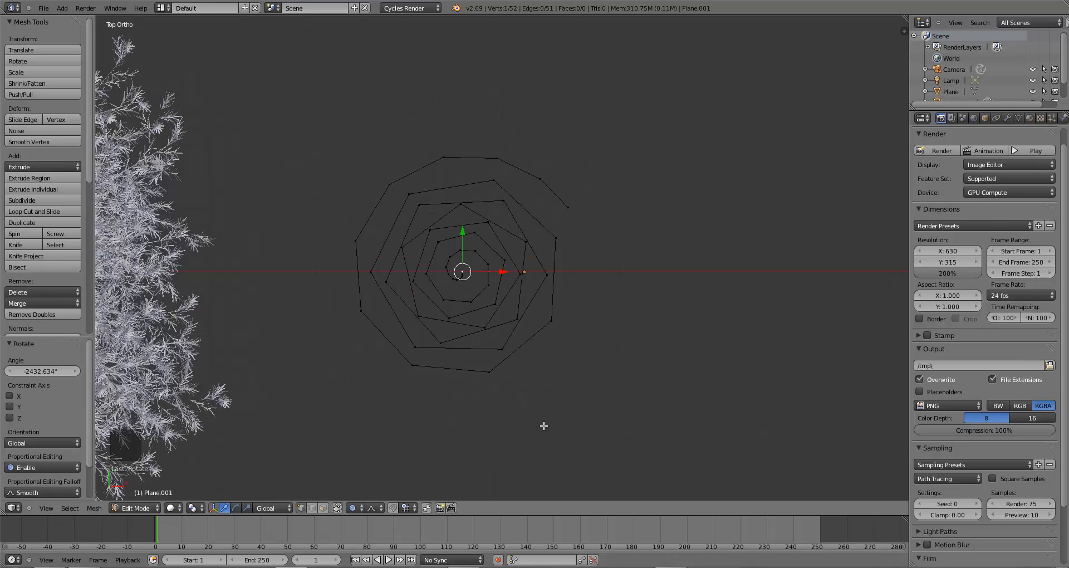
scroll(544, 425, "up", 2)
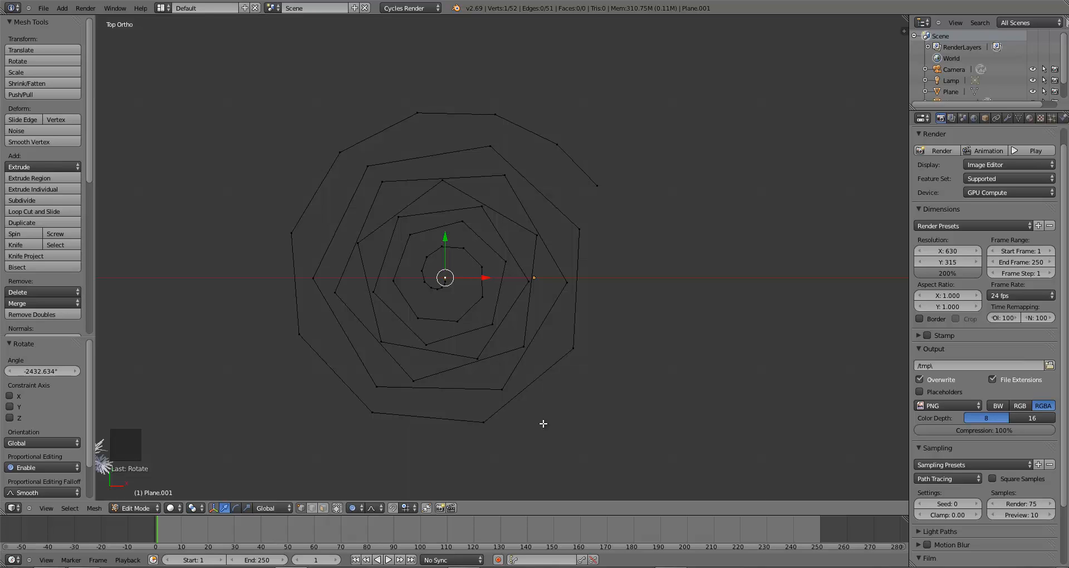
key("Tab")
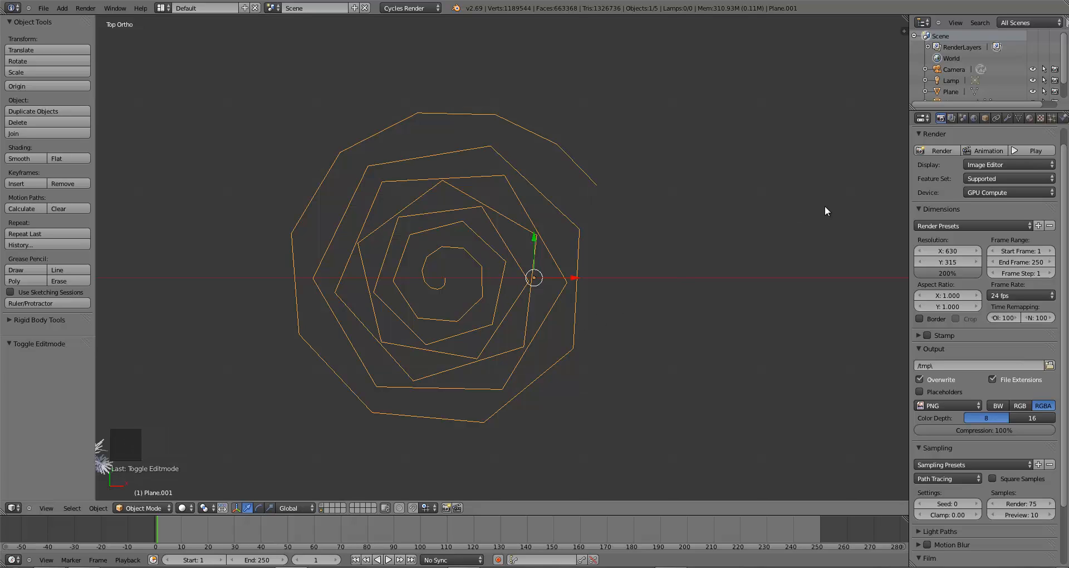
Add a Subdivision Surface modifier to the spiral with 2 view subdivisions and Optimal Display enabled
left_click(1005, 119)
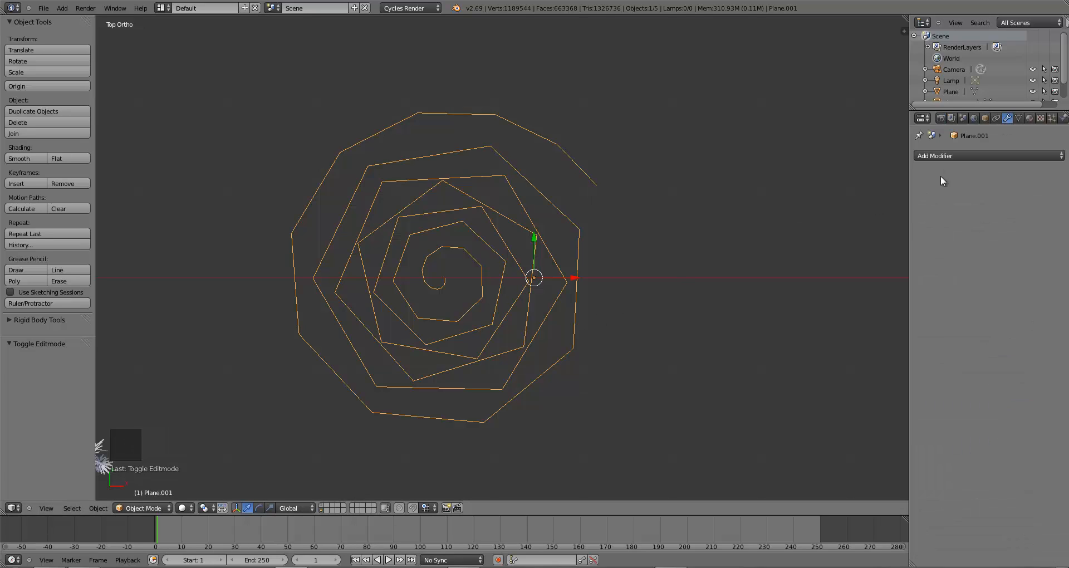
left_click(953, 153)
left_click(841, 338)
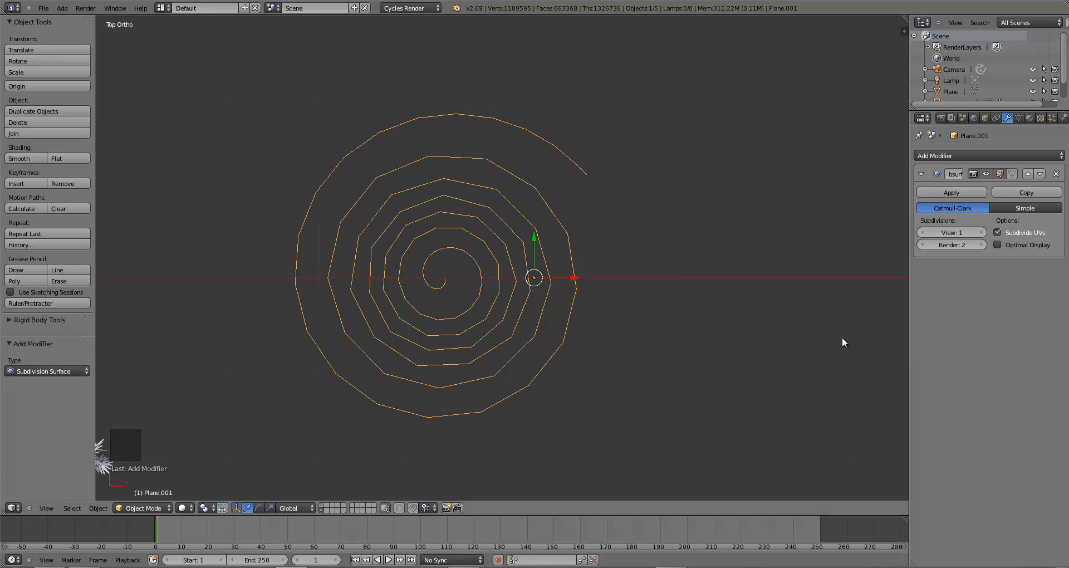
left_click(981, 233)
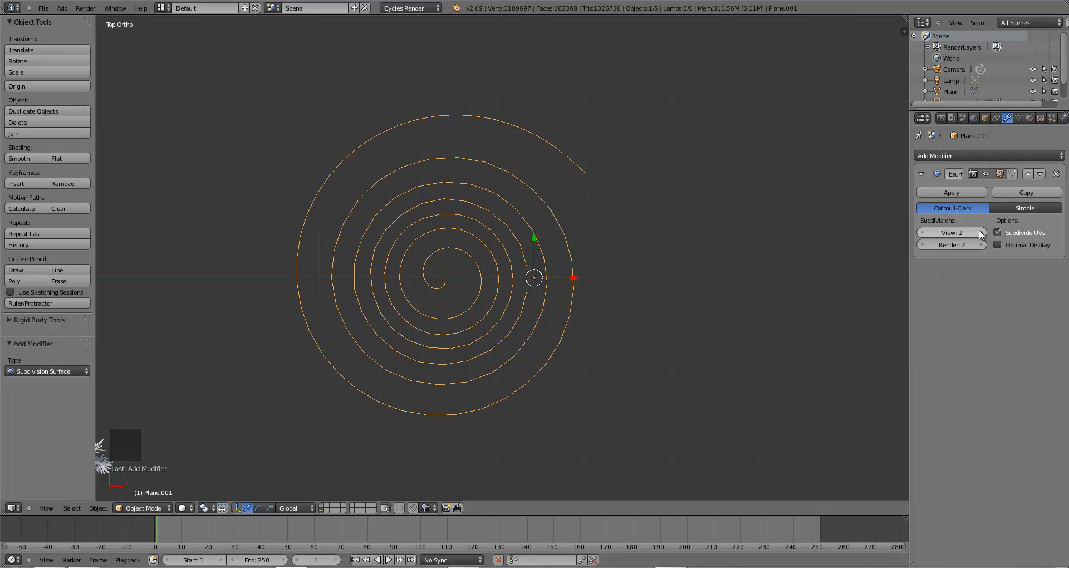
left_click(996, 245)
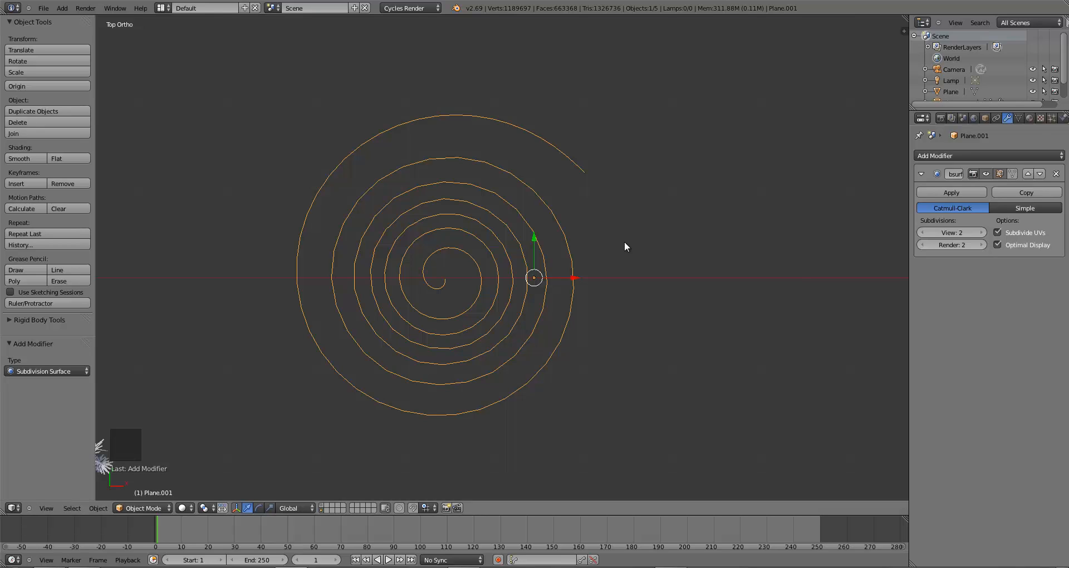
Inspect the smoothed spiral beside the tree from the front, the top and an angled view
middle_click_drag(570, 423, 542, 365)
key("KP_1")
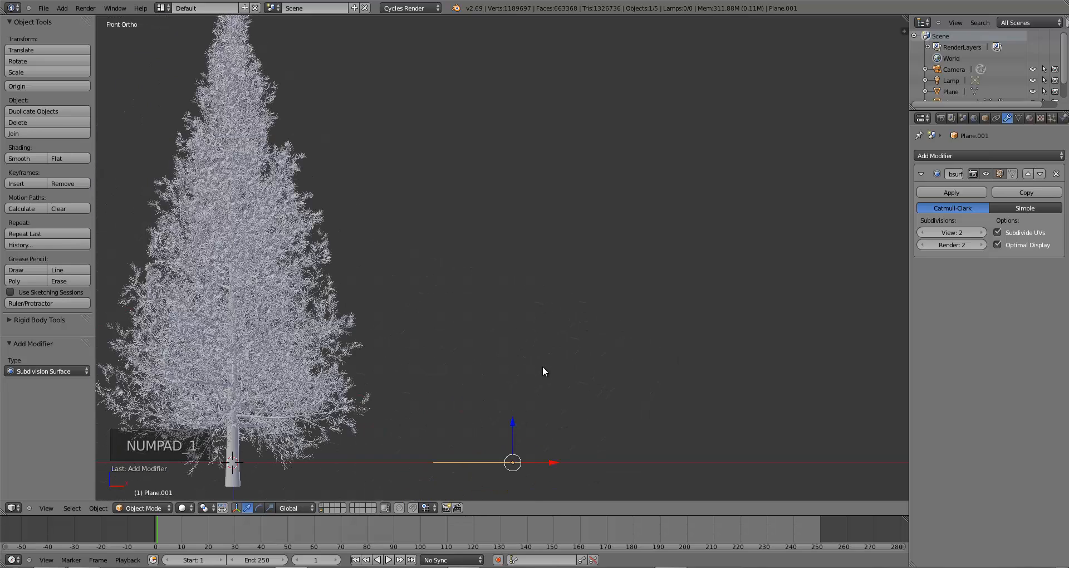
middle_click_drag(564, 408, 530, 231, "shift")
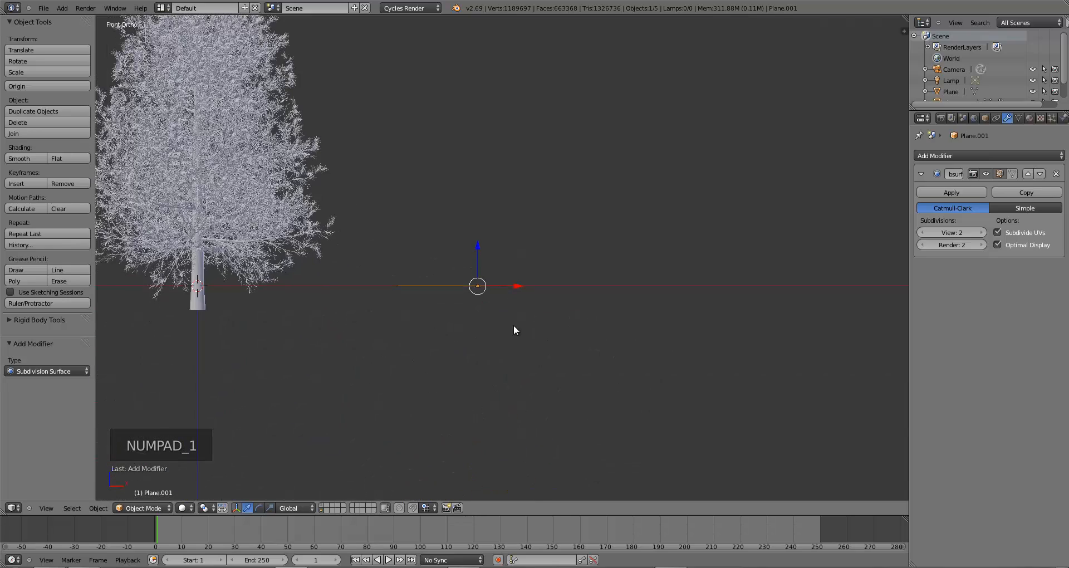
scroll(513, 327, "up", 4)
middle_click_drag(491, 350, 566, 309, "shift")
key("KP_7")
scroll(566, 306, "down", 4)
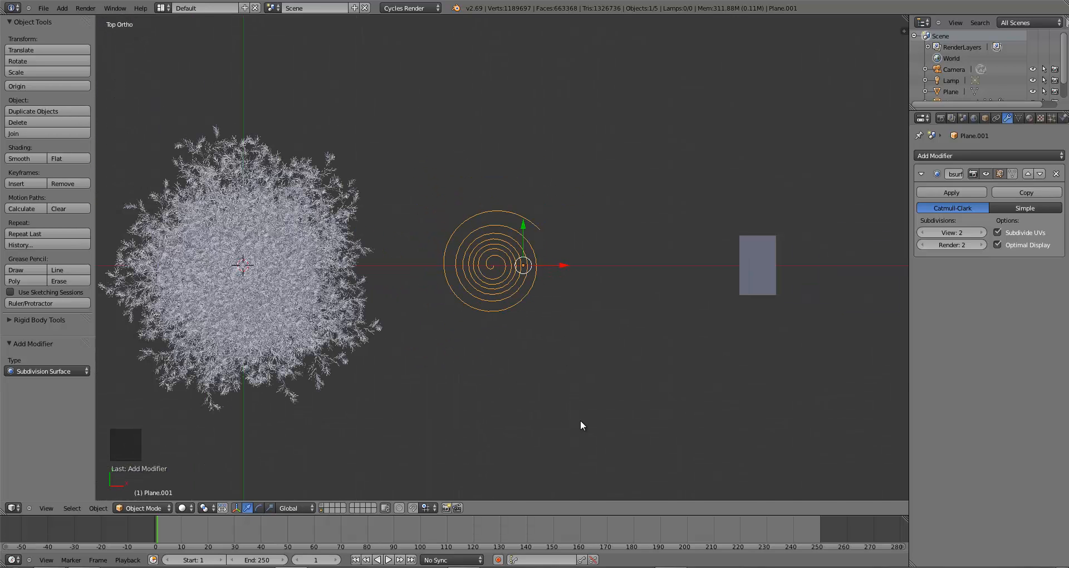
middle_click_drag(573, 415, 578, 379)
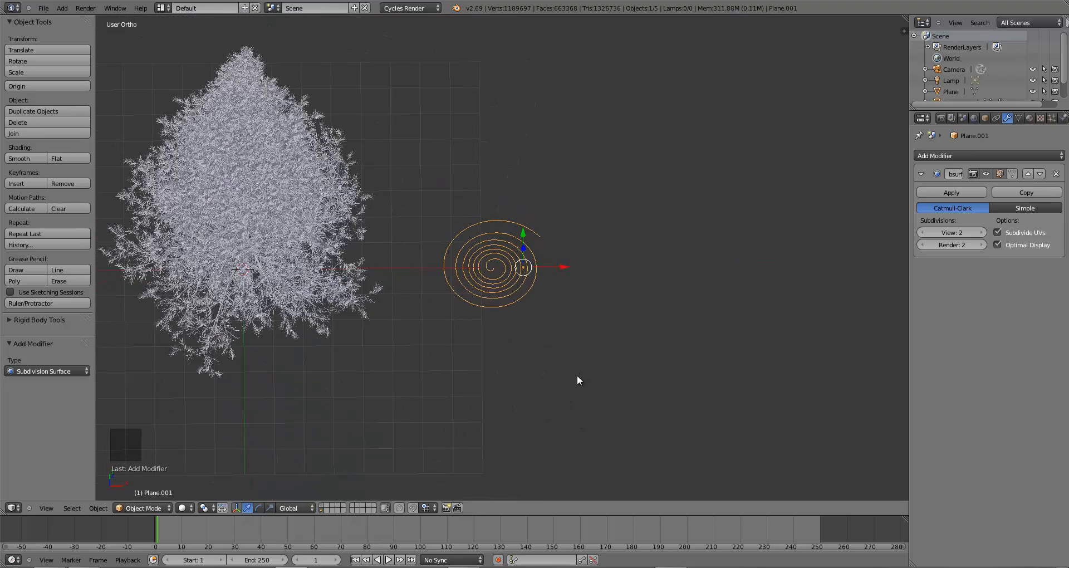
Raise the spiral's centre vertex about 8.36 units along Z with a smooth proportional size of 2.14, forming a tall cone-shaped coil
key("KP_7")
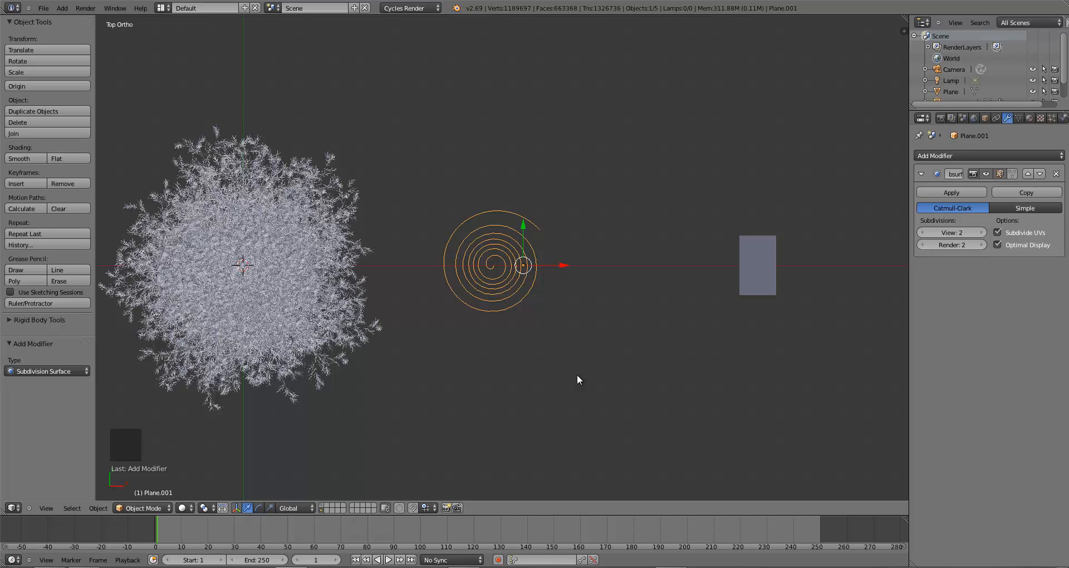
scroll(547, 360, "up", 4)
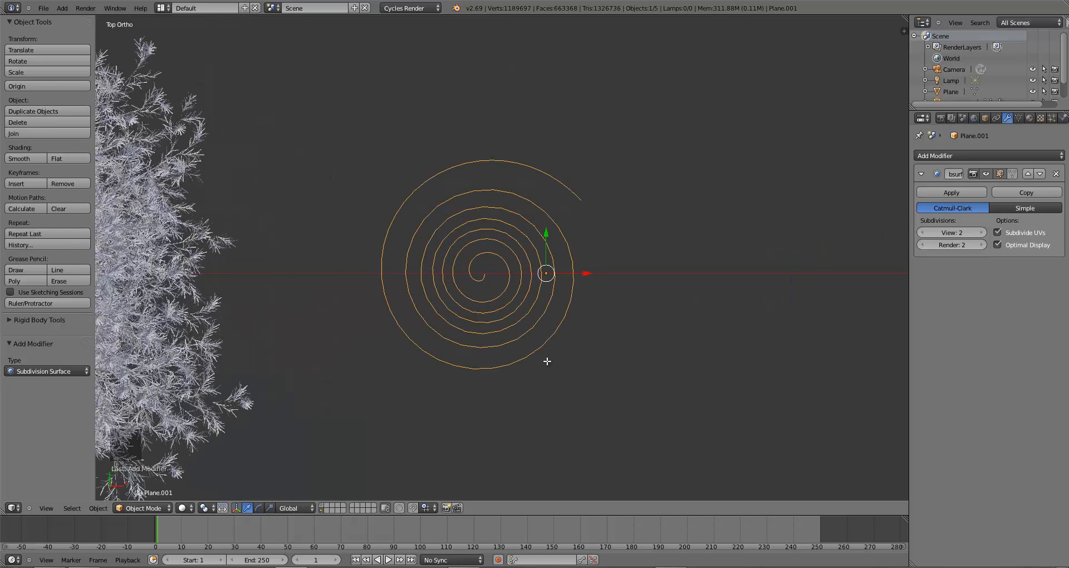
key("Tab")
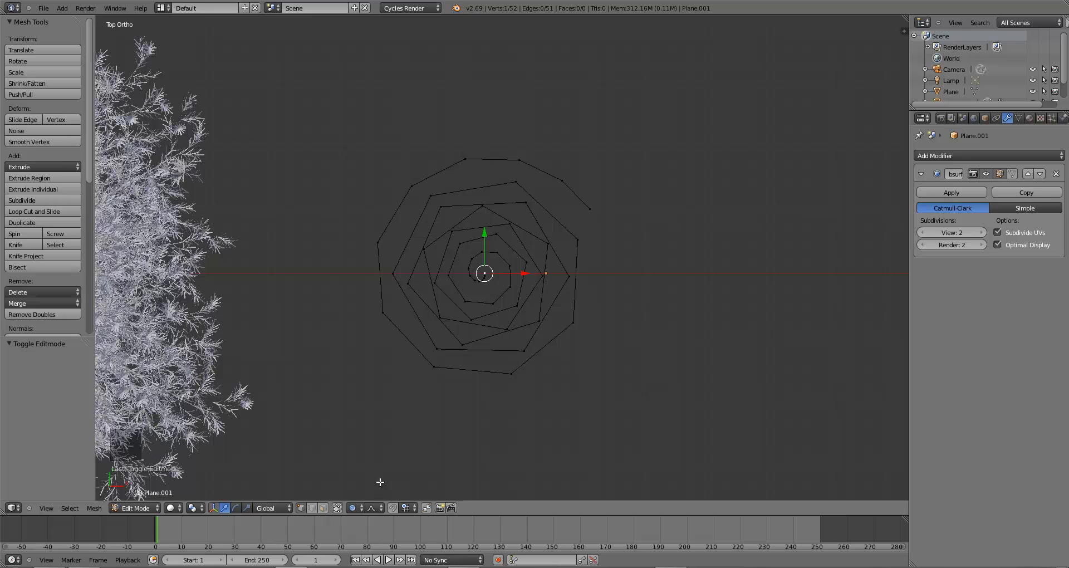
left_click(357, 507)
key("KP_1")
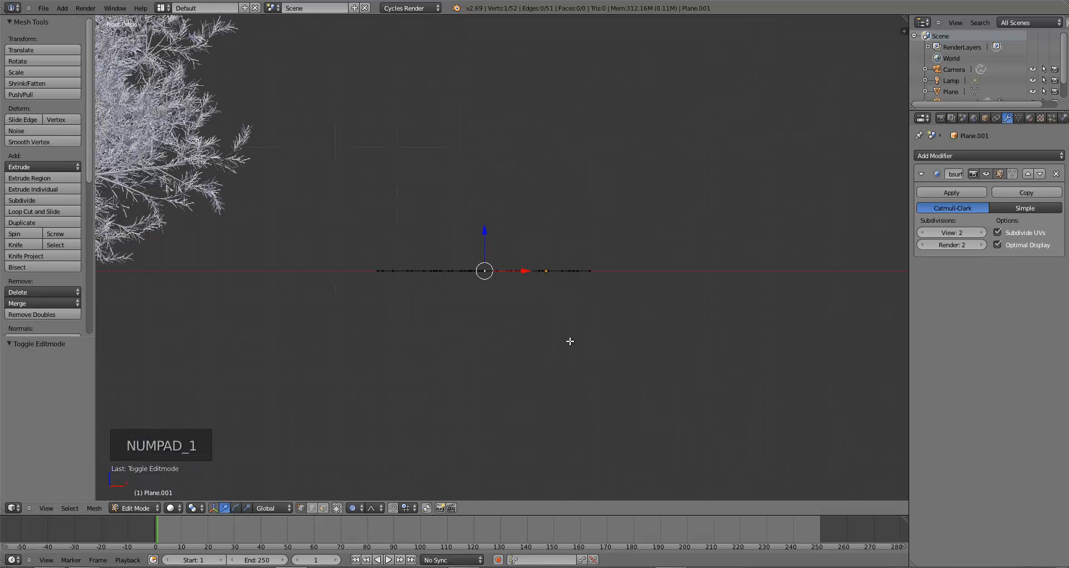
scroll(555, 342, "down", 4)
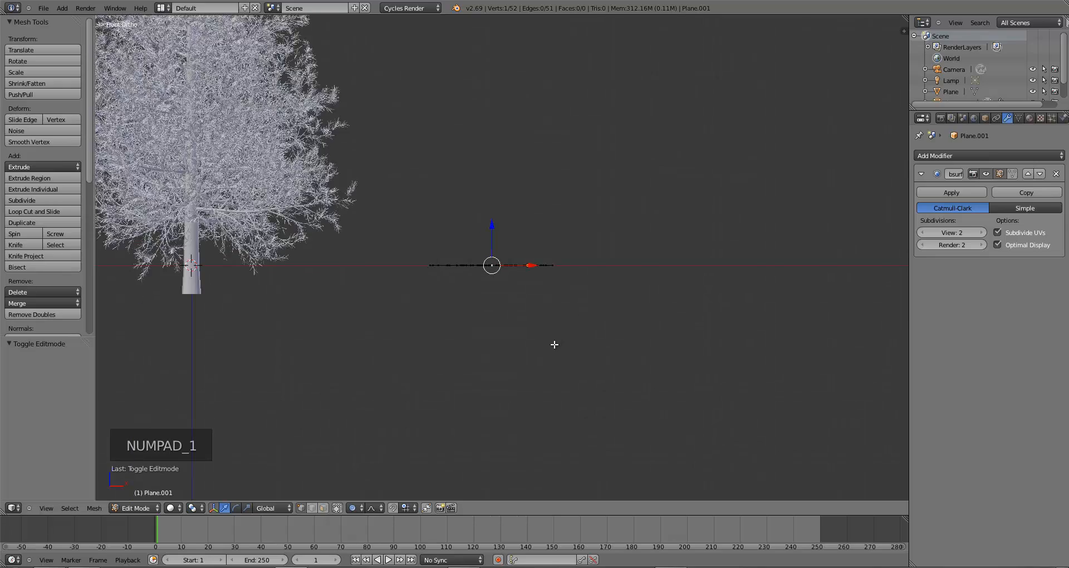
middle_click_drag(565, 240, 616, 385, "shift")
scroll(449, 172, "down", 2)
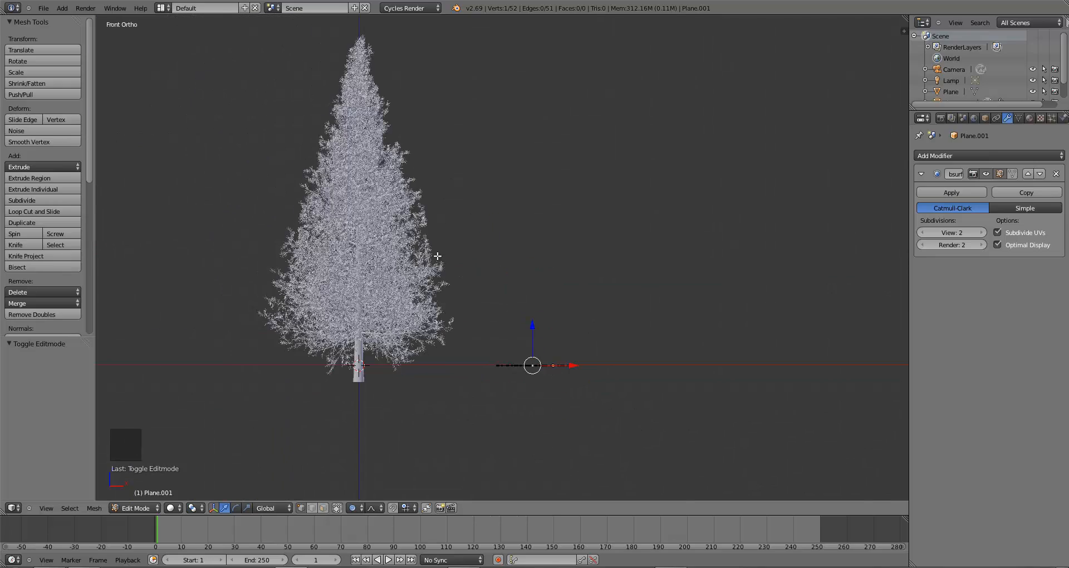
middle_click_drag(437, 258, 426, 266, "shift")
scroll(511, 366, "up", 1)
middle_click_drag(558, 262, 555, 306, "shift")
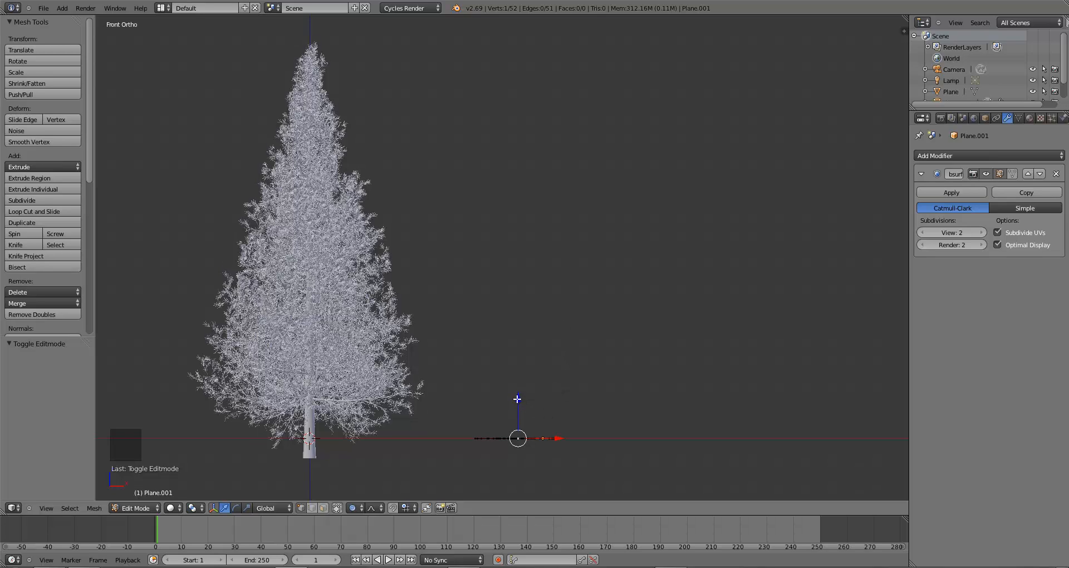
key("g")
key("z")
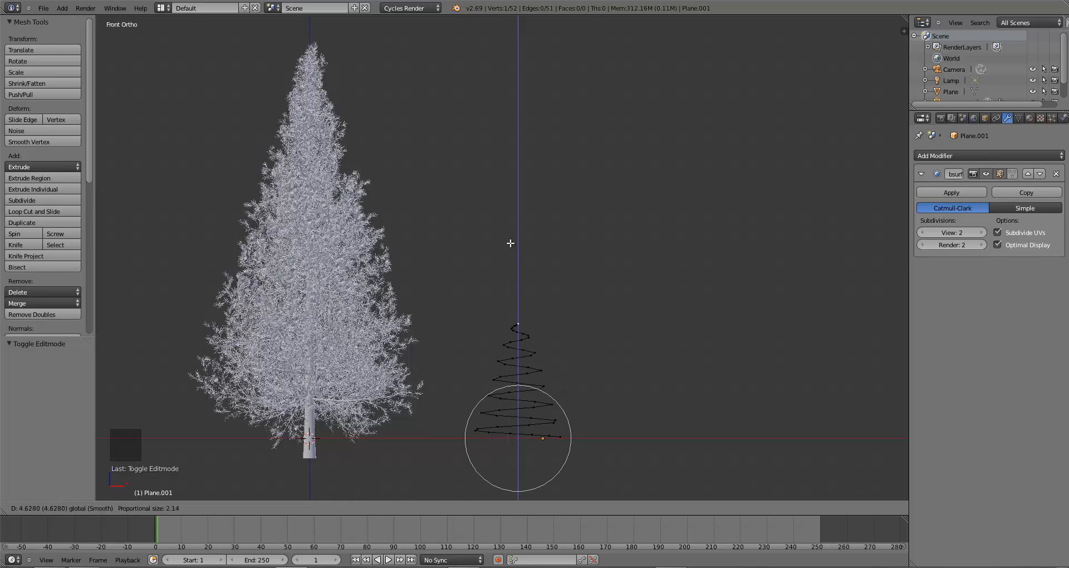
left_click(510, 192)
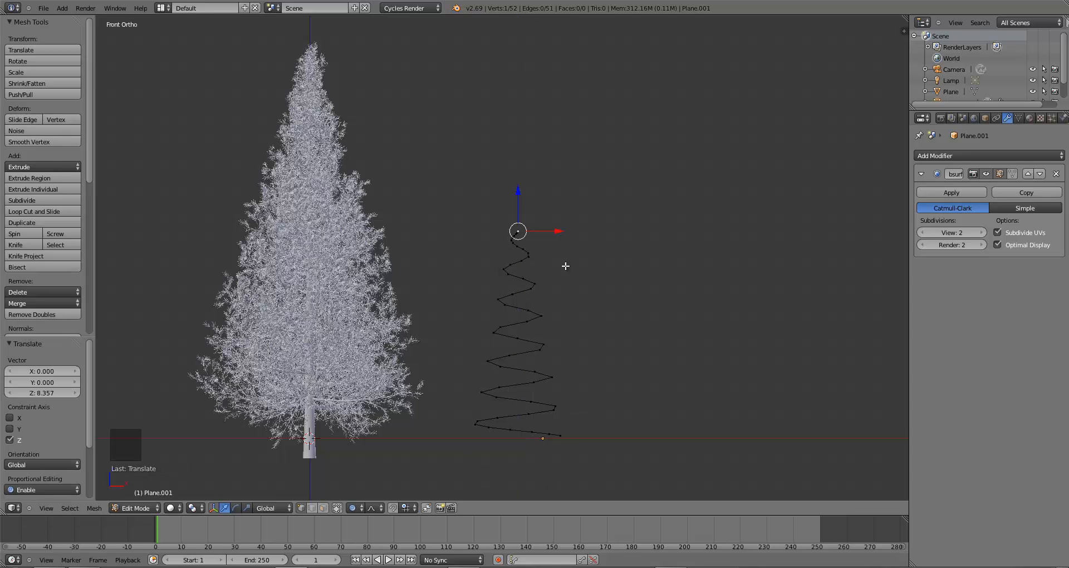
key("Tab")
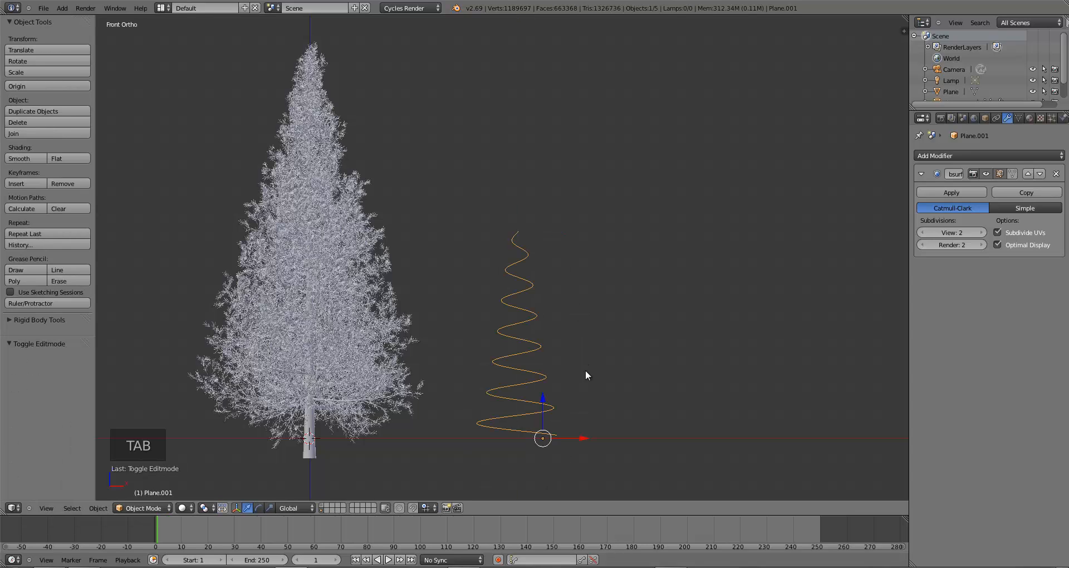
Scale the whole coil by about 1.83 and move it around the tree by about -7.64 in X and 0.49 in Z
middle_click_drag(571, 354, 586, 345, "shift")
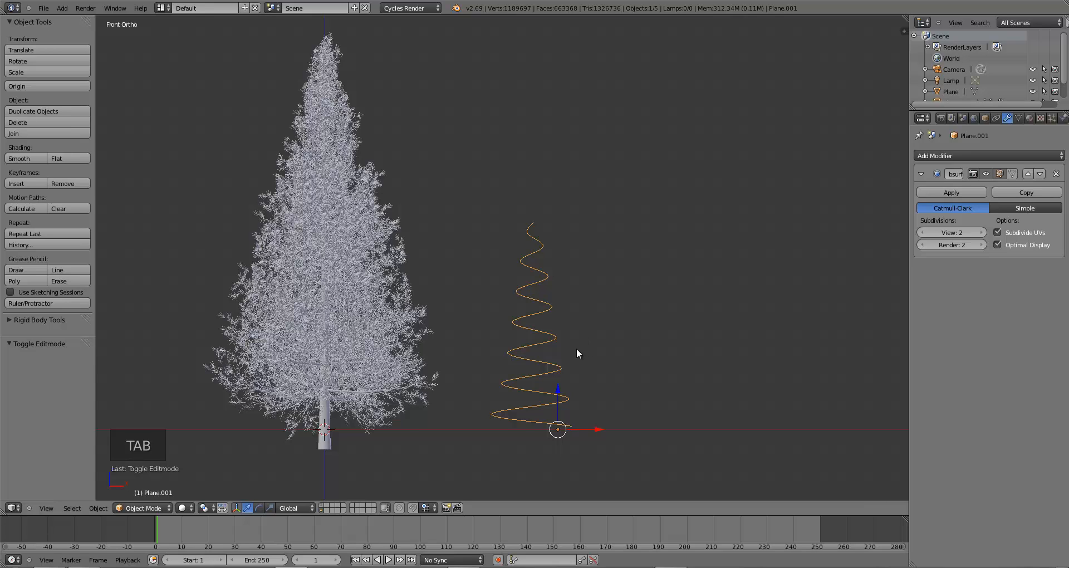
key("s")
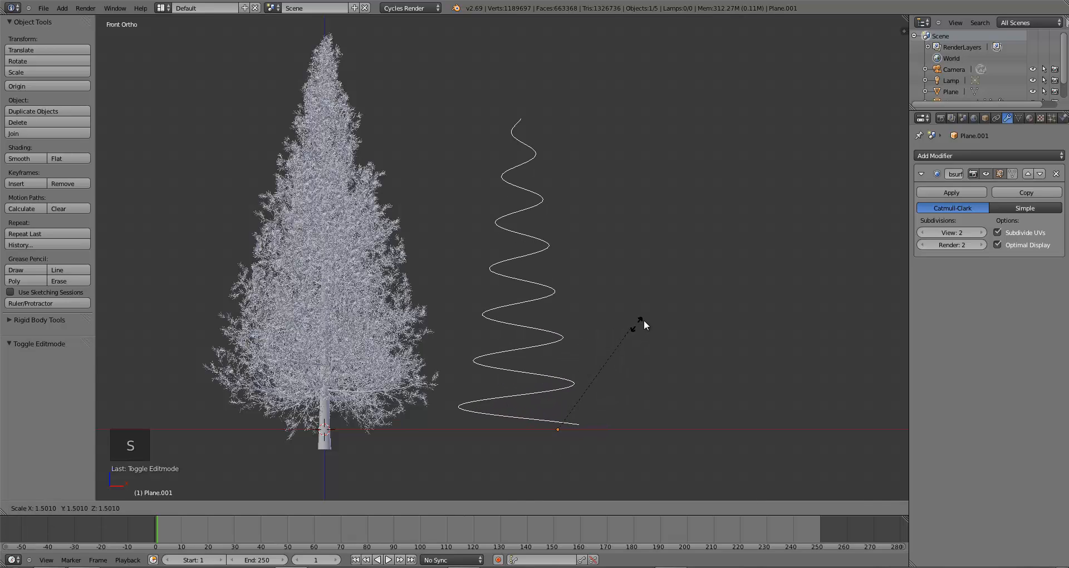
left_click(659, 315)
key("g")
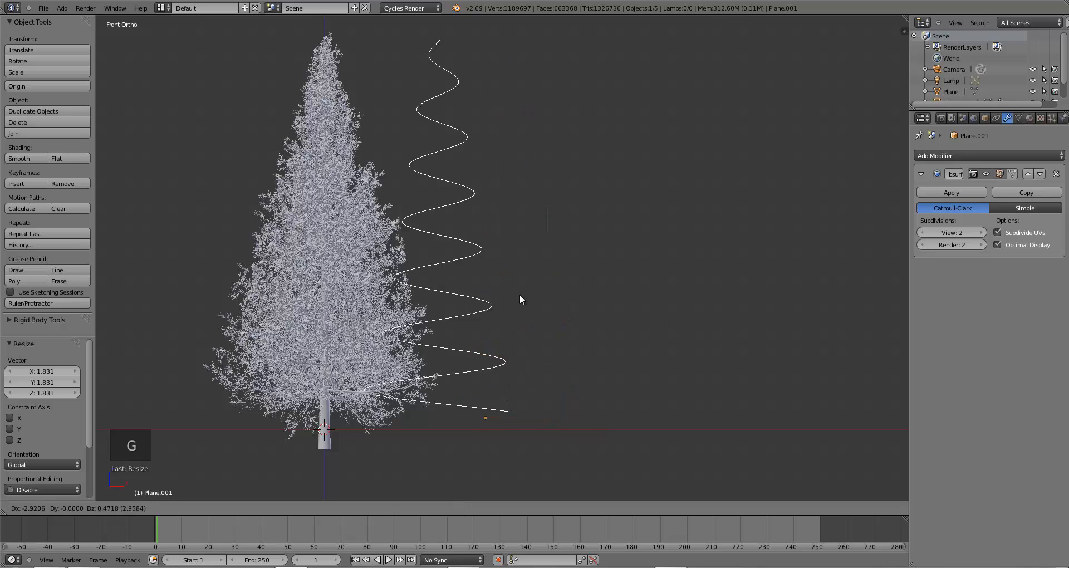
left_click(470, 302)
middle_click_drag(470, 319, 542, 346, "shift")
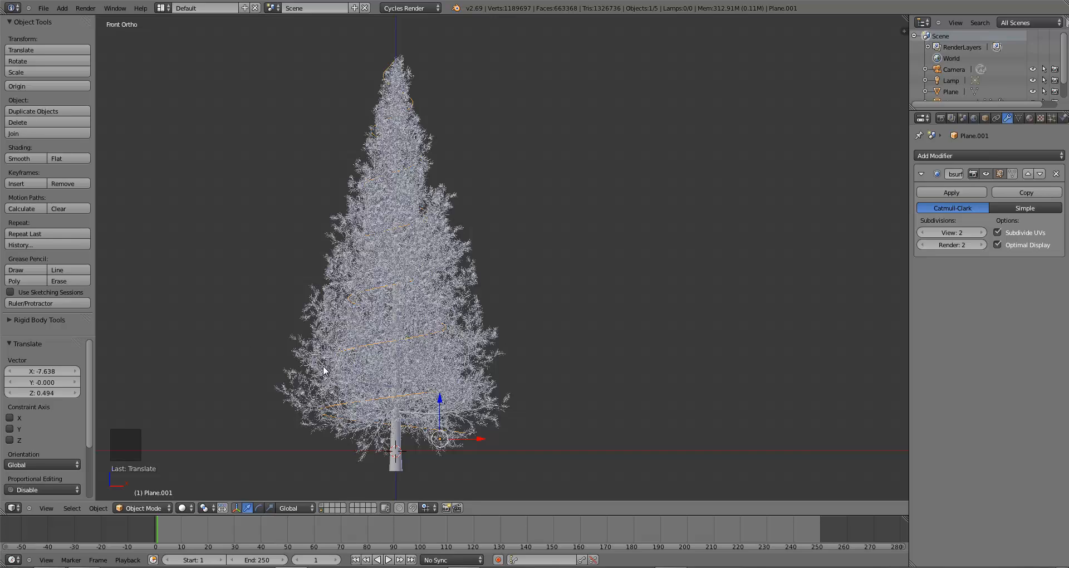
Edit the coil's mesh and select a front vertex on its lower section, just beside the tree's trunk axis
key("Tab")
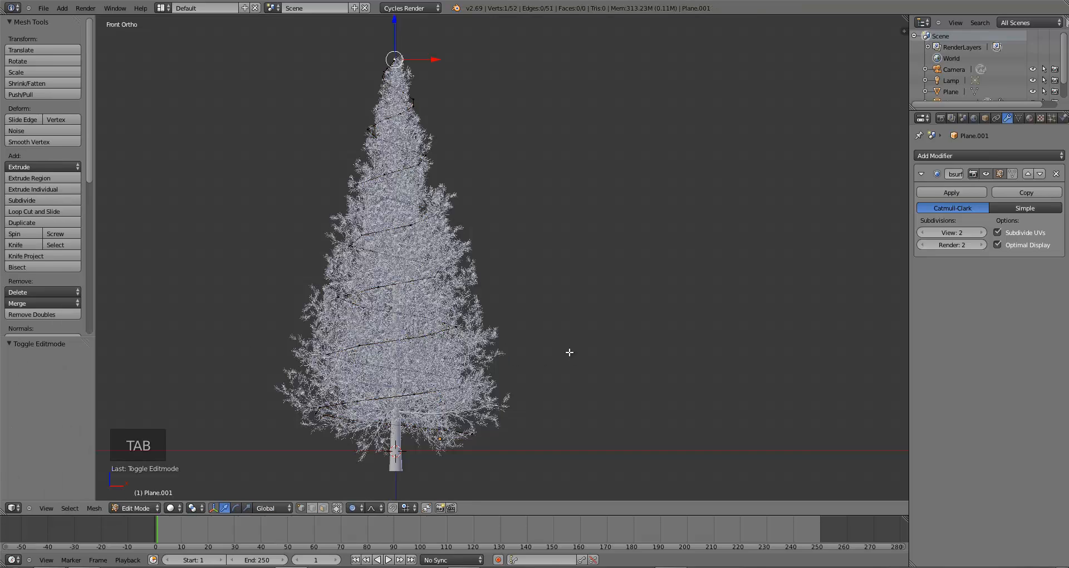
right_click(359, 346)
key("z")
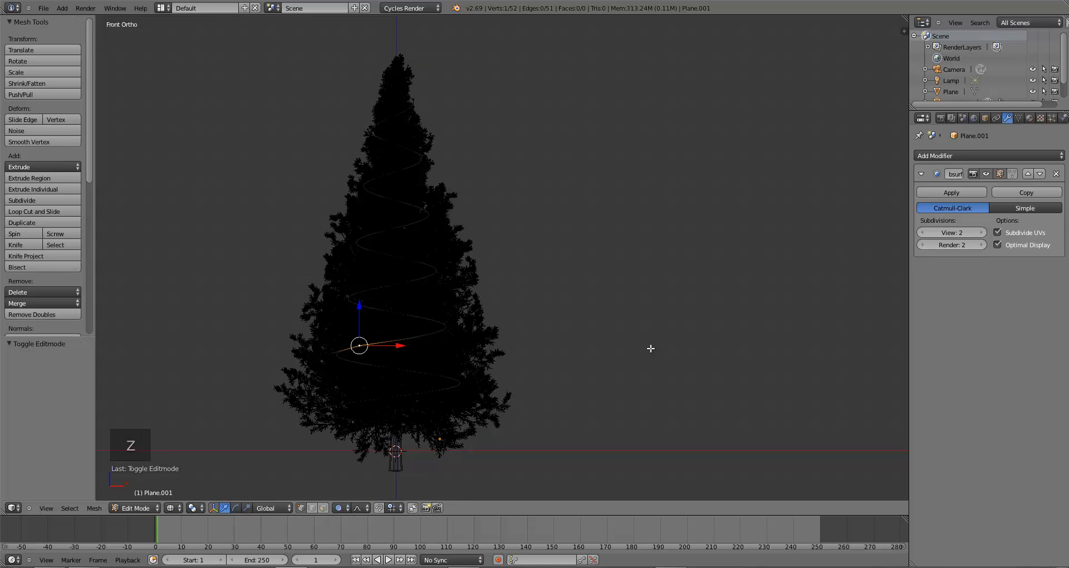
key("z")
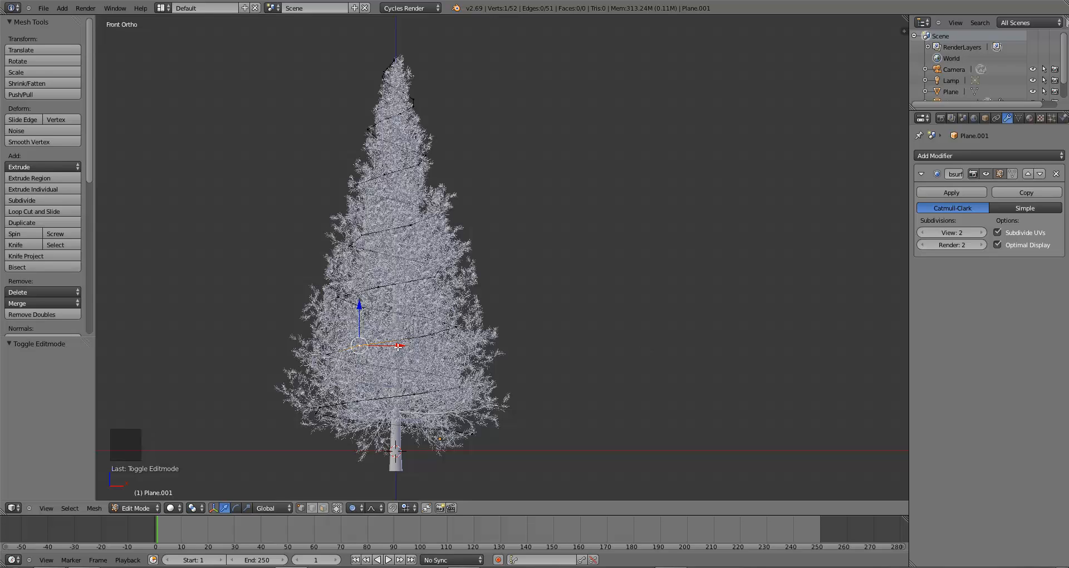
right_click(415, 341)
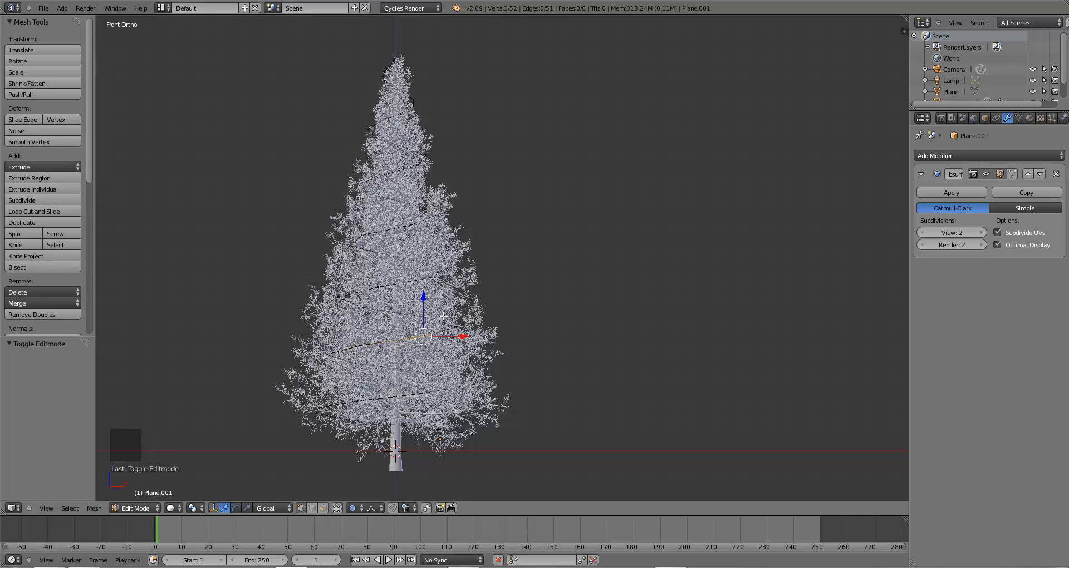
right_click(425, 318)
right_click(361, 307)
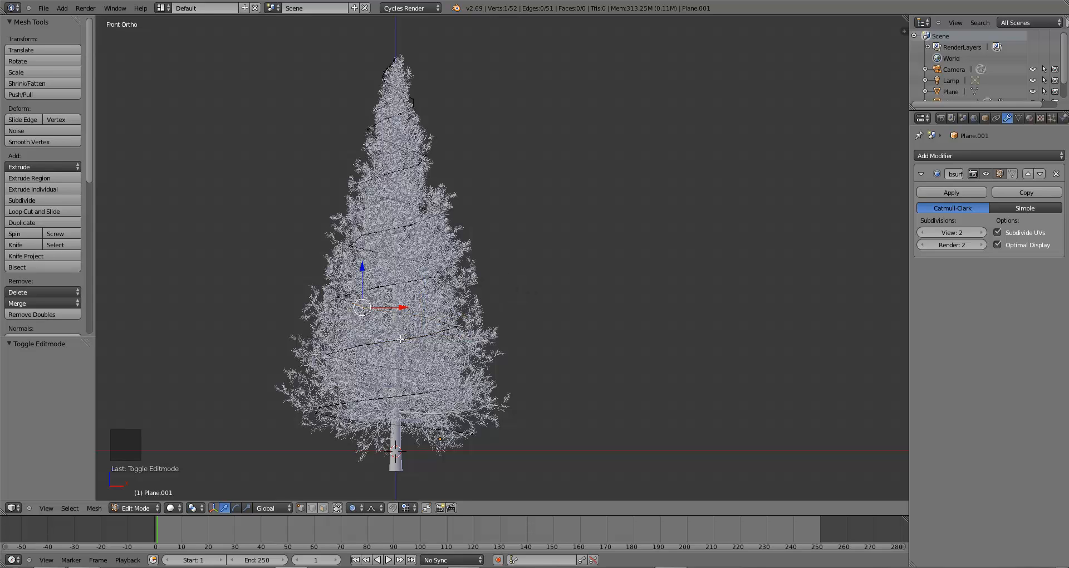
right_click(443, 329)
key("s")
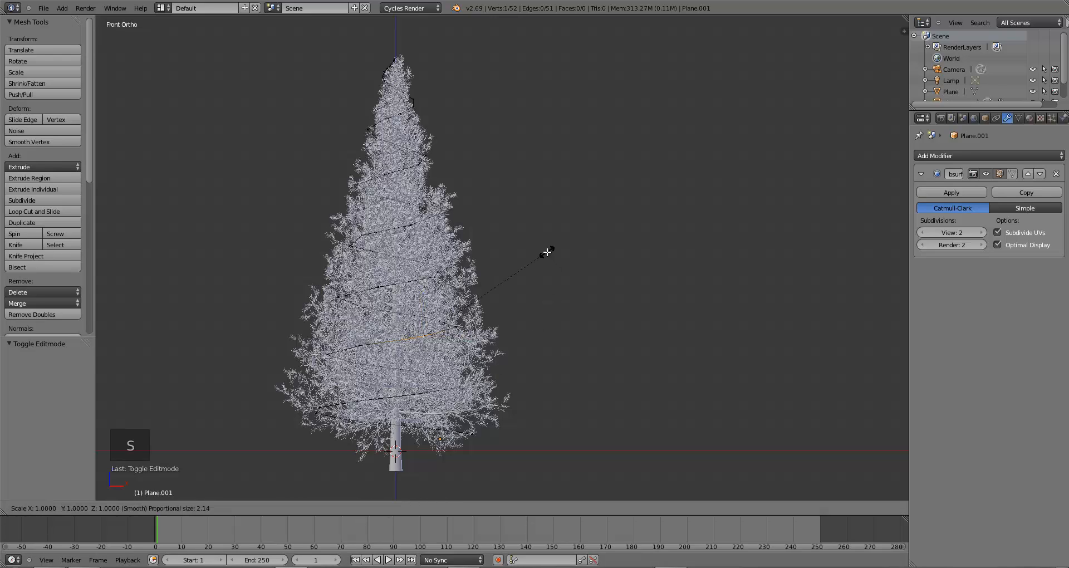
key("shift+z")
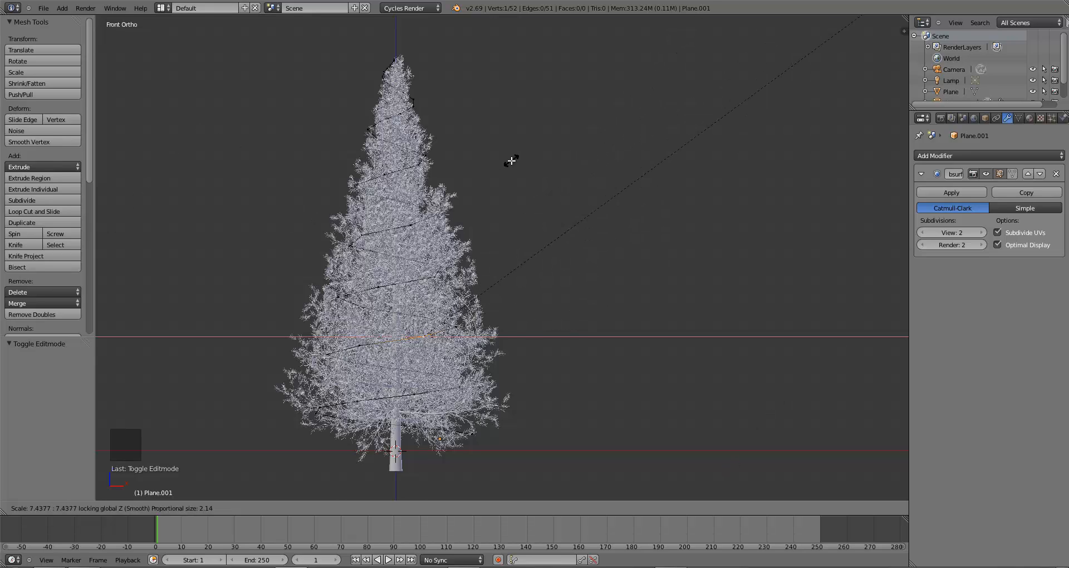
key("Escape")
left_click(353, 508)
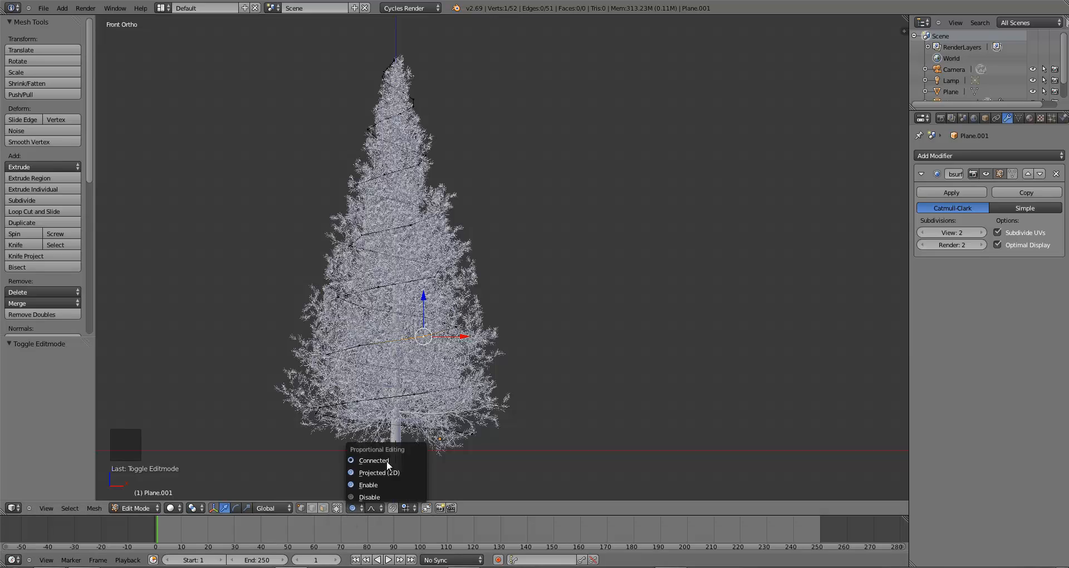
left_click(365, 485)
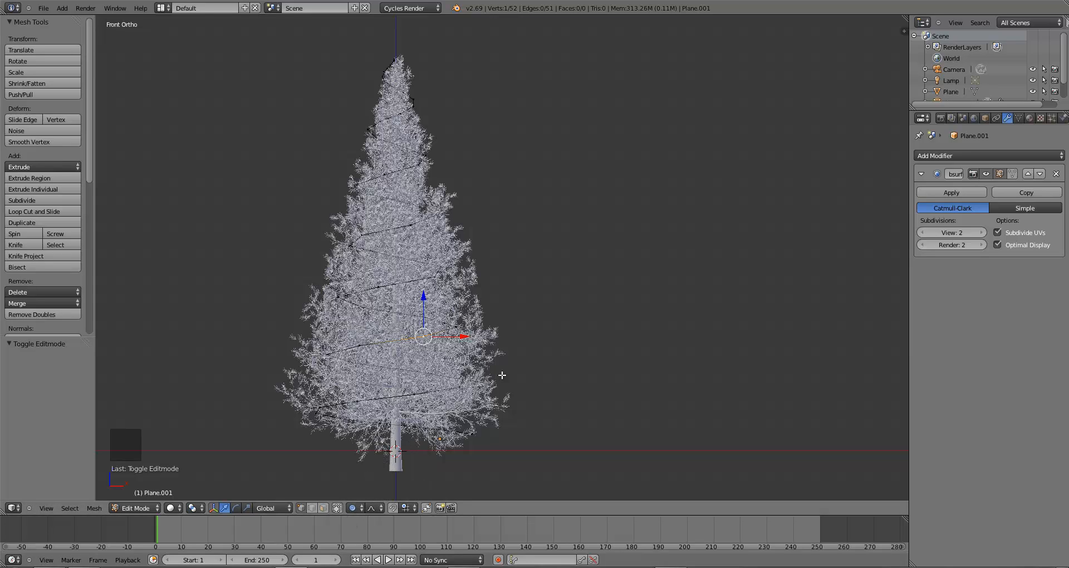
key("s")
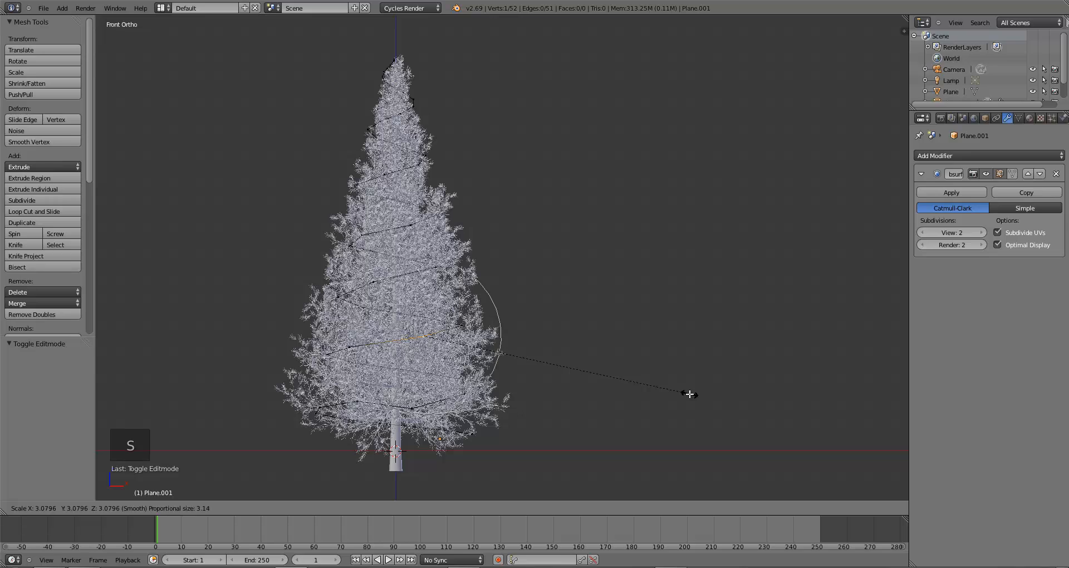
scroll(689, 394, "down", 4)
key("Escape")
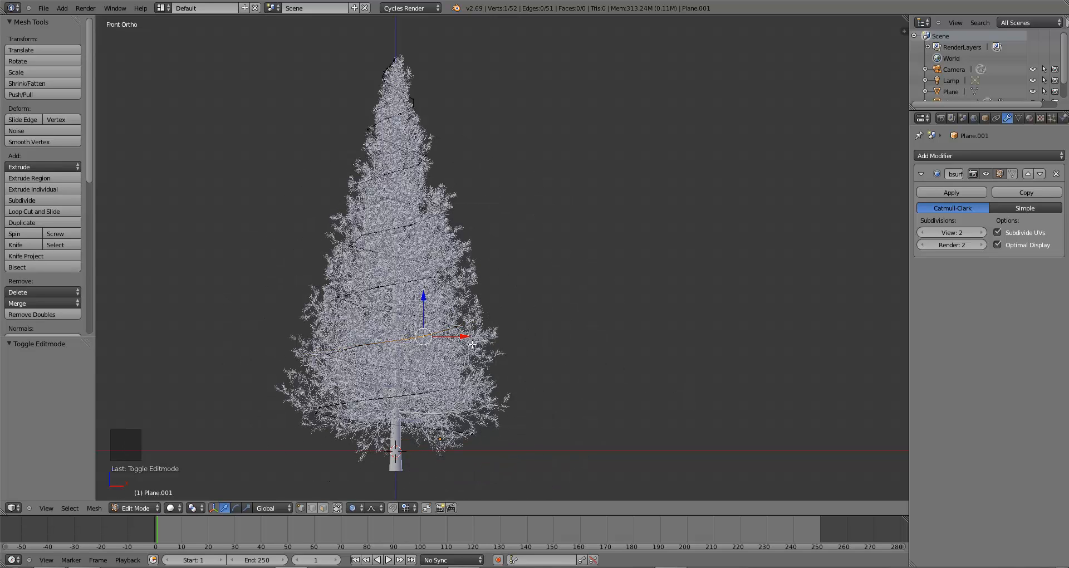
Widen the lower coil by about 2.16 in X and Y with proportional size 8.14, and shift it about 0.88 along X
key("s")
key("shift+z")
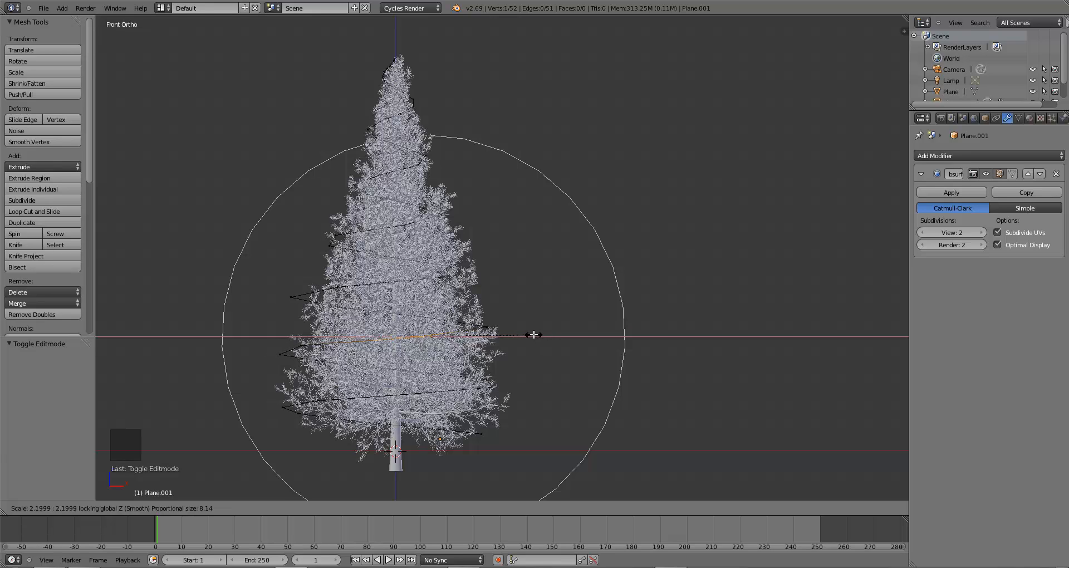
left_click(510, 349)
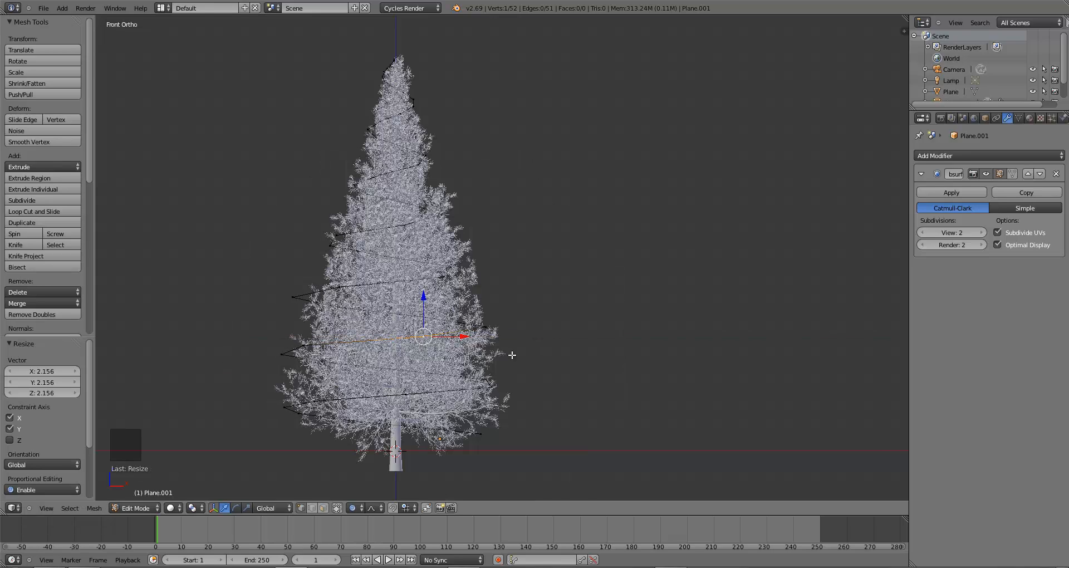
key("g")
key("x")
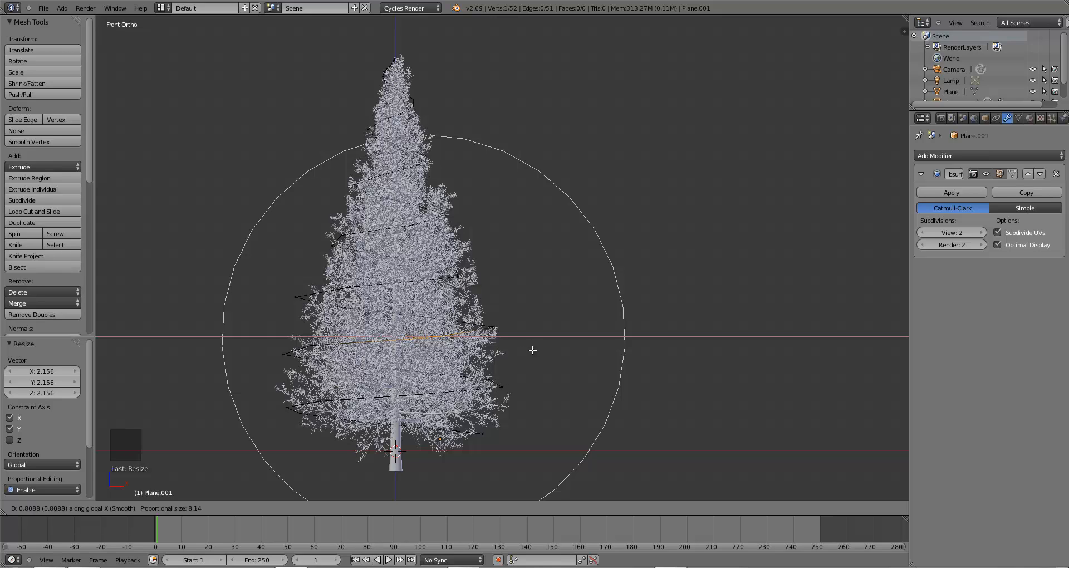
left_click(534, 350)
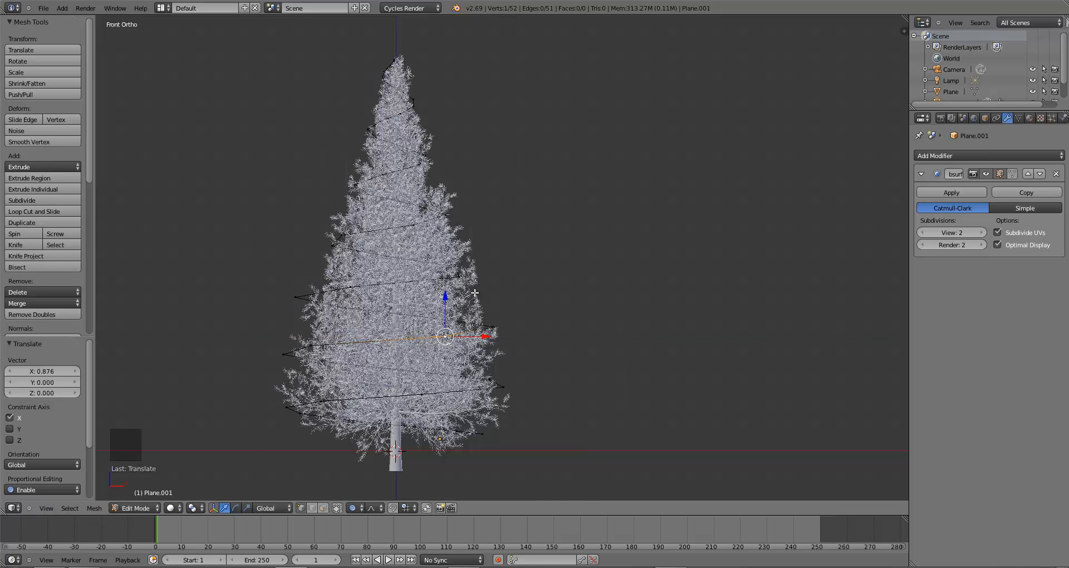
Scale the coil around a vertex on its upper section by about 1.2 along X with a proportional size of about 6.73
right_click(401, 202)
key("s")
key("x")
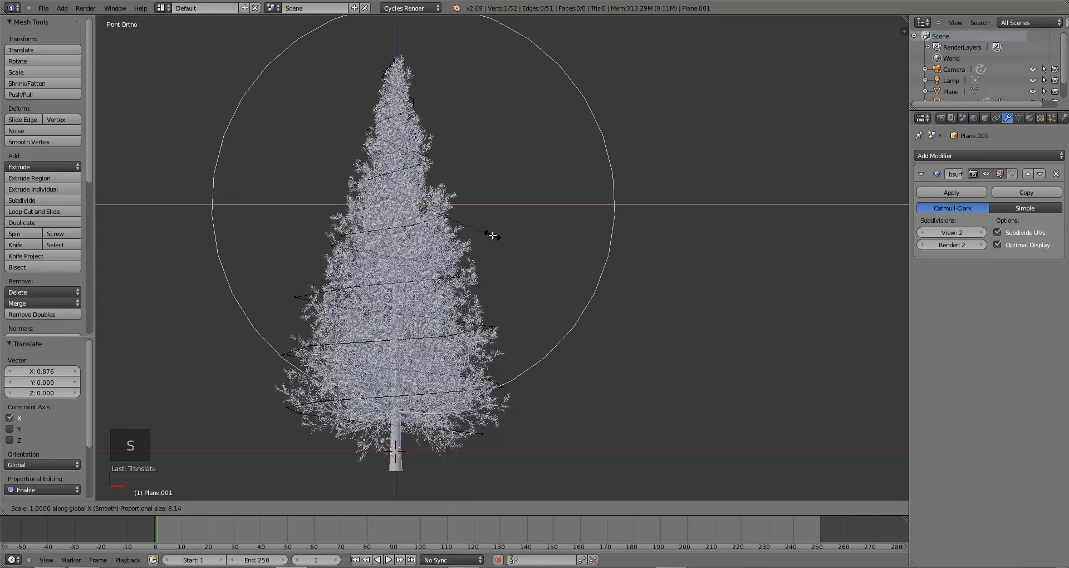
scroll(492, 236, "up", 5)
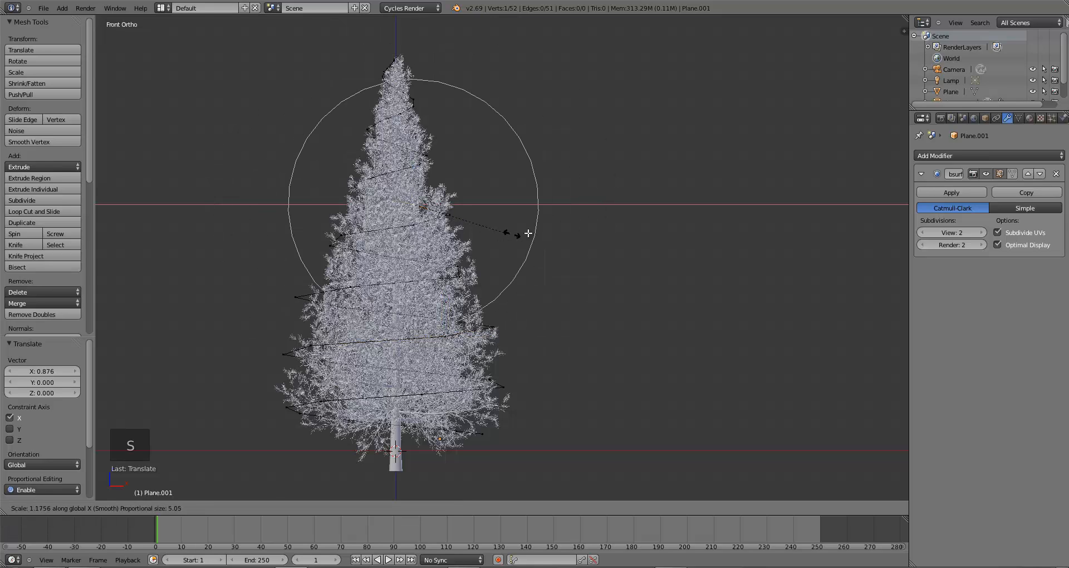
scroll(528, 232, "down", 3)
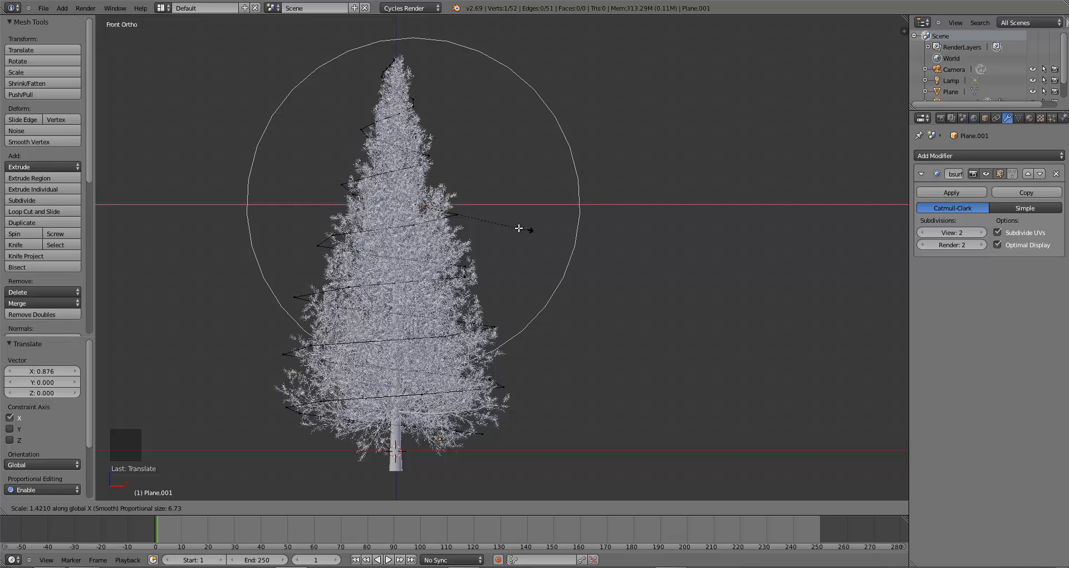
left_click(512, 226)
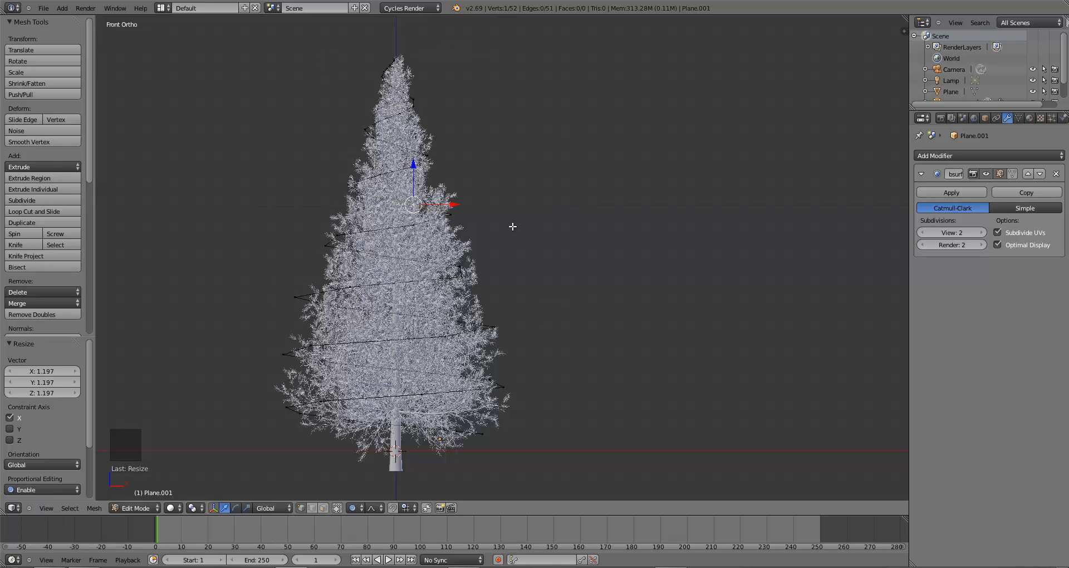
Shift the upper section of the coil about 0.11 along X and check the result outside mesh editing
key("g")
key("x")
left_click(515, 226)
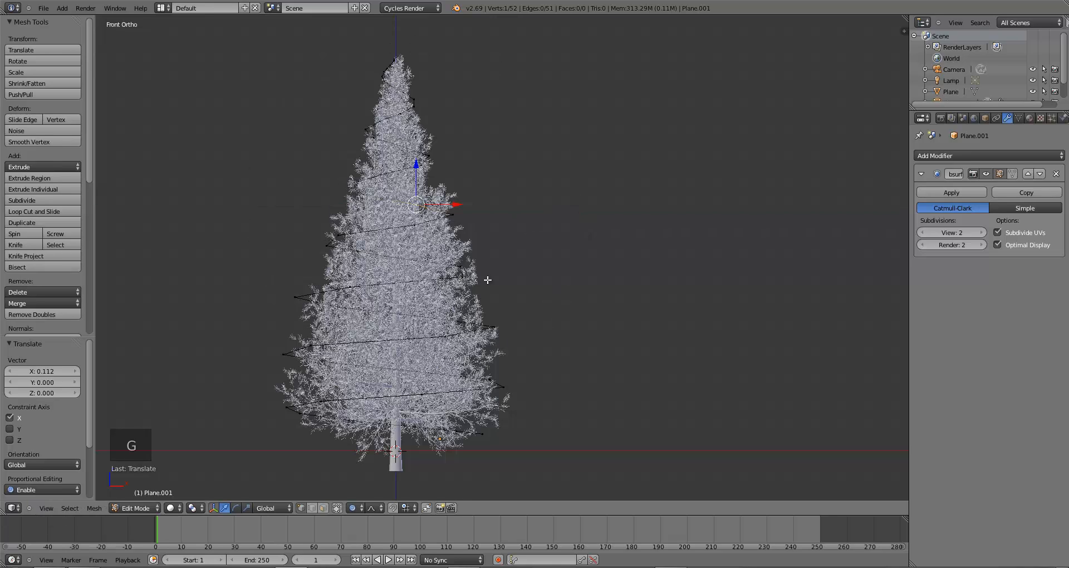
key("Tab")
key("Tab")
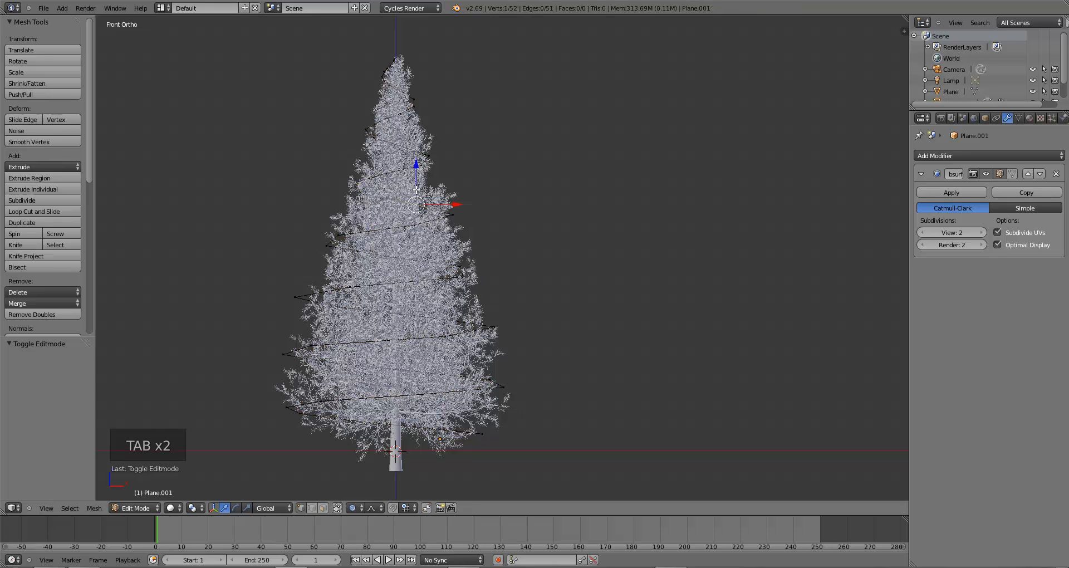
Scale the coil's upper section by about 1.29 in X and Y with proportional size 6.73, and shift it about 0.23 along X
key("s")
key("shift+z")
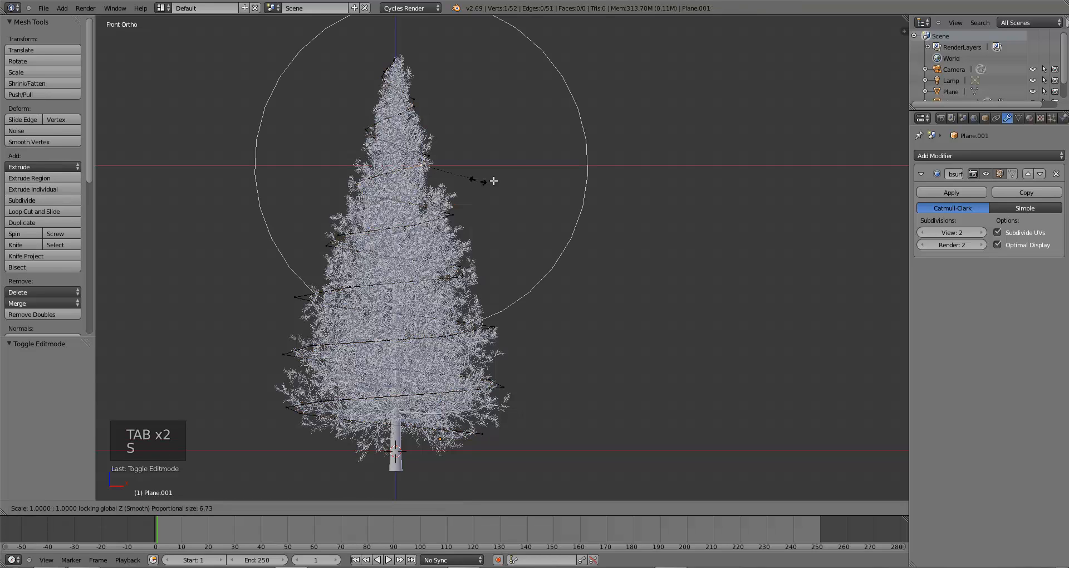
left_click(495, 180)
key("g")
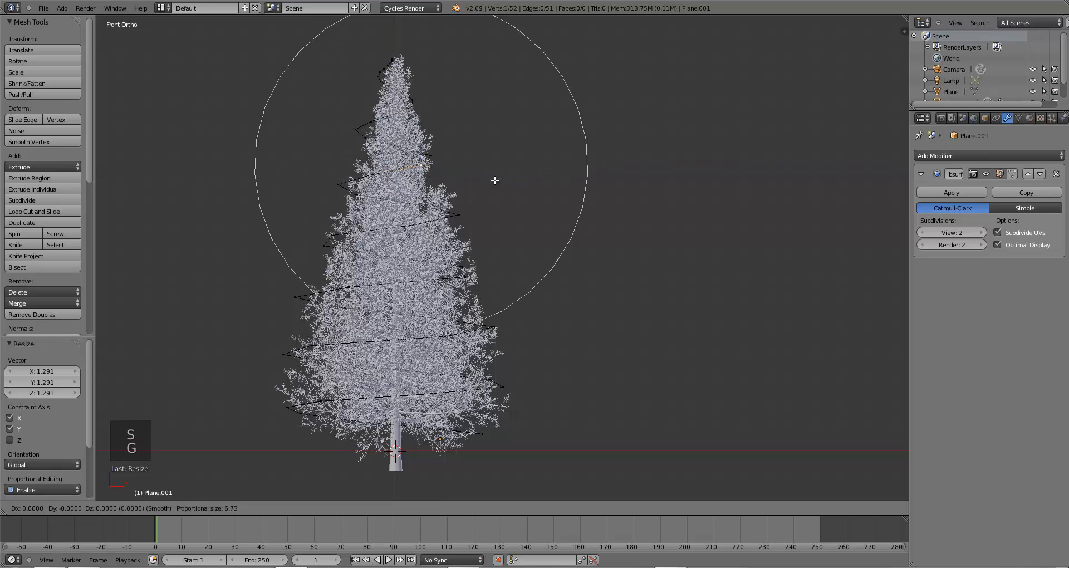
key("x")
left_click(500, 179)
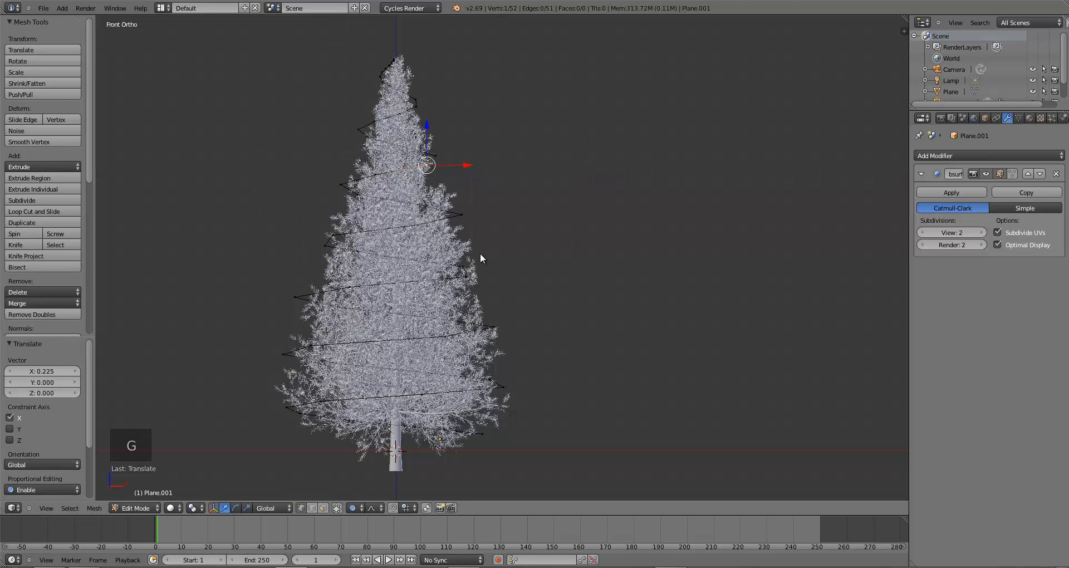
key("Tab")
Rotate the whole coil about -3.9° in the right side view and move it about -0.42 in Y and 0.07 in Z
middle_click_drag(481, 266, 374, 274)
key("KP_3")
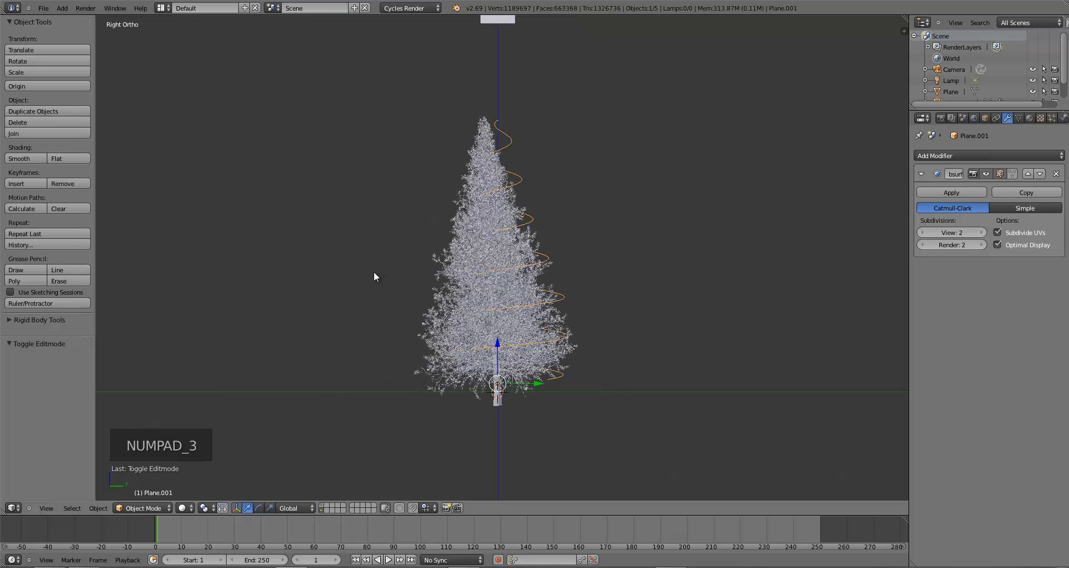
key("r")
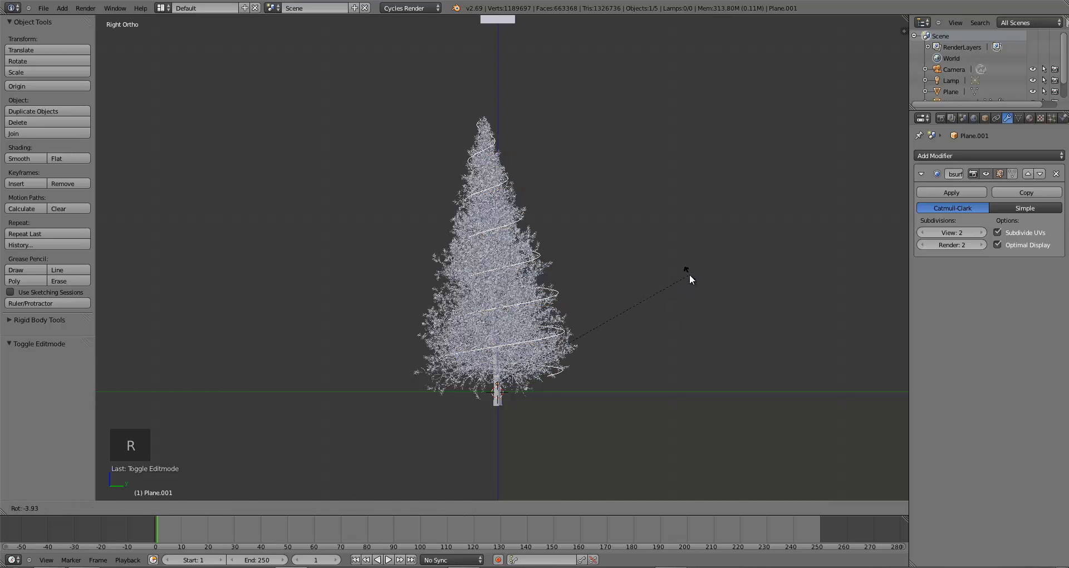
left_click(689, 275)
key("g")
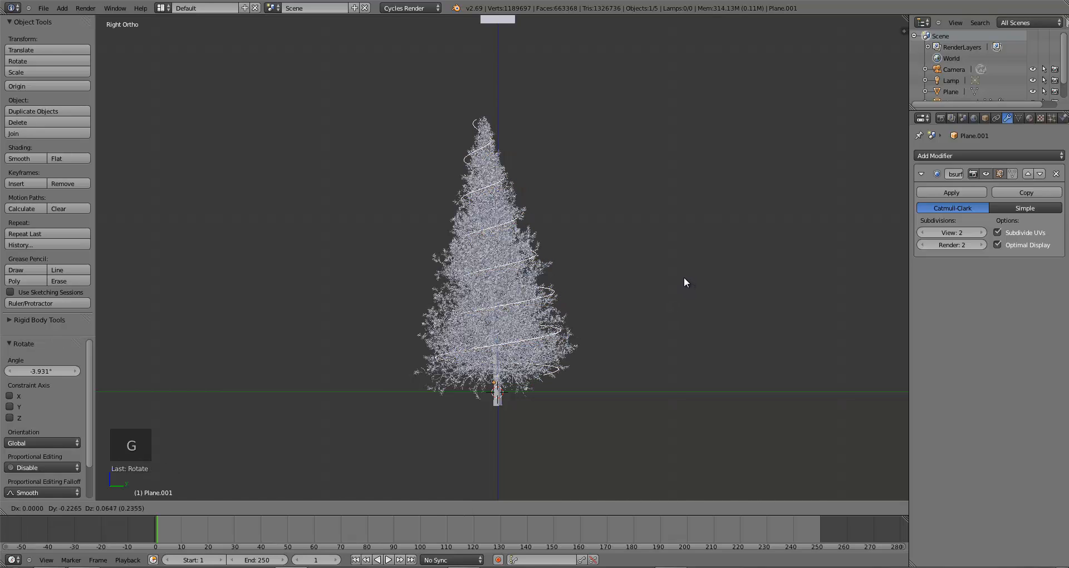
left_click(682, 281)
Refine the coil's fit in the side view by rotating it about 1.7° and moving it about -0.13 in Y and -0.04 in Z
key("r")
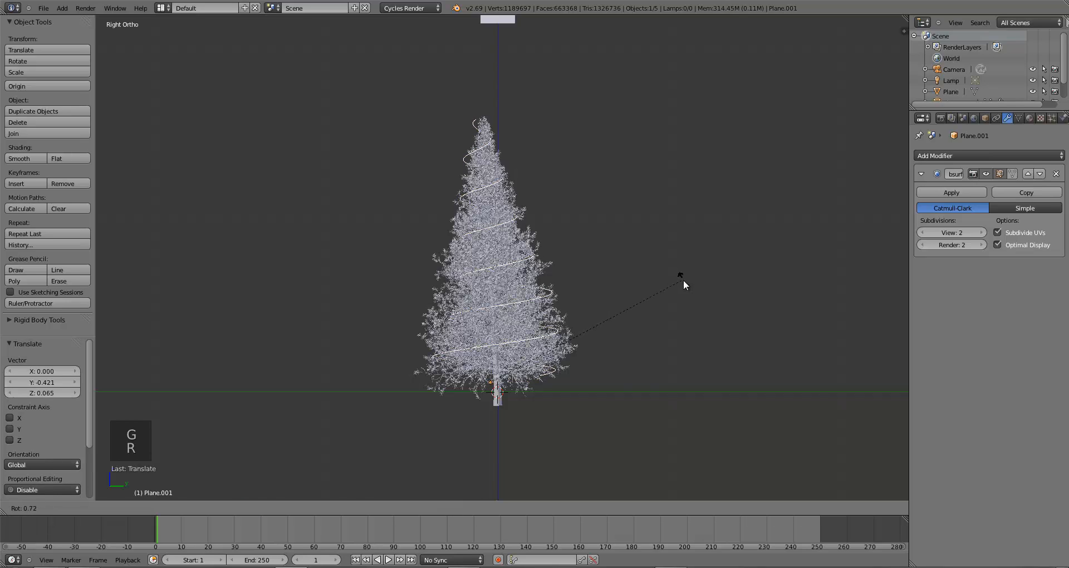
left_click(685, 281)
key("g")
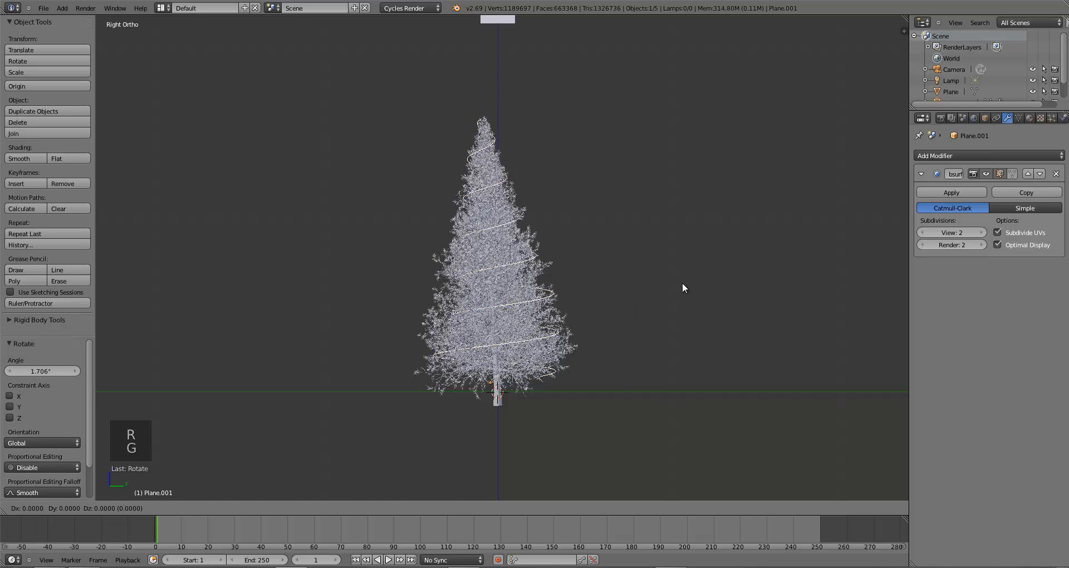
left_click(673, 288)
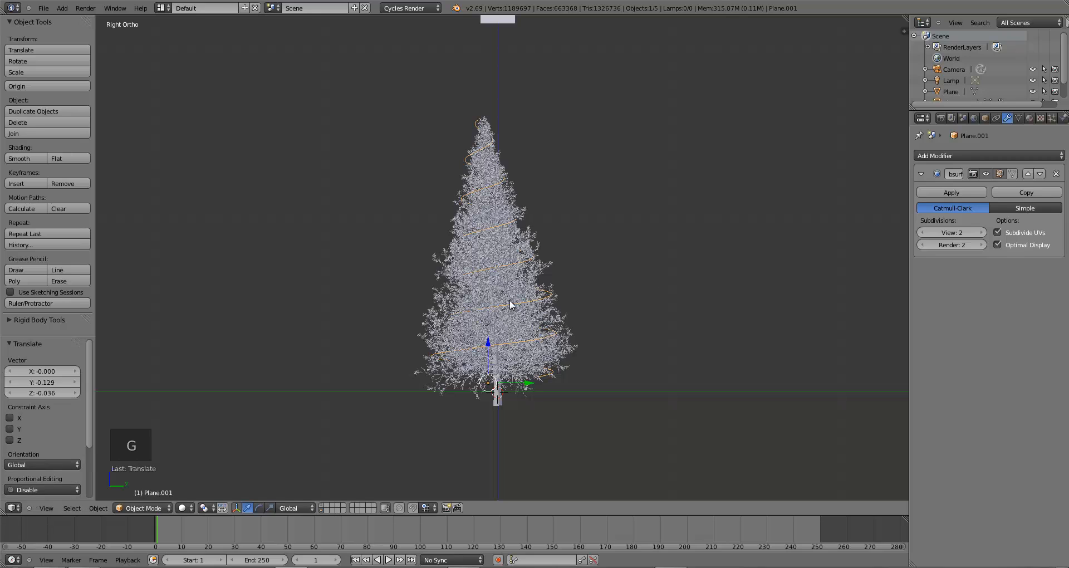
Delete the two end vertices at the bottom of the coil, where it hangs below the branches
middle_click_drag(508, 303, 653, 305)
key("KP_1")
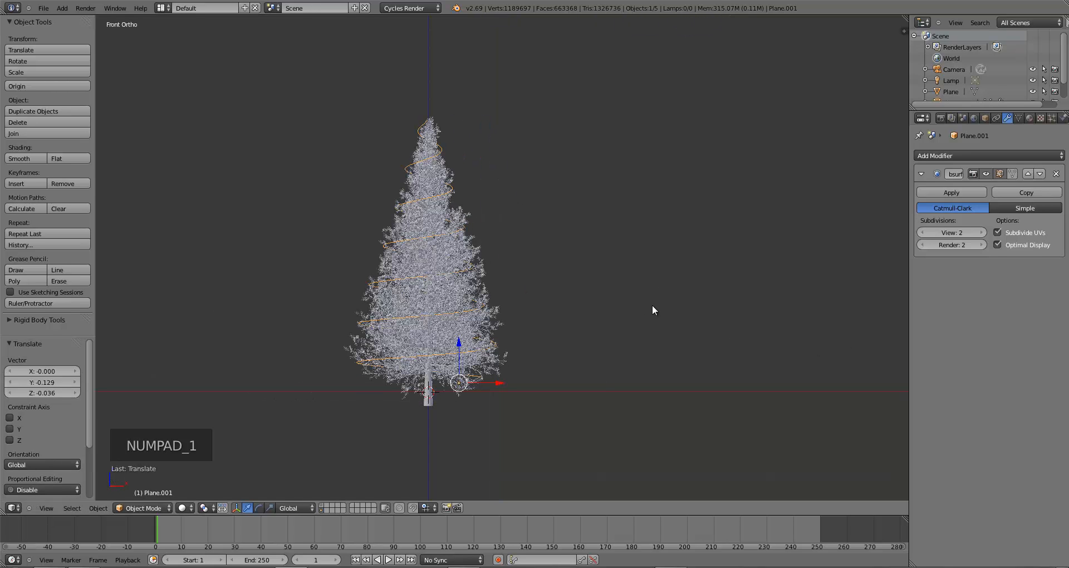
middle_click_drag(507, 369, 485, 387)
scroll(469, 410, "up", 6)
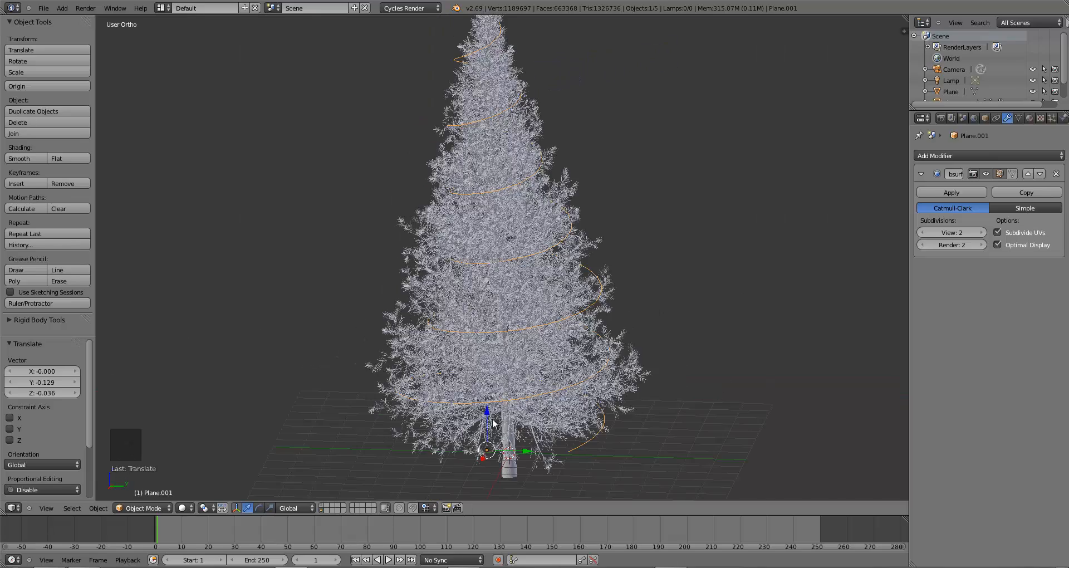
middle_click_drag(493, 423, 561, 428)
key("Tab")
right_click(558, 430)
key("x")
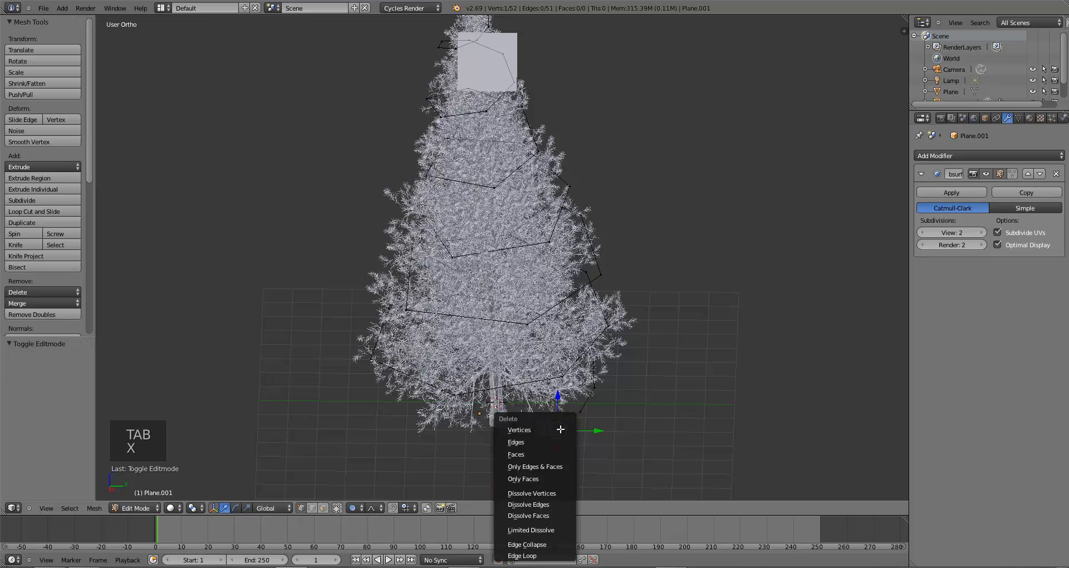
left_click(560, 429)
right_click(580, 412)
key("x")
left_click(583, 413)
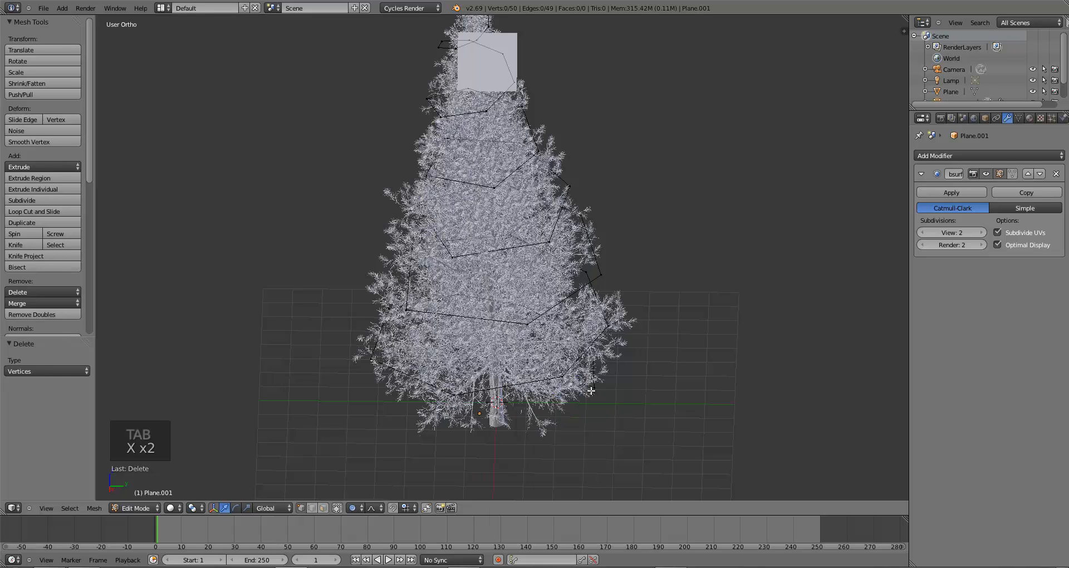
Turn off proportional editing and pull the coil's lowest end vertex inward along Y toward the tree
right_click(591, 391)
mouse_move(591, 390)
middle_mouse_down()
mouse_move(580, 415)
mouse_move(595, 405)
middle_mouse_up()
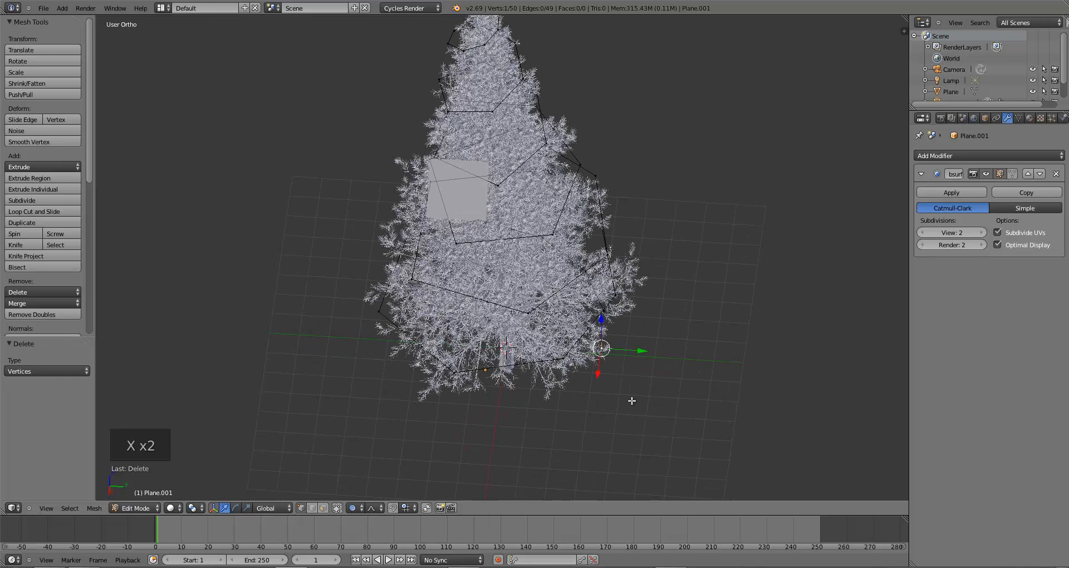
left_click_drag(630, 355, 622, 349)
key("ctrl+z")
key("o")
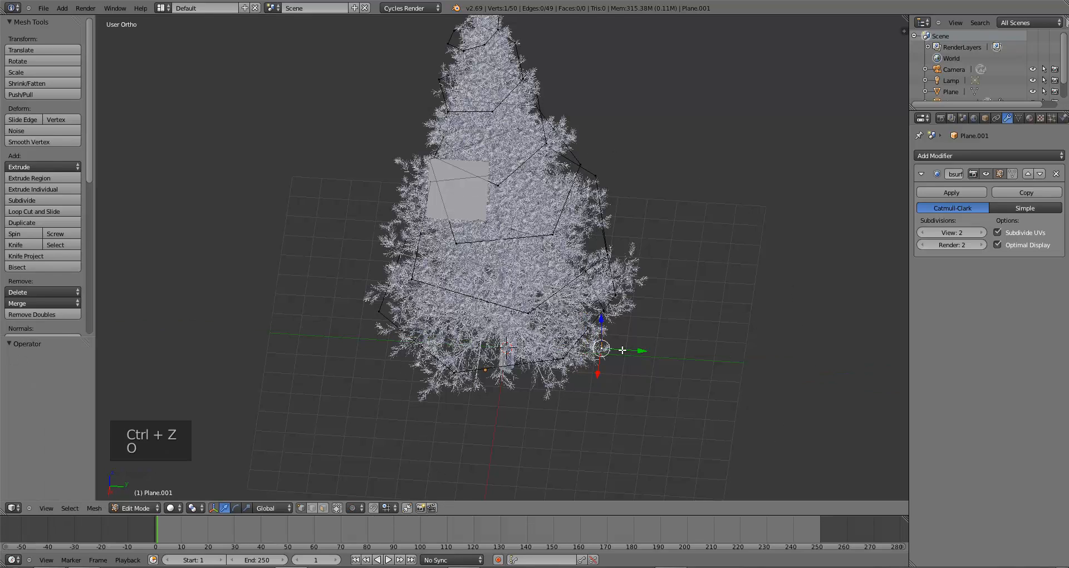
left_click_drag(642, 351, 594, 348)
key("Tab")
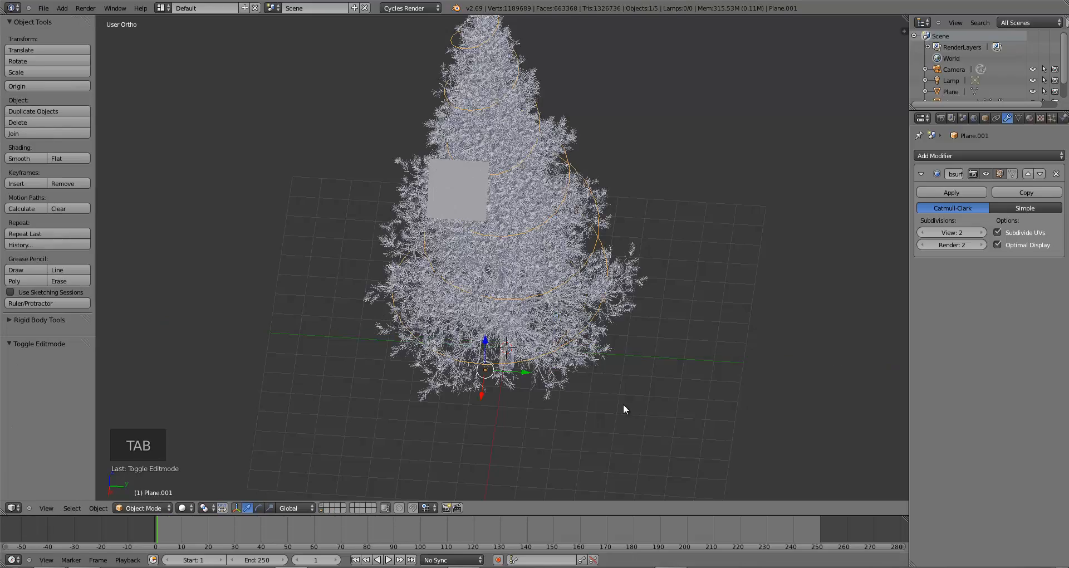
middle_click_drag(623, 403, 549, 336)
scroll(442, 356, "down", 4)
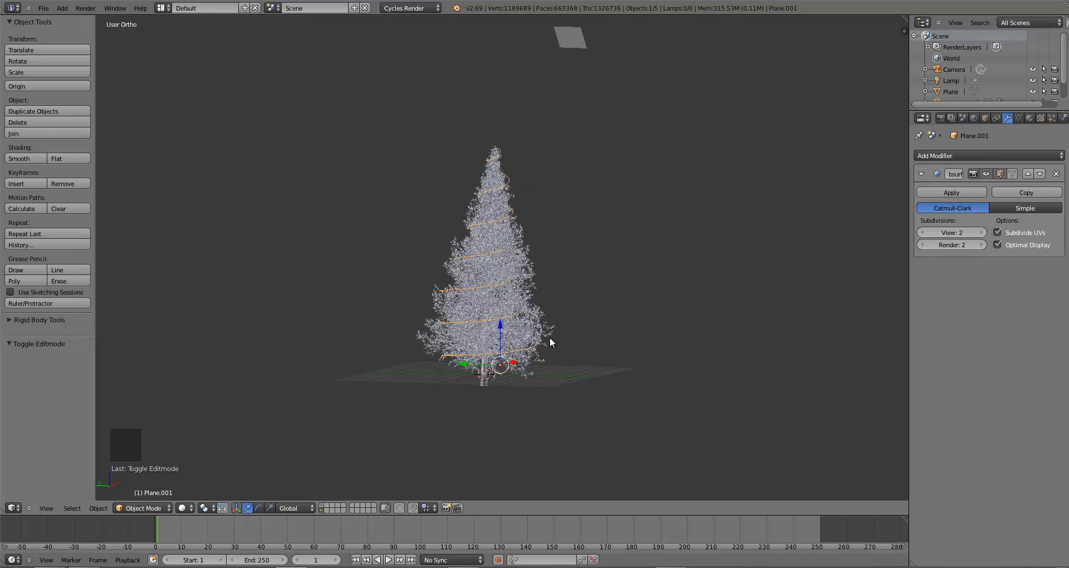
key("KP_1")
key("KP_3")
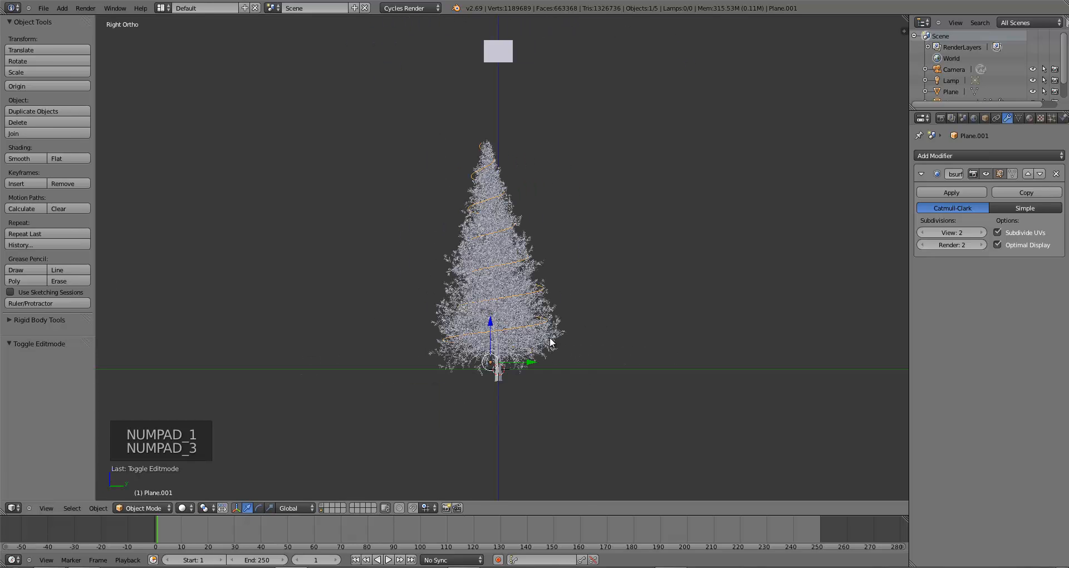
key("r")
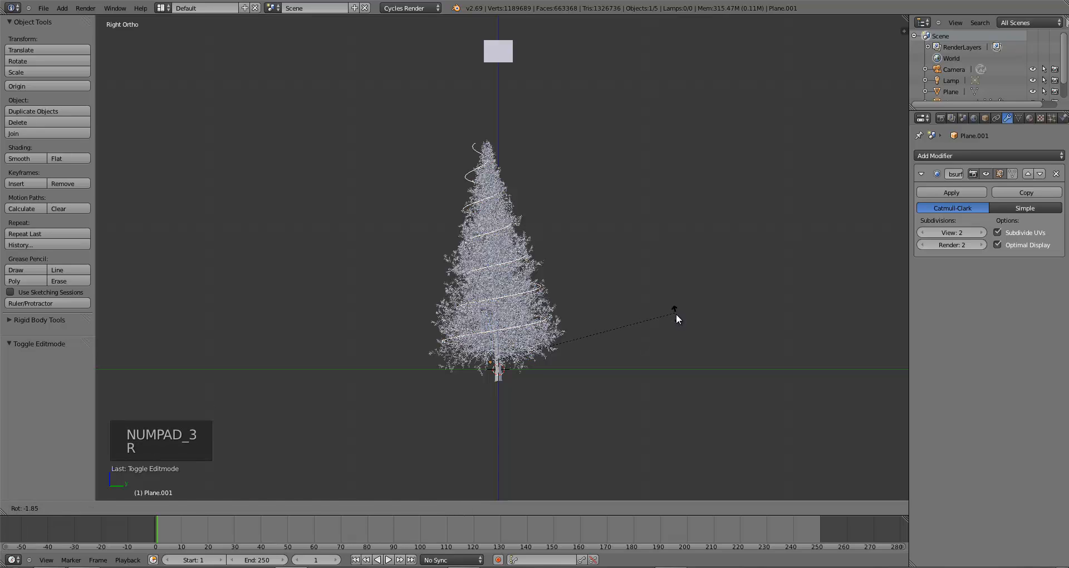
right_click(676, 312)
Turn on proportional editing and shift the coil's middle section about -0.6 in Y in the side view, with proportional size 7.40
scroll(518, 293, "up", 2)
key("Tab")
right_click(446, 283)
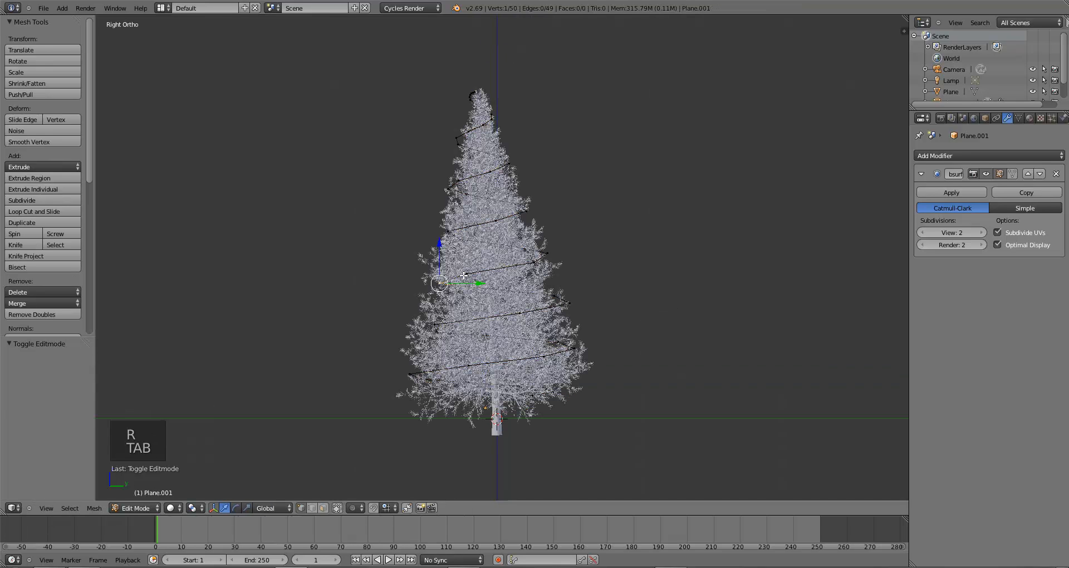
right_click(465, 275)
key("o")
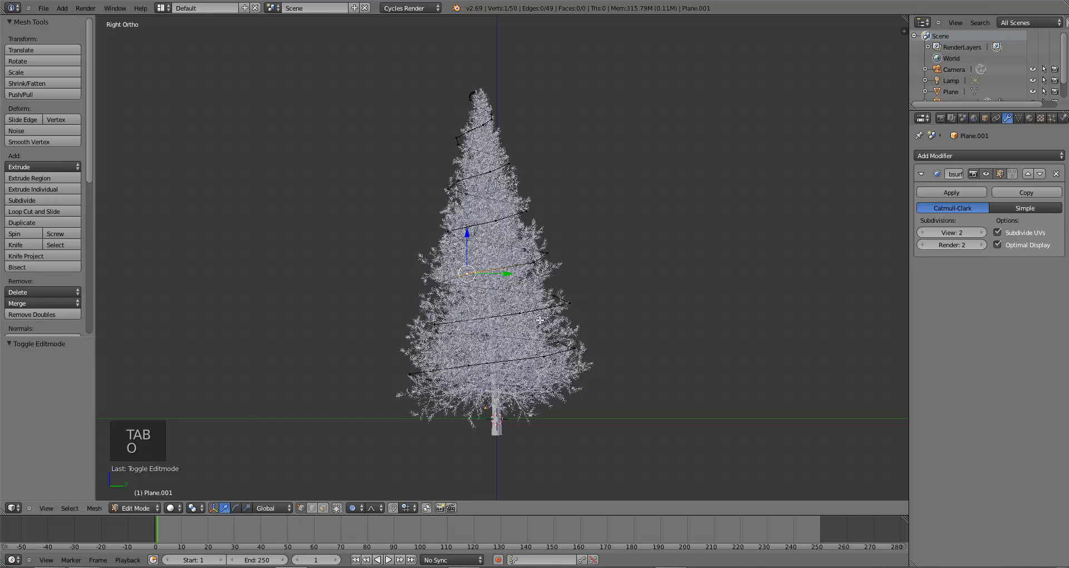
key("g")
scroll(529, 319, "down", 1)
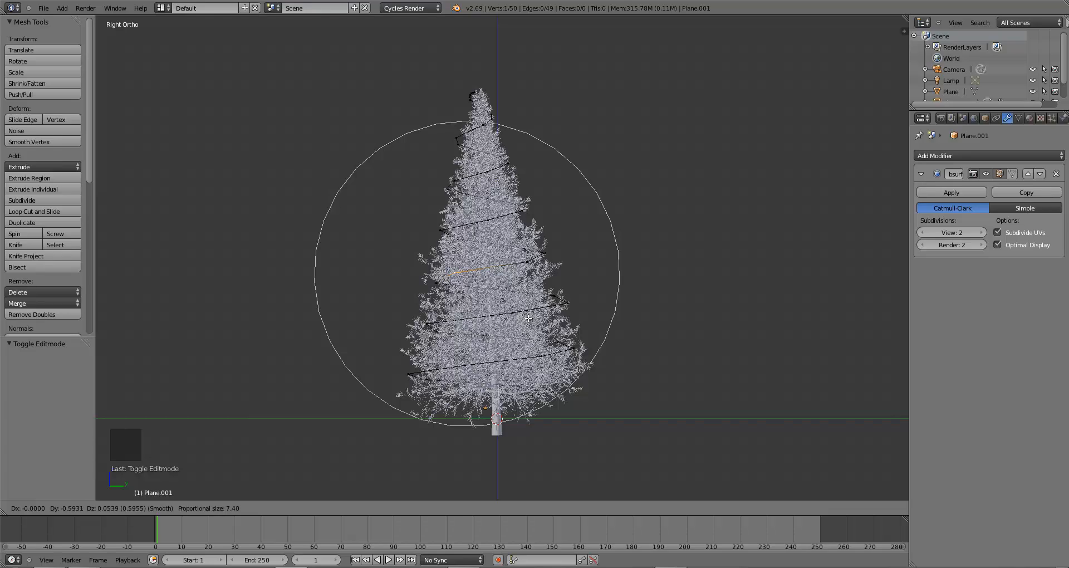
left_click(526, 319)
Leave mesh editing, inspect the coil around the tree, and save over christmas-tree-tutorial_2.blend
middle_click_drag(526, 319, 549, 323)
key("Tab")
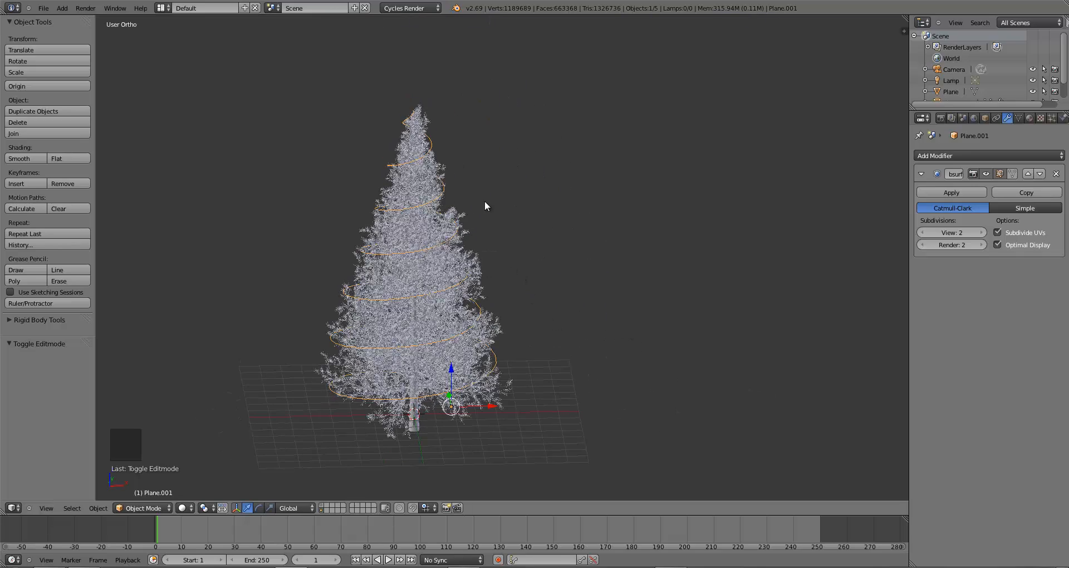
key("ctrl+s")
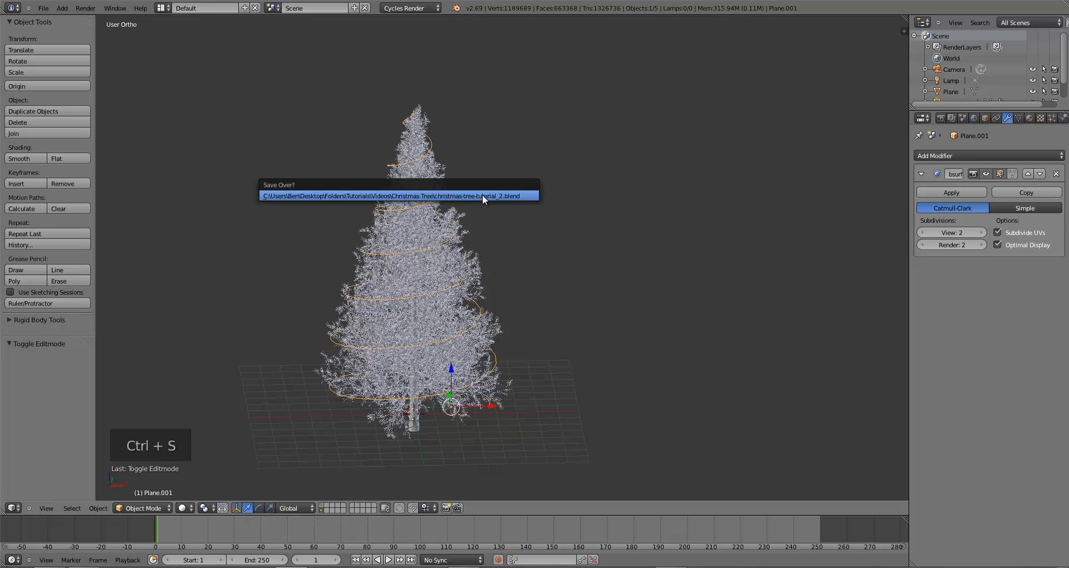
left_click(482, 195)
Move the leaves object to layer 12 so that only the bare branches and the coil remain on the current layer
key("KP_1")
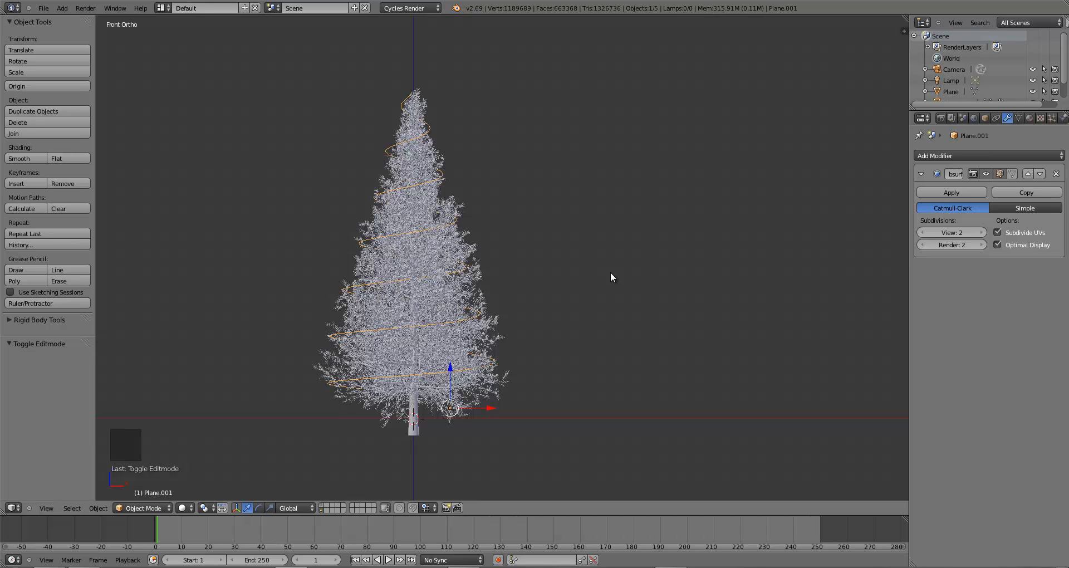
right_click(364, 224)
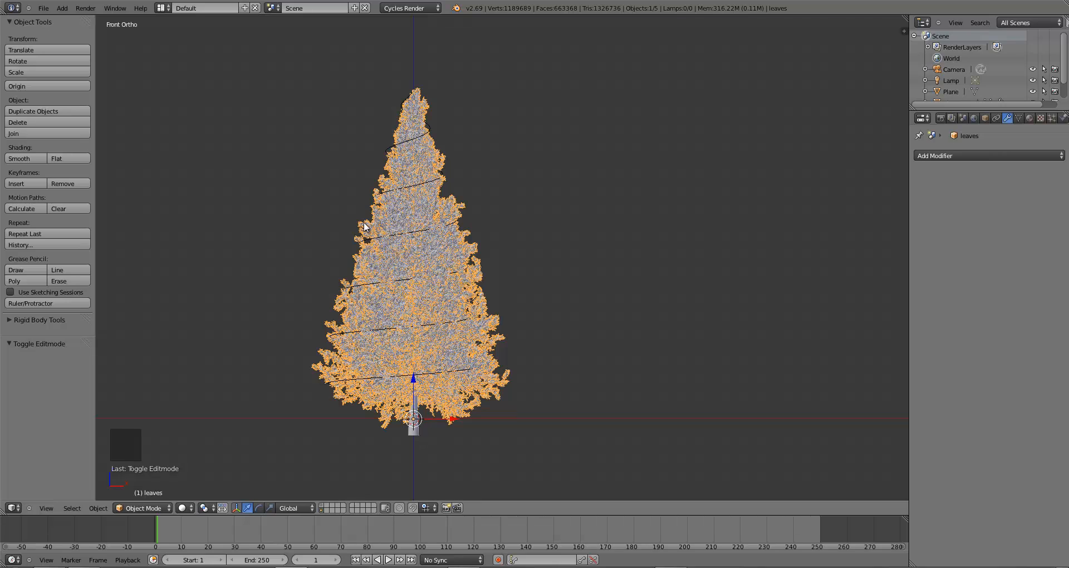
key("m")
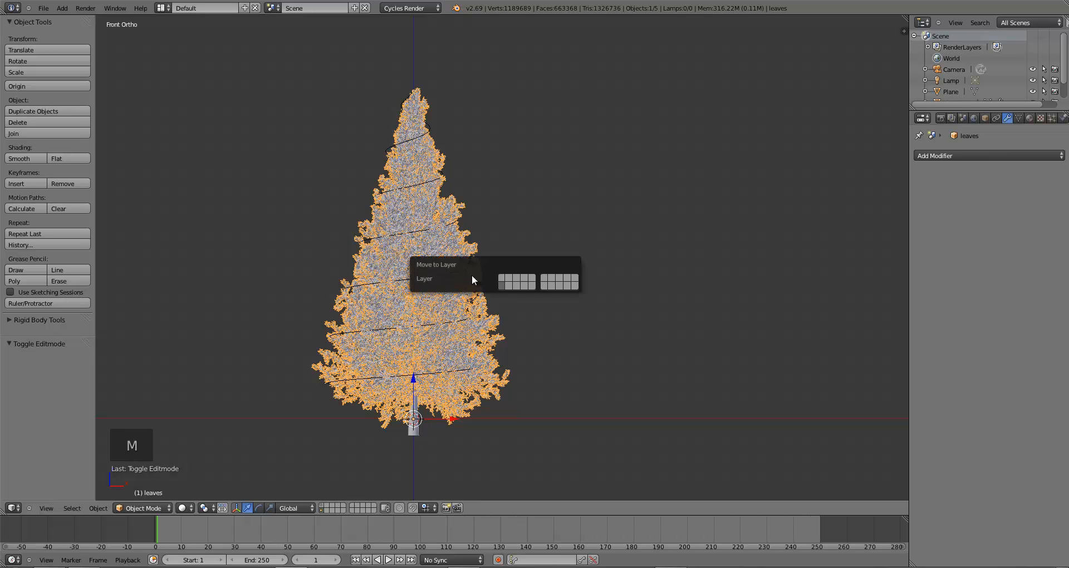
left_click(510, 285)
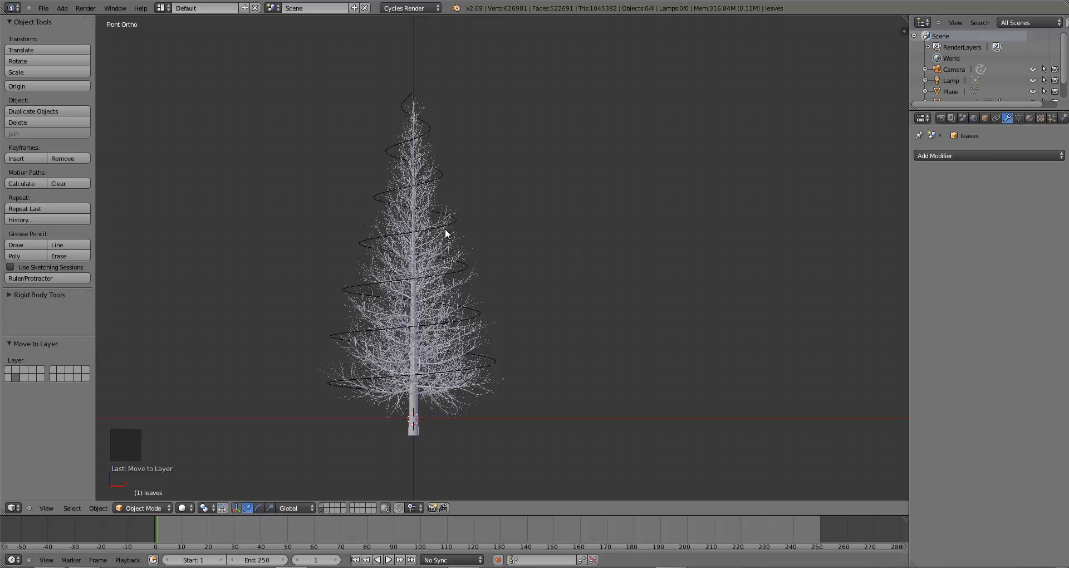
Remove the Collision physics from the tree object and enable it again
right_click(407, 217)
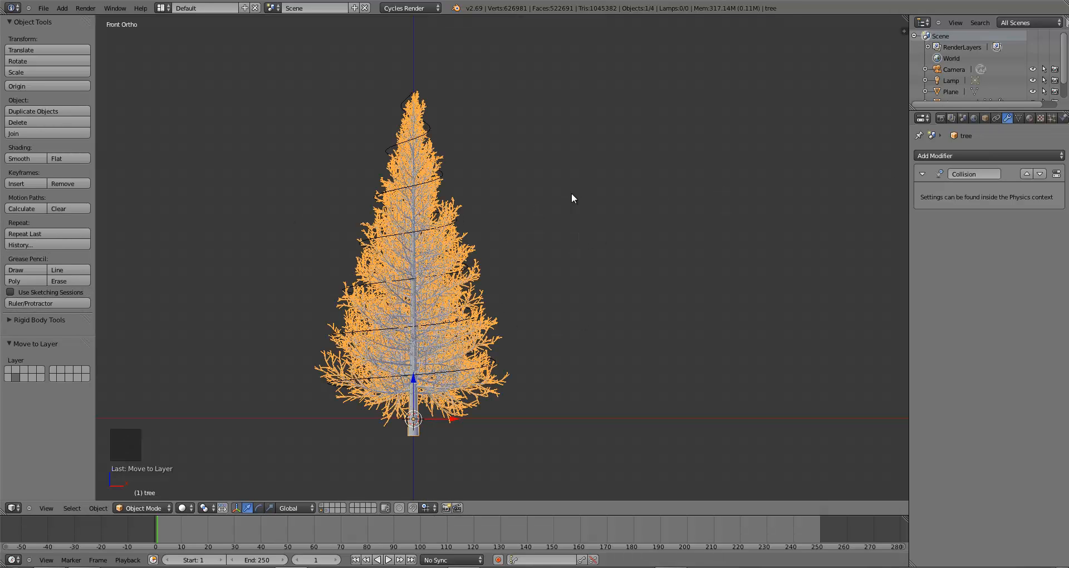
left_click(1063, 118)
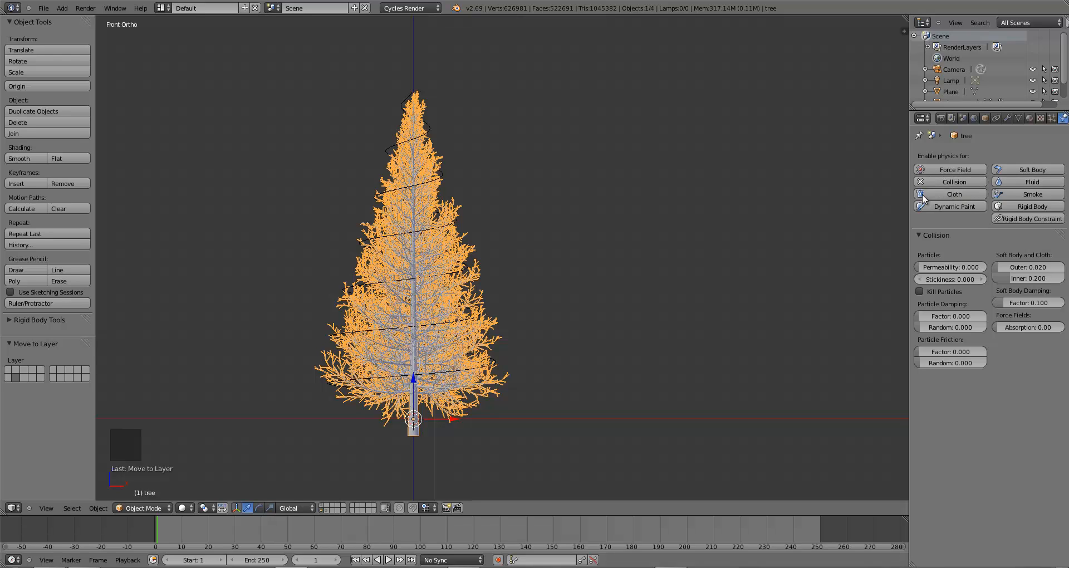
left_click(947, 181)
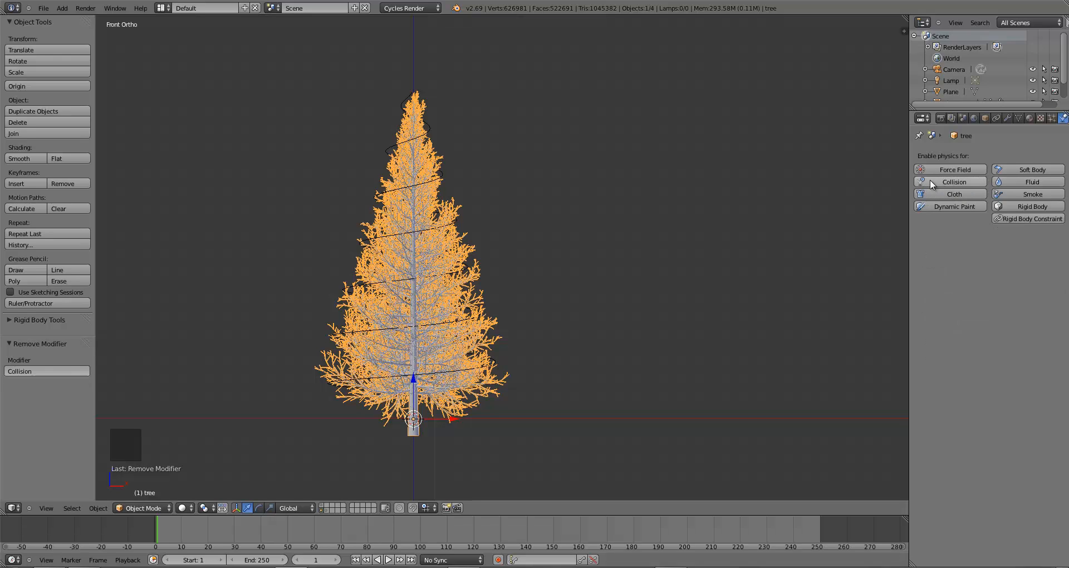
left_click(930, 182)
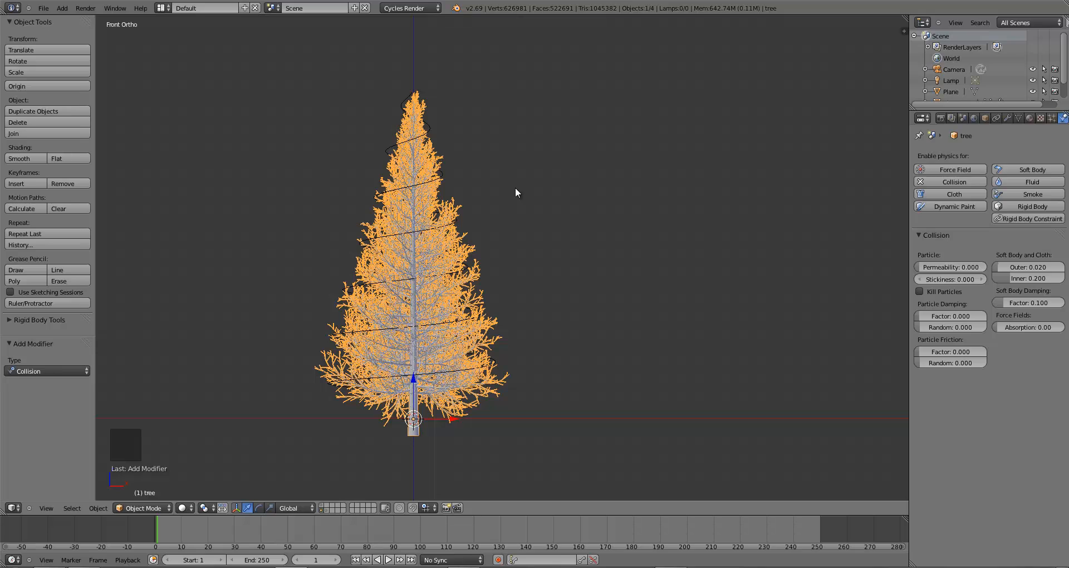
Select the coil around the tree and convert it from a mesh to a curve
right_click(385, 148)
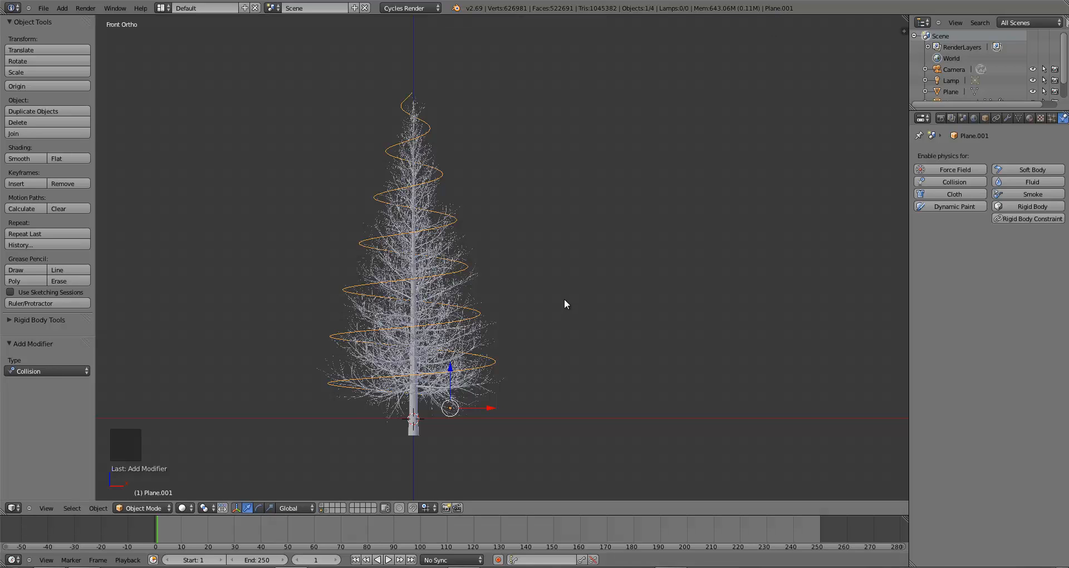
middle_click_drag(565, 303, 585, 360)
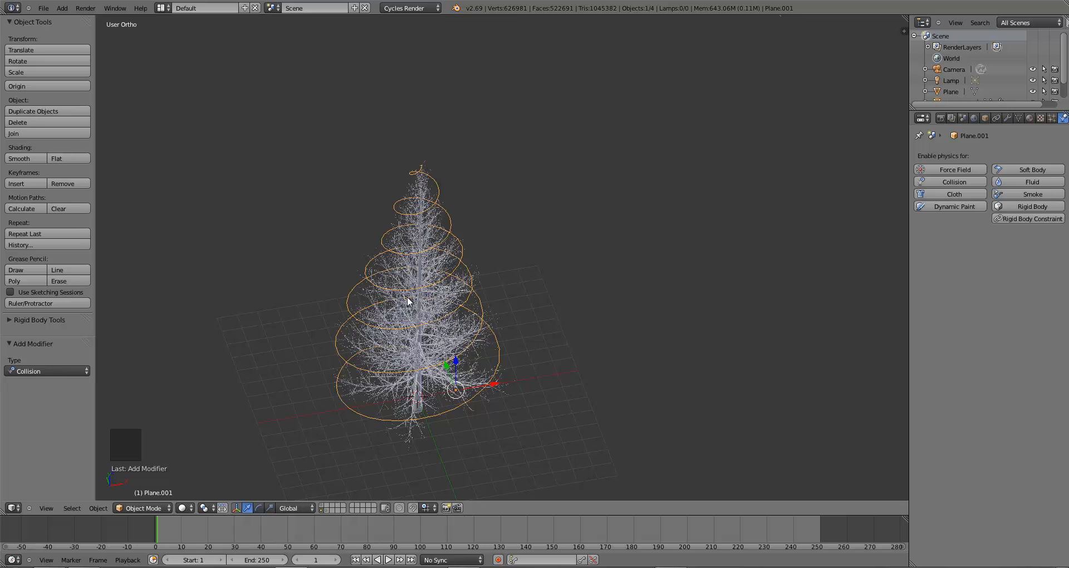
key("alt+c")
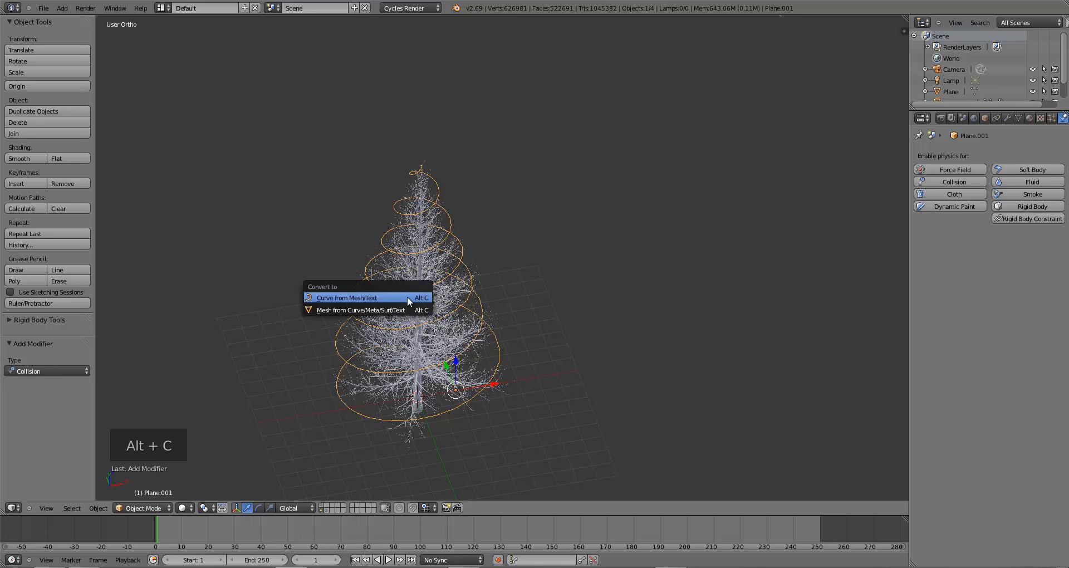
left_click(370, 300)
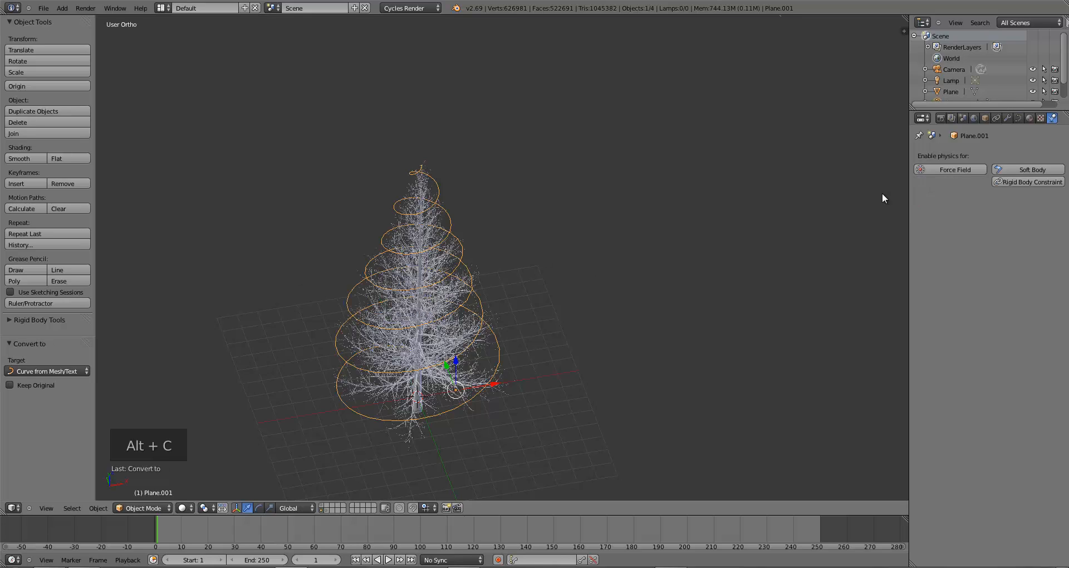
Set the coil curve's fill to Full and its bevel depth to 0.001
left_click(1017, 118)
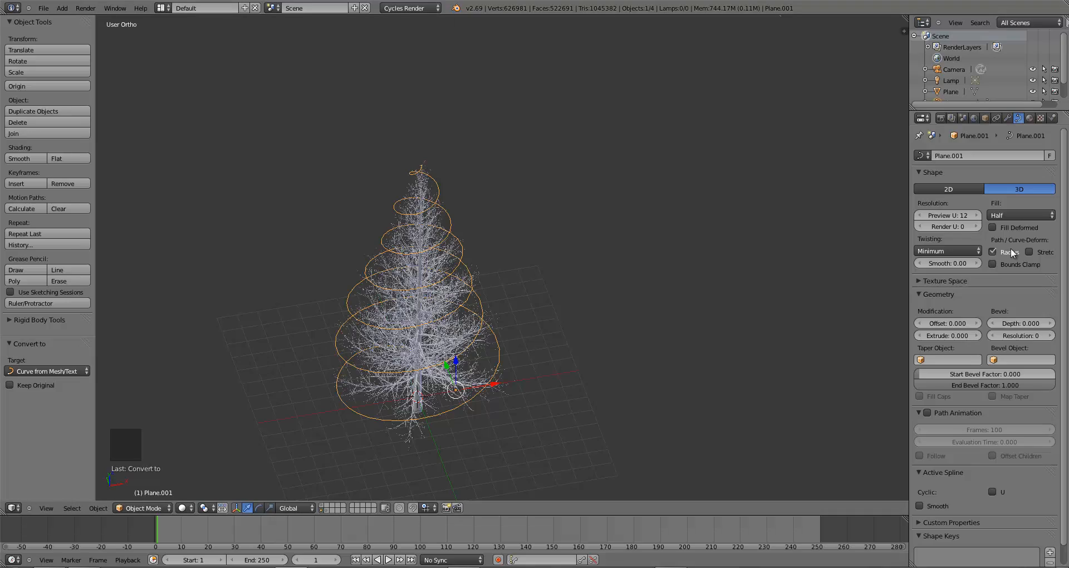
left_click(999, 215)
left_click(999, 202)
left_click(1000, 215)
left_click(1050, 323)
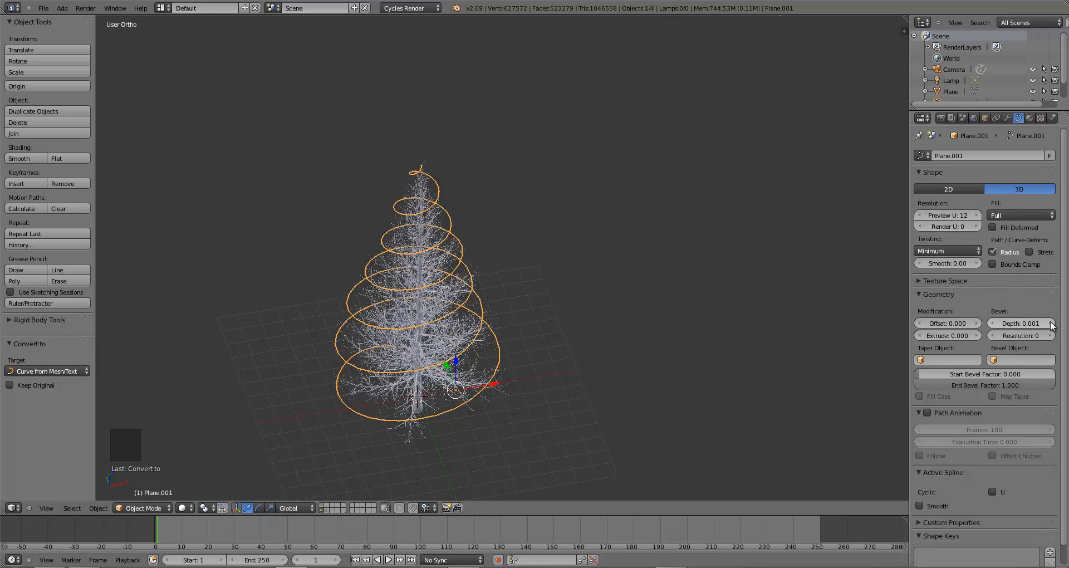
Examine the beveled coil's thickness against the branches up close in the front view, and check the whole tree
scroll(526, 348, "up", 8)
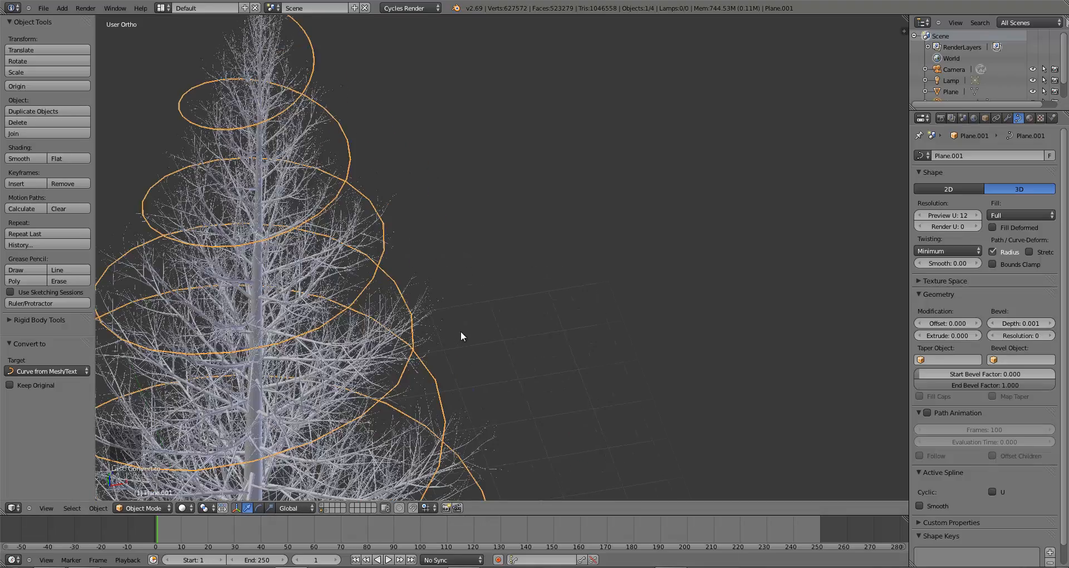
key("KP_1")
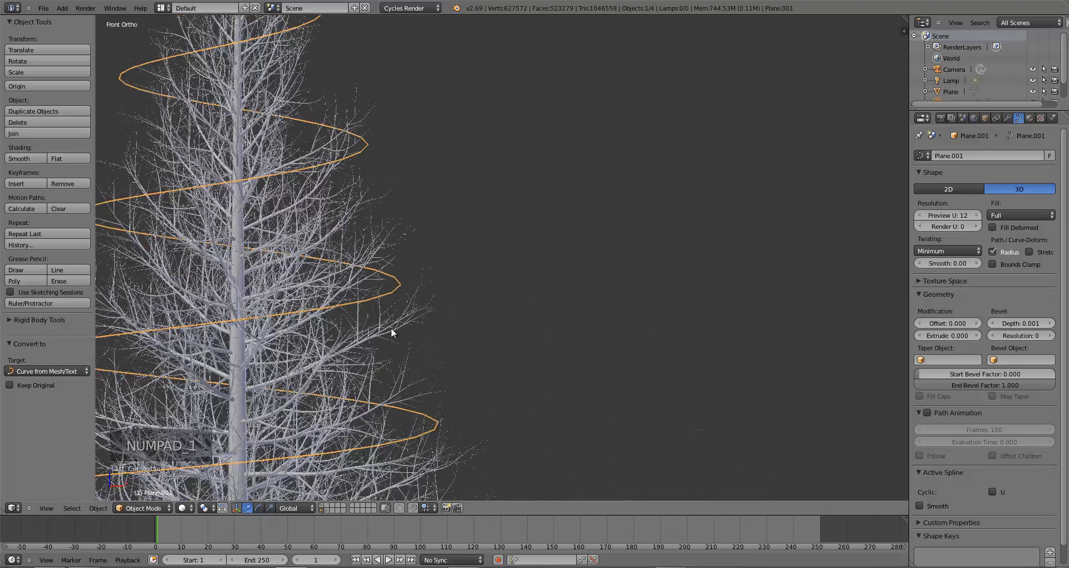
scroll(521, 301, "up", 10)
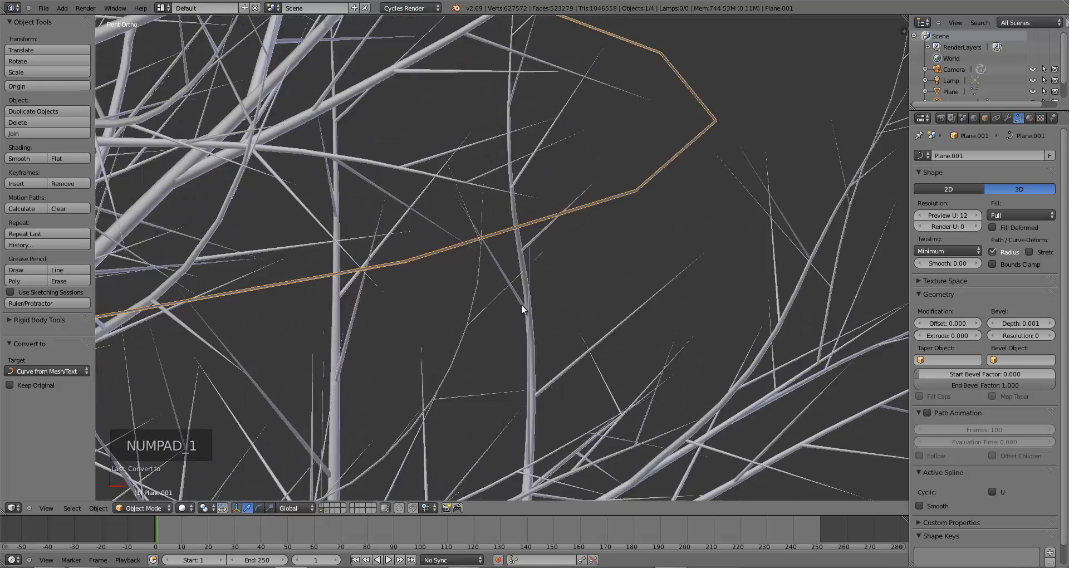
scroll(516, 312, "up", 10)
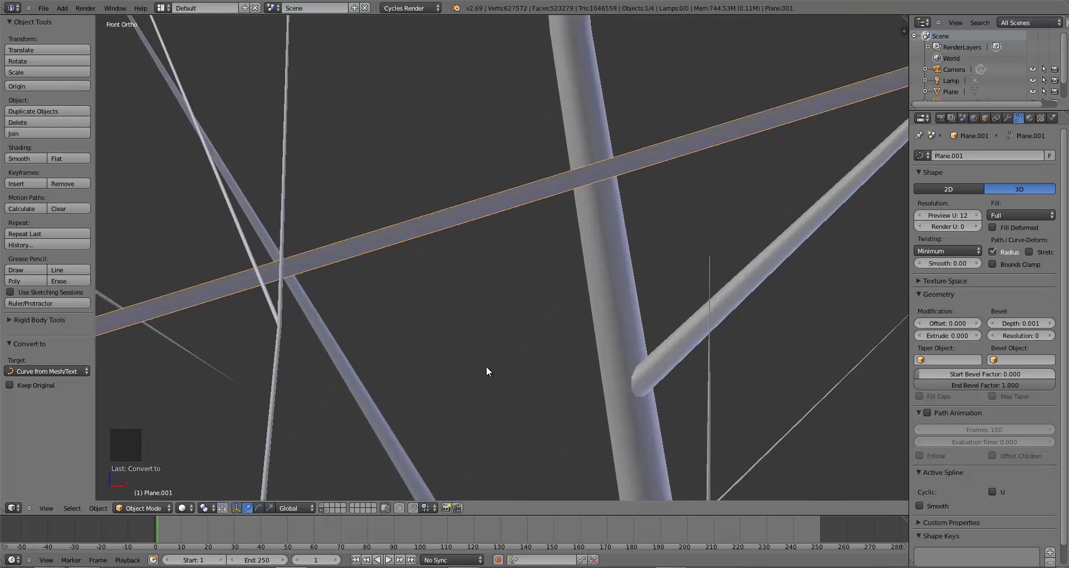
scroll(511, 254, "up", 5)
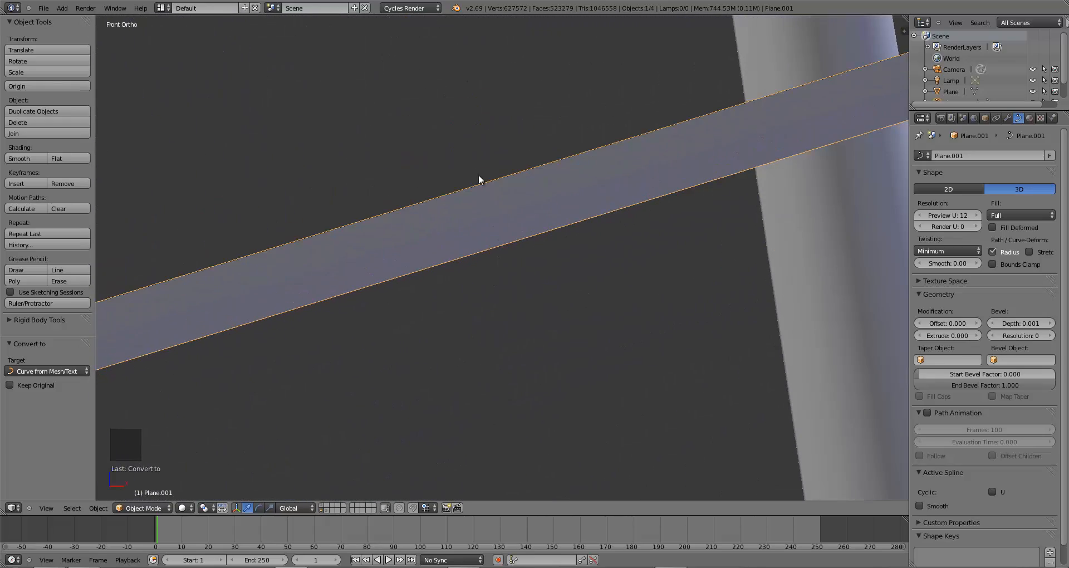
scroll(407, 233, "down", 8)
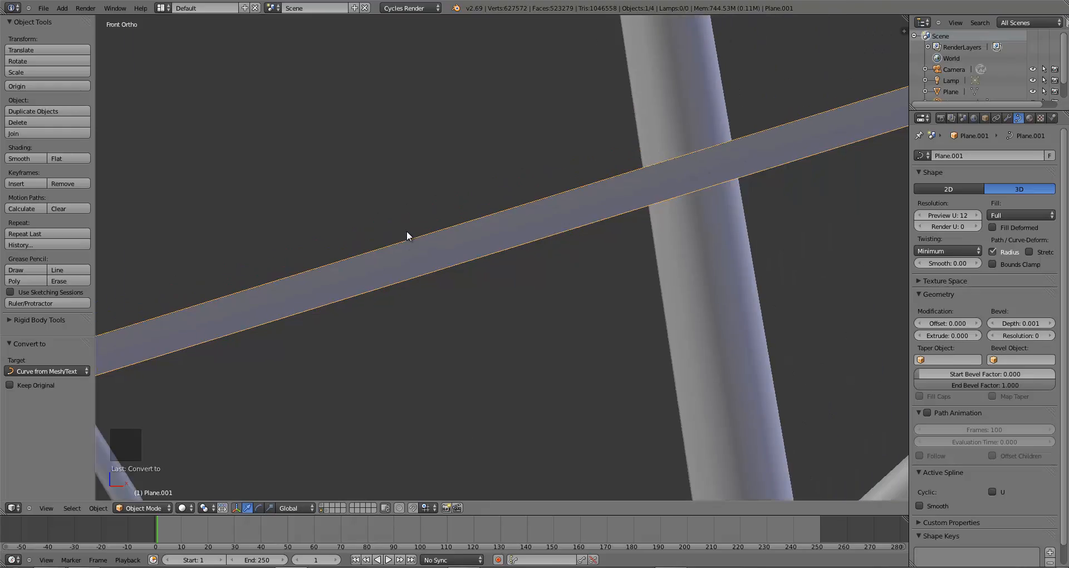
scroll(407, 235, "down", 10)
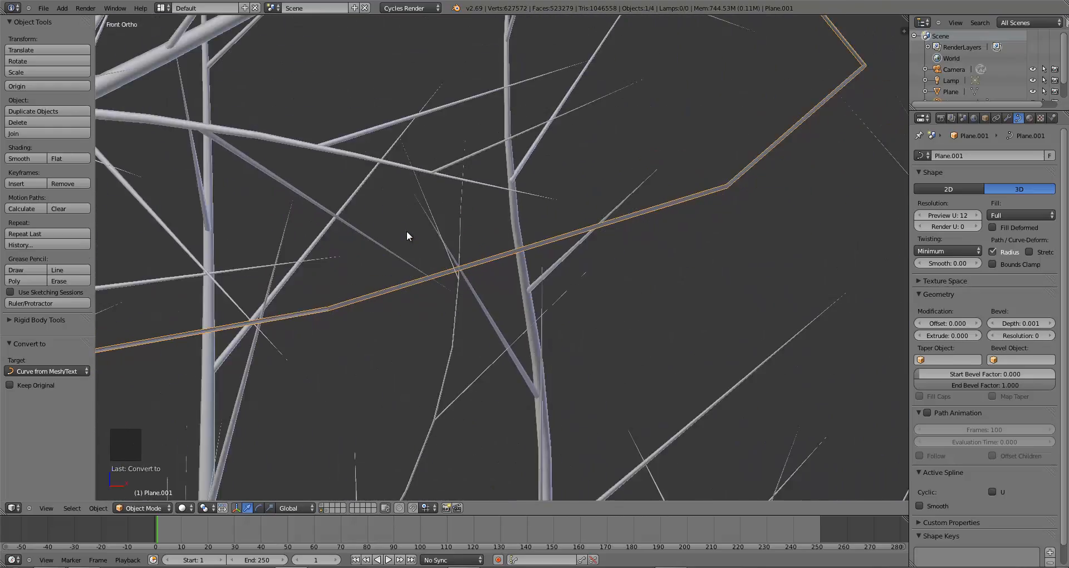
scroll(407, 295, "down", 8)
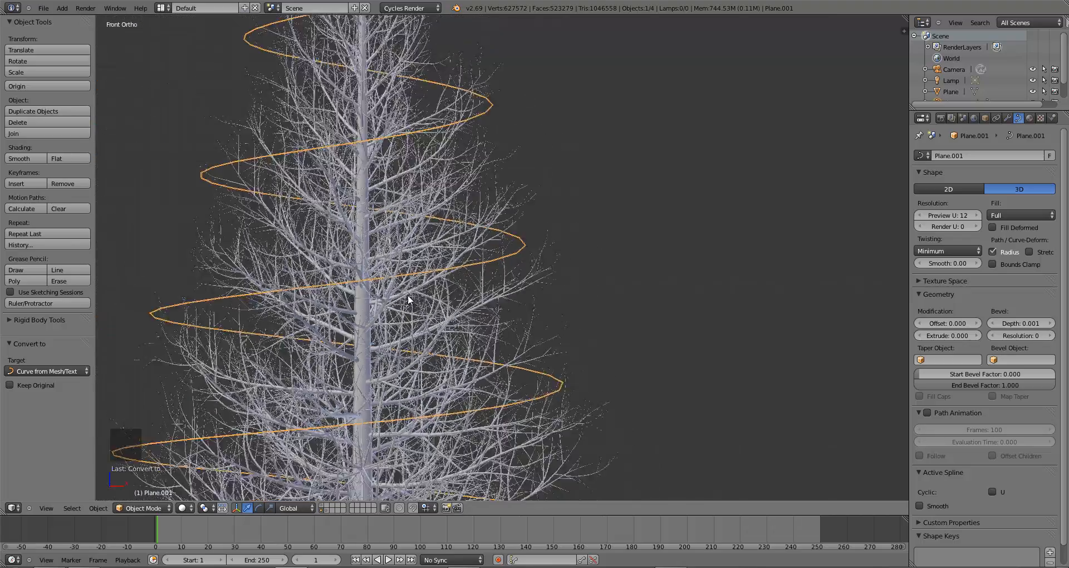
middle_click_drag(419, 309, 423, 321, "shift")
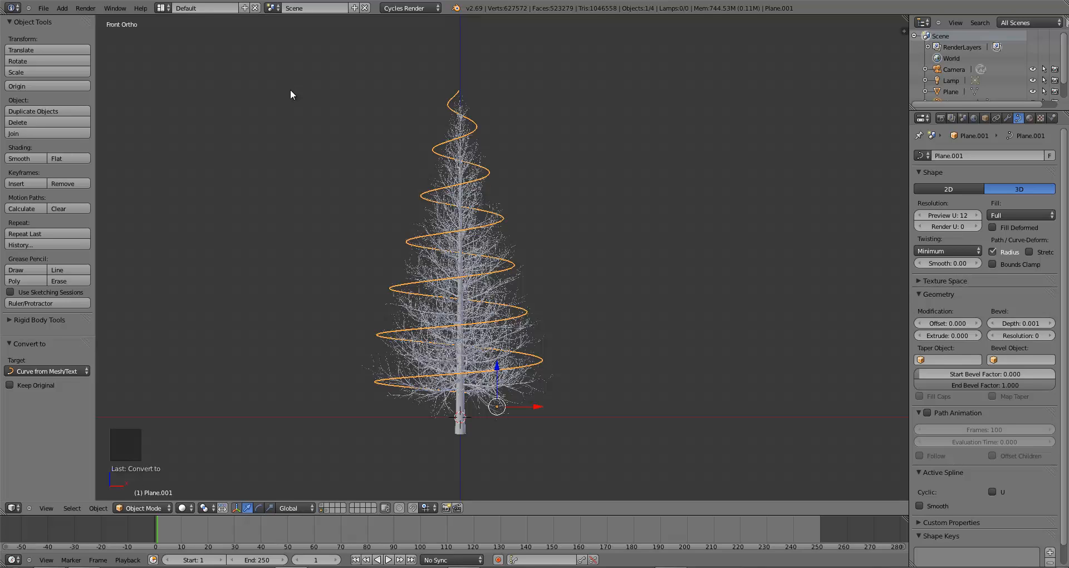
scroll(397, 305, "up", 2)
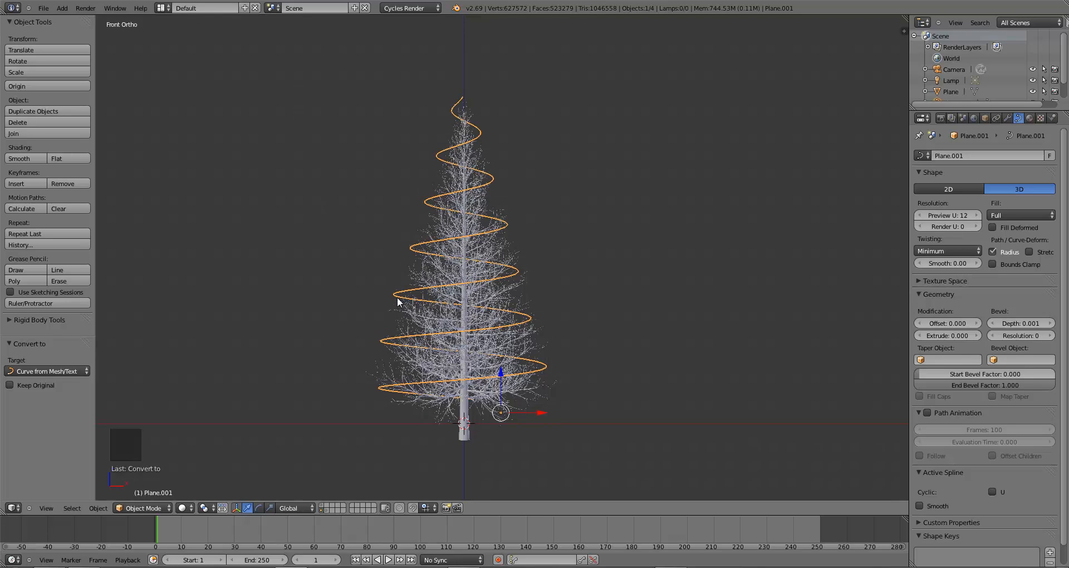
middle_click_drag(396, 305, 409, 295, "shift")
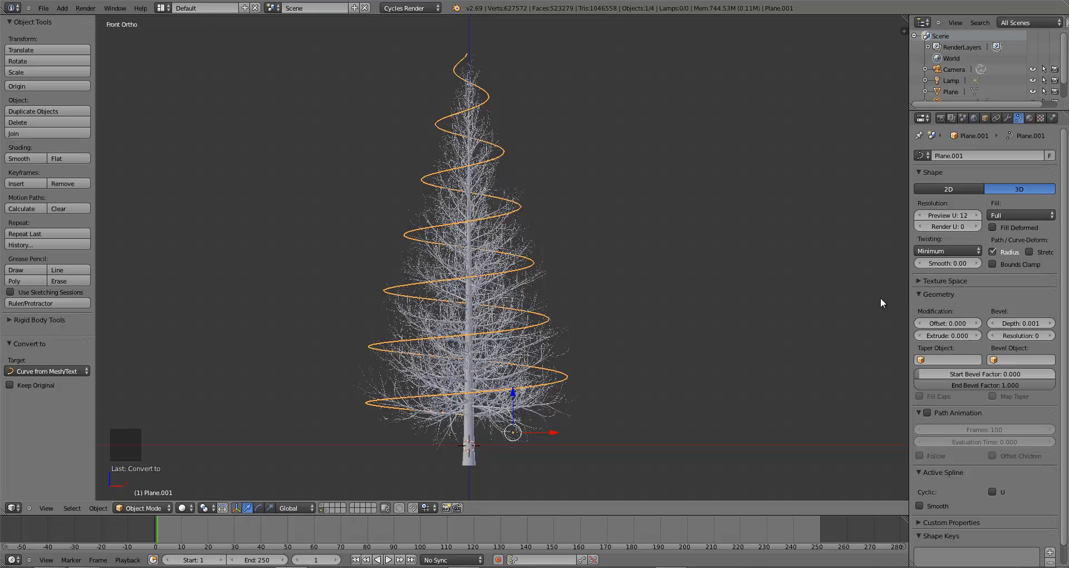
Convert the beveled coil curve back into a mesh so that all physics types are available for it
left_click(1051, 118)
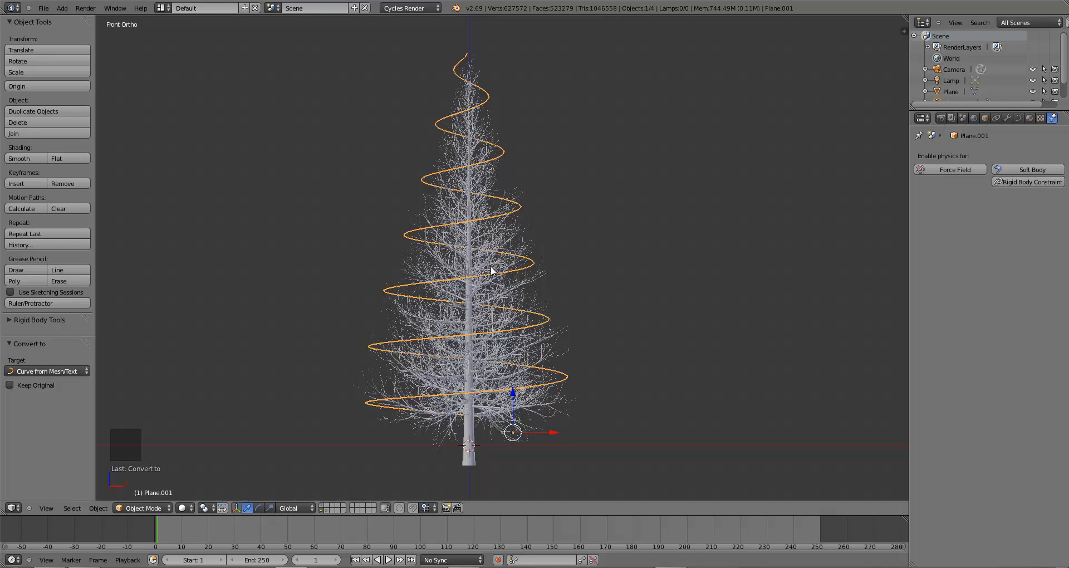
key("alt+c")
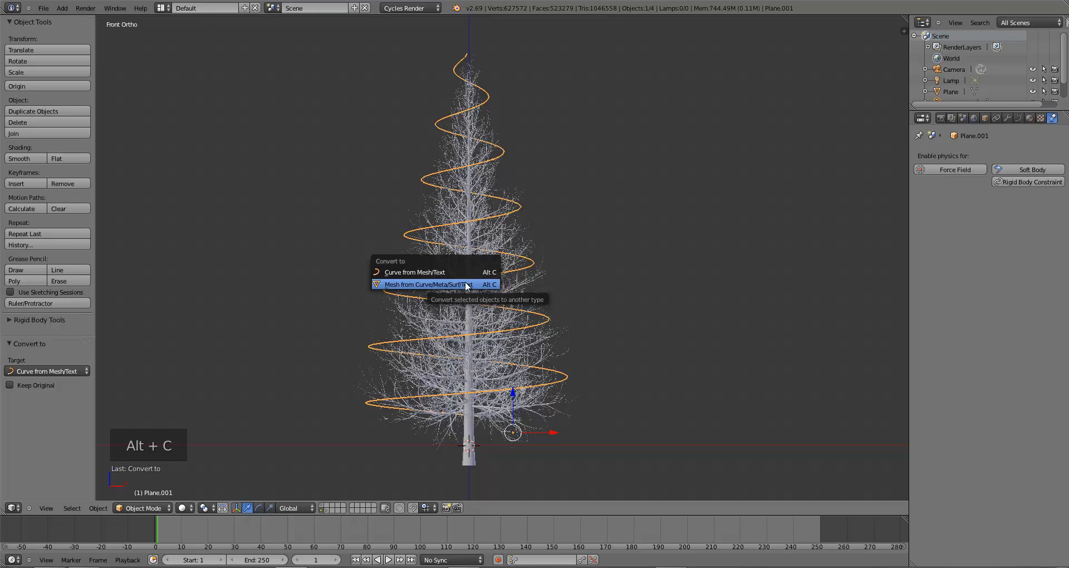
left_click(467, 285)
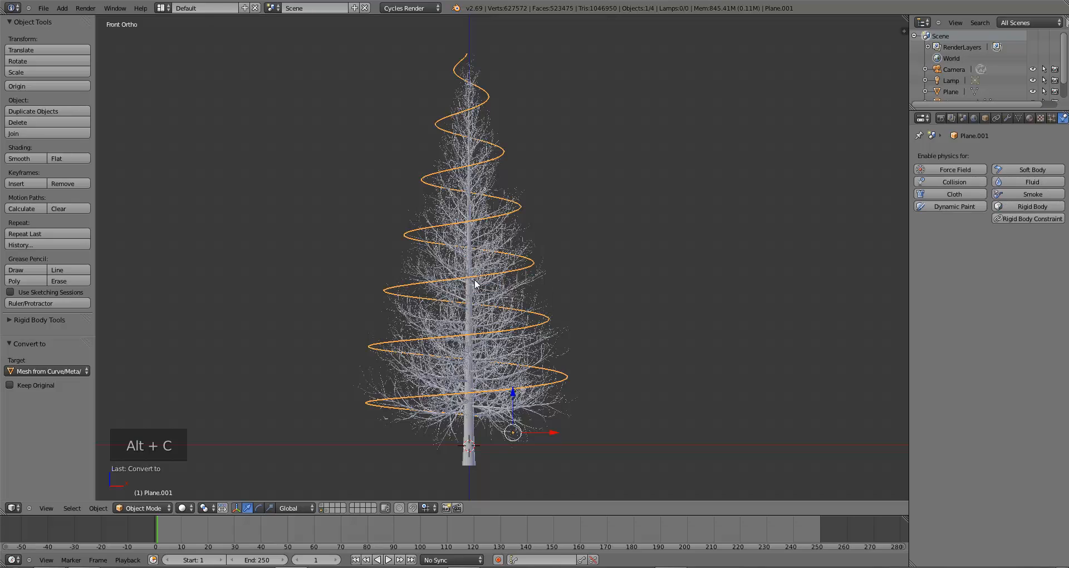
Enable Cloth physics on the coil mesh and save over christmas-tree-tutorial_2.blend
left_click(1022, 196)
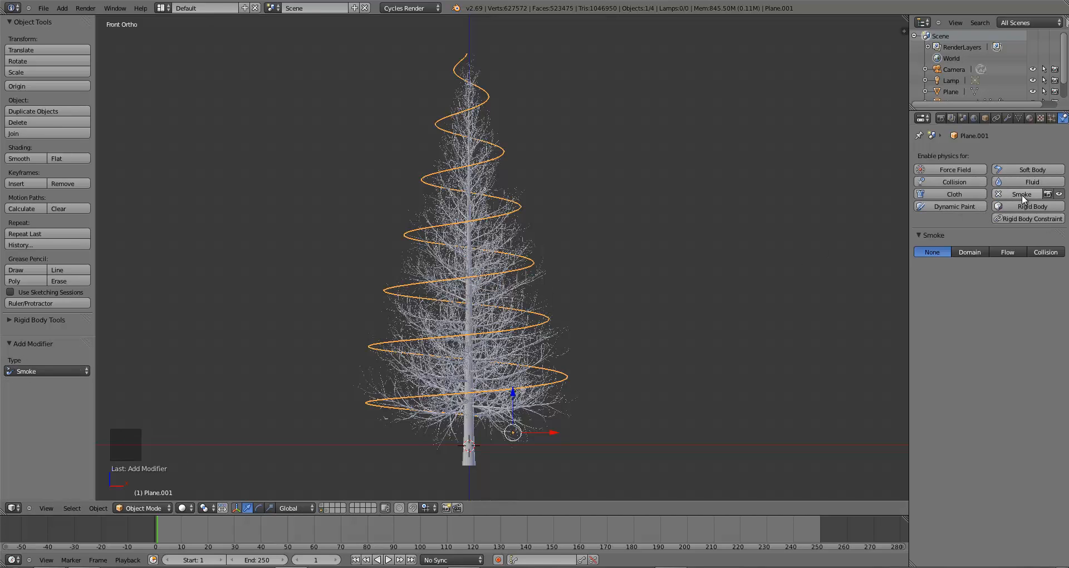
left_click(1015, 193)
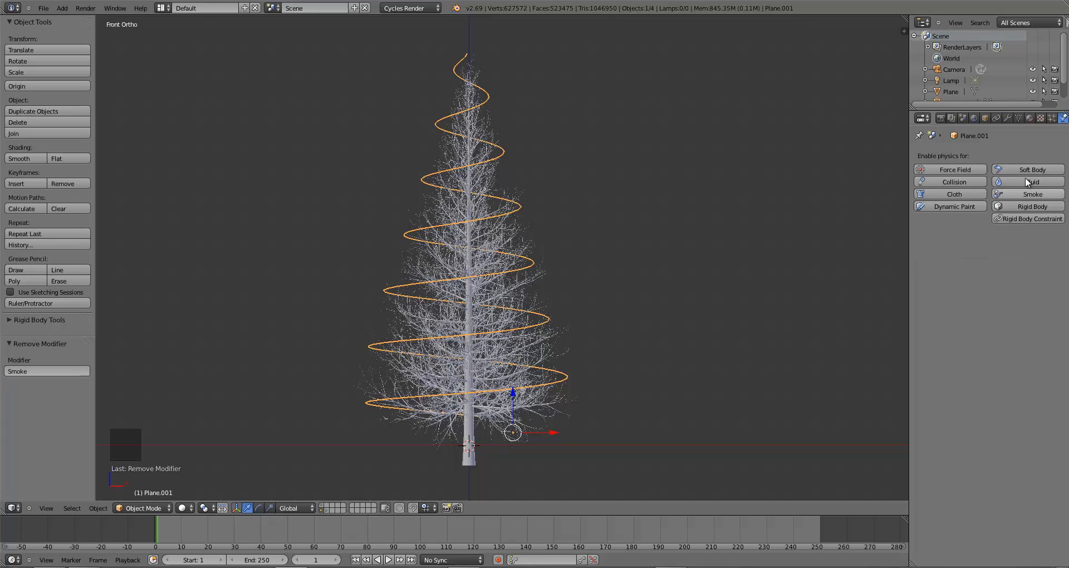
left_click(941, 195)
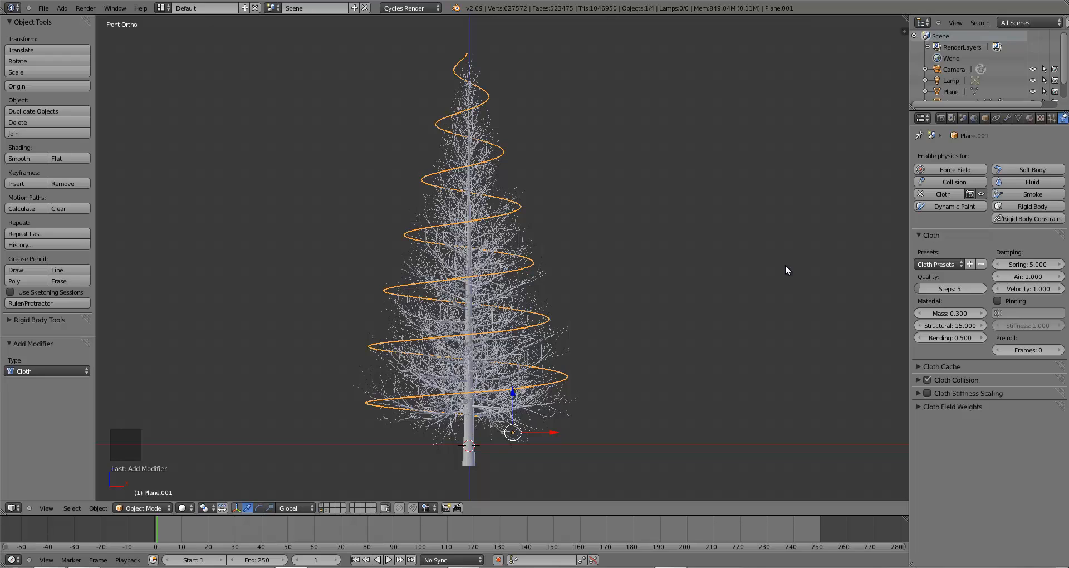
key("ctrl+s")
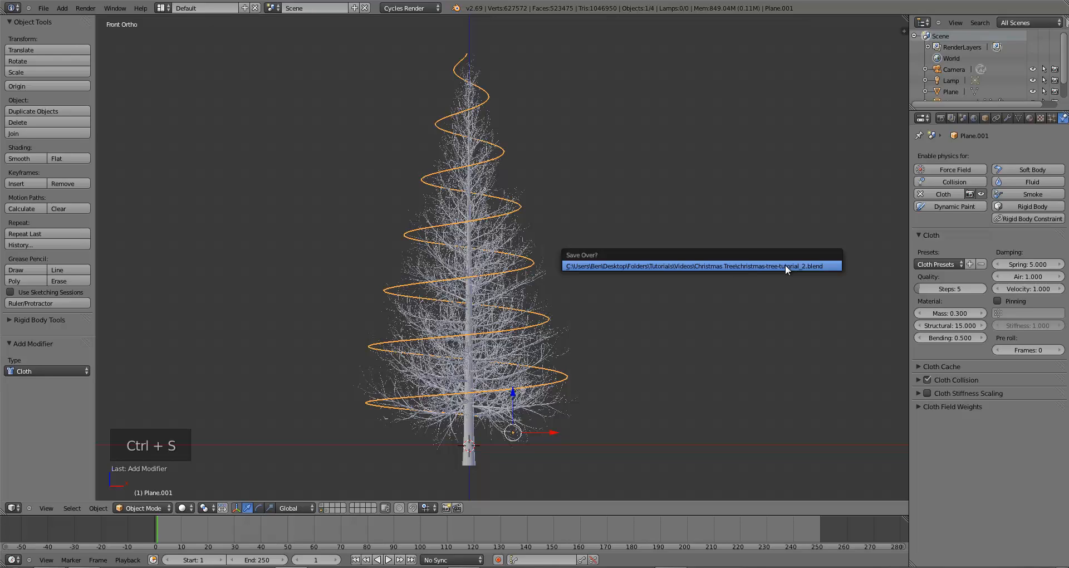
left_click(784, 265)
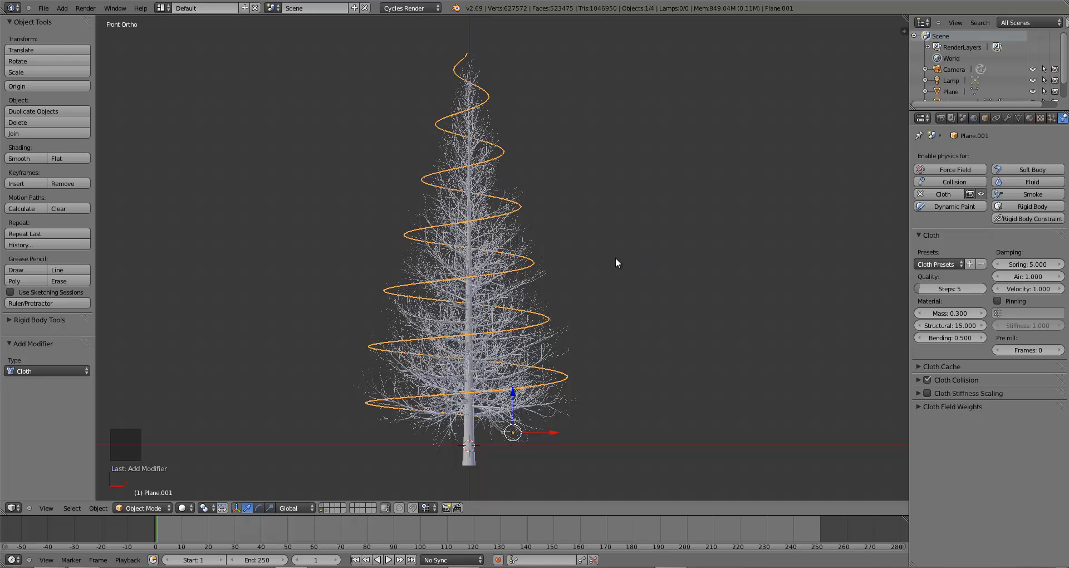
Play the cloth simulation, stop it at frame 13, and inspect how the coil drapes over the branches
key("alt+a")
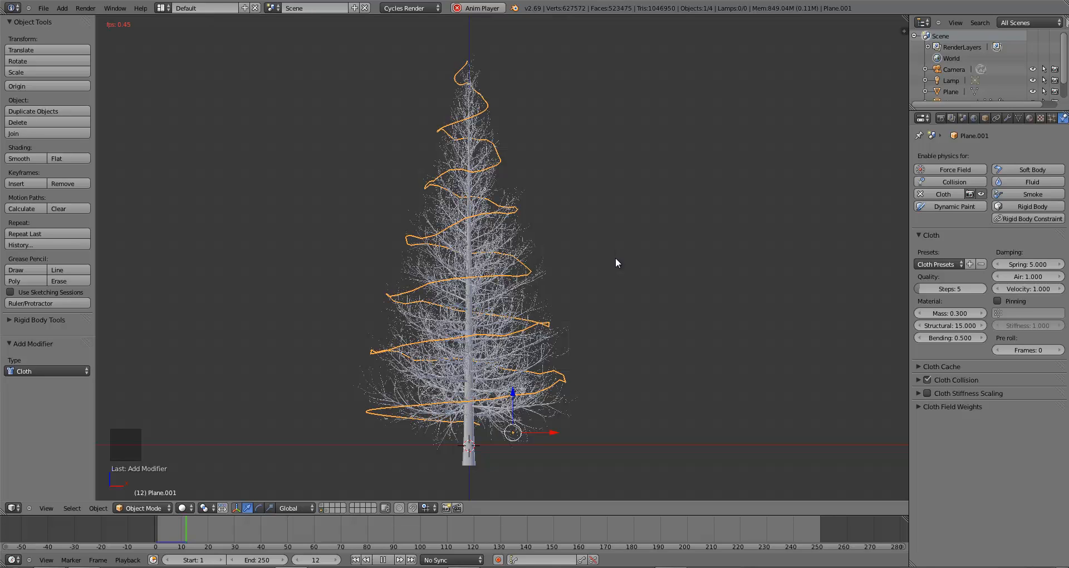
key("alt+a")
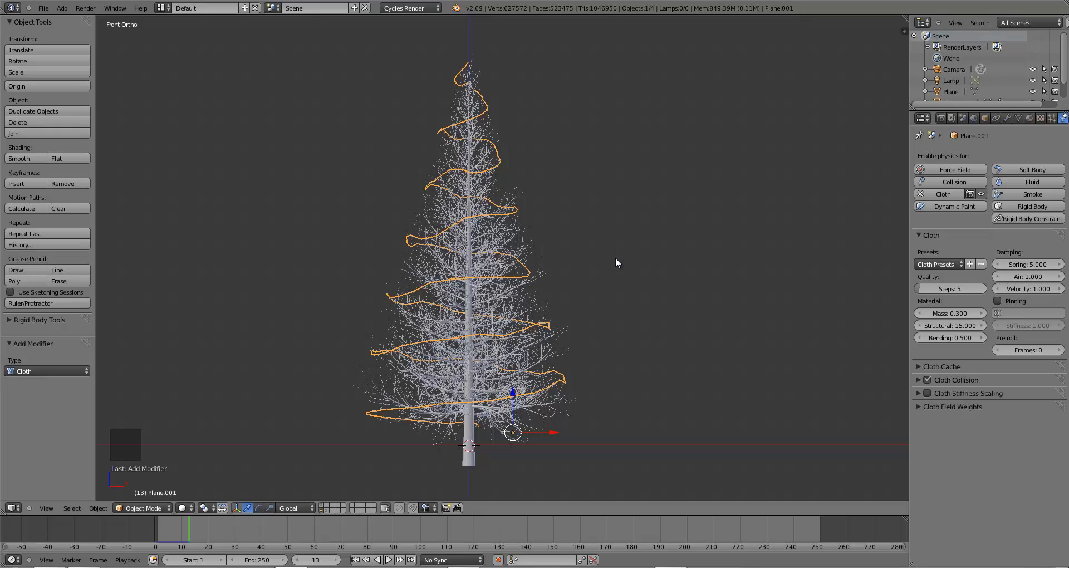
middle_click_drag(566, 355, 565, 415)
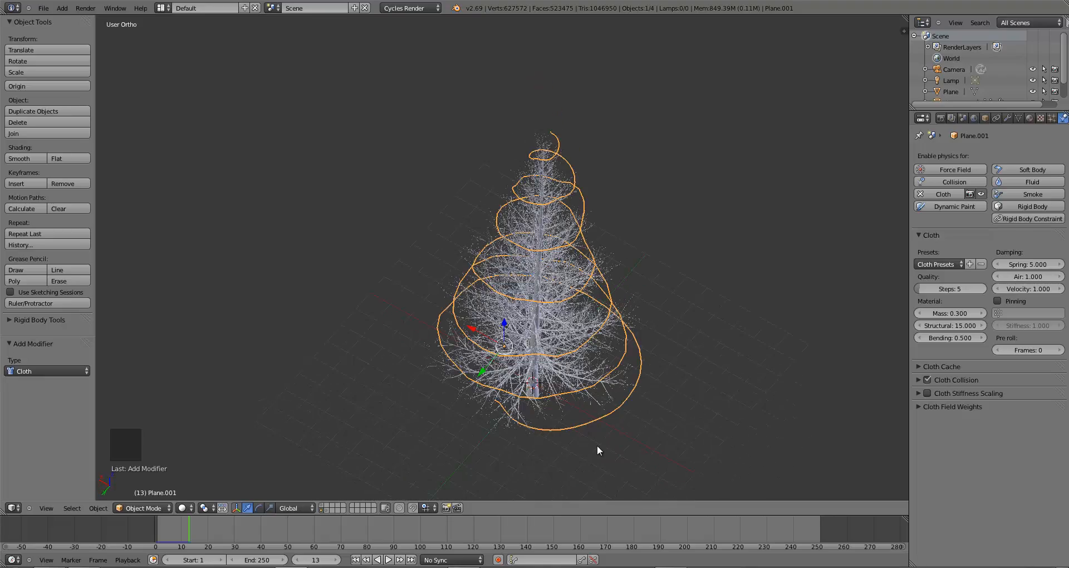
middle_click_drag(597, 445, 612, 345)
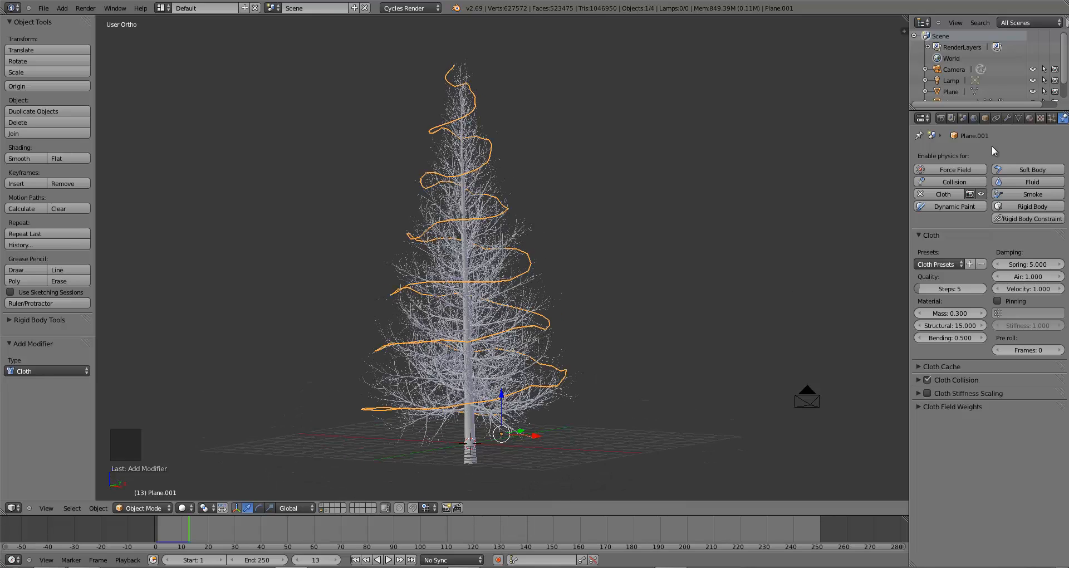
Apply the coil's Cloth modifier and set the current frame to 1
left_click(1007, 119)
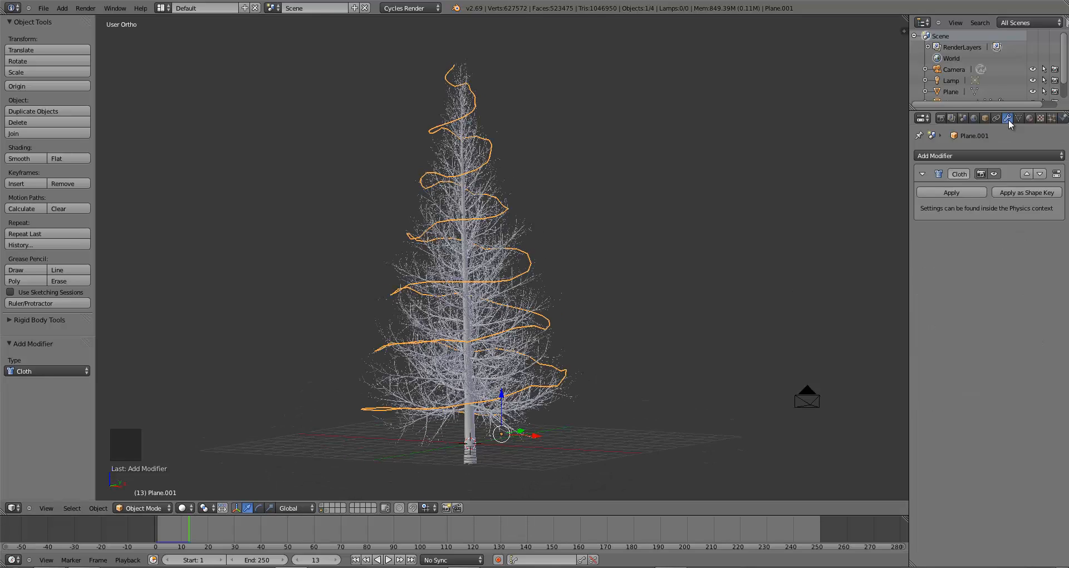
left_click(940, 191)
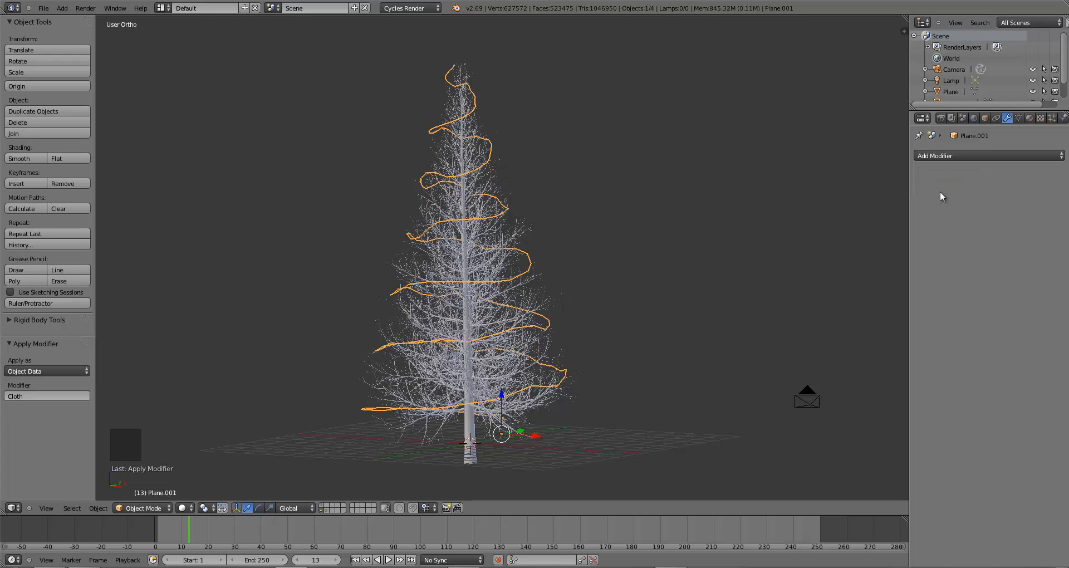
double_click(319, 559)
type("1")
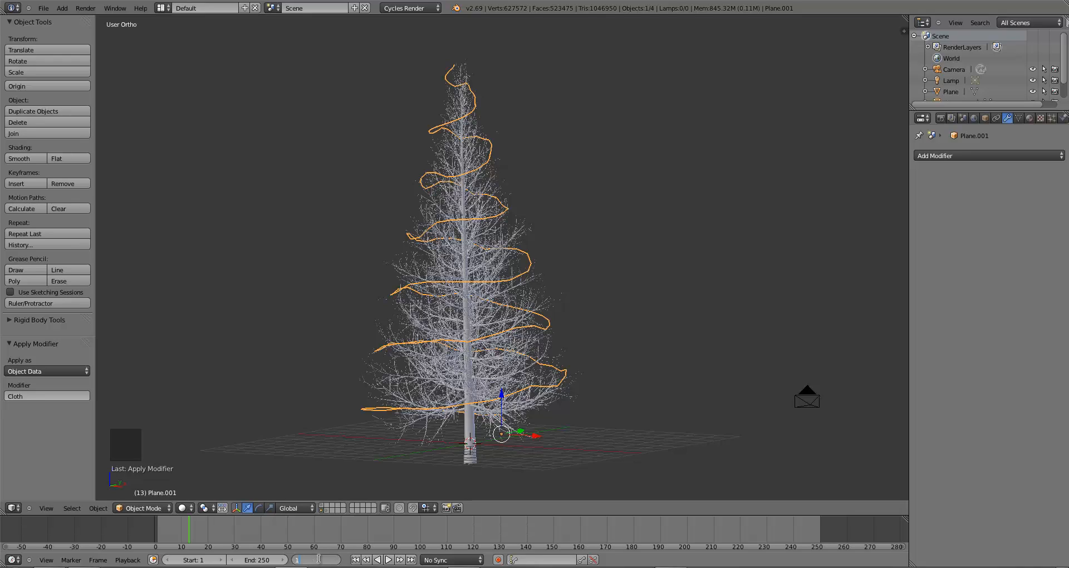
key("Return")
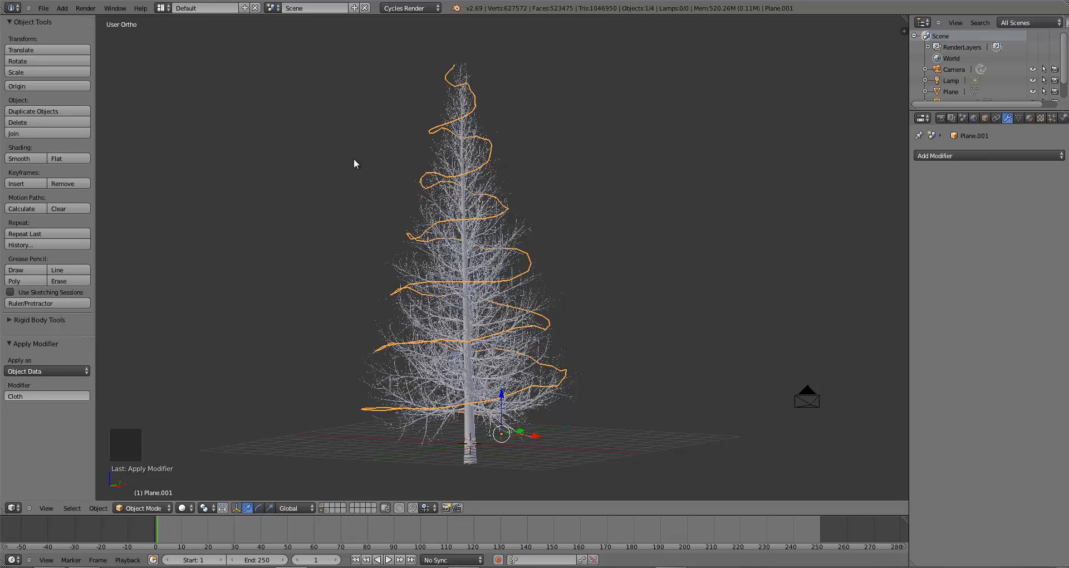
Inspect the draped coil around the tree from the front and the side
middle_click_drag(251, 247, 492, 260)
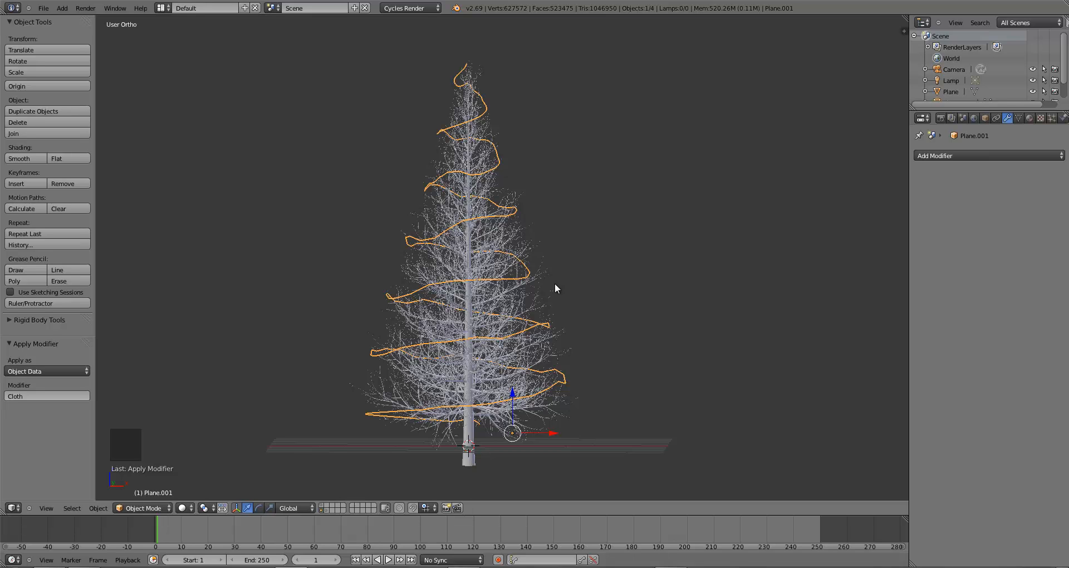
middle_click_drag(554, 288, 435, 288)
key("KP_3")
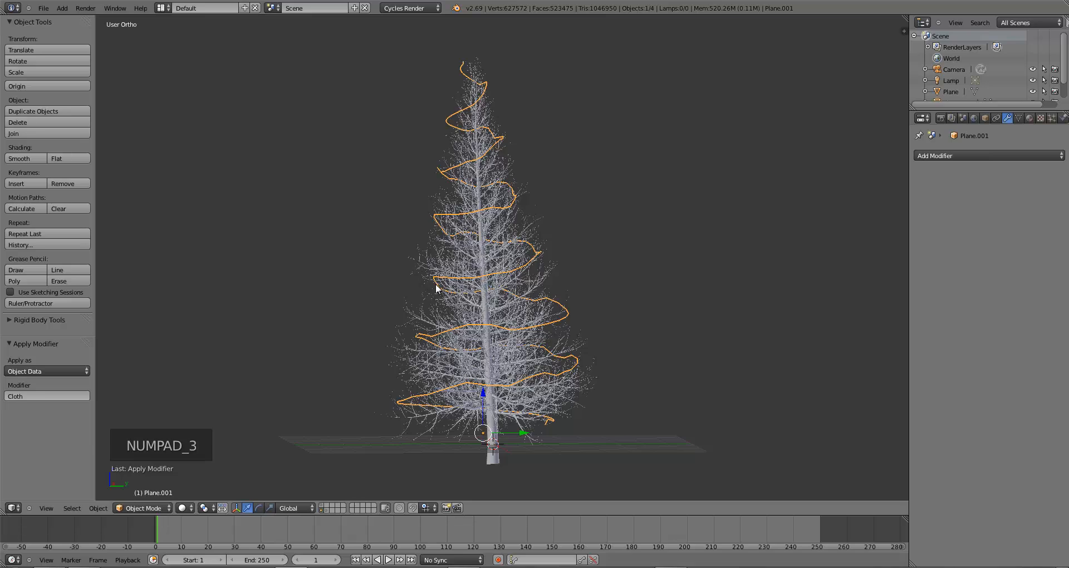
Delete the vertices of the coil's lowest, outermost stretch below the bottom branches
key("KP_1")
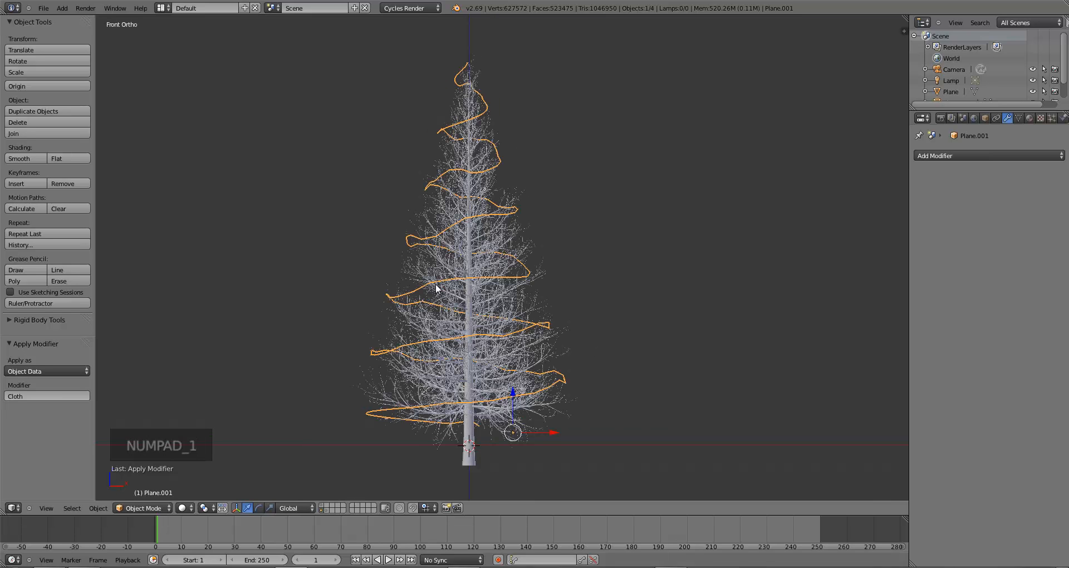
middle_click_drag(522, 369, 486, 426)
key("Tab")
key("b")
key("b")
left_click_drag(486, 425, 635, 453)
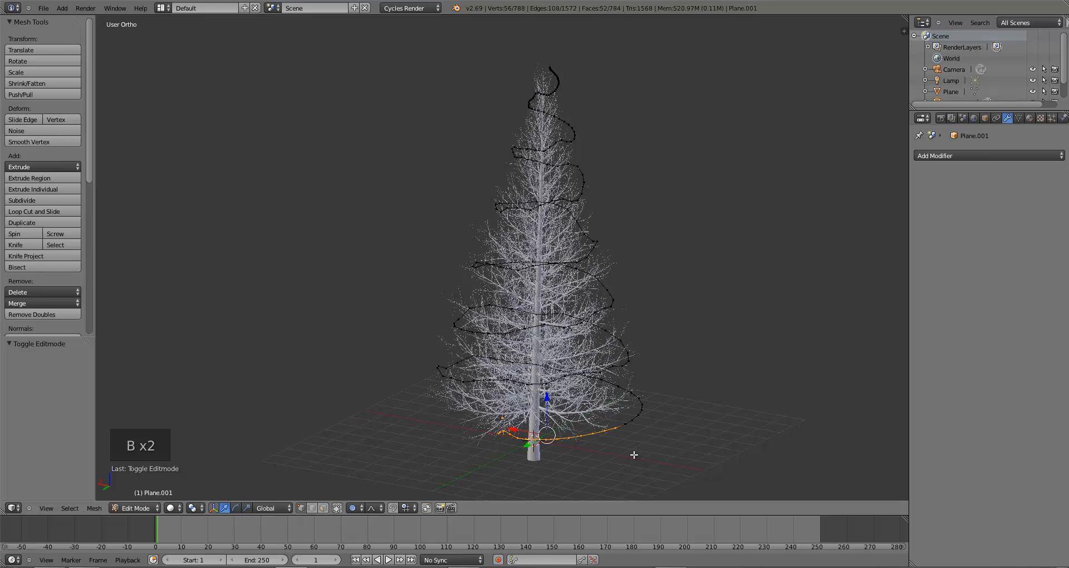
middle_click_drag(635, 454, 485, 426)
key("KP_1")
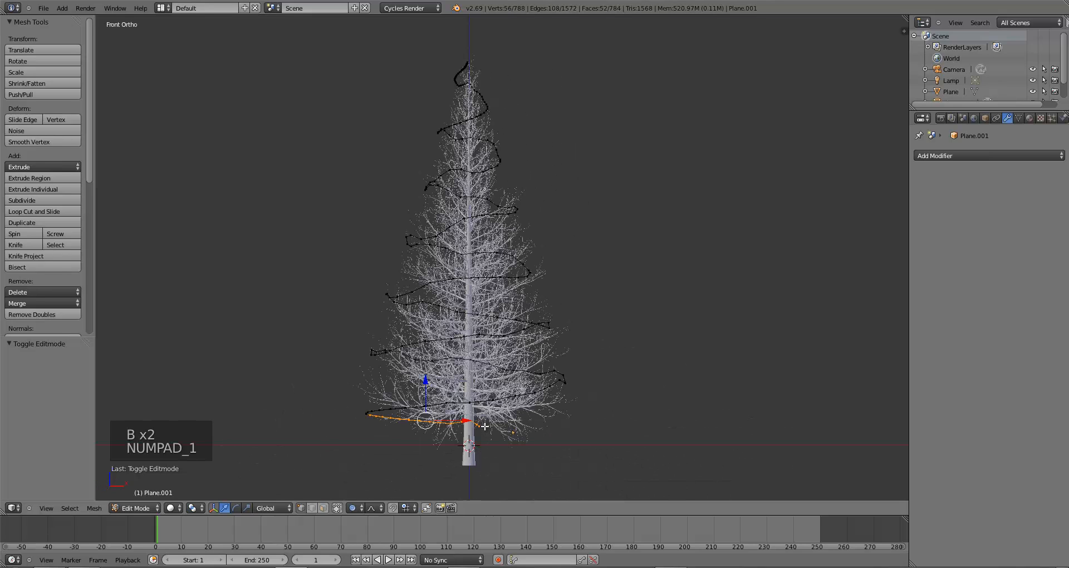
key("b")
left_click_drag(315, 403, 421, 431)
key("x")
left_click(390, 364)
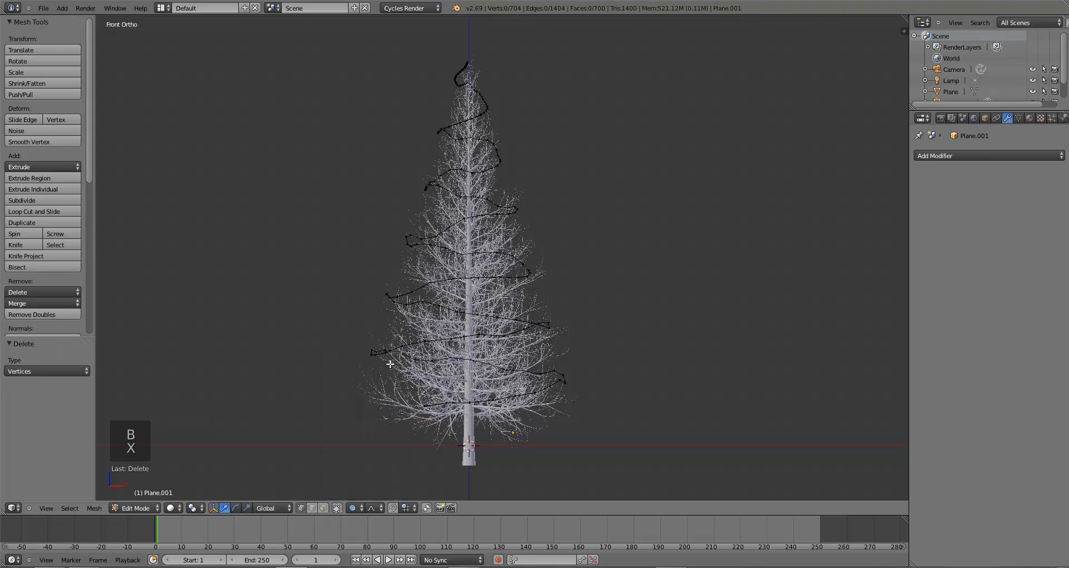
Try to move the vertex at the coil's new lower end, turn off proportional editing, and clear the selection
middle_click_drag(389, 364, 462, 472)
right_click(498, 453)
key("g")
left_click(459, 435)
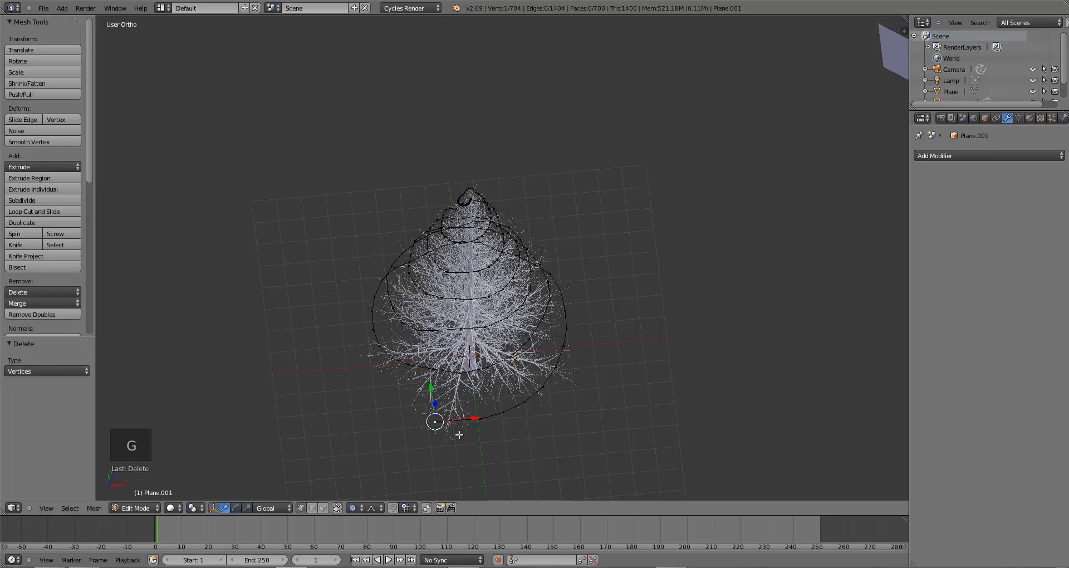
key("o")
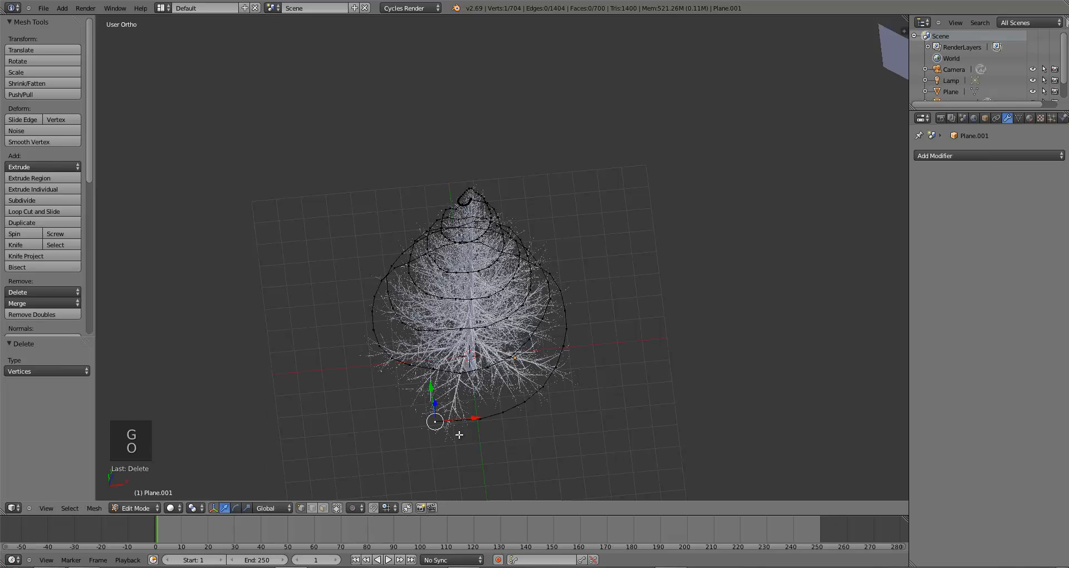
key("g")
right_click(448, 435)
key("a")
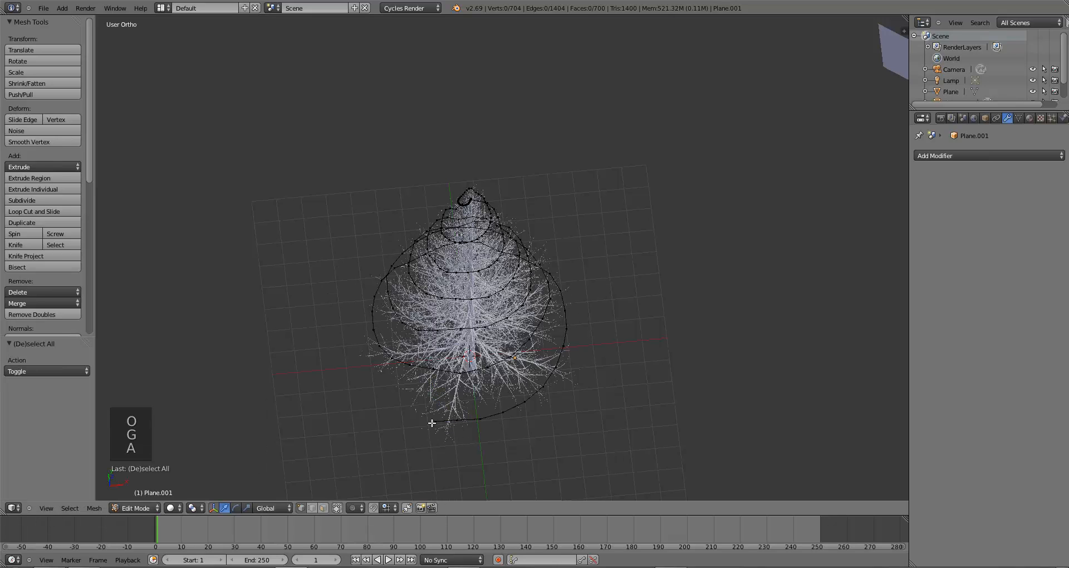
Move the first two vertex groups at the coil's lower end inward toward the trunk, one group at a time
key("b")
left_click_drag(425, 406, 444, 448)
key("g")
left_click(440, 411)
key("a")
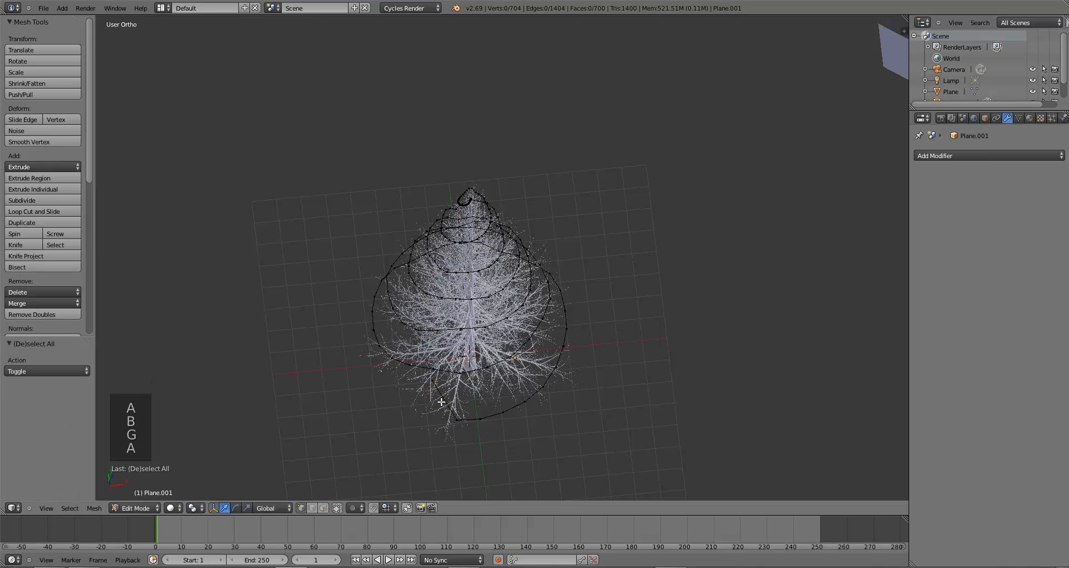
key("b")
left_click_drag(441, 402, 487, 430)
key("g")
left_click(459, 410)
key("a")
Pull the following vertex groups along the front of the lowest turn inward onto the branches
key("b")
key("g")
left_click(486, 410)
key("a")
key("b")
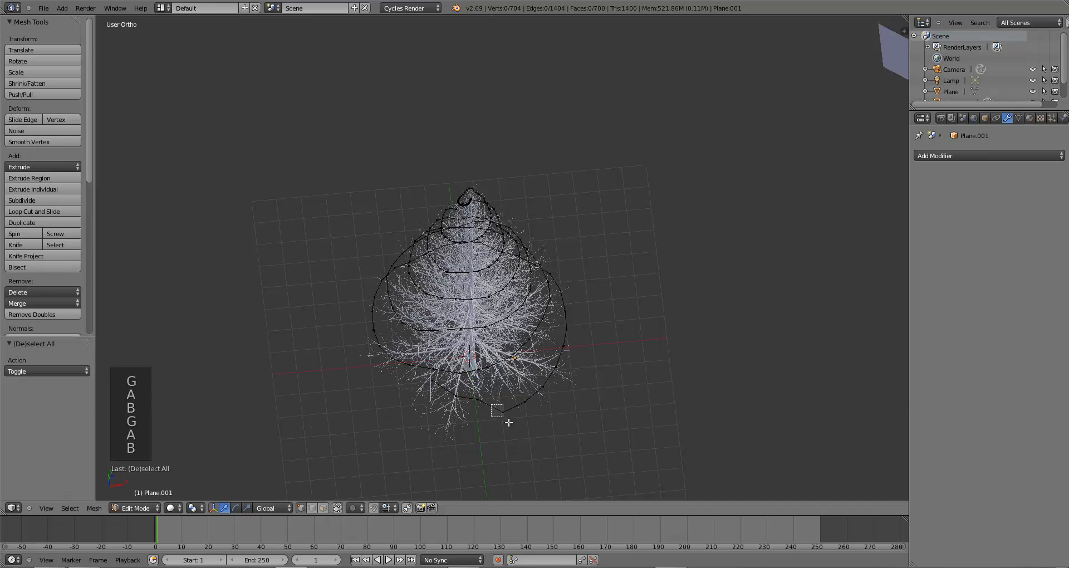
key("g")
left_click_drag(485, 390, 542, 411)
left_click(506, 409)
key("a")
key("b")
key("g")
left_click(542, 404)
key("a")
key("Tab")
Adjust one more vertex group on the front of the lowest turn to even out its curve
middle_click_drag(534, 452, 498, 467)
key("Tab")
key("a")
key("b")
key("b")
key("b")
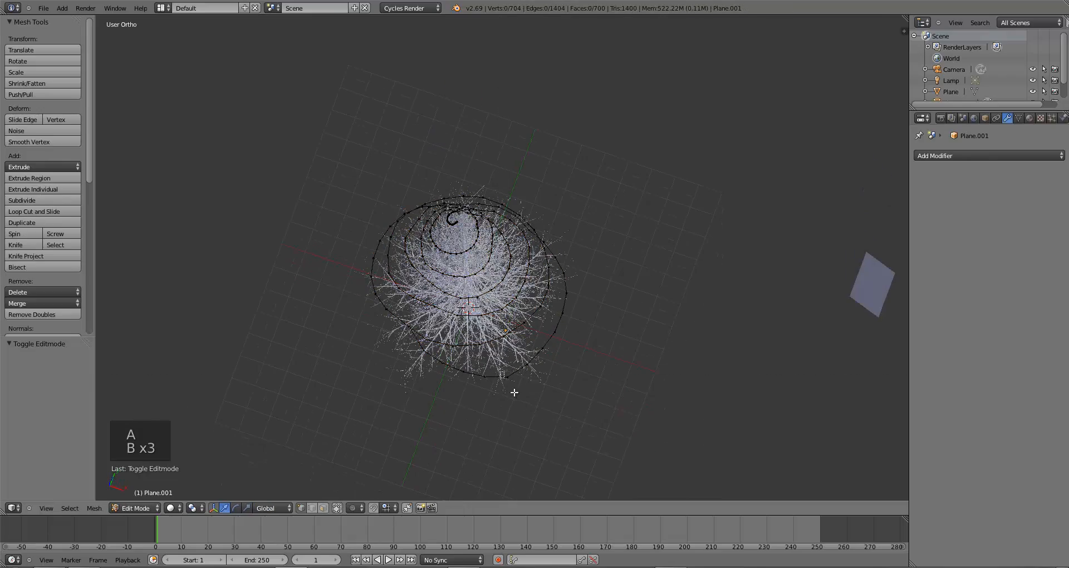
left_click_drag(500, 372, 513, 389)
key("g")
left_click(514, 405)
key("a")
key("Tab")
middle_click_drag(514, 405, 538, 336)
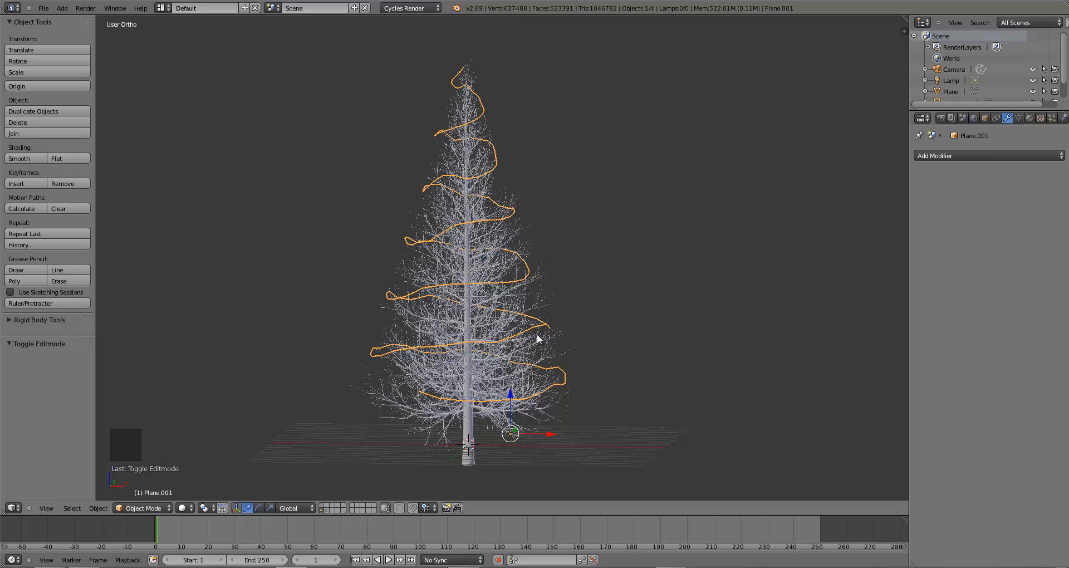
Add a Subdivision Surface modifier to the coil with render subdivisions of 1 and Optimal Display enabled
key("KP_1")
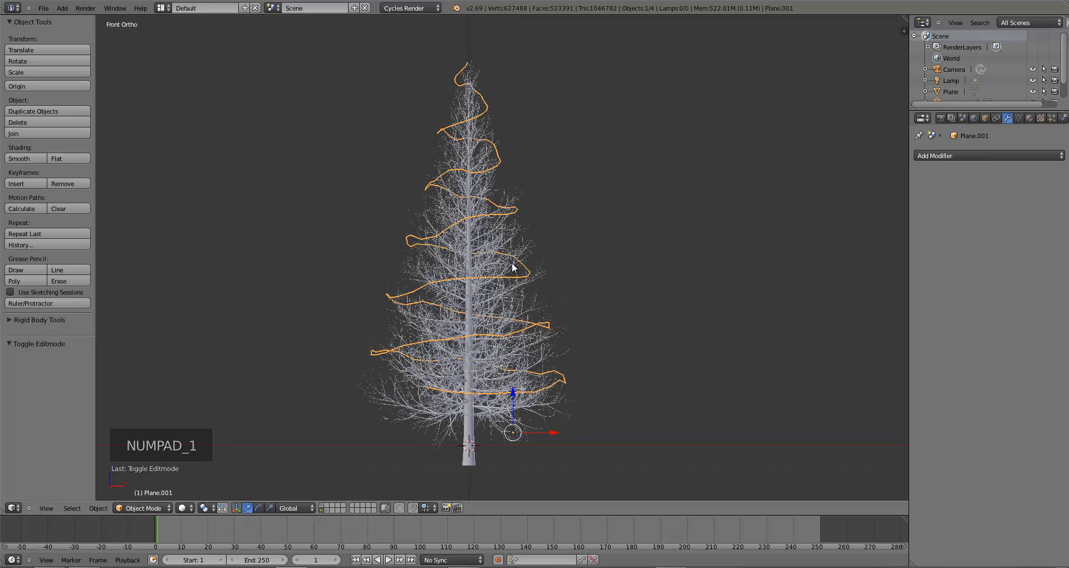
middle_click_drag(514, 268, 548, 293)
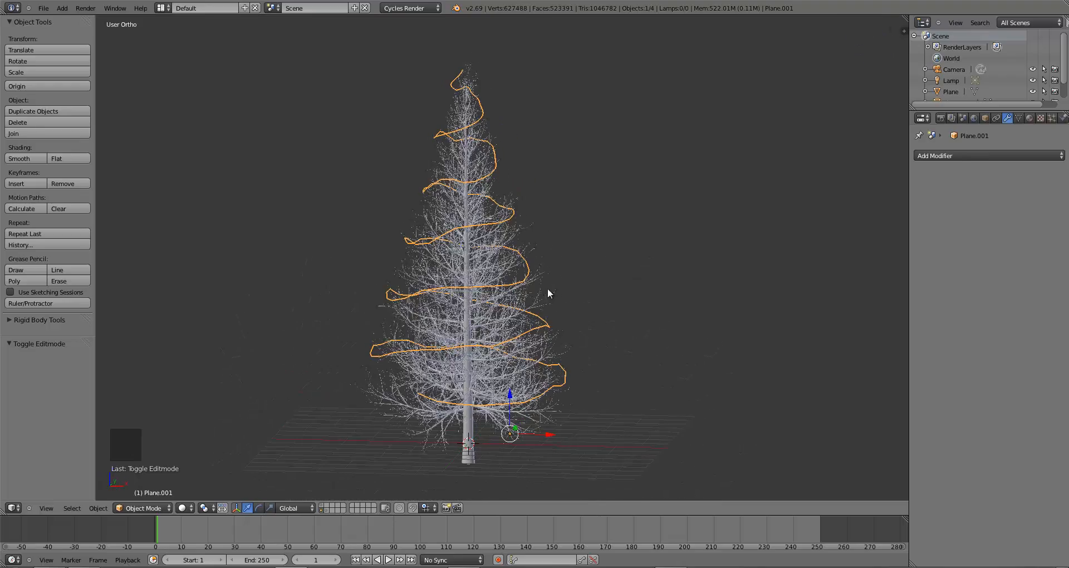
left_click(951, 155)
left_click(803, 338)
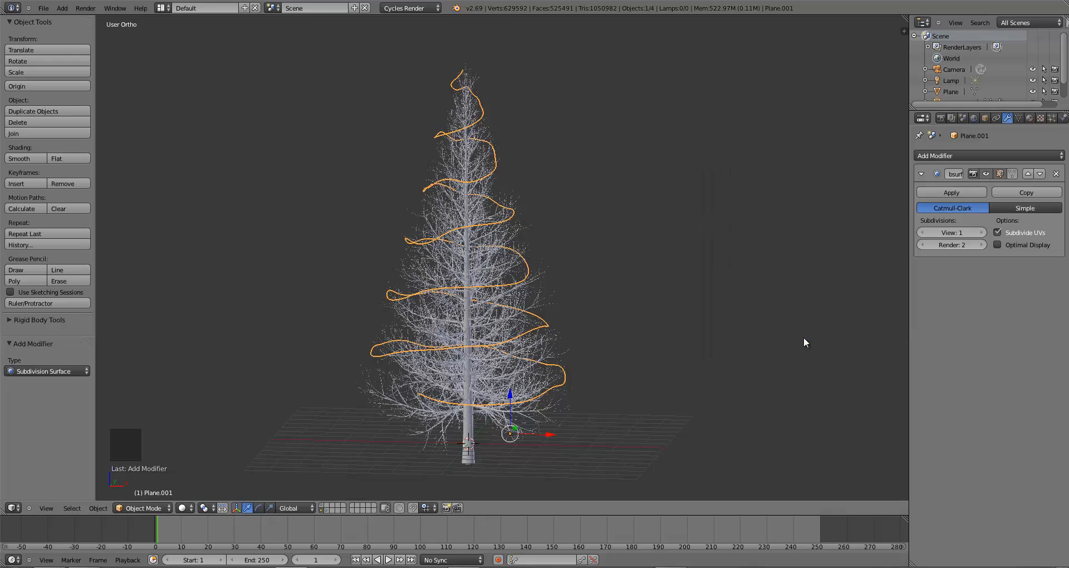
left_click(996, 245)
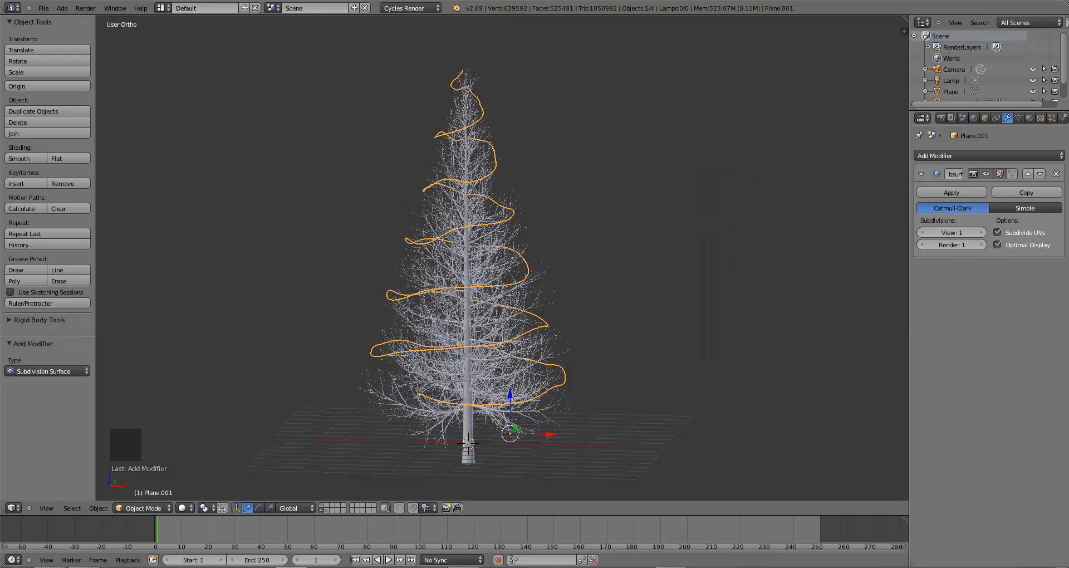
Move the coil's top end vertex about 0.225 along Y and -0.045 along Z with proportional editing enabled
middle_click_drag(322, 366, 176, 343)
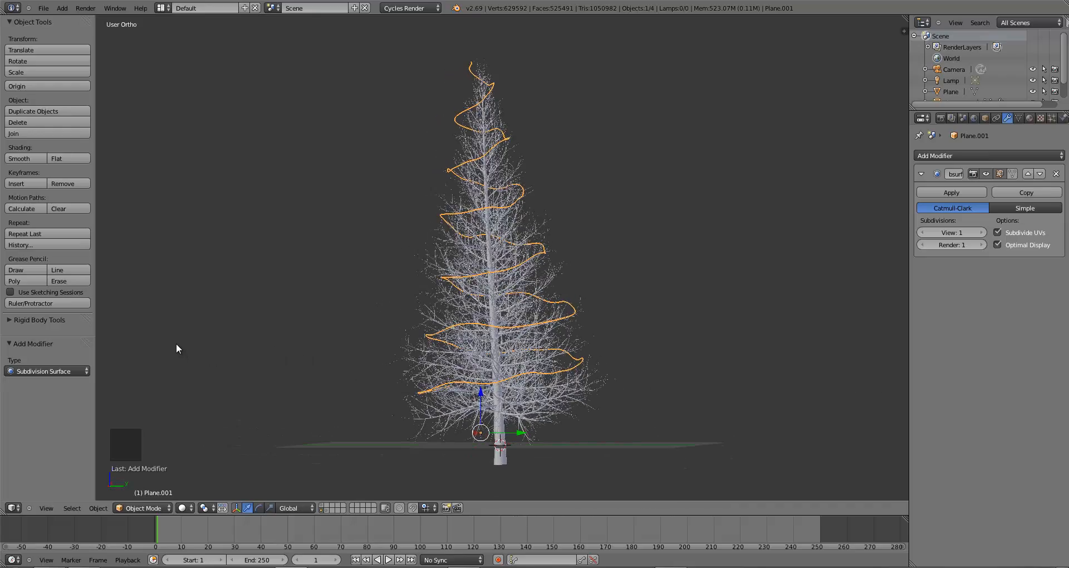
key("KP_3")
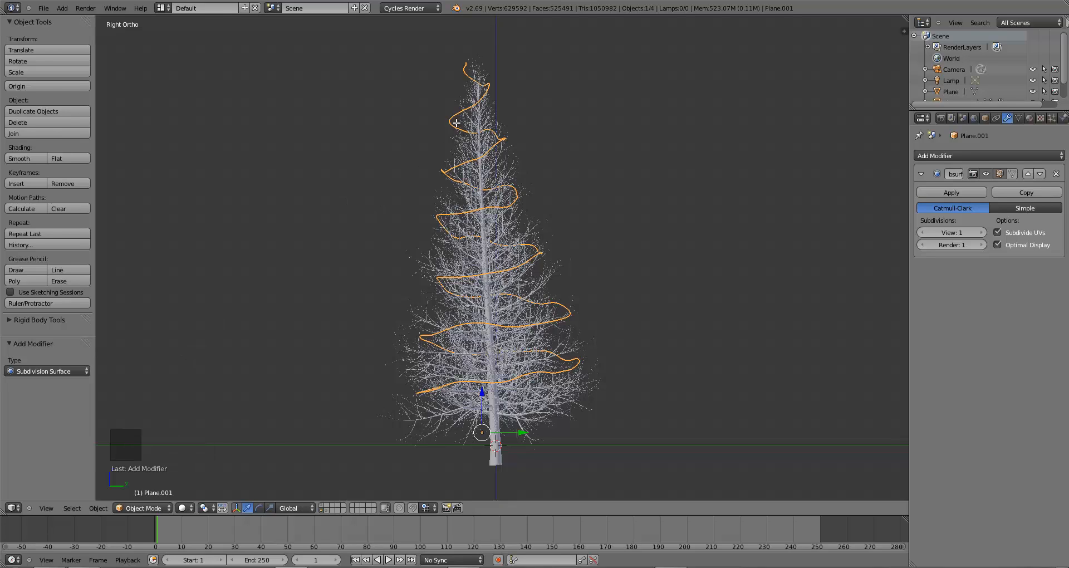
key("Tab")
right_click(465, 59)
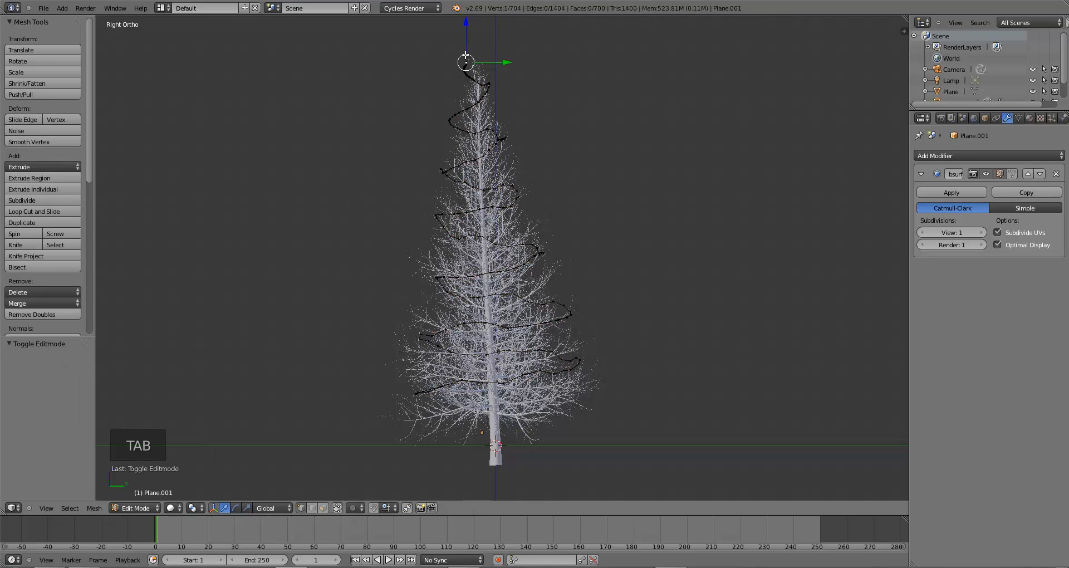
key("o")
key("g")
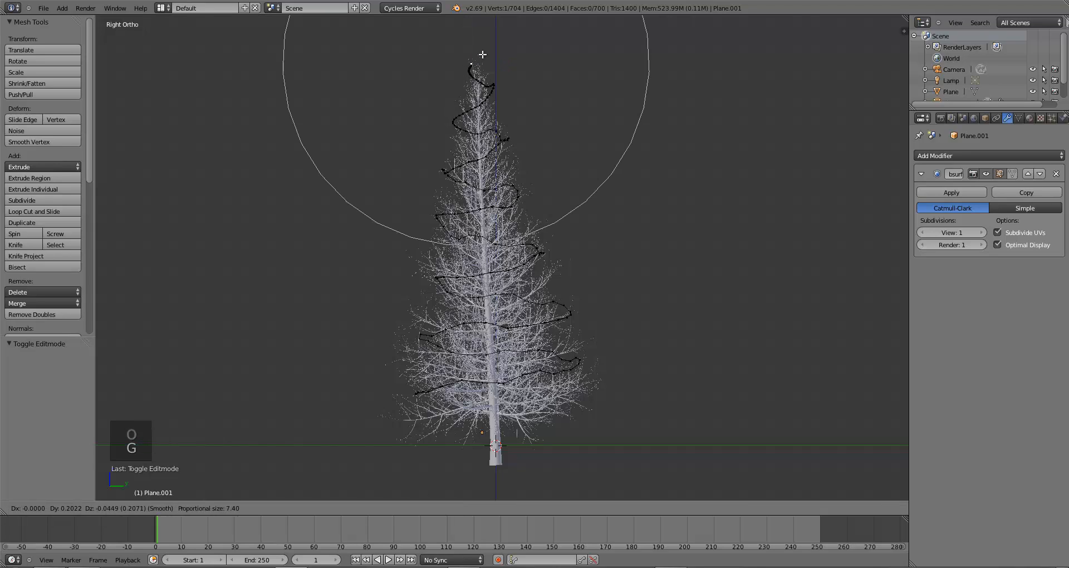
left_click(482, 54)
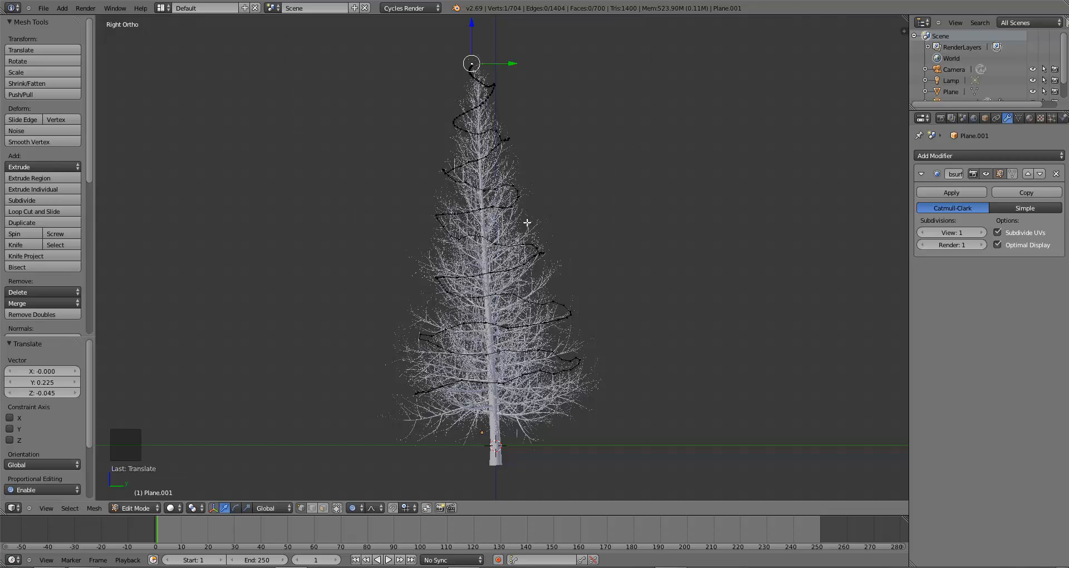
key("a")
key("Tab")
Lower the coil's bottom end vertex about 0.63 along Z with a proportional editing size of 3.80
key("KP_1")
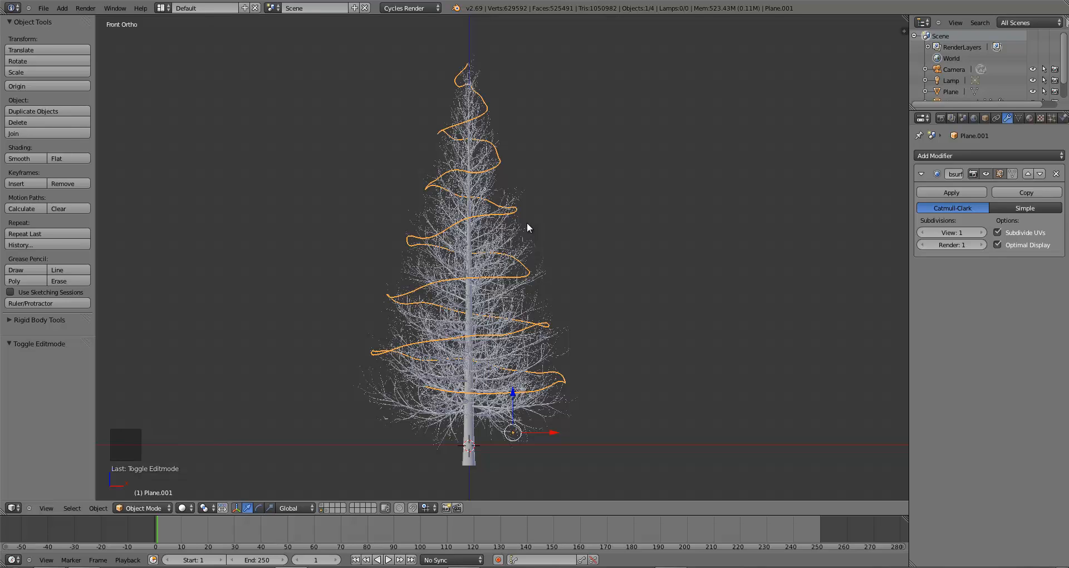
key("Tab")
right_click(425, 392)
key("g")
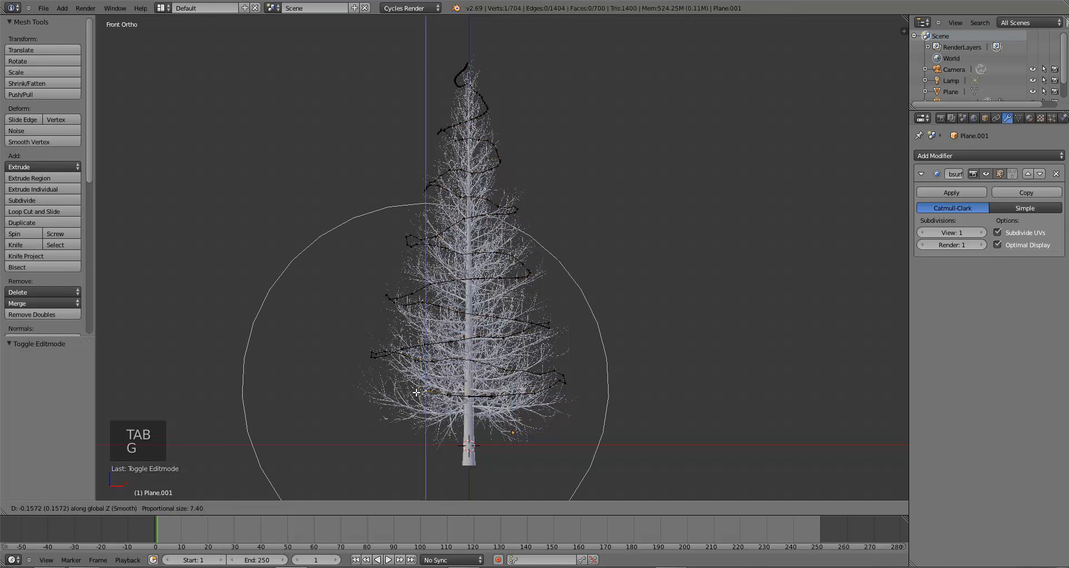
scroll(416, 394, "up", 7)
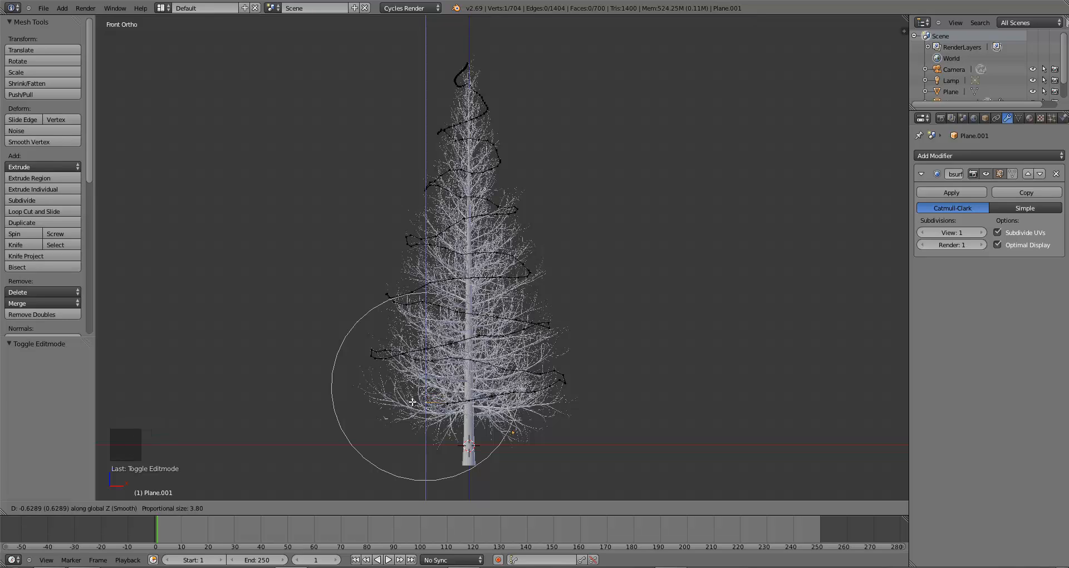
left_click(413, 401)
key("a")
key("Tab")
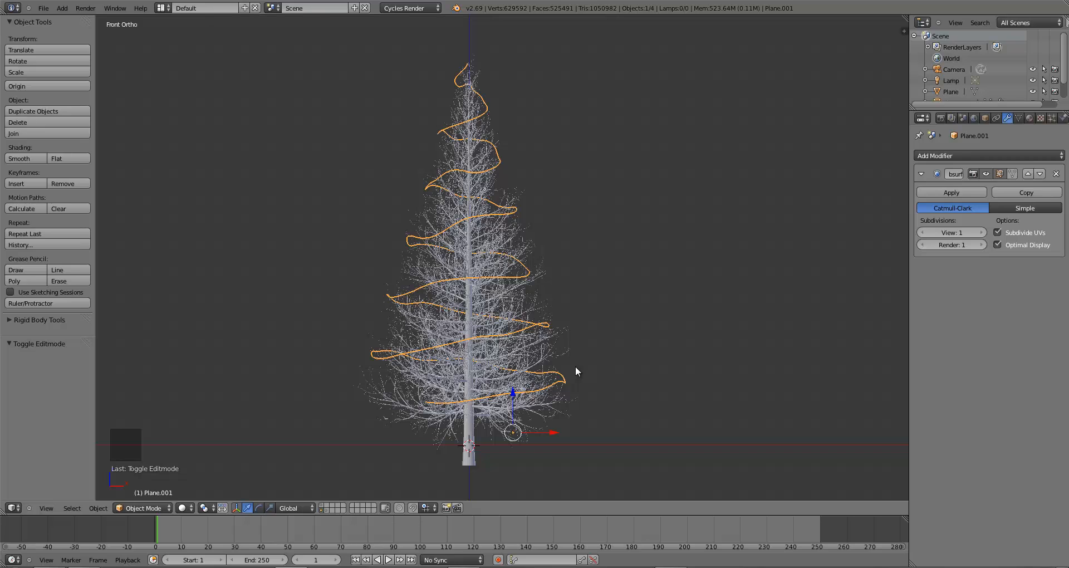
Select one edge loop running along the whole coil and delete its vertices
middle_click_drag(511, 245, 504, 301)
key("Tab")
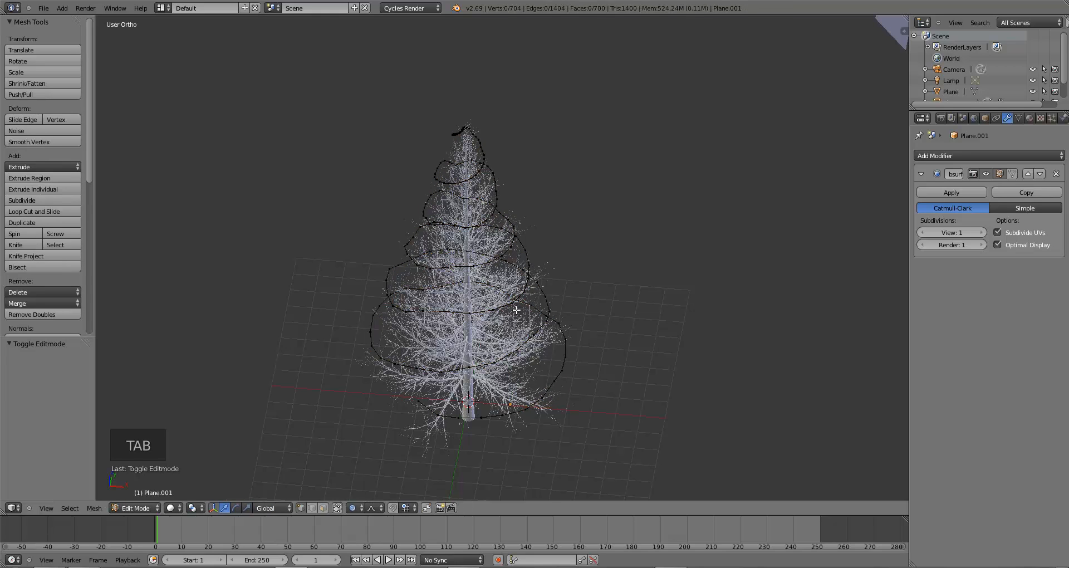
scroll(516, 310, "up", 3)
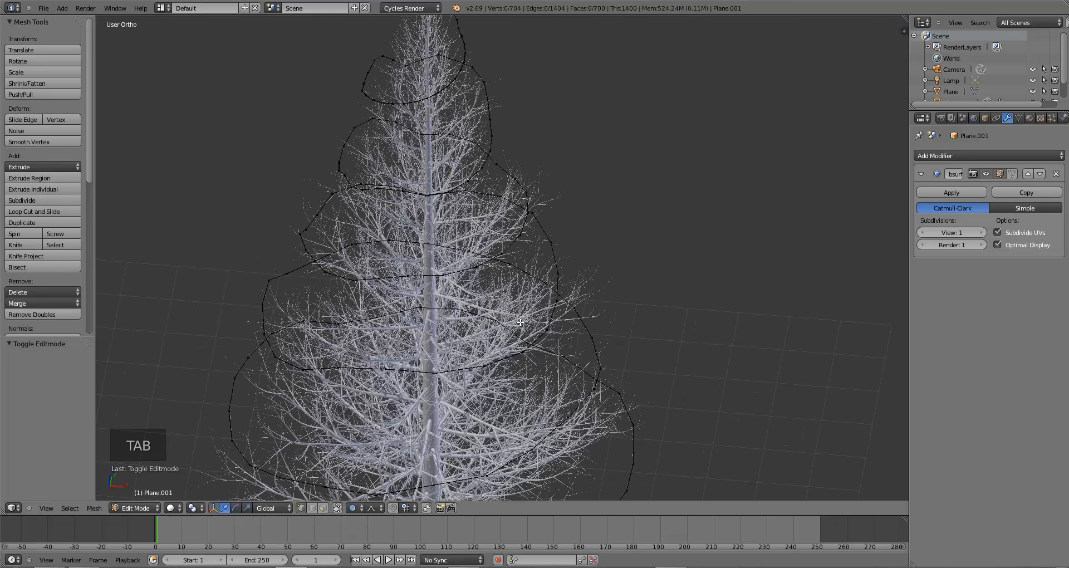
right_click(551, 252, "alt")
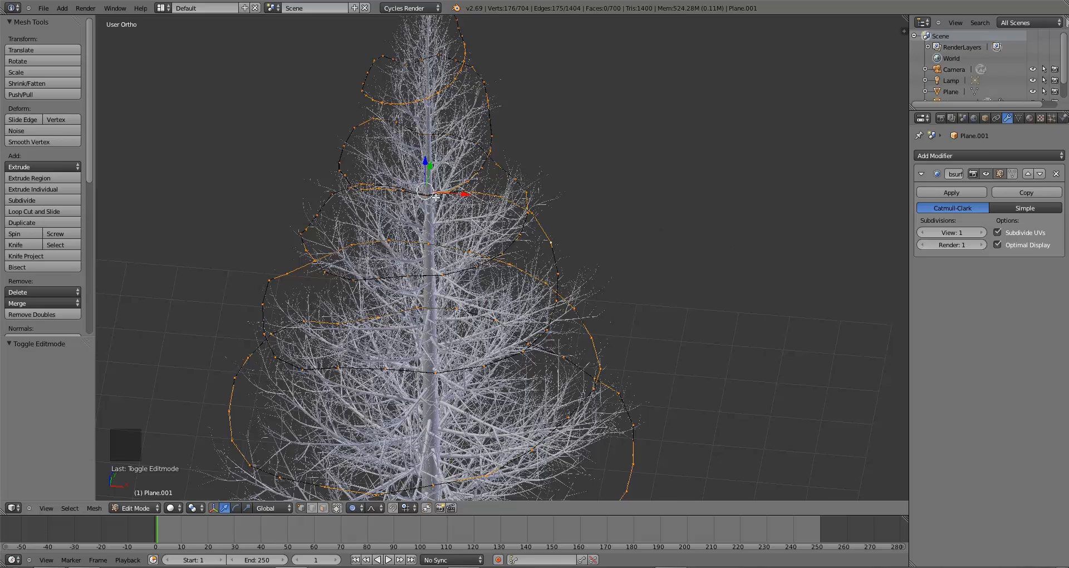
scroll(447, 341, "down", 4)
middle_click_drag(469, 349, 472, 360)
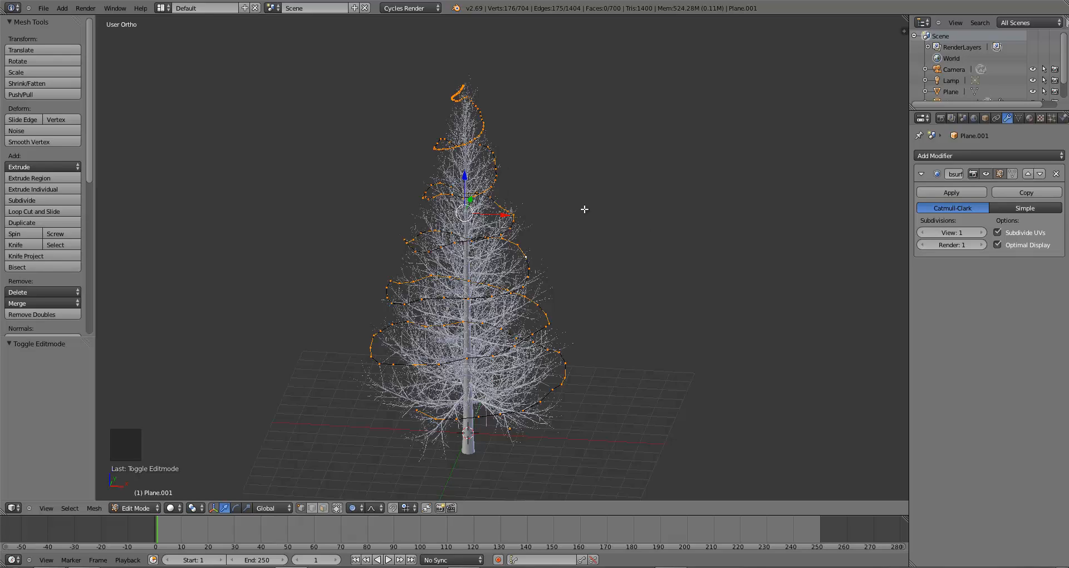
key("x")
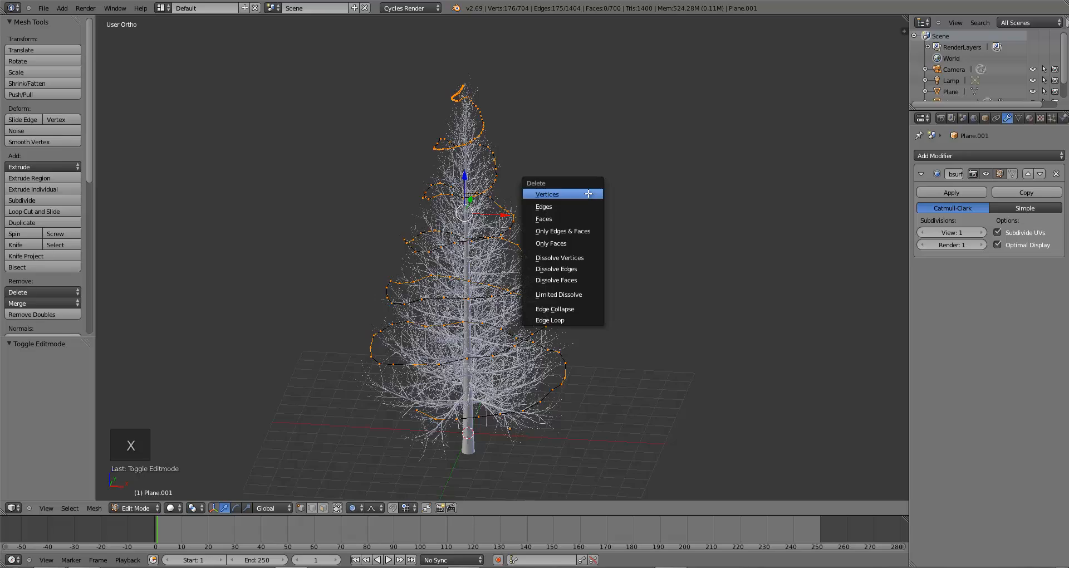
left_click(588, 194)
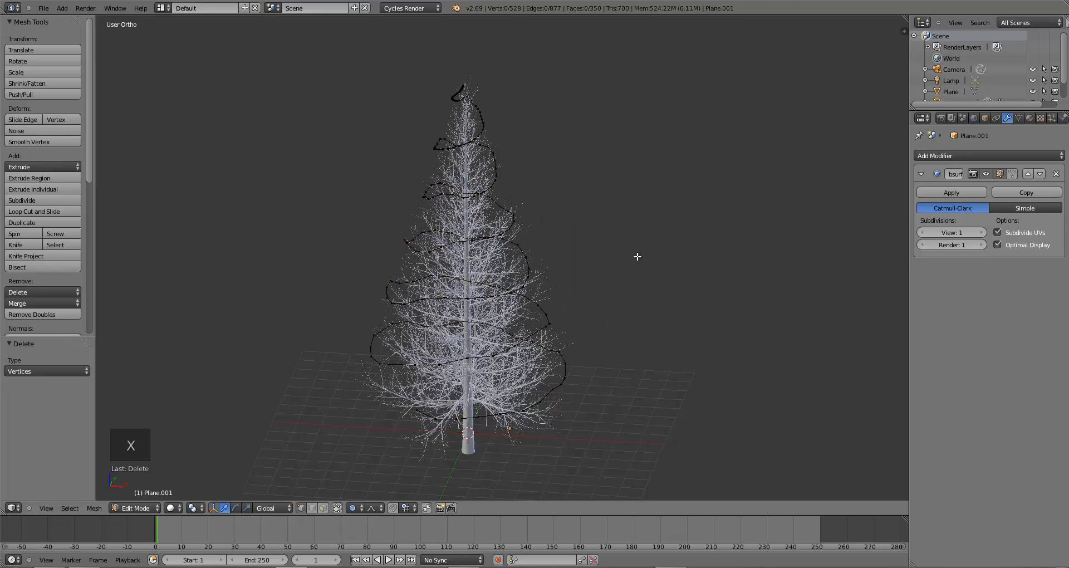
Select a second edge loop running the full length of the coil and delete its vertices
key("Tab")
scroll(592, 312, "up", 4)
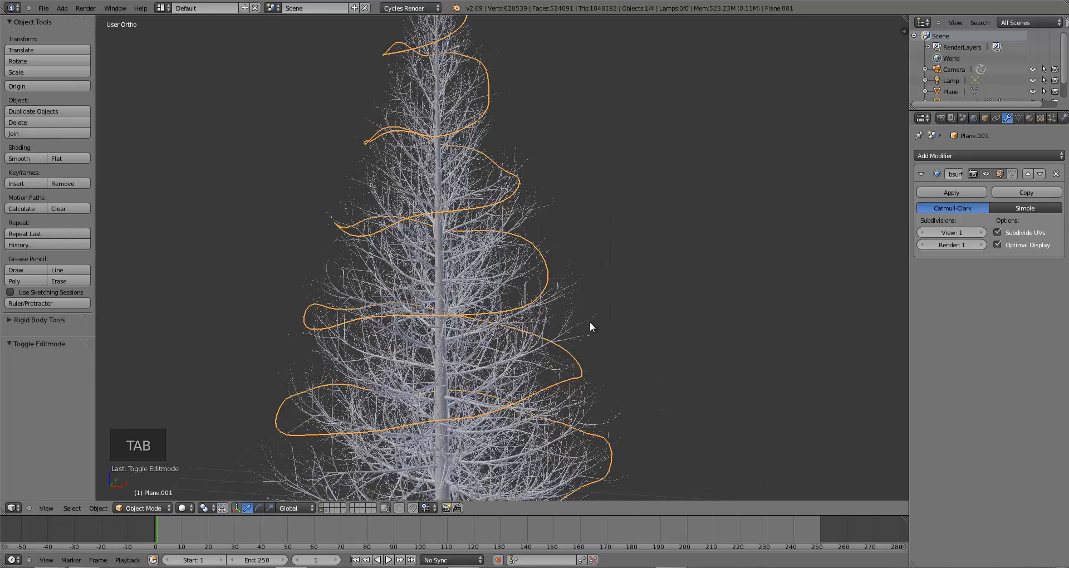
scroll(591, 334, "up", 6)
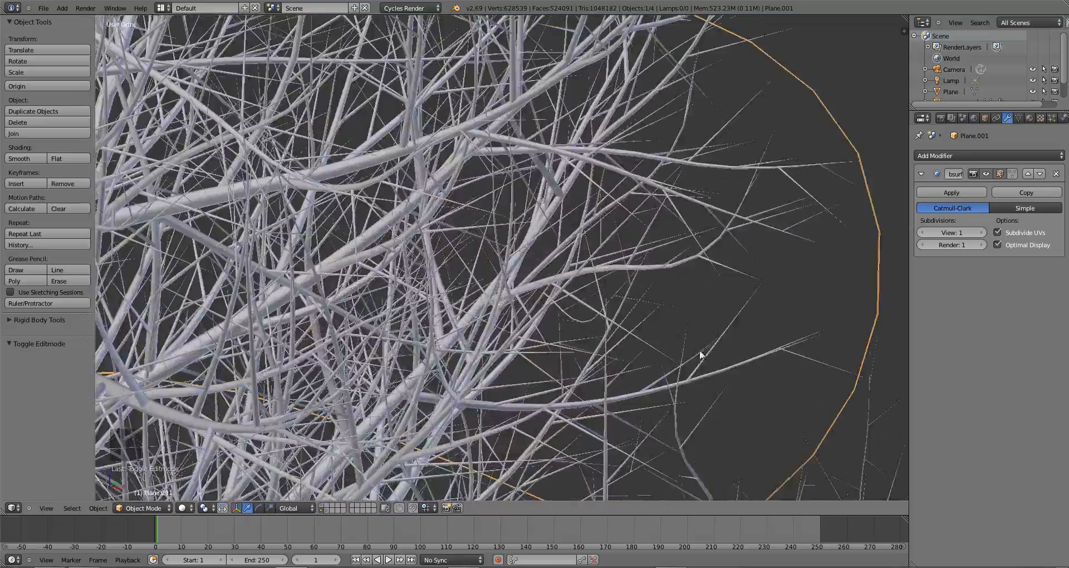
middle_click_drag(699, 351, 640, 327)
key("Tab")
scroll(597, 354, "down", 6)
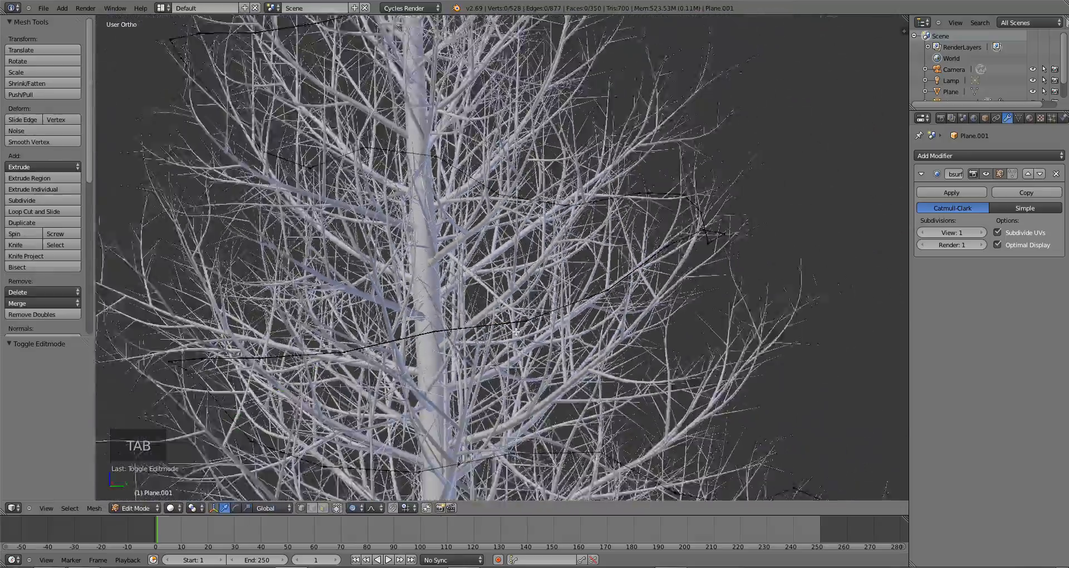
middle_click_drag(598, 354, 585, 275)
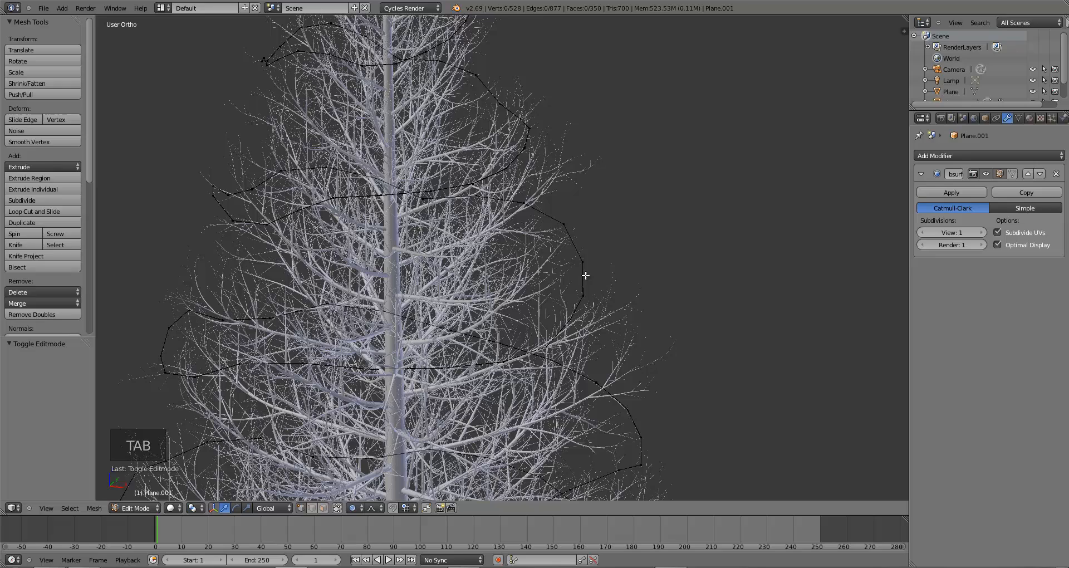
right_click(575, 242, "alt")
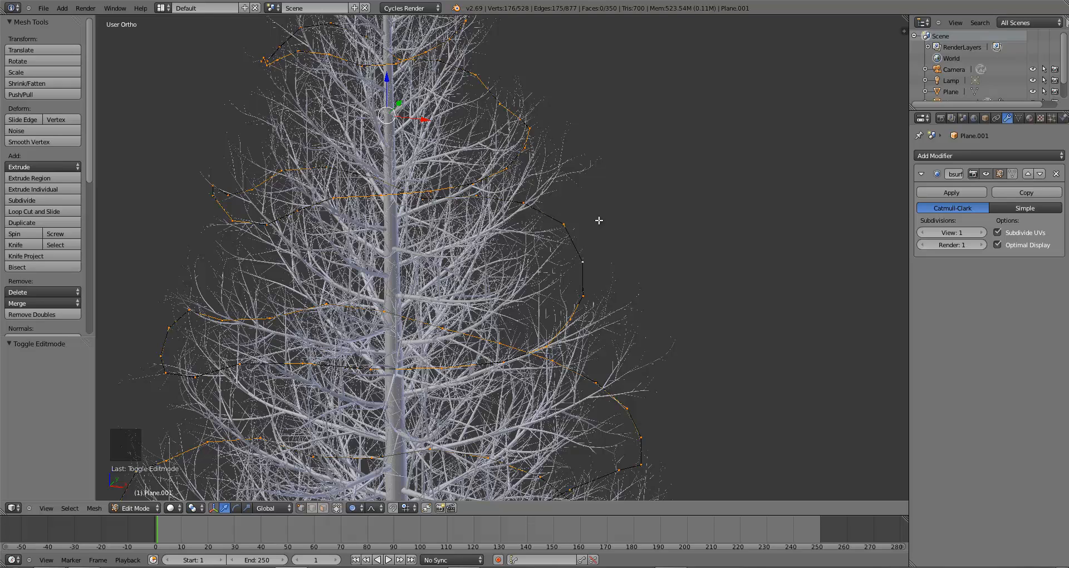
key("x")
left_click(573, 223)
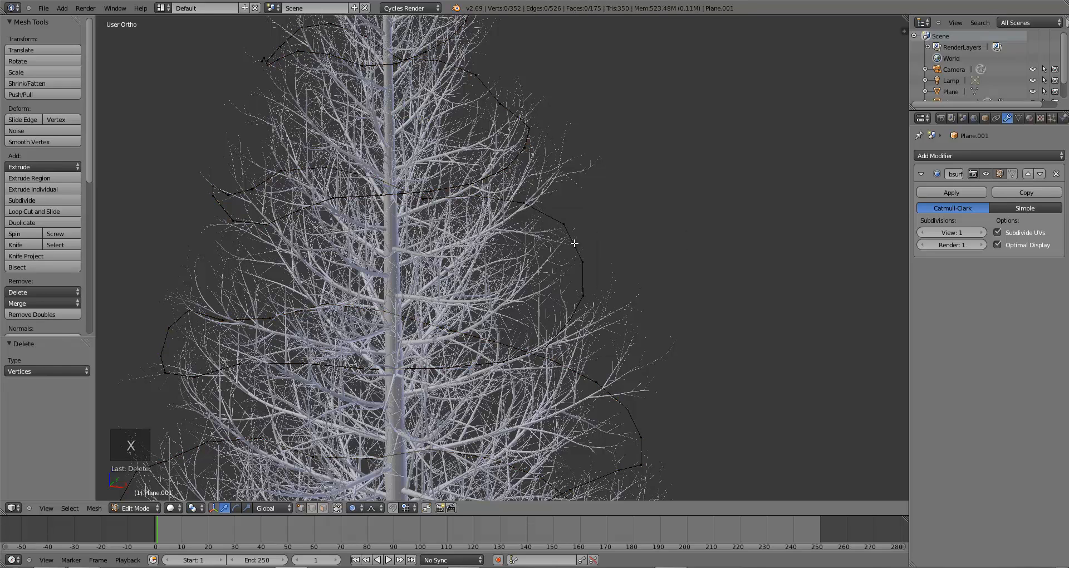
Delete the vertices of one more lengthwise edge loop to reduce the coil to a single chain, and select that chain
right_click(574, 243, "alt")
key("x")
left_click(606, 216)
right_click(561, 243, "alt")
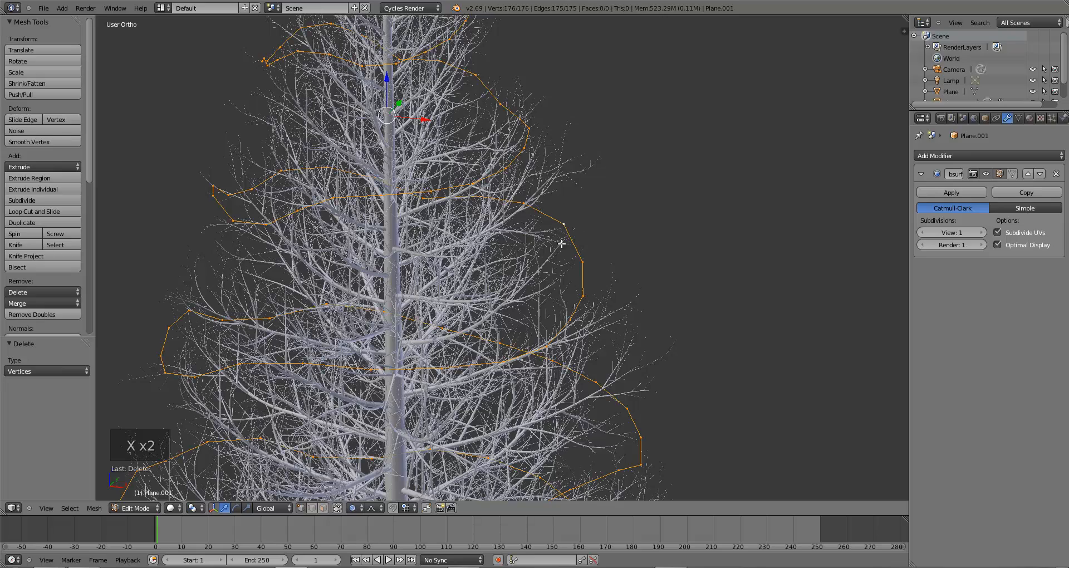
Return to Object Mode and convert the coil mesh to a curve with Curve from Mesh/Text
scroll(597, 240, "down", 10)
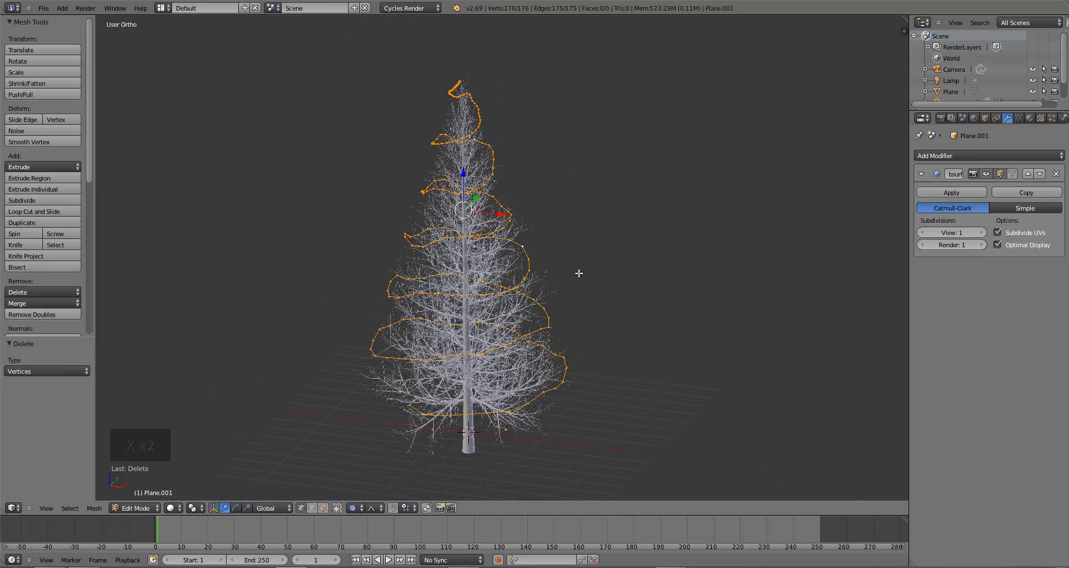
mouse_move(575, 325)
middle_mouse_down()
mouse_move(585, 296)
mouse_move(583, 308)
middle_mouse_up()
key("Tab")
scroll(582, 315, "up", 3)
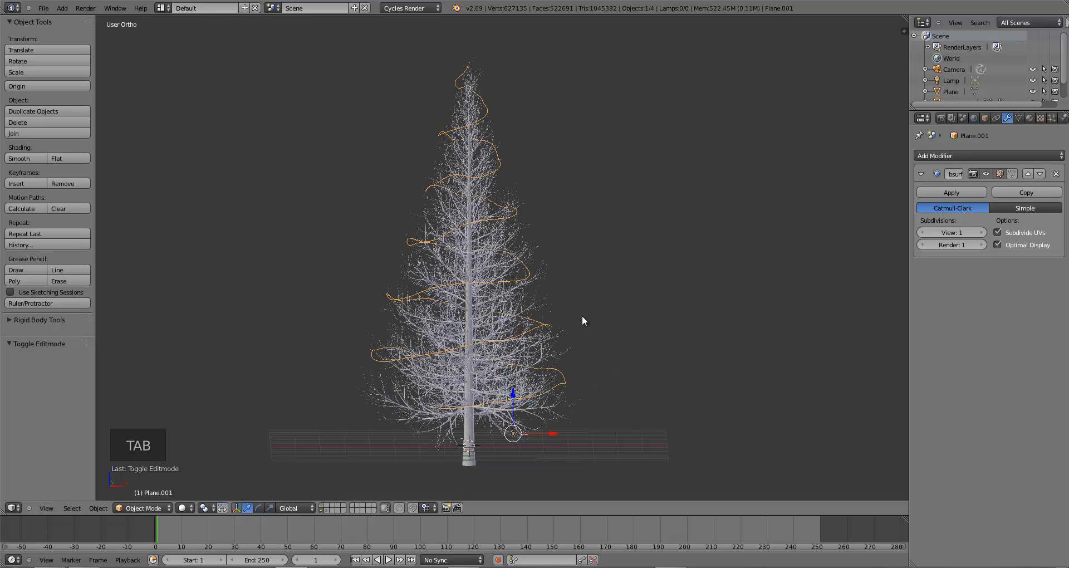
key("alt+c")
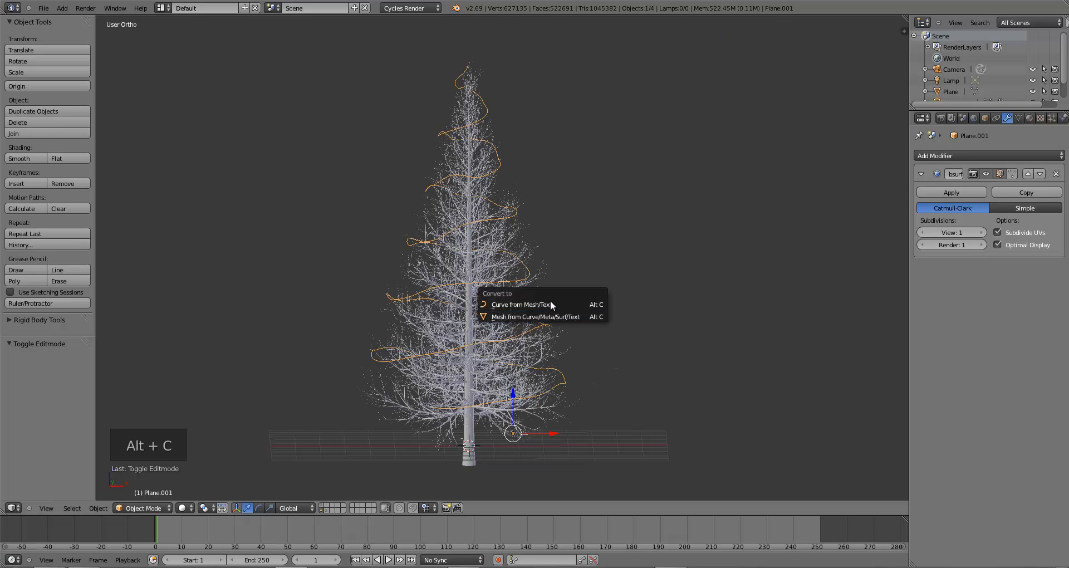
left_click(552, 305)
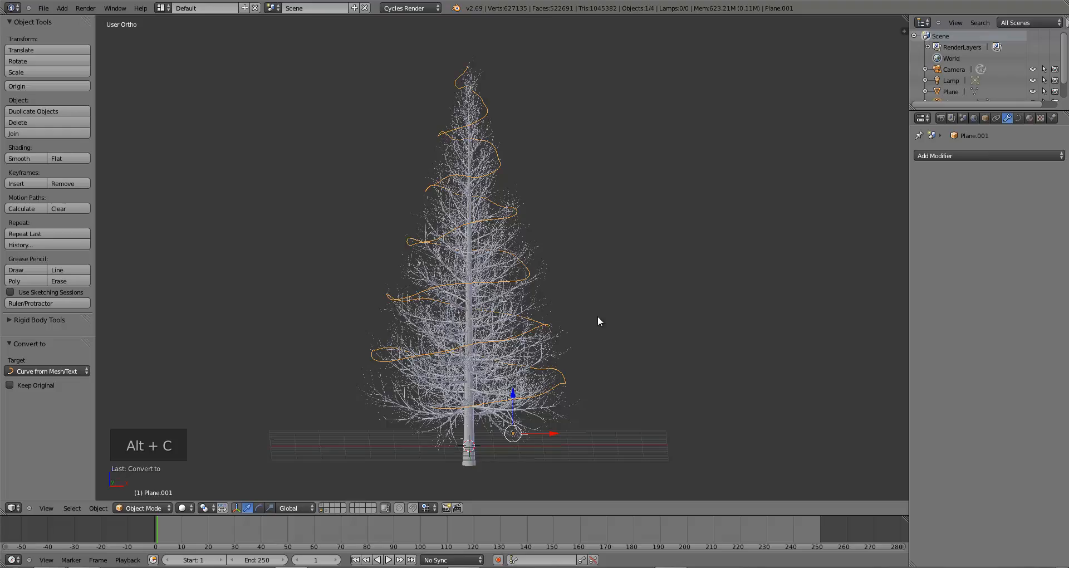
Examine the converted coil curve's control points and handles in Edit Mode from the front
middle_click_drag(597, 321, 552, 322)
key("KP_1")
scroll(545, 291, "up", 3)
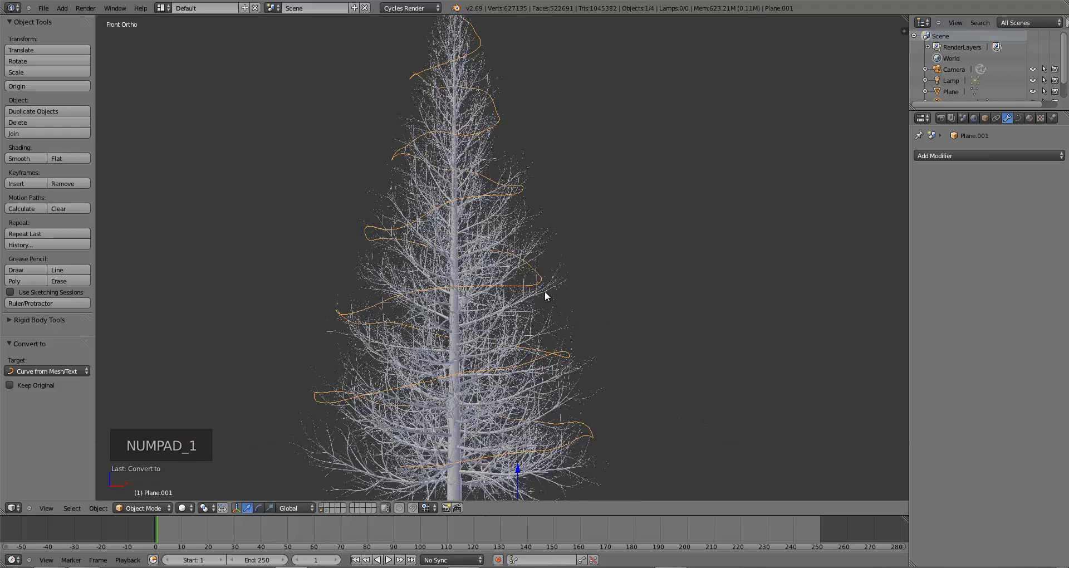
scroll(545, 290, "up", 2)
key("Tab")
scroll(556, 290, "up", 4)
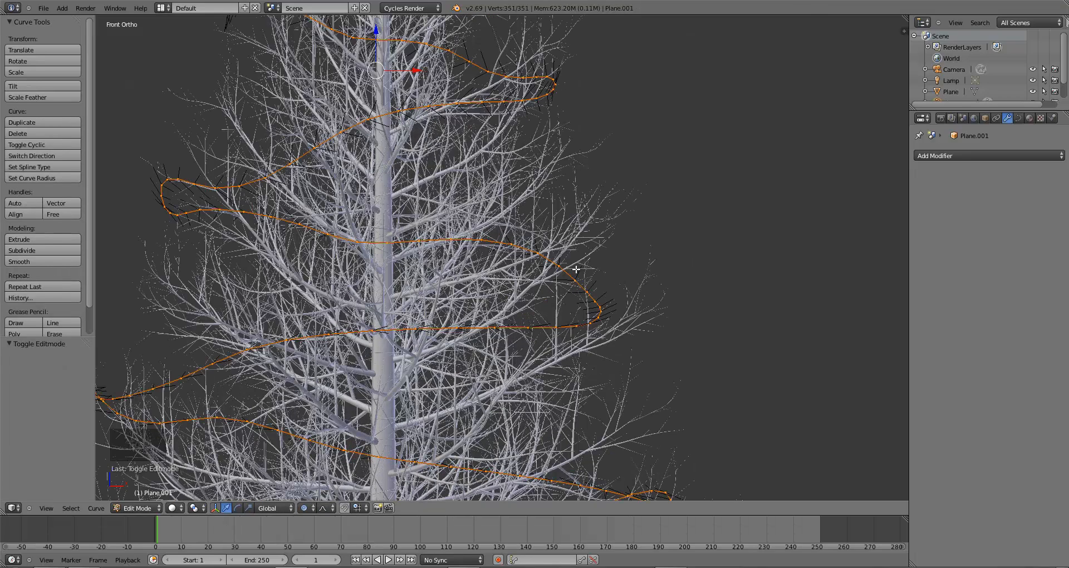
scroll(576, 268, "down", 6)
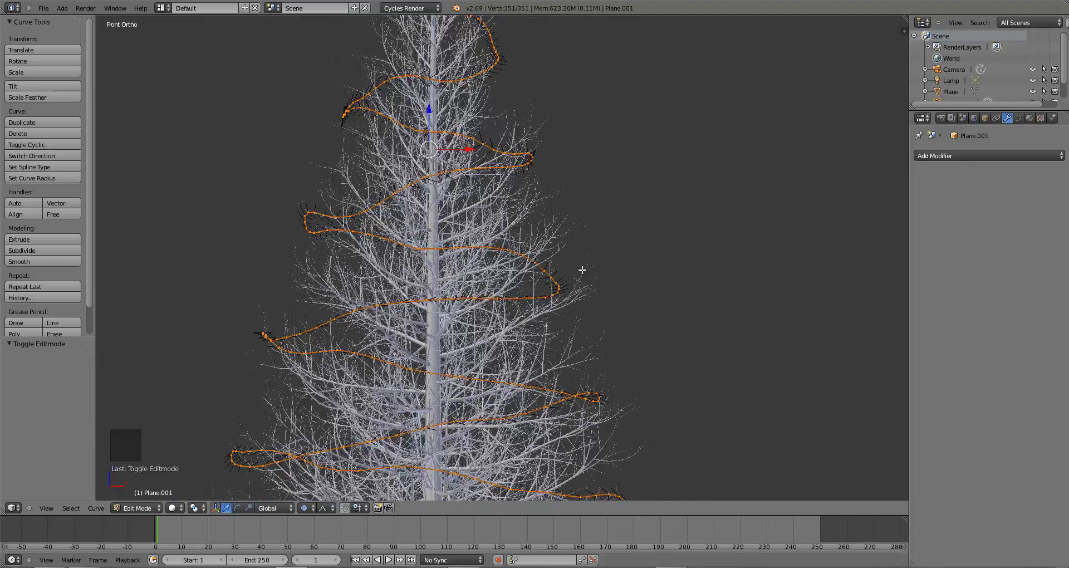
key("Tab")
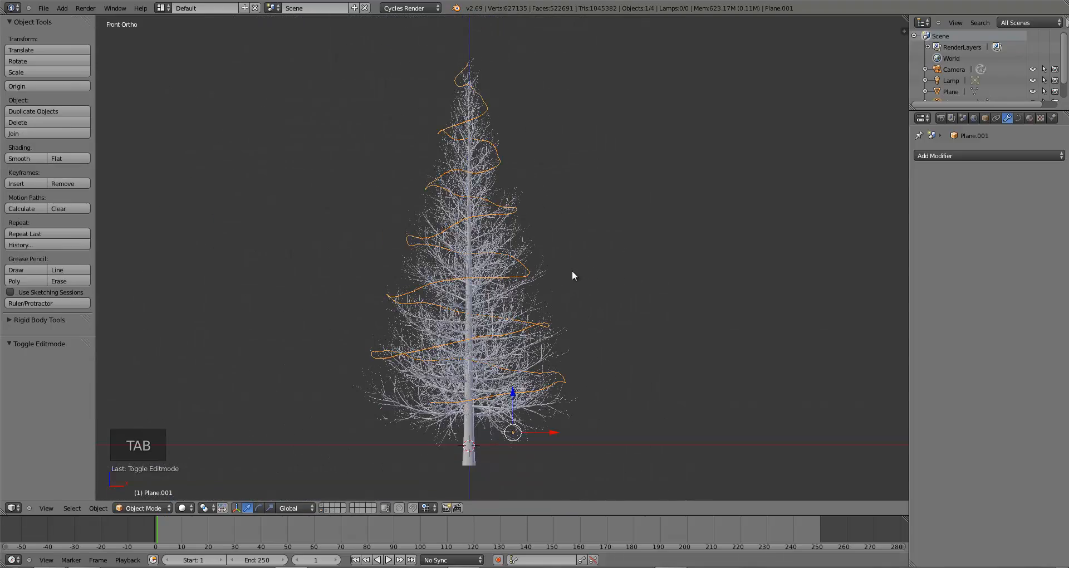
Compare how the curve wraps around the tree in the front and right orthographic views
middle_click_drag(568, 272, 477, 273)
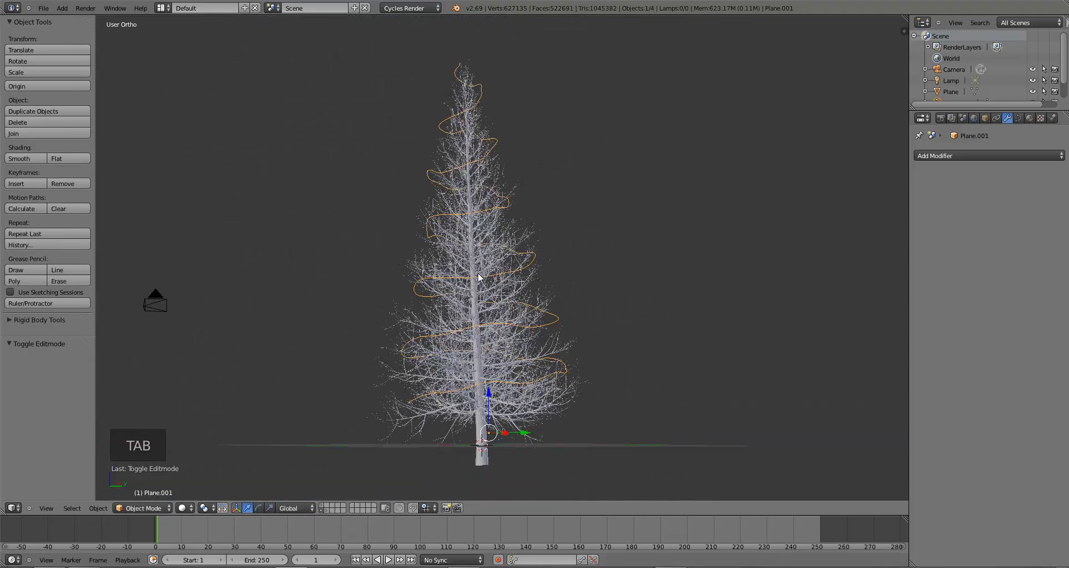
key("KP_3")
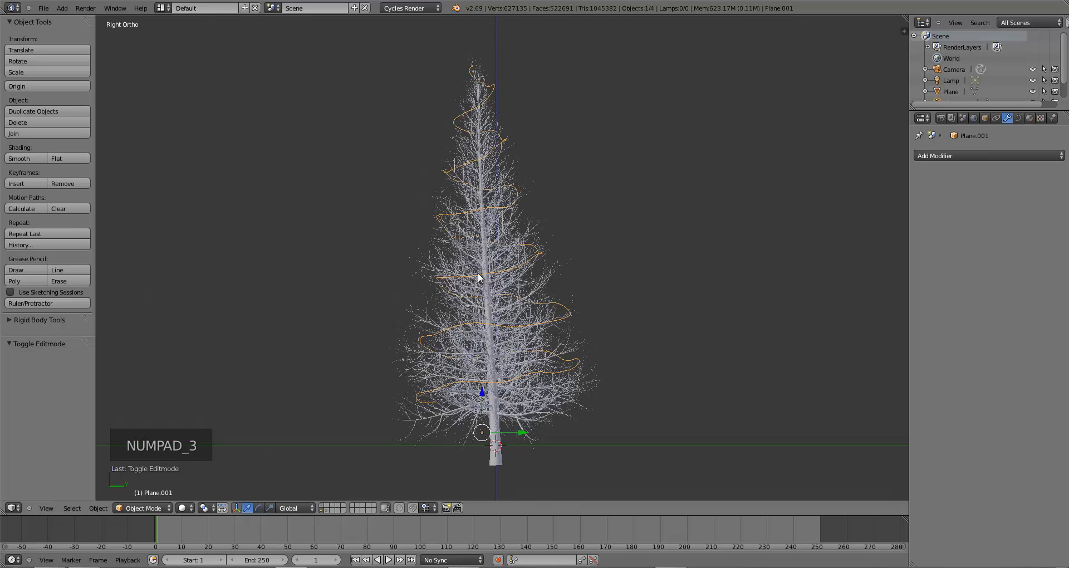
key("KP_1")
key("KP_3")
mouse_move(431, 275)
middle_mouse_down()
mouse_move(520, 291)
mouse_move(568, 258)
mouse_move(539, 300)
mouse_move(464, 314)
mouse_move(429, 261)
mouse_move(444, 282)
middle_mouse_up()
key("KP_1")
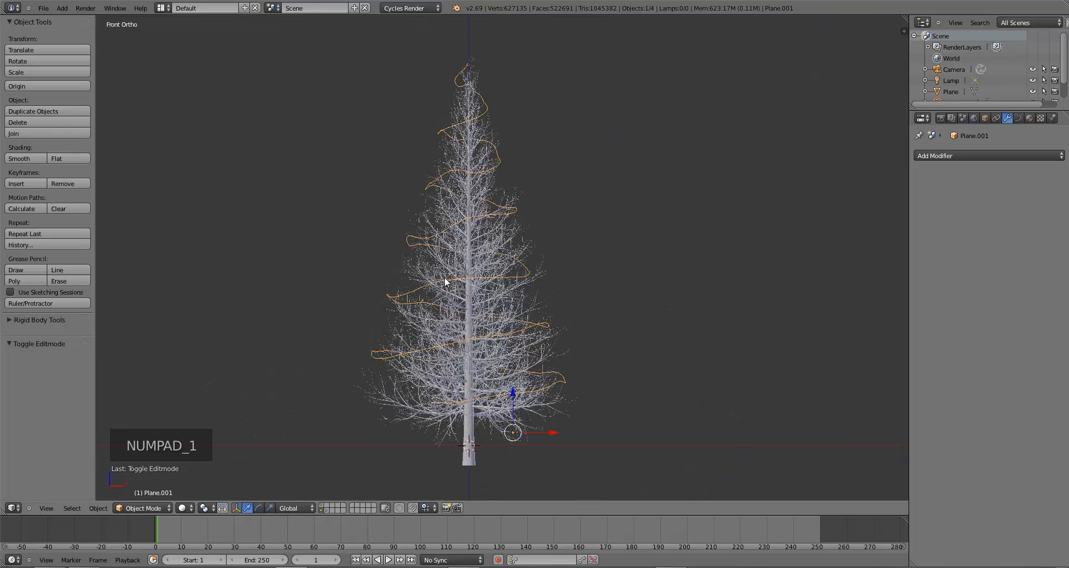
scroll(474, 282, "down", 4)
middle_click_drag(818, 269, 479, 288)
key("KP_1")
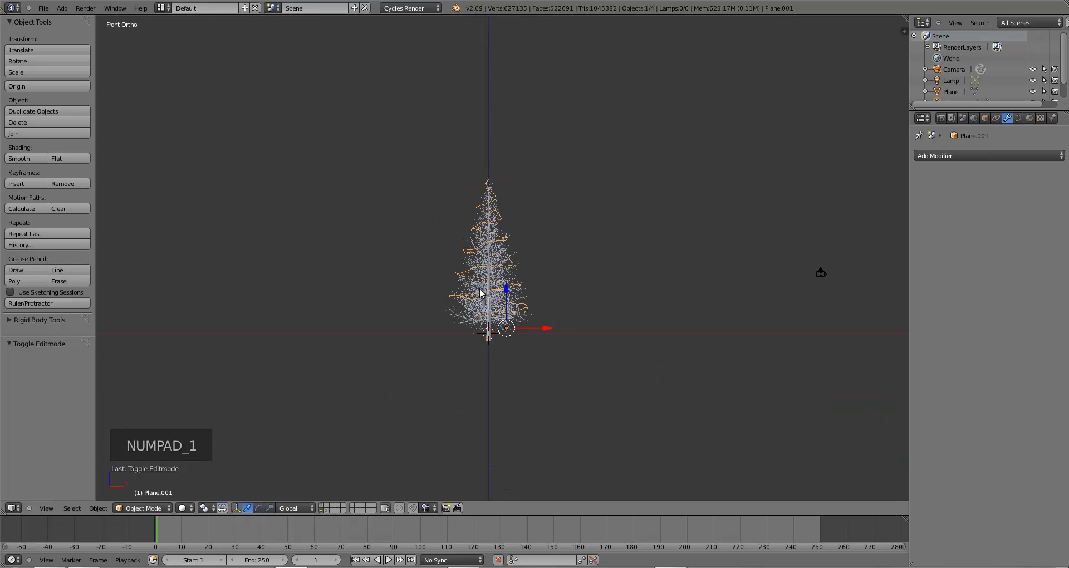
scroll(462, 275, "up", 5)
scroll(462, 275, "up", 1)
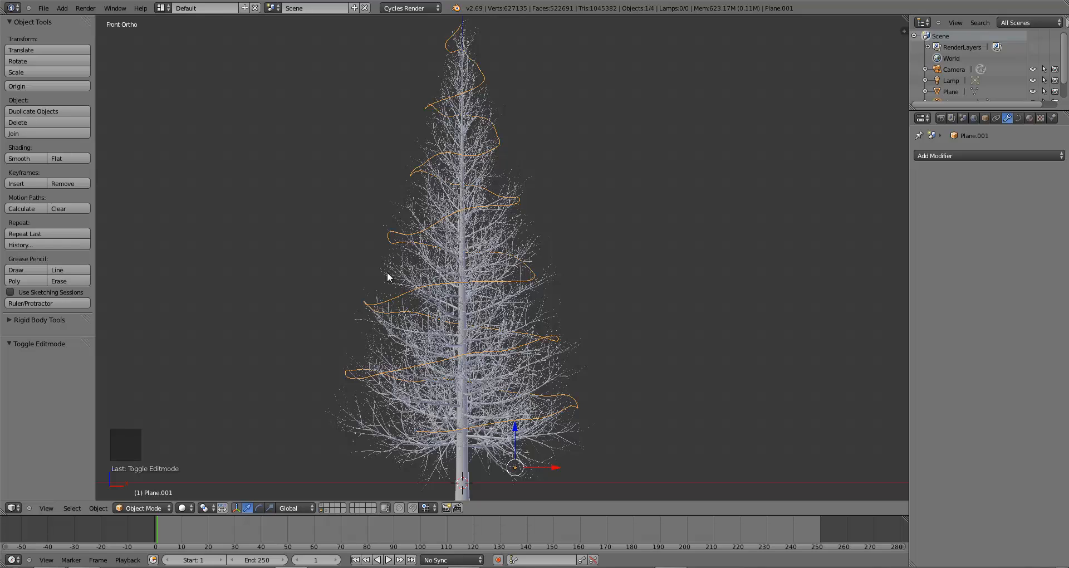
Hide the tree object and select the remaining coil curve
right_click(442, 274)
key("h")
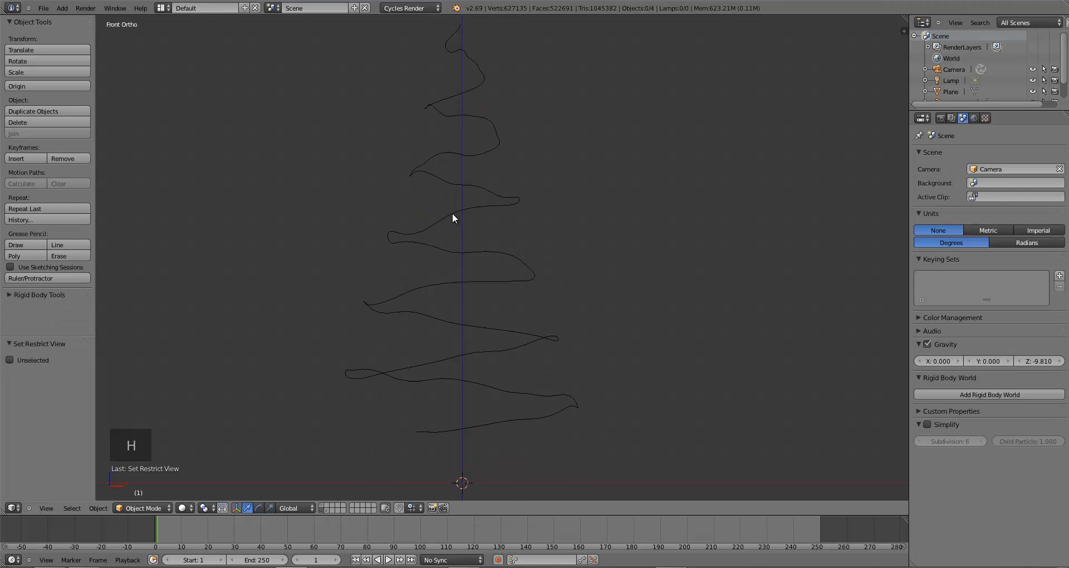
right_click(452, 213)
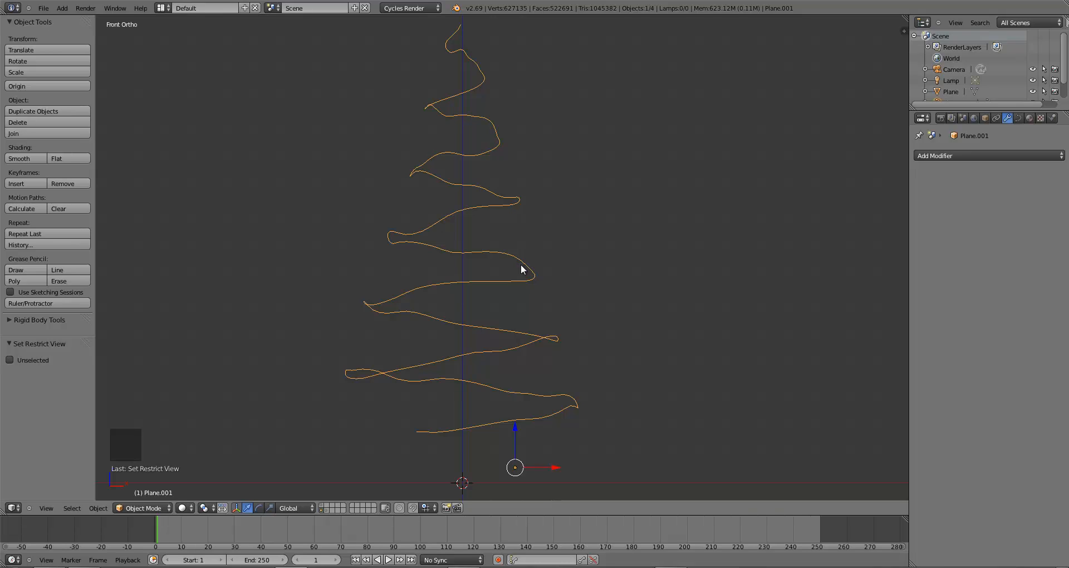
middle_click_drag(520, 256, 536, 276, "shift")
middle_click_drag(554, 335, 561, 332, "shift")
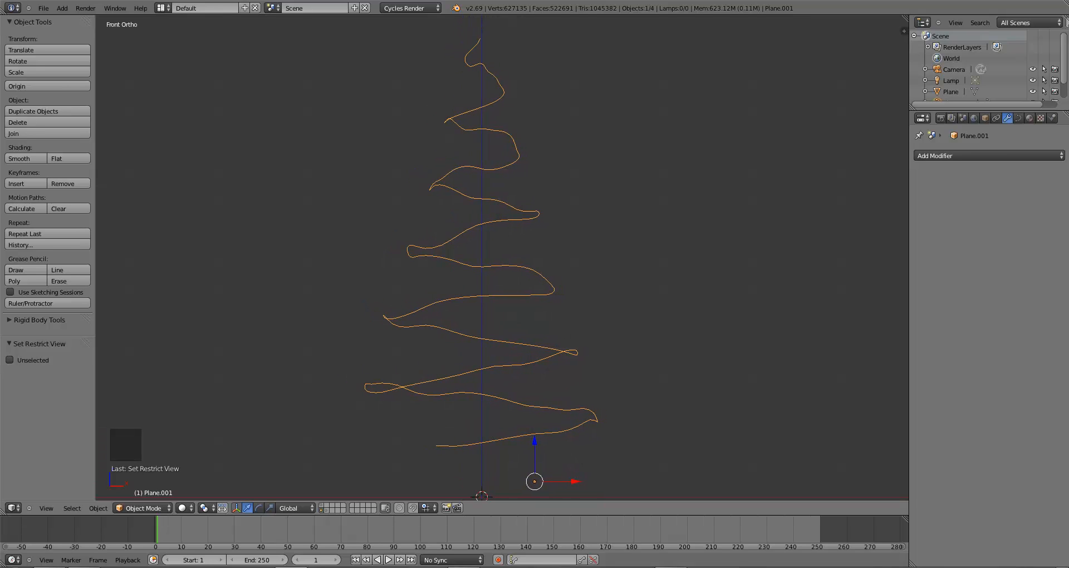
mouse_move(592, 209)
middle_mouse_down("shift")
mouse_move(588, 218)
mouse_move(583, 202)
middle_mouse_up("shift")
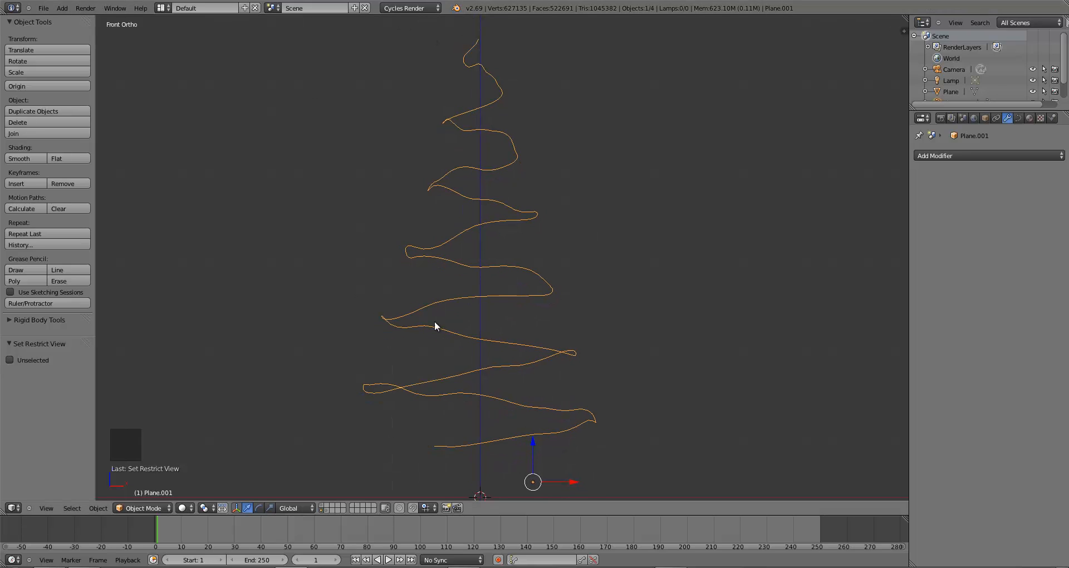
Add a mesh circle with 5 vertices at the origin on an empty layer
left_click(327, 505)
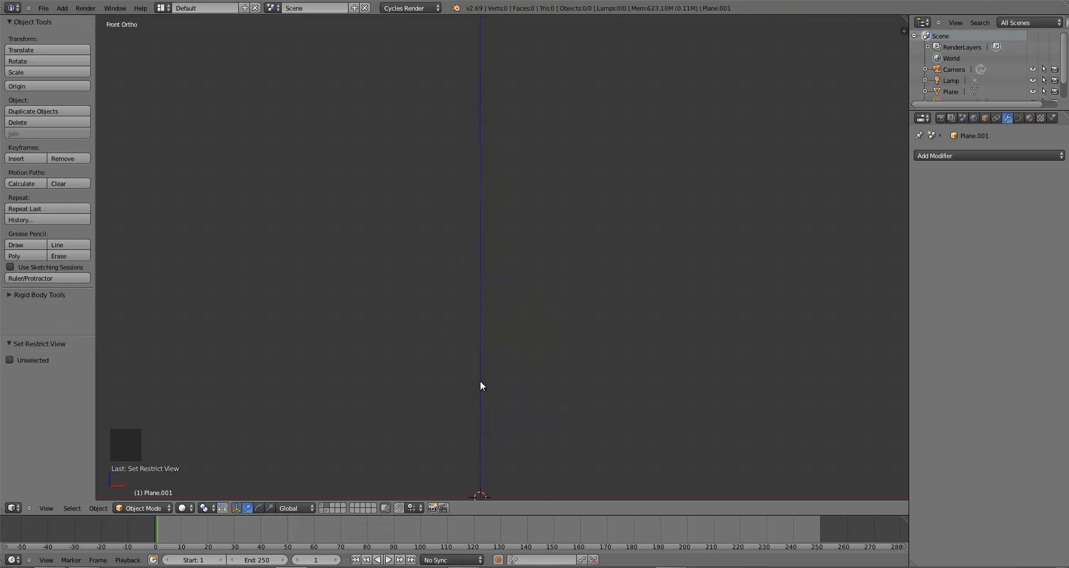
middle_click_drag(482, 385, 470, 216, "shift")
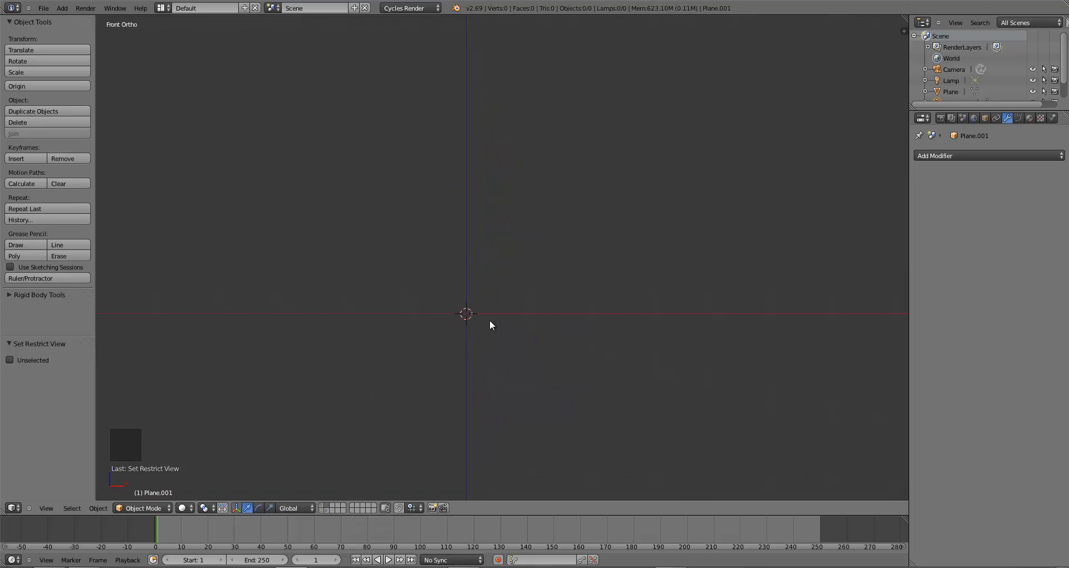
key("KP_7")
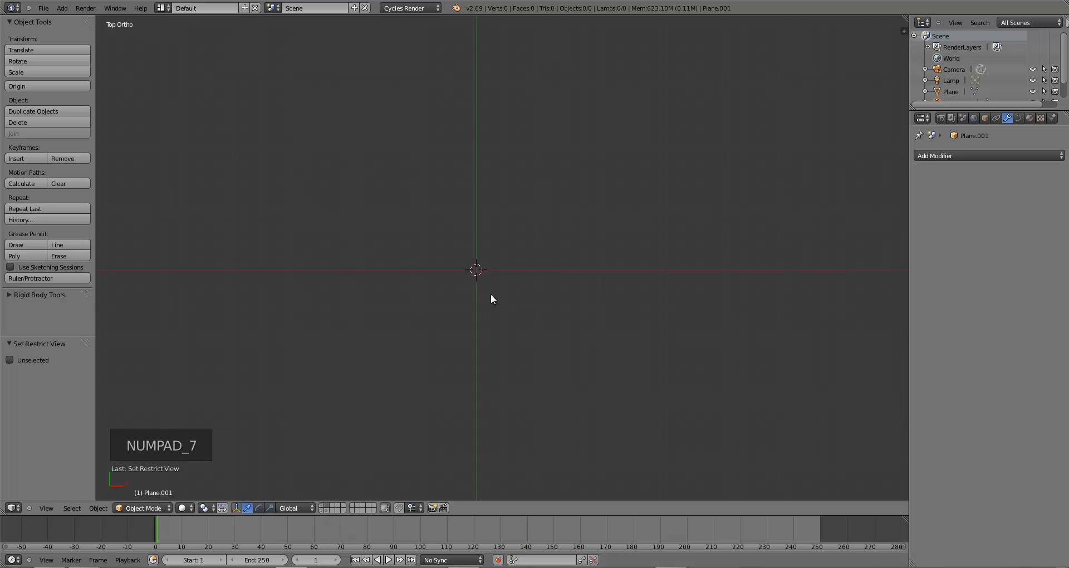
mouse_move(491, 296)
middle_mouse_down("shift")
mouse_move(506, 276)
mouse_move(496, 286)
middle_mouse_up("shift")
key("KP_1")
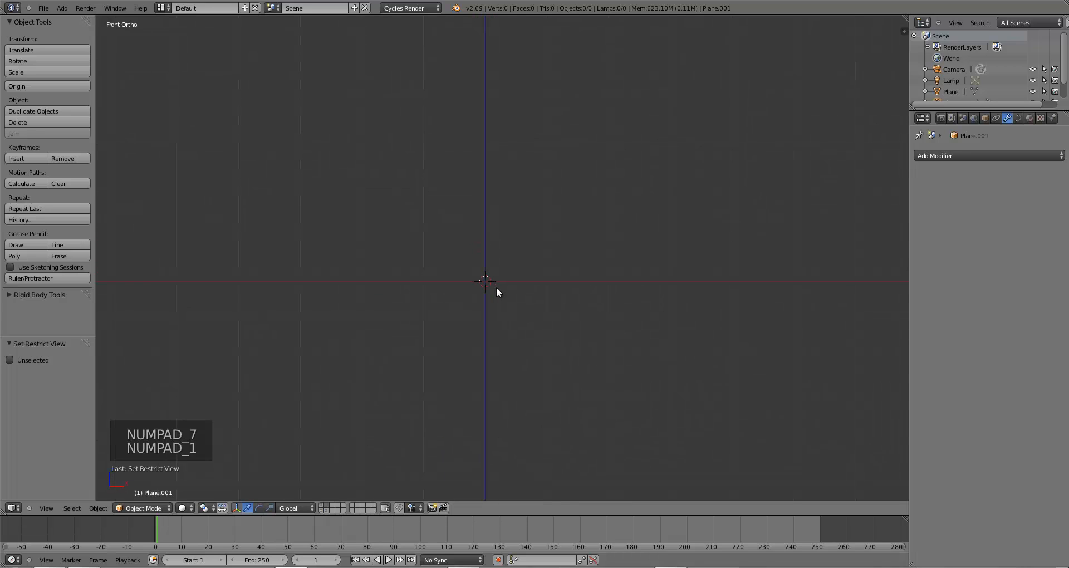
key("shift+a")
mouse_move(369, 234)
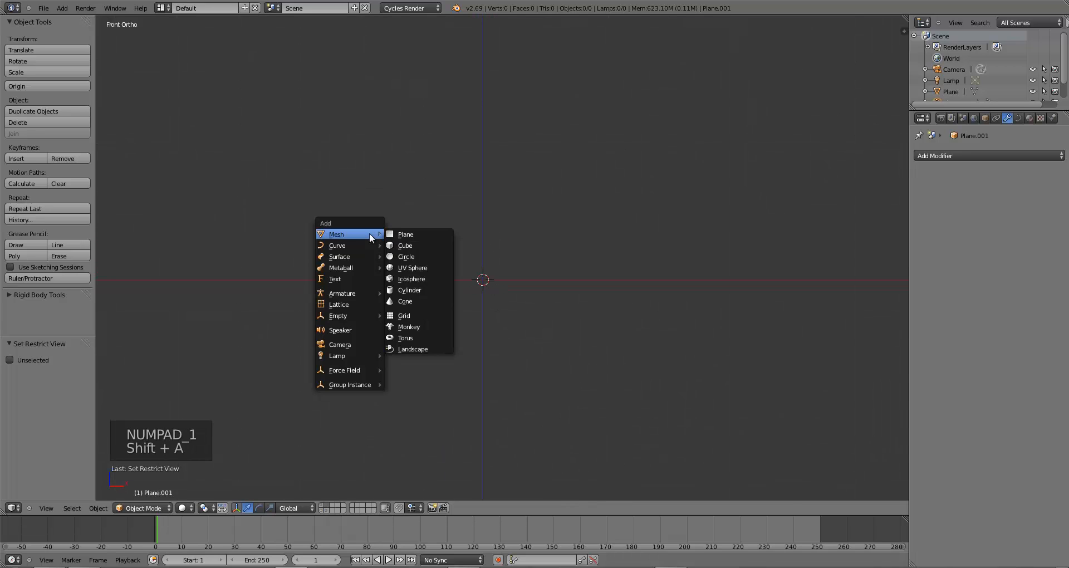
left_click(396, 256)
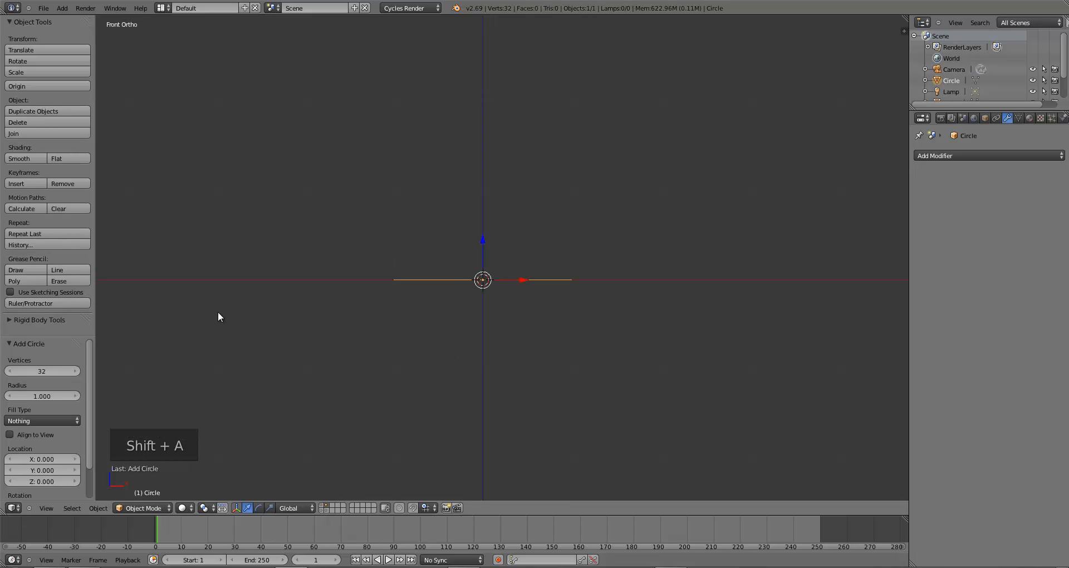
left_click(33, 369)
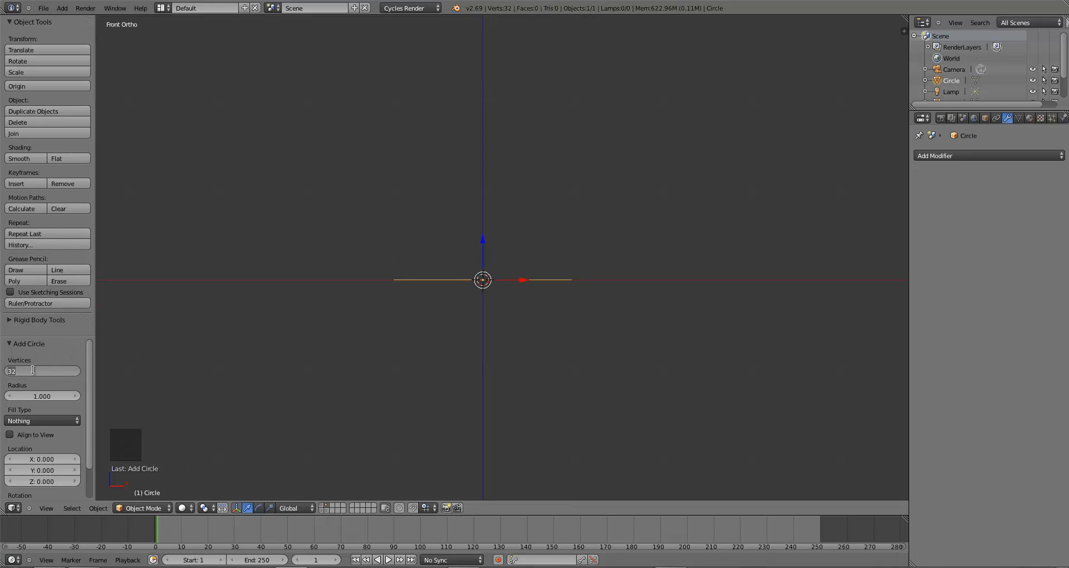
type("5")
key("Return")
Rotate the five-sided circle 90° about the global Y axis
middle_click_drag(522, 320, 535, 383)
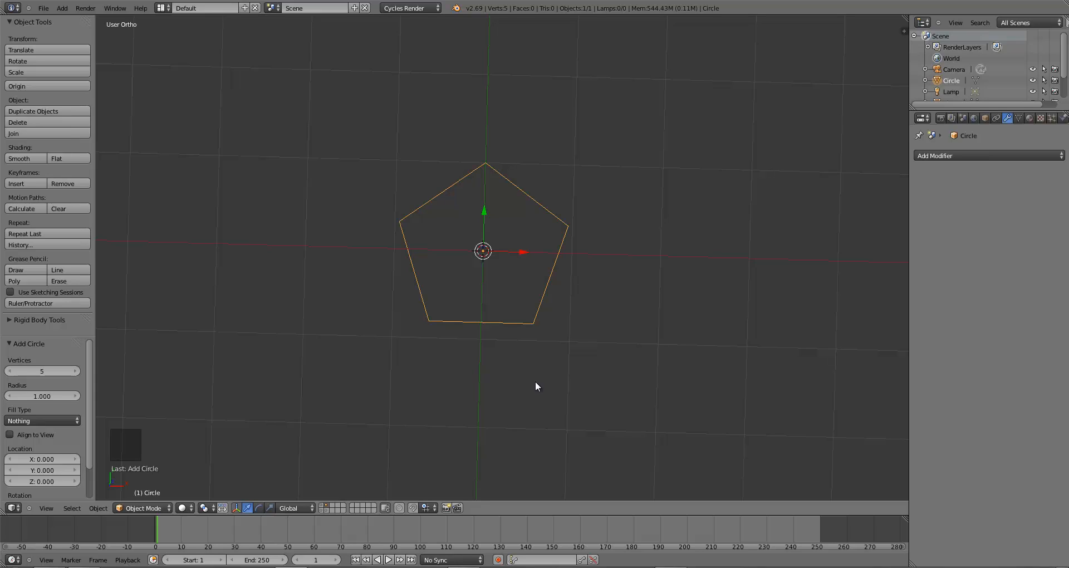
type("r")
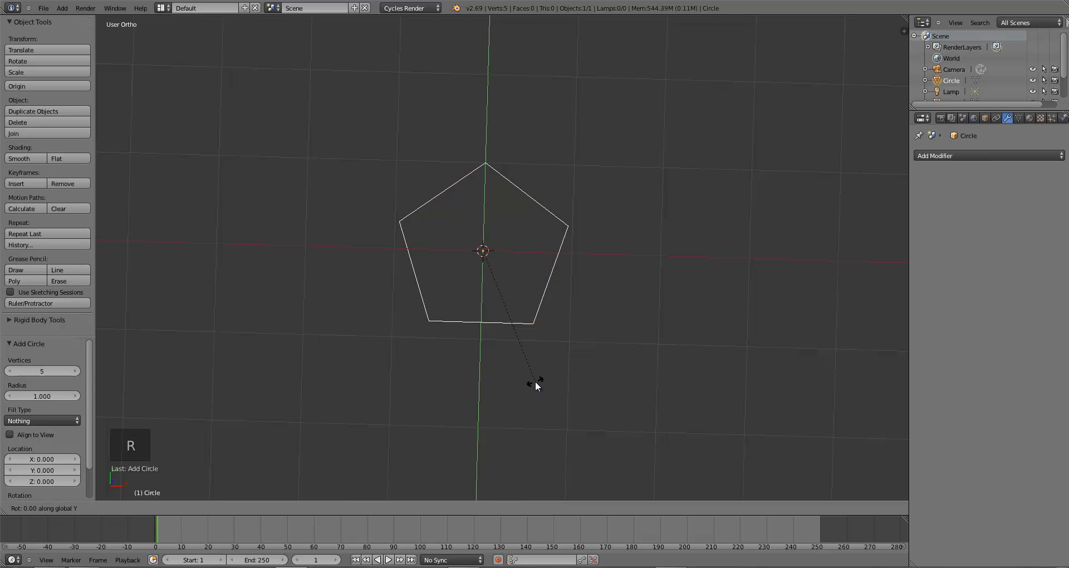
type("y90")
key("Return")
Duplicate the five-sided circle 1.8 units along the global Y axis and inspect how the two shapes meet
key("KP_7")
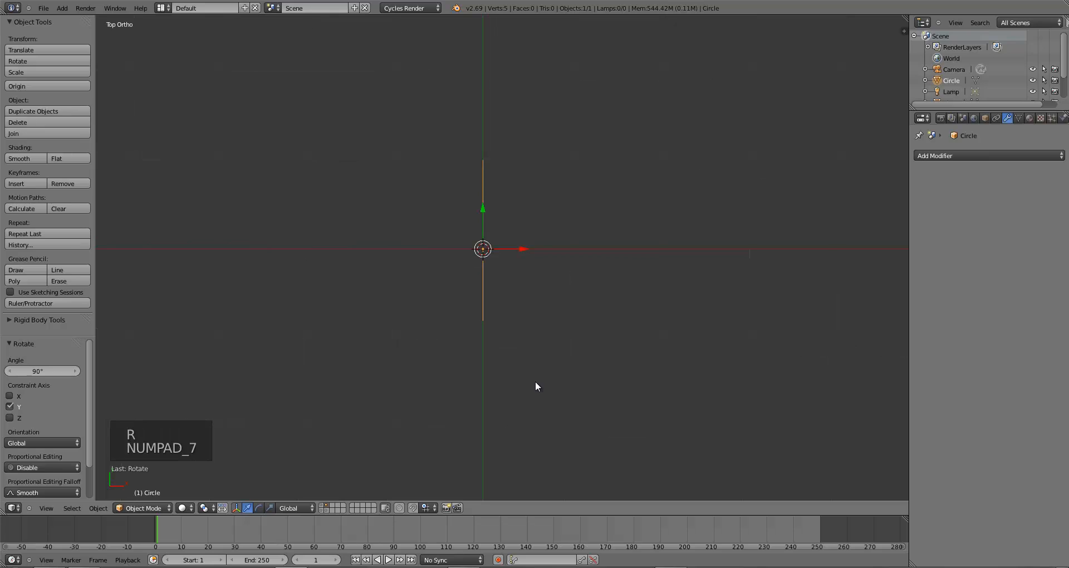
key("shift+d")
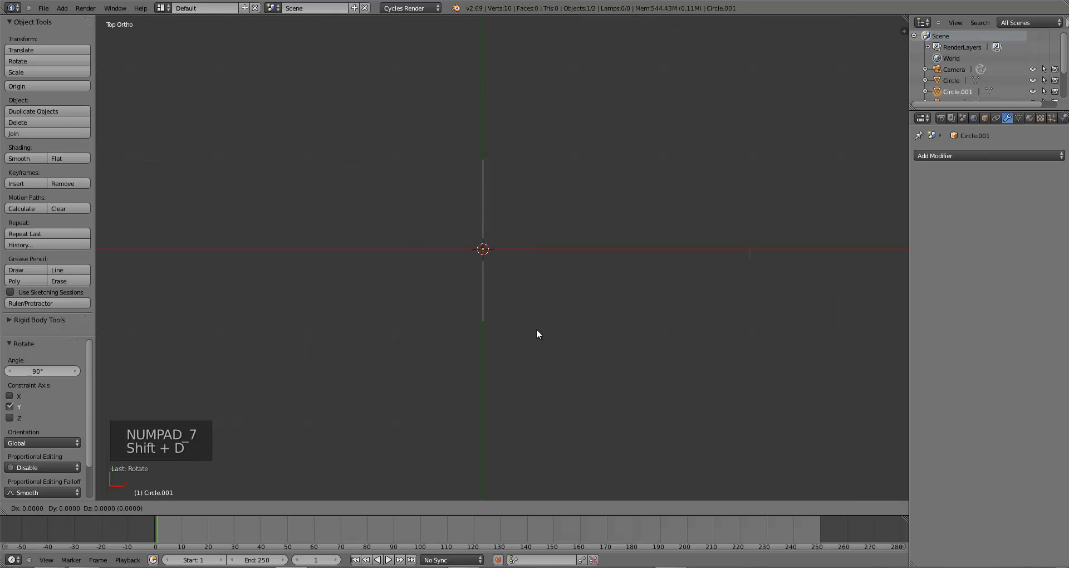
key("y")
left_click(544, 165)
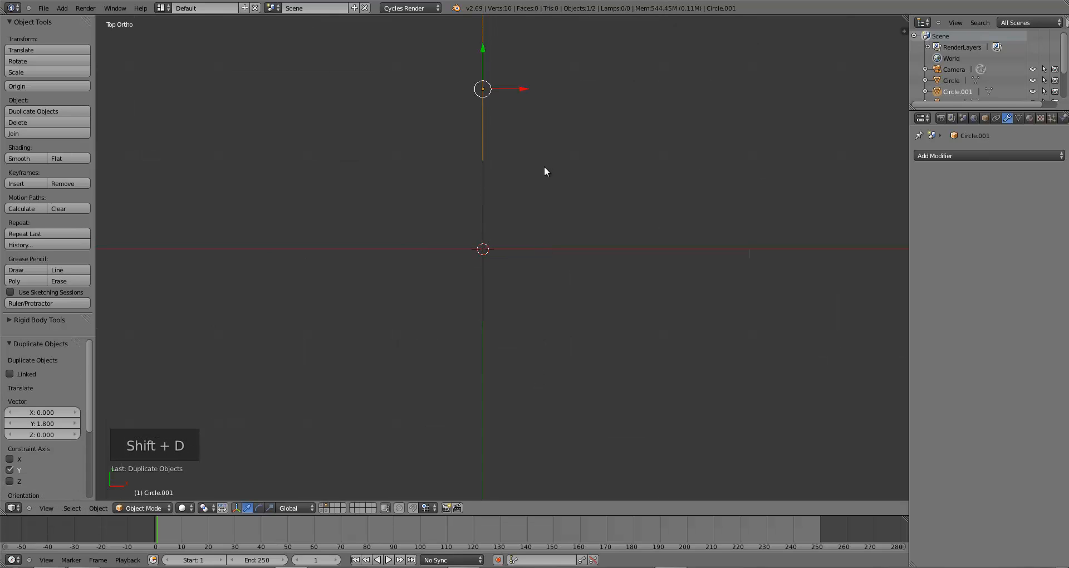
middle_click_drag(543, 166, 447, 271)
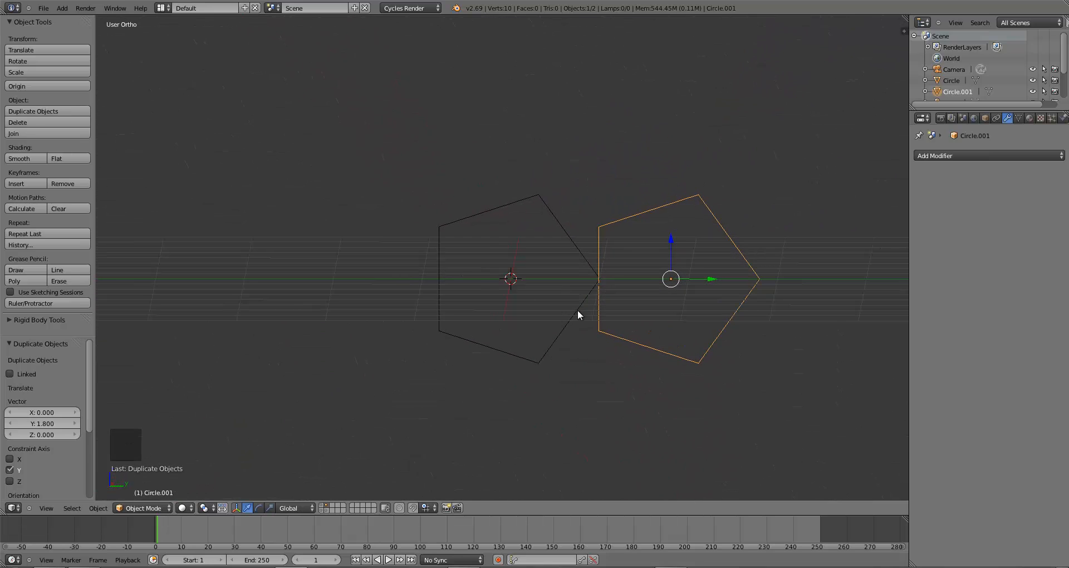
scroll(528, 329, "down", 6)
scroll(527, 329, "down", 1)
middle_click_drag(528, 329, 550, 339)
scroll(523, 344, "up", 3)
scroll(509, 357, "up", 1)
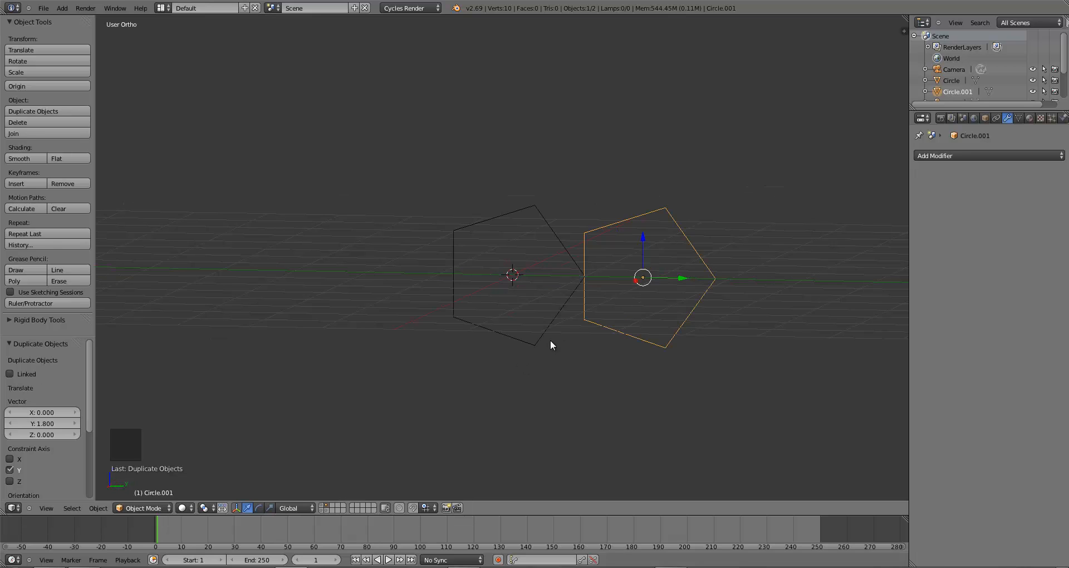
Delete the duplicated five-sided circle beside the original
right_click(552, 331)
right_click(612, 332)
key("x")
left_click(560, 317)
Rotate the remaining five-sided circle about -17.9° in the right orthographic view so that one corner points straight up
right_click(563, 308)
key("KP_3")
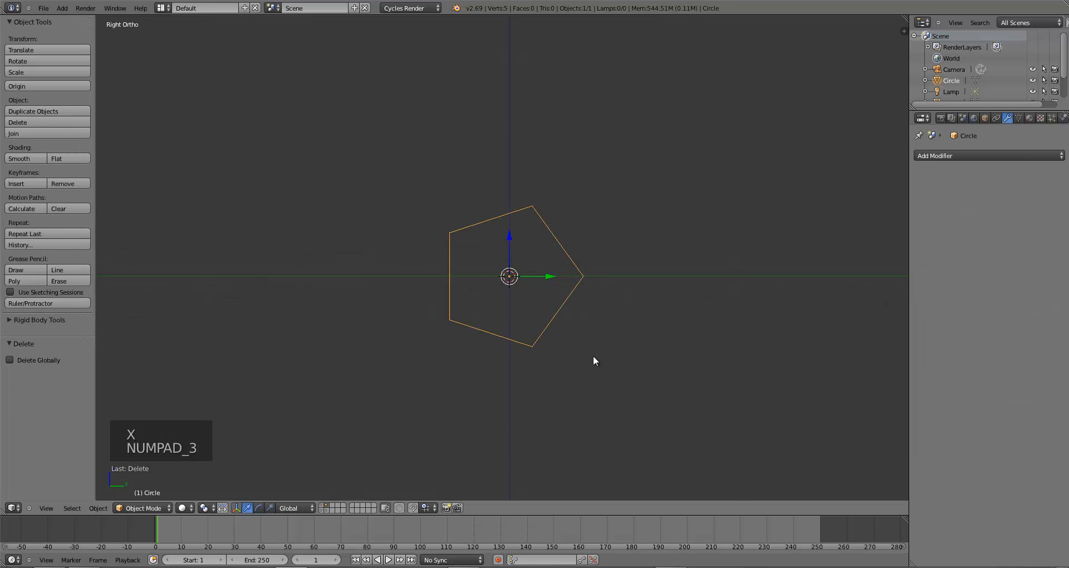
key("r")
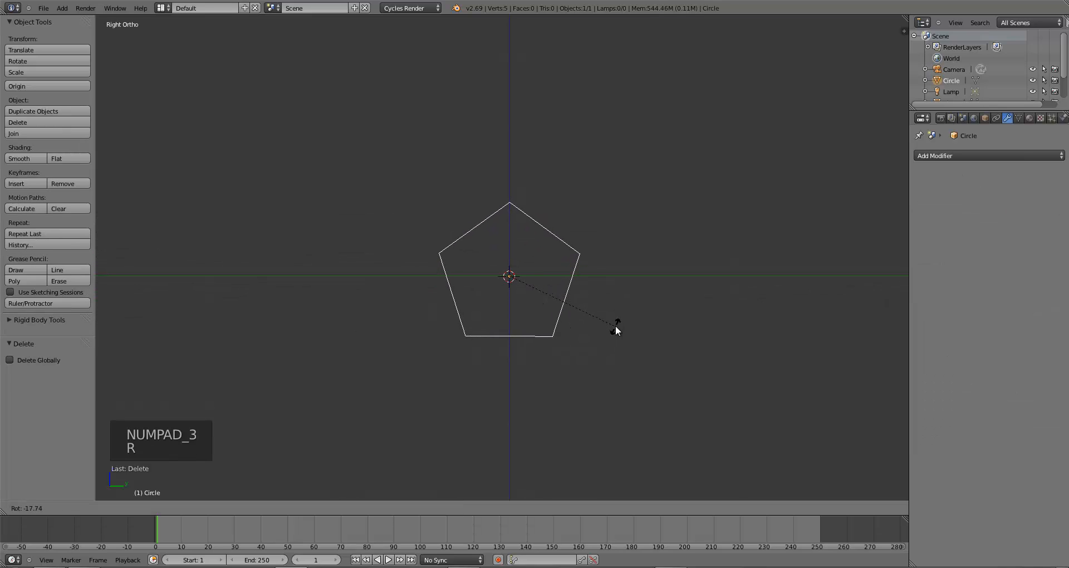
left_click(618, 319)
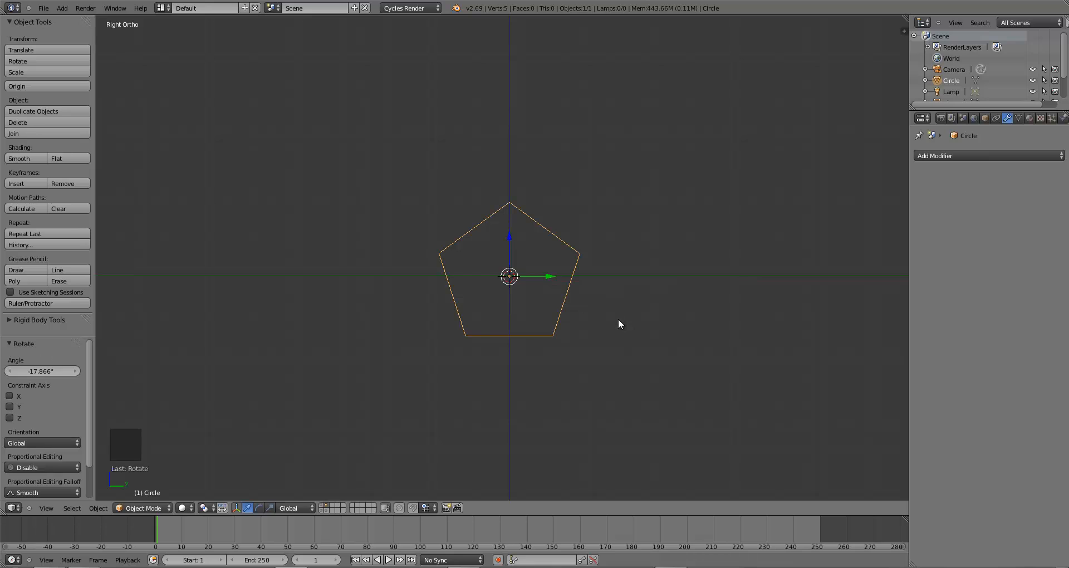
Duplicate the upright five-sided circle 1.9 units along the global Y axis so the copy sits beside the original
key("KP_7")
key("shift+d")
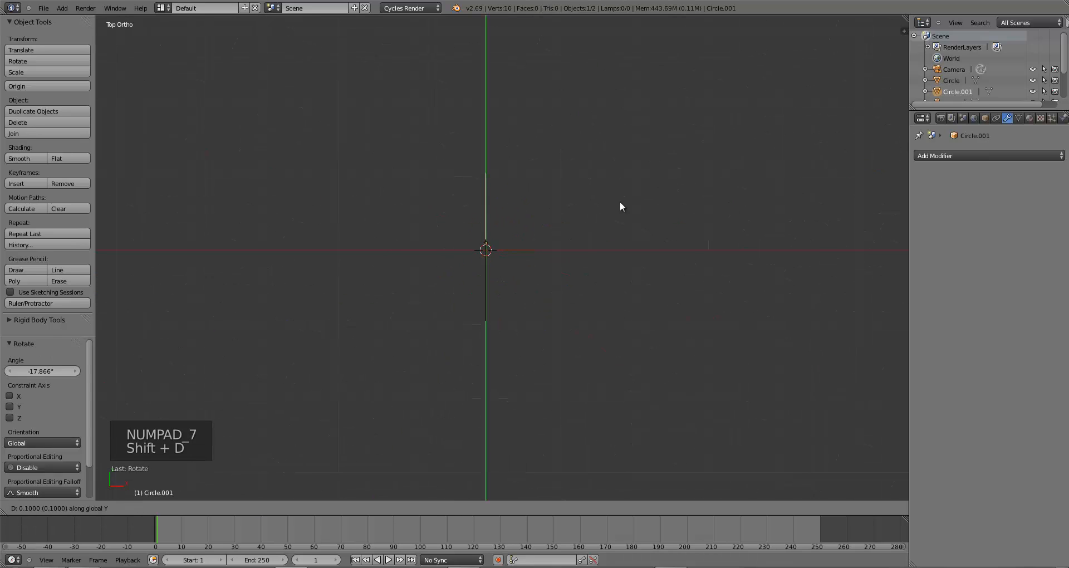
left_click(619, 177)
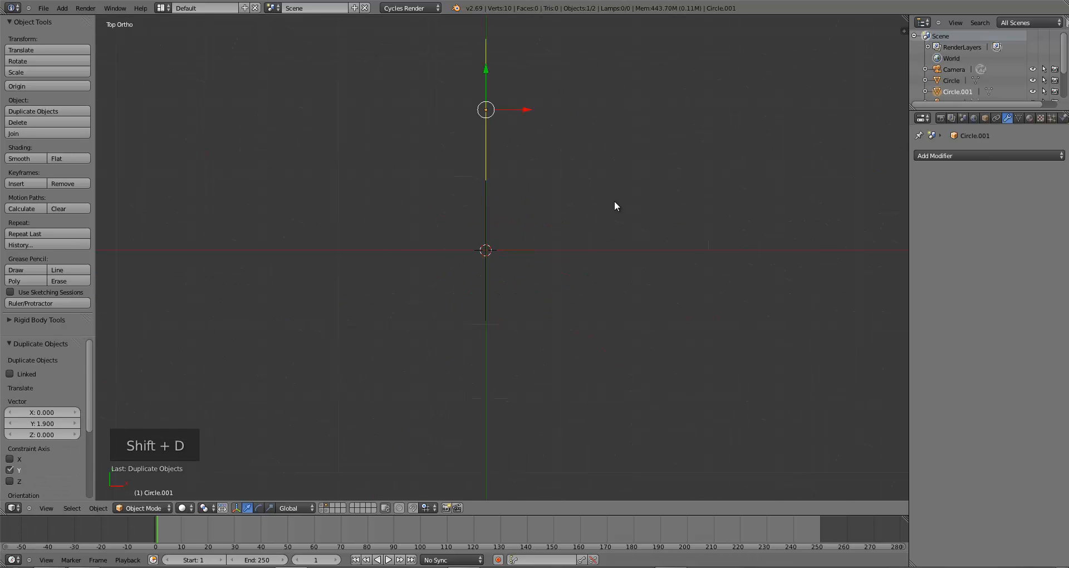
middle_click_drag(613, 200, 463, 162)
key("KP_3")
scroll(479, 306, "down", 4)
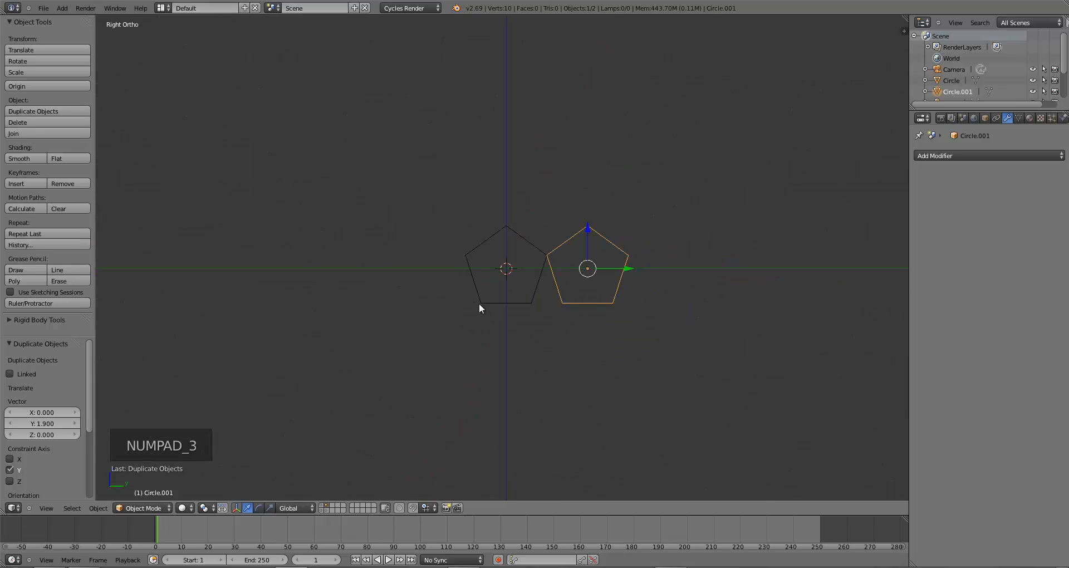
Select both five-sided circles and join them into one object
mouse_move(479, 306)
middle_mouse_down()
mouse_move(549, 351)
mouse_move(486, 289)
middle_mouse_up()
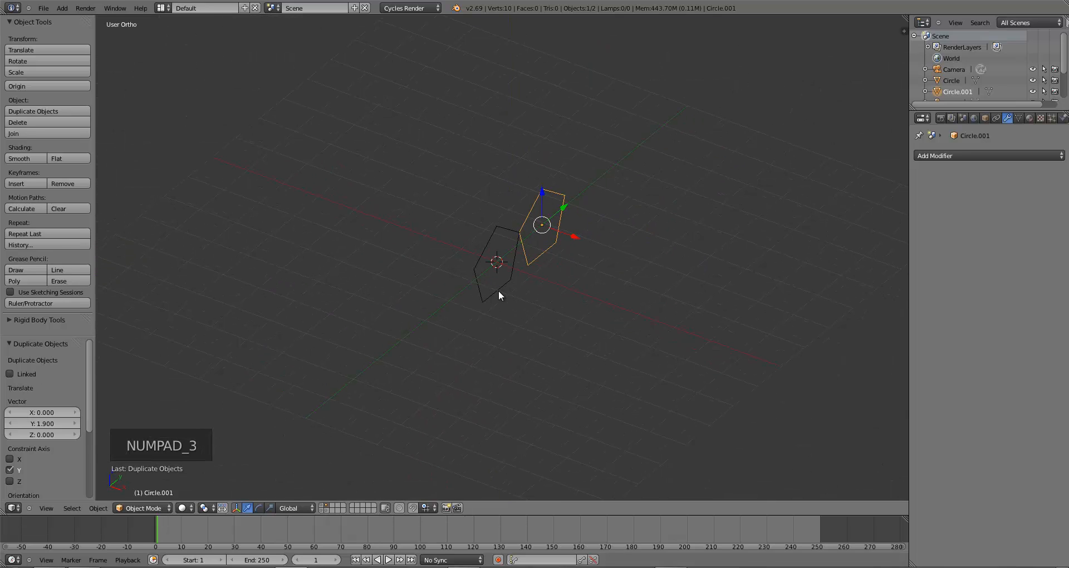
right_click(499, 291, "shift")
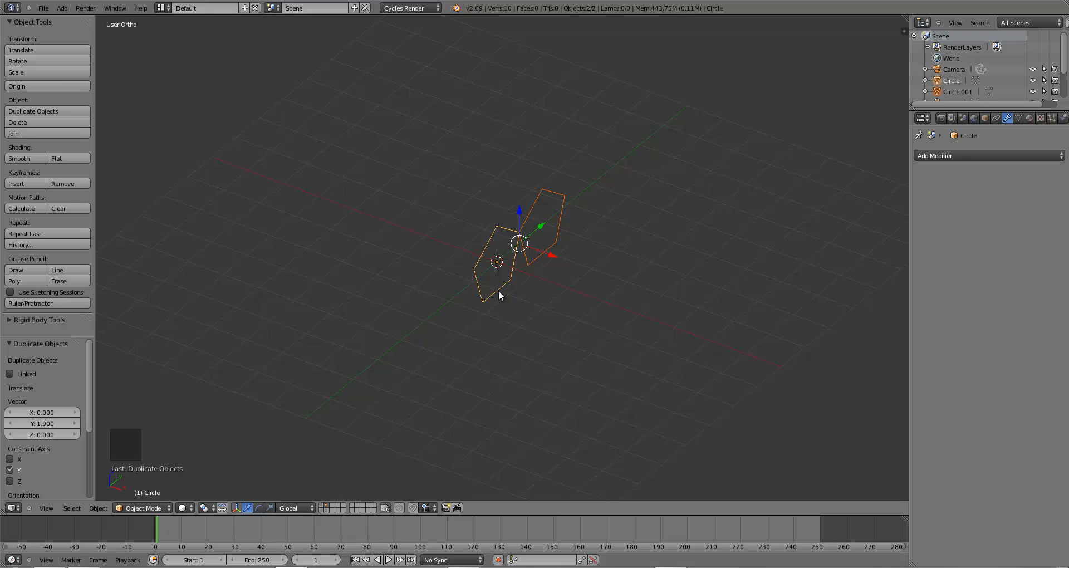
key("ctrl+j")
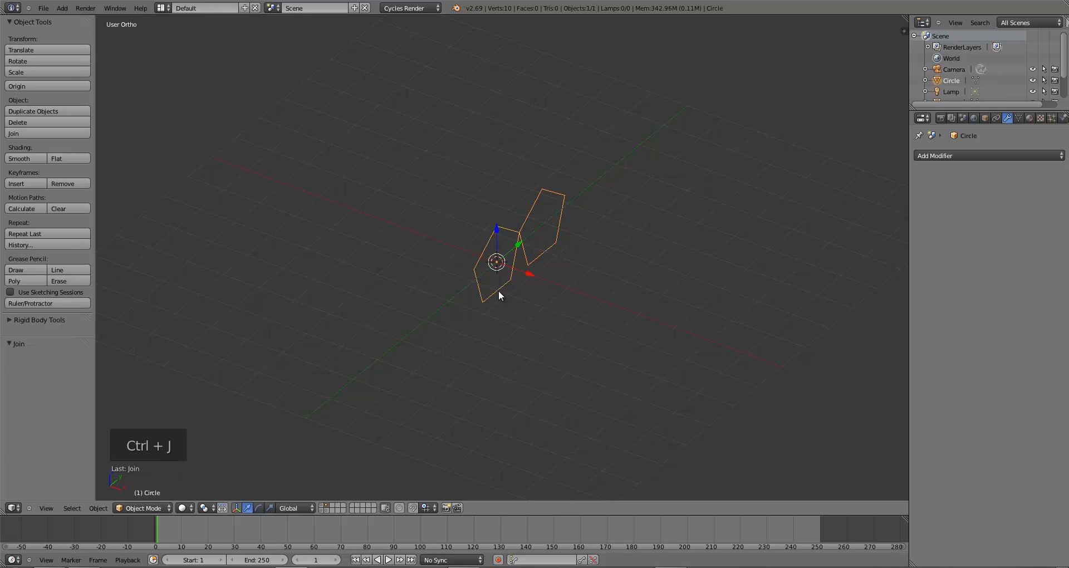
Set the joined object's origin to its geometry and snap the object to the 3D cursor
middle_click_drag(552, 258, 526, 248)
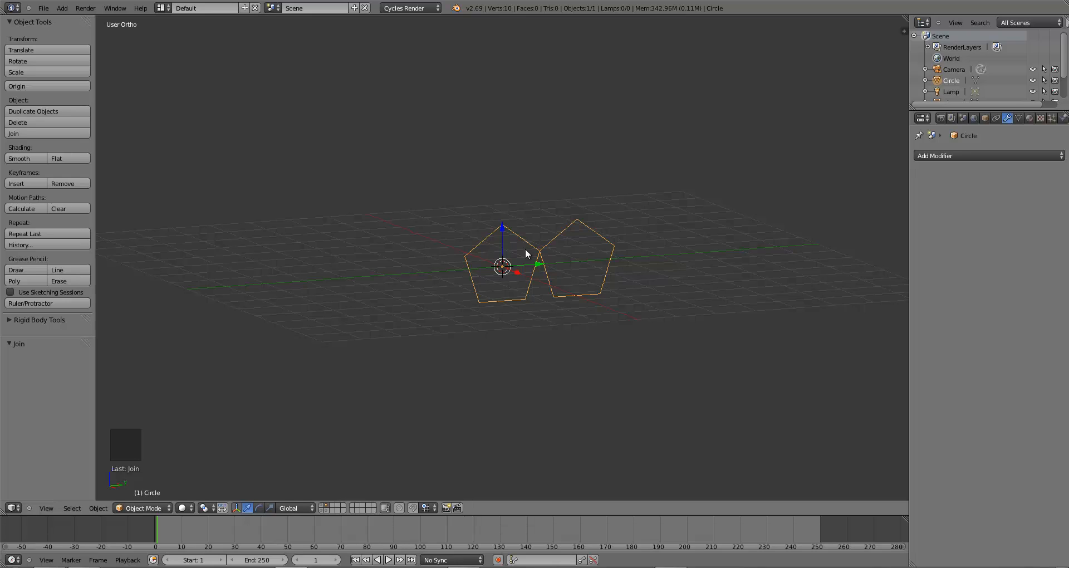
key("ctrl+alt+shift+c")
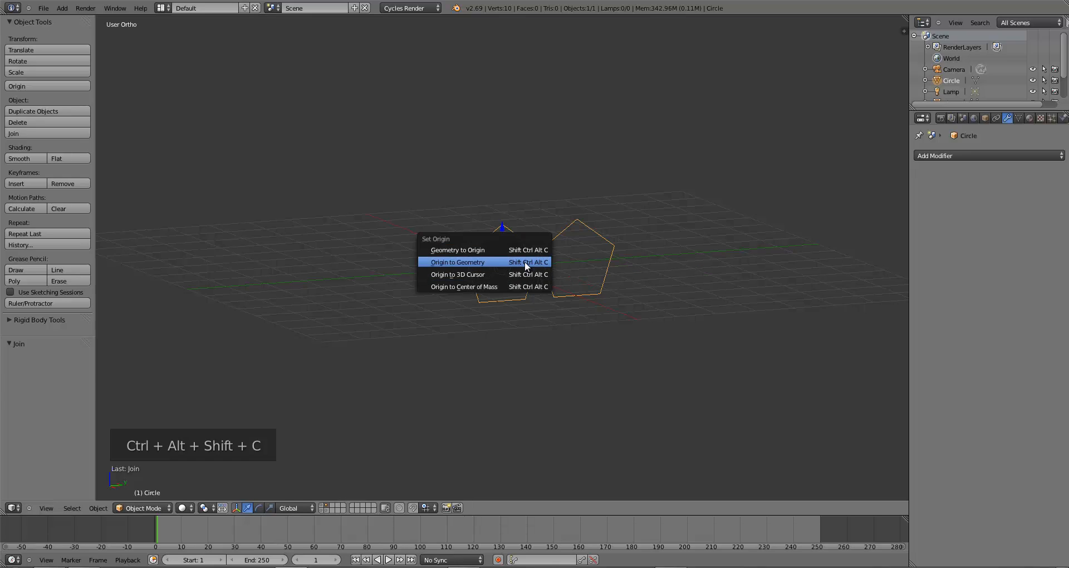
left_click(526, 266)
mouse_move(526, 266)
middle_mouse_down()
mouse_move(566, 273)
mouse_move(580, 294)
mouse_move(520, 282)
middle_mouse_up()
key("shift+s")
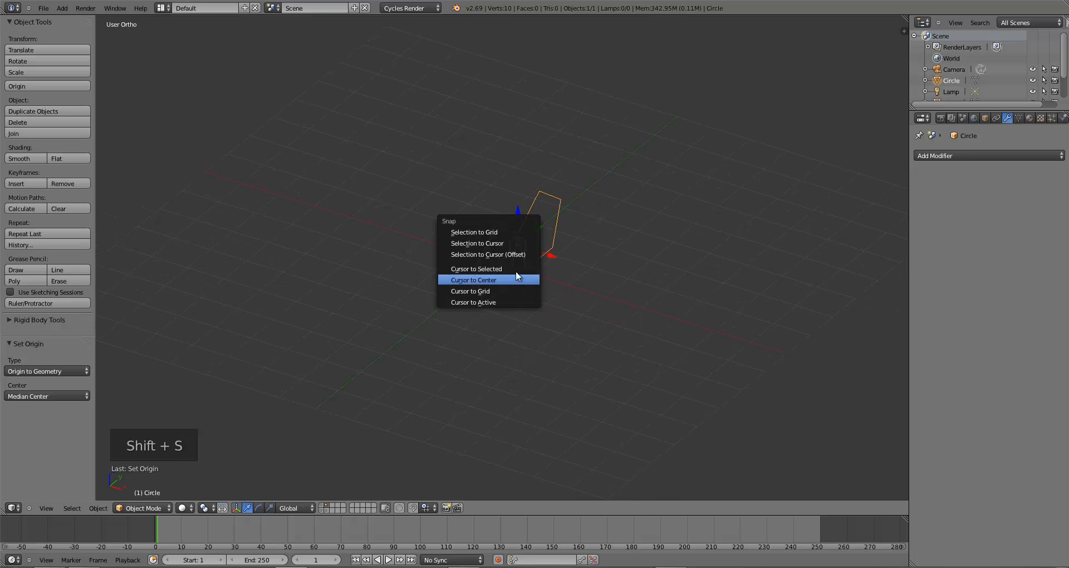
left_click(493, 242)
middle_click_drag(482, 253, 485, 305)
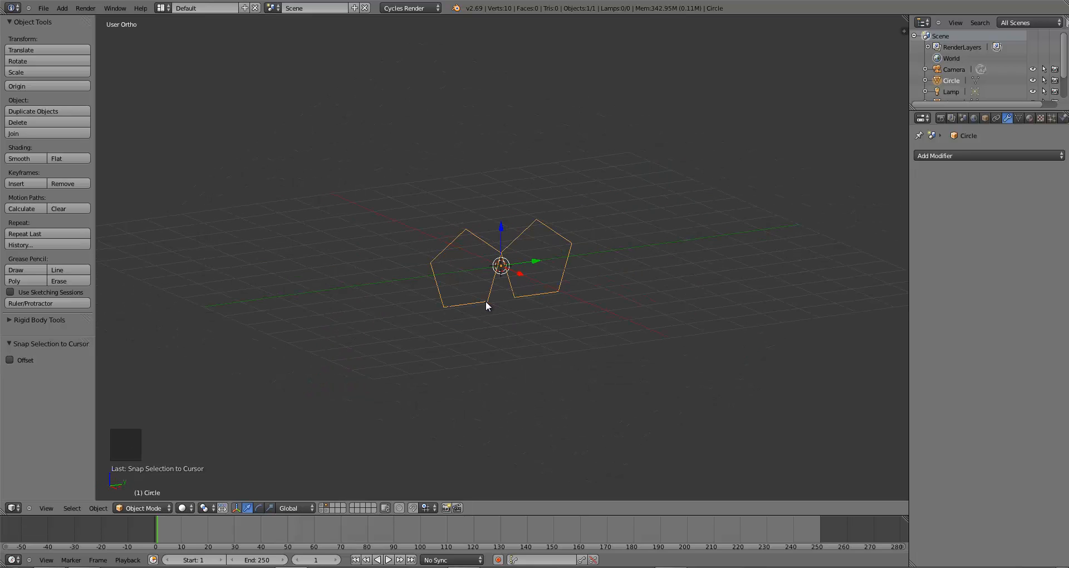
Extrude all vertices of the joined circles 20 units along the global X axis in Edit Mode
key("KP_7")
scroll(486, 304, "down", 5)
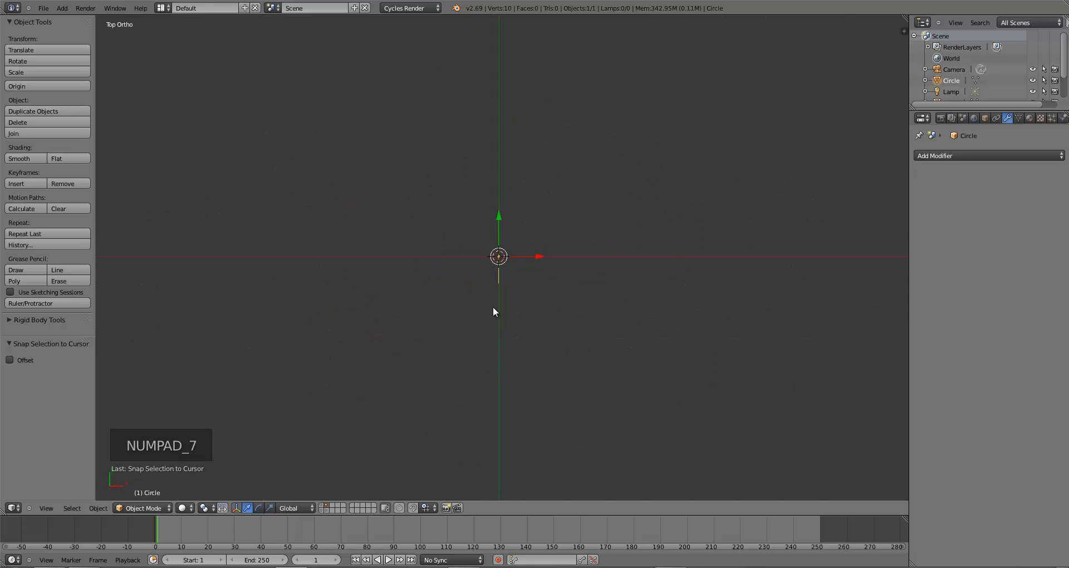
middle_click_drag(493, 320, 457, 319, "shift")
key("Tab")
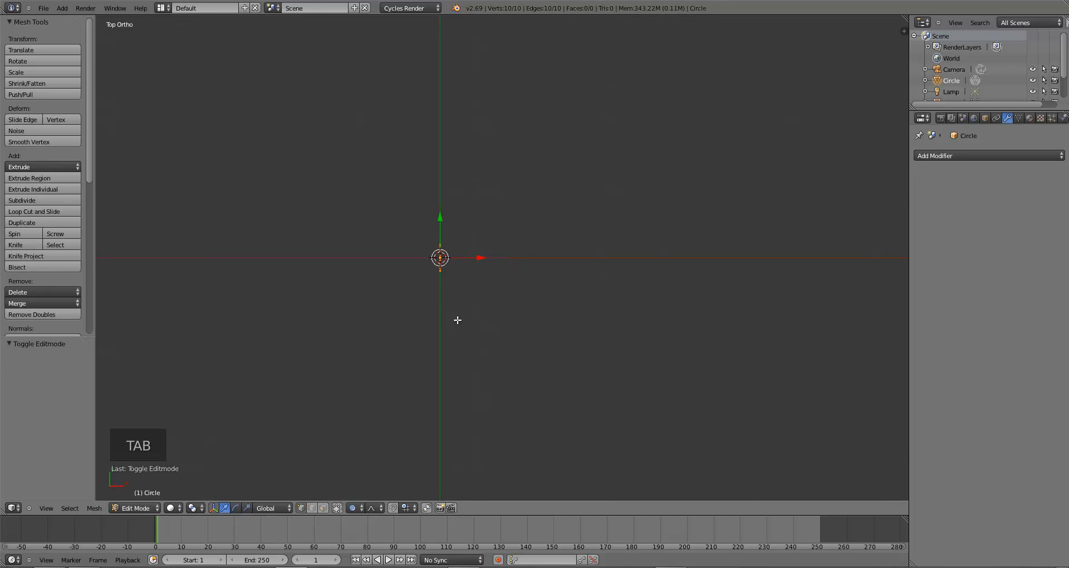
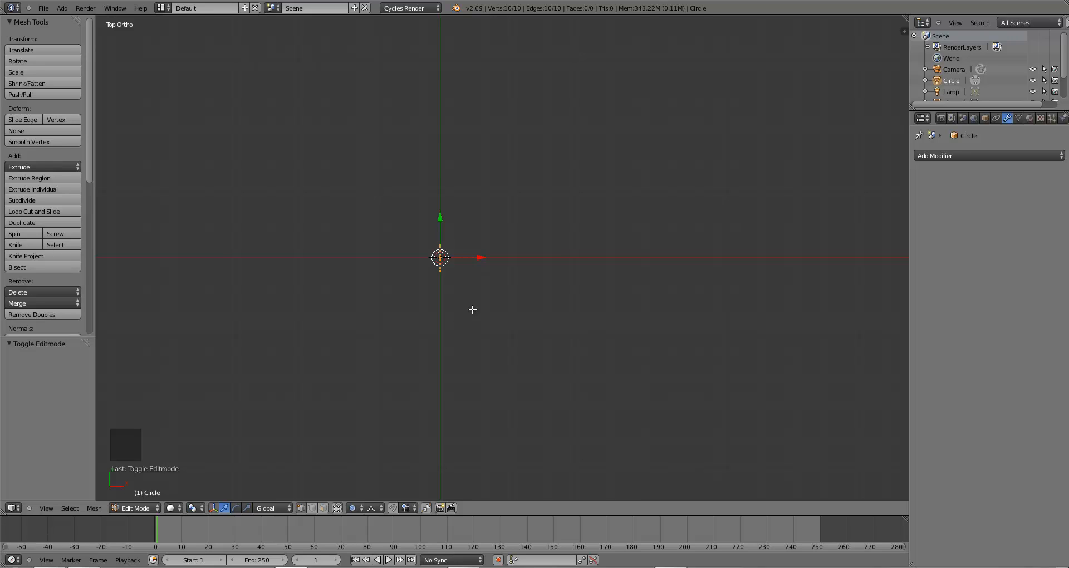
key("e")
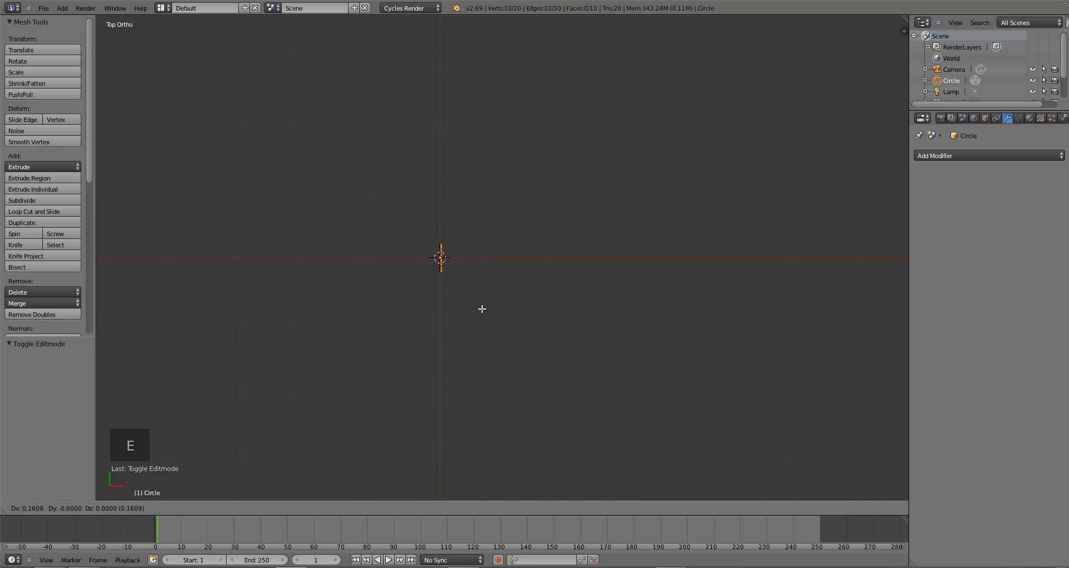
key("x")
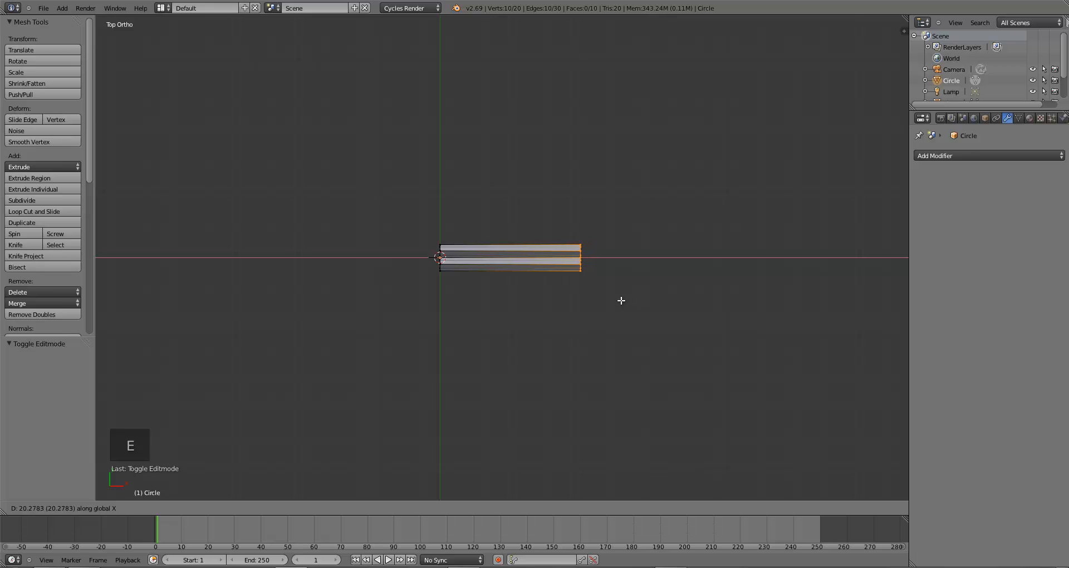
left_click(619, 301)
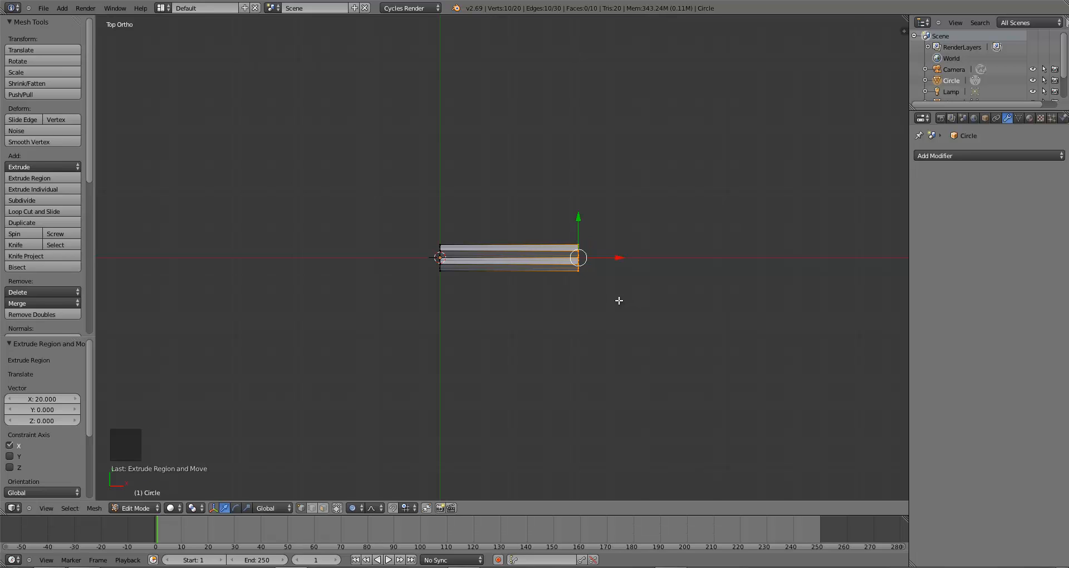
middle_click_drag(632, 351, 623, 327)
key("KP_7")
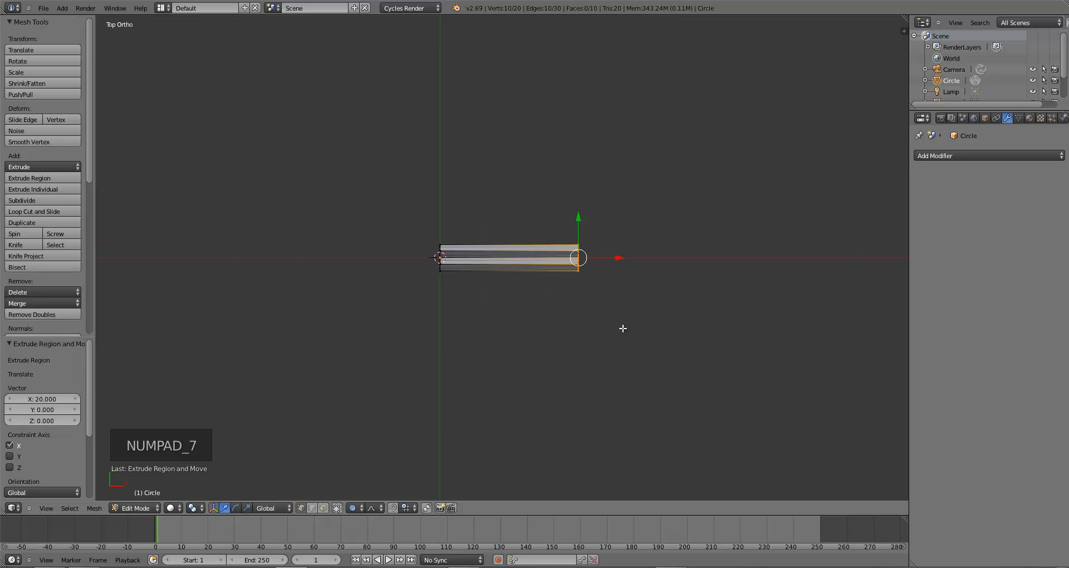
key("h")
key("c")
right_click(651, 296)
key("ctrl+z")
key("ctrl+z")
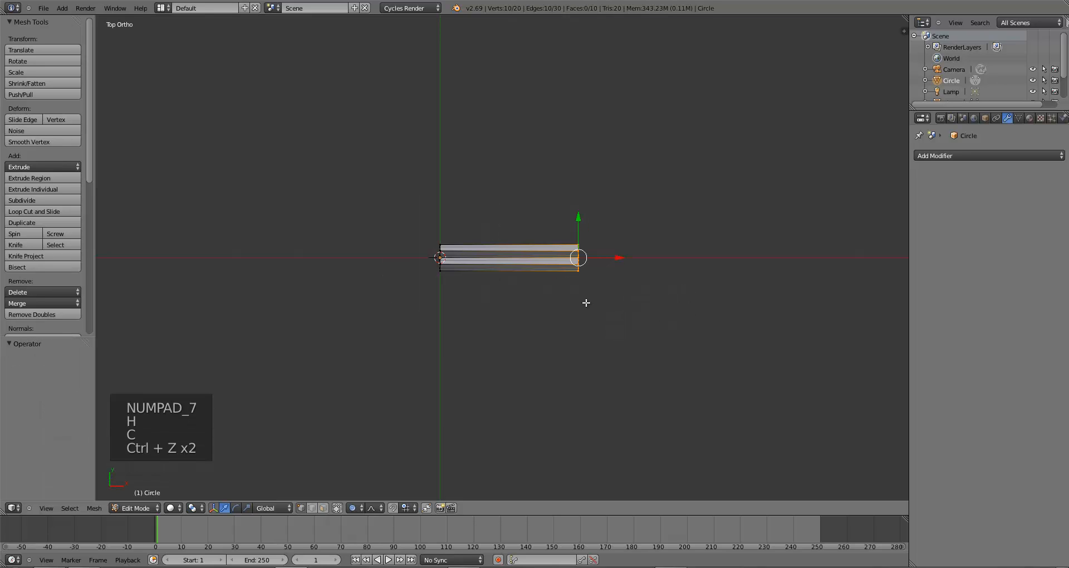
Move the extruded end 6 units further along the global X axis and turn off proportional editing
key("g")
key("x")
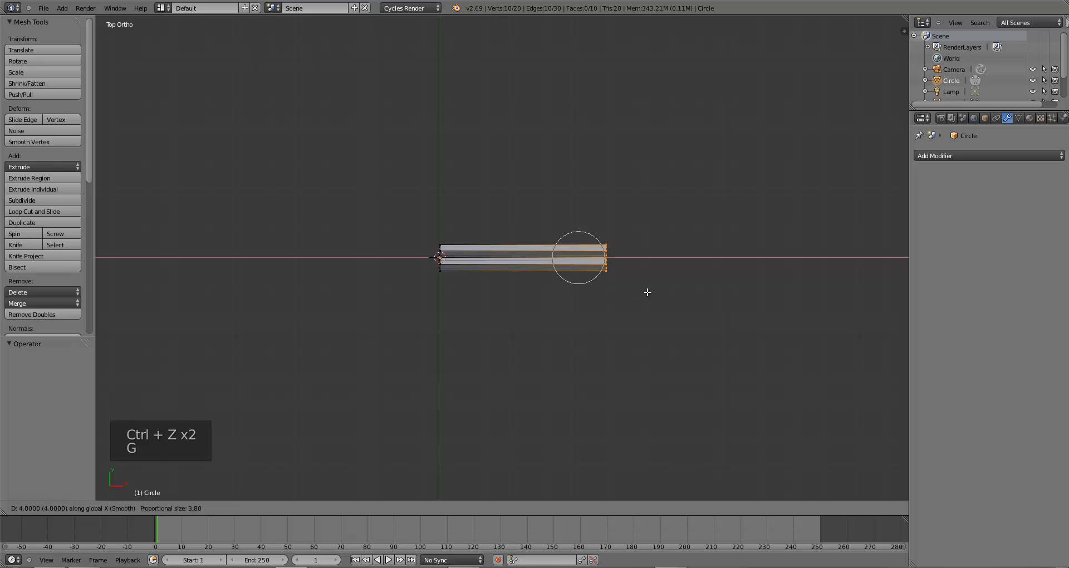
left_click(650, 292, "ctrl")
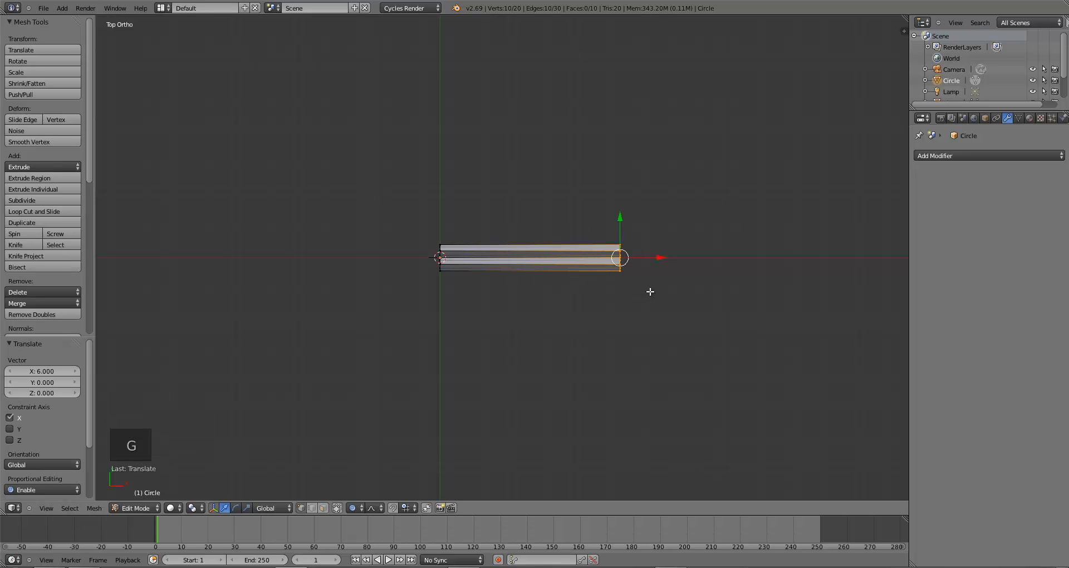
key("o")
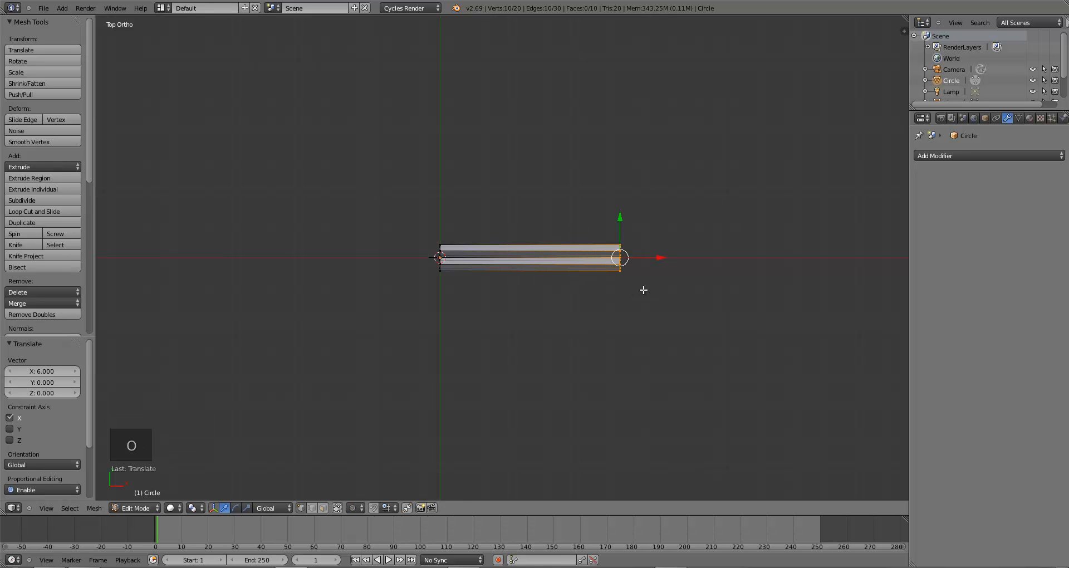
Deselect everything and add 9 evenly spaced loop cuts across the tube on the negative Y side
middle_click_drag(564, 301, 493, 327, "shift")
scroll(494, 326, "up", 2)
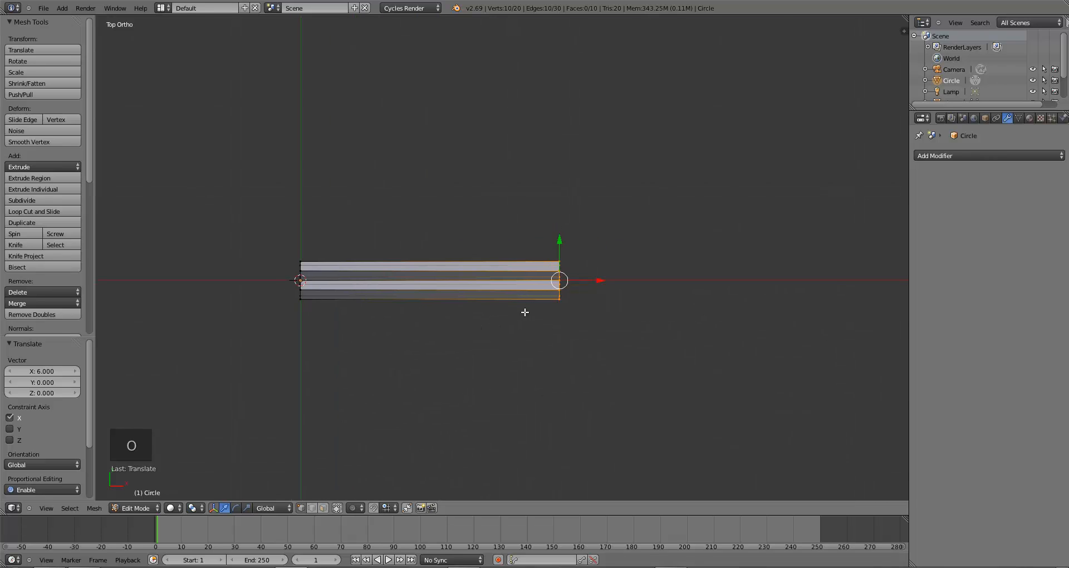
key("a")
key("ctrl+r")
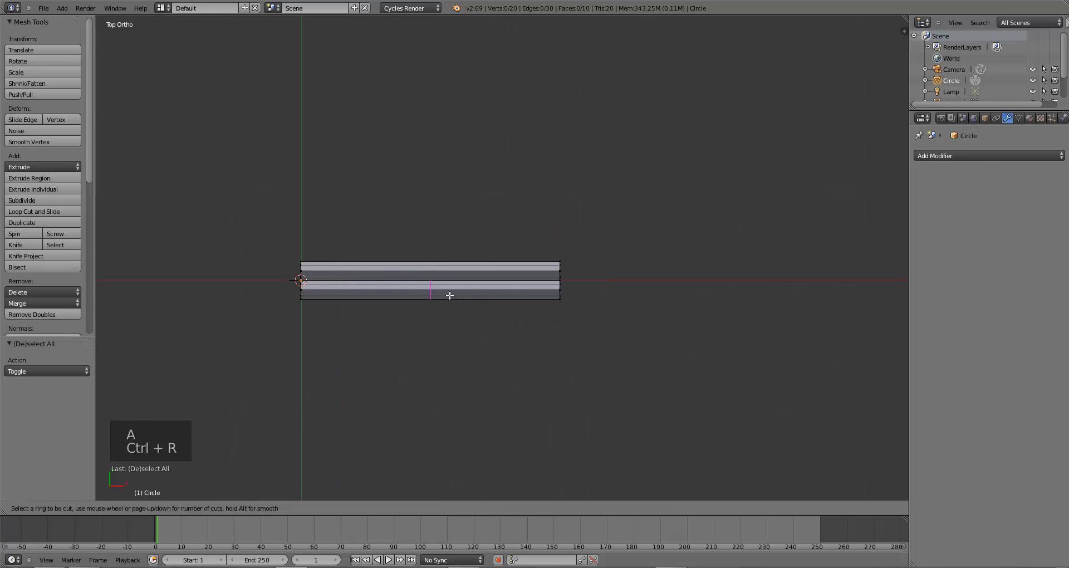
scroll(449, 295, "up", 5)
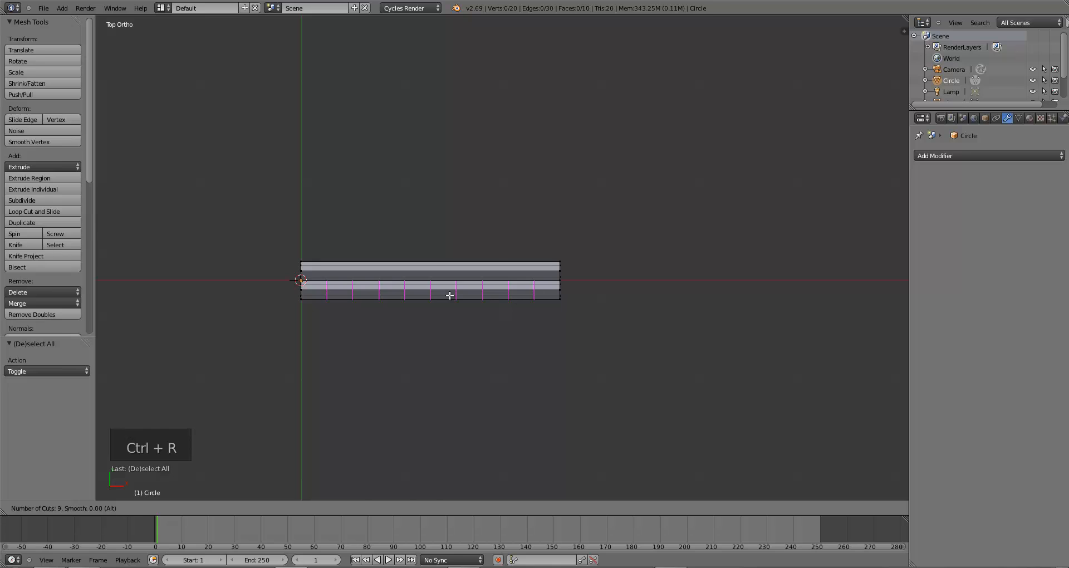
left_click(449, 295)
right_click(450, 295)
Add 9 evenly spaced loop cuts across the second tube to match the first
key("ctrl+r")
scroll(431, 265, "up", 3)
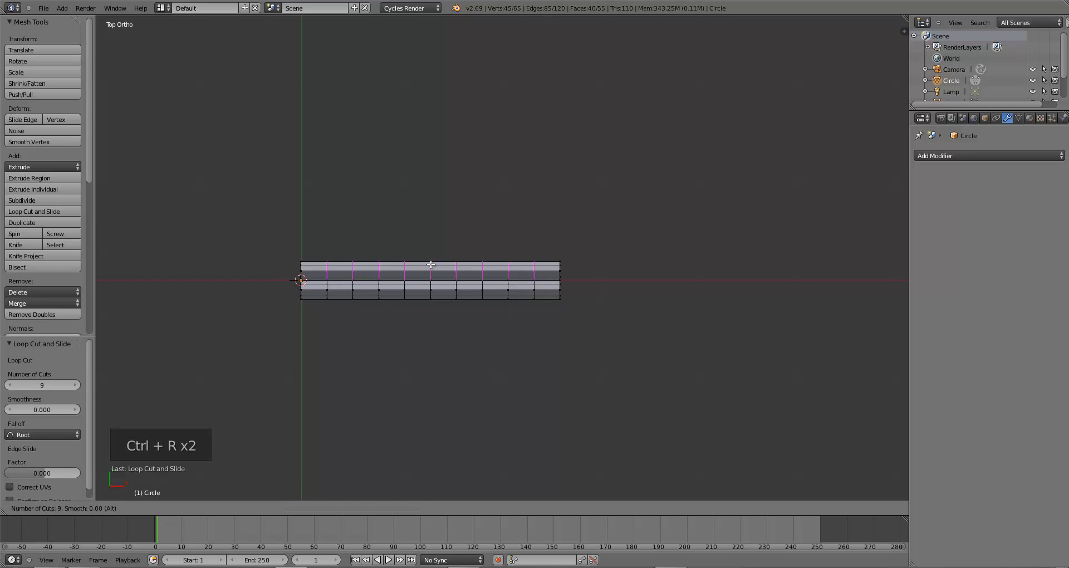
left_click(430, 265)
right_click(554, 396)
middle_click_drag(554, 396, 460, 338)
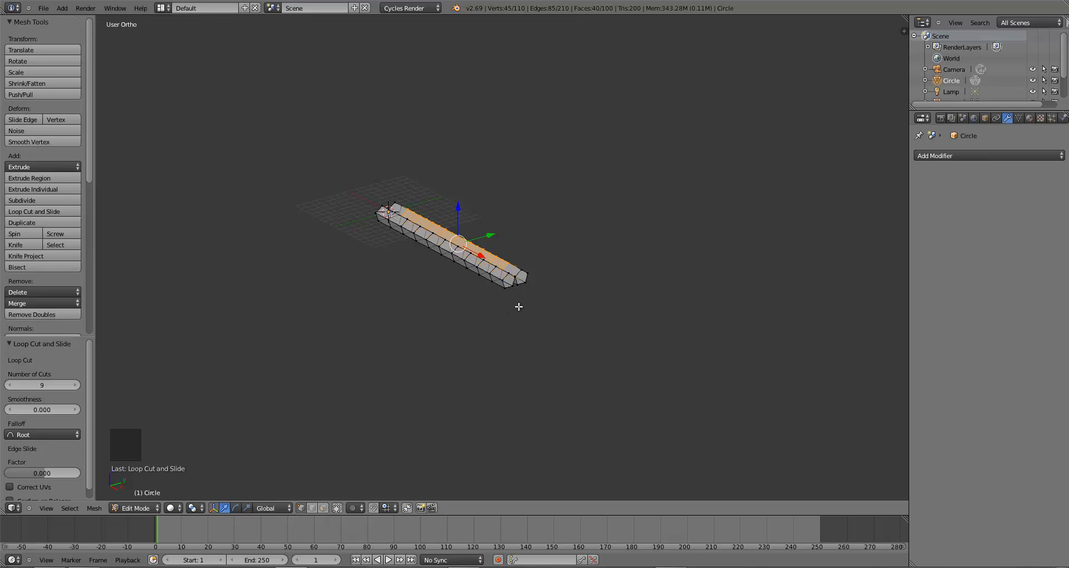
middle_click_drag(498, 296, 556, 327)
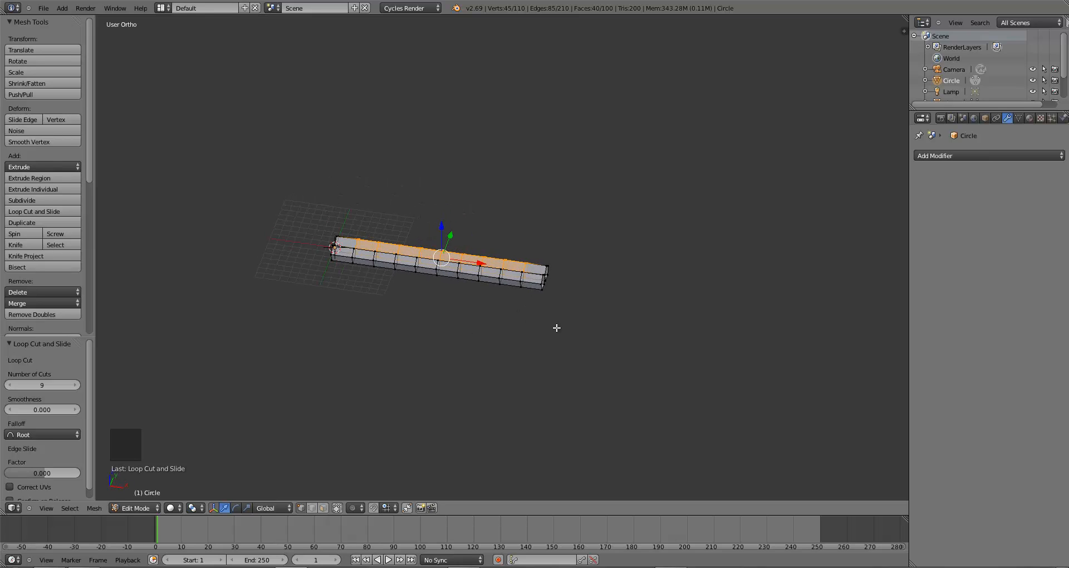
Return to Object Mode and add a Simple Deform modifier in Twist mode to the twin-tube mesh
key("Tab")
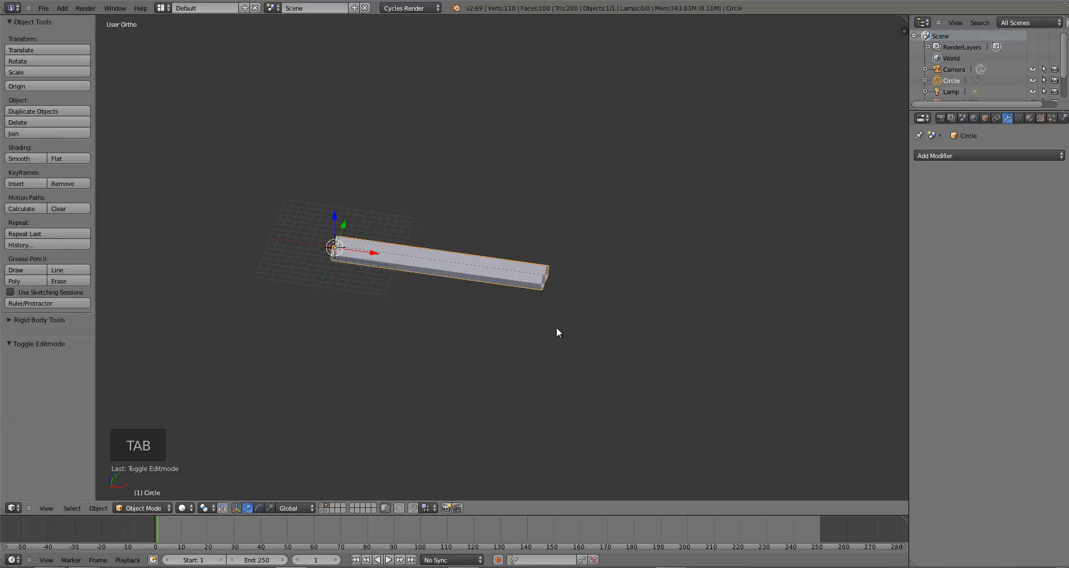
left_click(947, 155)
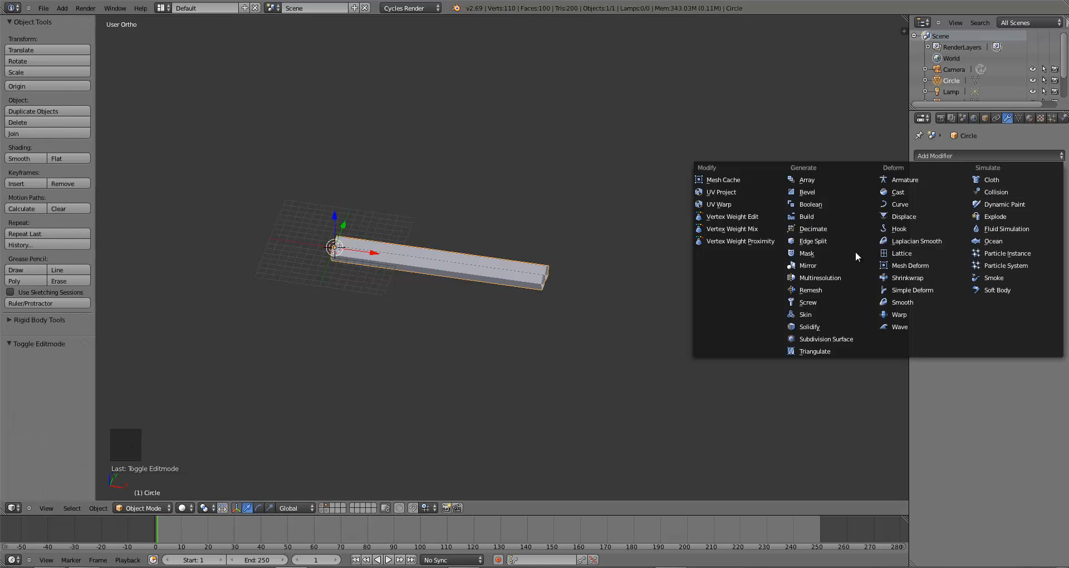
left_click(907, 289)
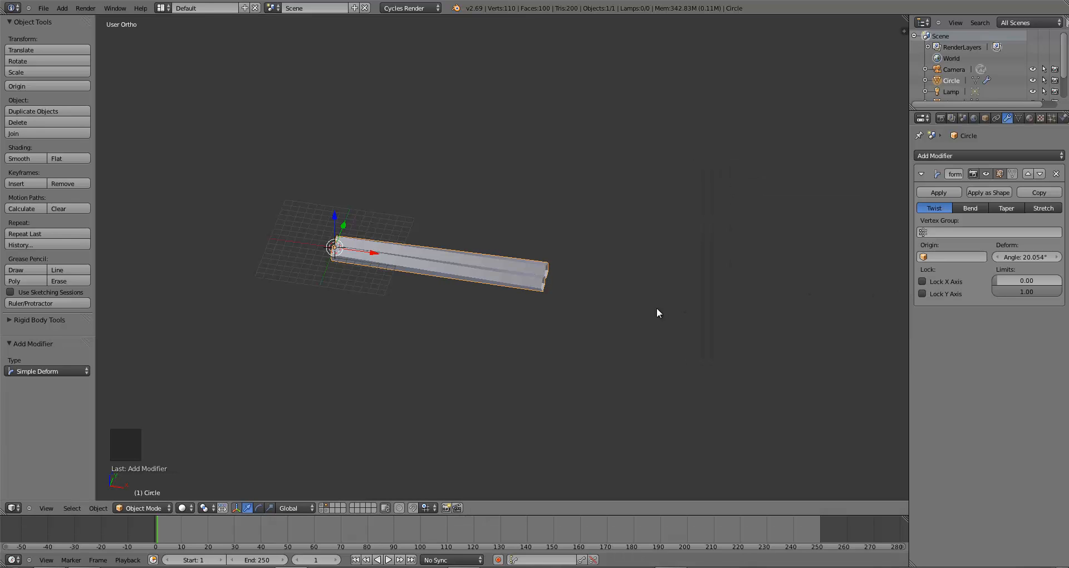
middle_click_drag(657, 308, 702, 270)
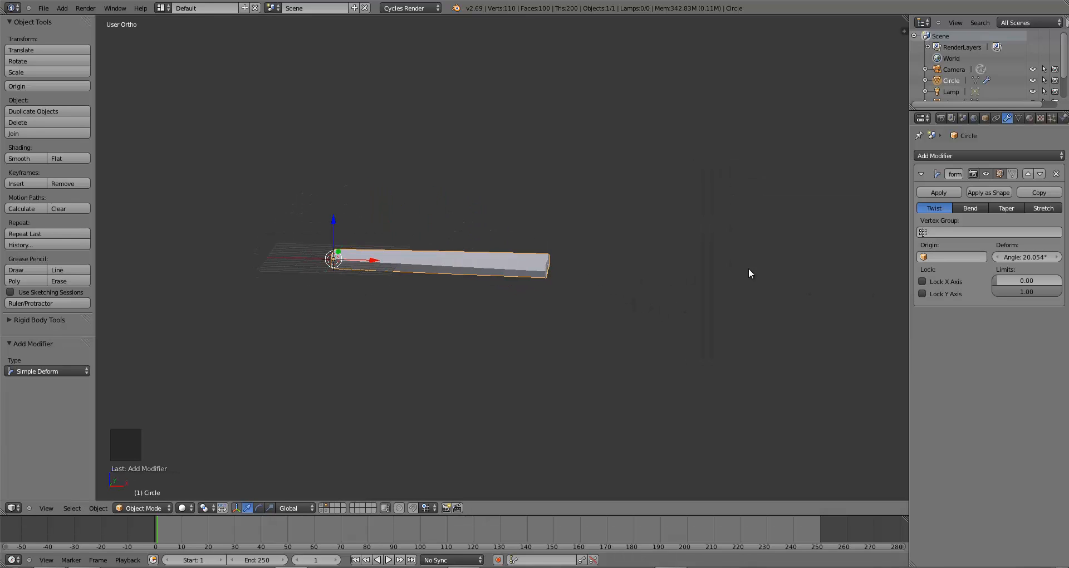
Set the Simple Deform twist angle to 180°
left_click_drag(1018, 258, 63, 248)
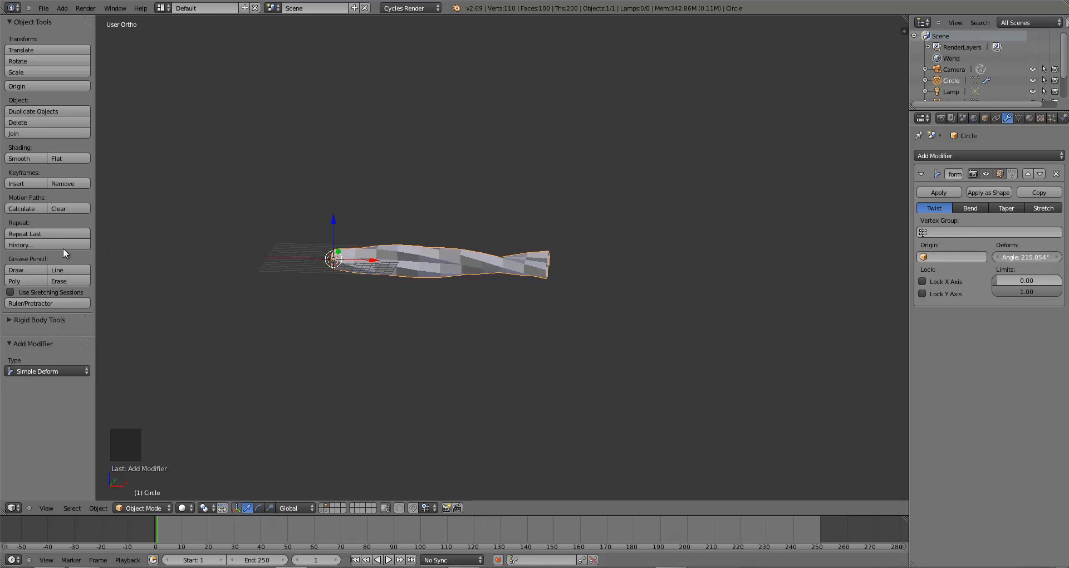
left_click(1024, 260)
type("180")
key("Return")
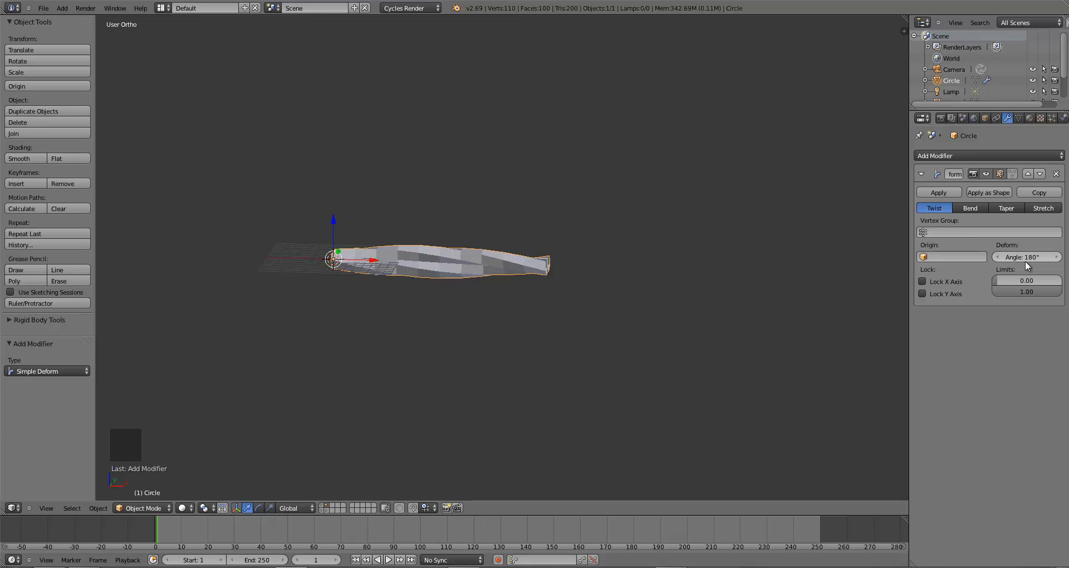
middle_click_drag(793, 275, 653, 313)
scroll(665, 301, "up", 4)
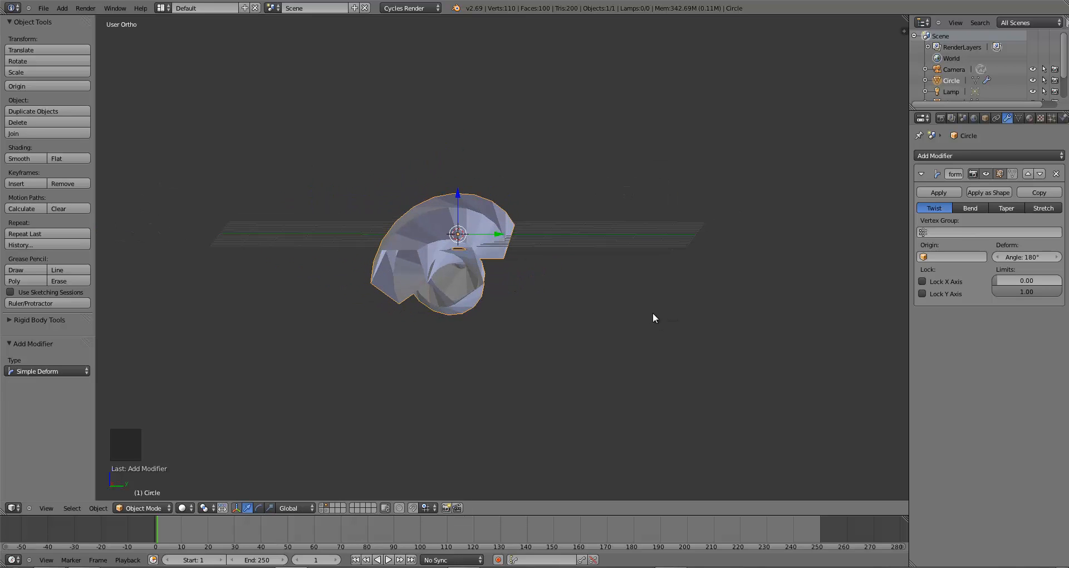
Collapse the Simple Deform settings and add an Array modifier to the twisted tubes, viewing them from the front
left_click(920, 174)
middle_click_drag(416, 246, 496, 293)
key("KP_1")
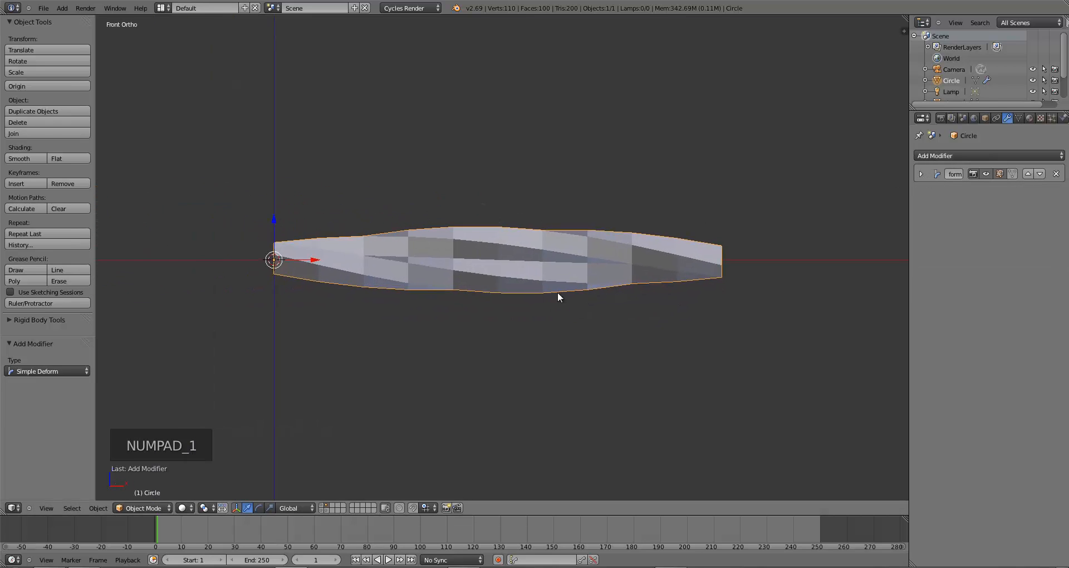
middle_click_drag(656, 266, 579, 301)
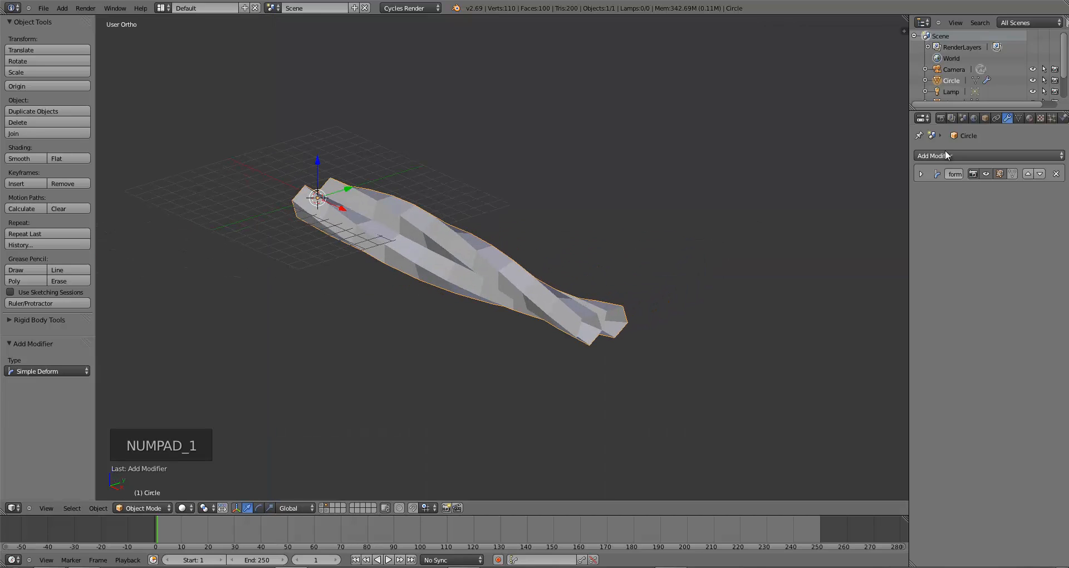
left_click(946, 151)
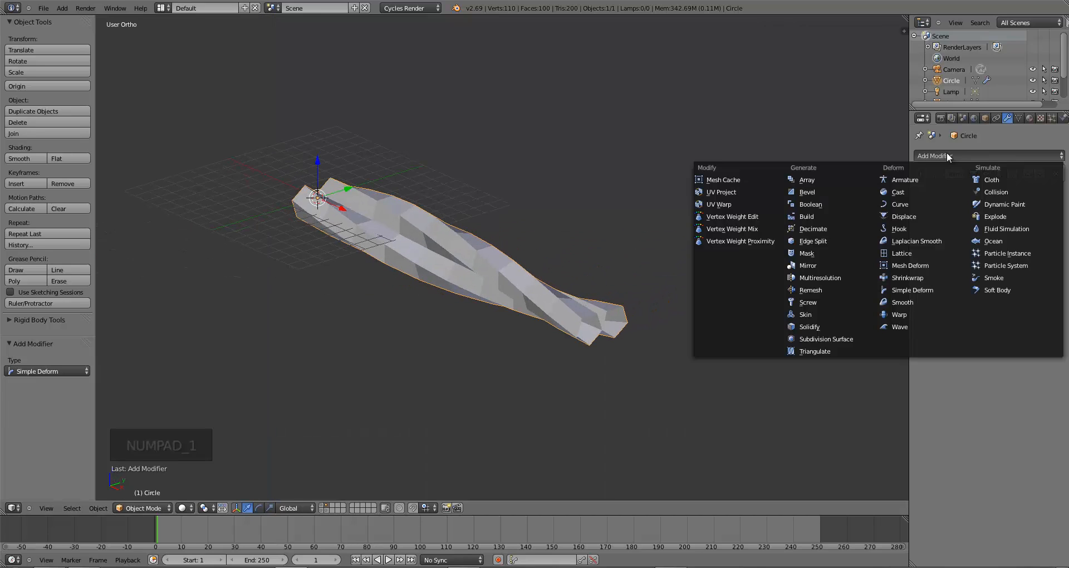
left_click(823, 178)
key("KP_1")
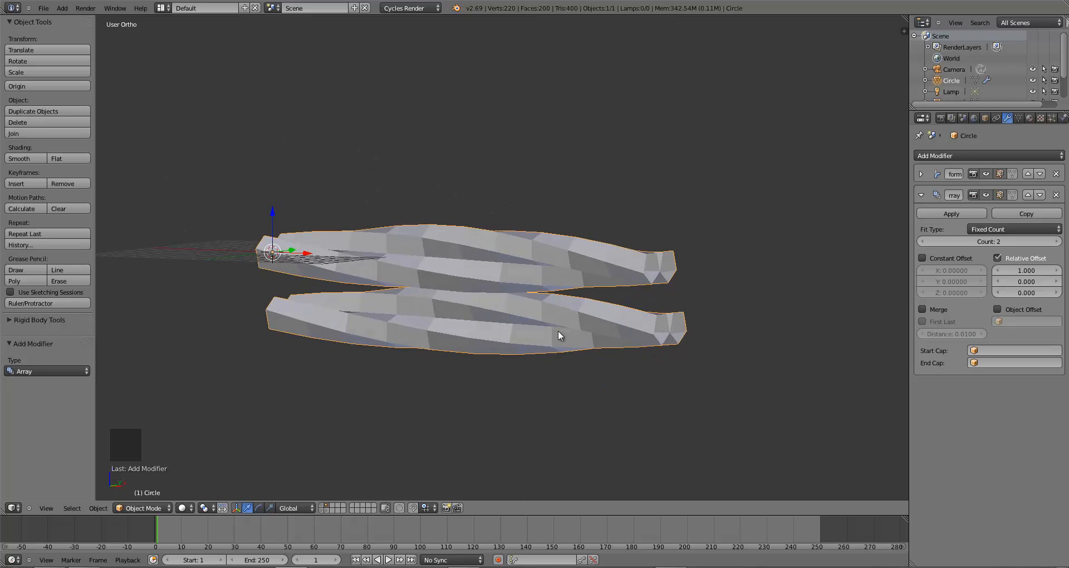
Set the Array modifier's relative offset to 0 on X and 1 on Z
left_click(1020, 272)
key("Return")
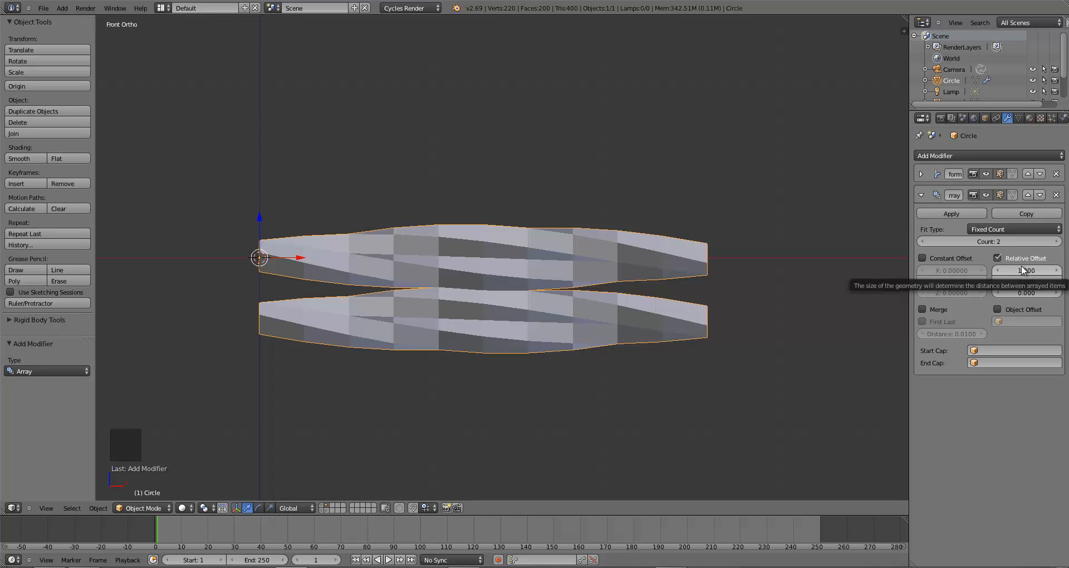
left_click(1021, 272)
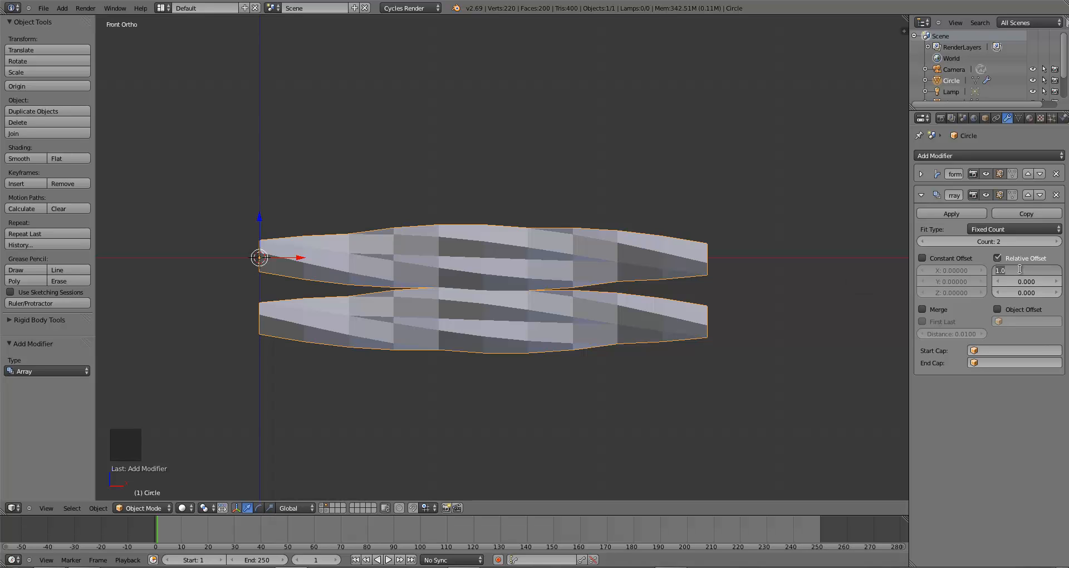
type("0")
key("Return")
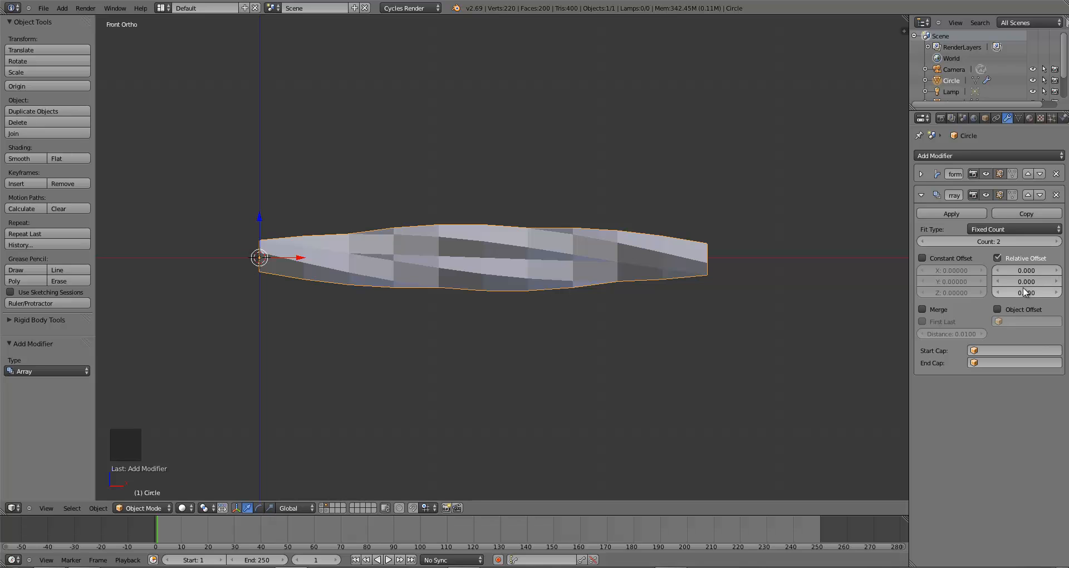
left_click(1022, 288)
type("1")
key("Return")
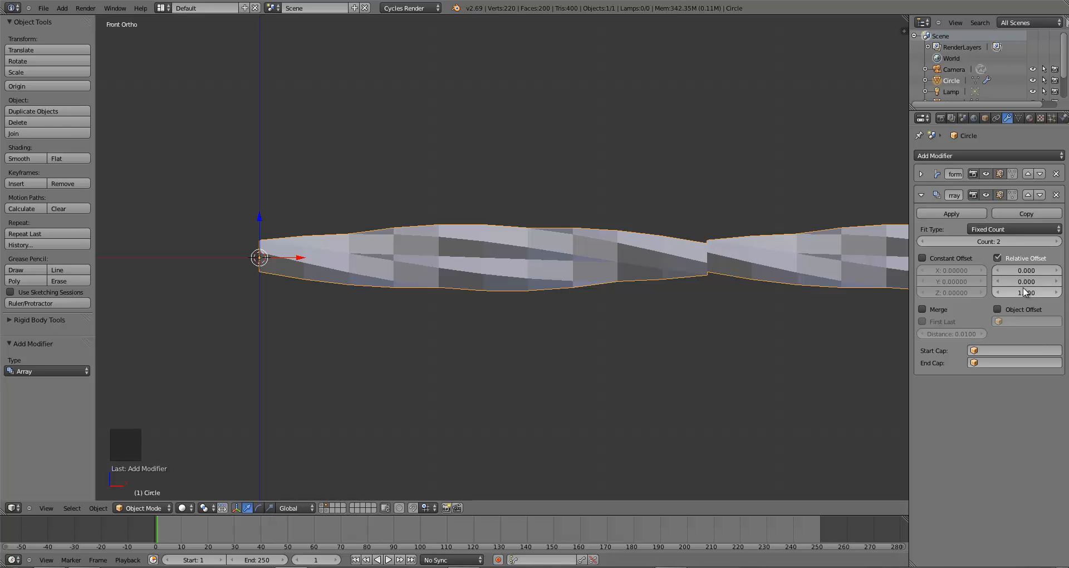
Expand the Simple Deform settings and raise the twist angle to 362°
scroll(625, 296, "down", 2)
middle_click_drag(626, 295, 544, 262)
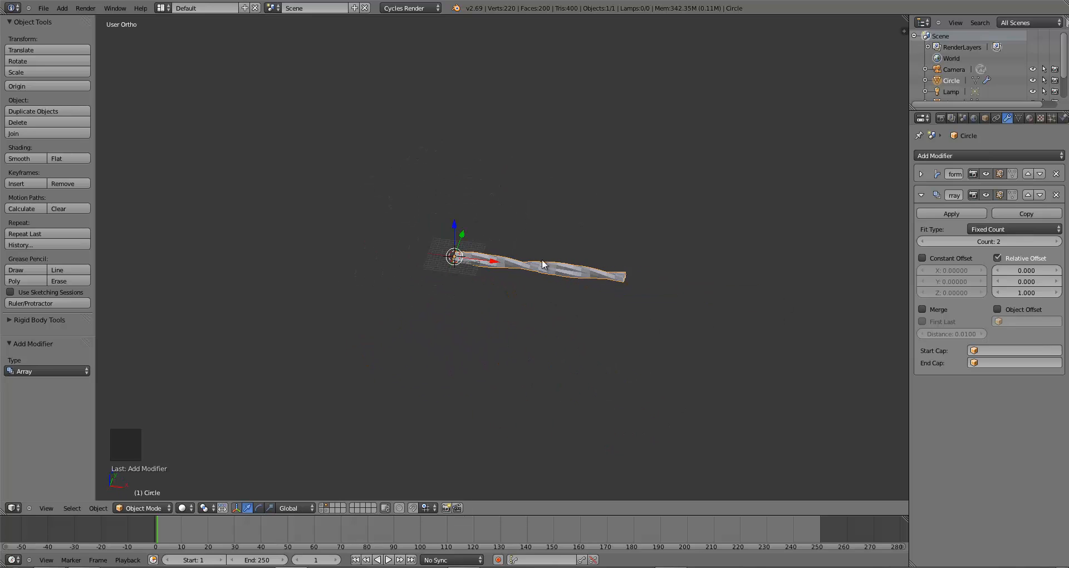
middle_click_drag(900, 285, 664, 288)
scroll(621, 344, "up", 8)
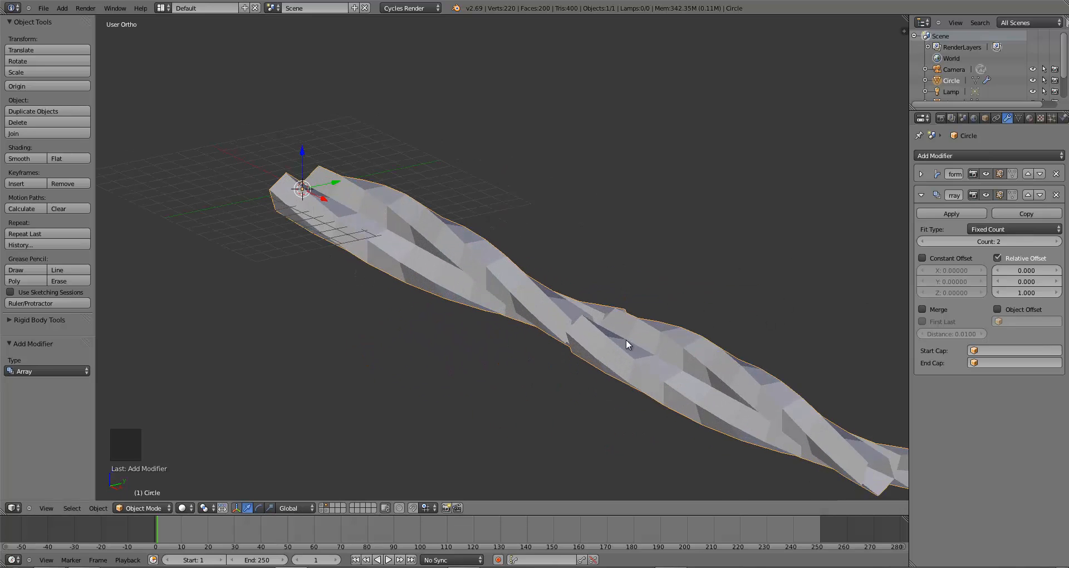
middle_click_drag(626, 339, 654, 341)
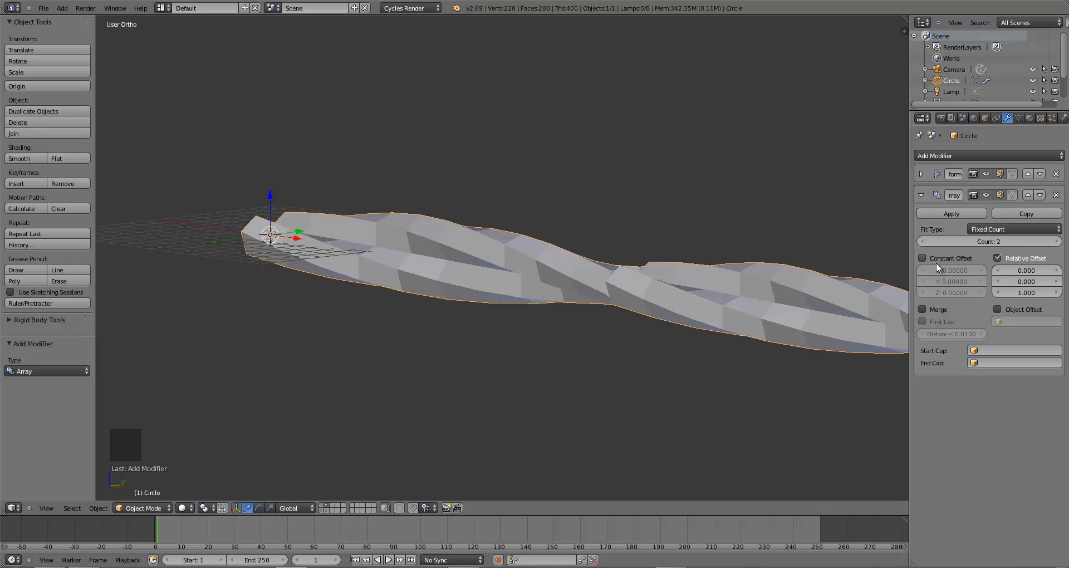
left_click(920, 173)
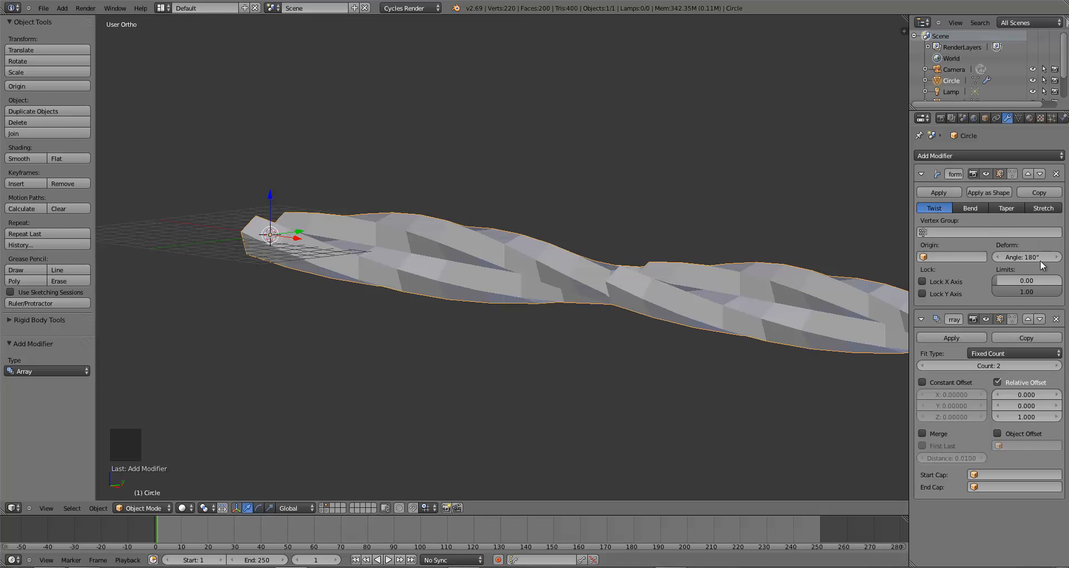
left_click_drag(1027, 255, 66, 129)
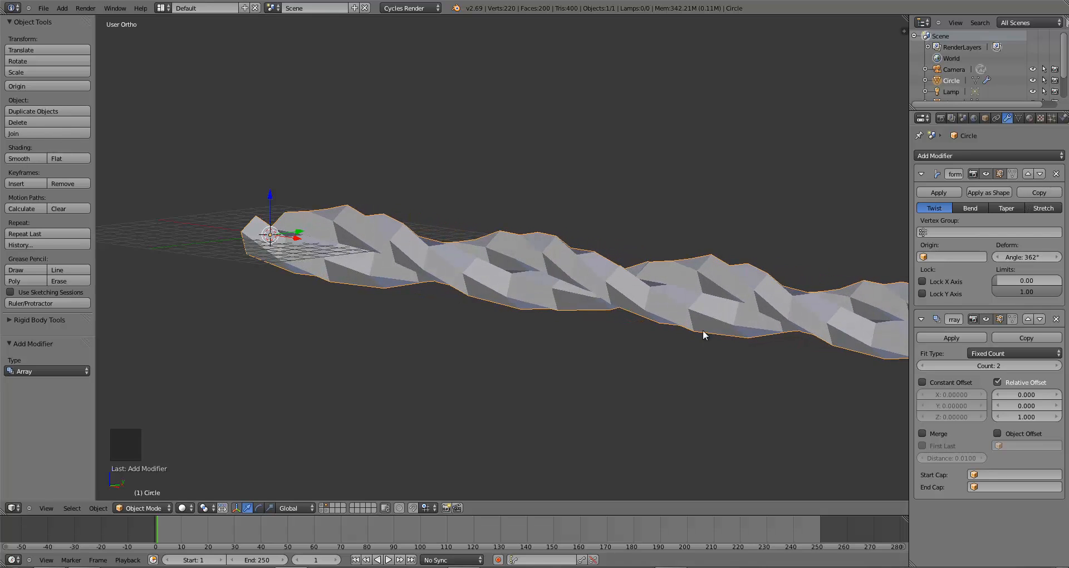
Check the repeated strand from the front and set the Simple Deform twist angle to exactly 360°
middle_click_drag(702, 330, 740, 335)
key("KP_1")
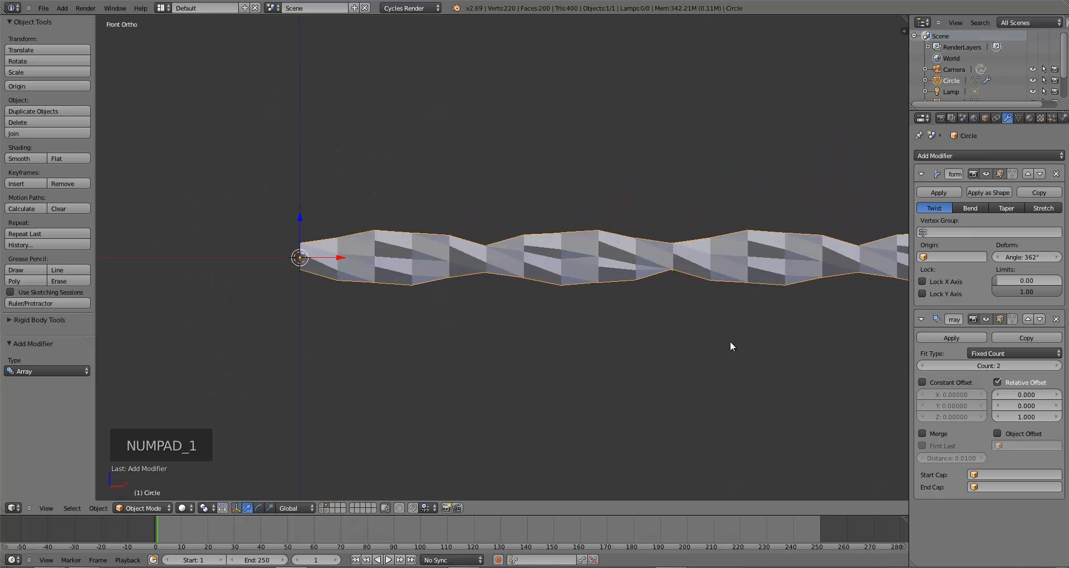
scroll(690, 362, "down", 6)
scroll(645, 381, "down", 7)
scroll(640, 389, "up", 12)
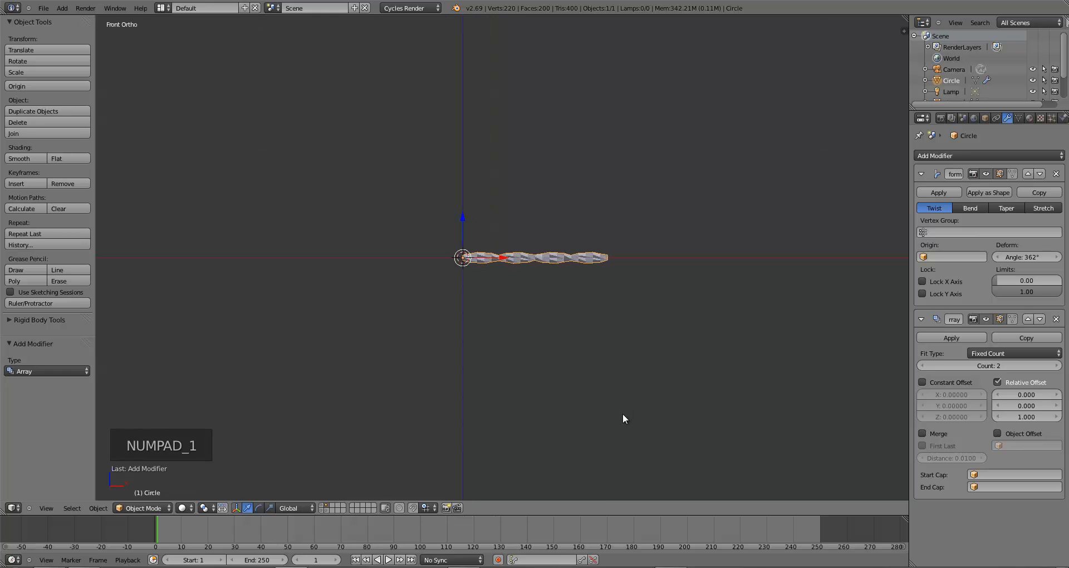
middle_click_drag(623, 415, 623, 384)
middle_click_drag(712, 378, 740, 353)
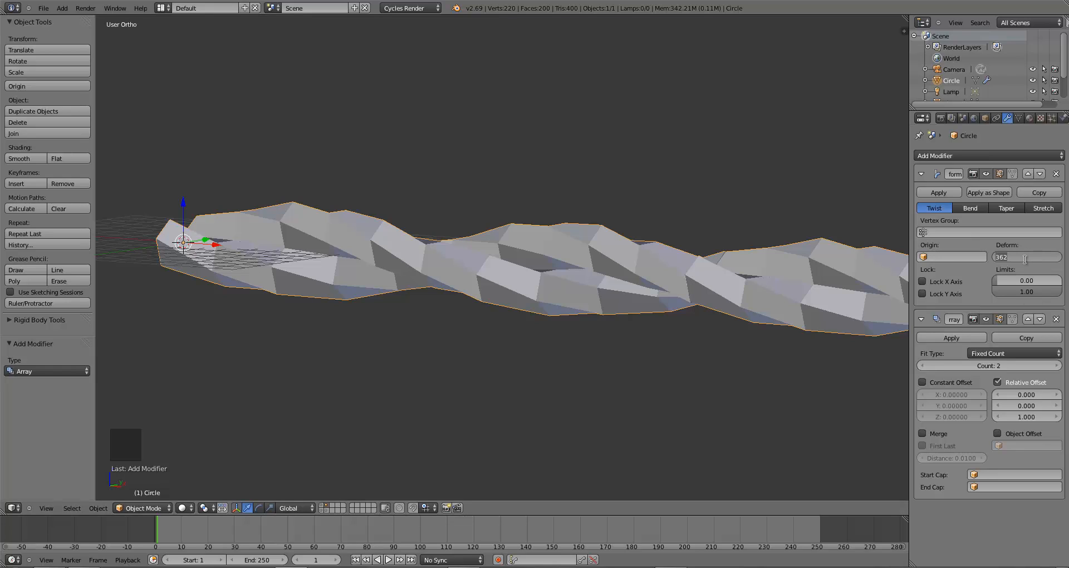
type("3")
key("Return")
Enable Merge in the Array modifier to weld the ends of the repeated twisted segments
middle_click_drag(536, 238, 552, 268)
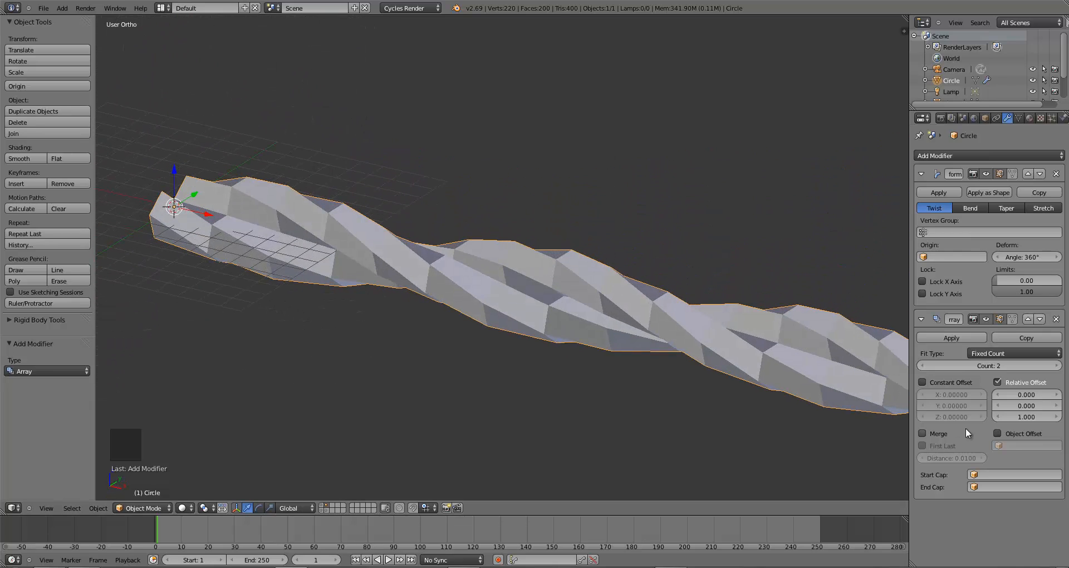
left_click(923, 434)
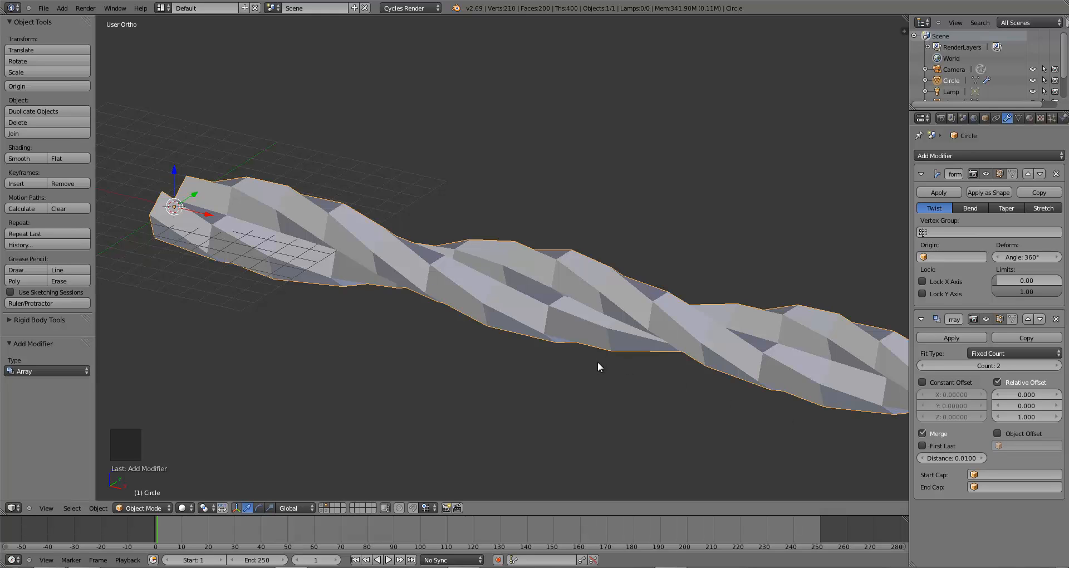
middle_click_drag(596, 362, 633, 370)
scroll(577, 378, "up", 7)
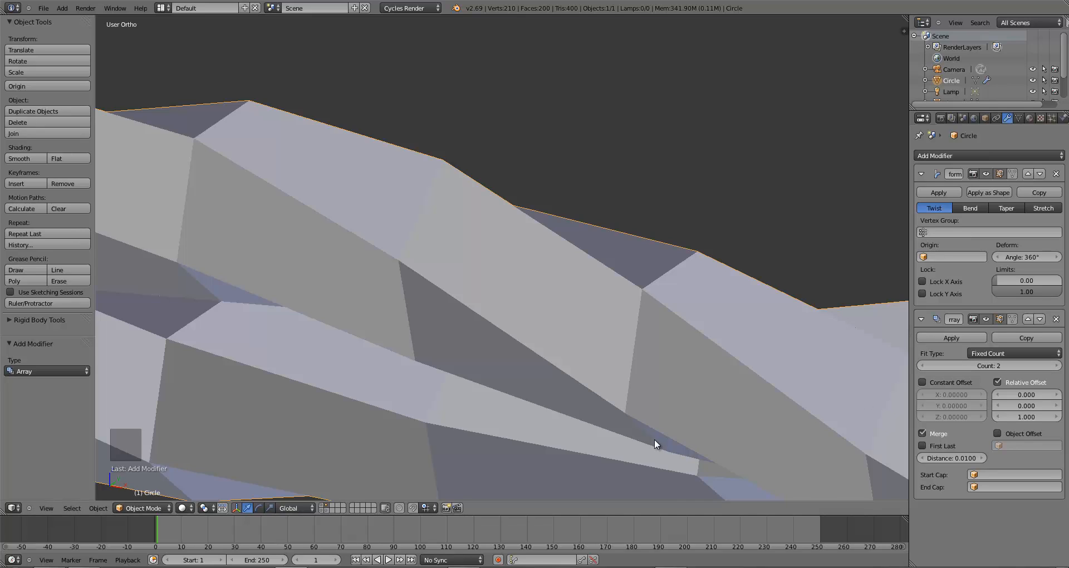
scroll(609, 371, "up", 5)
Examine the seam between the array copies in wireframe, then look over the whole twisted strand in solid shading
key("z")
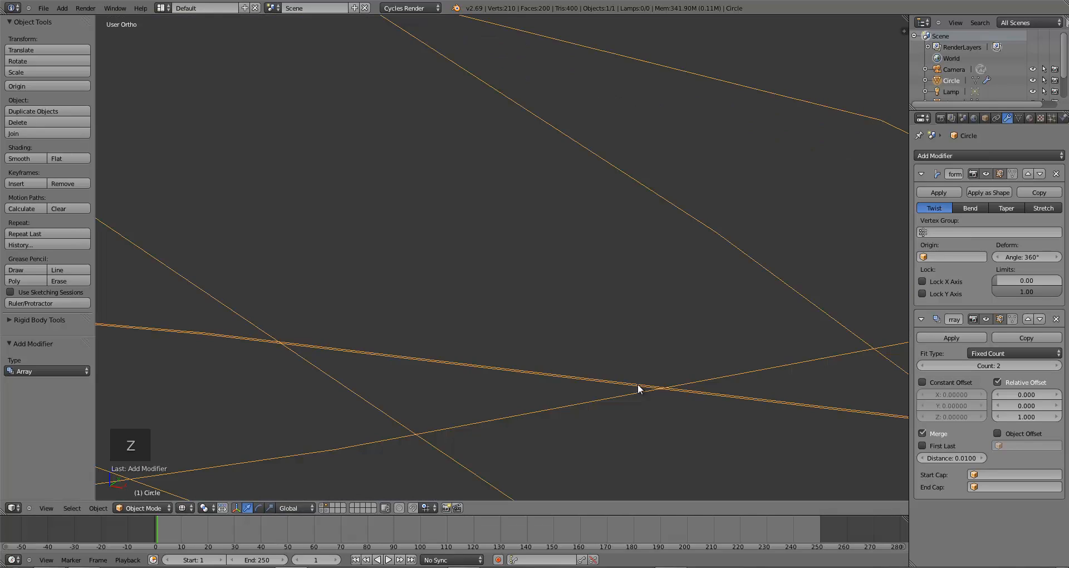
scroll(638, 384, "down", 2)
scroll(638, 383, "down", 4)
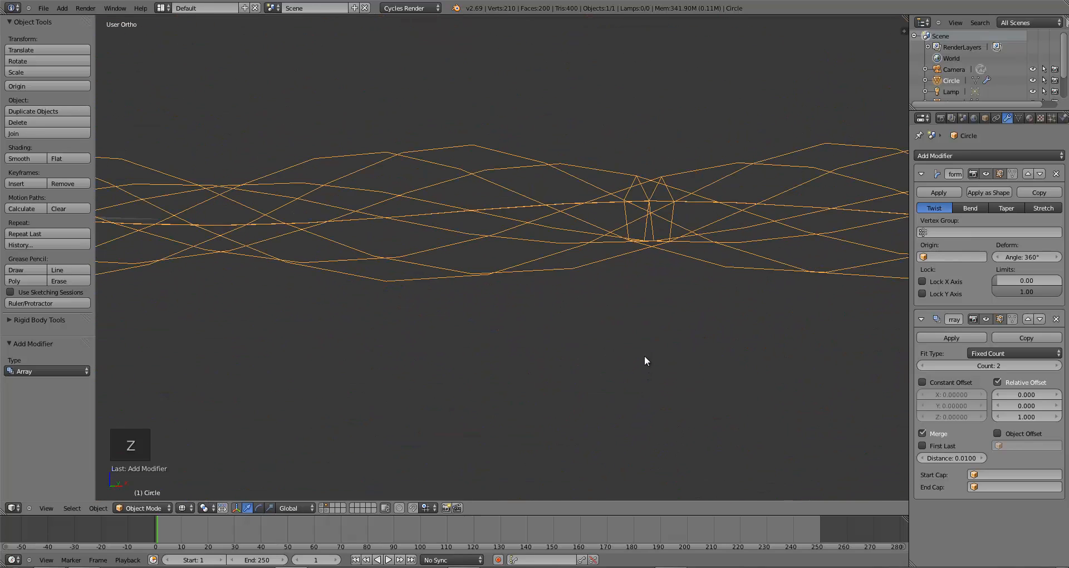
middle_click_drag(644, 358, 635, 377)
key("z")
scroll(577, 350, "up", 2)
scroll(577, 351, "down", 1)
middle_click_drag(578, 351, 591, 349)
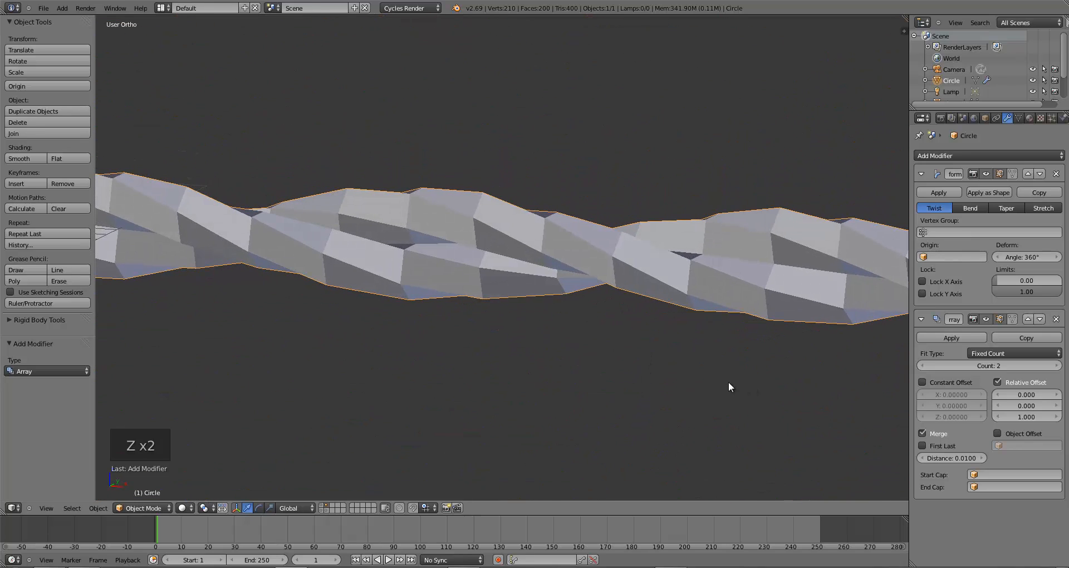
middle_click_drag(729, 382, 782, 402)
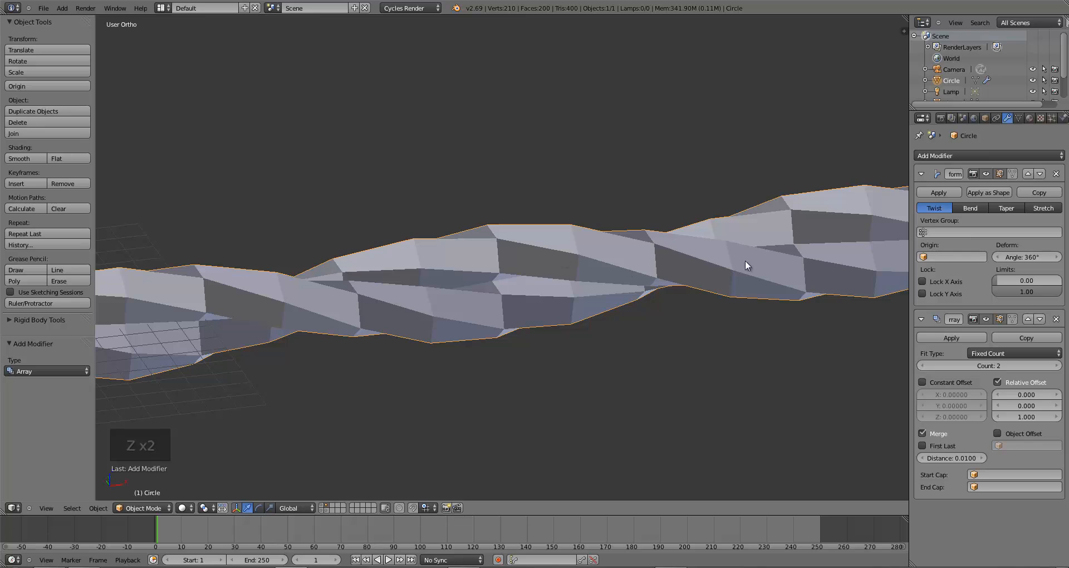
middle_click_drag(677, 256, 582, 276)
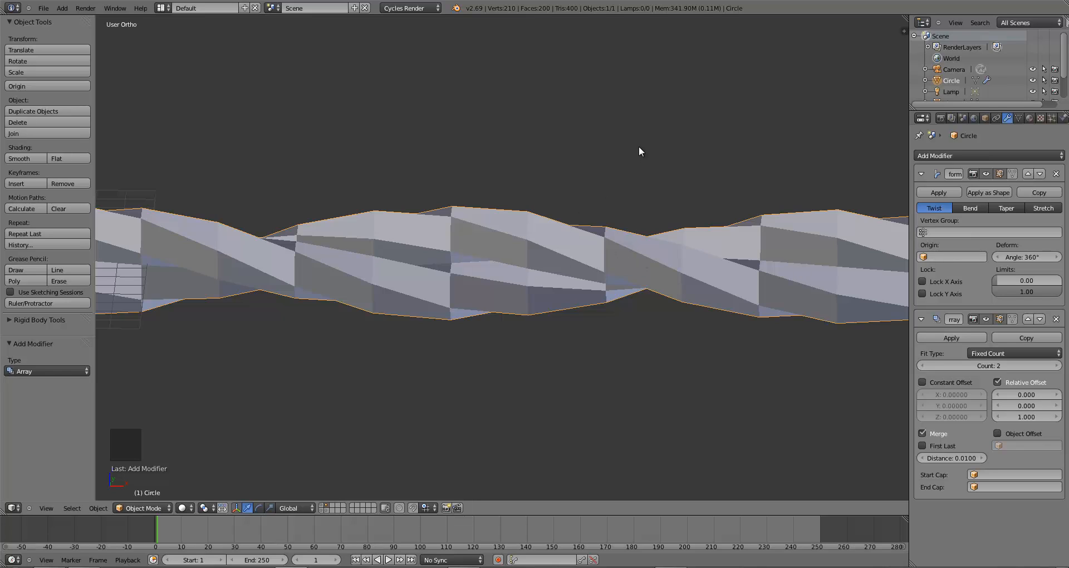
scroll(562, 337, "down", 5)
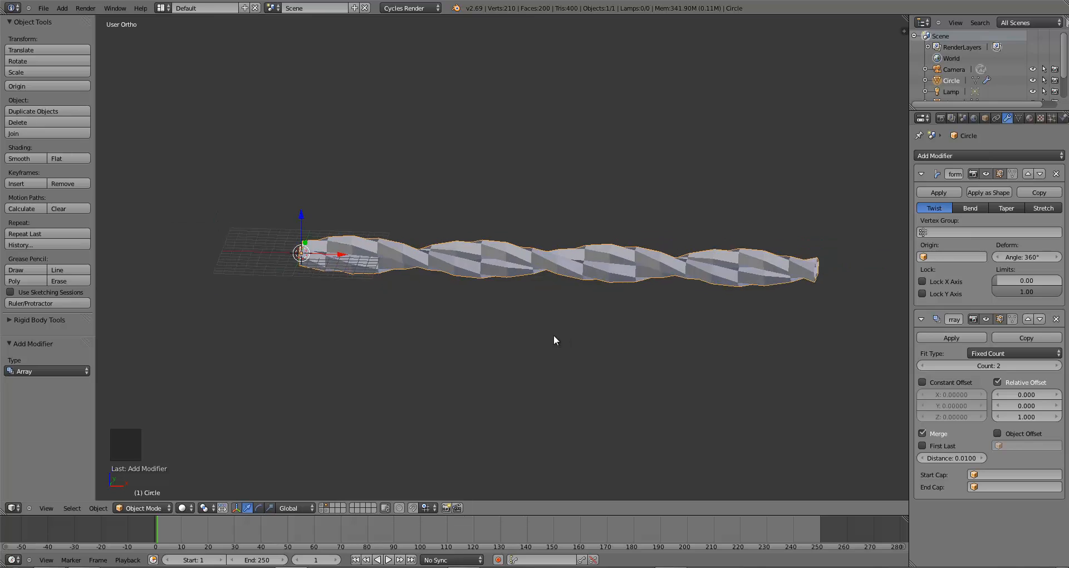
Collapse the settings of both modifiers and apply smooth shading to the twisted wire
middle_click_drag(553, 335, 670, 295)
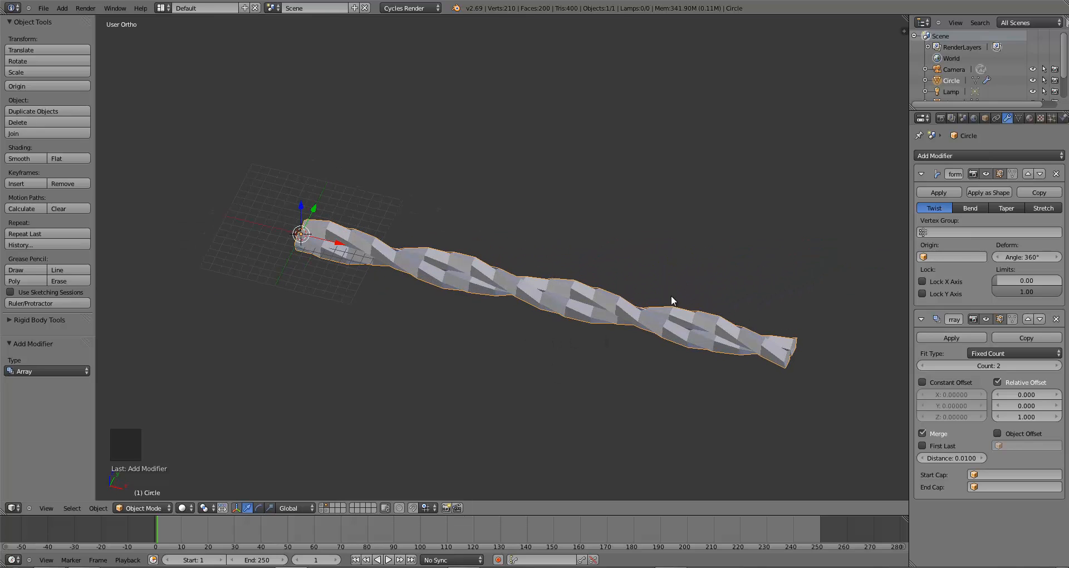
left_click(921, 176)
left_click(921, 195)
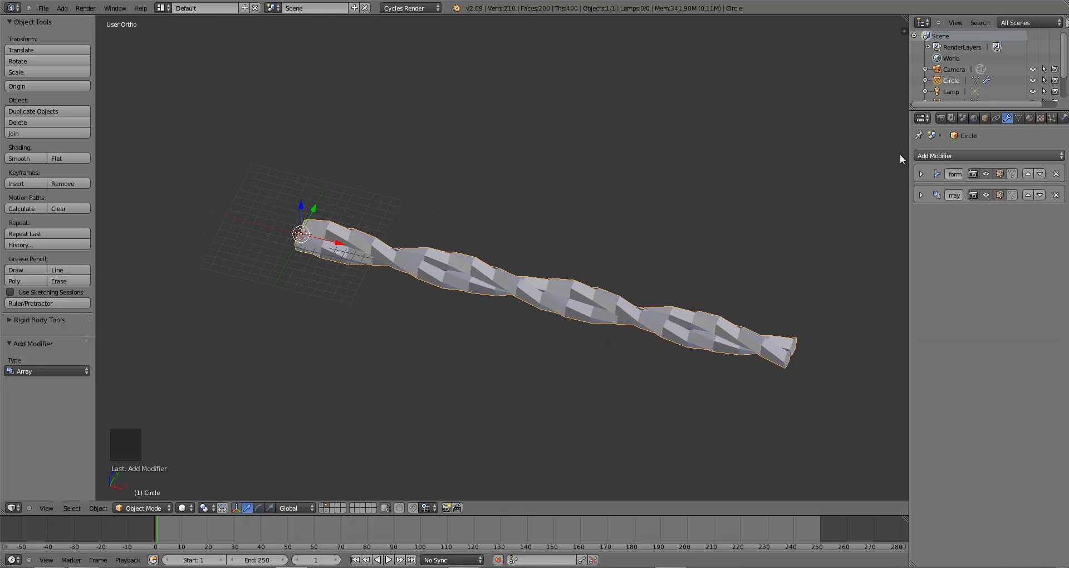
left_click(25, 161)
scroll(370, 349, "down", 4)
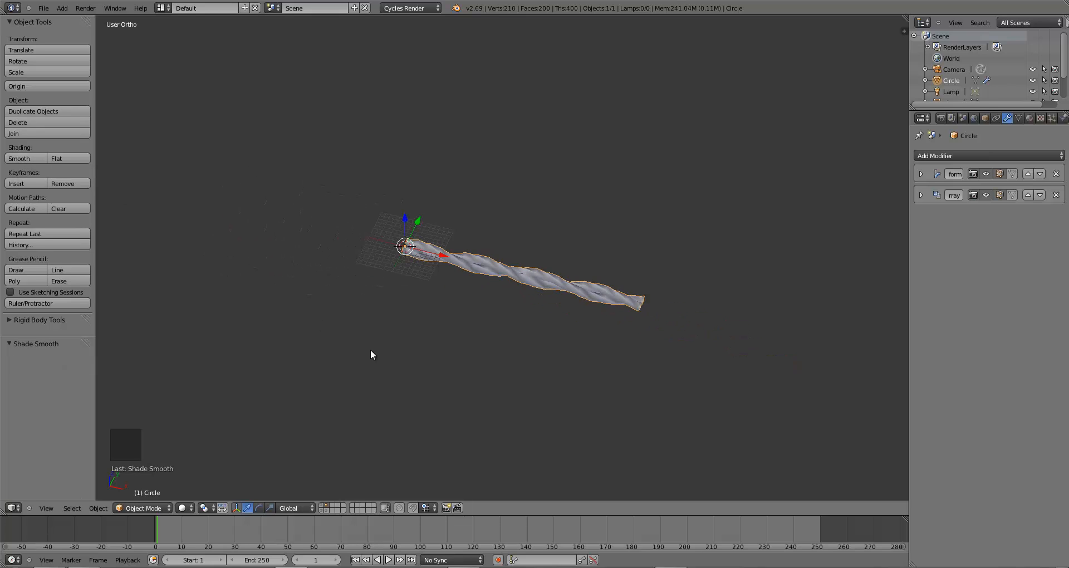
middle_click_drag(370, 350, 443, 321)
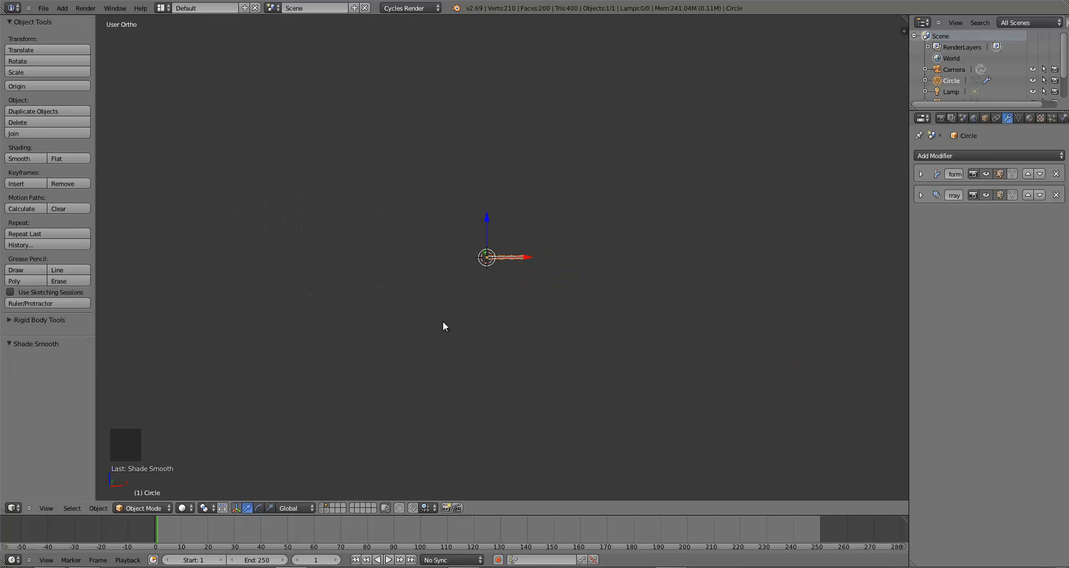
scroll(443, 322, "up", 12)
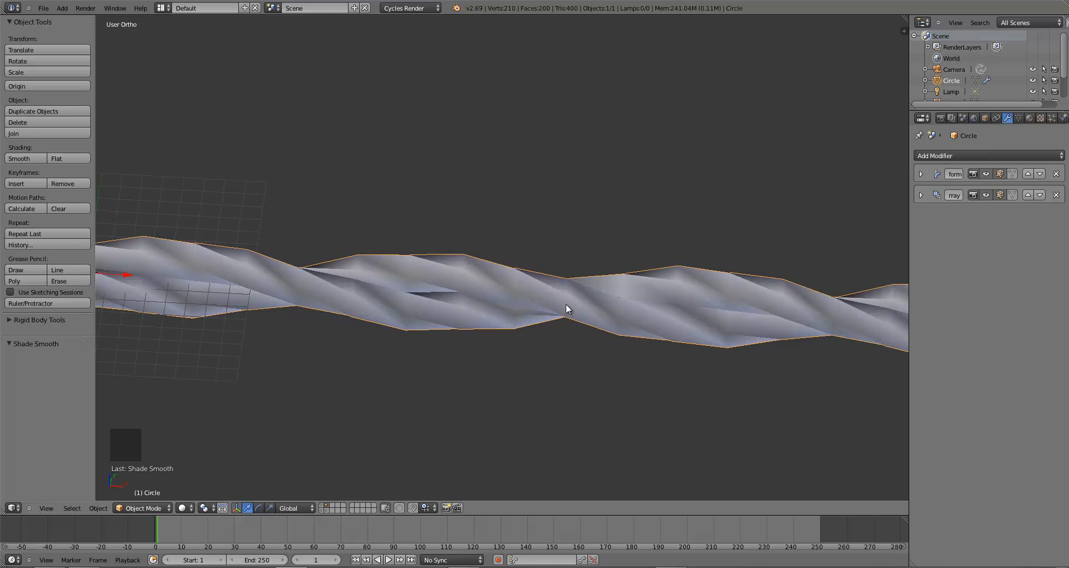
scroll(566, 303, "down", 3)
middle_click_drag(549, 350, 561, 322)
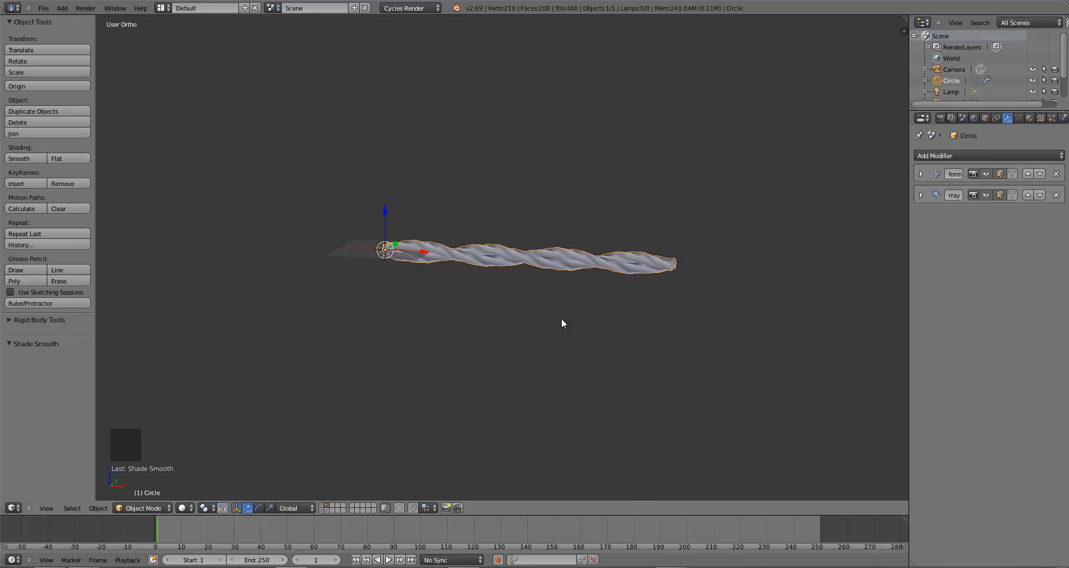
Move the twisted wire to the first layer and show that layer with the spiral curve in front view
left_click(323, 505)
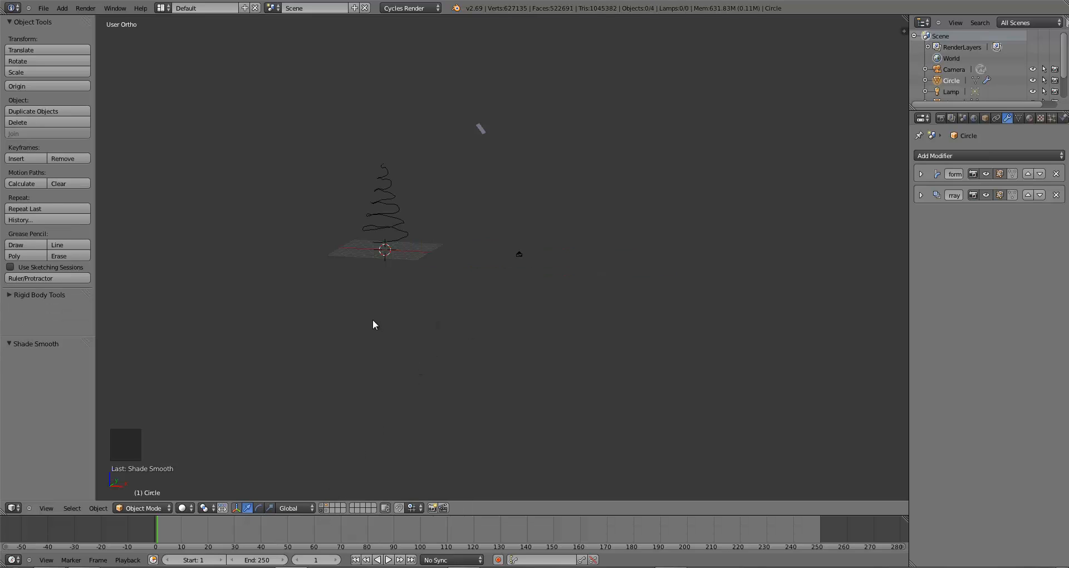
middle_click_drag(373, 320, 429, 350)
key("KP_1")
scroll(428, 352, "up", 6)
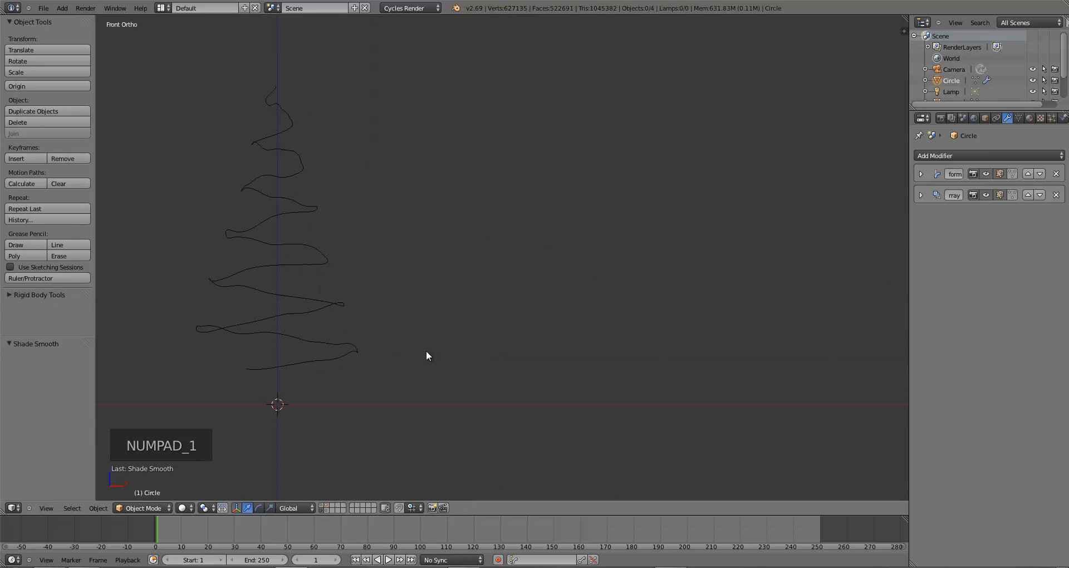
left_click(323, 506)
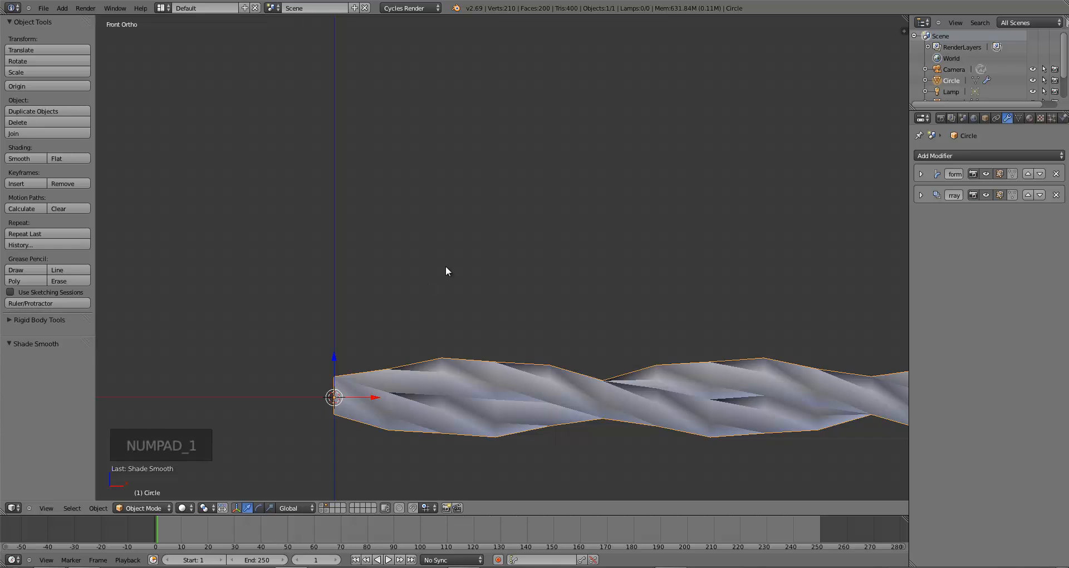
key("n")
key("n")
key("m")
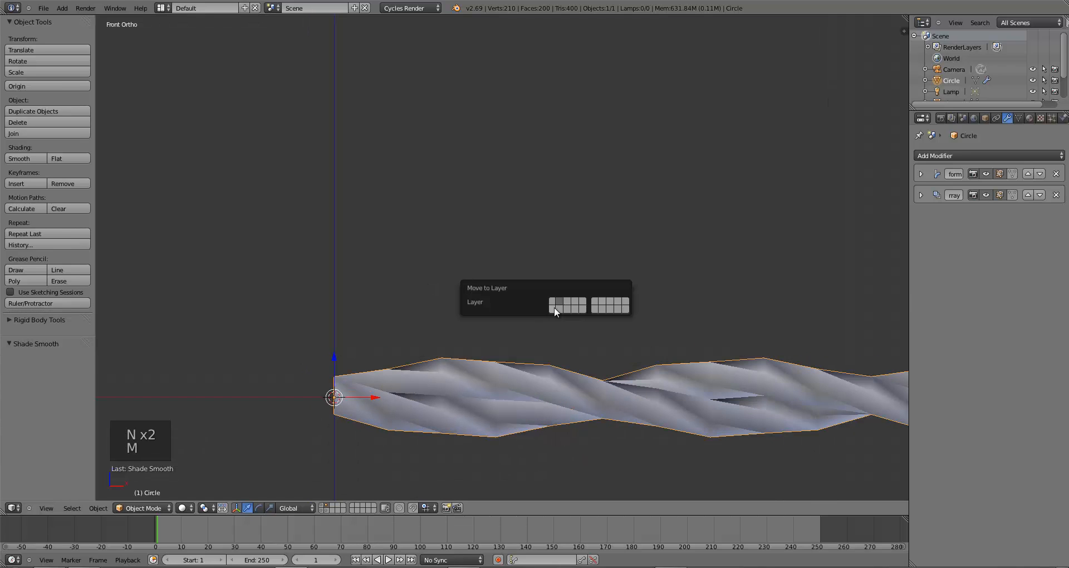
left_click(554, 309)
left_click(321, 506)
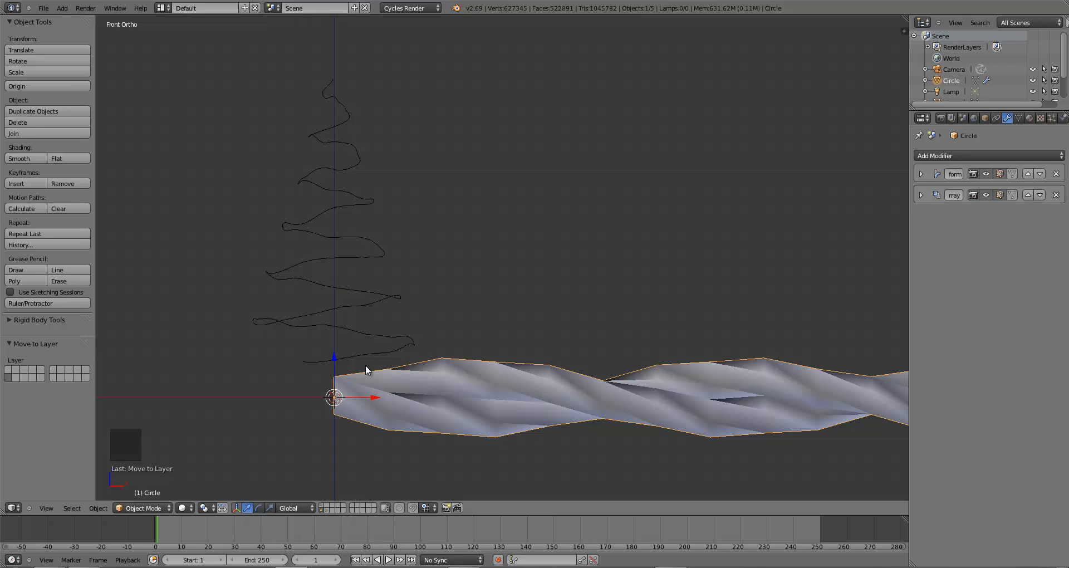
Scale the twisted wire down by about 0.172 and again by about 0.146, and save over christmas-tree-tutorial_2.blend
middle_click_drag(446, 379, 453, 360, "shift")
key("s")
left_click(393, 385)
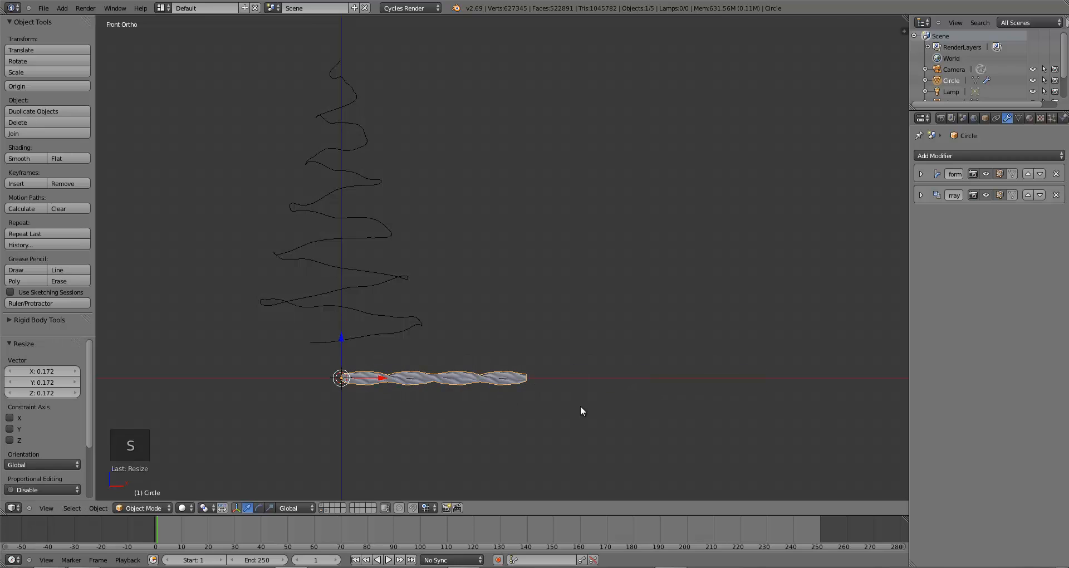
key("s")
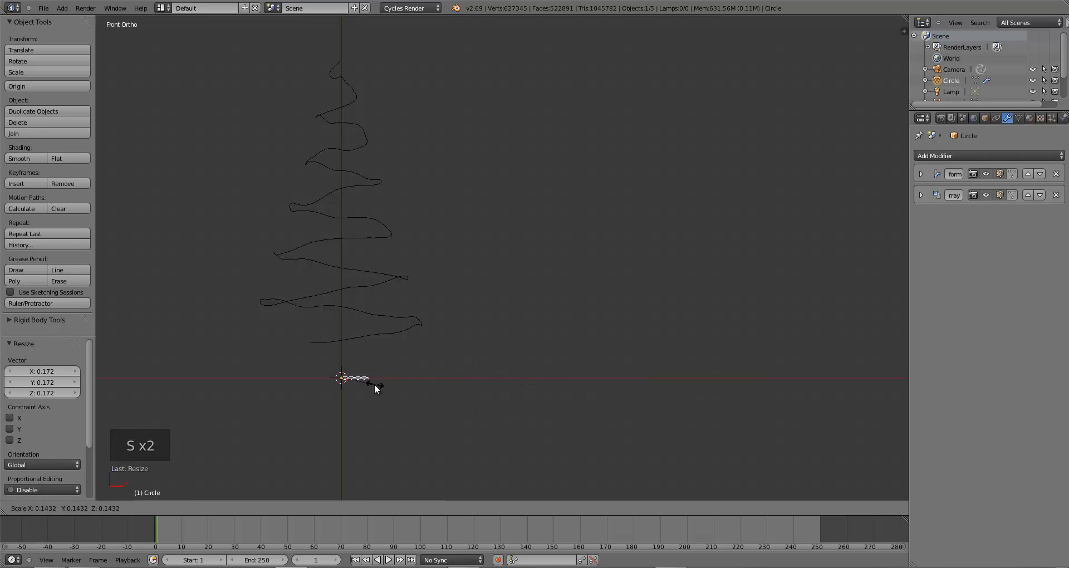
left_click(376, 382)
key("ctrl+s")
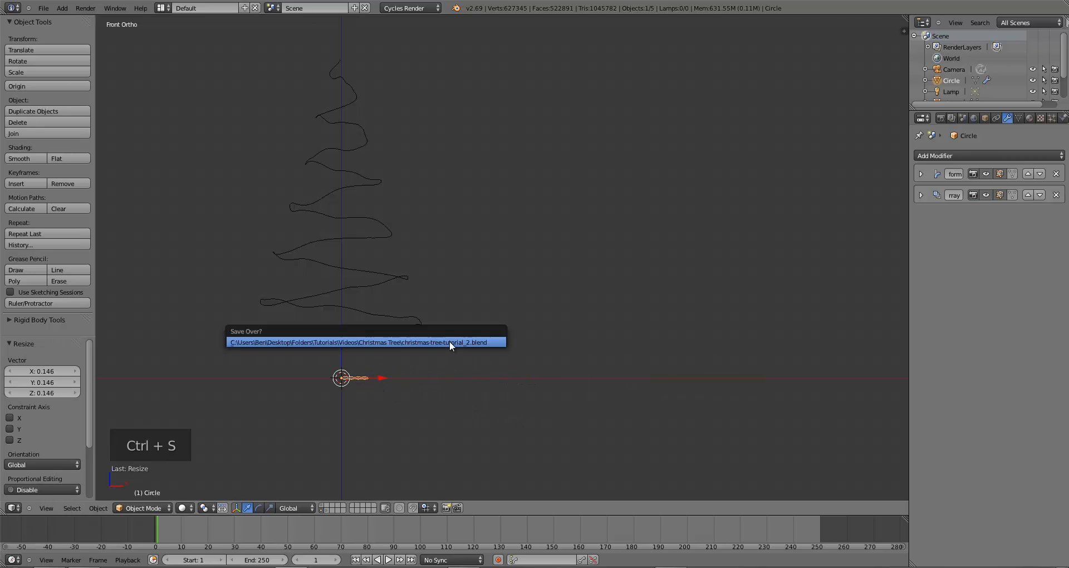
left_click(450, 340)
Snap the 3D cursor to the end point at the base of the spiral curve
middle_click_drag(404, 372, 471, 363, "shift")
right_click(401, 332)
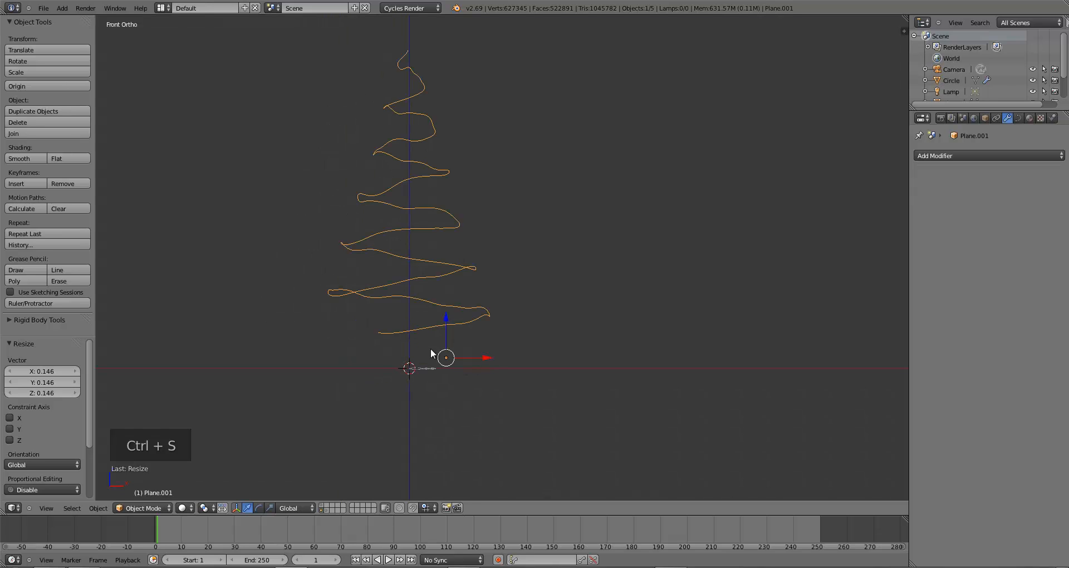
scroll(465, 361, "up", 4)
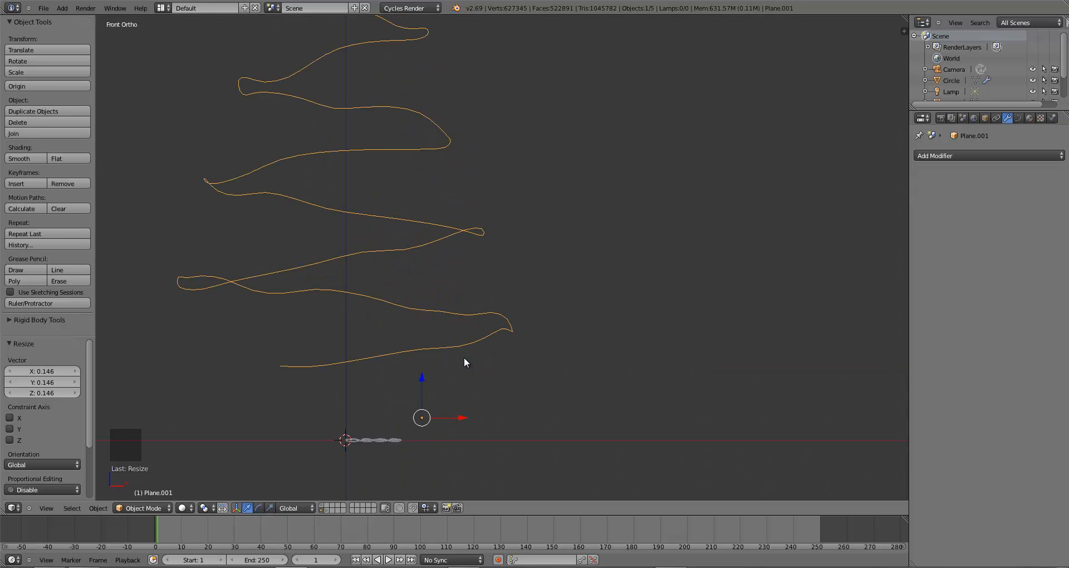
middle_click_drag(466, 361, 534, 248)
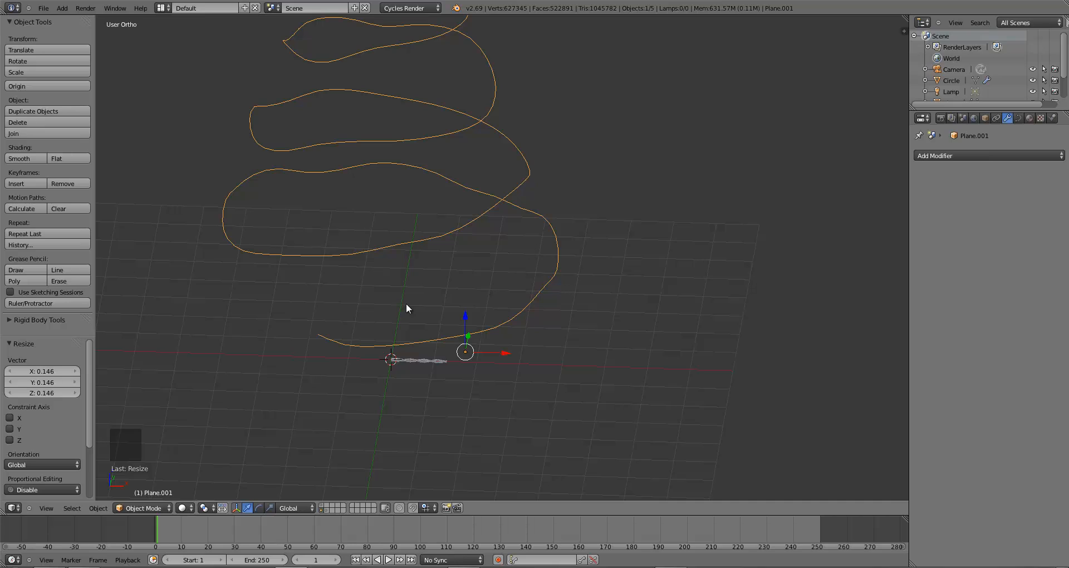
key("Tab")
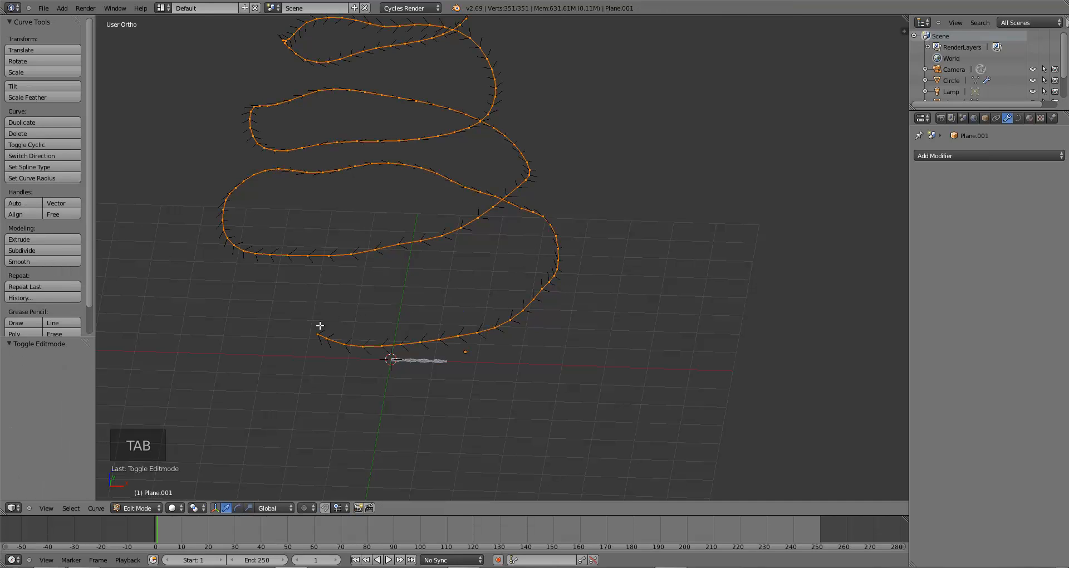
right_click(315, 333)
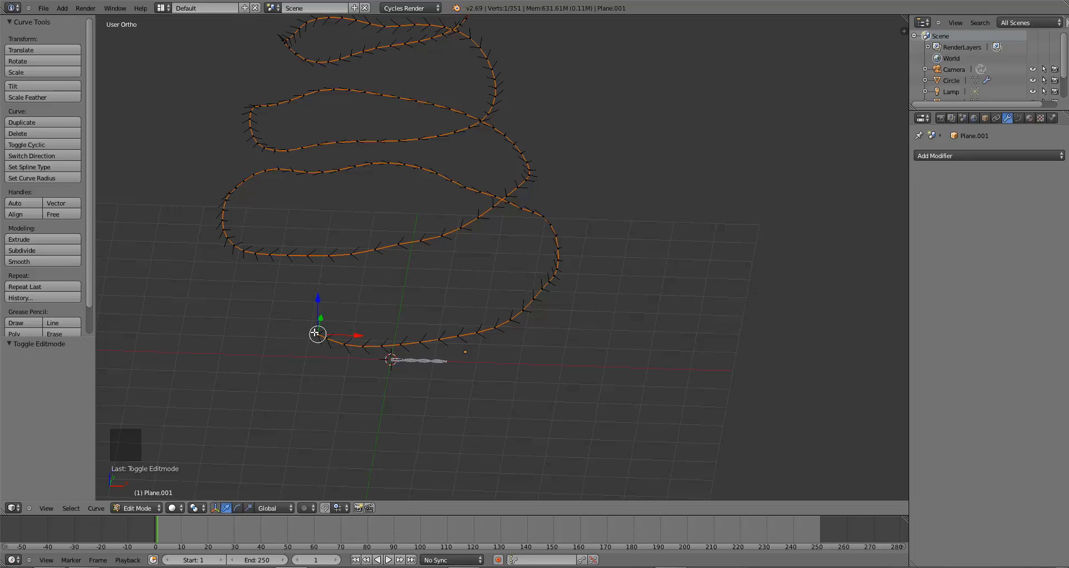
key("shift+s")
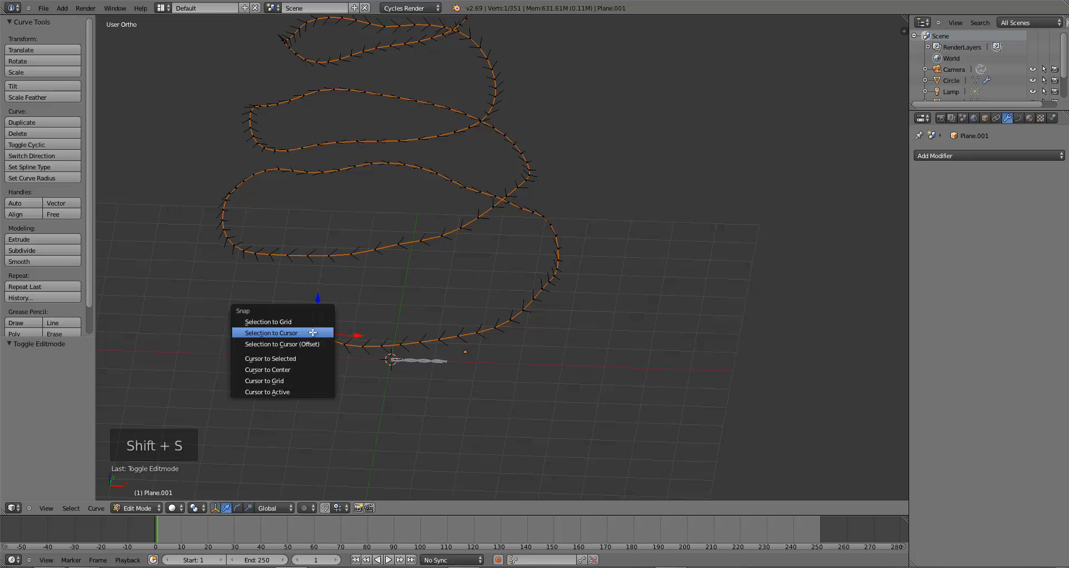
left_click(328, 359)
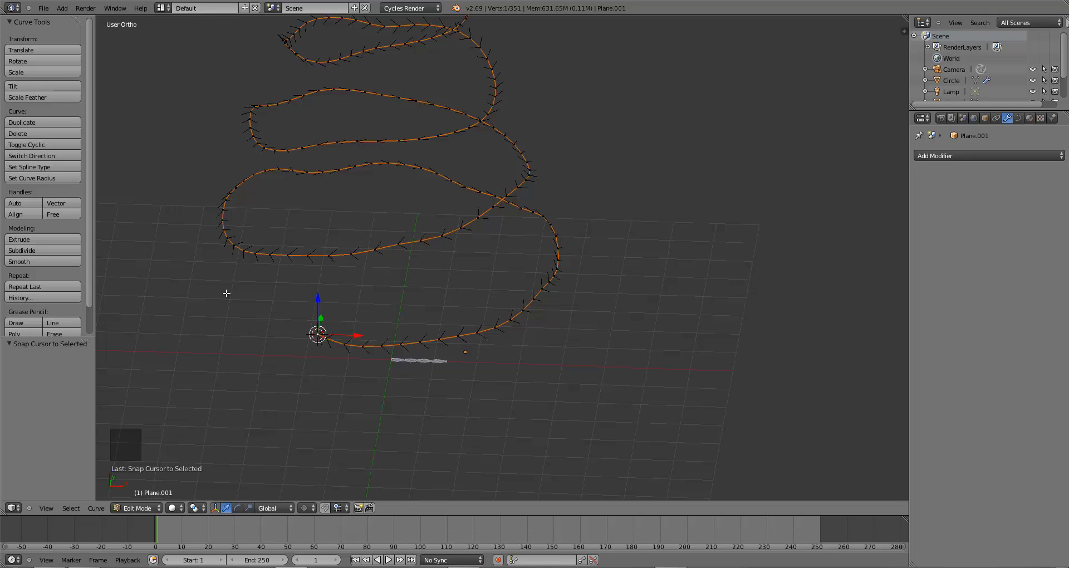
key("Tab")
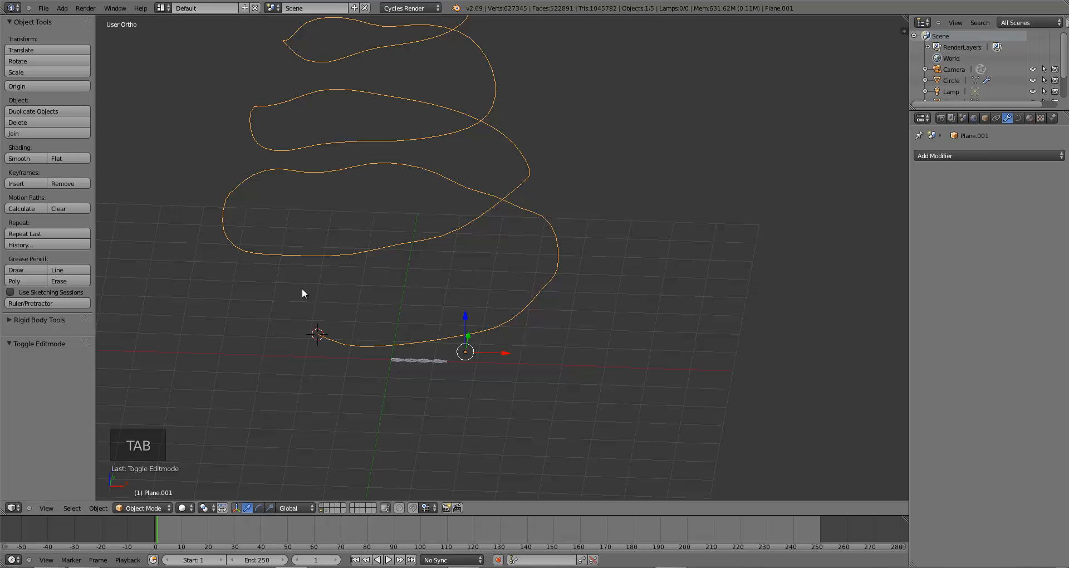
Set the spiral curve's origin to the 3D cursor and snap the cursor back to the scene center
key("ctrl+alt+shift+c")
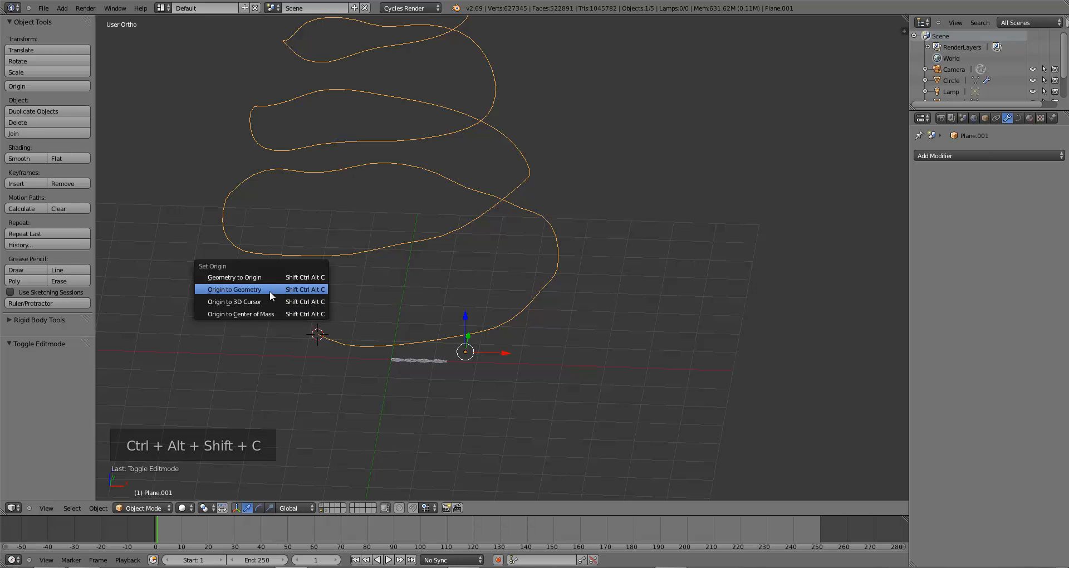
left_click(258, 299)
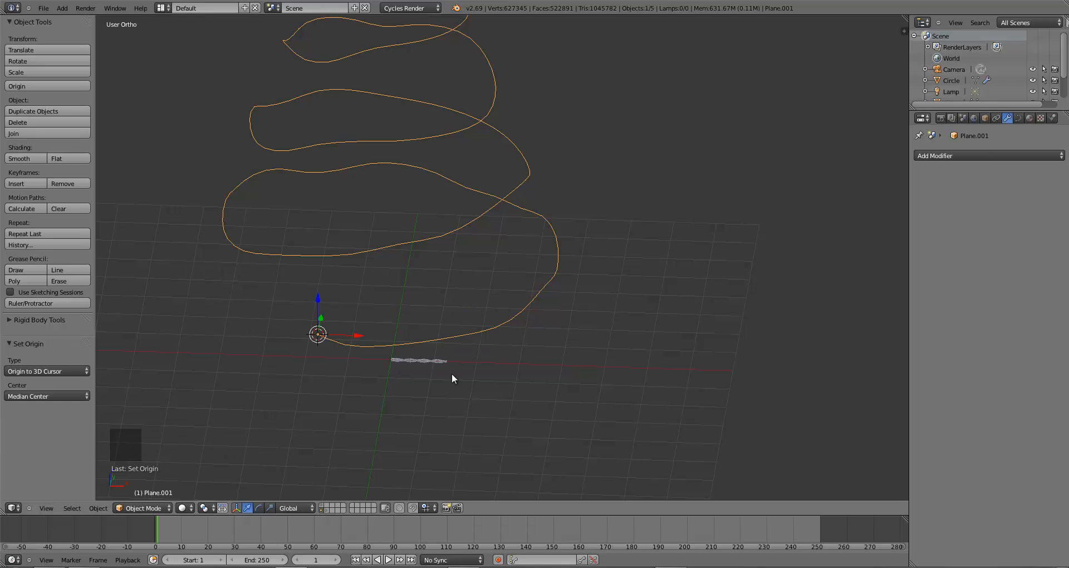
middle_click_drag(452, 373, 395, 305)
key("shift+s")
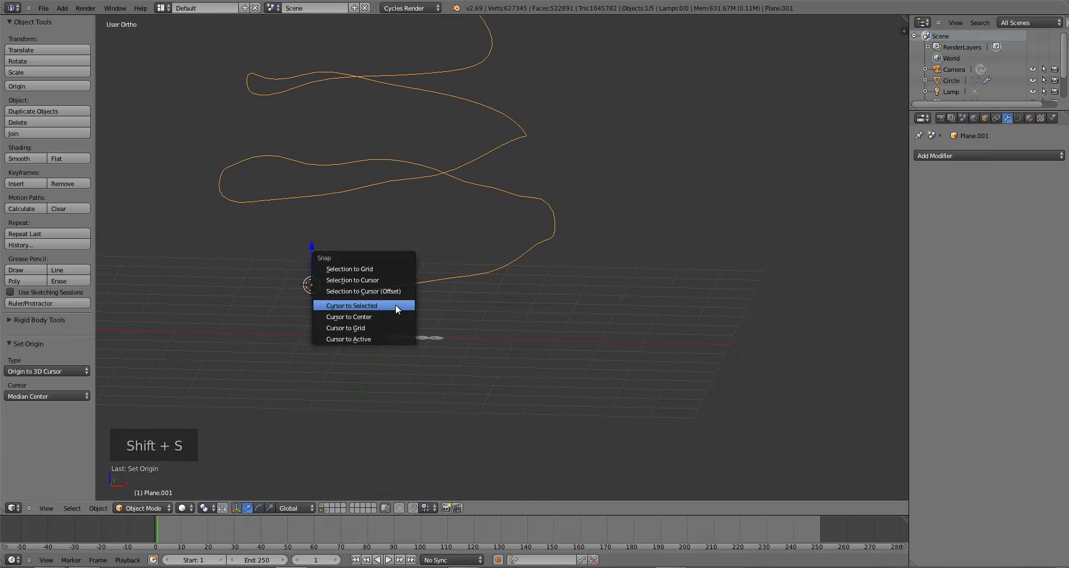
left_click(376, 315)
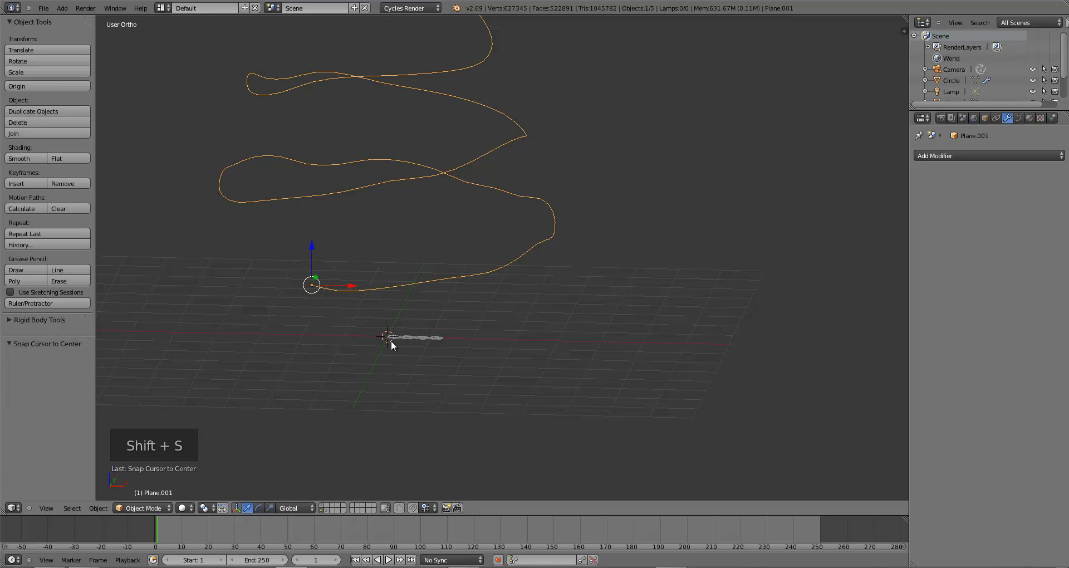
key("KP_1")
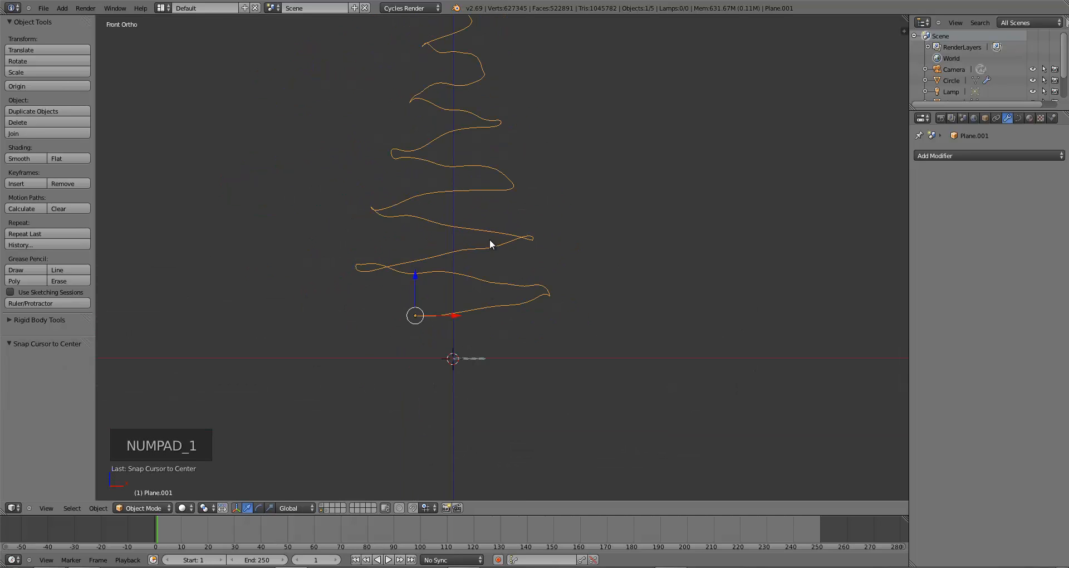
middle_click_drag(489, 238, 476, 341, "shift")
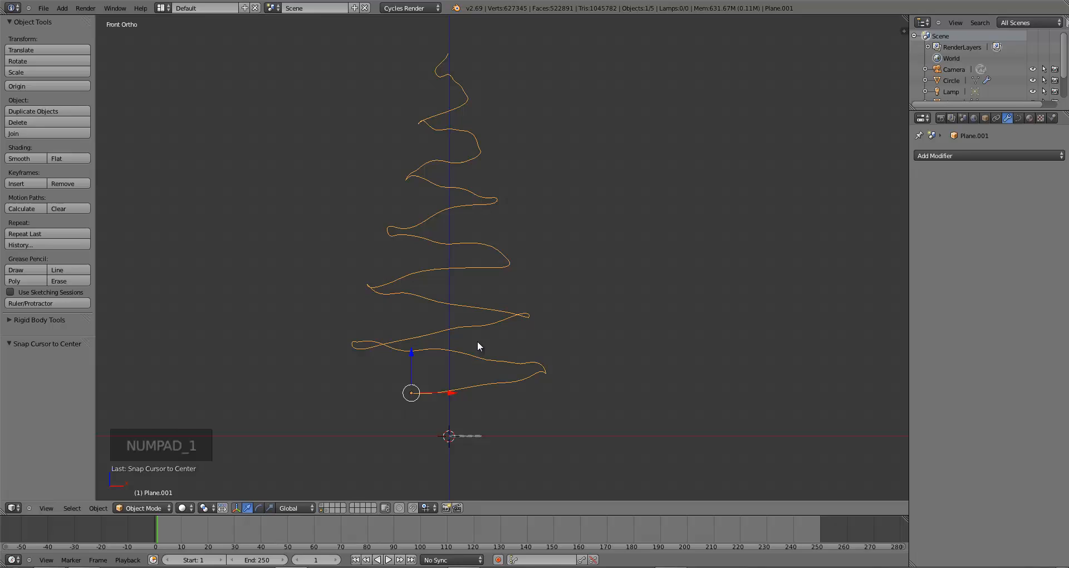
right_click(462, 436)
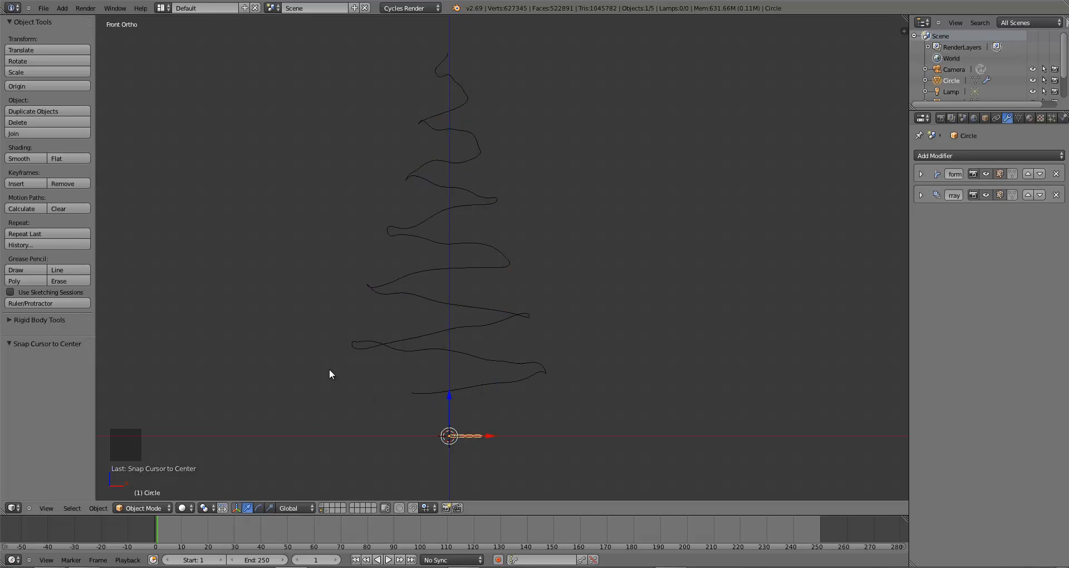
middle_click_drag(529, 336, 524, 329, "shift")
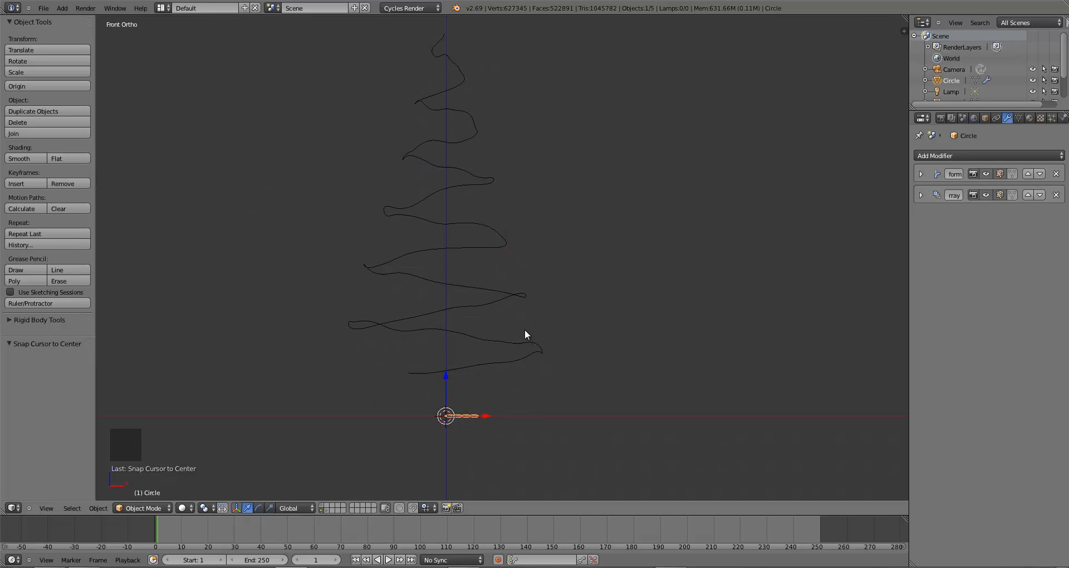
key("KP_7")
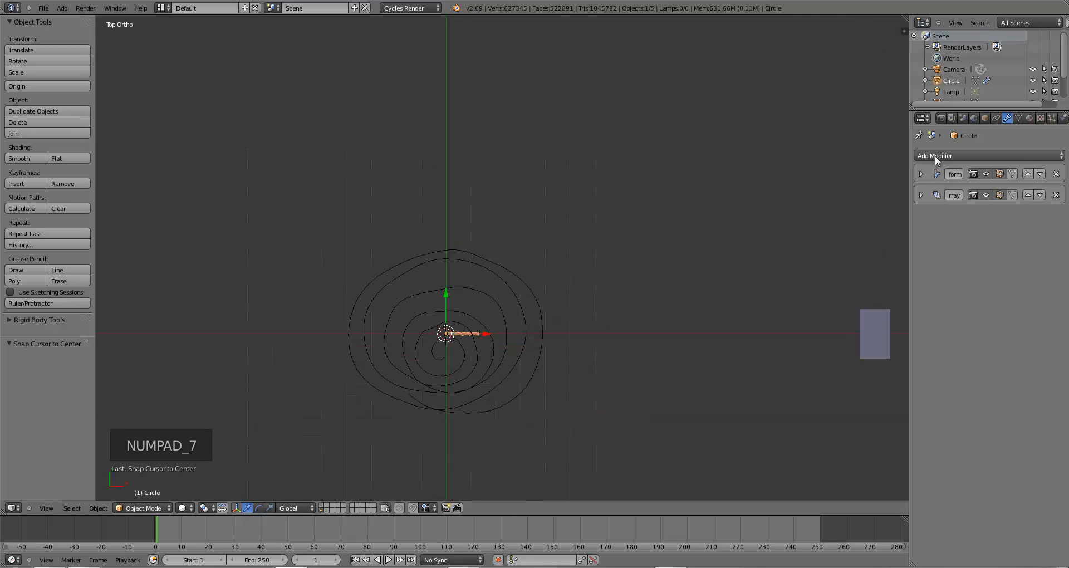
Rename the spiral curve object as LightCurve
right_click(417, 297)
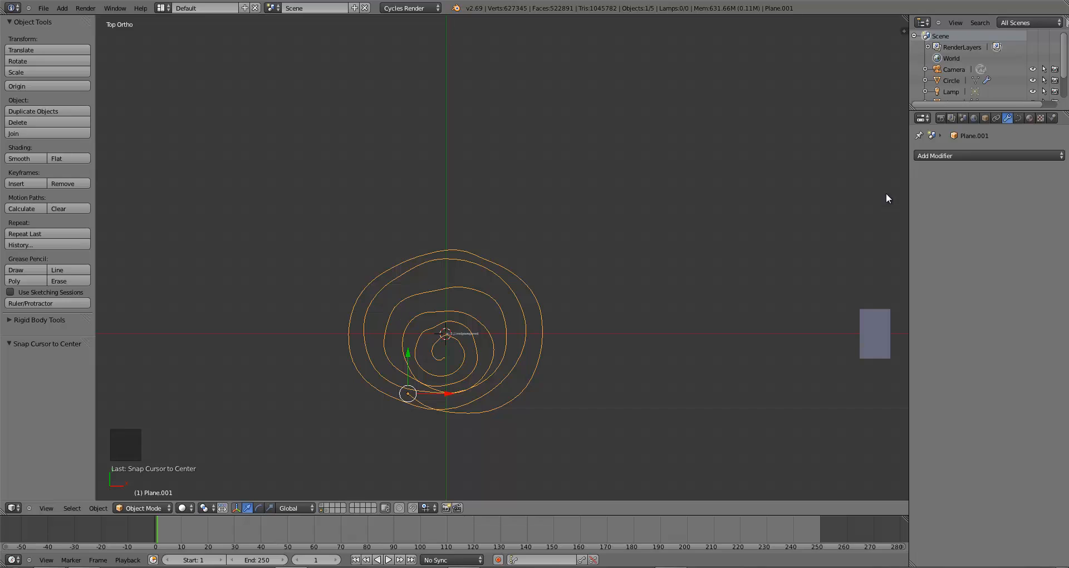
left_click(986, 119)
left_click(961, 155)
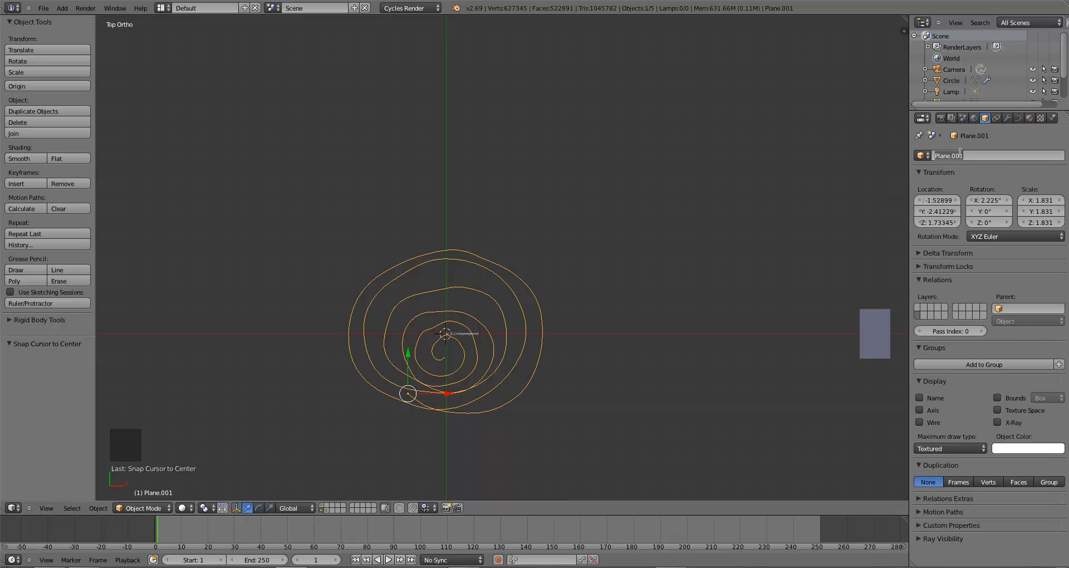
type("Light")
key("BackSpace")
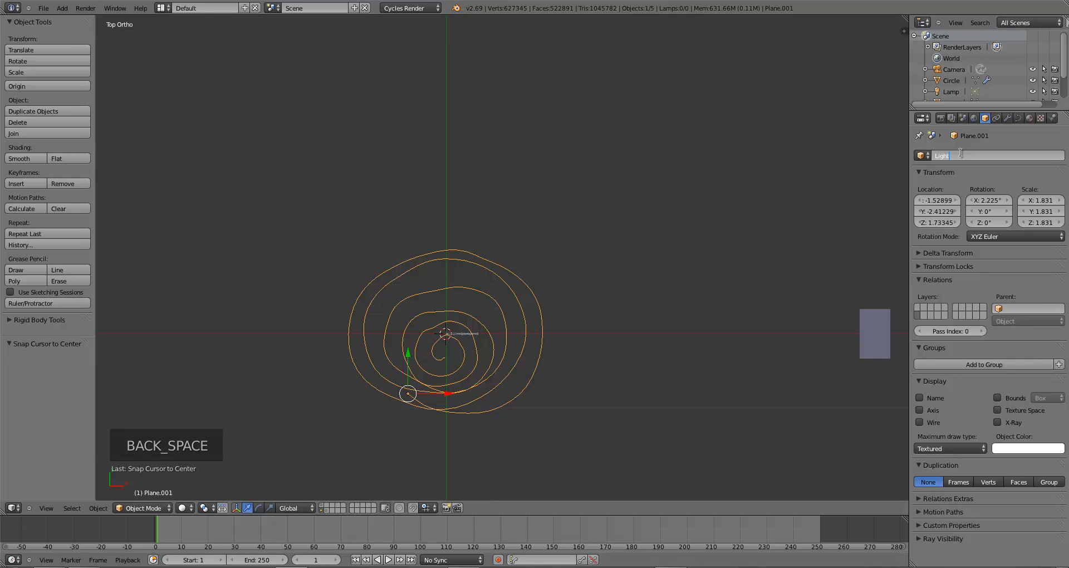
key("BackSpace")
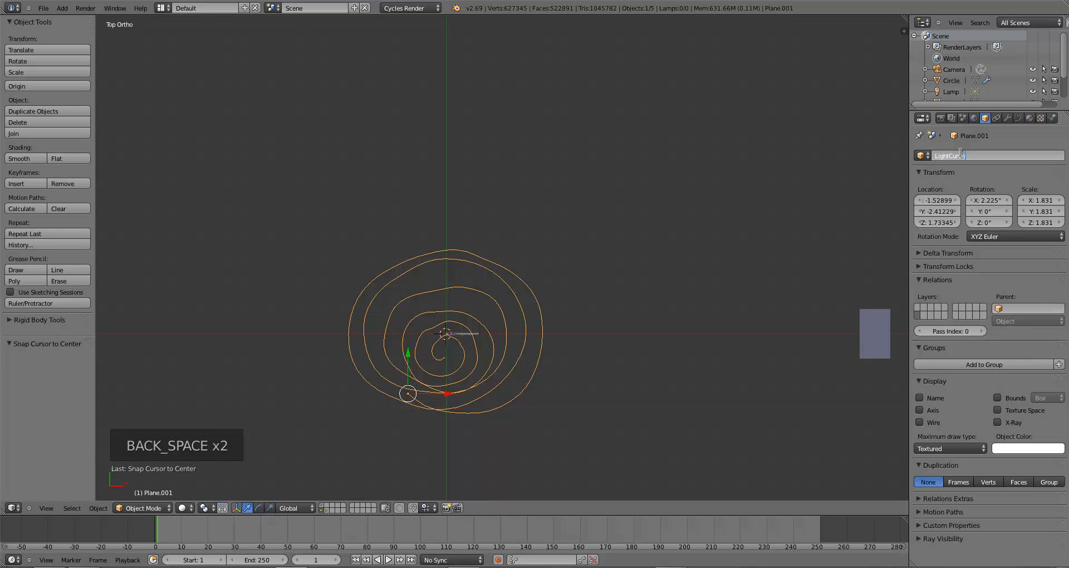
key("Return")
key("Return")
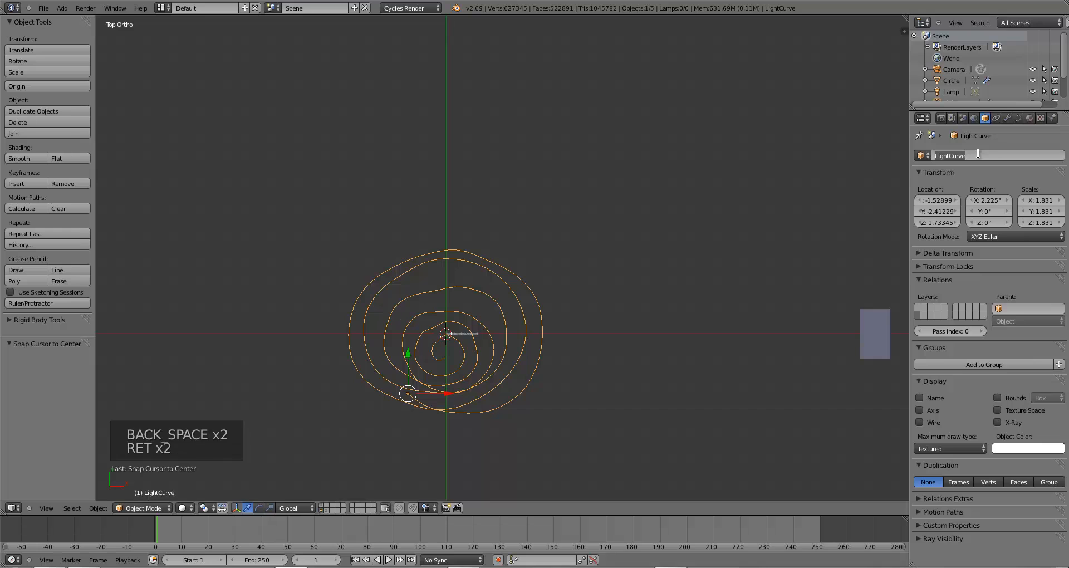
Add a Curve modifier to the twisted wire and set LightCurve as its deforming object
middle_click_drag(463, 382, 464, 334)
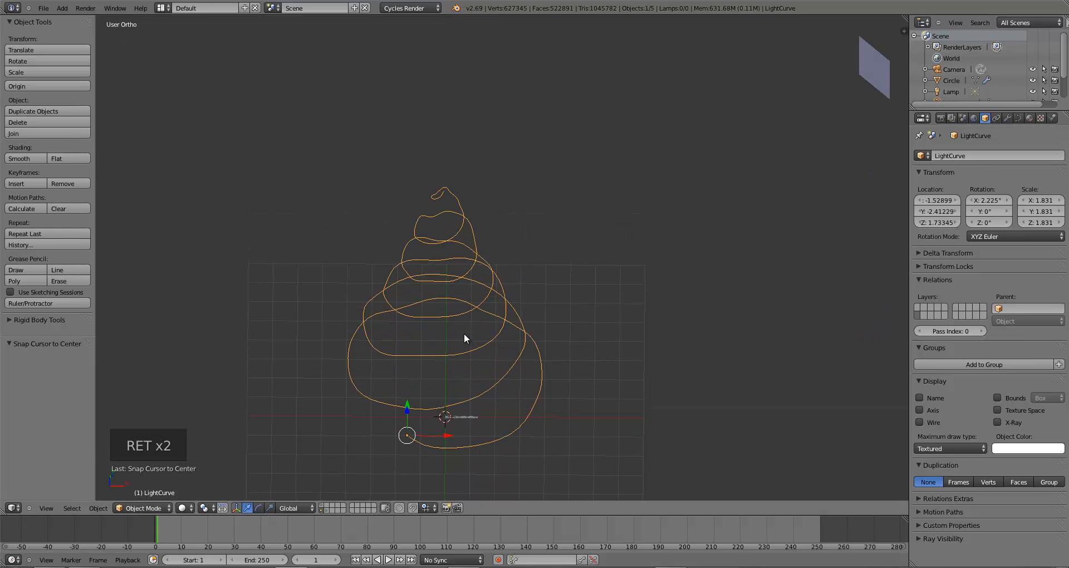
right_click(469, 419)
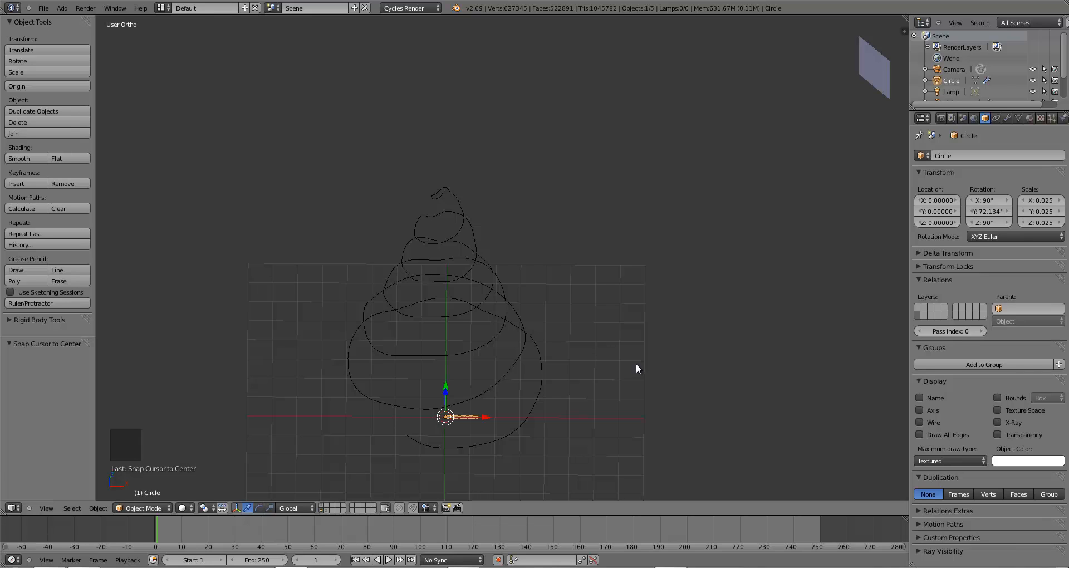
left_click(1007, 118)
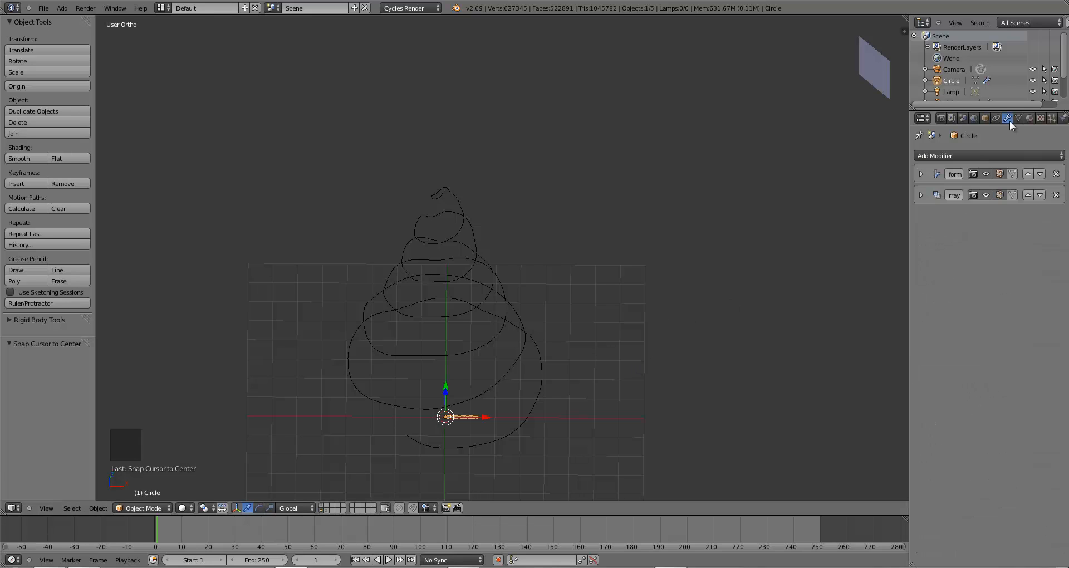
left_click(946, 157)
left_click(910, 204)
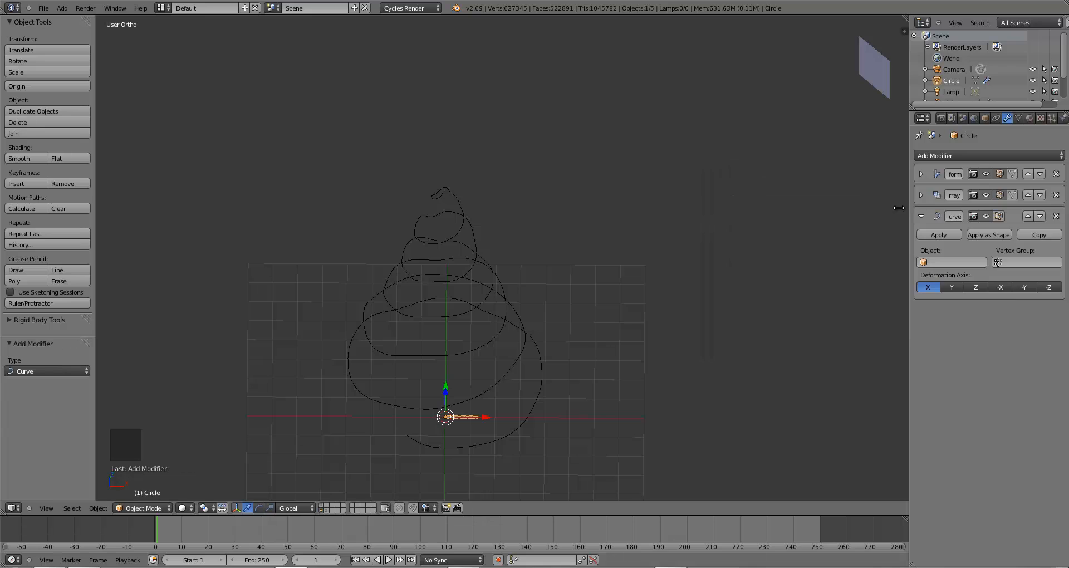
left_click(949, 262)
left_click(942, 279)
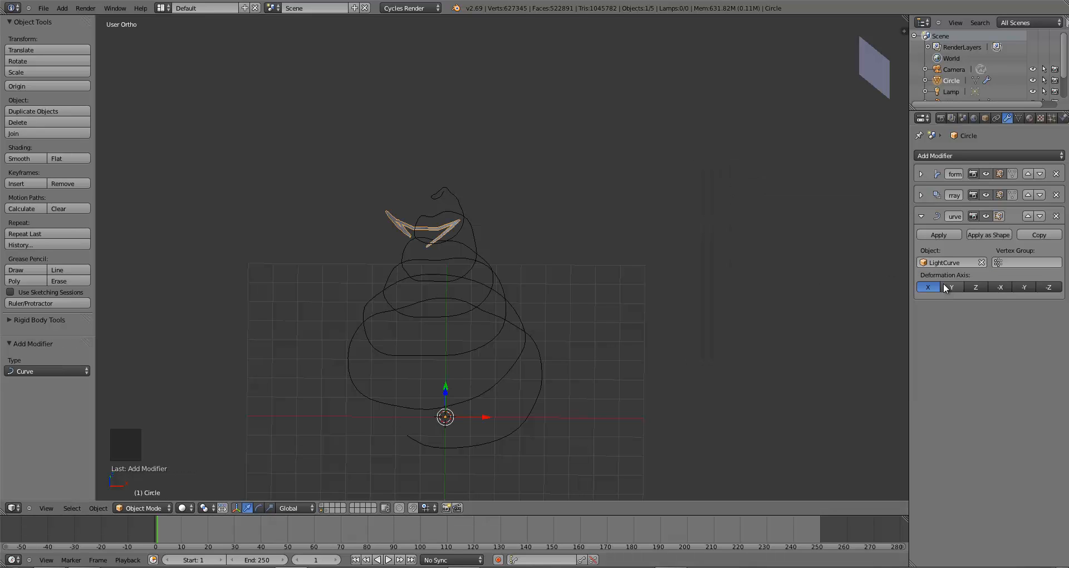
Try moving the twisted wire in front view to test how it follows the curve
key("KP_1")
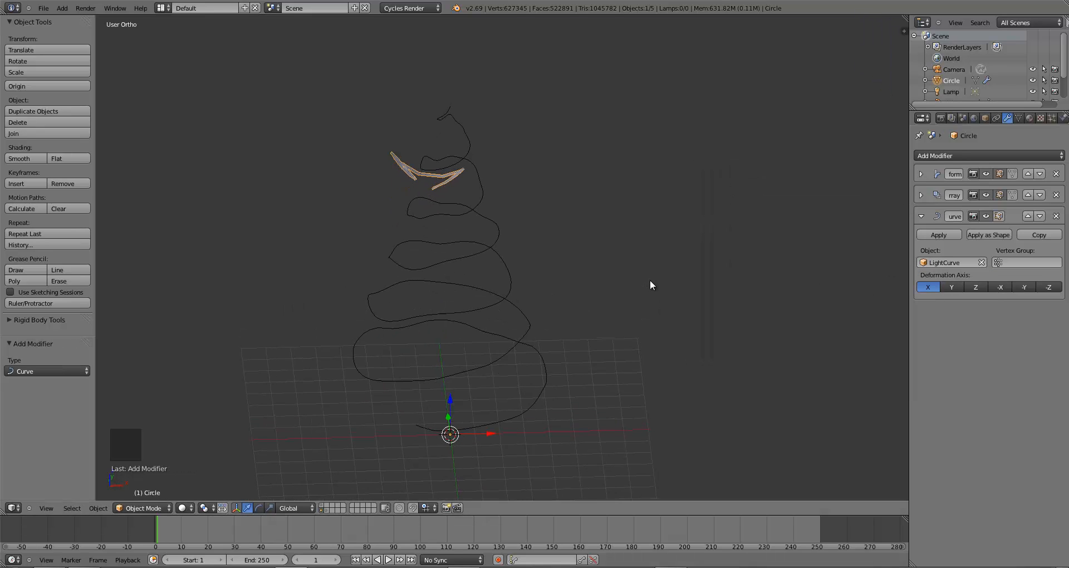
key("g")
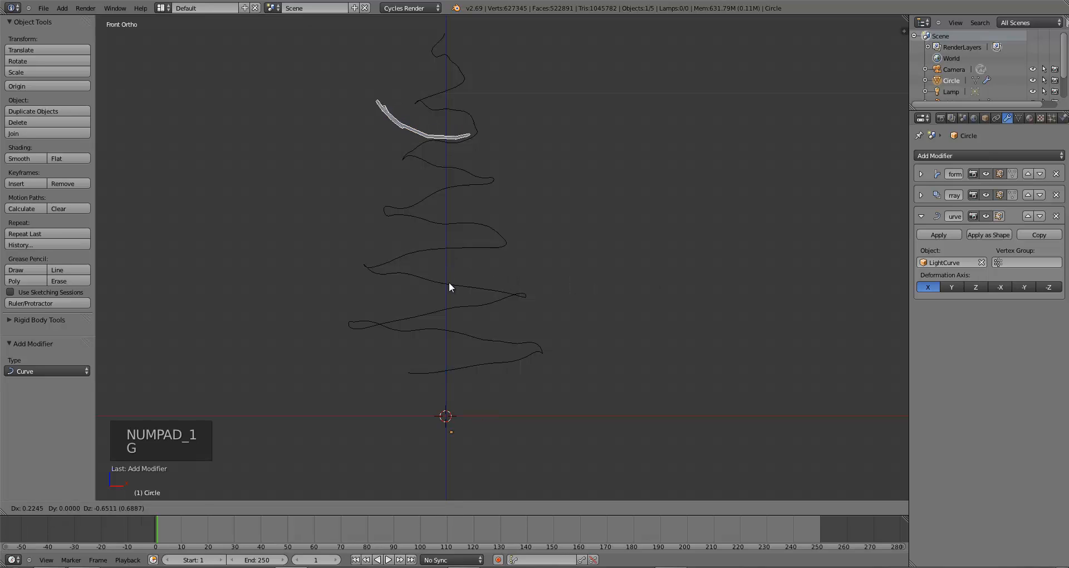
left_click(457, 159)
Try the Y, Z, -Y and -Z deformation axes in the wire's Curve modifier and return to X
left_click(949, 286)
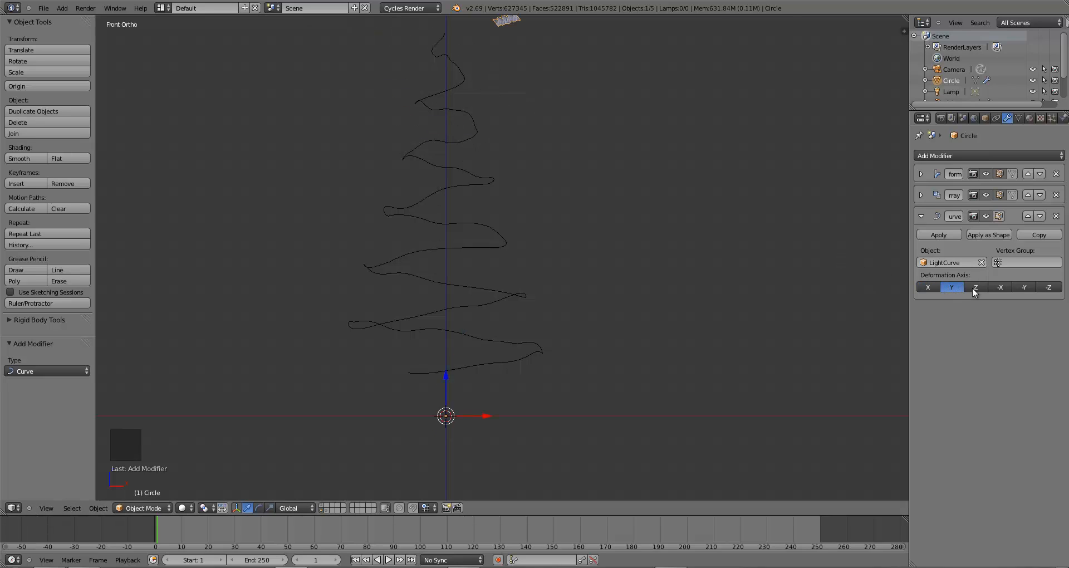
left_click(975, 288)
left_click(1026, 288)
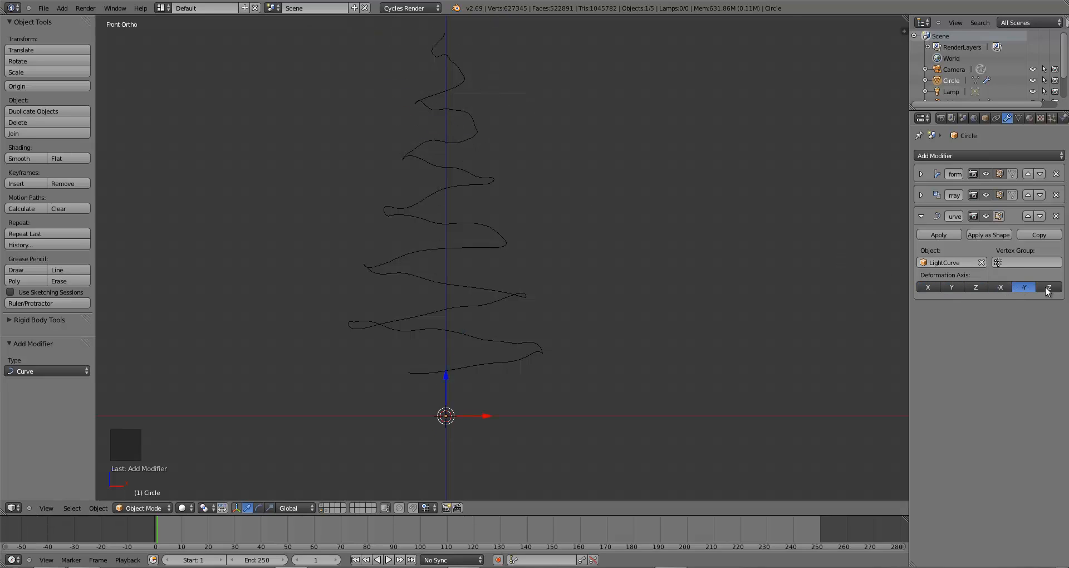
left_click(1047, 289)
left_click(978, 288)
left_click(950, 290)
left_click(931, 287)
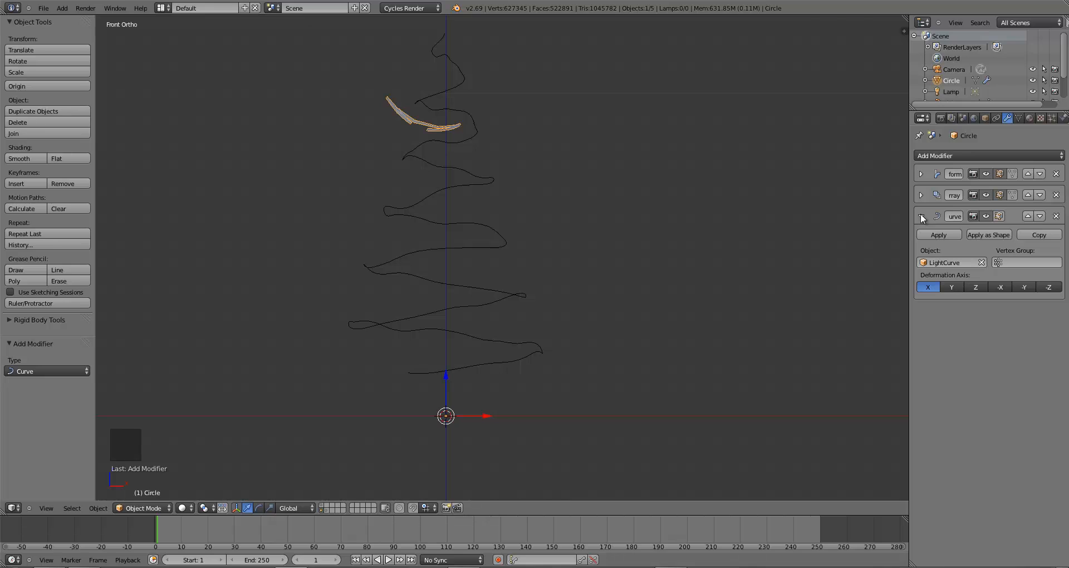
Test another move of the twisted wire in front view and remove its Curve modifier
middle_click_drag(516, 313, 503, 402)
key("KP_1")
key("g")
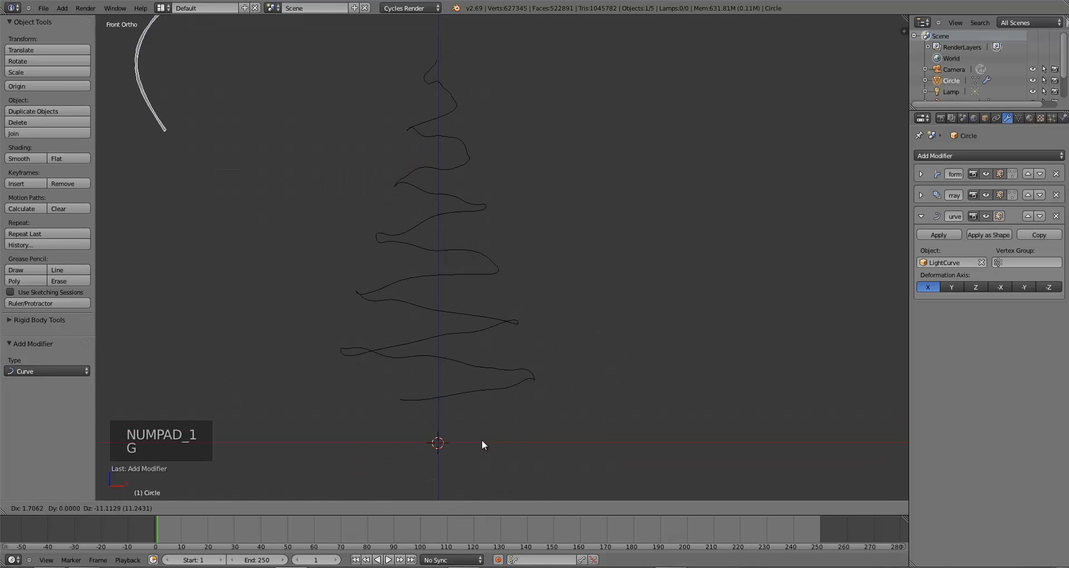
right_click(483, 440)
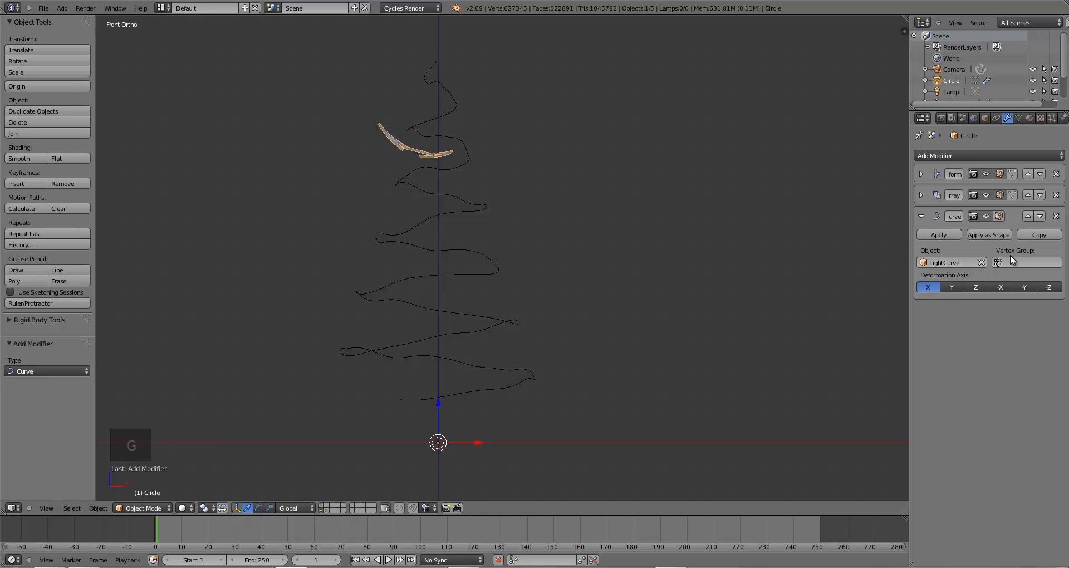
left_click(1056, 216)
Move the twisted wire in front view by about -1.511 in X and 1.699 in Z to the spiral curve's lower end
middle_click_drag(611, 337, 556, 319, "shift")
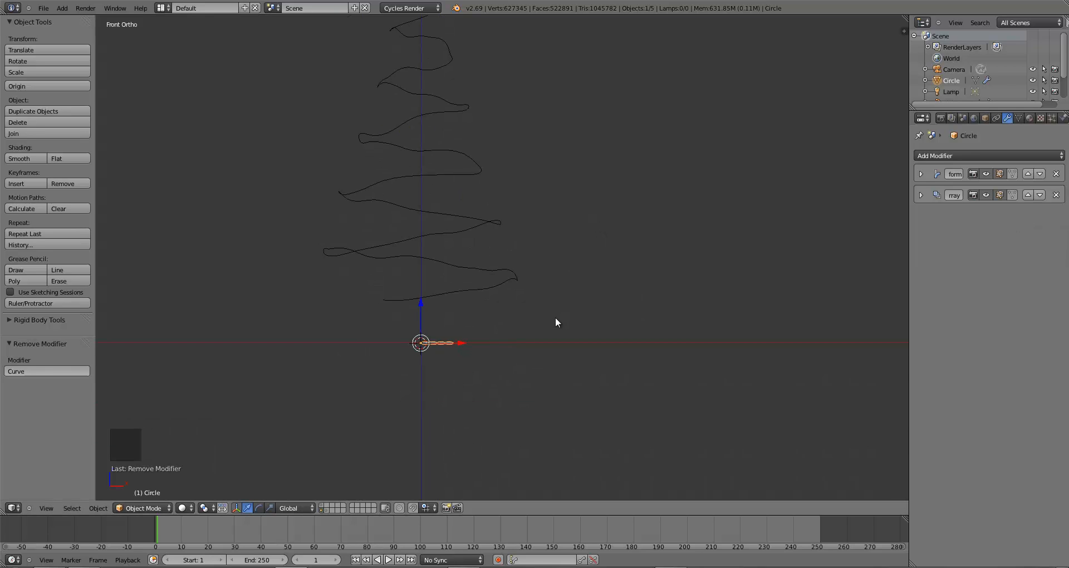
scroll(496, 382, "up", 6)
middle_click_drag(496, 382, 603, 375, "shift")
key("g")
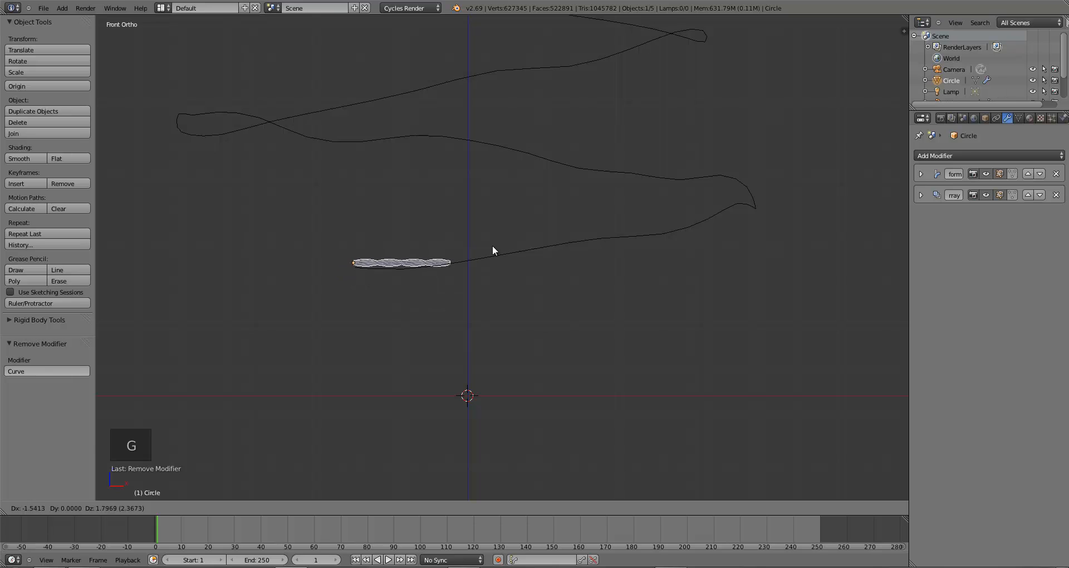
left_click(492, 245)
Move the twisted wire in top view by about 0.031 in X and -2.416 in Y onto the spiral's outer end point
key("KP_7")
key("g")
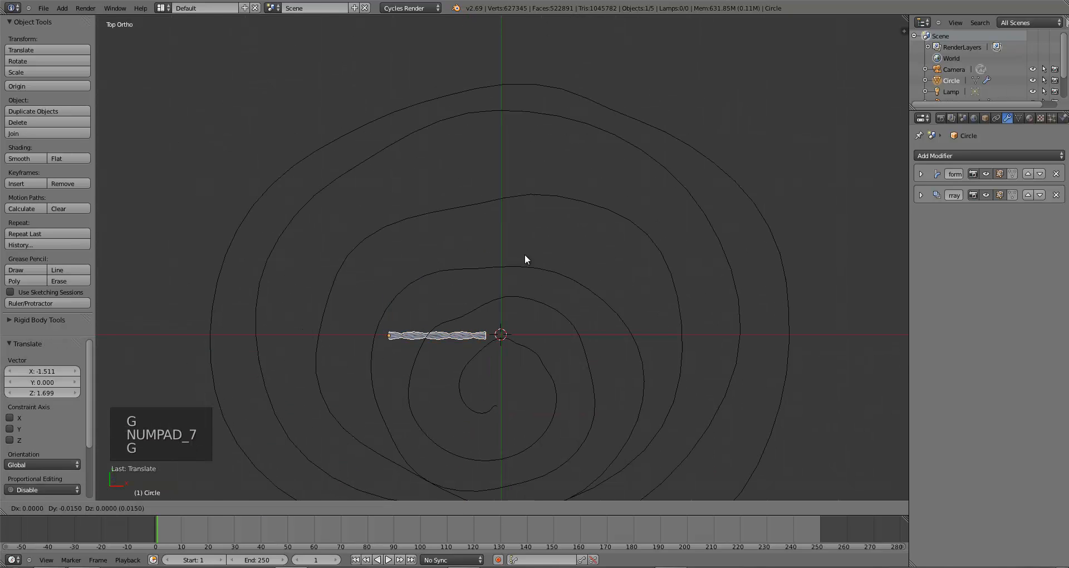
right_click(526, 267)
middle_click_drag(520, 321, 530, 261)
key("KP_7")
key("g")
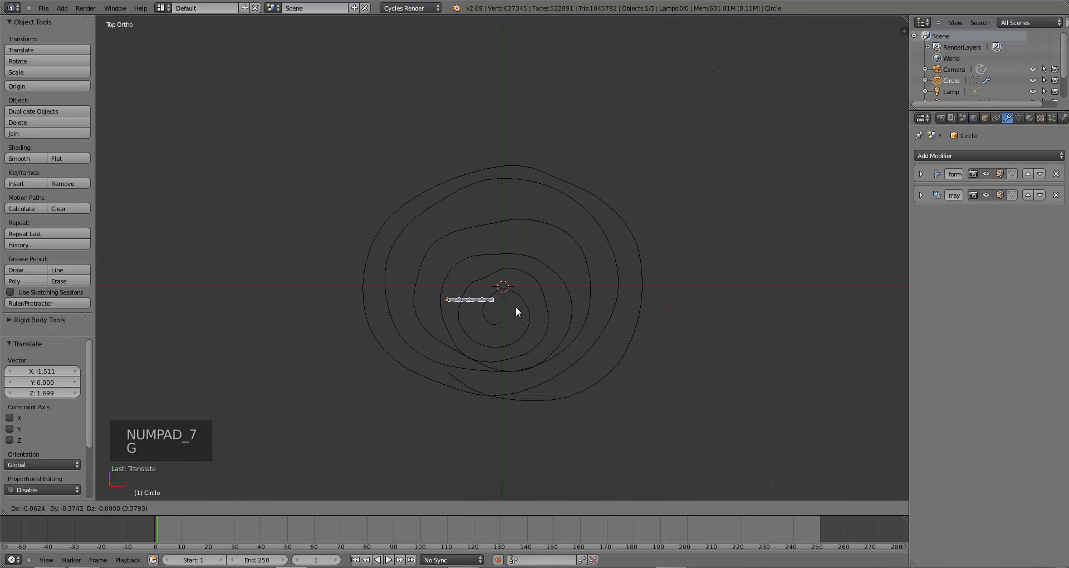
left_click(522, 341)
Rotate the twisted wire about 32.73° in top view around its origin at the spiral's outer end
key("r")
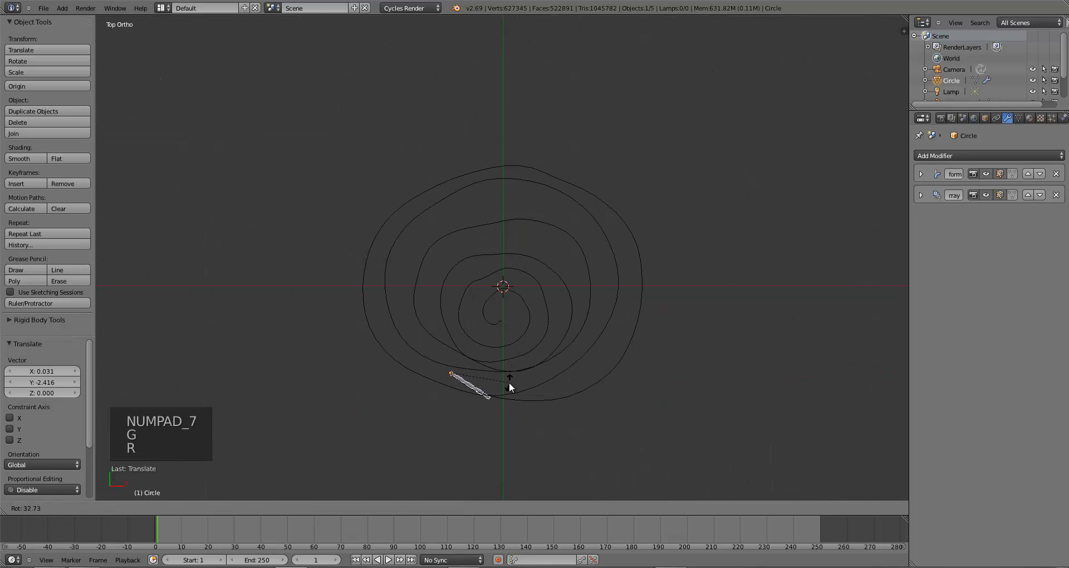
left_click(509, 382)
middle_click_drag(509, 381, 535, 298)
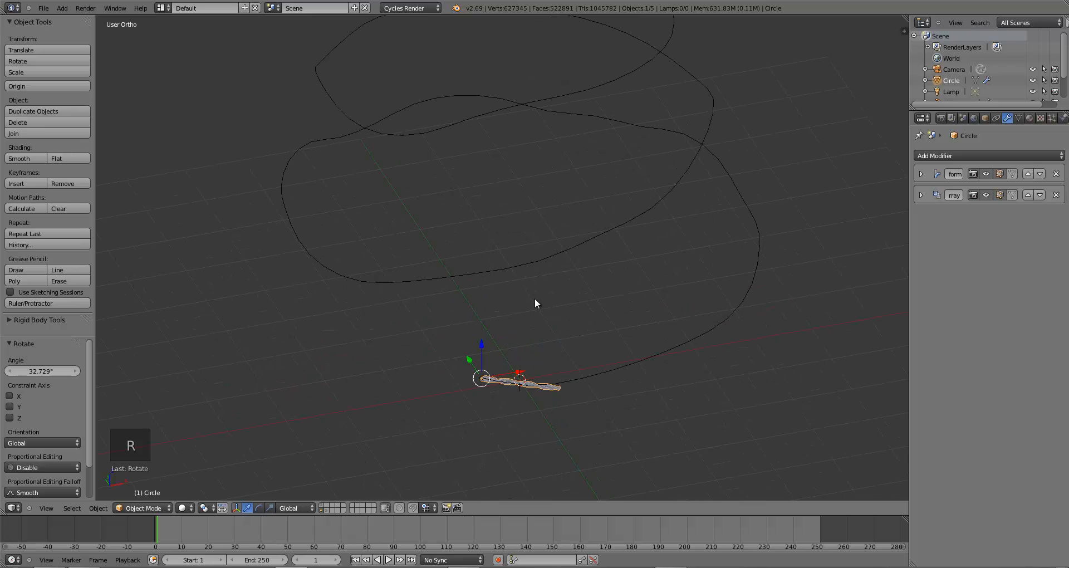
Try applying the twisted wire's location transform and undo it
key("ctrl+a")
left_click(532, 301)
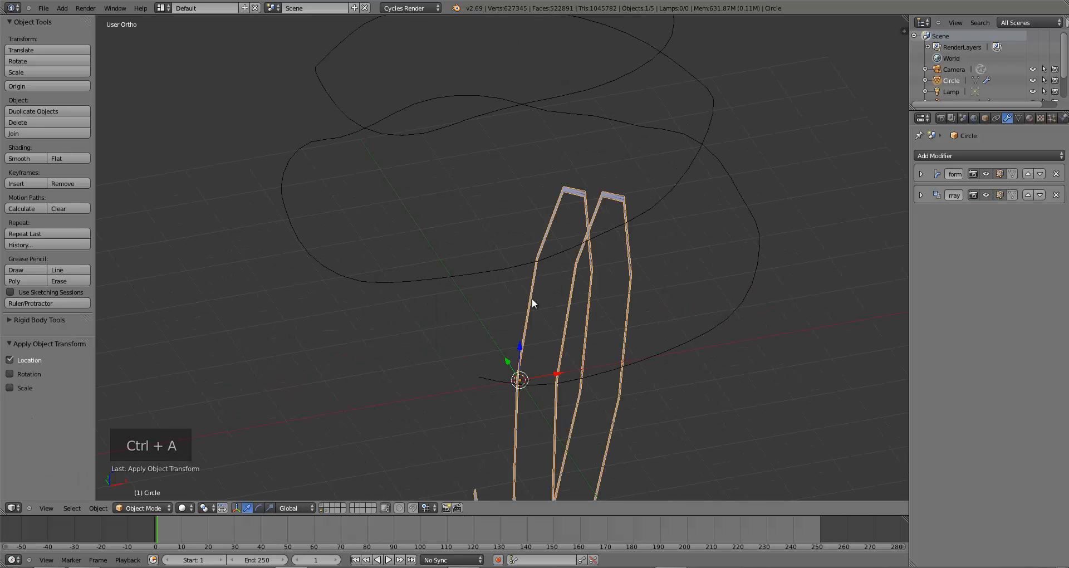
key("ctrl+z")
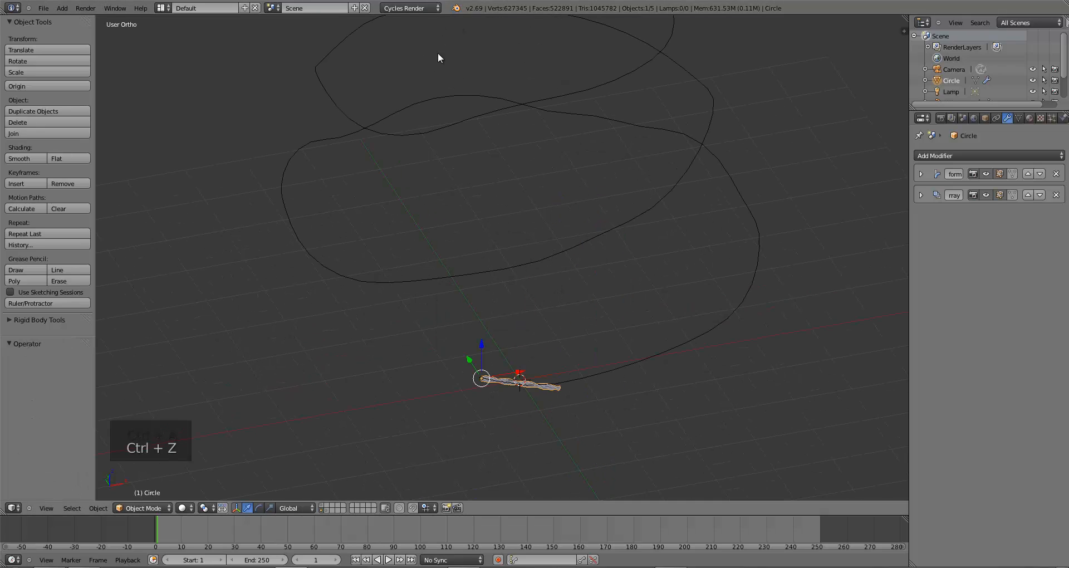
Add a Curve modifier to the repositioned twisted wire with LightCurve as its object
left_click(923, 156)
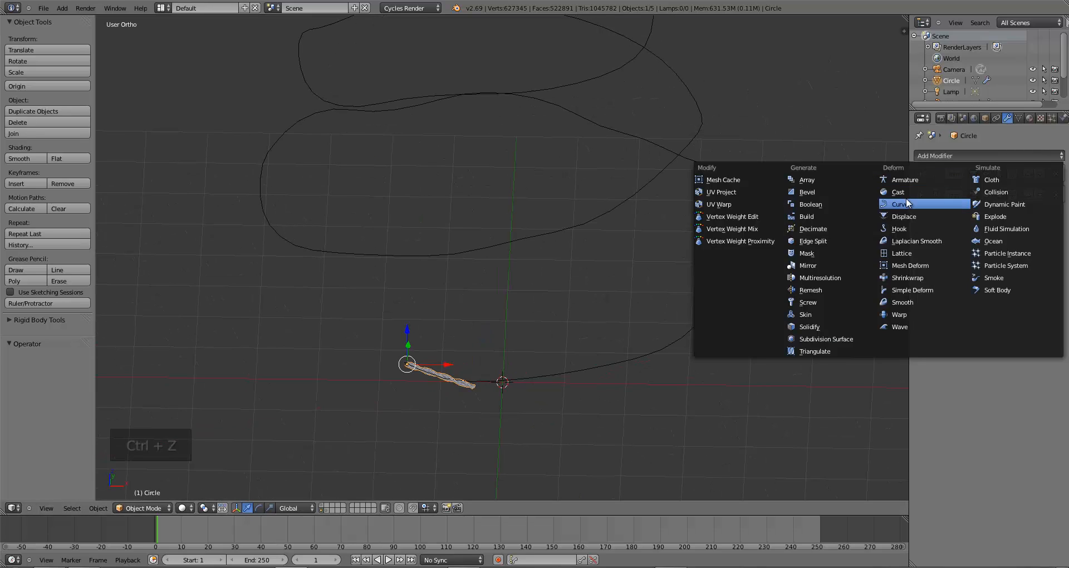
left_click(949, 203)
left_click(952, 262)
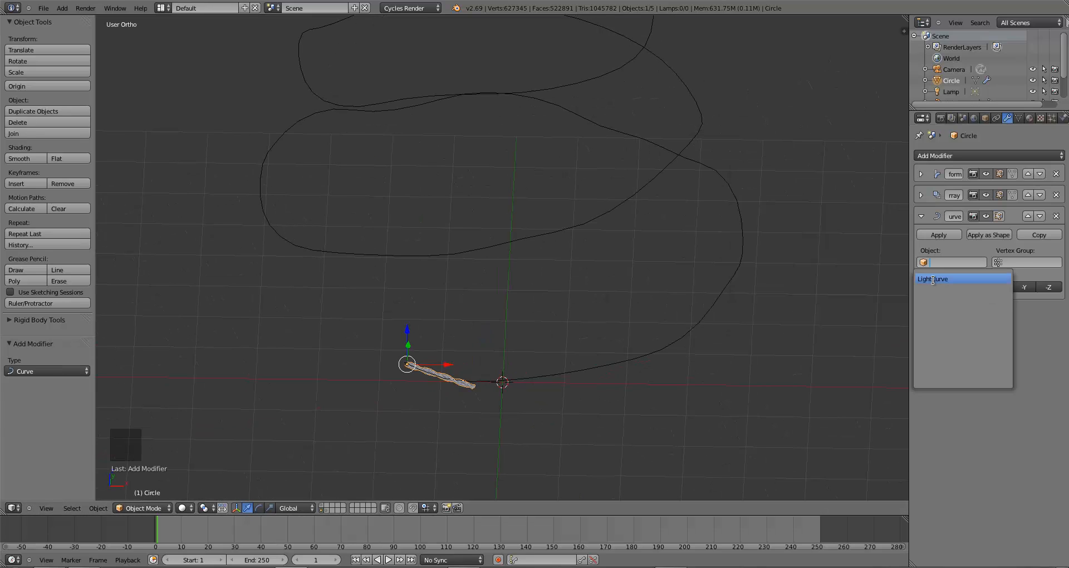
left_click(941, 278)
Compare the Y, Z, -X, -Y and -Z deformation axes of the Curve modifier and set it back to X
scroll(646, 359, "down", 7)
middle_click_drag(589, 363, 442, 199)
key("KP_1")
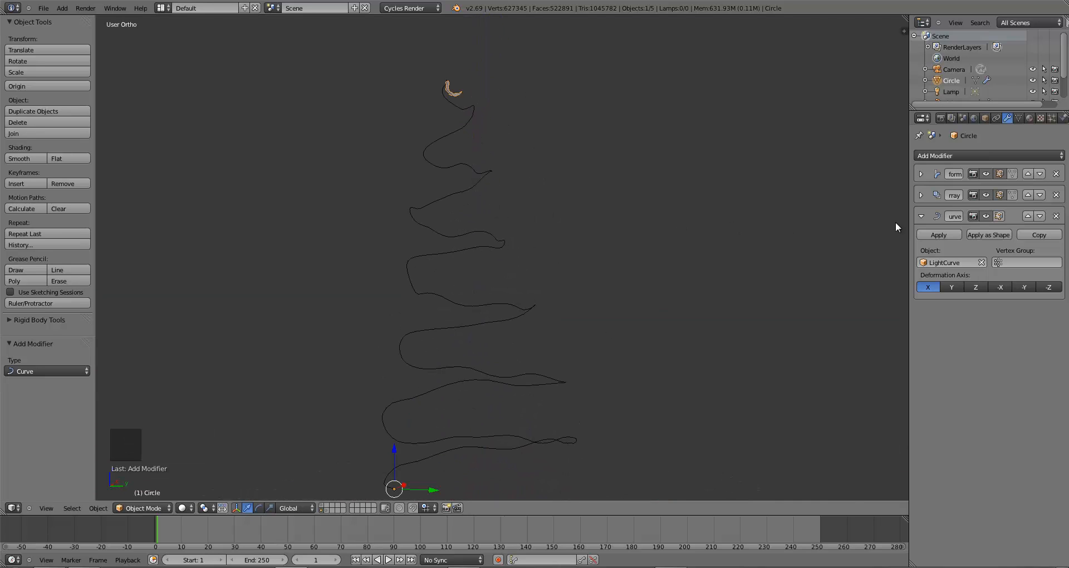
left_click(953, 287)
left_click(973, 290)
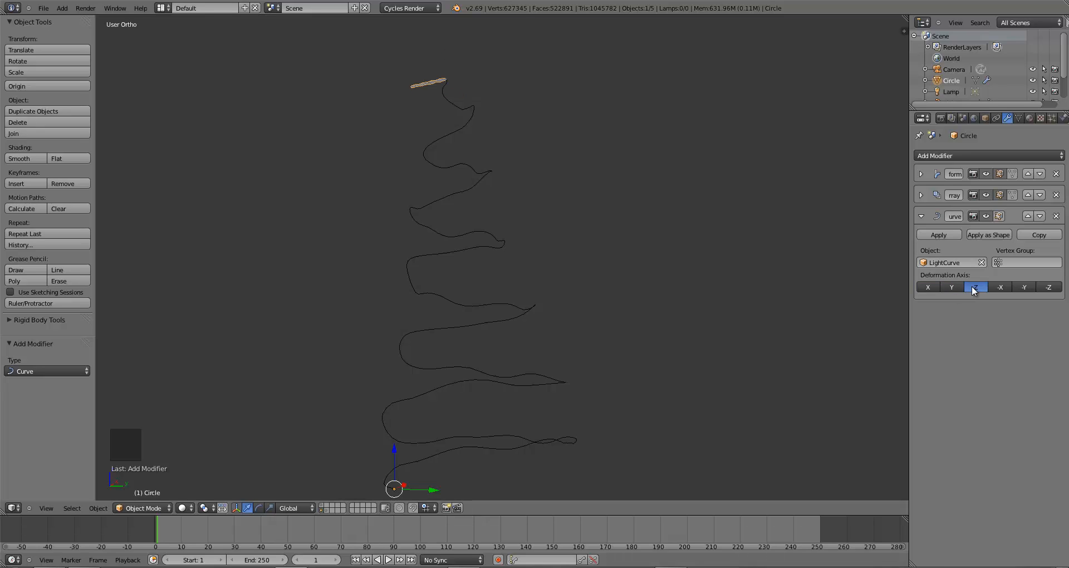
left_click(1000, 288)
left_click(1025, 287)
left_click(1047, 288)
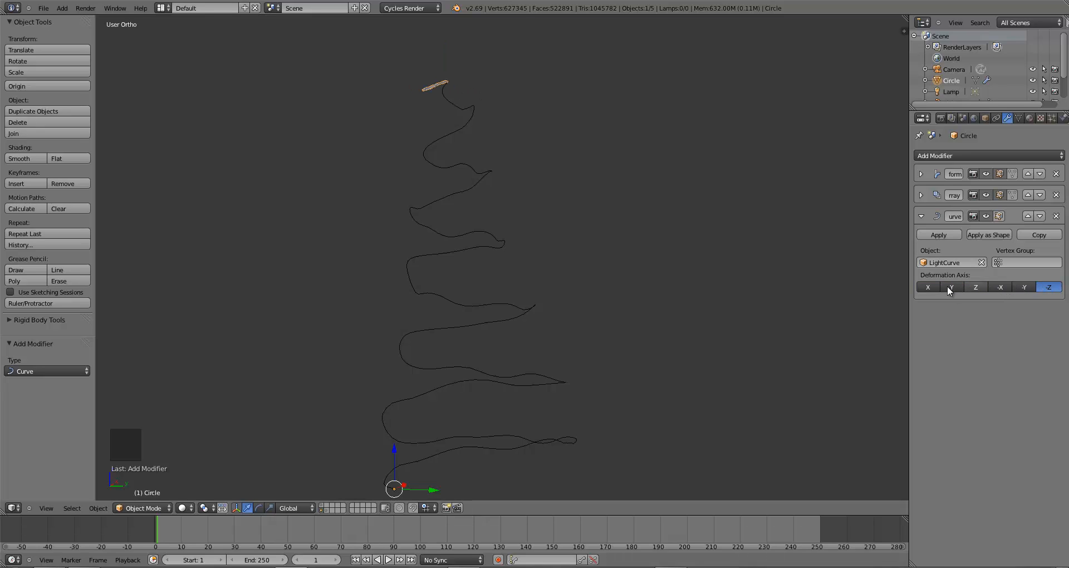
left_click(927, 288)
Try moving the wire in perspective and front views to test how it slides along LightCurve, cancelling each move
key("g")
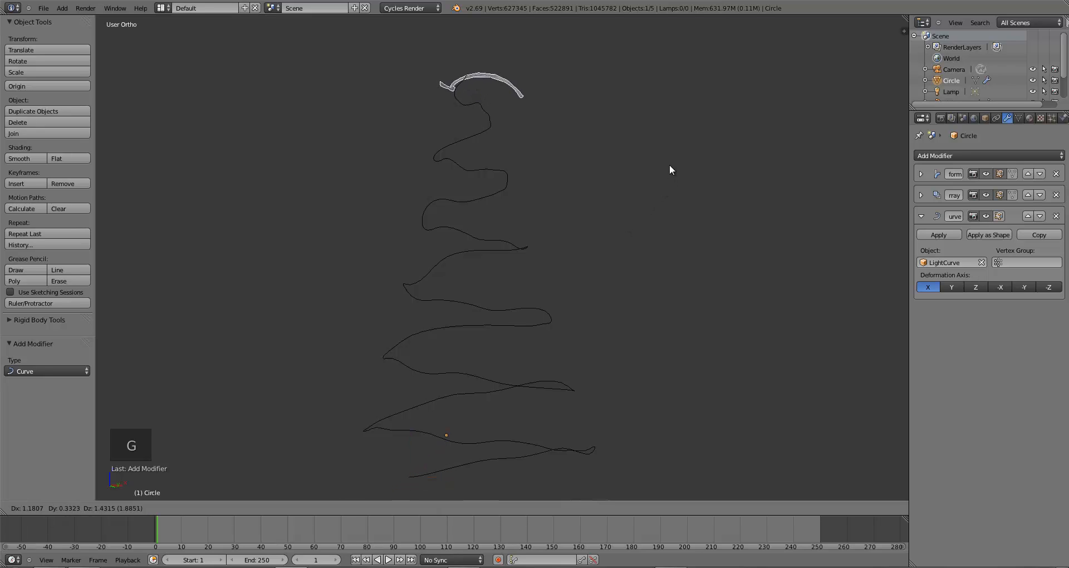
right_click(624, 121)
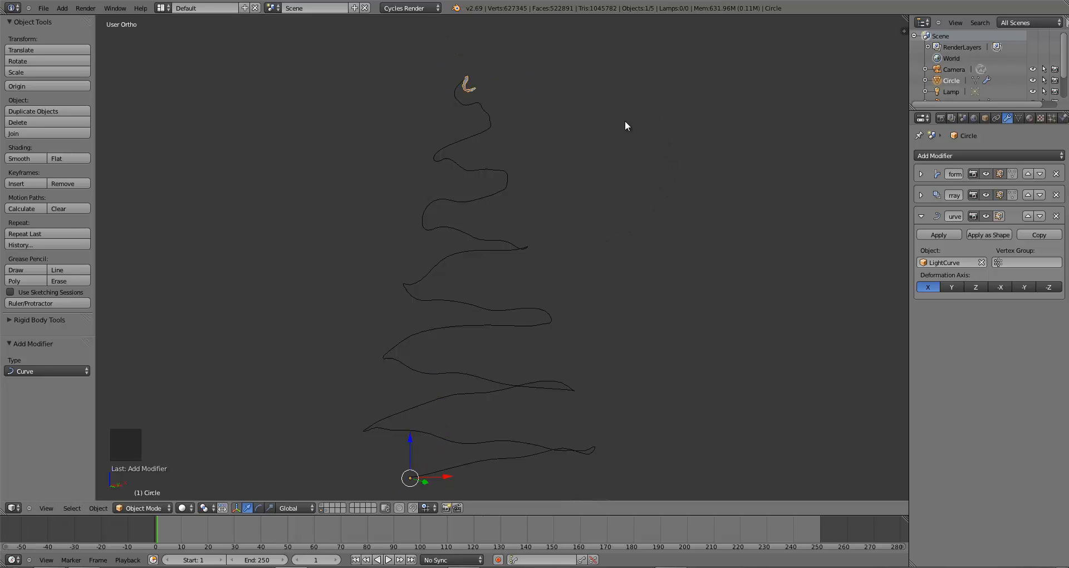
middle_click_drag(545, 233, 552, 216, "shift")
key("KP_1")
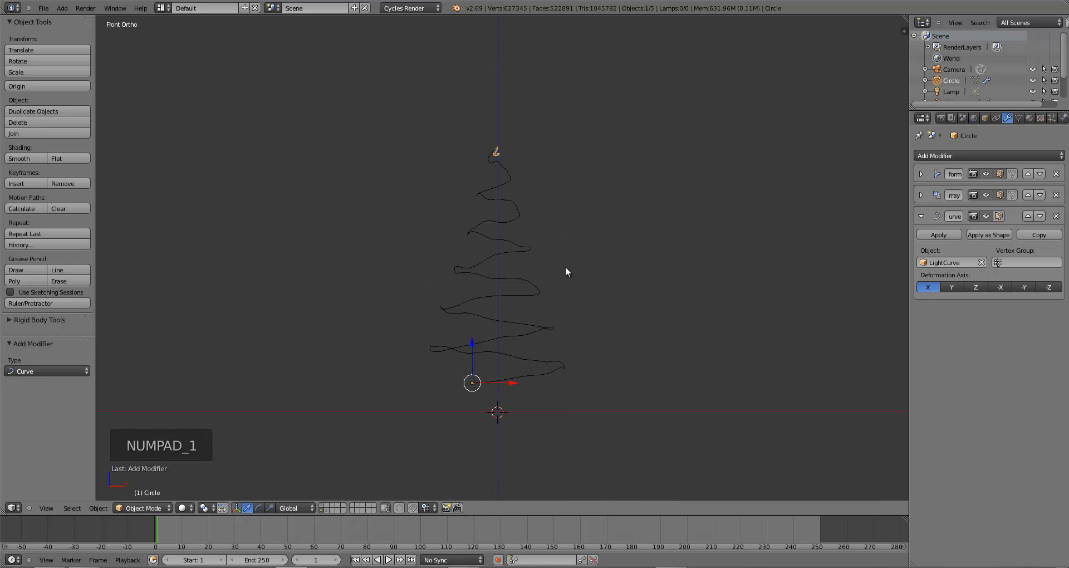
key("g")
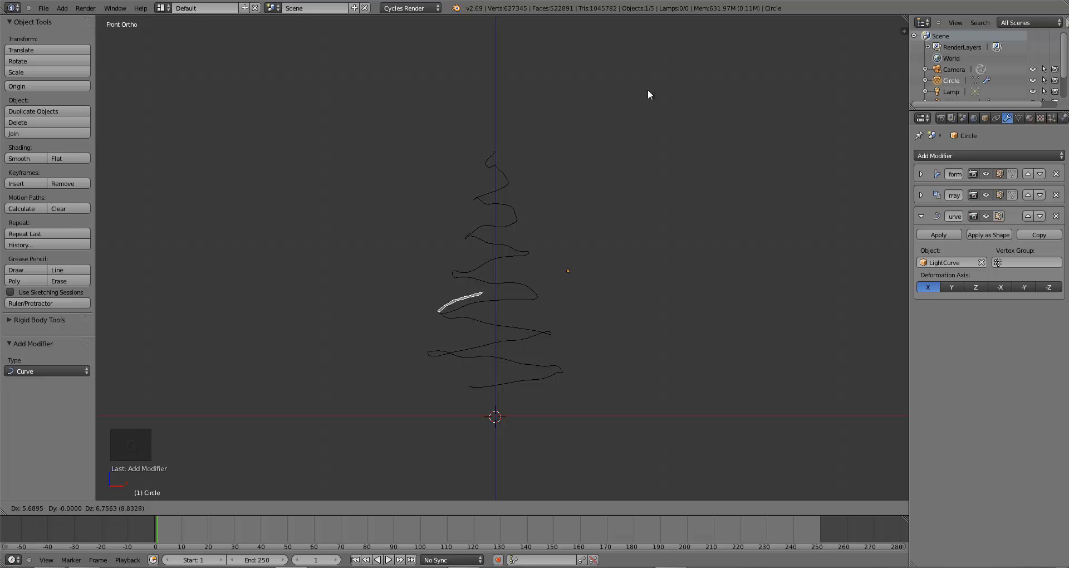
right_click(646, 70)
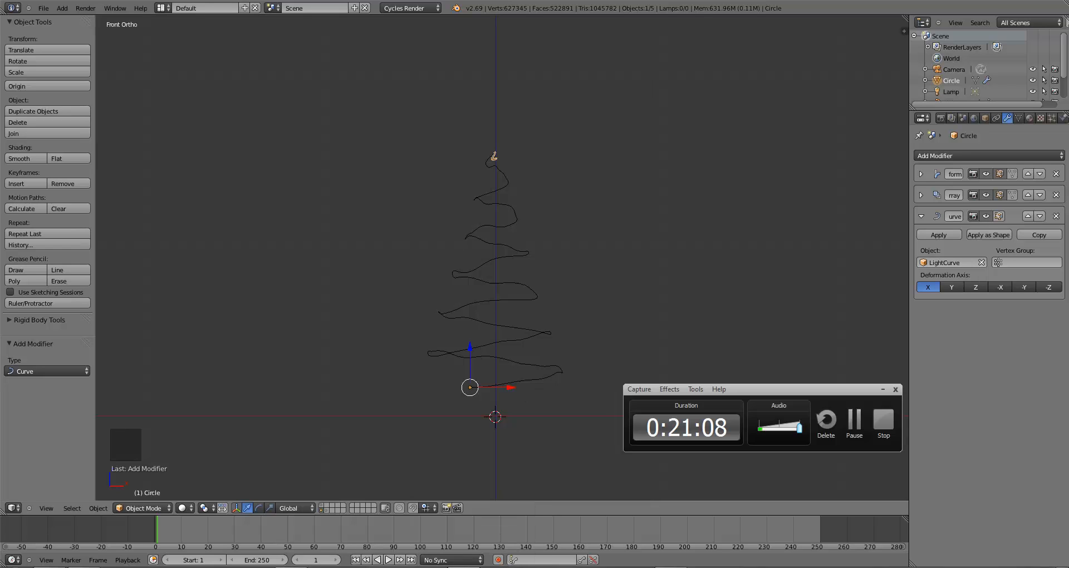
left_click(850, 424)
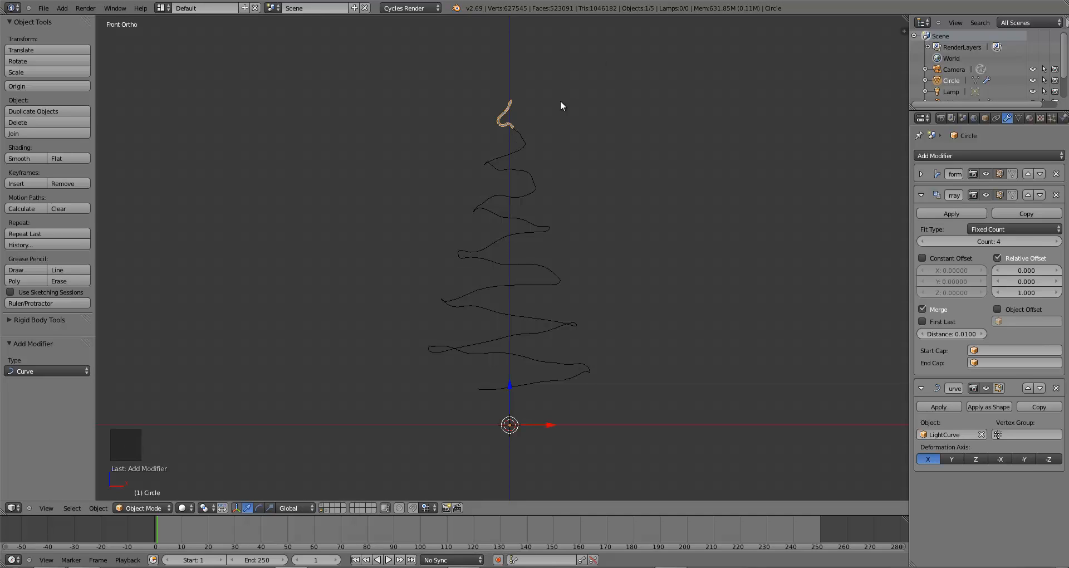
Raise the twisted wire's Array modifier count to 130 so that it reaches along the whole LightCurve spiral
right_click(510, 331)
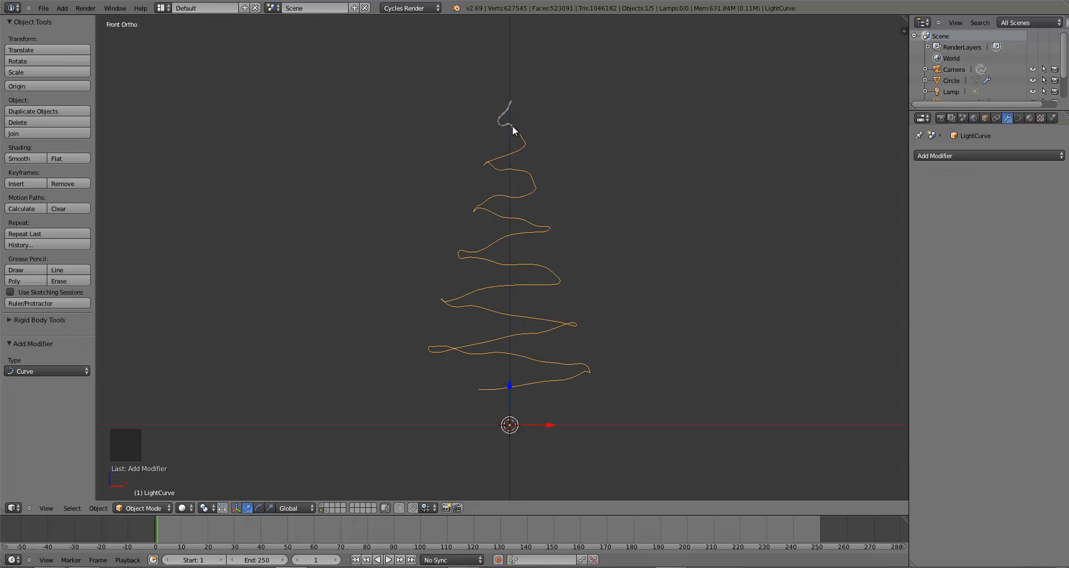
right_click(508, 105)
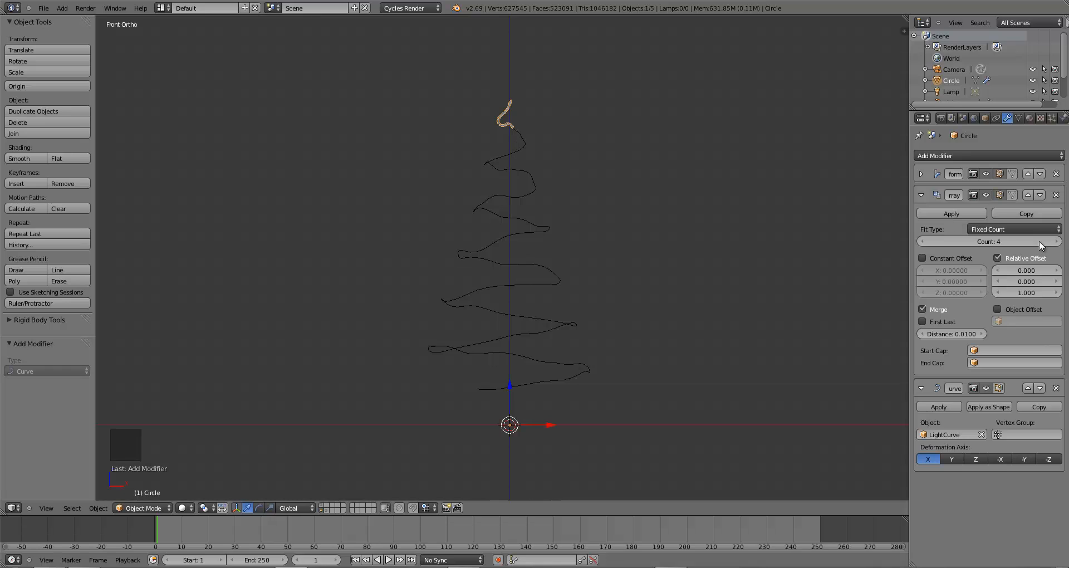
left_click(1056, 241)
left_click(1056, 241)
left_click(1056, 241)
left_click(1056, 241)
left_click(1056, 243)
left_click(1056, 244)
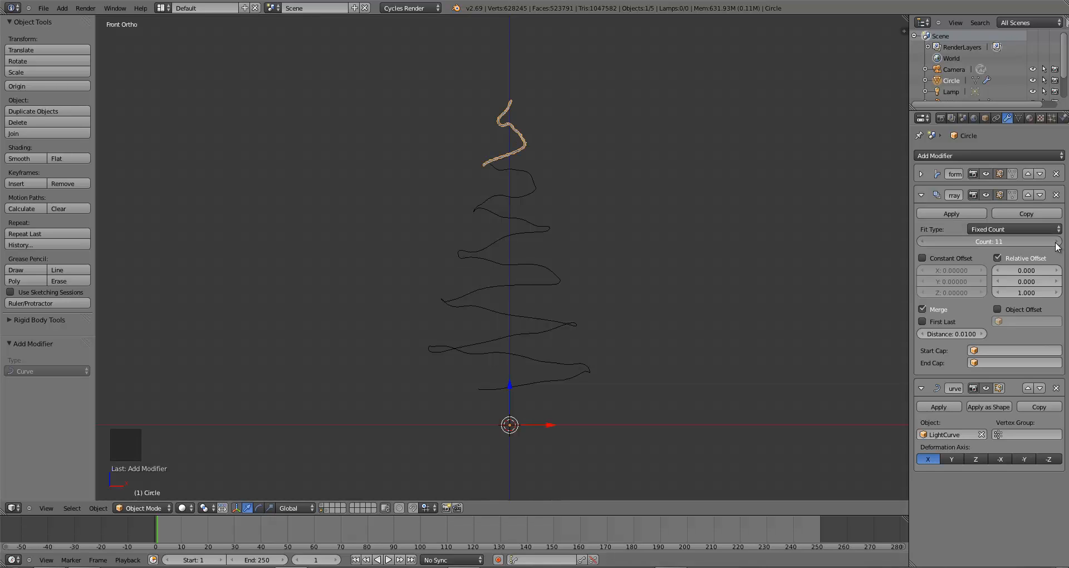
left_click(1056, 244)
left_click(1056, 243)
left_click(1056, 243)
left_click(1056, 243)
left_click(1056, 243)
left_click(1056, 243)
double_click(1056, 243)
left_click(1056, 243)
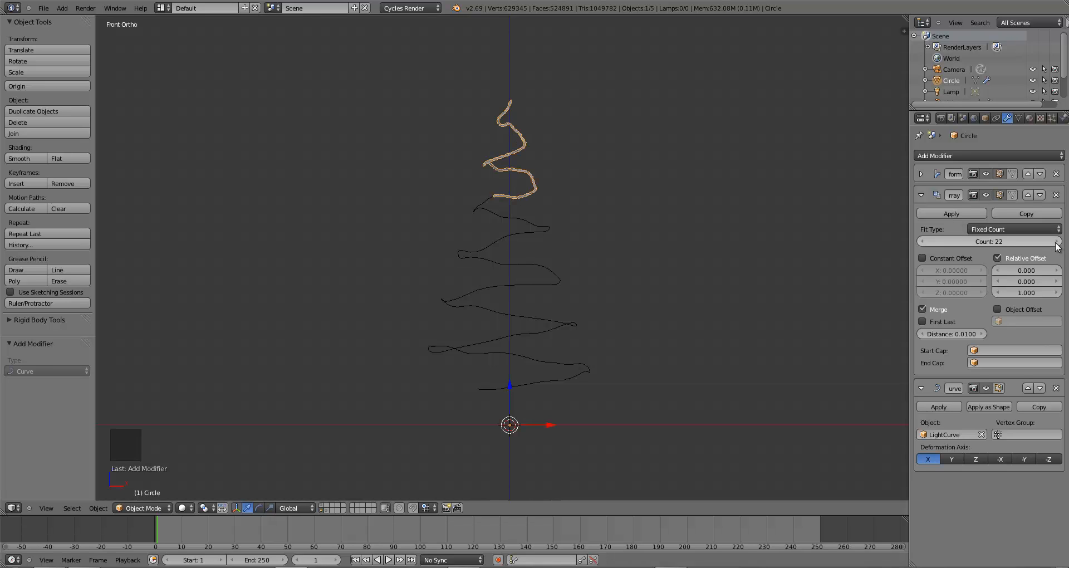
double_click(1056, 243)
left_click(1056, 243)
double_click(1056, 243)
double_click(1056, 243)
left_click_drag(974, 241, 1033, 247)
middle_click_drag(515, 290, 537, 340)
scroll(534, 328, "up", 8)
scroll(563, 329, "down", 3)
scroll(564, 329, "down", 4)
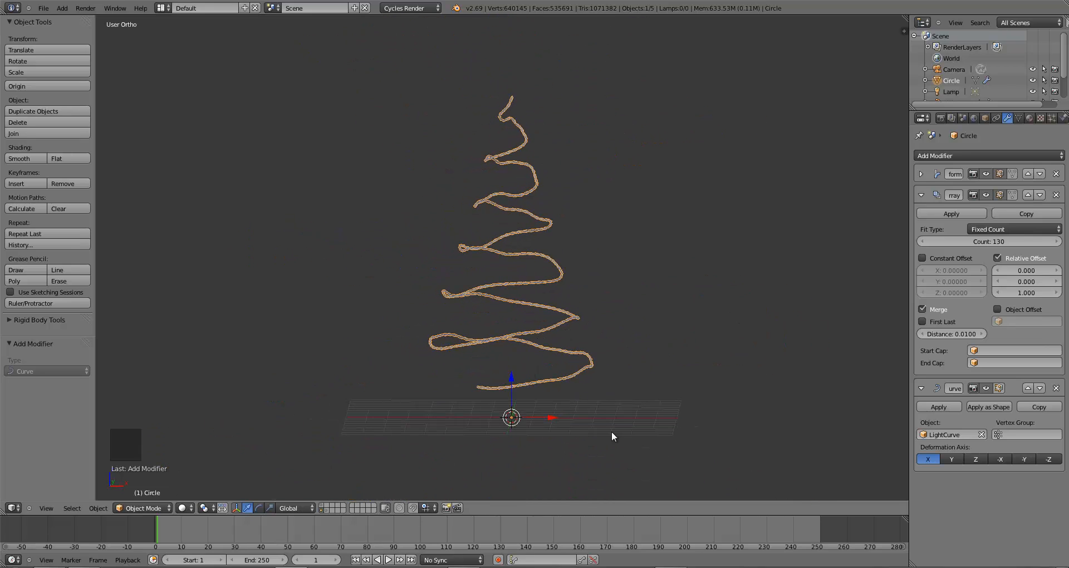
Scale the twisted wire by a factor of 0.811 and raise its Array count to 160 to fill the spiral again
key("s")
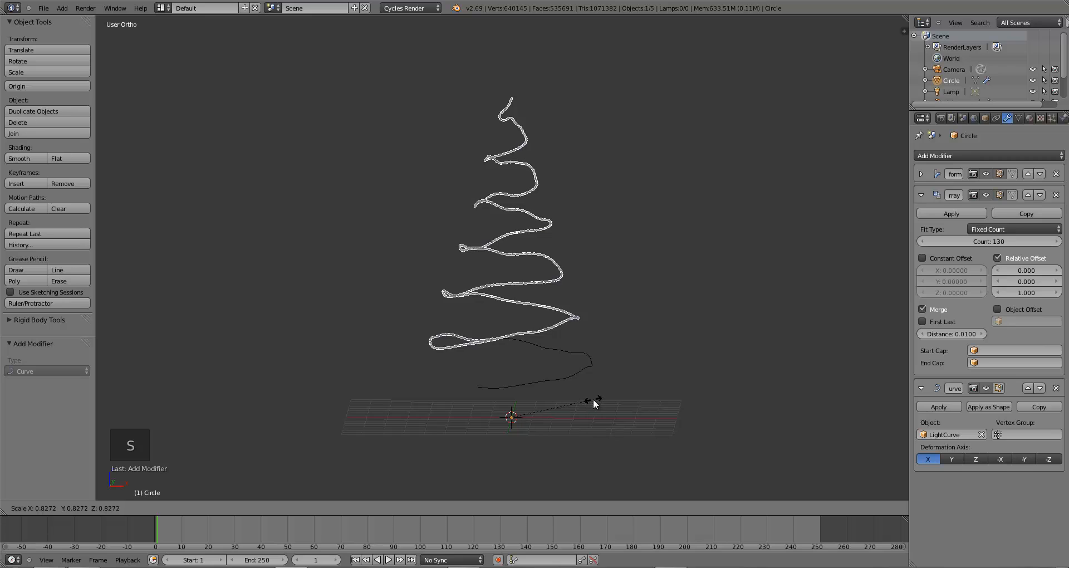
left_click(589, 392)
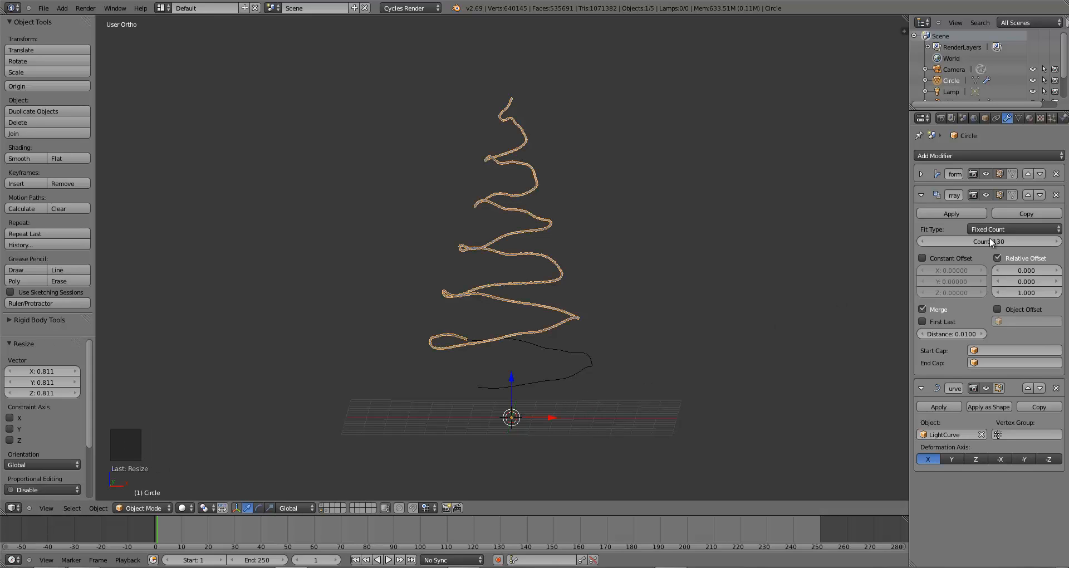
left_click_drag(990, 238, 1008, 238)
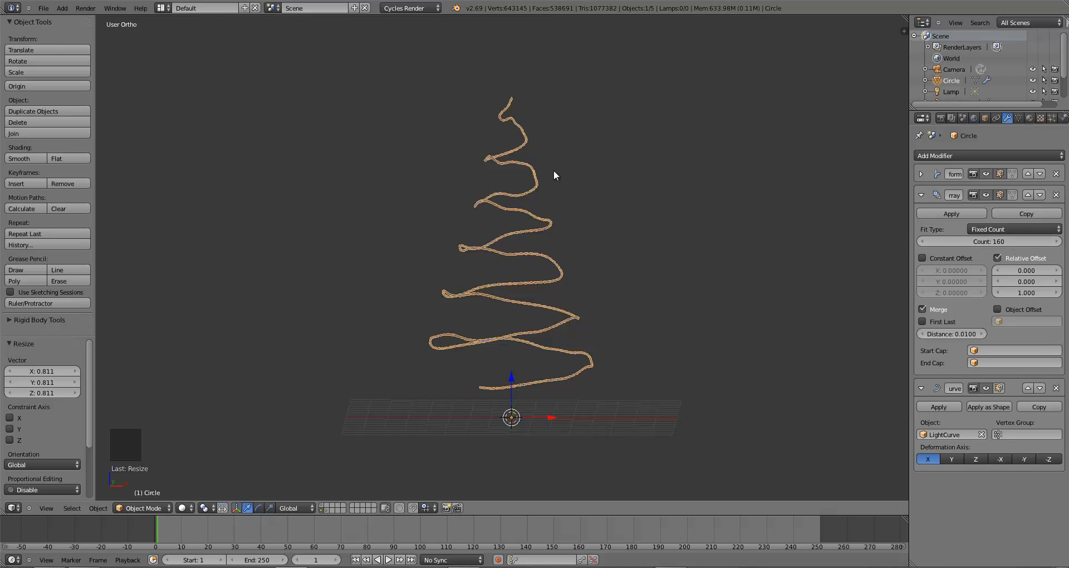
Check the twisted wire up close in front view and save over christmas-tree-tutorial_2.blend with everything deselected
key("ctrl+s")
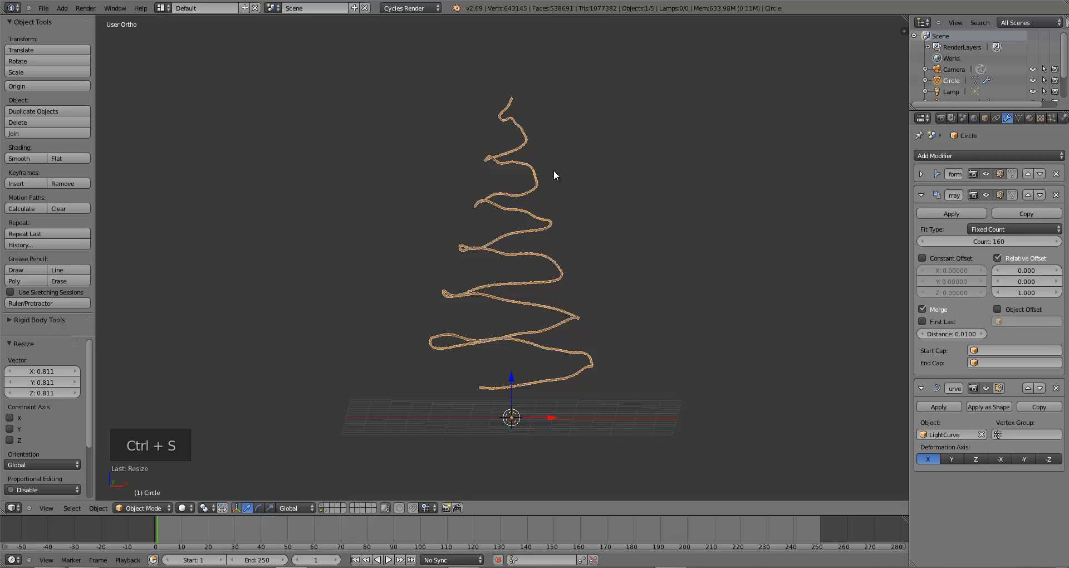
key("KP_1")
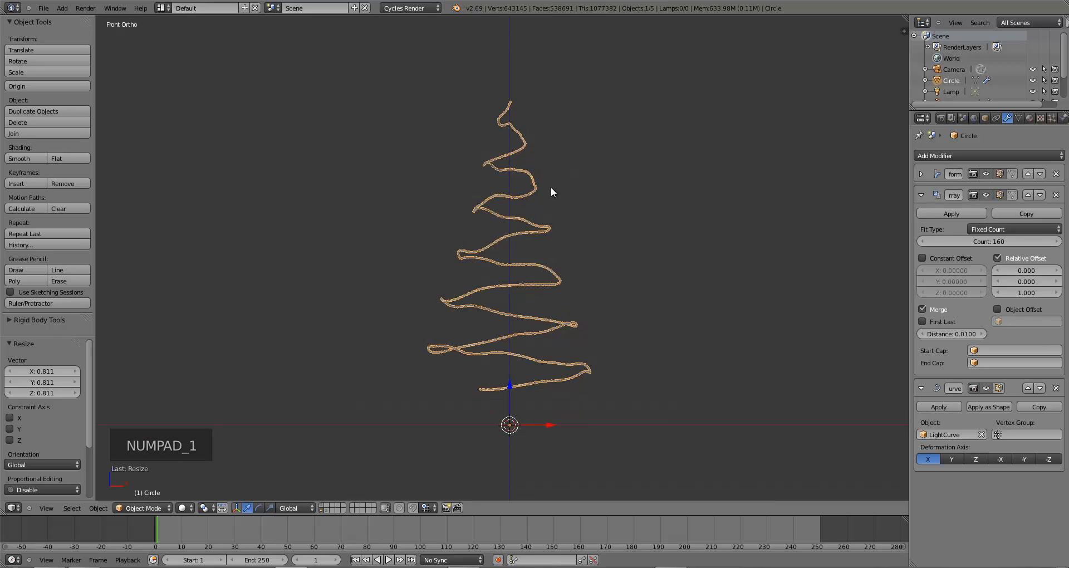
scroll(540, 252, "up", 8)
scroll(542, 250, "up", 3)
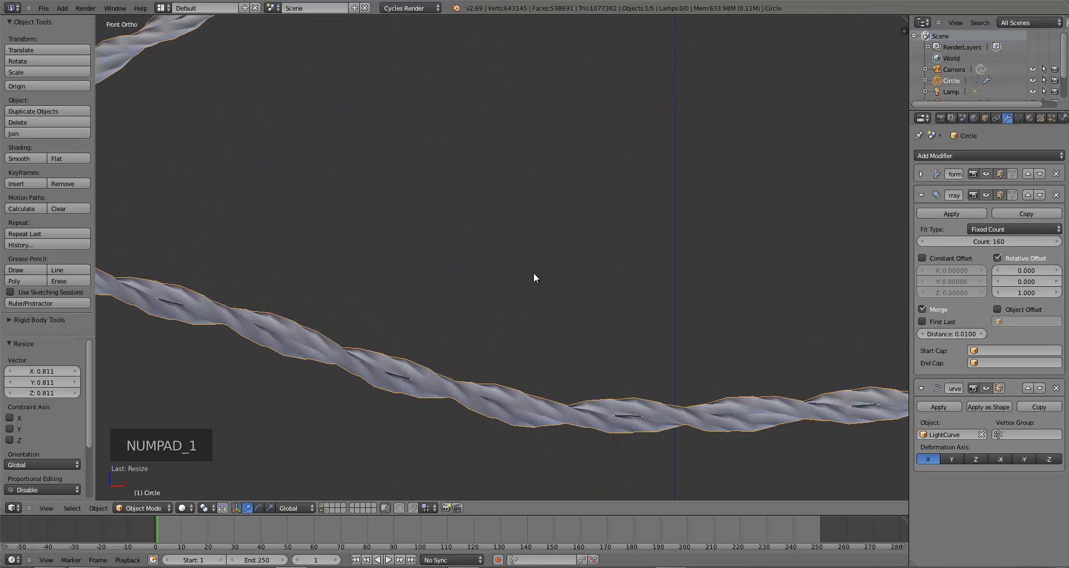
scroll(534, 276, "down", 6)
scroll(564, 345, "down", 8)
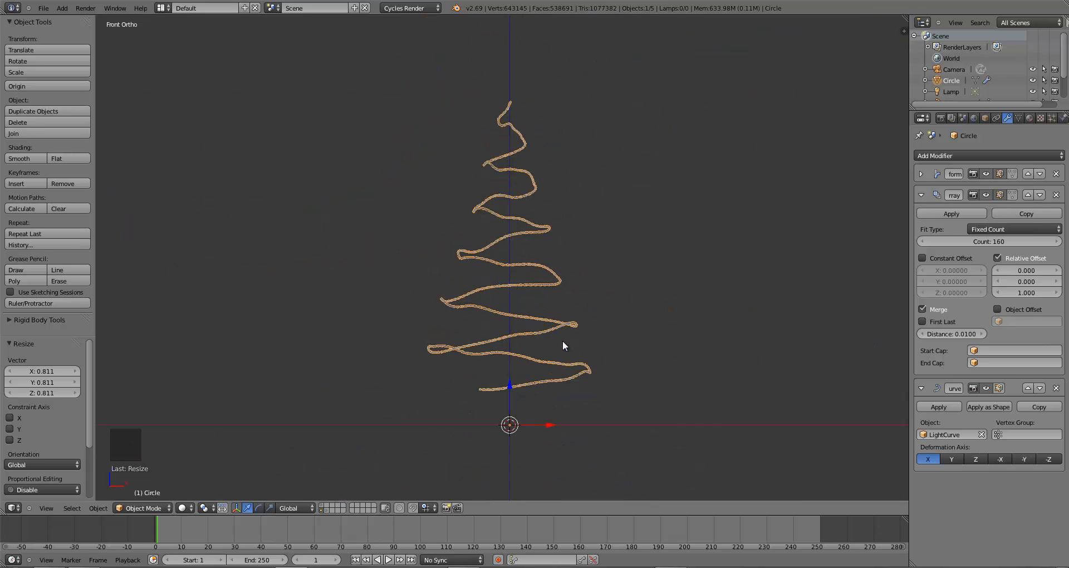
middle_click_drag(566, 345, 422, 348)
key("a")
key("ctrl+s")
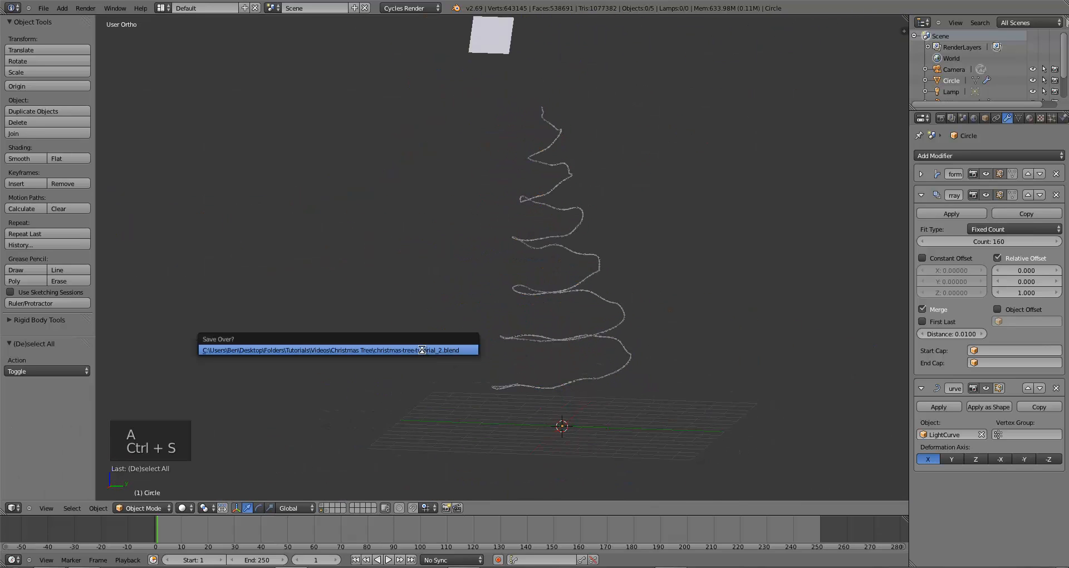
Select the twisted wire and collapse the settings of its Simple Deform, Array and Curve modifiers
right_click(571, 178)
middle_click_drag(569, 253, 685, 252)
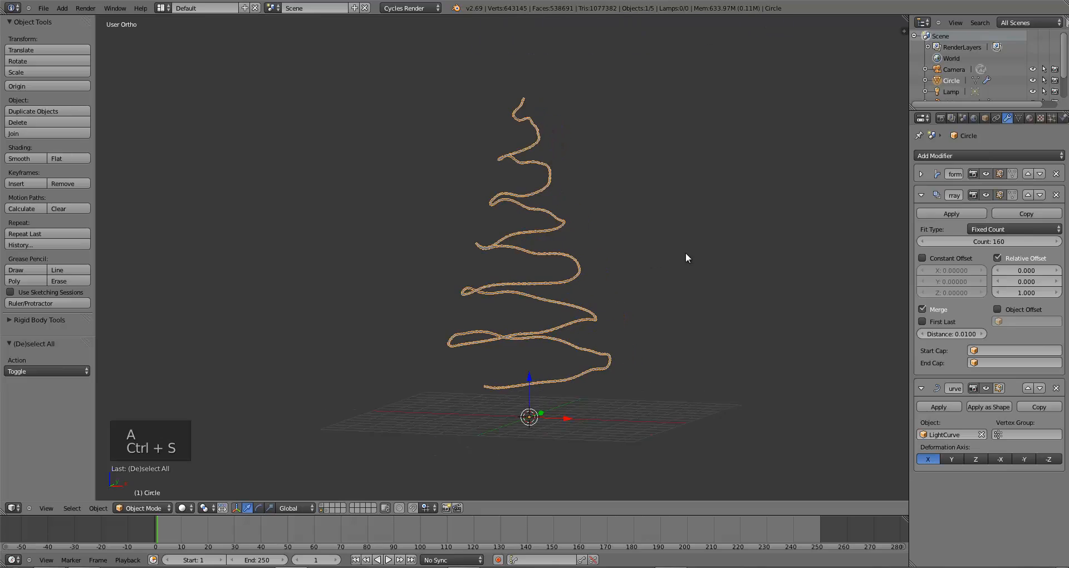
left_click(920, 174)
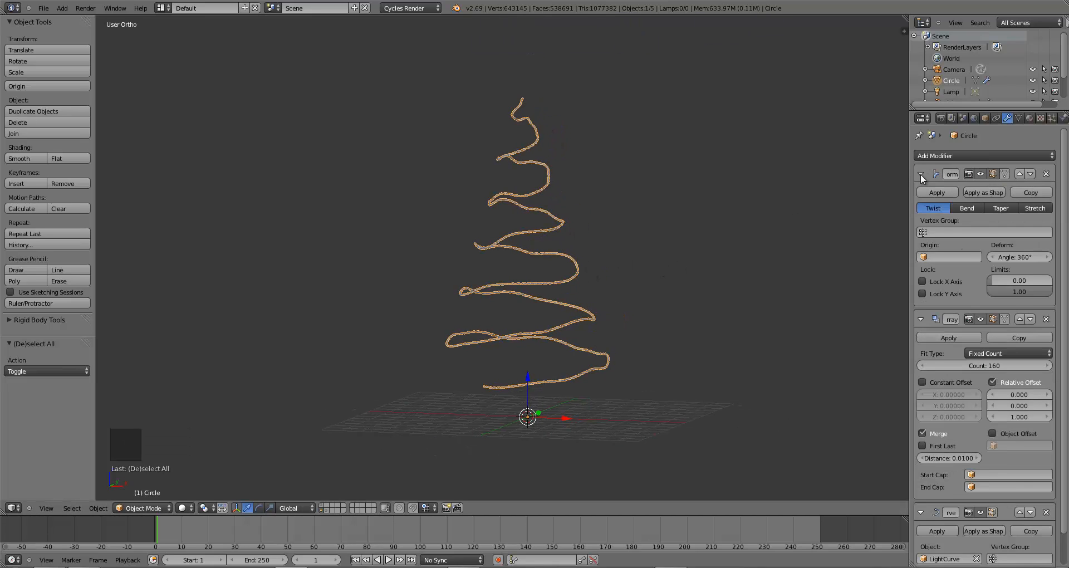
left_click(920, 173)
left_click(921, 195)
left_click(921, 216)
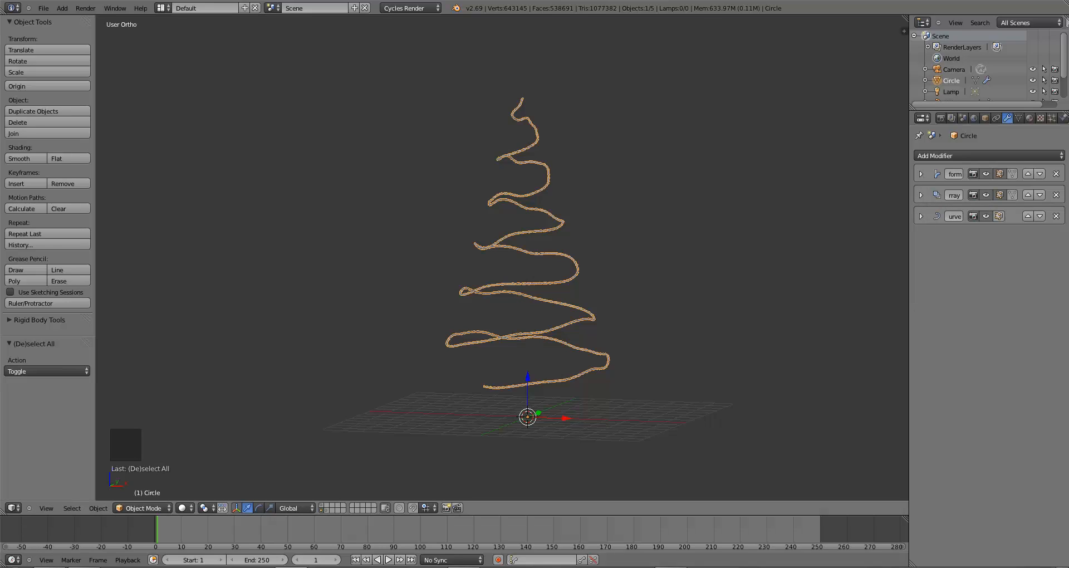
Give the twisted wire a new magenta Diffuse BSDF material (R 0.800, G 0.000, B 0.718) and save over the file
left_click(1028, 119)
left_click(964, 196)
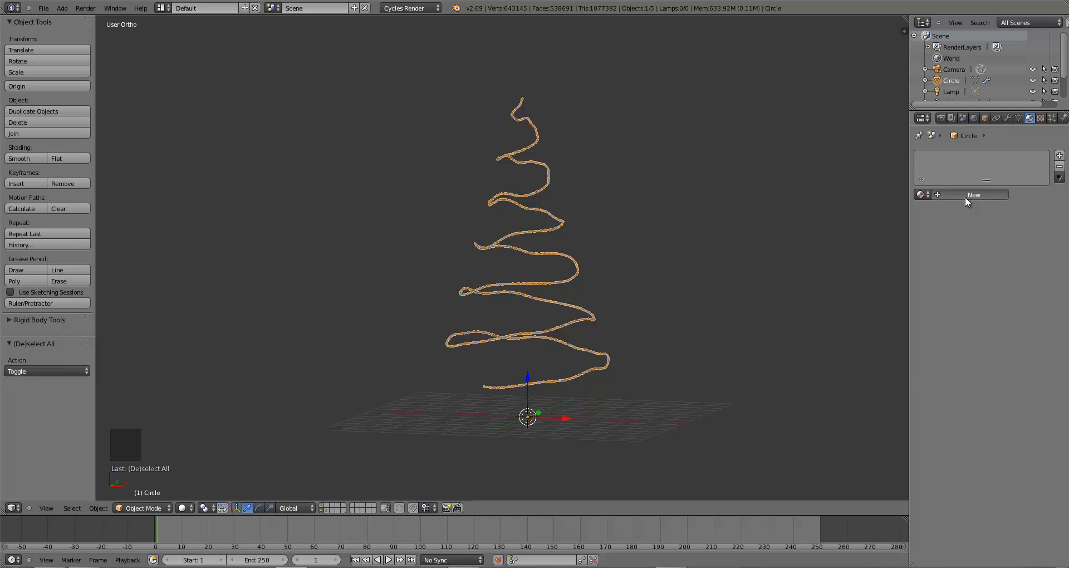
left_click(1000, 280)
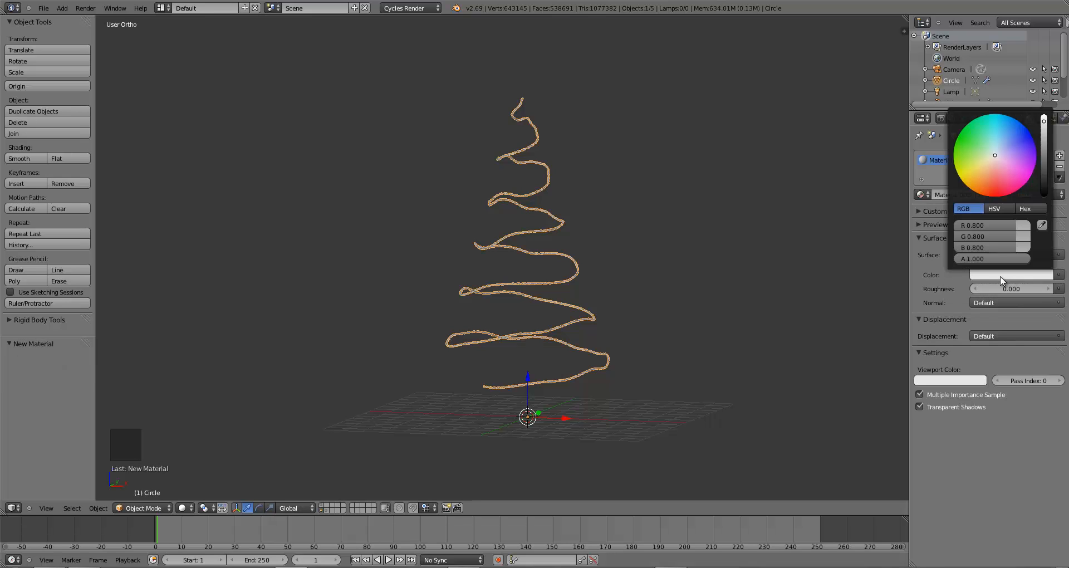
left_click_drag(1010, 167, 1032, 182)
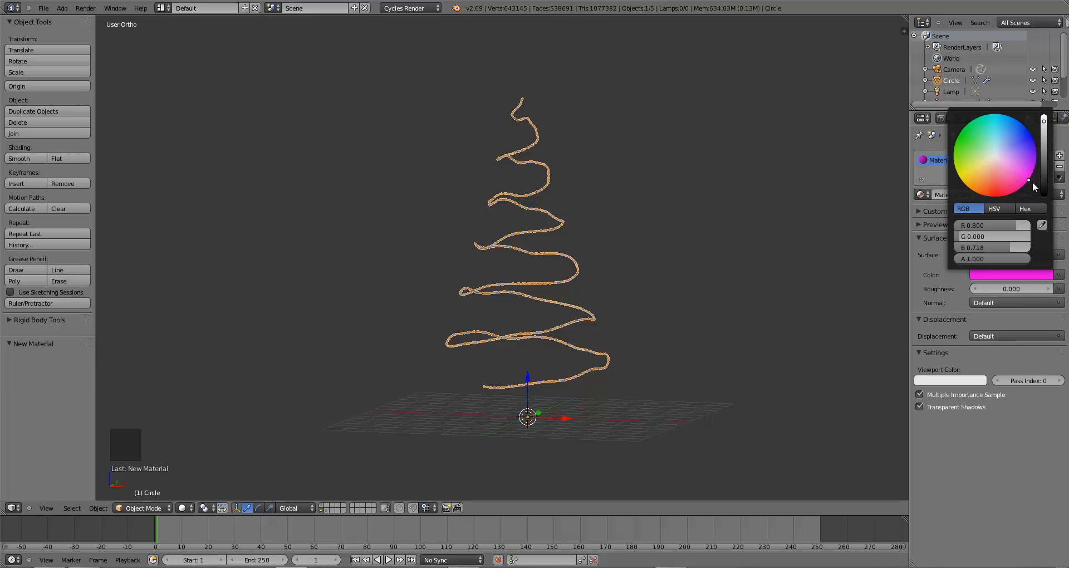
key("ctrl+s")
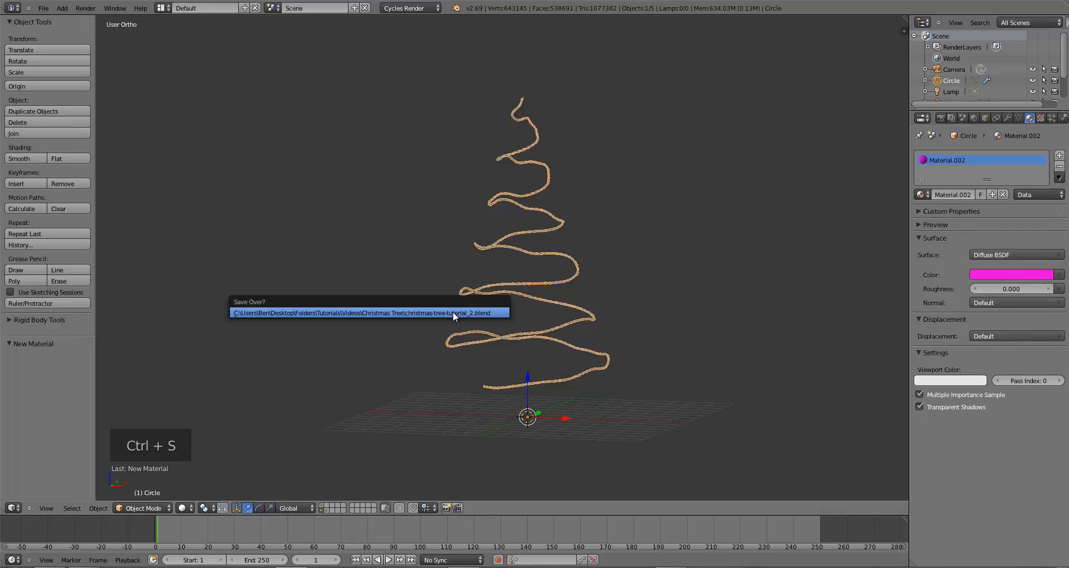
left_click(452, 313)
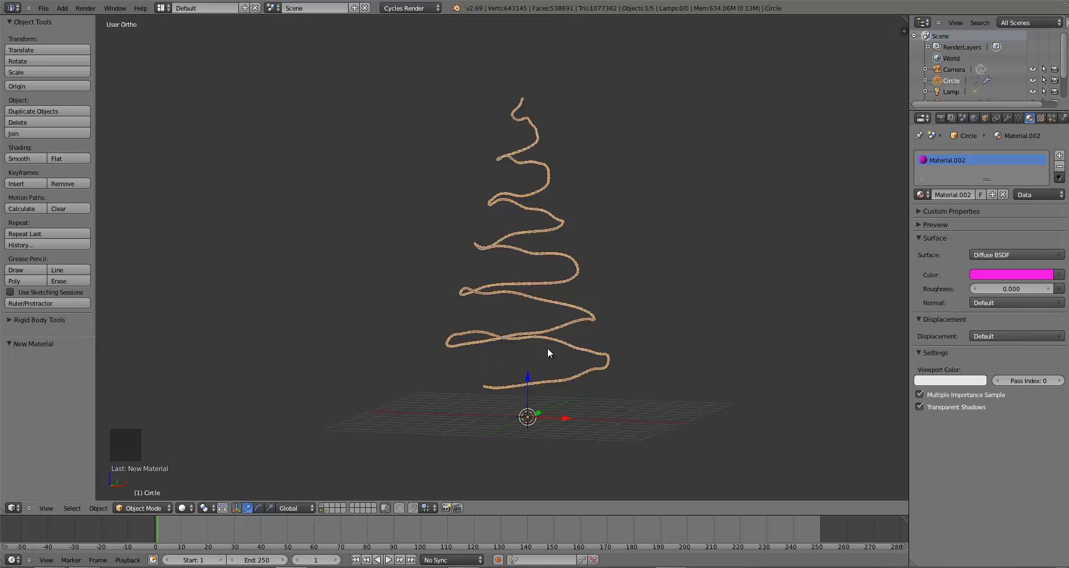
Move the leaves object onto the layer that holds the light wire, show that layer and deselect everything
left_click(325, 511)
left_click(431, 368)
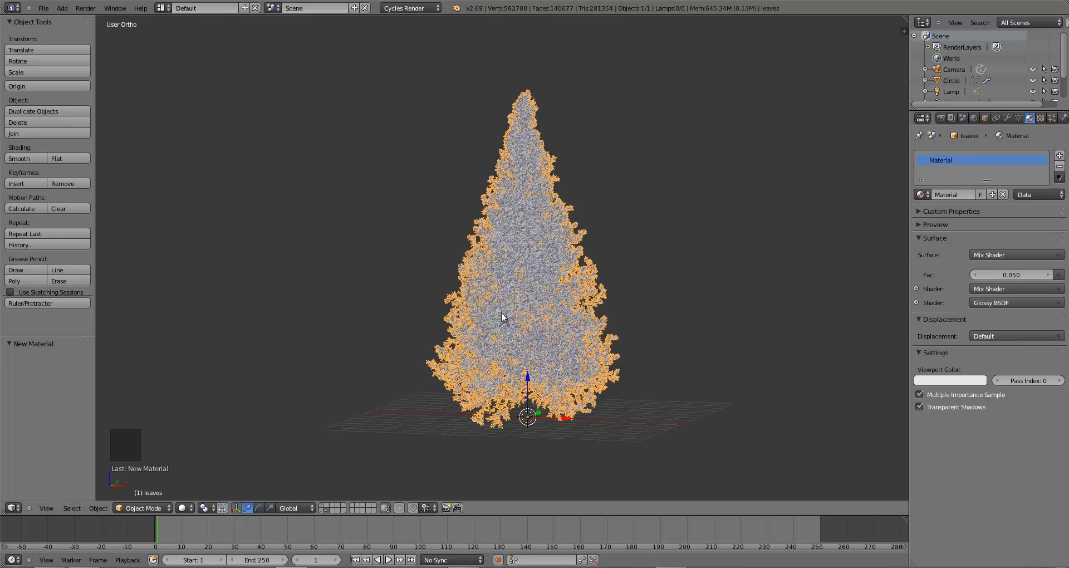
left_click(586, 340)
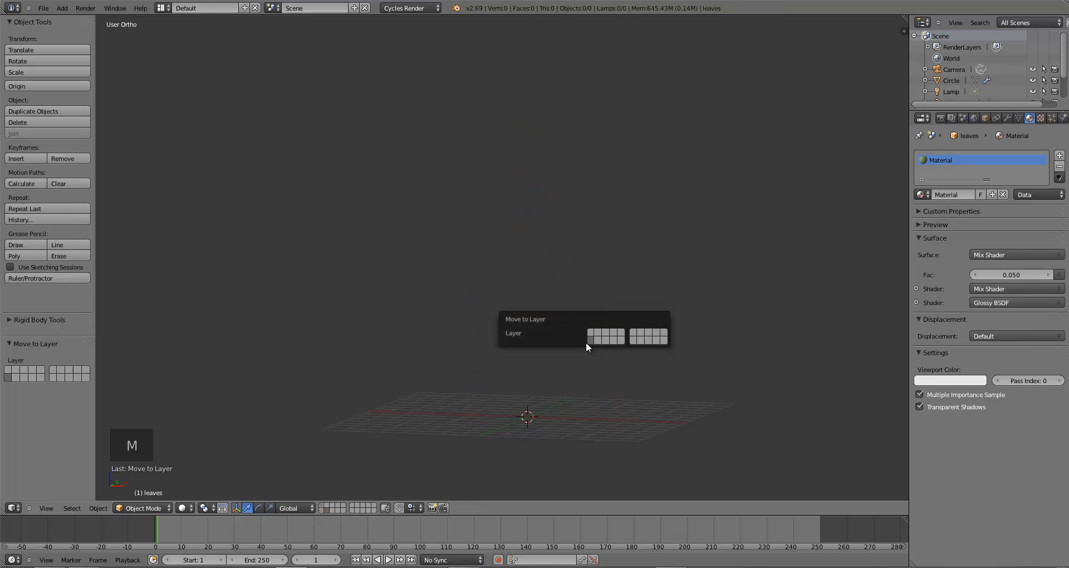
left_click(323, 509)
key("a")
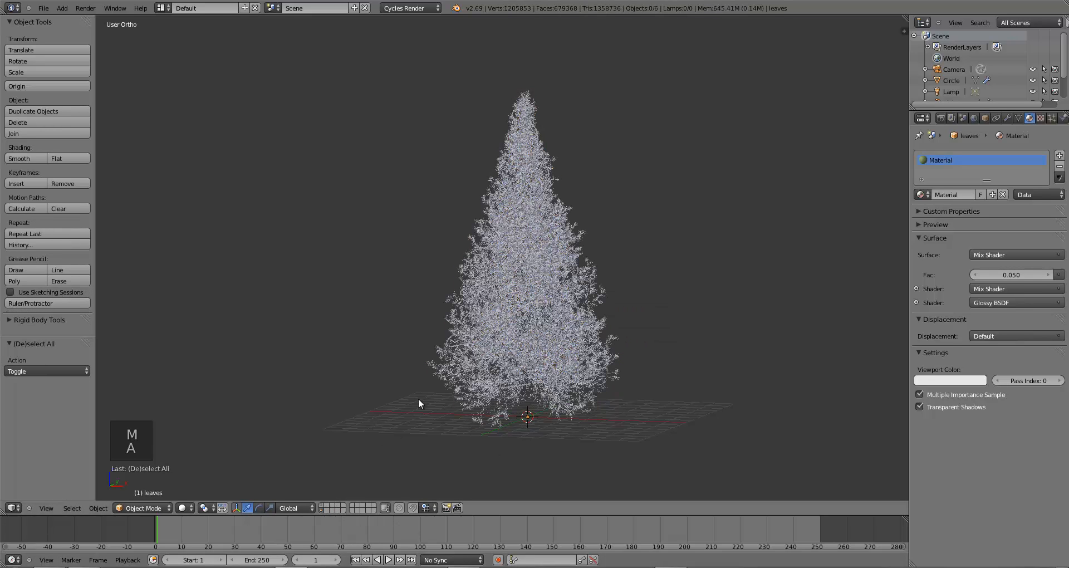
Unhide the tree's trunk and branches, deselect everything and save over christmas-tree-tutorial_2.blend
key("alt+h")
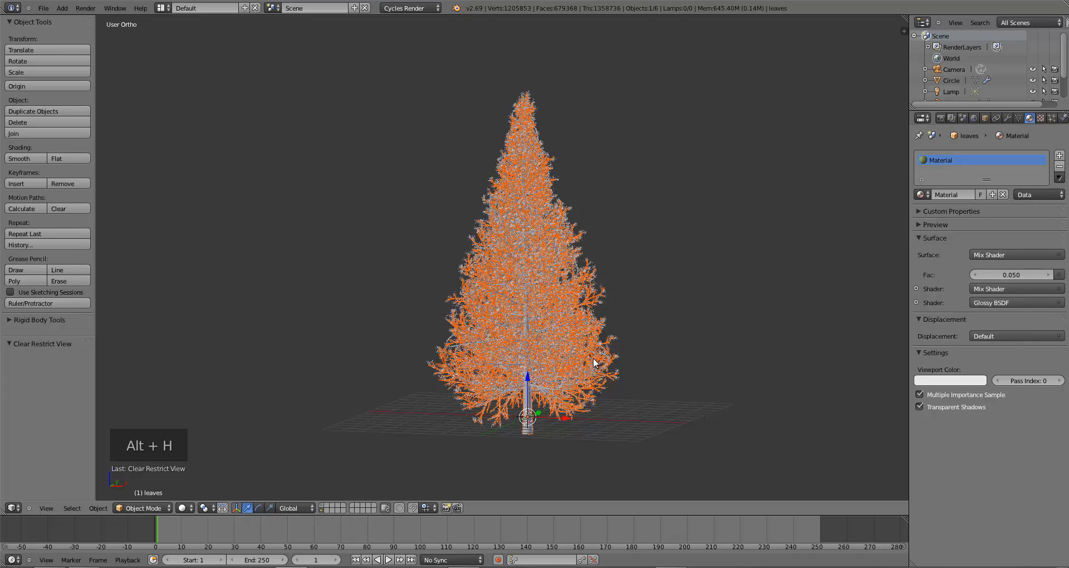
key("a")
key("ctrl+s")
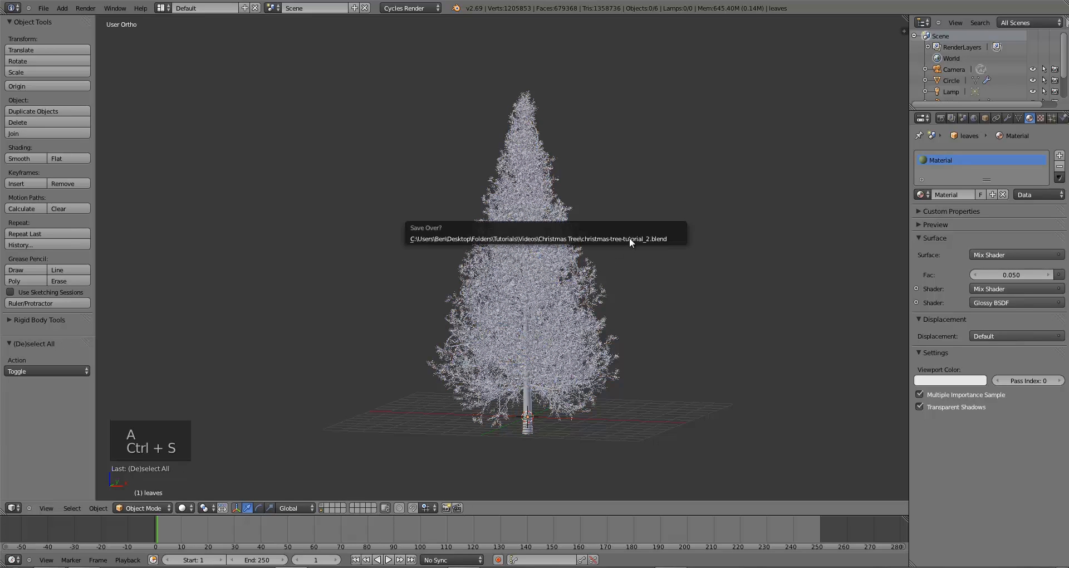
left_click(594, 234)
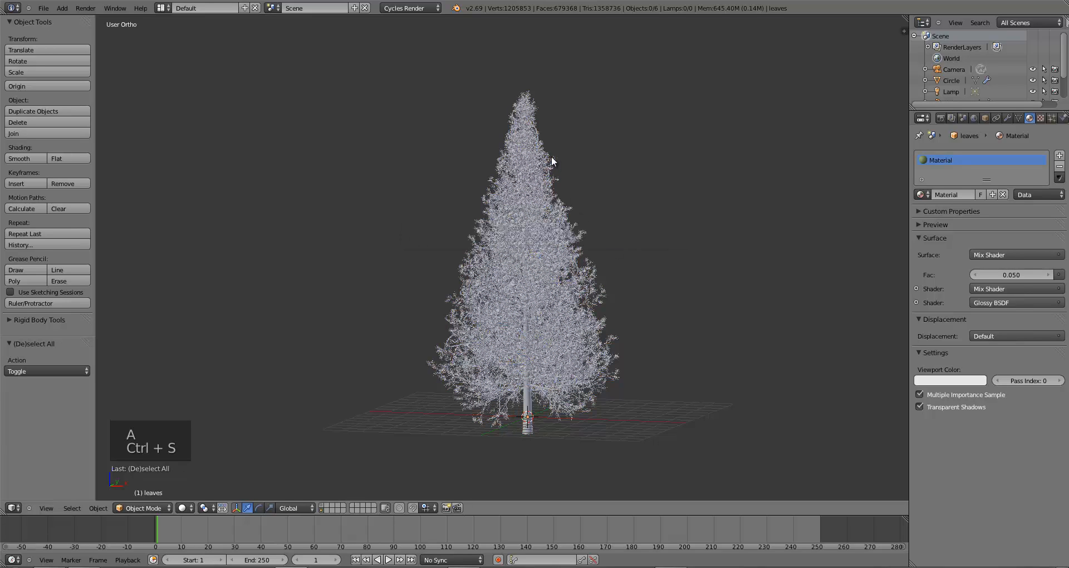
Select LightCurve among the leaves and view its path around the tree in wireframe before returning to solid shading
right_click(472, 232)
right_click(535, 129)
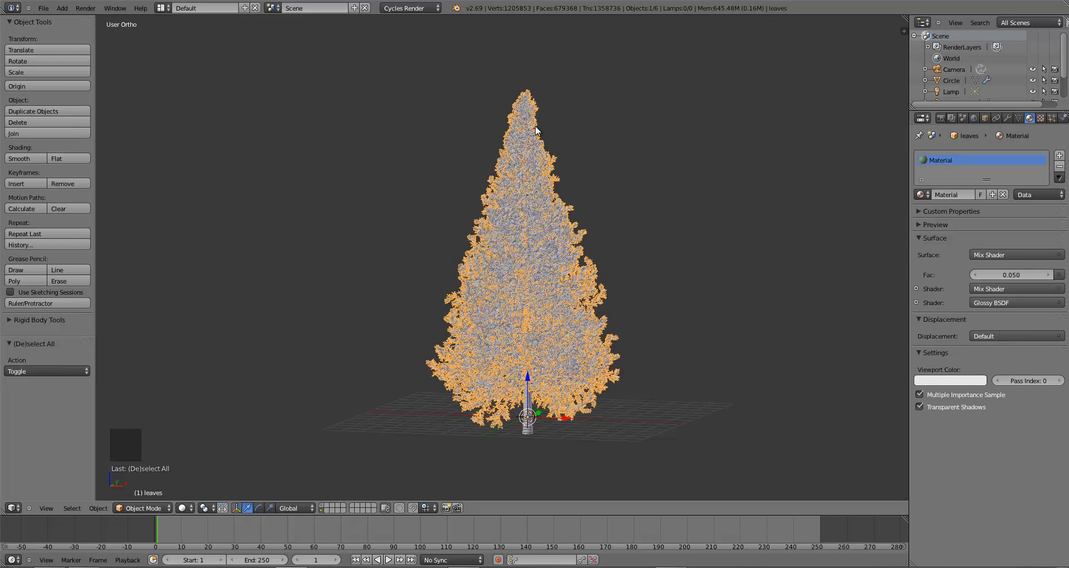
right_click(536, 127)
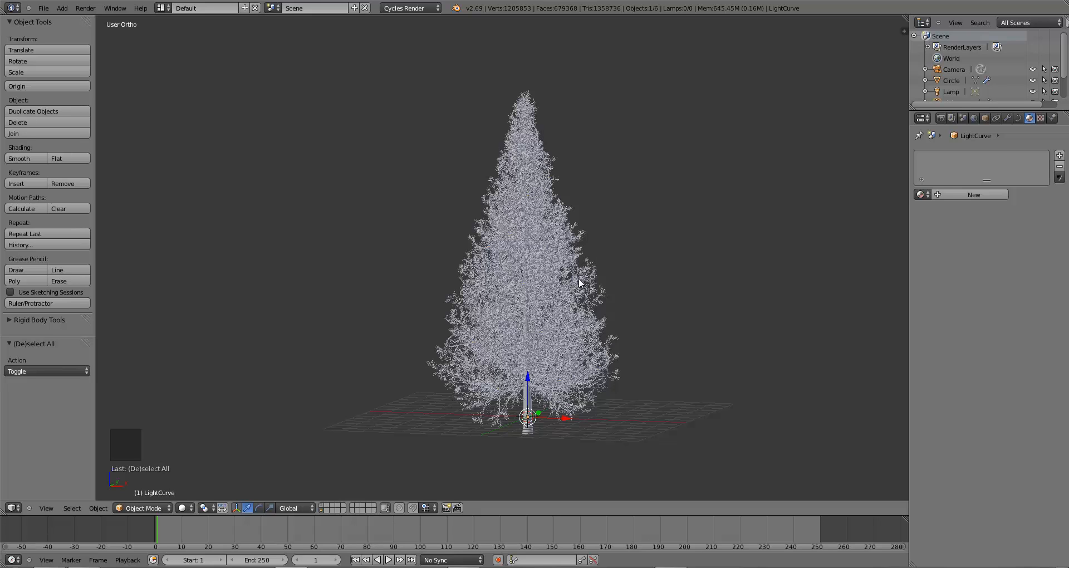
key("z")
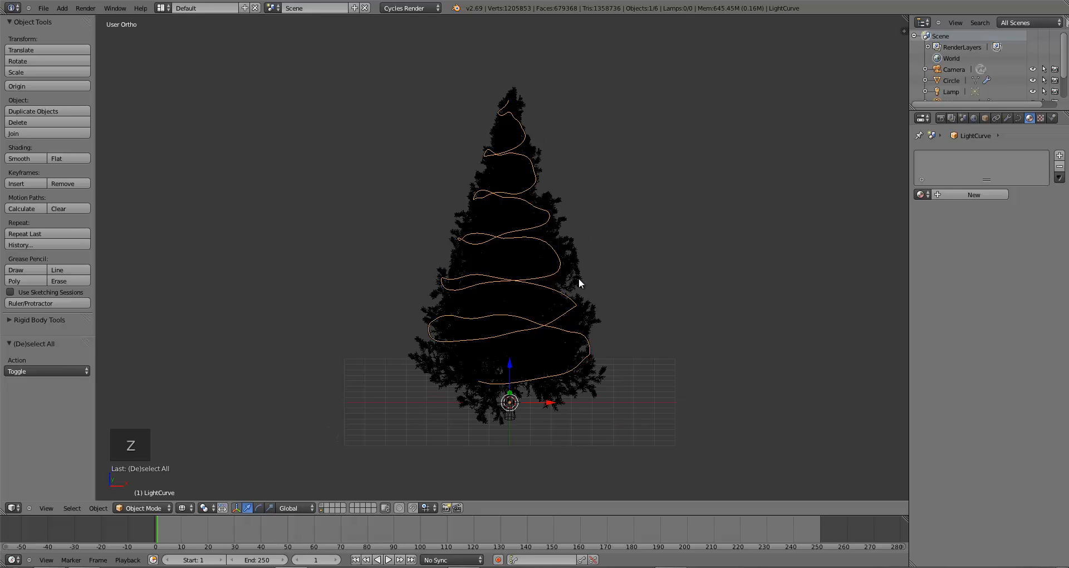
middle_click_drag(579, 278, 563, 273)
key("z")
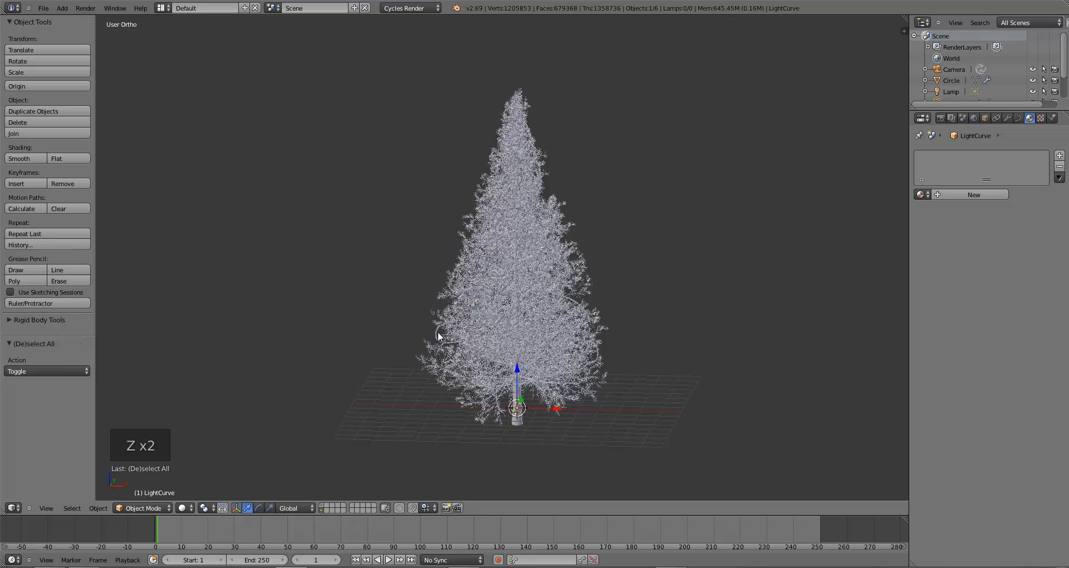
Set the twisted wire material's viewport color to the same magenta as its diffuse color and deselect everything
right_click(438, 335)
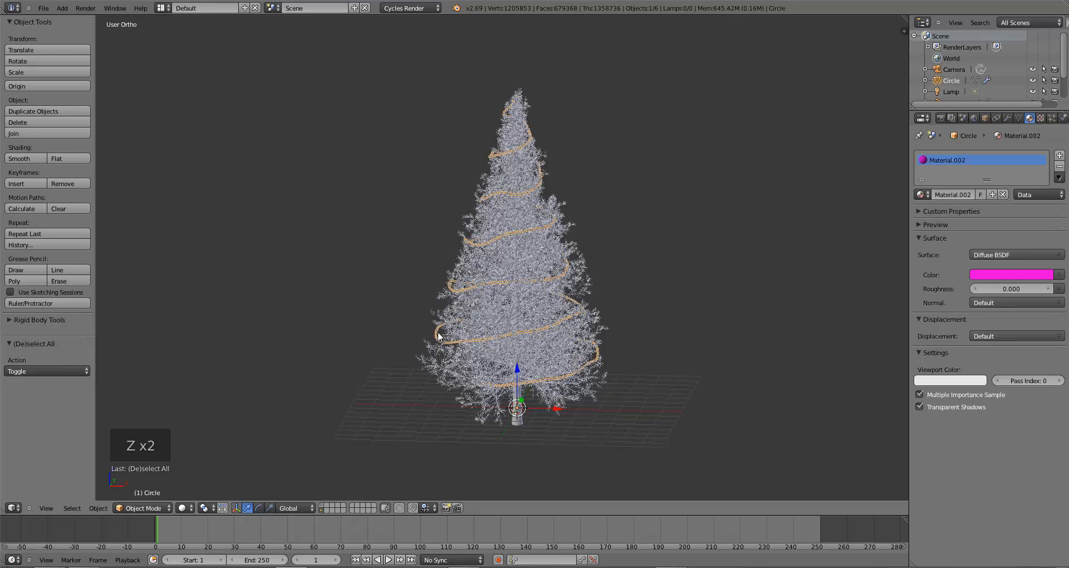
left_click(955, 382)
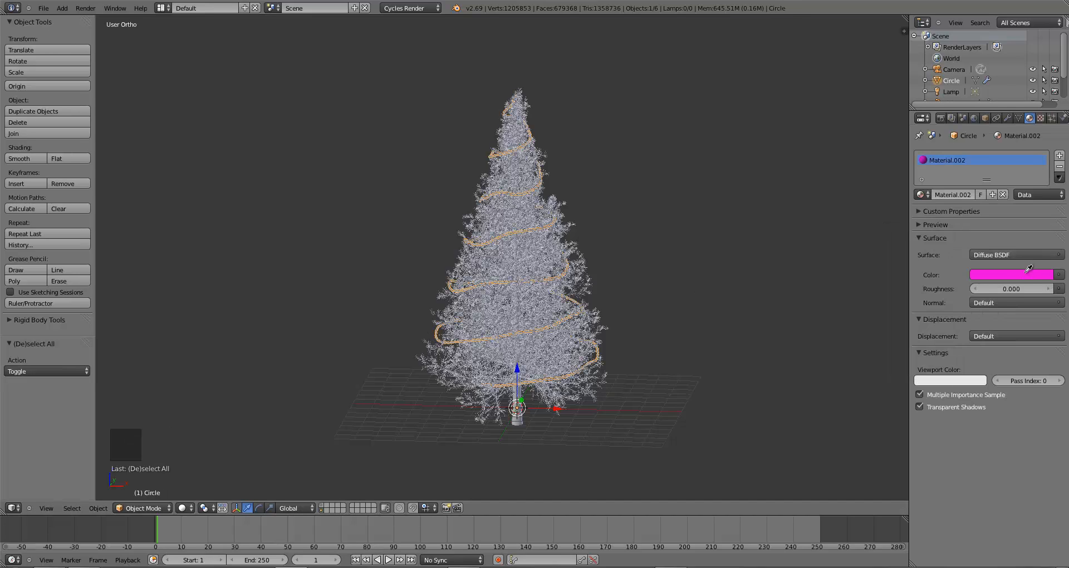
left_click_drag(1024, 273, 950, 380)
key("a")
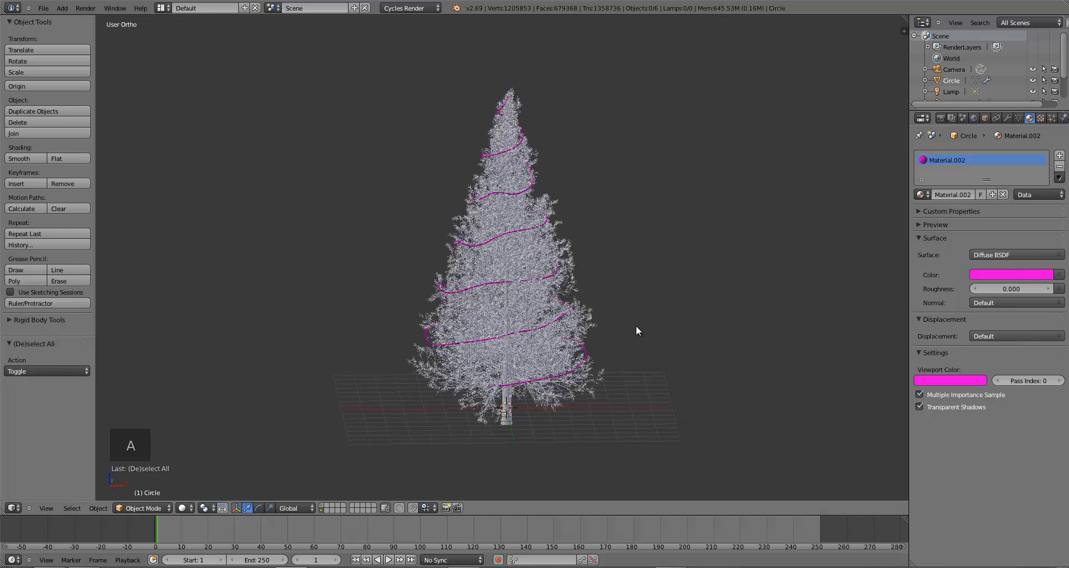
Switch to the camera view of the tree and save over christmas-tree-tutorial_2.blend
key("ctrl+s")
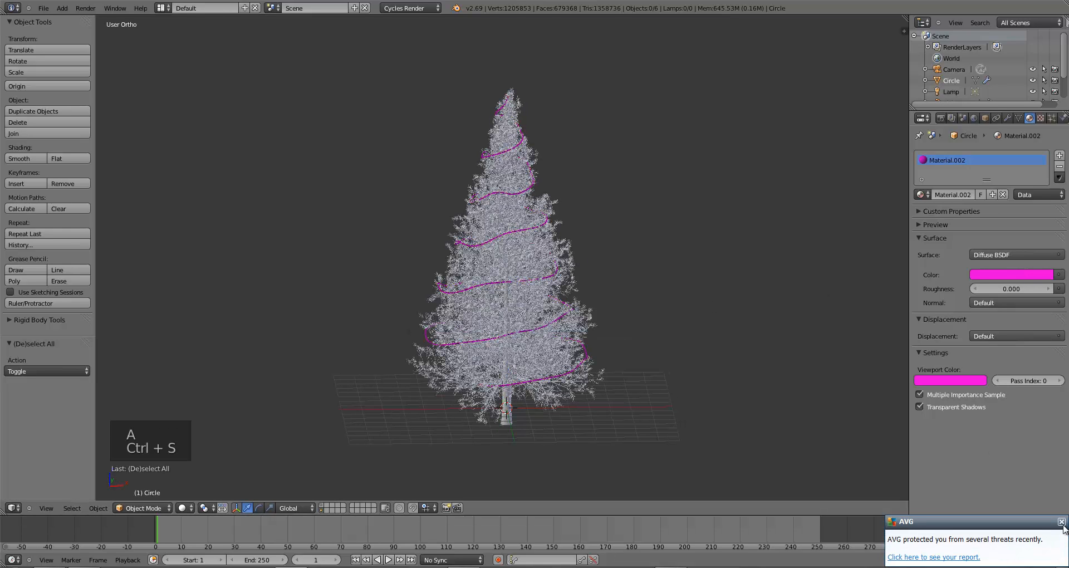
key("KP_1")
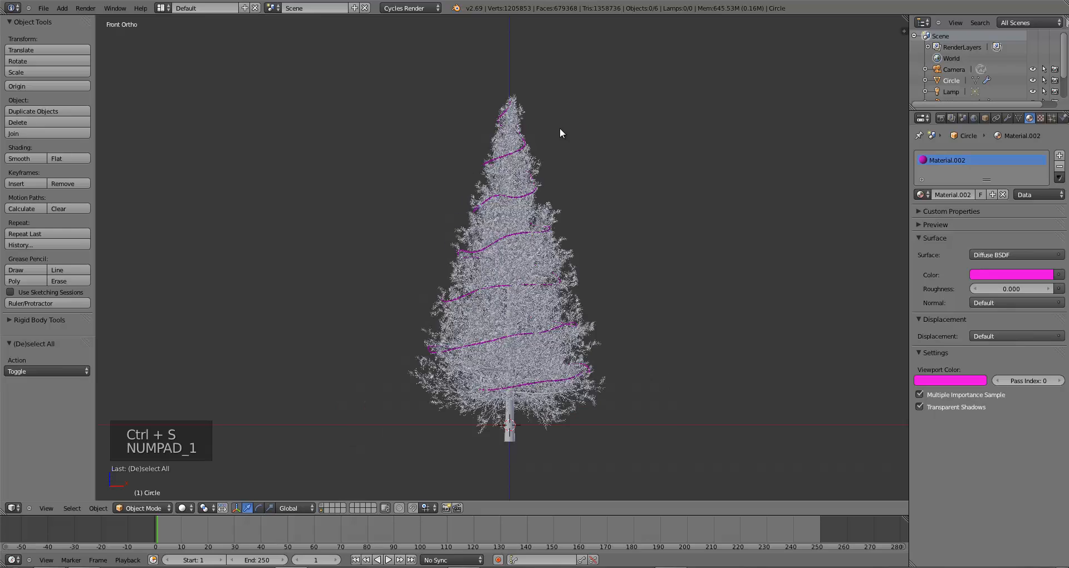
key("KP_0")
key("ctrl+s")
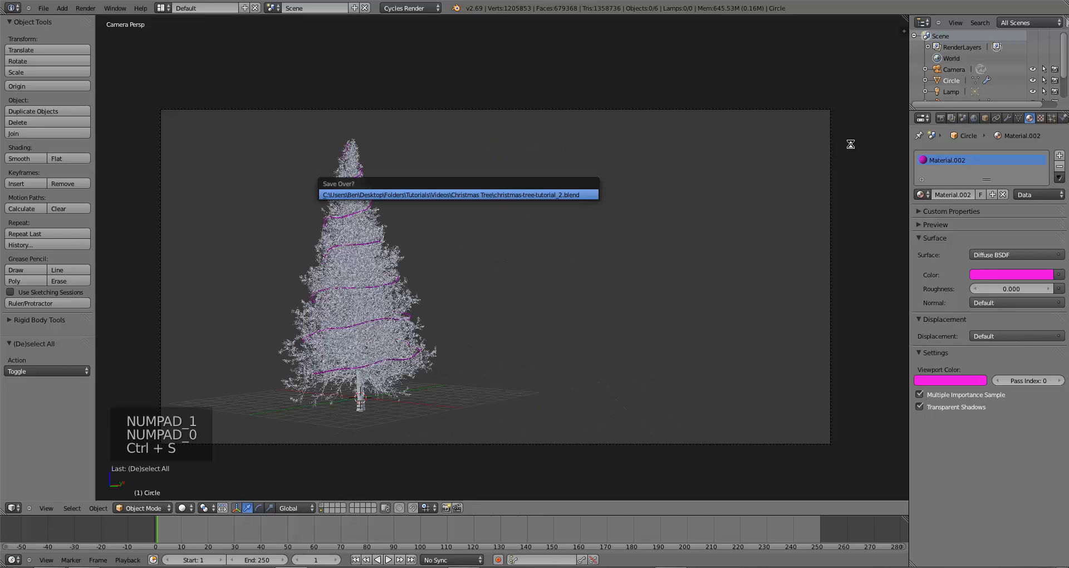
Set a render border closely around the whole tree in the camera view, save the file and render the bordered area
left_click(938, 118)
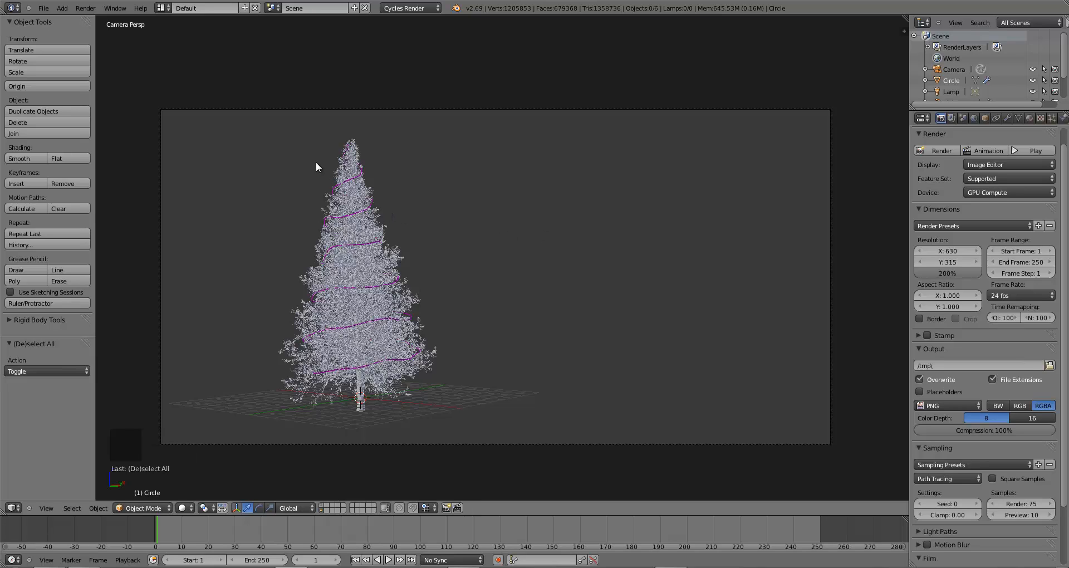
key("shift+b")
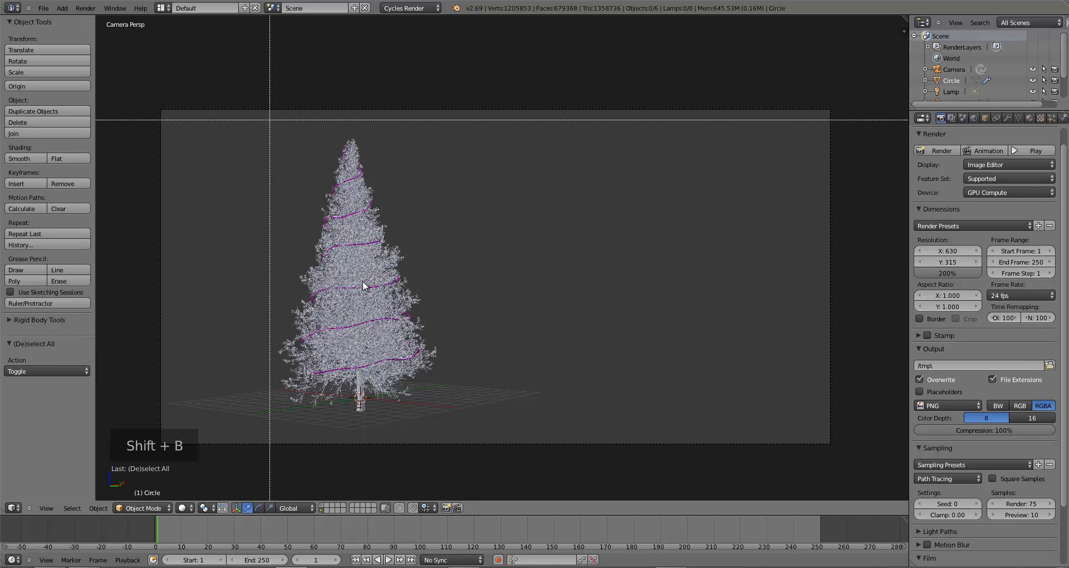
left_click_drag(362, 280, 447, 420)
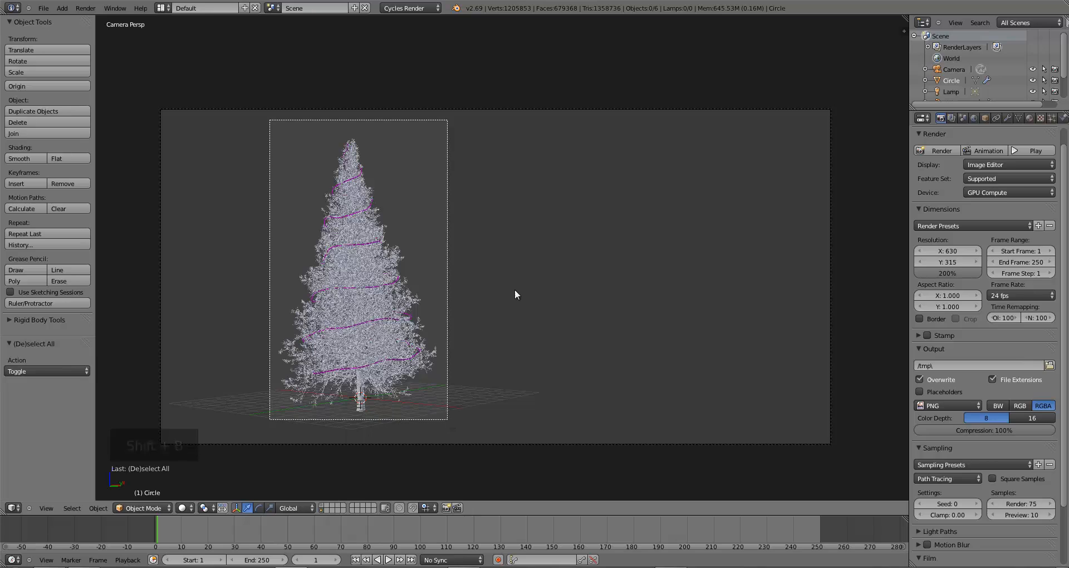
key("ctrl+s")
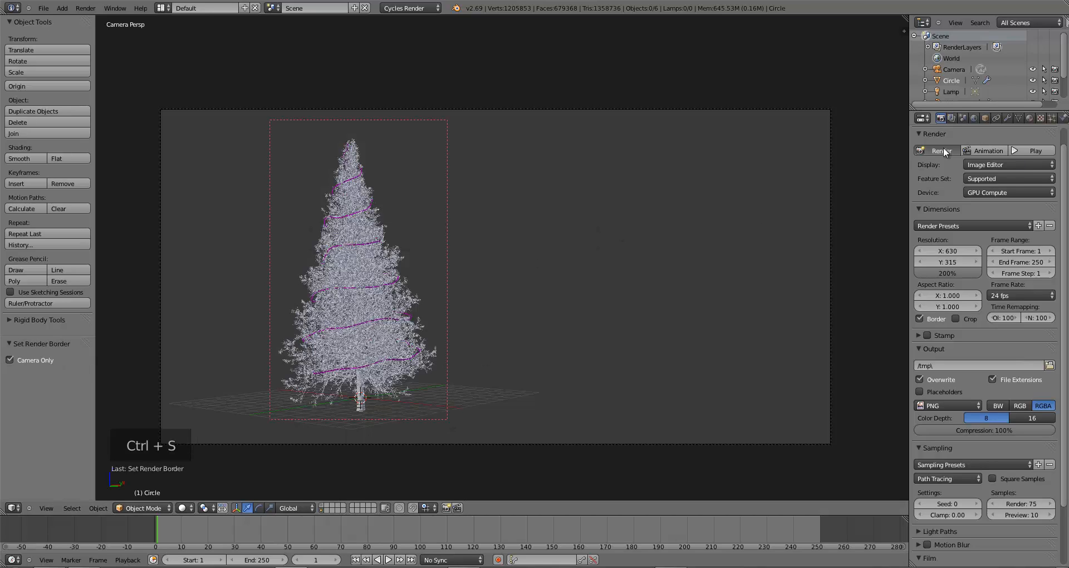
left_click(941, 150)
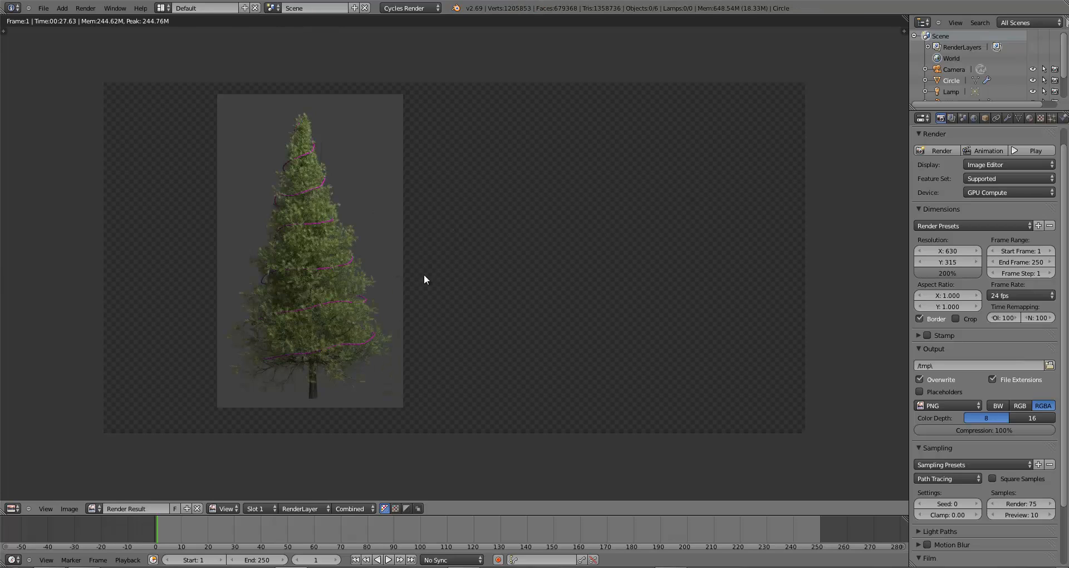
key("Escape")
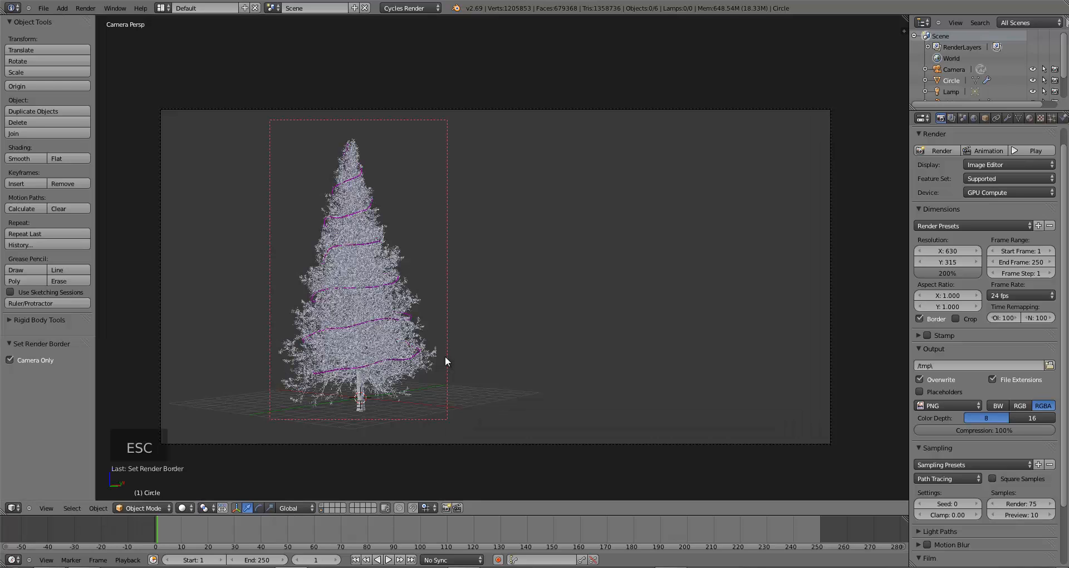
Change the light wire material's diffuse color to dark green with R 0.011, G 0.107 and B 0.034
right_click(364, 172)
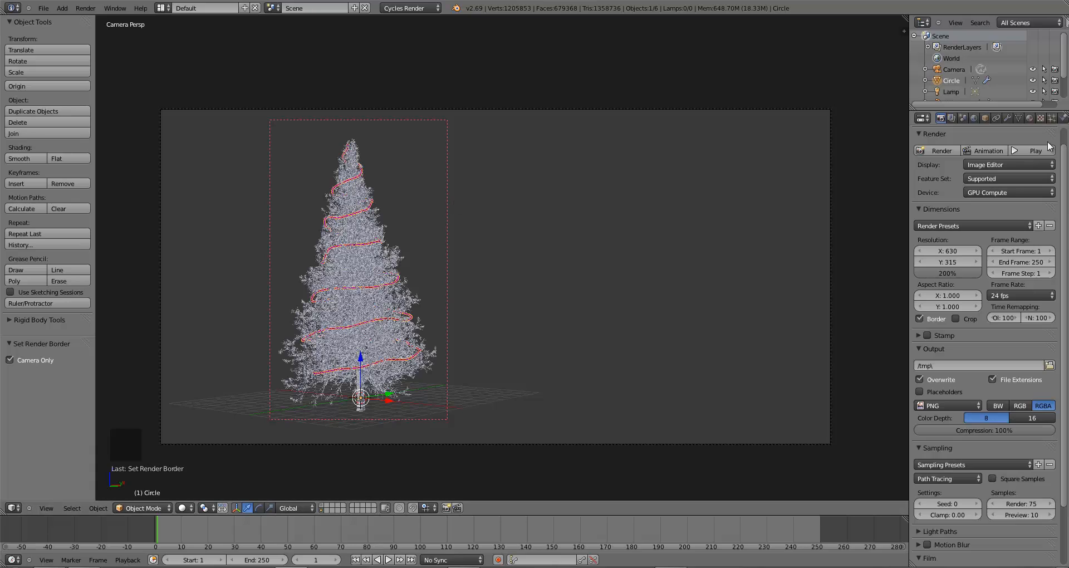
left_click(1029, 118)
left_click(1006, 273)
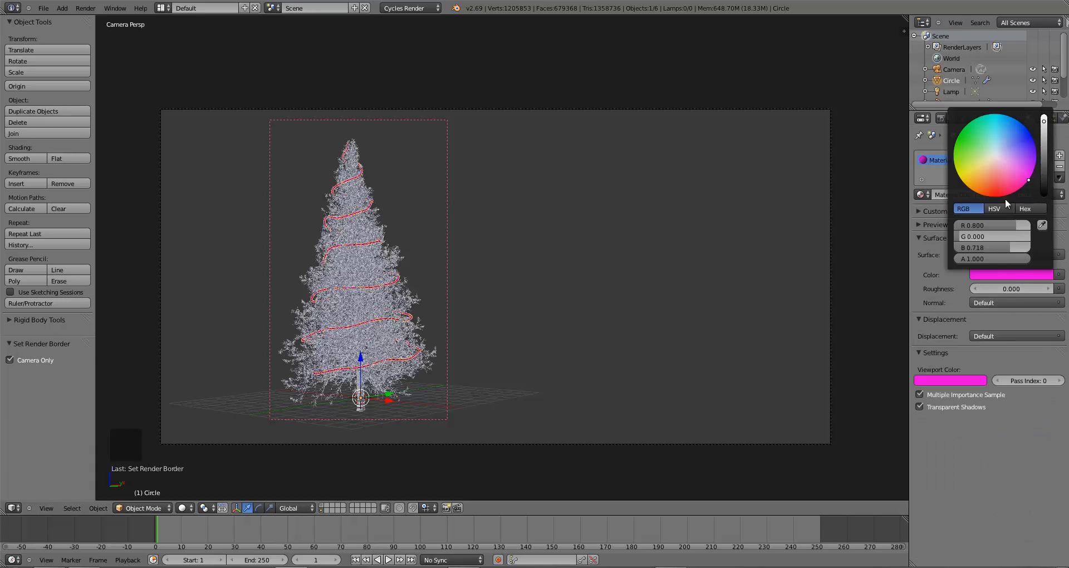
left_click(972, 135)
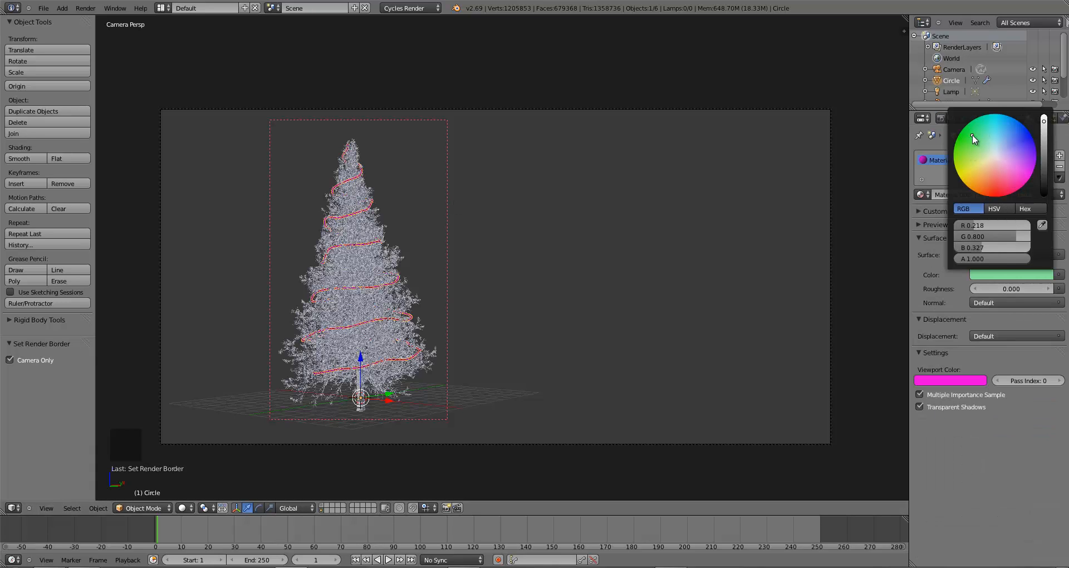
left_click(1045, 160)
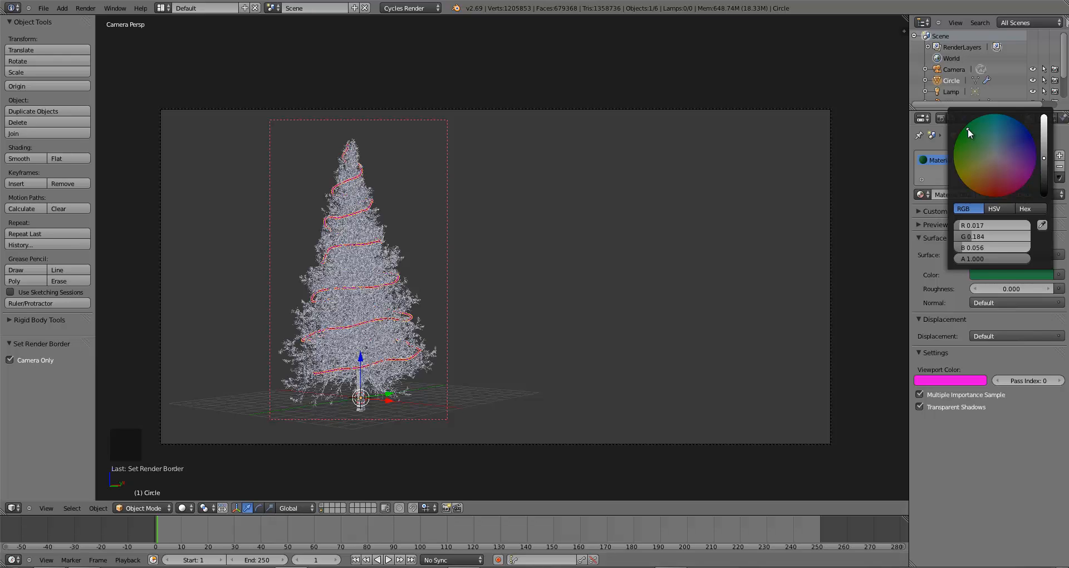
left_click(1045, 165)
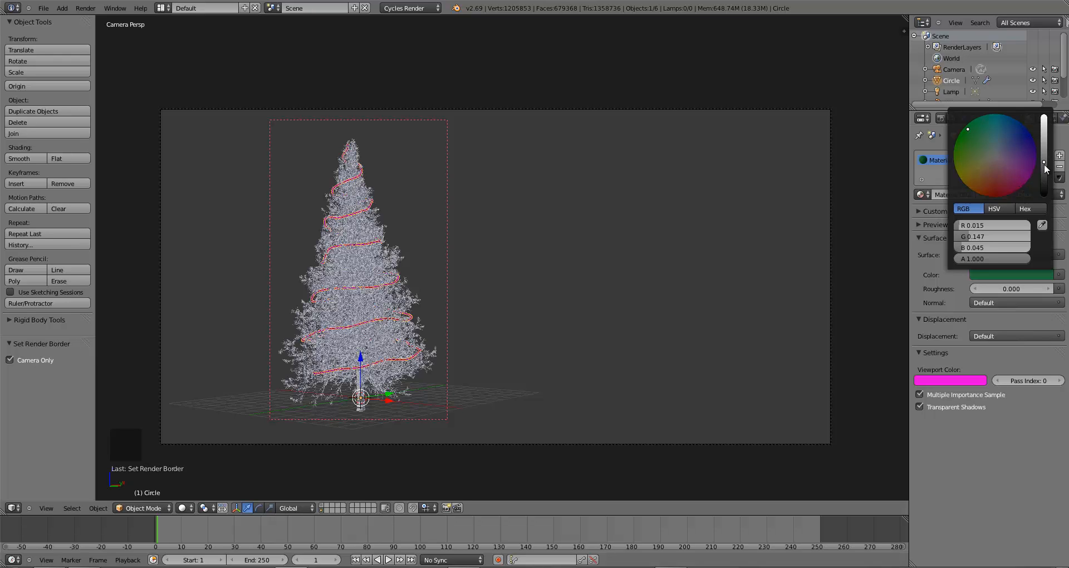
left_click(1044, 166)
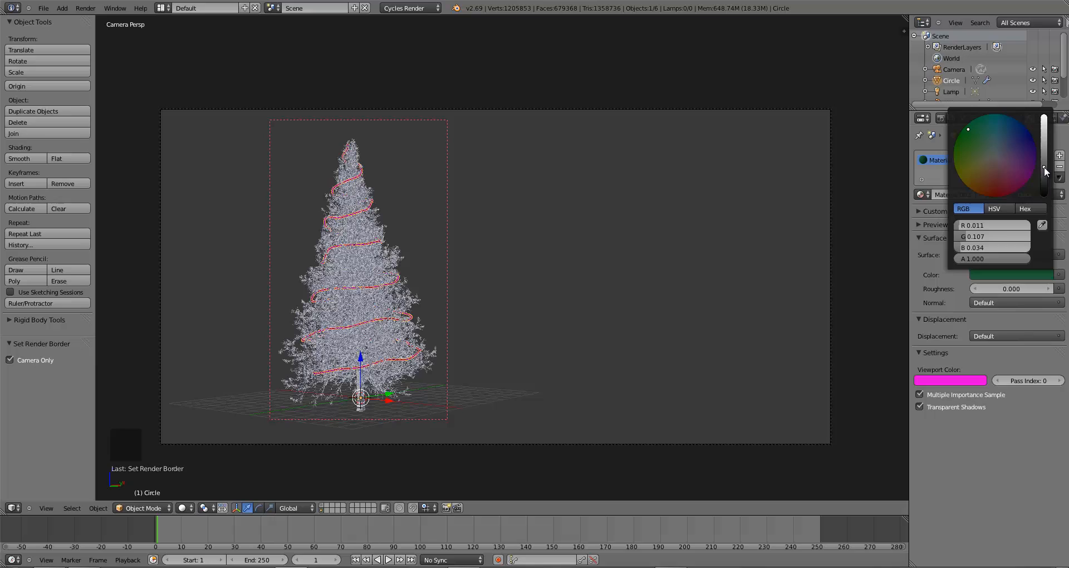
Set the light wire material's viewport color by sampling its dark green diffuse color
left_click(970, 381)
left_click(975, 340)
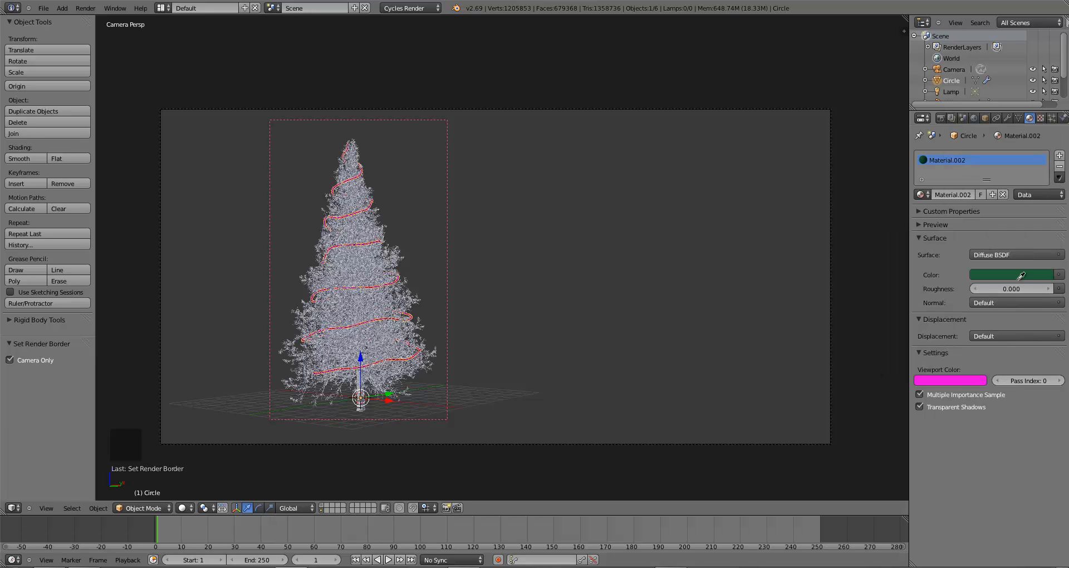
left_click(1017, 276)
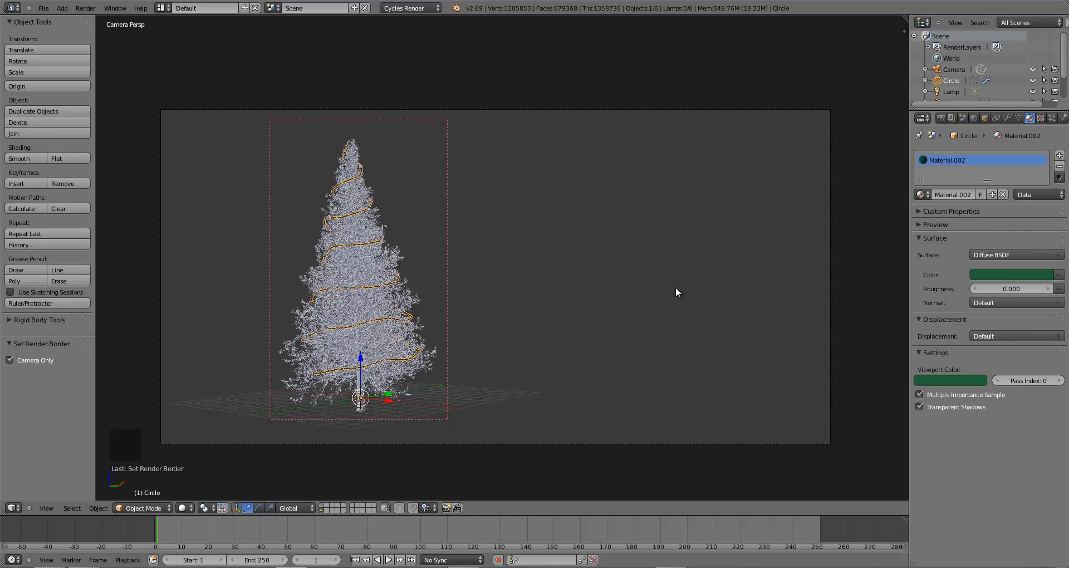
Give the leaves material a light green viewport color and deselect everything
right_click(337, 239)
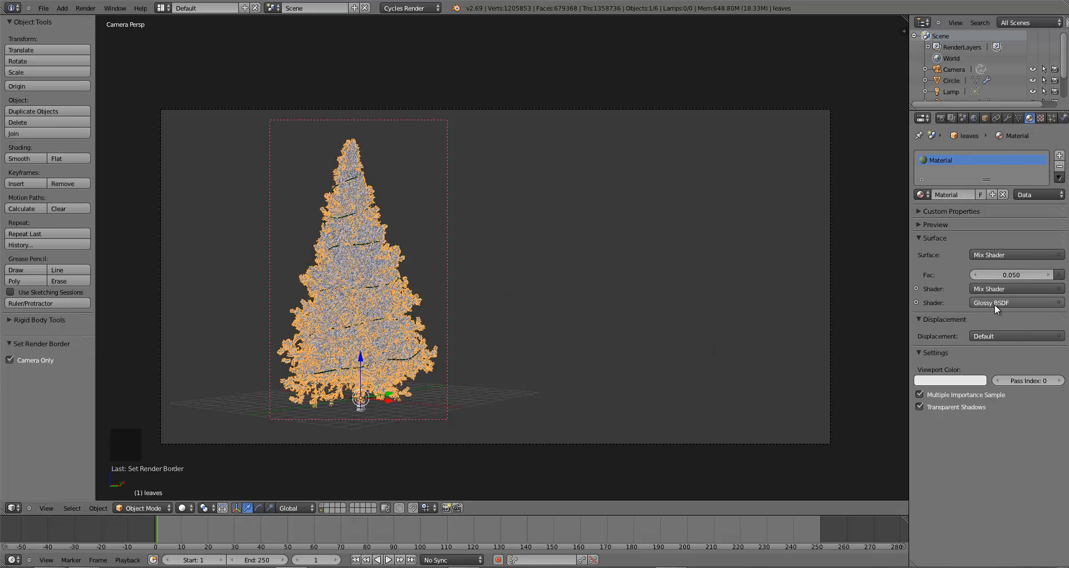
left_click(938, 380)
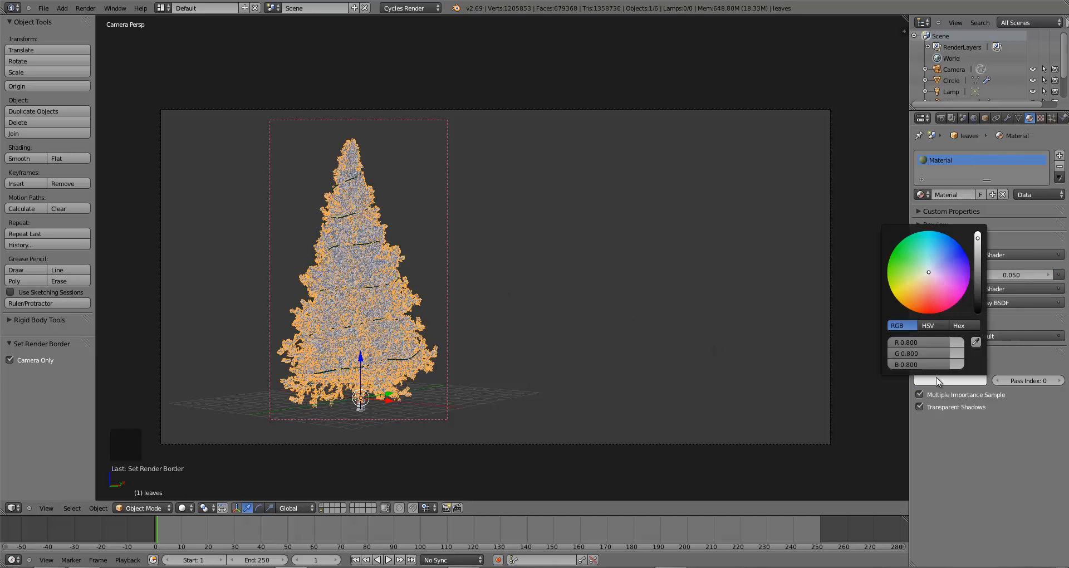
left_click(902, 266)
left_click_drag(903, 266, 906, 270)
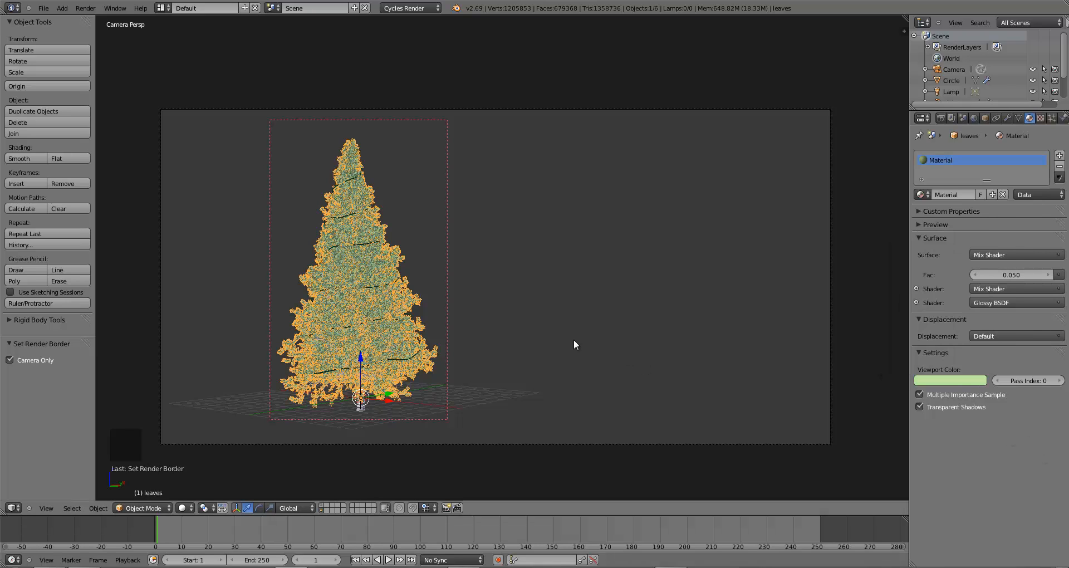
key("a")
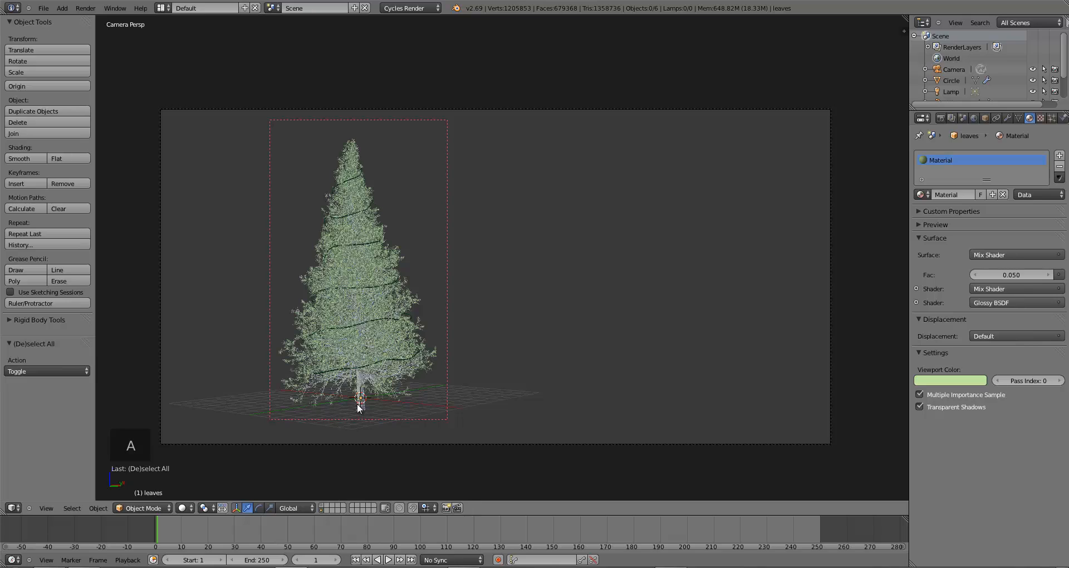
Give the tree_Bark material of the trunk a muted brown viewport color, deselect everything and save the file
right_click(356, 403)
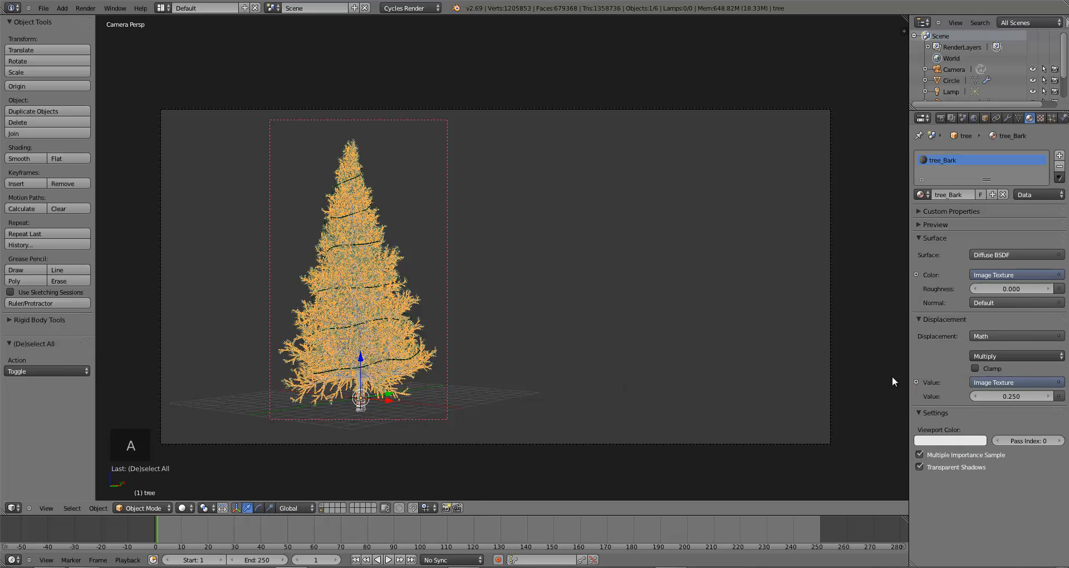
left_click(949, 443)
left_click(917, 349)
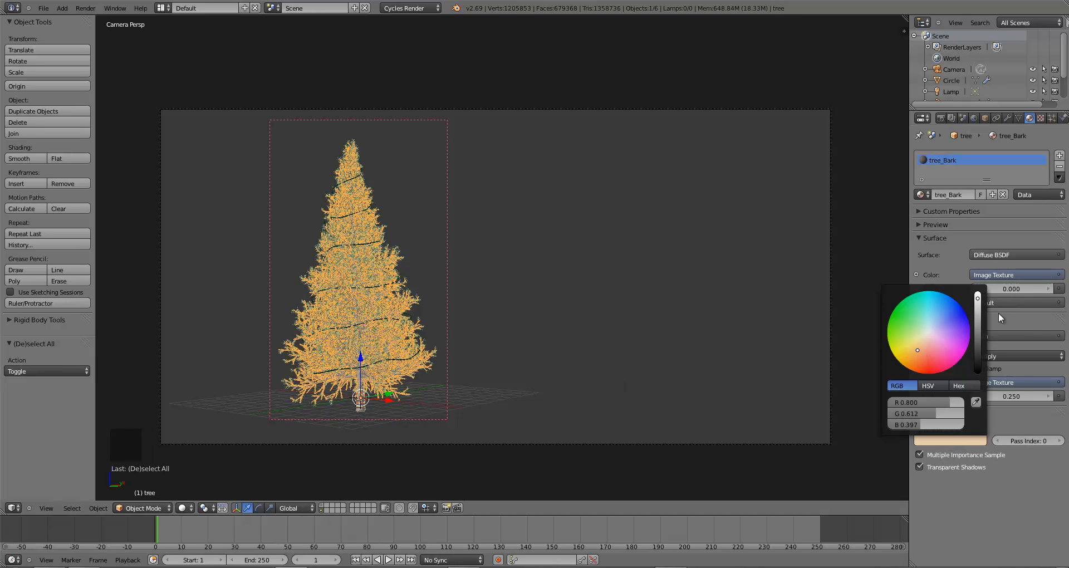
left_click(978, 325)
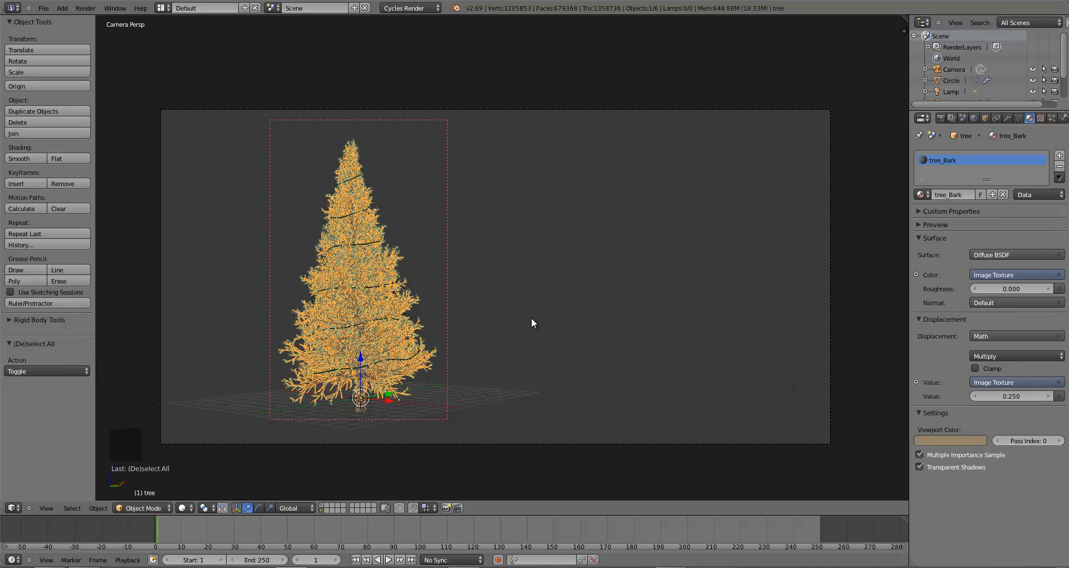
key("a")
key("ctrl+s")
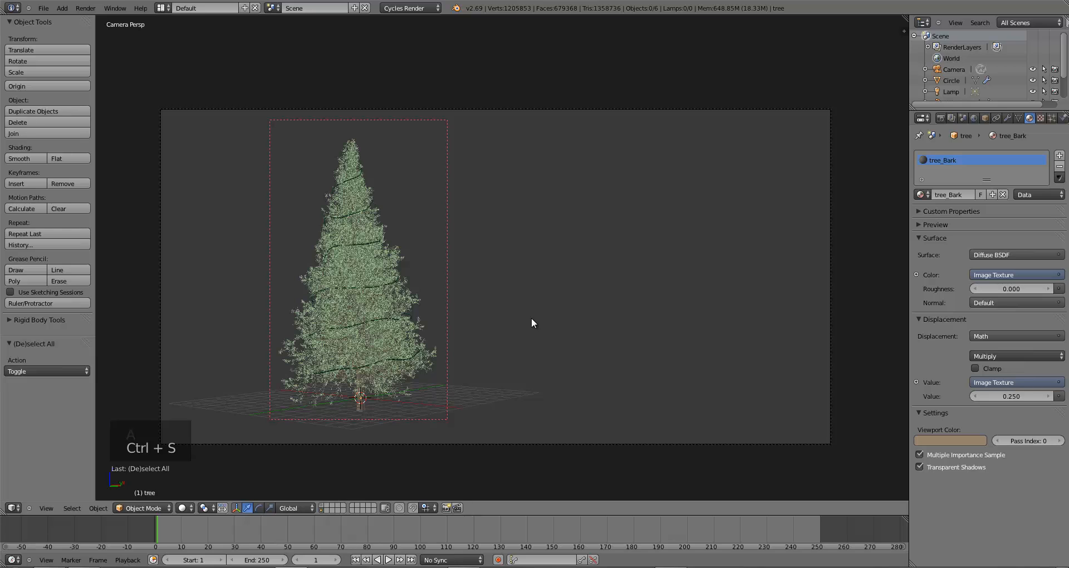
key("KP_1")
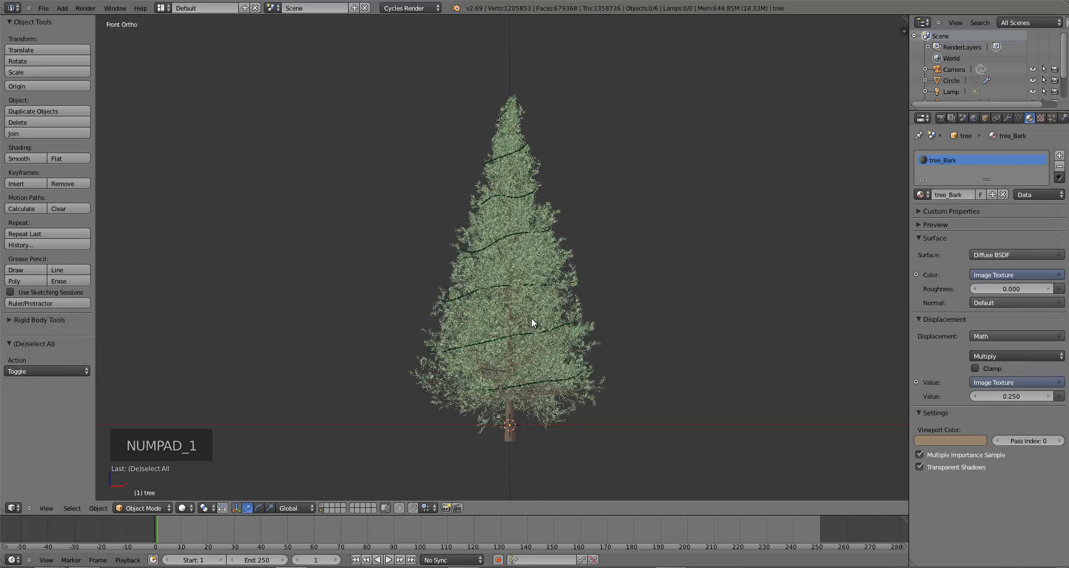
scroll(540, 323, "up", 2)
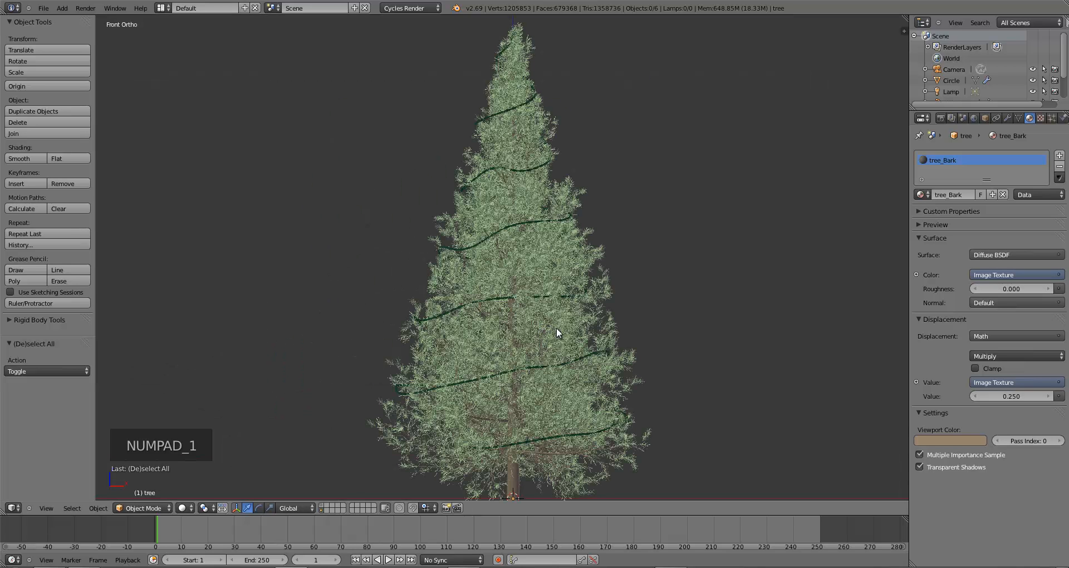
scroll(549, 332, "down", 2)
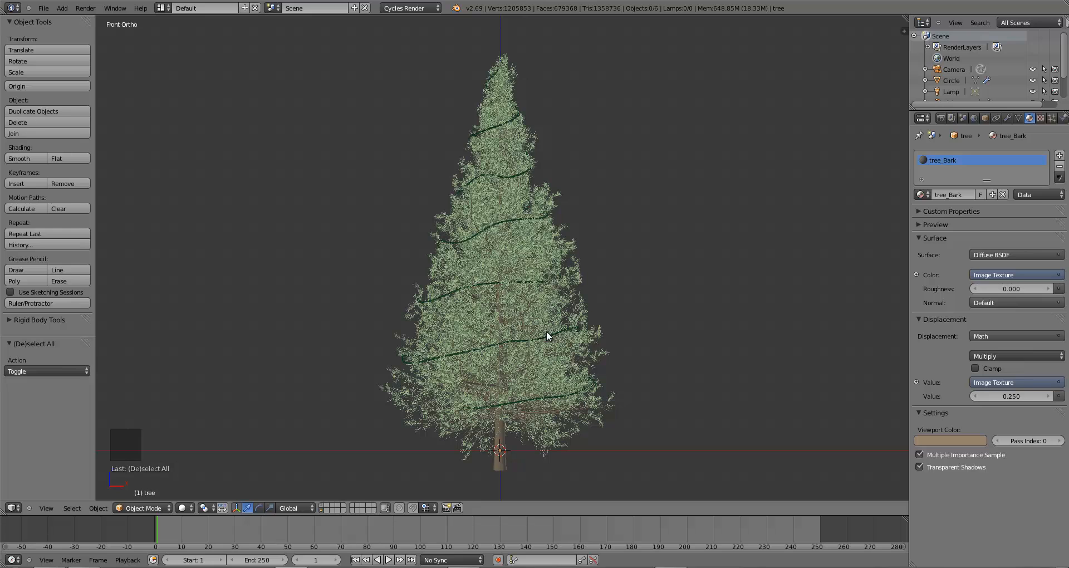
middle_click_drag(636, 332, 608, 334)
Show an empty layer in front view and add a five-vertex mesh circle of radius 1 at the origin
key("KP_1")
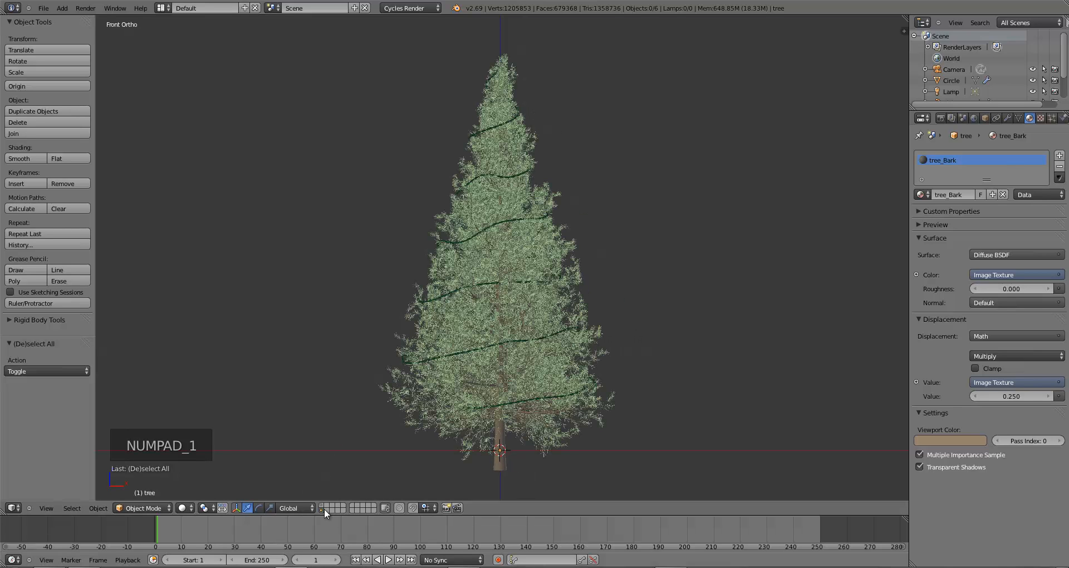
left_click(327, 504)
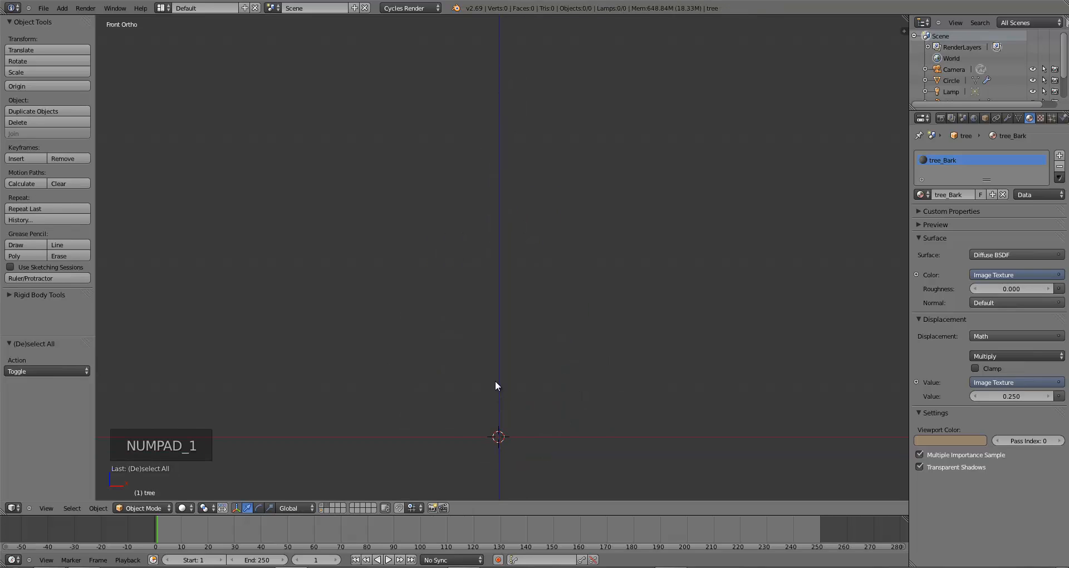
key("shift+a")
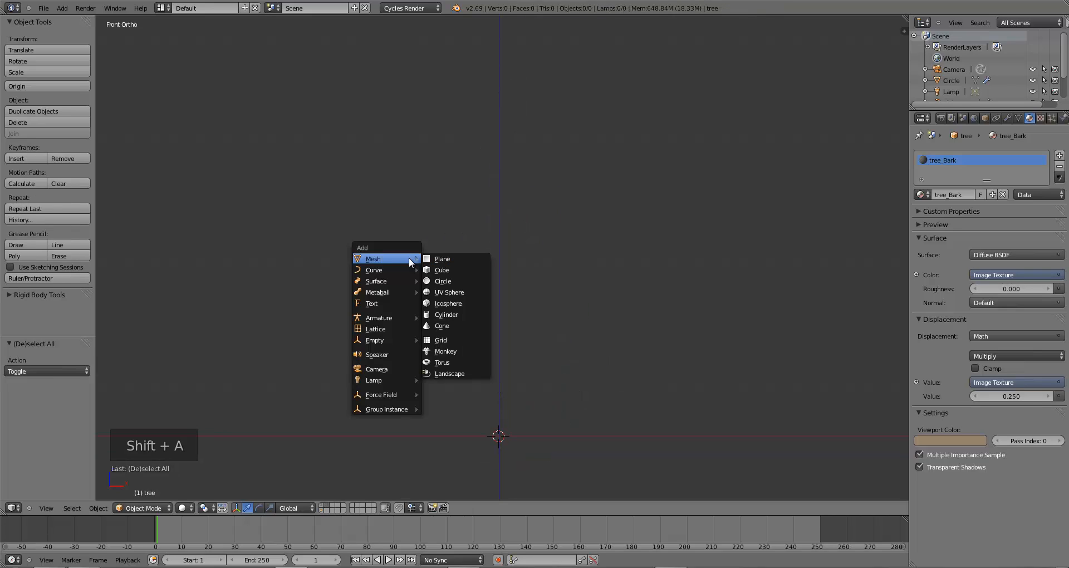
left_click(445, 281)
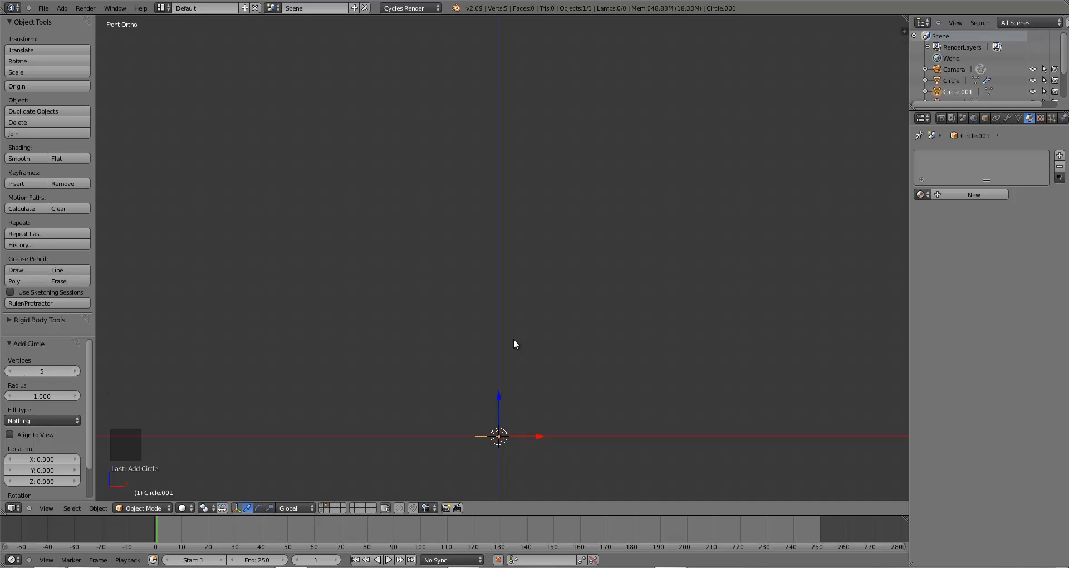
Extrude the five-vertex circle about 4.54 units upward along Z to form the bulb's body
middle_click_drag(535, 409, 547, 318, "shift")
scroll(547, 329, "up", 2)
key("Tab")
key("e")
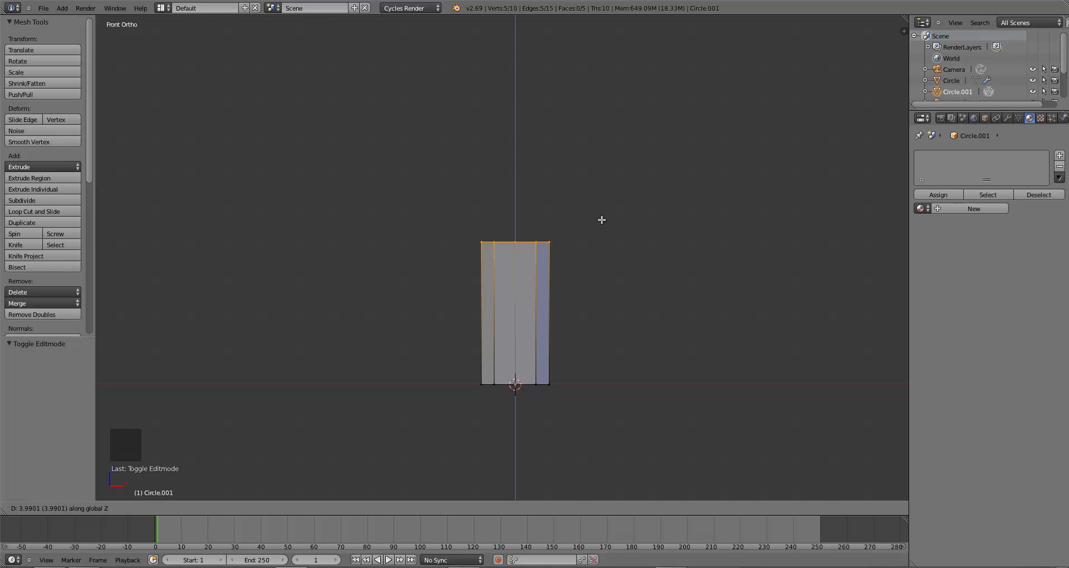
left_click(606, 201)
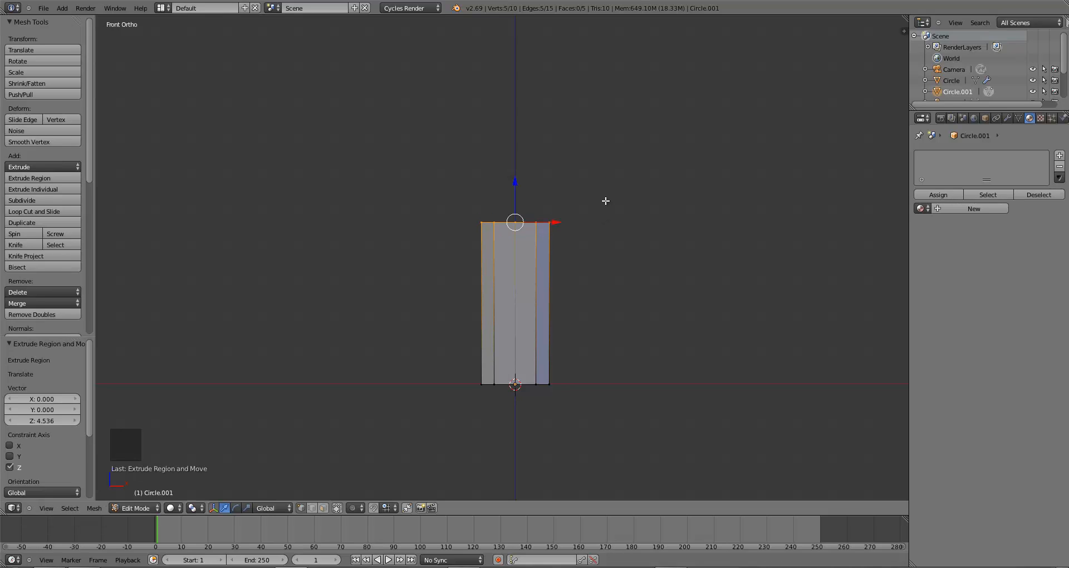
Extrude the body's upper ring into a shoulder, scaling it to about 0.567, raising it about 0.28 along Z and scaling it again to about 0.436
key("e")
right_click(579, 298)
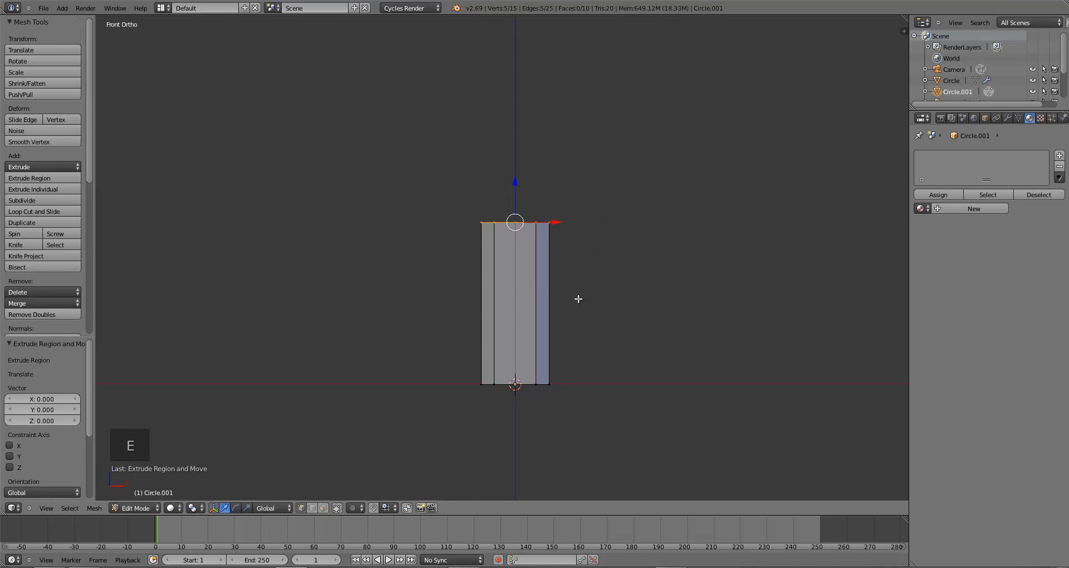
key("s")
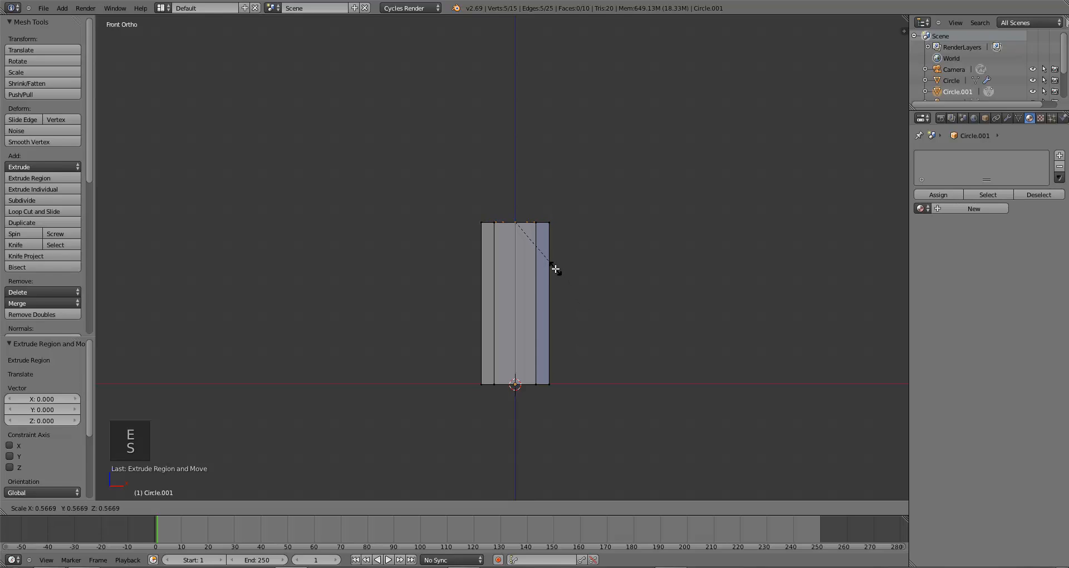
left_click(555, 268)
key("g")
key("z")
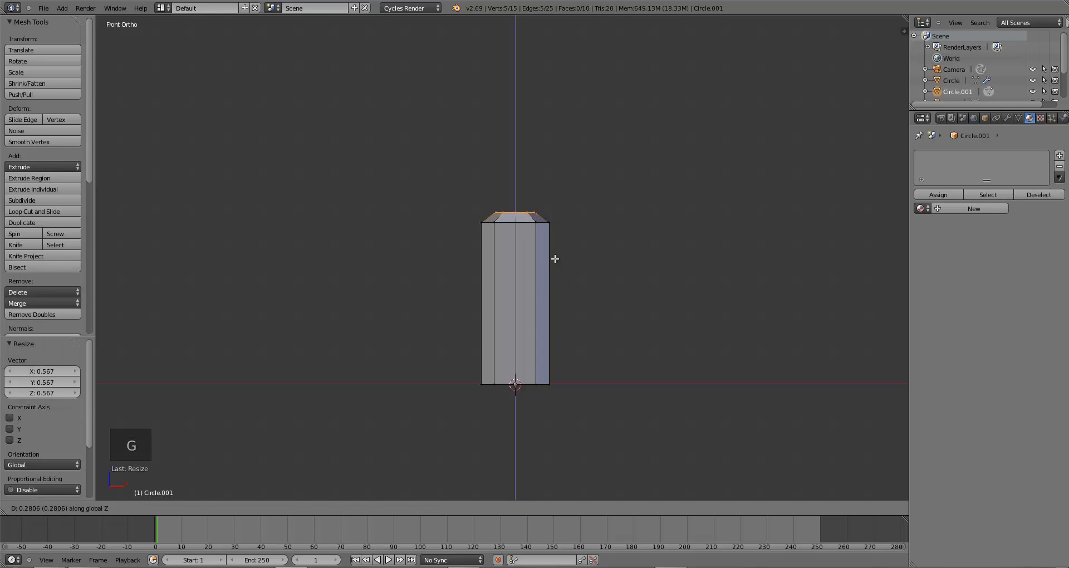
left_click(553, 258)
key("s")
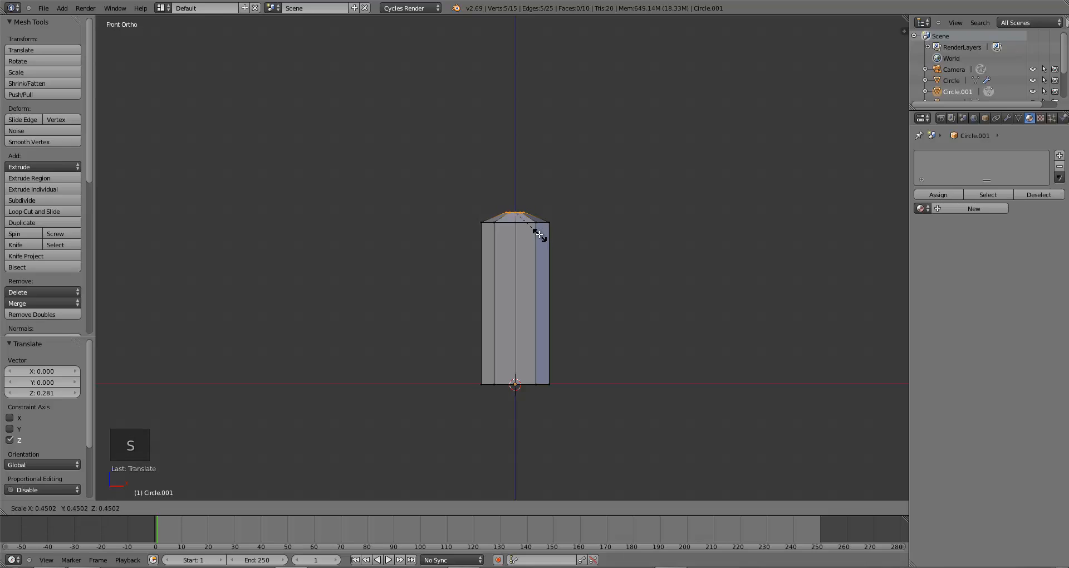
left_click(538, 232)
Extrude a narrow neck about 1.14 units upward and close its end by merging an extruded ring at center, raising the tip slightly
key("e")
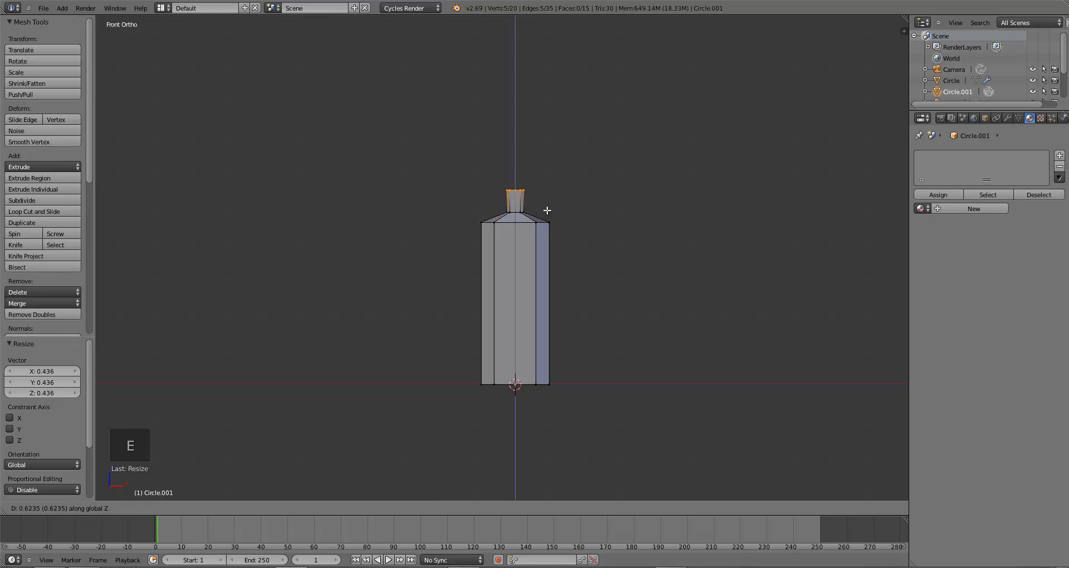
left_click(551, 195)
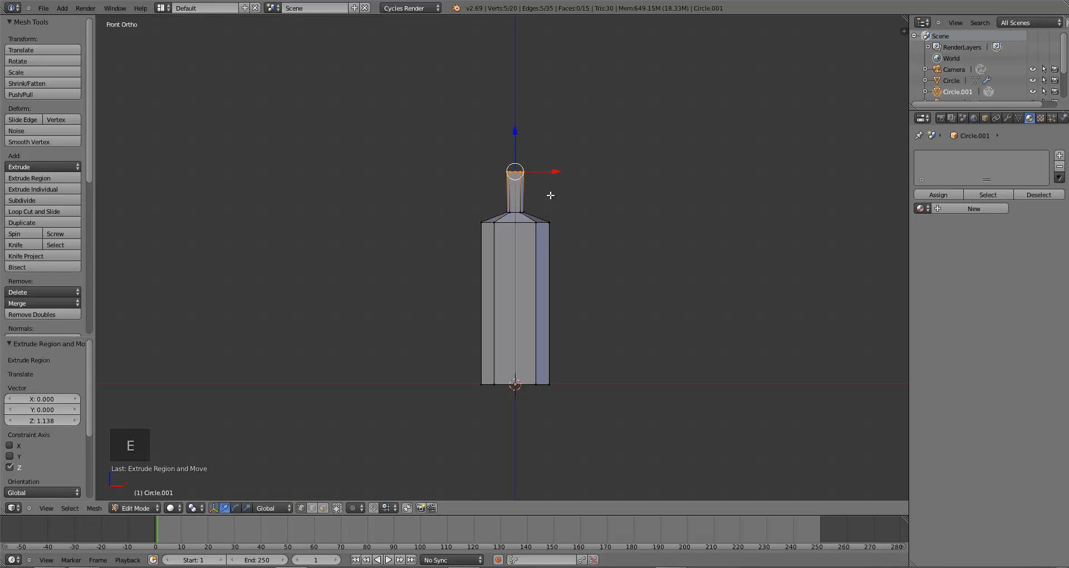
key("e")
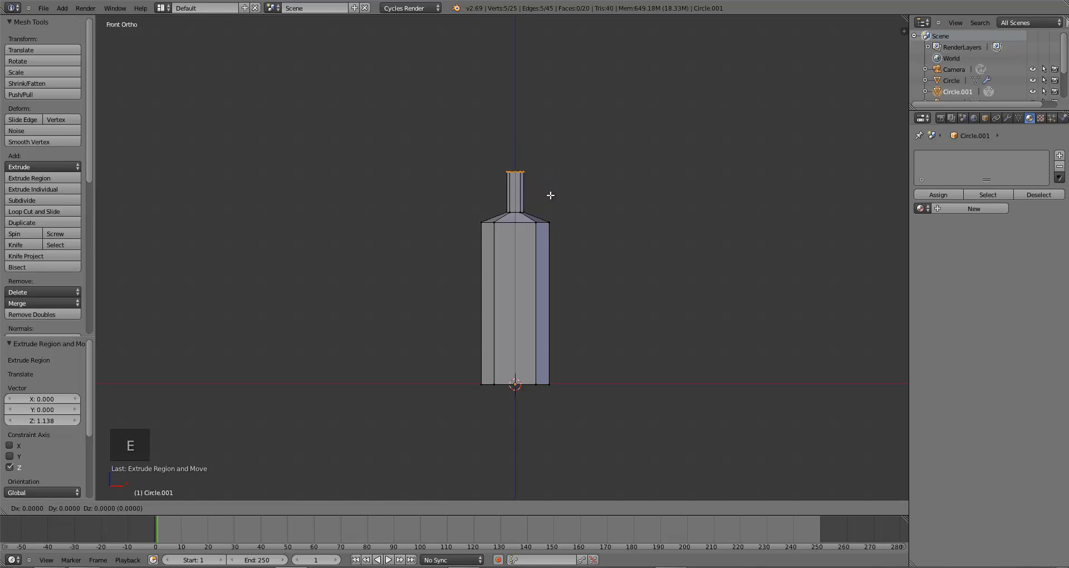
right_click(550, 195)
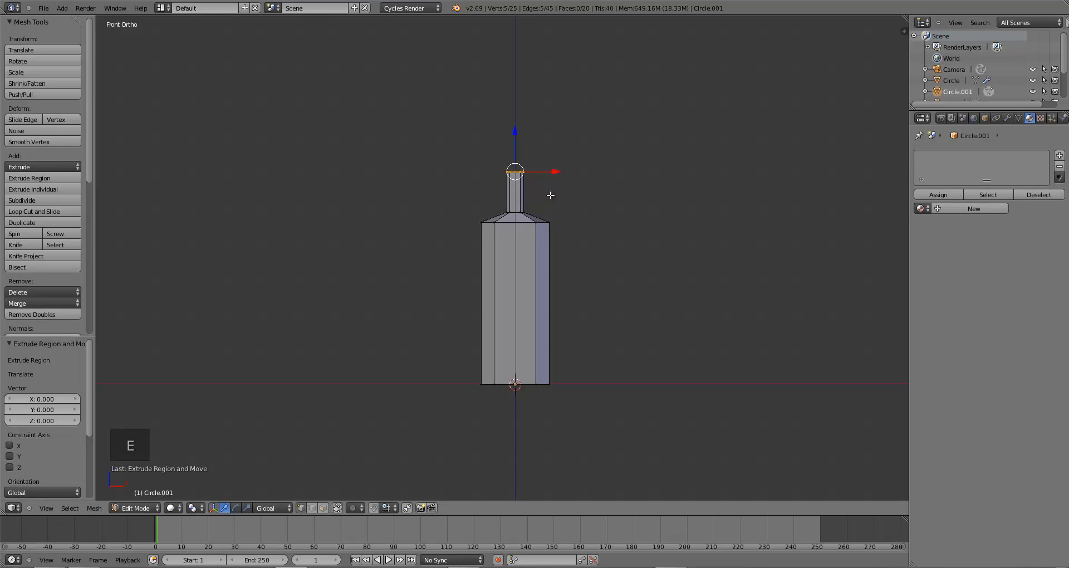
key("alt+m")
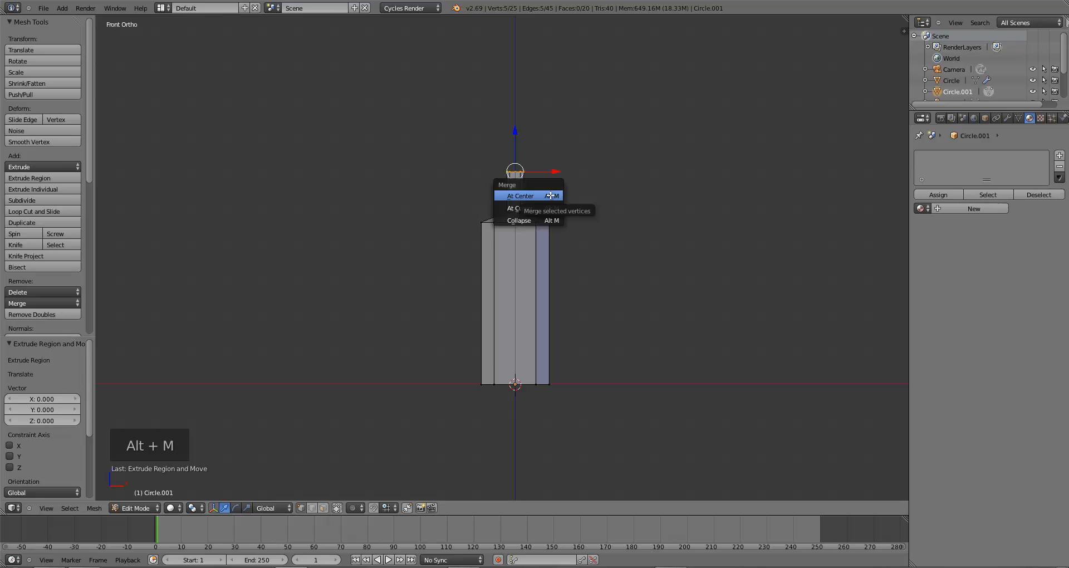
left_click(551, 196)
key("g")
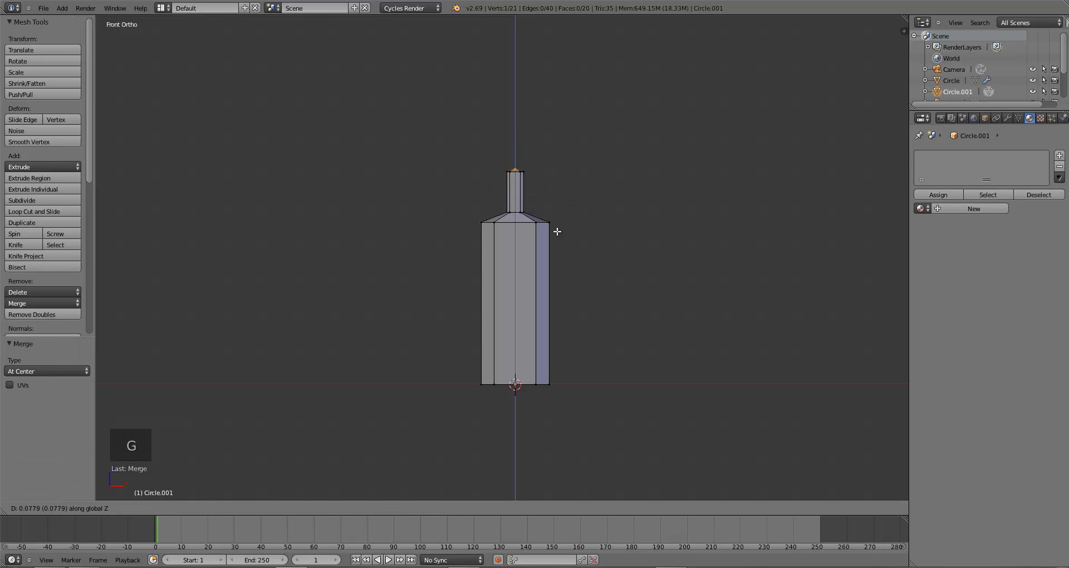
right_click(556, 232)
Close the body's open base by extruding its edge ring in place and merging the new vertices at center
key("a")
key("b")
left_click_drag(442, 367, 644, 427)
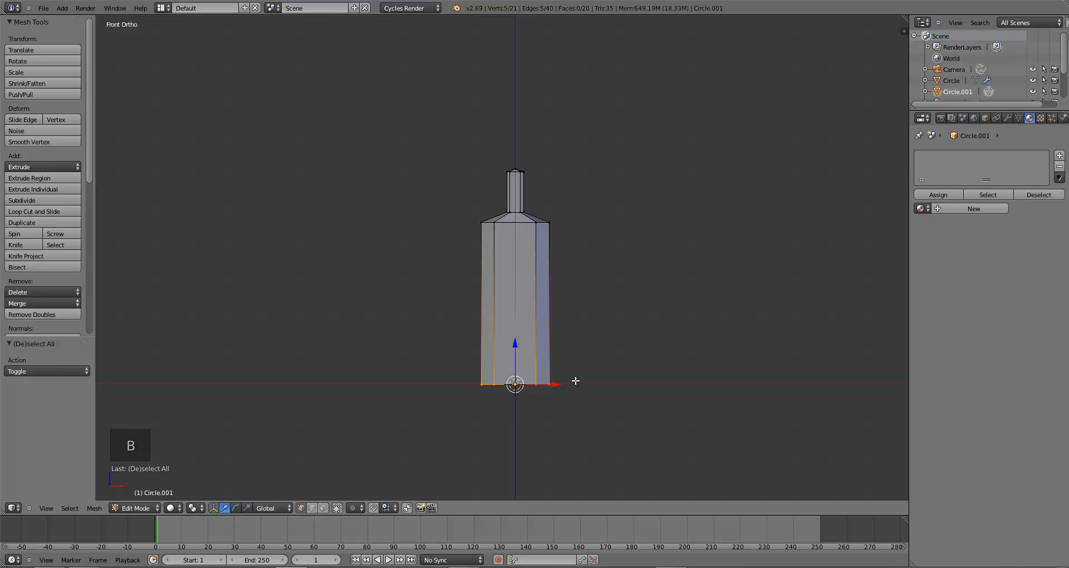
key("e")
right_click(575, 381)
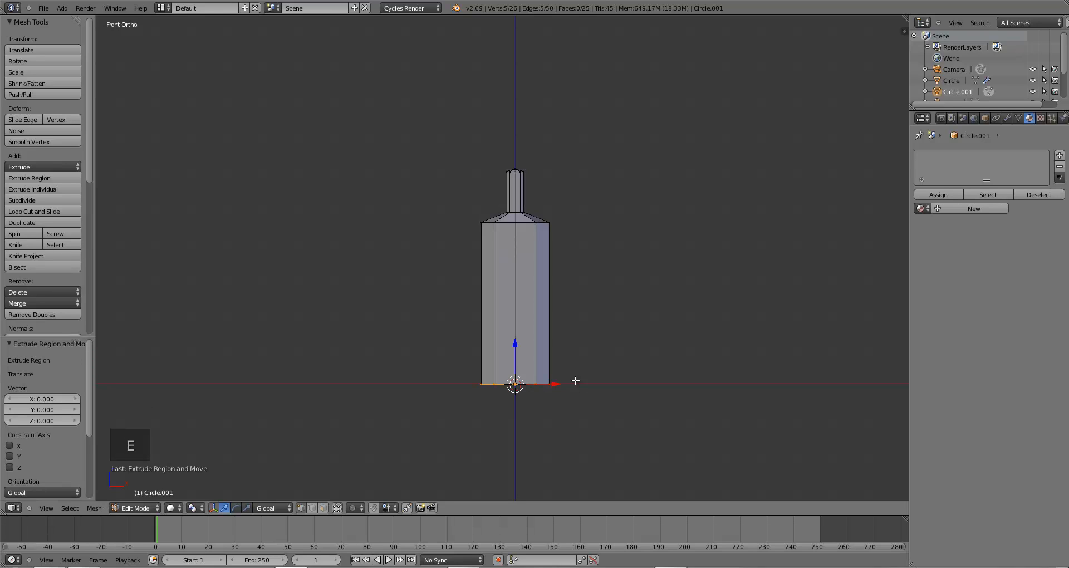
key("alt+m")
left_click(575, 381)
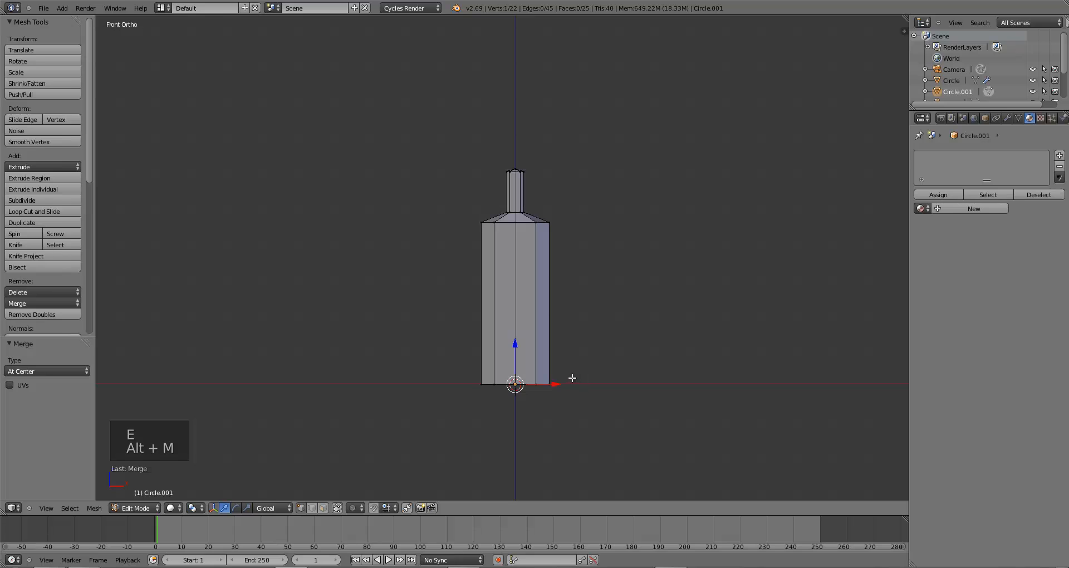
key("a")
key("Tab")
Add one loop cut around the sloped shoulder and scale it inward to about 0.68
middle_click_drag(612, 348, 560, 377)
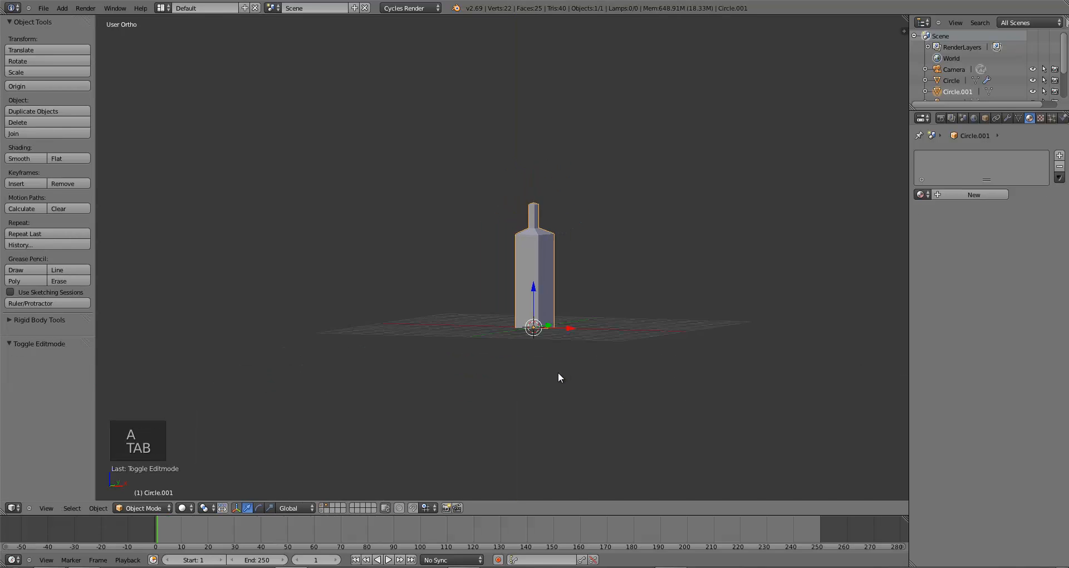
scroll(558, 373, "down", 4)
key("KP_1")
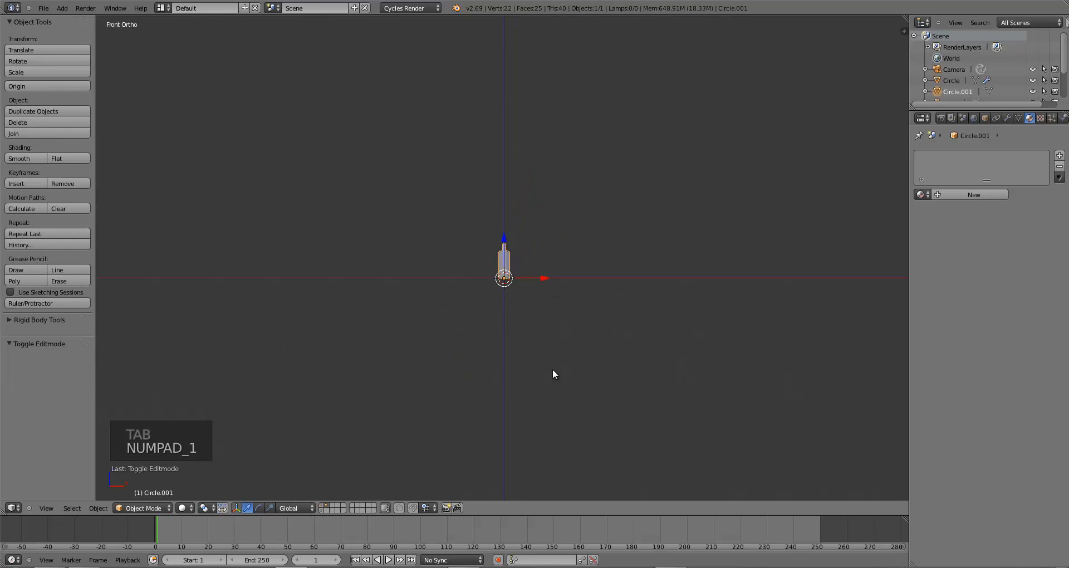
scroll(551, 373, "up", 10)
key("Tab")
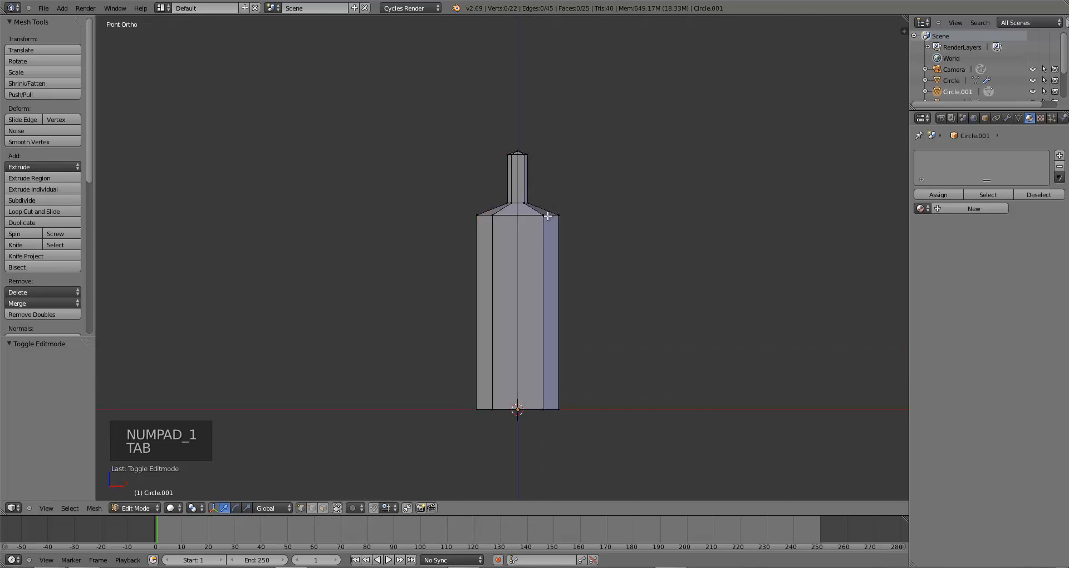
key("ctrl+r")
left_click(548, 215)
key("s")
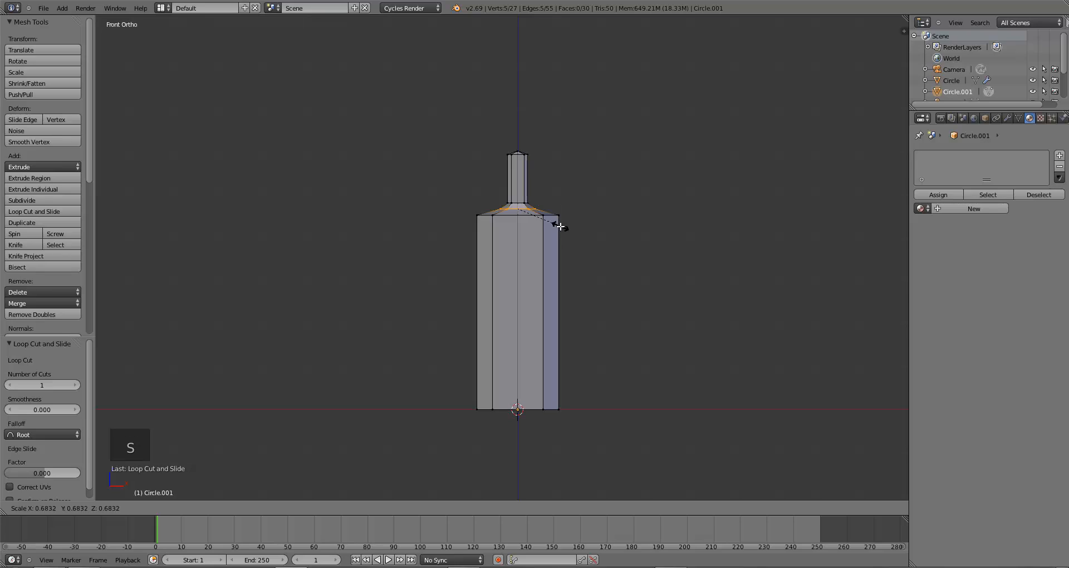
left_click(560, 227)
key("a")
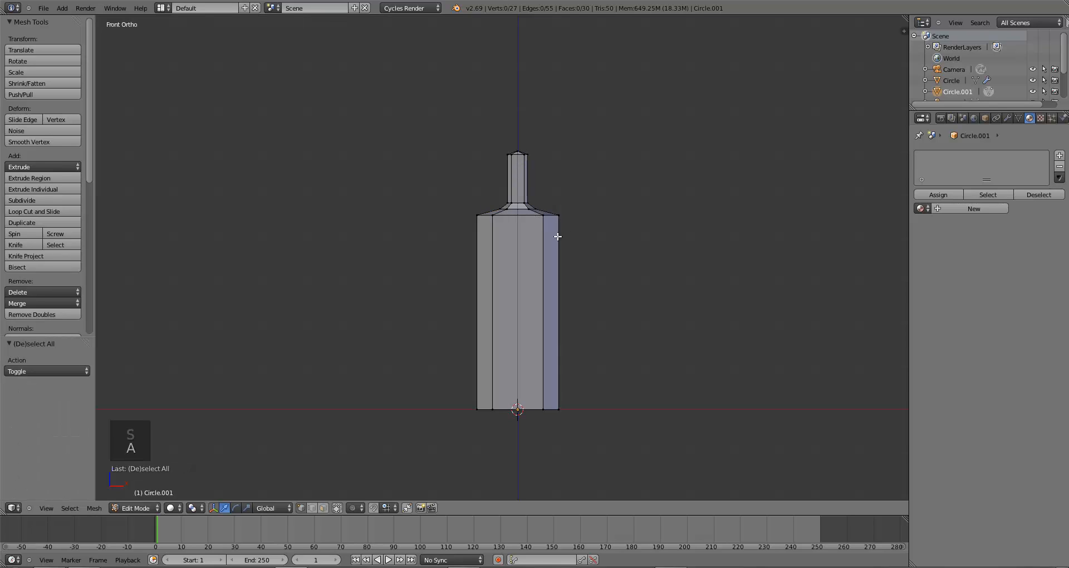
Add a loop cut just below the body's upper edge and scale the upper edge ring to about 0.90 to soften the corner
key("ctrl+r")
left_click(560, 269)
left_click(584, 179)
key("a")
key("b")
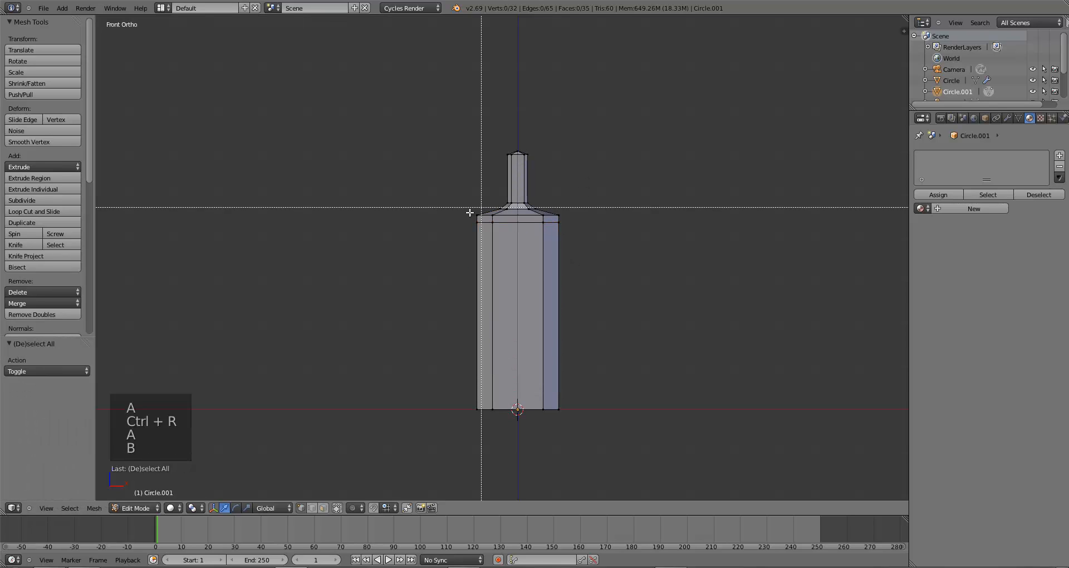
left_click_drag(469, 212, 581, 224)
key("s")
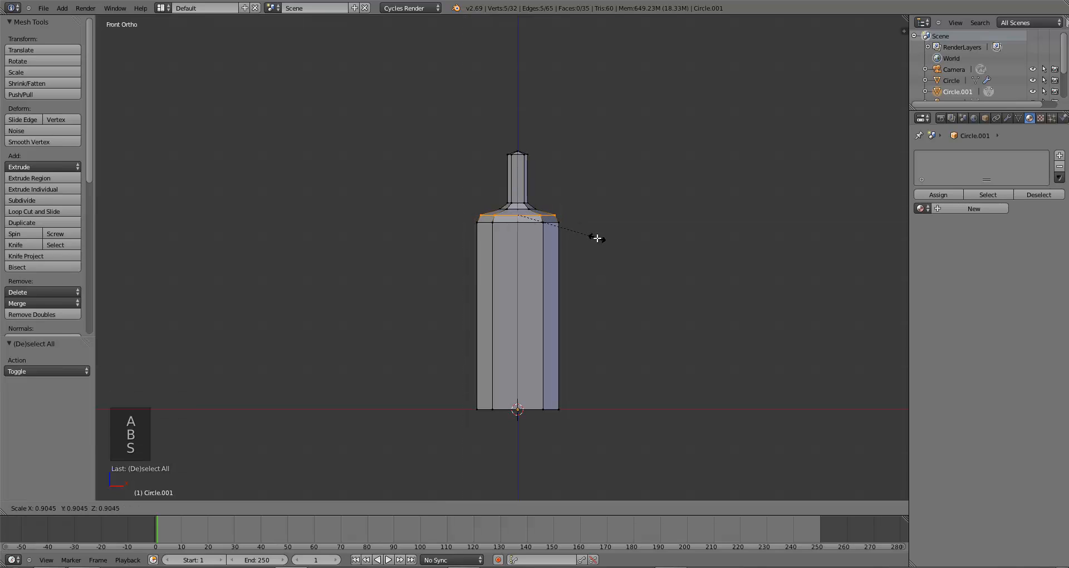
left_click(598, 238)
key("a")
key("Tab")
Lengthen the body by moving the whole shoulder and neck section upward along Z
scroll(580, 335, "down", 6)
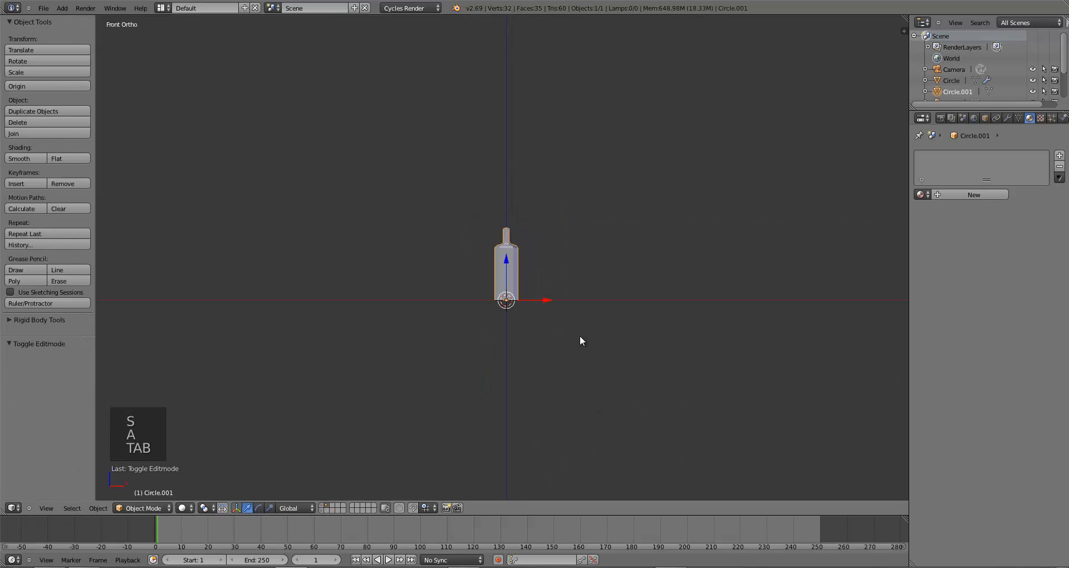
scroll(580, 335, "up", 1)
scroll(580, 336, "up", 6)
scroll(580, 337, "down", 9)
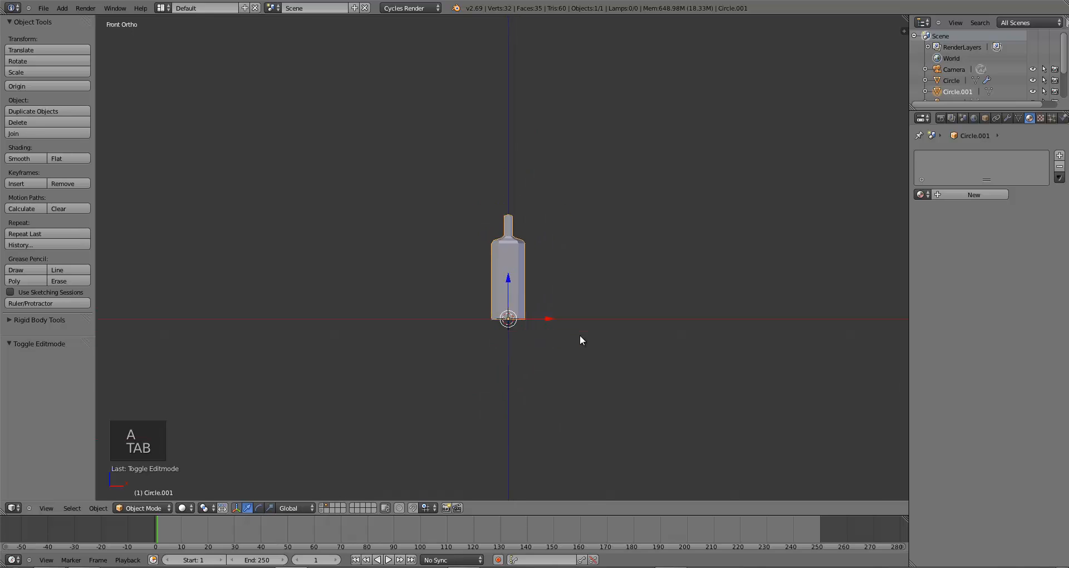
scroll(573, 327, "up", 3)
key("Tab")
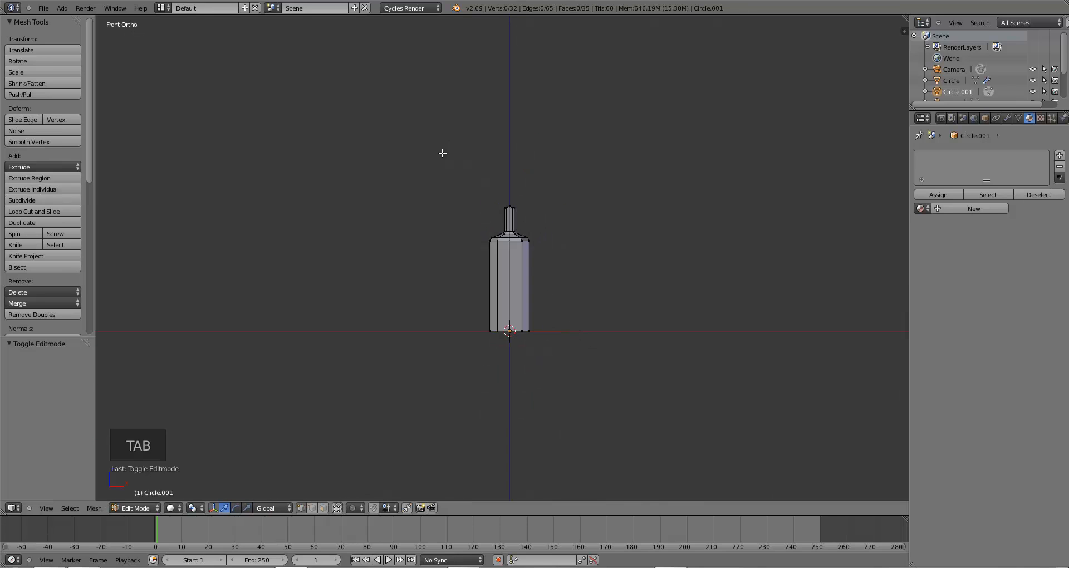
key("b")
key("b")
left_click_drag(420, 151, 596, 267)
key("g")
left_click(596, 255)
key("a")
key("Tab")
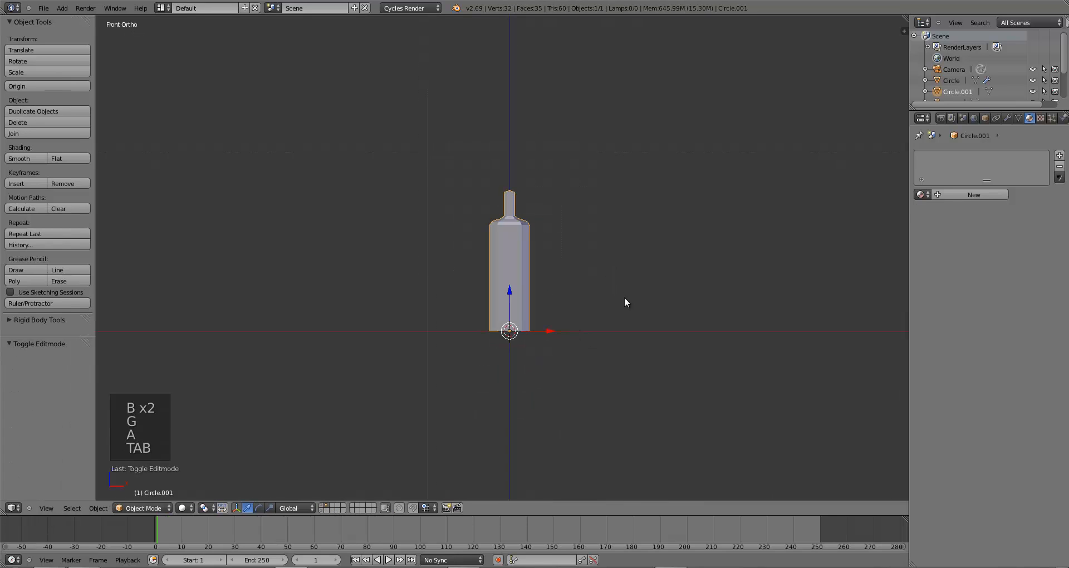
Select the neck and shoulder down to the outer shoulder ring and raise them slightly along Z
middle_click_drag(627, 300, 570, 301)
key("KP_3")
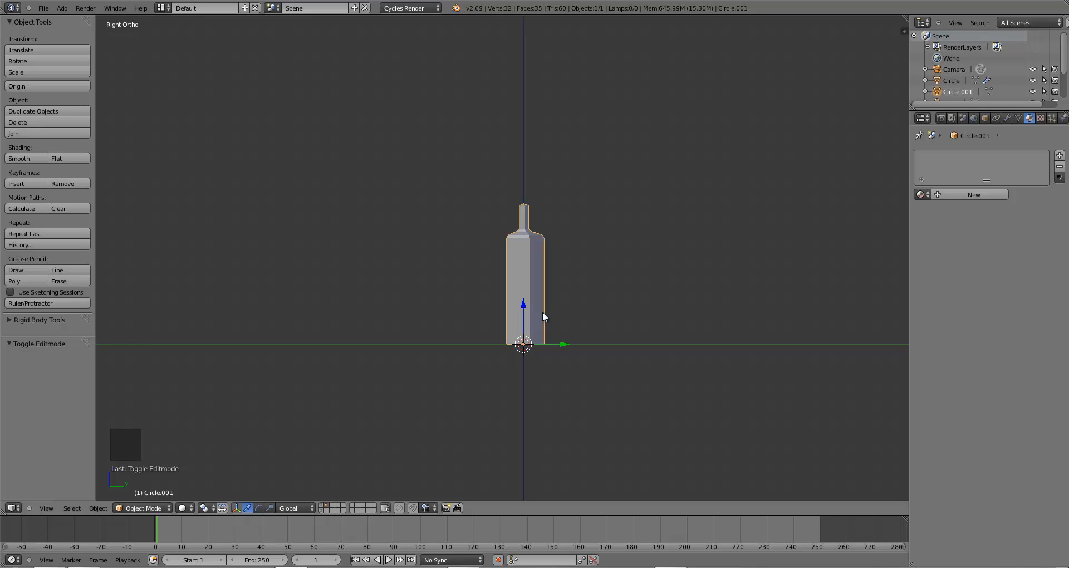
middle_click_drag(498, 335, 584, 333)
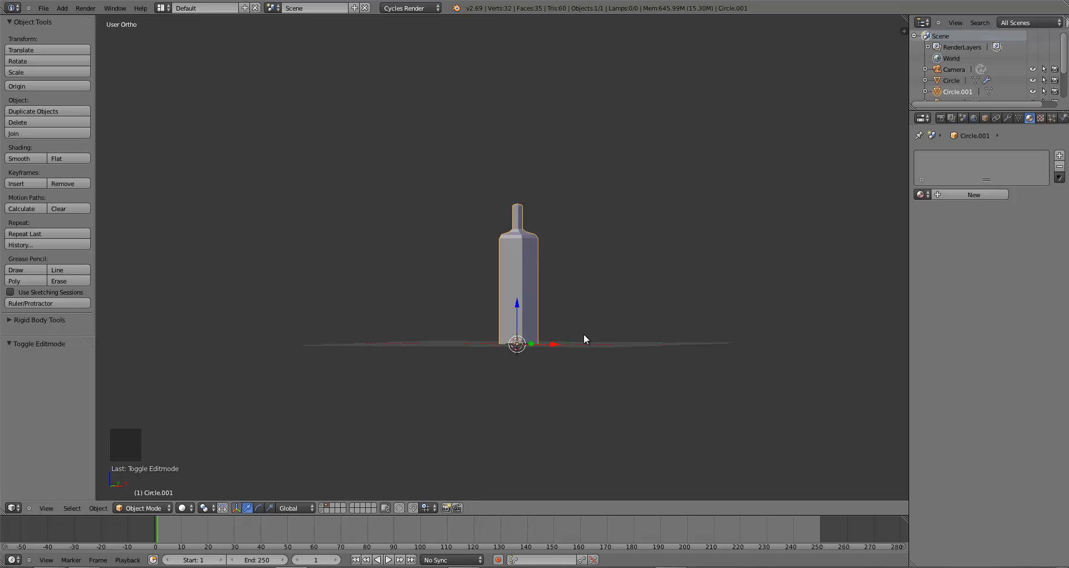
key("KP_1")
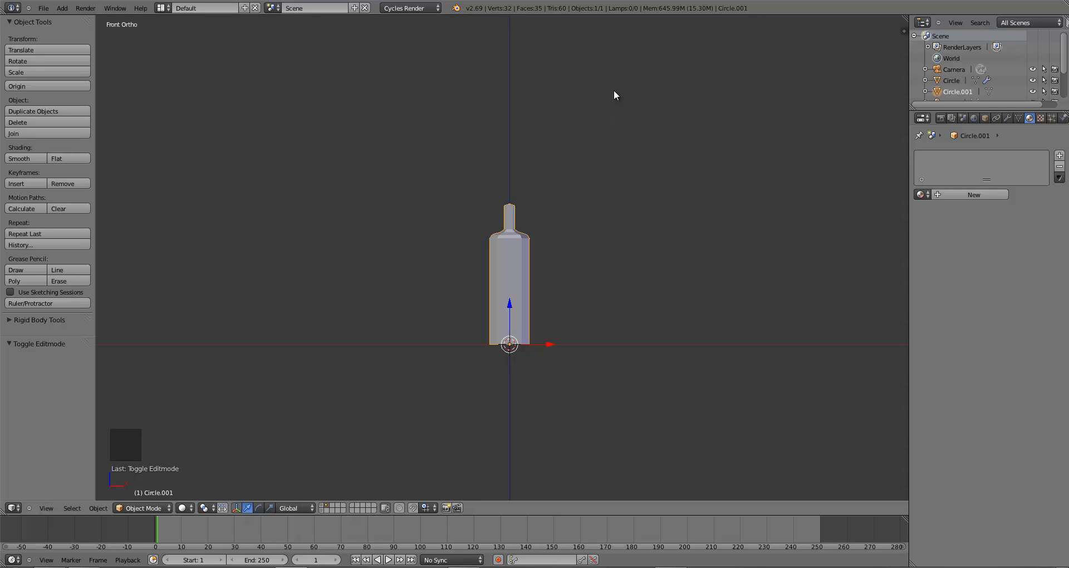
scroll(568, 257, "up", 1)
key("Tab")
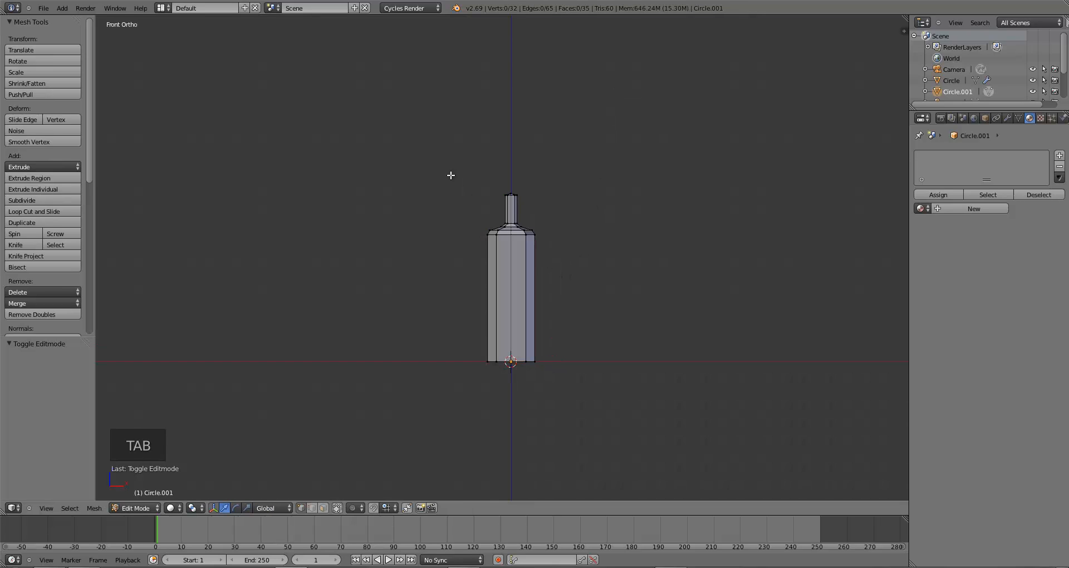
key("b")
key("b")
left_click_drag(448, 168, 551, 233)
scroll(551, 233, "up", 1)
key("g")
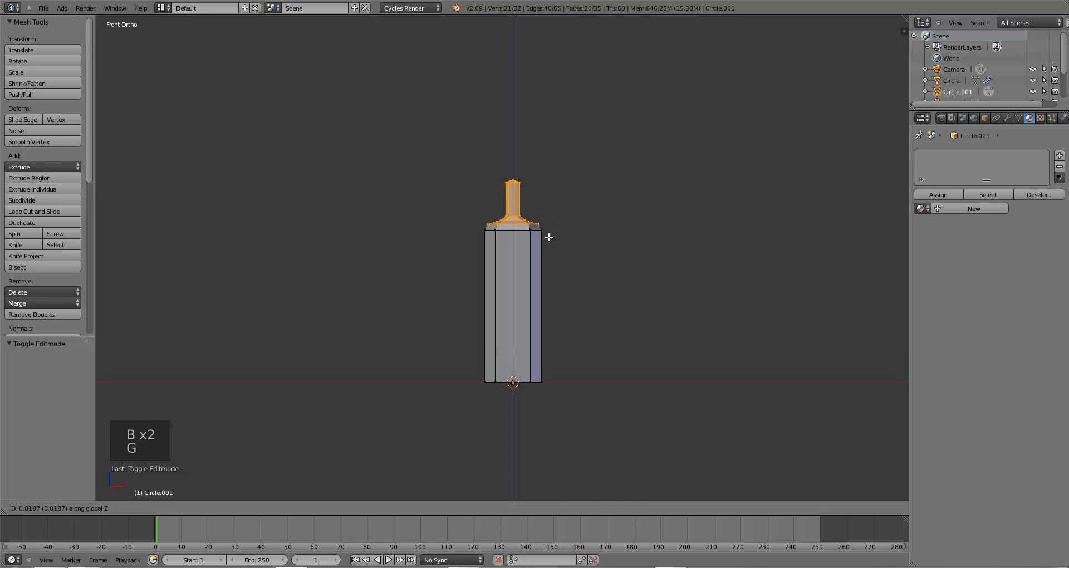
left_click(527, 213)
Reselect only the neck and inner shoulder ring, leaving out the outer shoulder ring, and raise them slightly along Z
key("a")
key("b")
left_click_drag(436, 143, 544, 224)
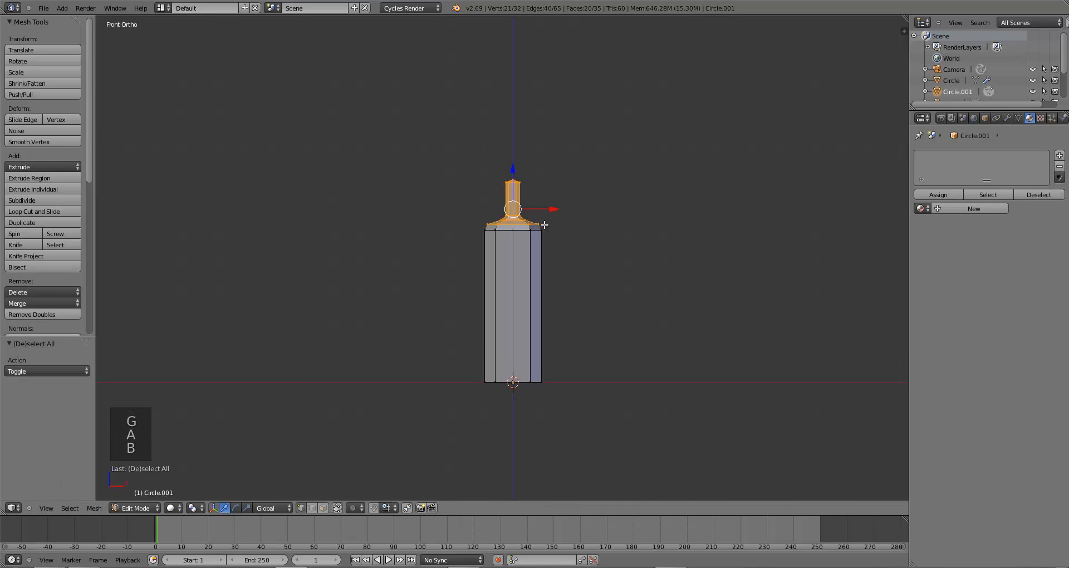
left_click_drag(464, 156, 544, 223)
key("g")
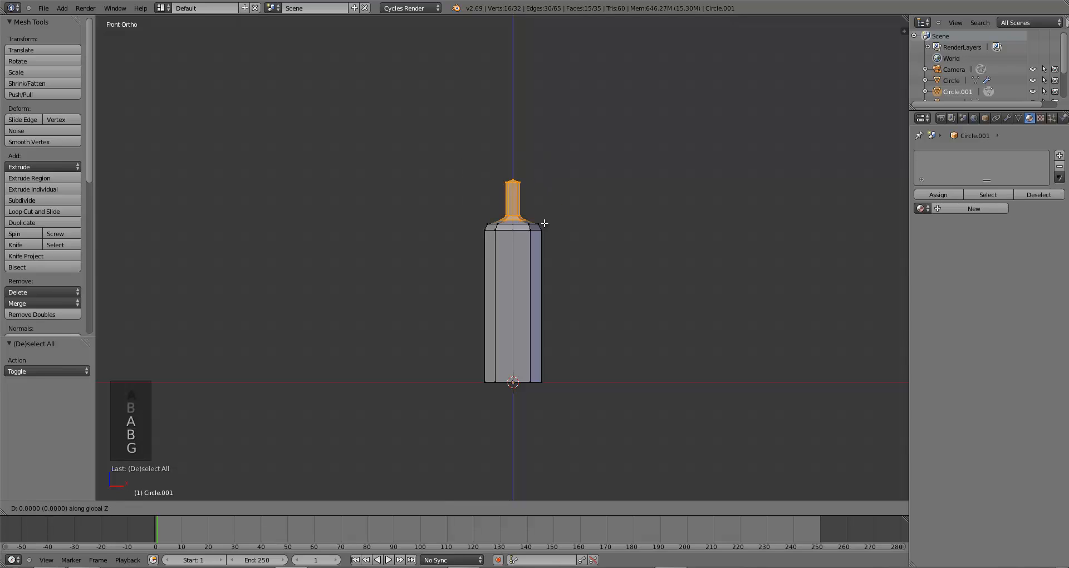
left_click(543, 223)
key("a")
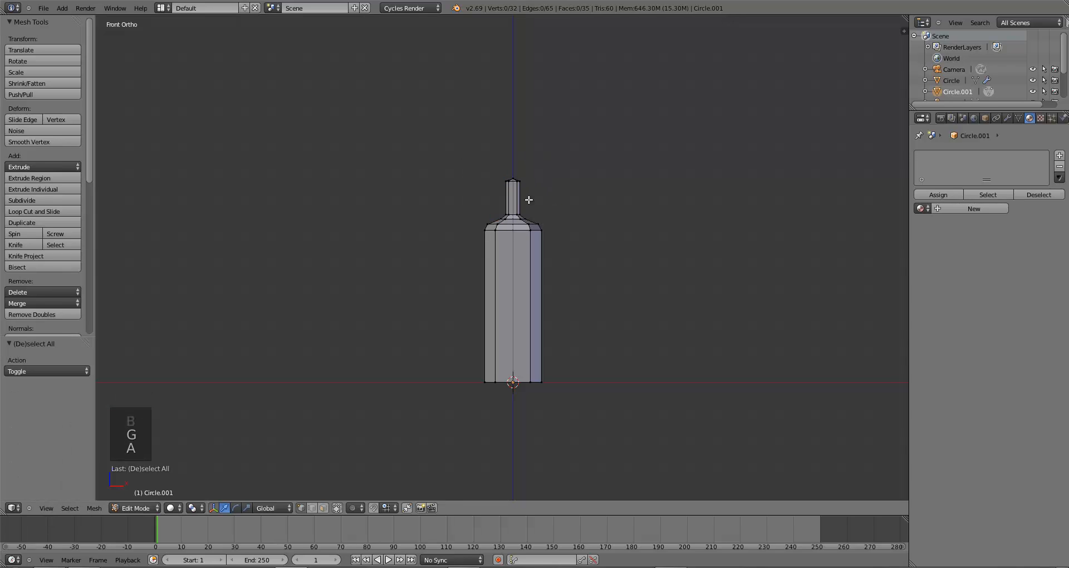
Select only the narrow neck, without the shoulder, and raise it about 0.04 along Z
key("b")
left_click_drag(444, 137, 536, 215)
key("g")
middle_click(537, 216)
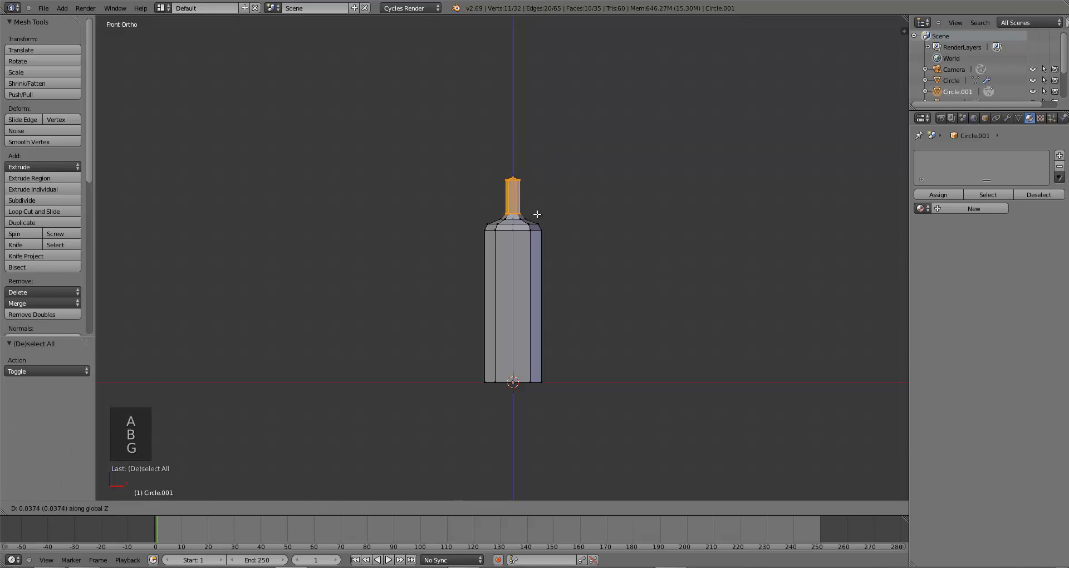
left_click(536, 213)
key("a")
key("Tab")
scroll(561, 261, "down", 3)
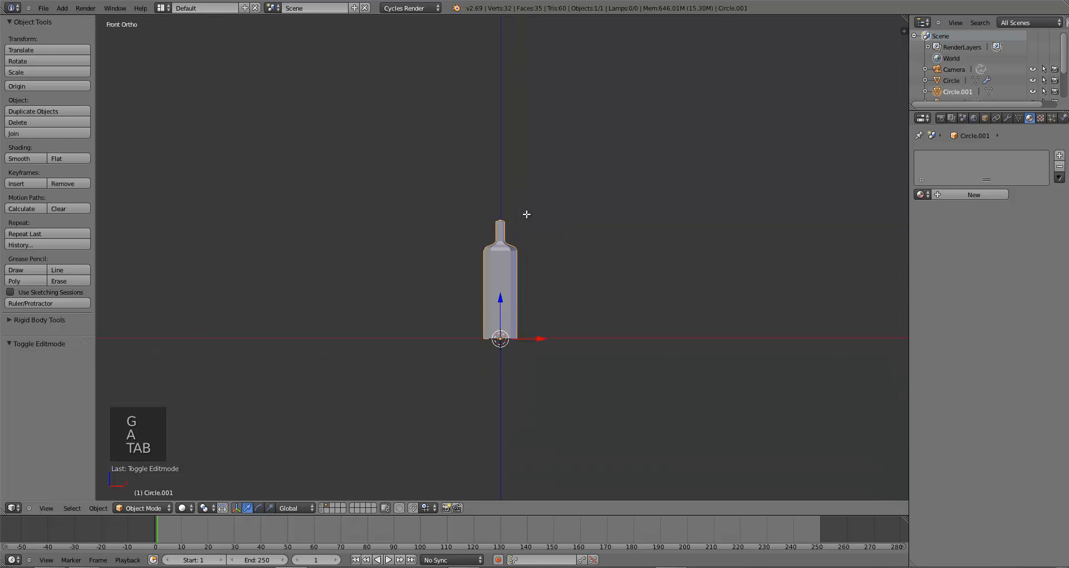
Select just the top end of the neck and lower it slightly to shorten the neck
key("Tab")
key("a")
key("b")
key("b")
key("b")
left_click_drag(481, 188, 538, 229)
key("g")
left_click(539, 232)
key("a")
key("Tab")
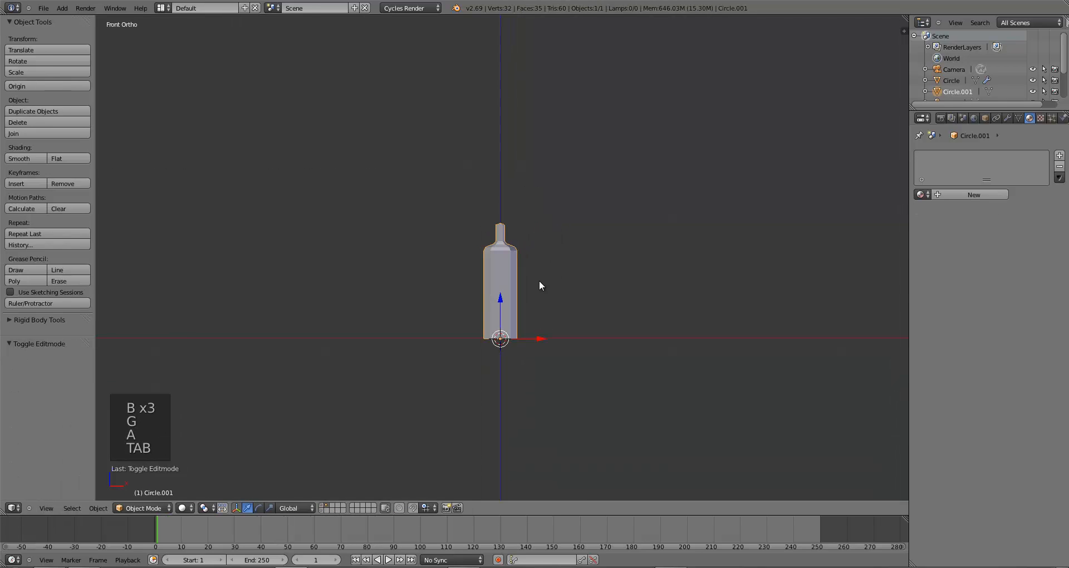
scroll(573, 330, "up", 3)
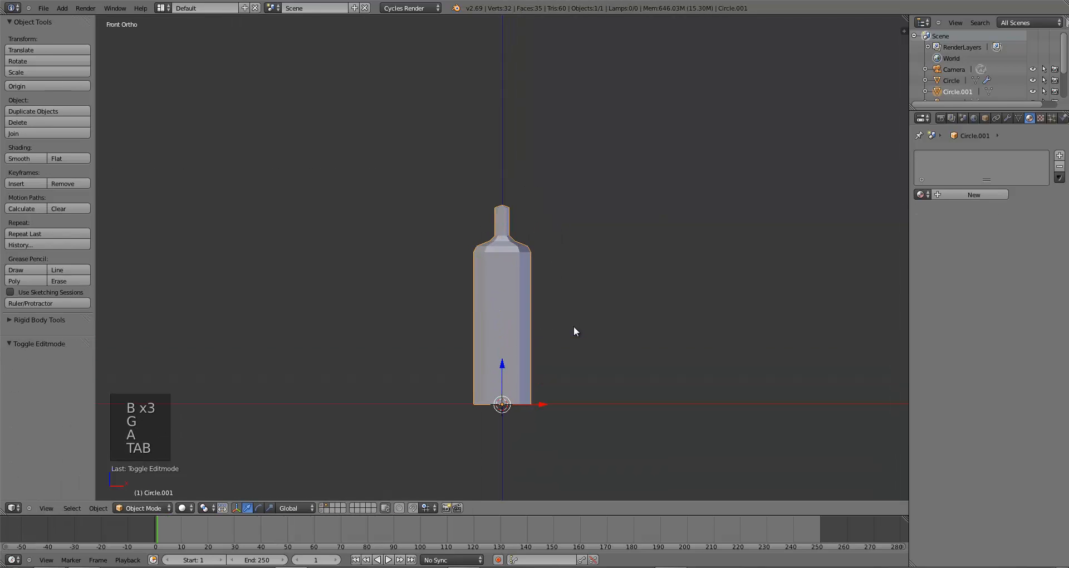
Add a new material to the bulb and set its surface shader to Glass BSDF
left_click(971, 195)
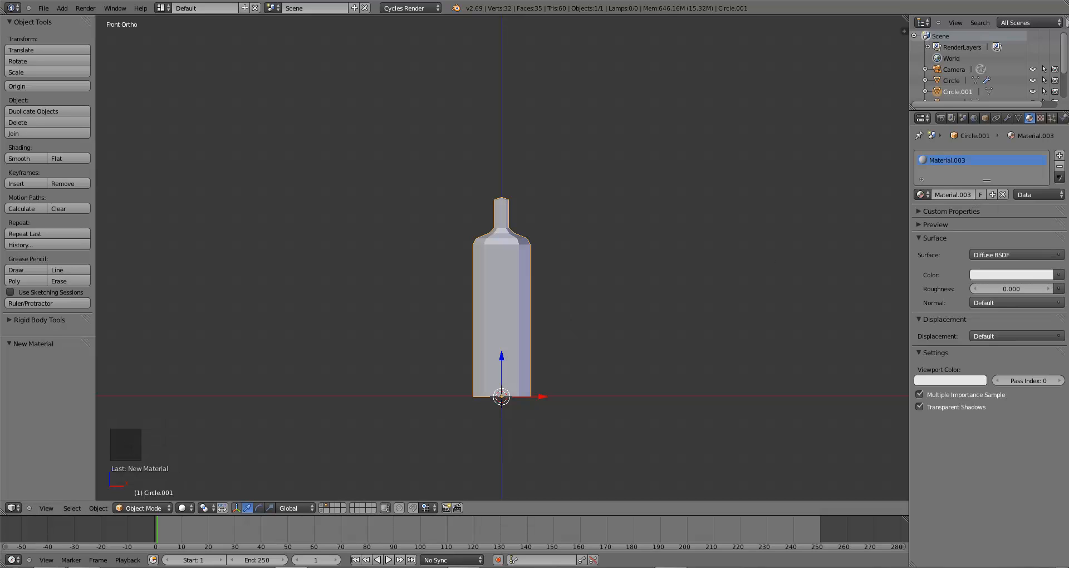
left_click(983, 256)
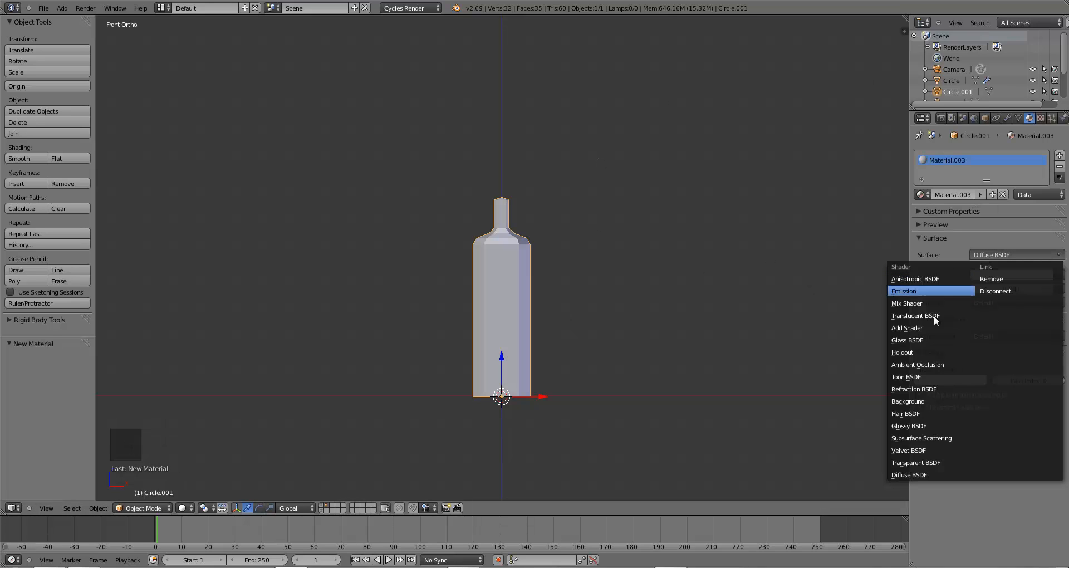
left_click(910, 339)
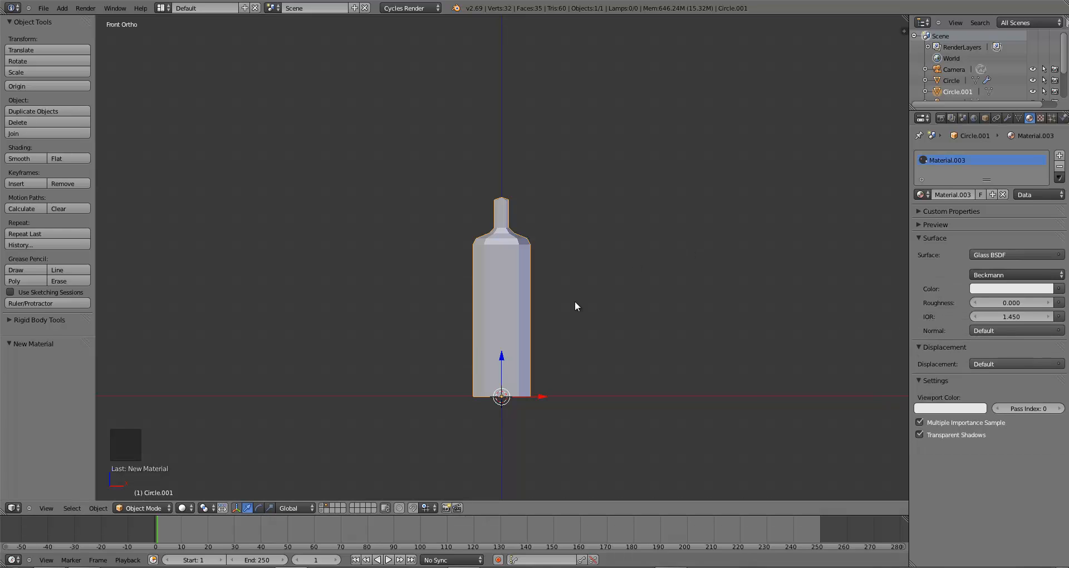
Switch the viewport to rendered shading and apply smooth shading to the bulb
middle_click_drag(575, 302, 312, 412)
left_click(187, 508)
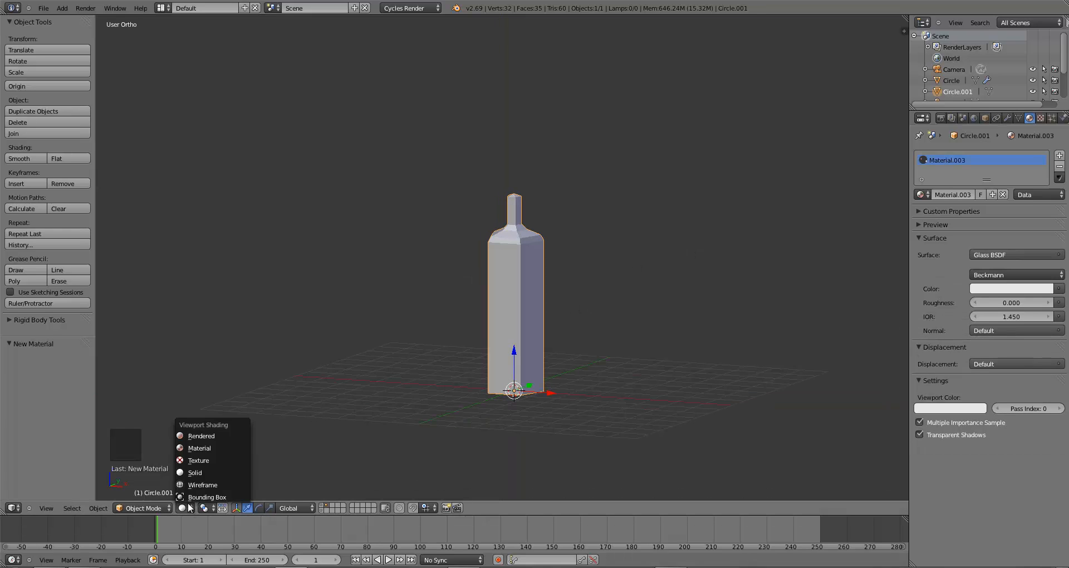
left_click(200, 436)
scroll(535, 348, "down", 4)
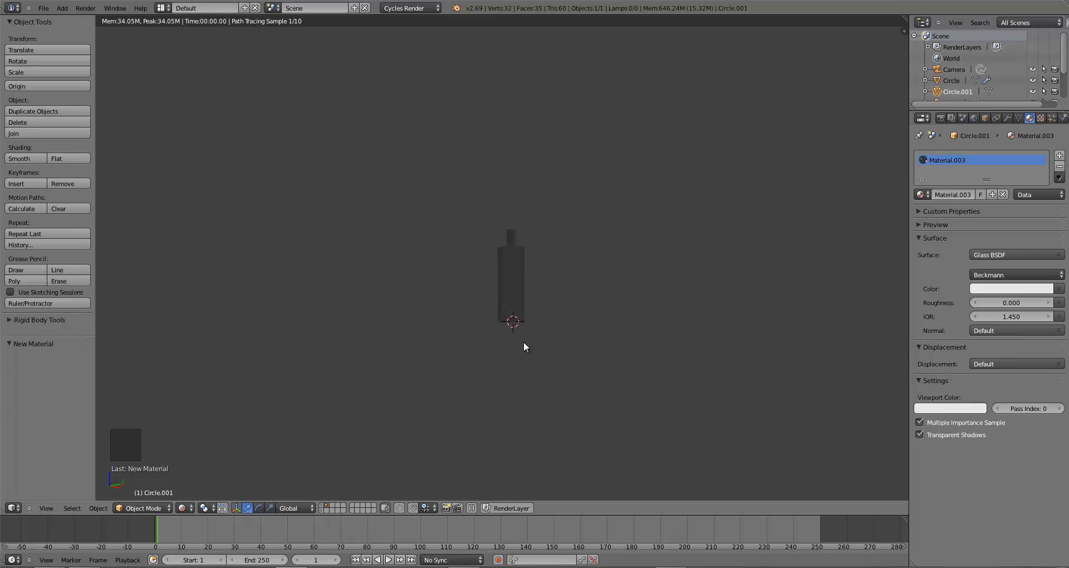
mouse_move(396, 321)
middle_mouse_down()
mouse_move(494, 322)
mouse_move(412, 322)
middle_mouse_up()
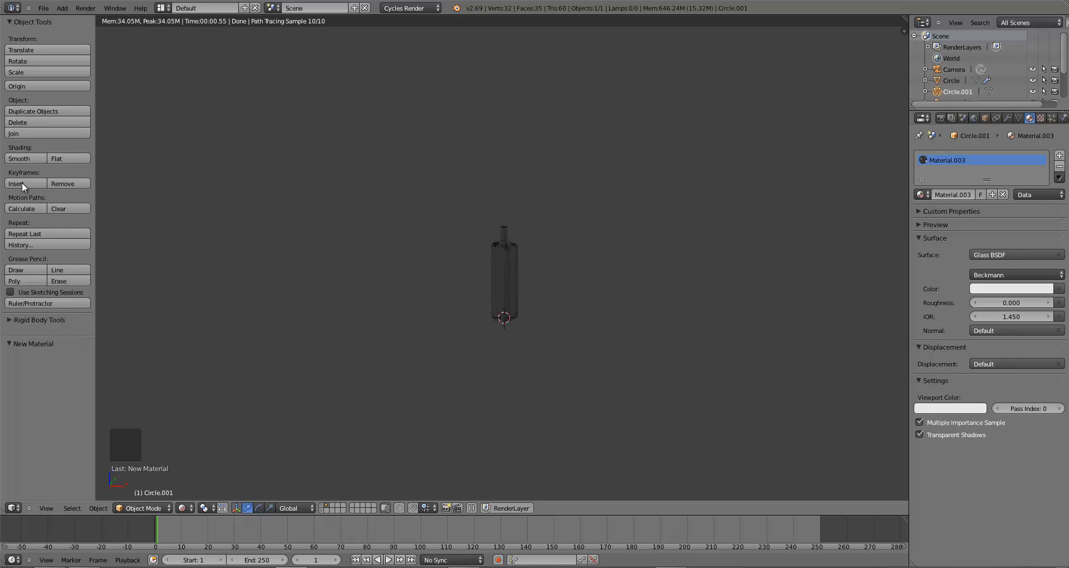
left_click(22, 157)
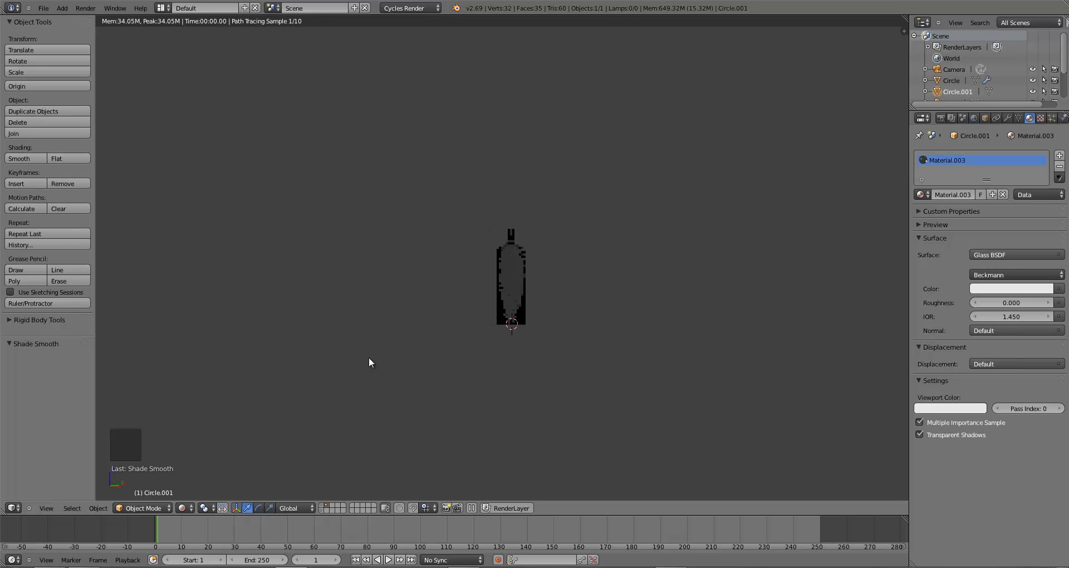
Examine the smooth-shaded glass bulb in the rendered preview from near, from far and from the front
middle_click_drag(369, 356, 365, 356)
scroll(476, 353, "down", 2)
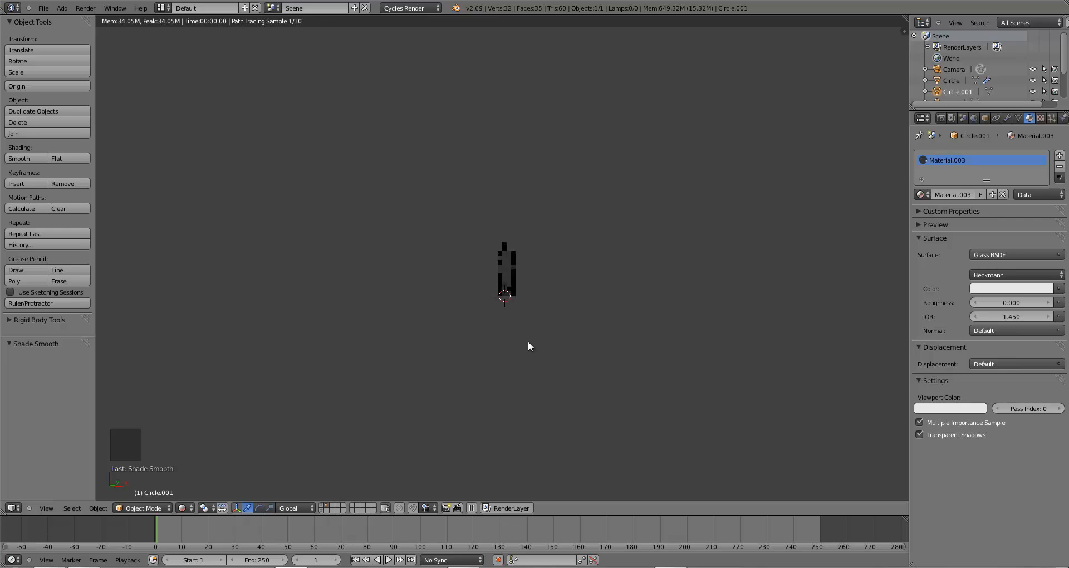
scroll(527, 344, "up", 3)
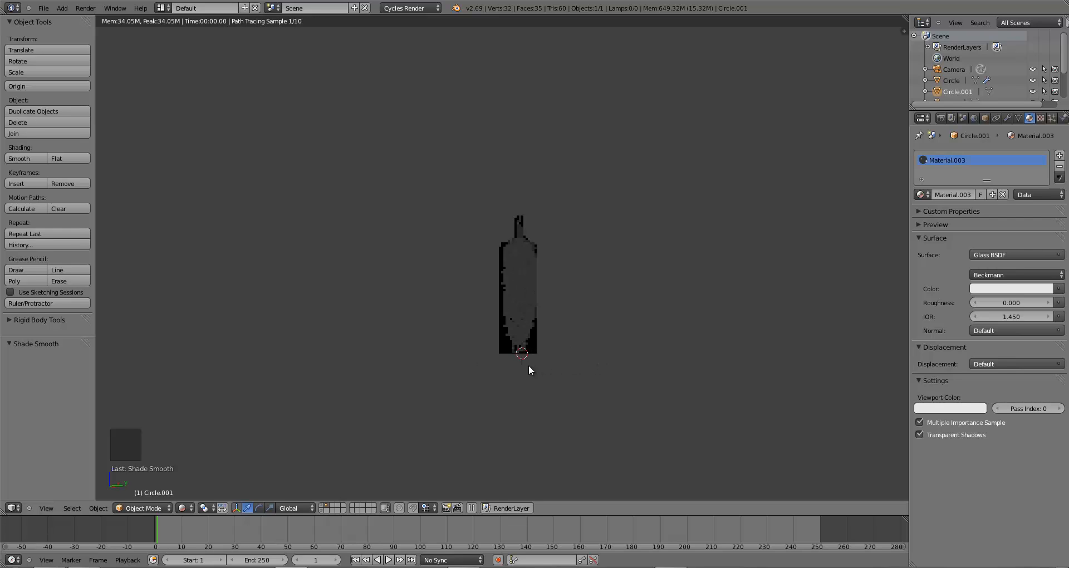
scroll(532, 378, "up", 3)
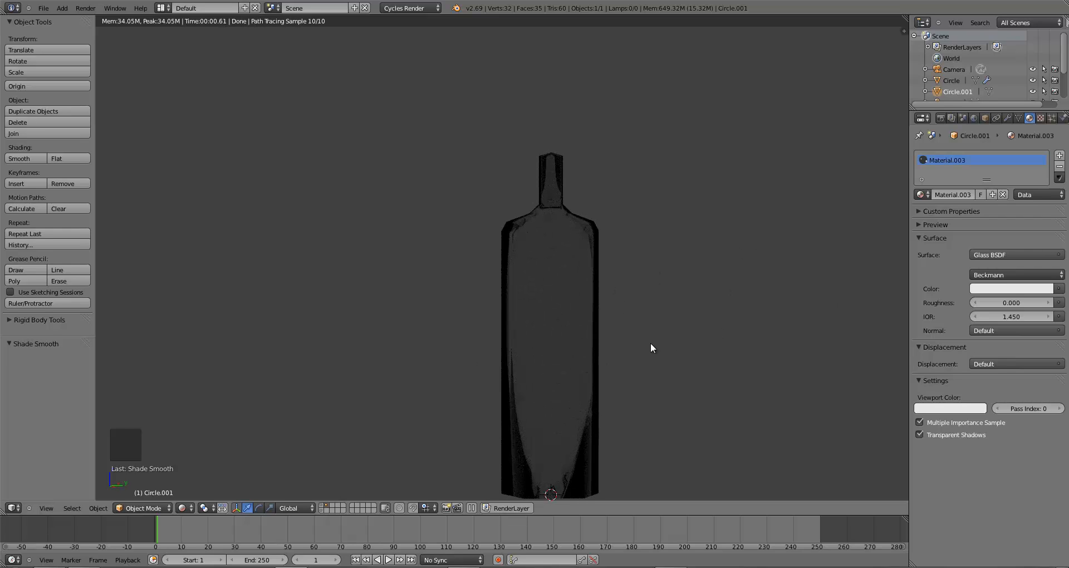
scroll(645, 368, "down", 2)
scroll(533, 312, "down", 3)
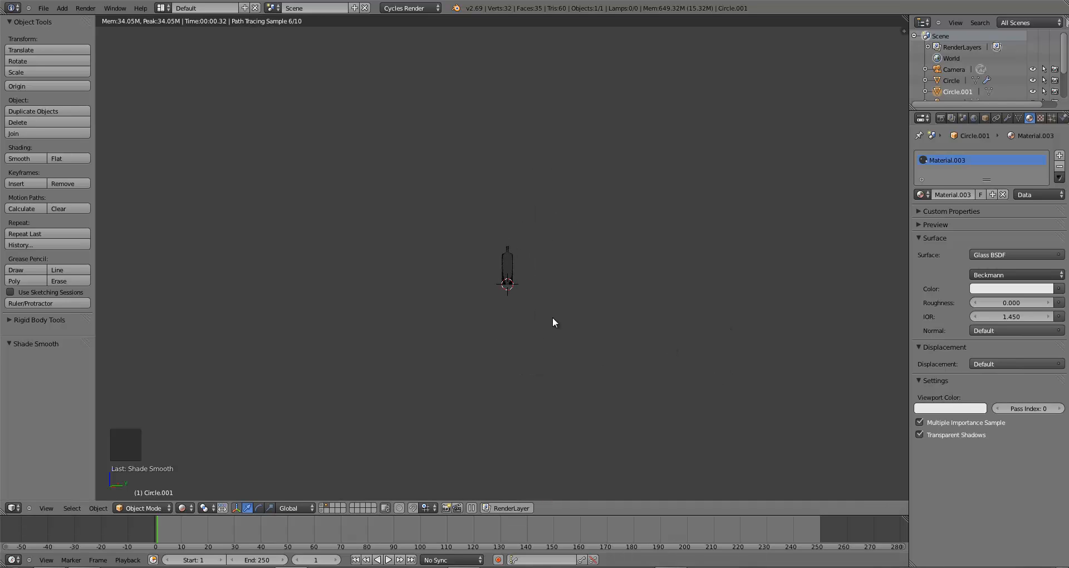
scroll(684, 317, "down", 2)
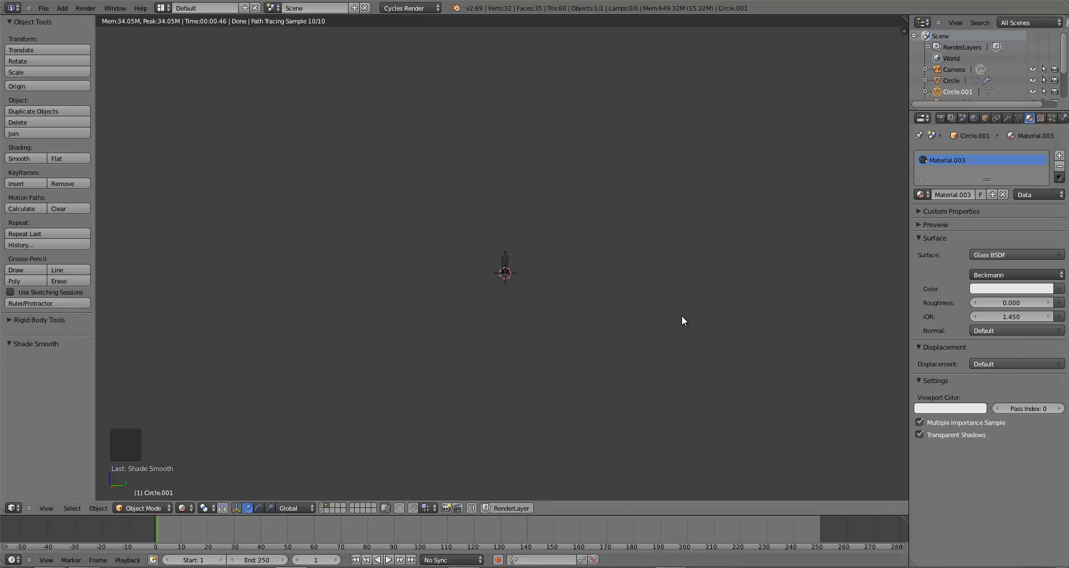
scroll(679, 316, "down", 4)
scroll(559, 315, "up", 3)
scroll(545, 313, "up", 9)
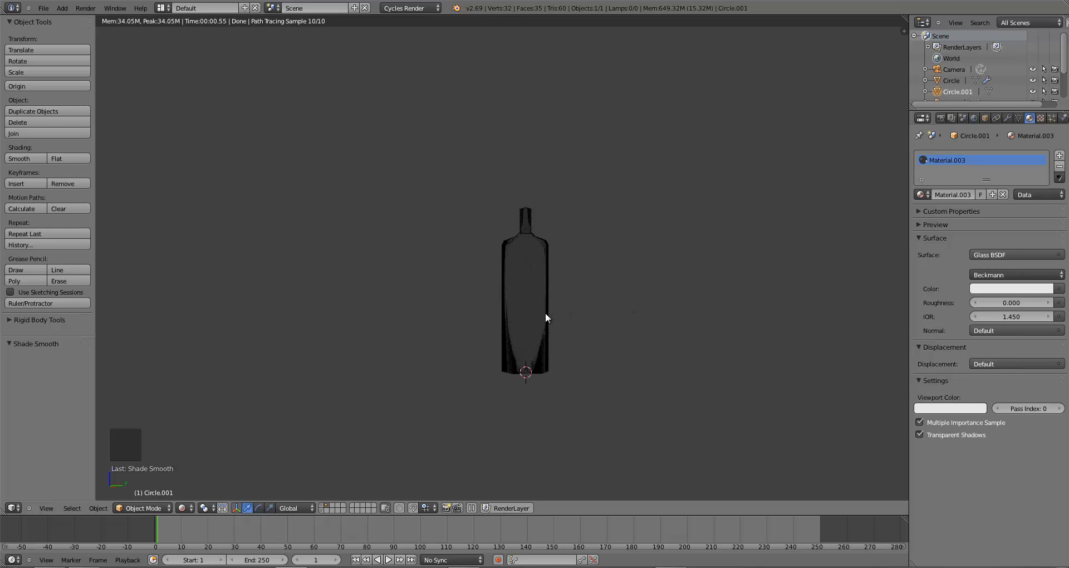
key("KP_1")
scroll(545, 310, "down", 1)
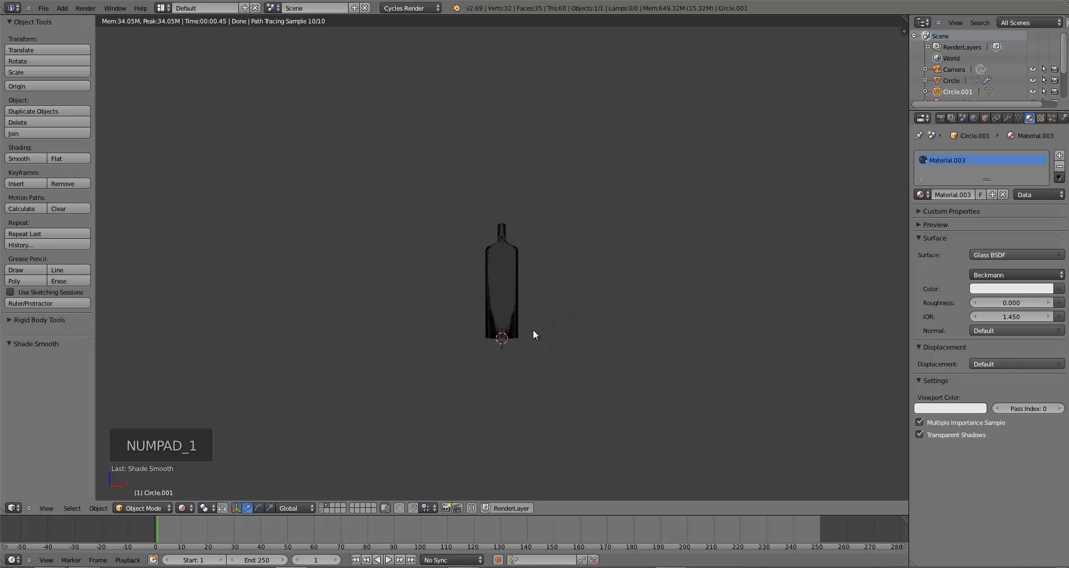
Return the viewport to solid shading and save over christmas-tree-tutorial_2.blend
key("z")
key("z")
key("z")
key("ctrl+s")
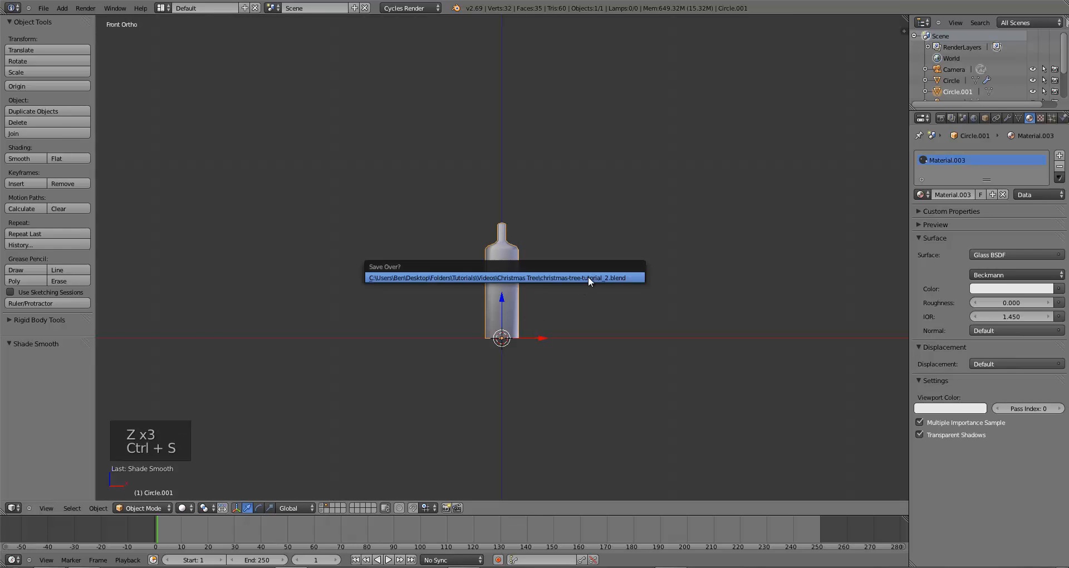
left_click(588, 276)
Split the 3D view into two stacked areas and turn the upper one into a Node Editor
left_click_drag(905, 17, 896, 187)
left_click(11, 180)
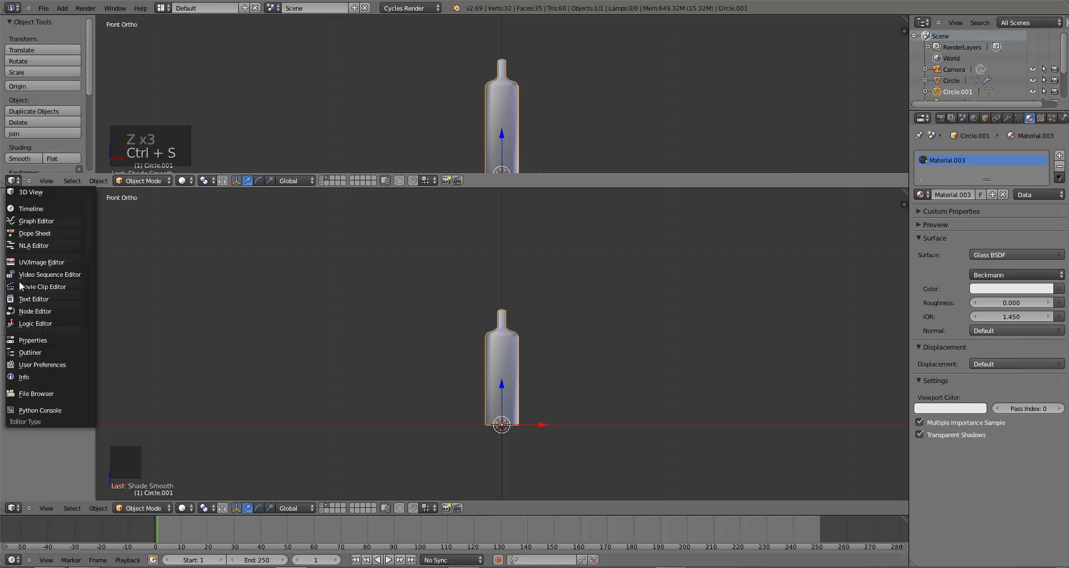
left_click(35, 310)
scroll(383, 104, "up", 5)
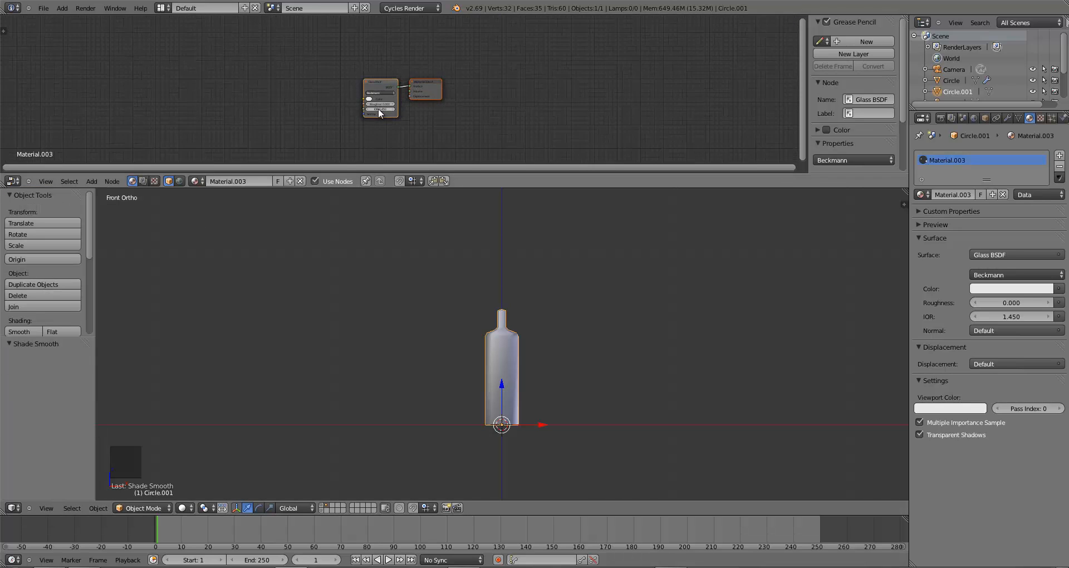
Spread the Glass BSDF and Material Output nodes apart and add a Diffuse BSDF node below the glass node
left_click_drag(353, 81, 178, 29)
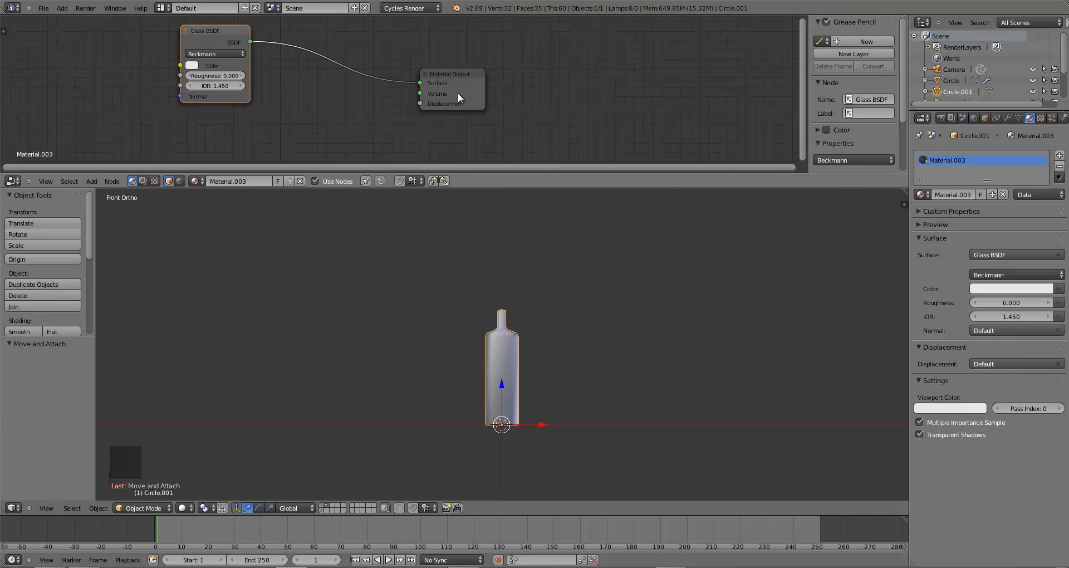
left_click_drag(458, 92, 503, 97)
key("a")
key("shift+a")
mouse_move(281, 116)
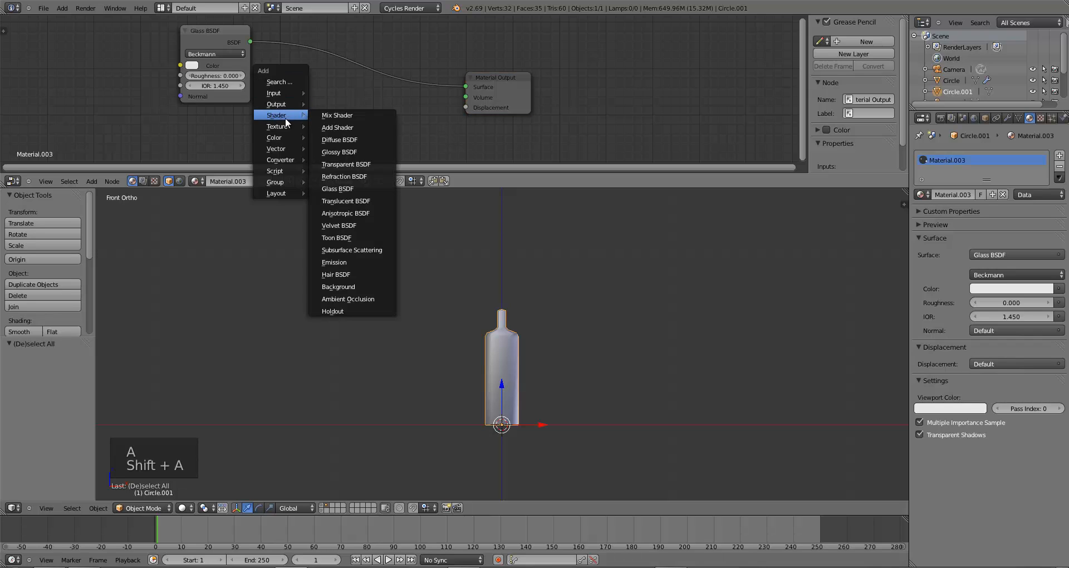
left_click(325, 138)
left_click(265, 83)
left_click_drag(488, 109, 516, 106)
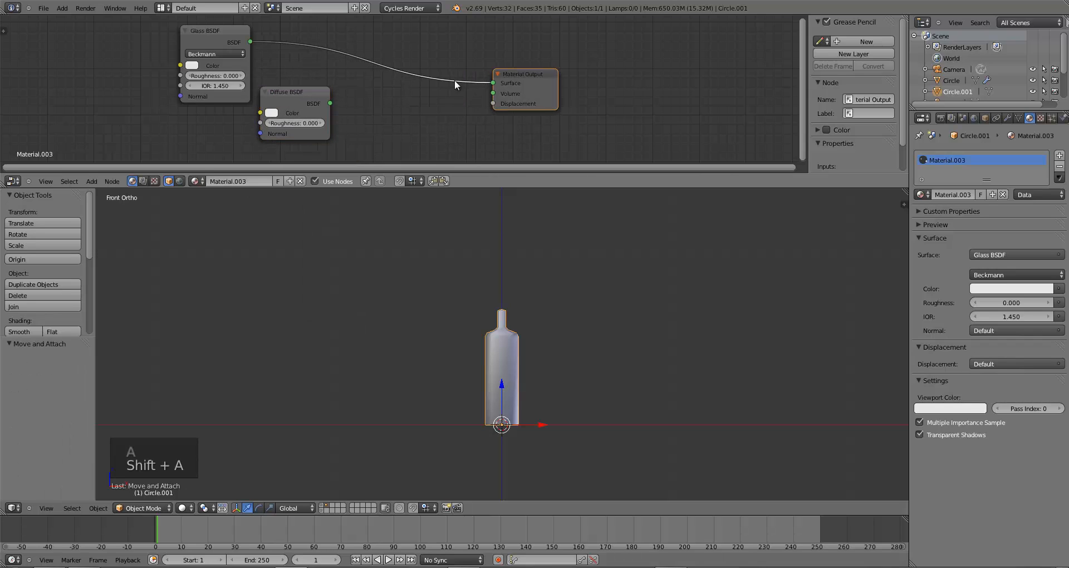
Insert a Mix Shader between Glass BSDF and Material Output, and connect Diffuse BSDF to its second shader input
key("shift+a")
mouse_move(358, 72)
left_click(420, 67)
left_click(347, 87)
left_click_drag(330, 103, 385, 97)
left_click_drag(305, 102, 308, 106)
key("a")
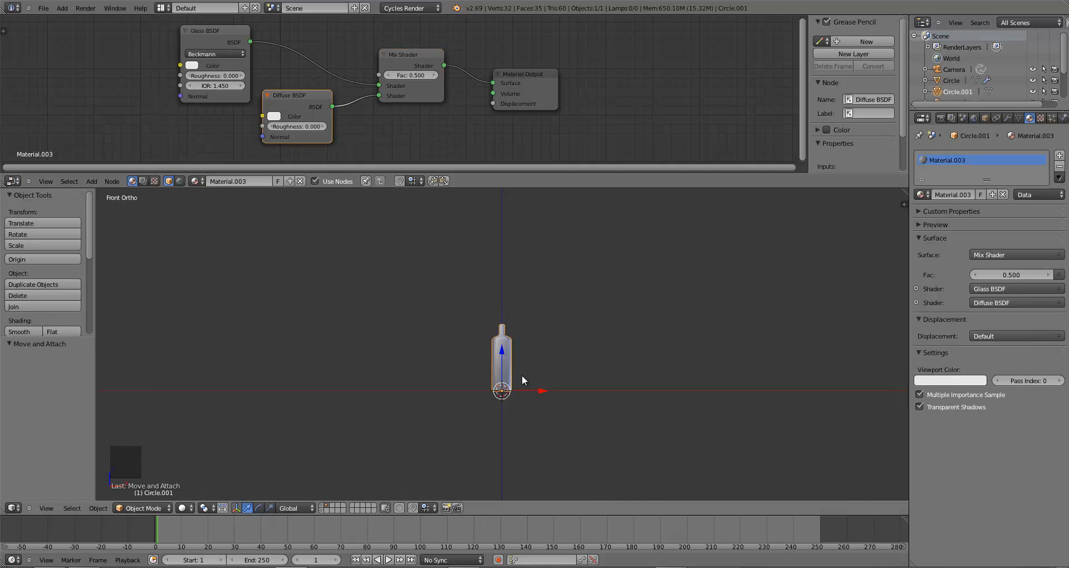
Save the file over its existing version, including the new mixed bulb material
scroll(512, 378, "up", 5)
key("ctrl+s")
left_click(512, 385)
middle_click_drag(513, 390, 499, 351, "shift")
key("ctrl+s")
left_click(509, 358)
key("ctrl+s")
left_click(509, 343)
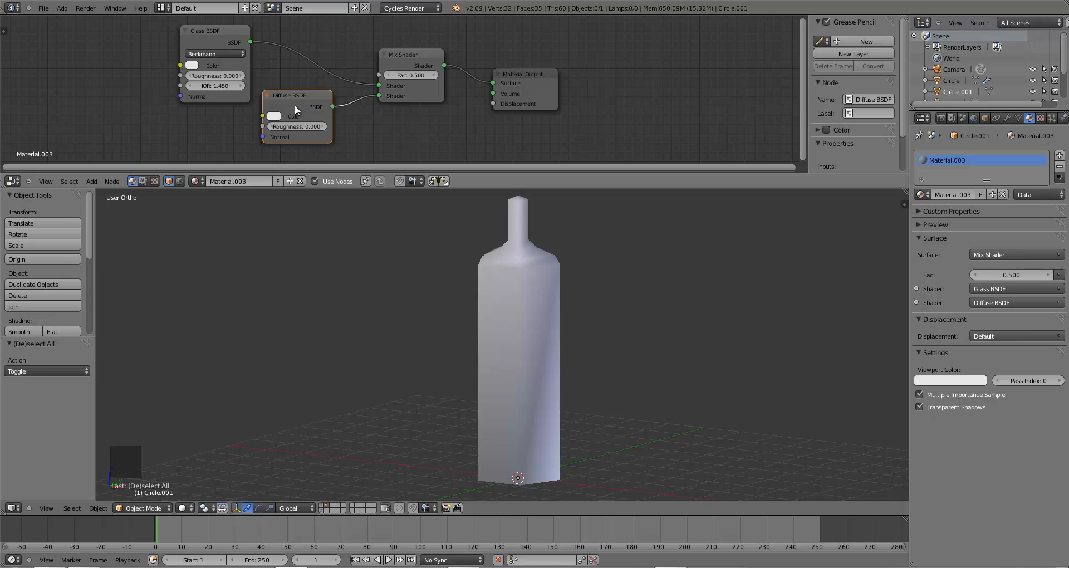
Nudge the Diffuse BSDF node lower and the Mix Shader node higher for a clearer layout, and save the file
left_click_drag(295, 106, 299, 115)
left_click(398, 55)
left_click_drag(398, 56, 401, 52)
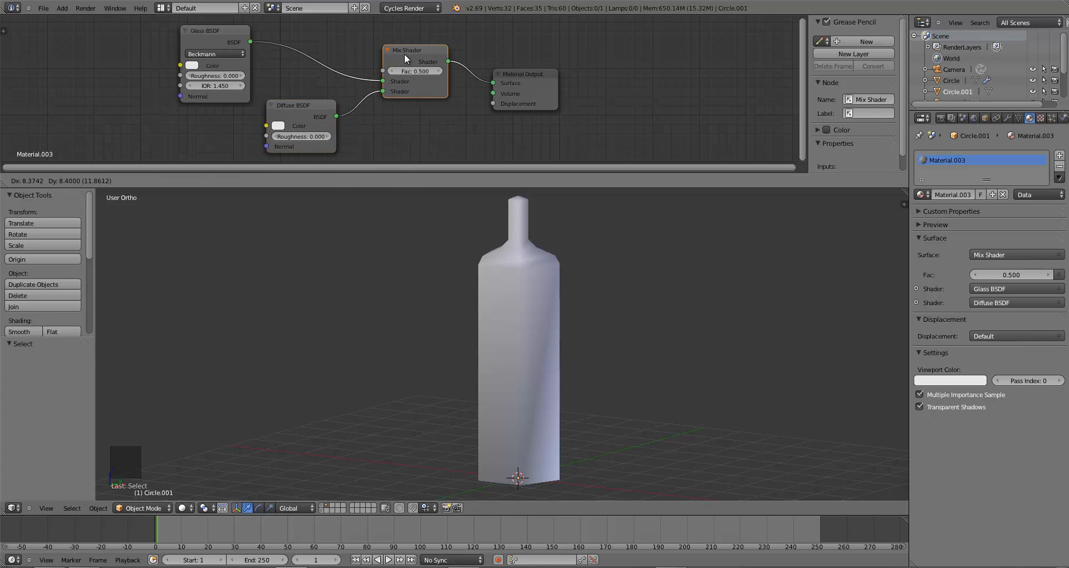
scroll(503, 245, "down", 3)
scroll(503, 248, "down", 2)
scroll(499, 310, "up", 5)
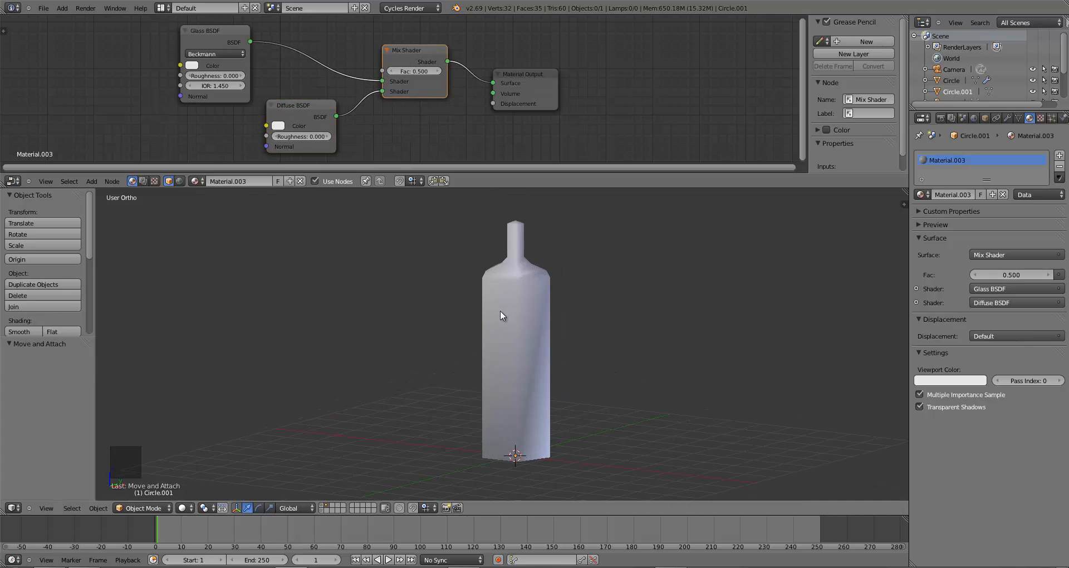
scroll(523, 322, "down", 3)
key("ctrl+s")
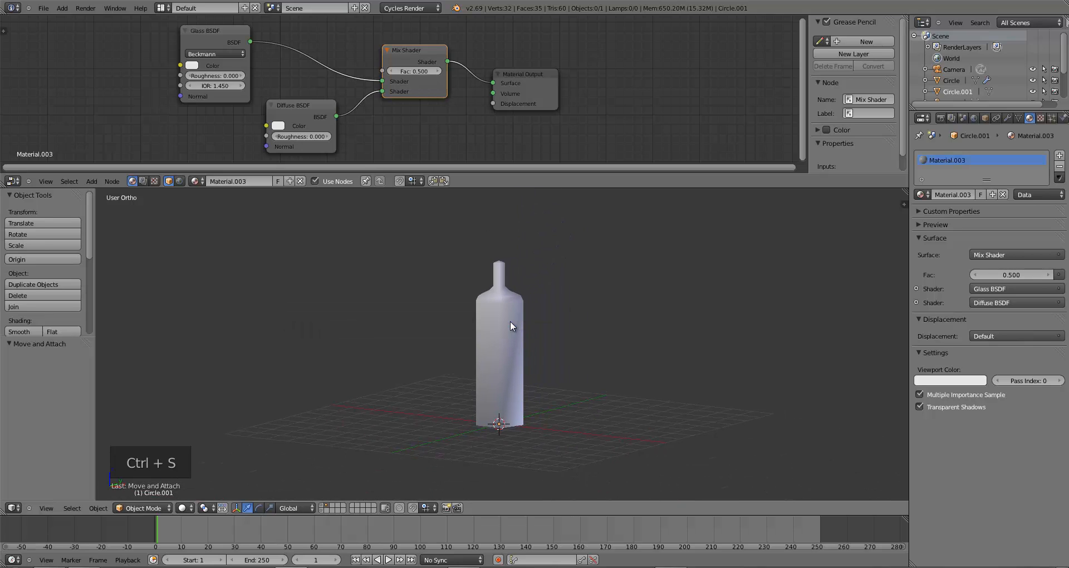
Select the bulb in front view and switch the viewport to rendered shading
key("KP_1")
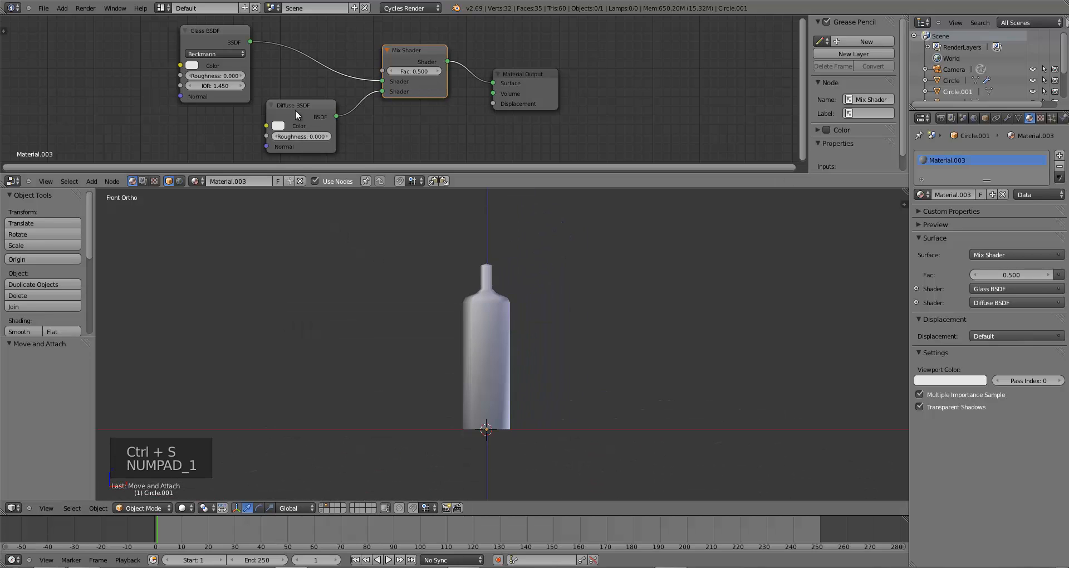
right_click(462, 331)
left_click(182, 507)
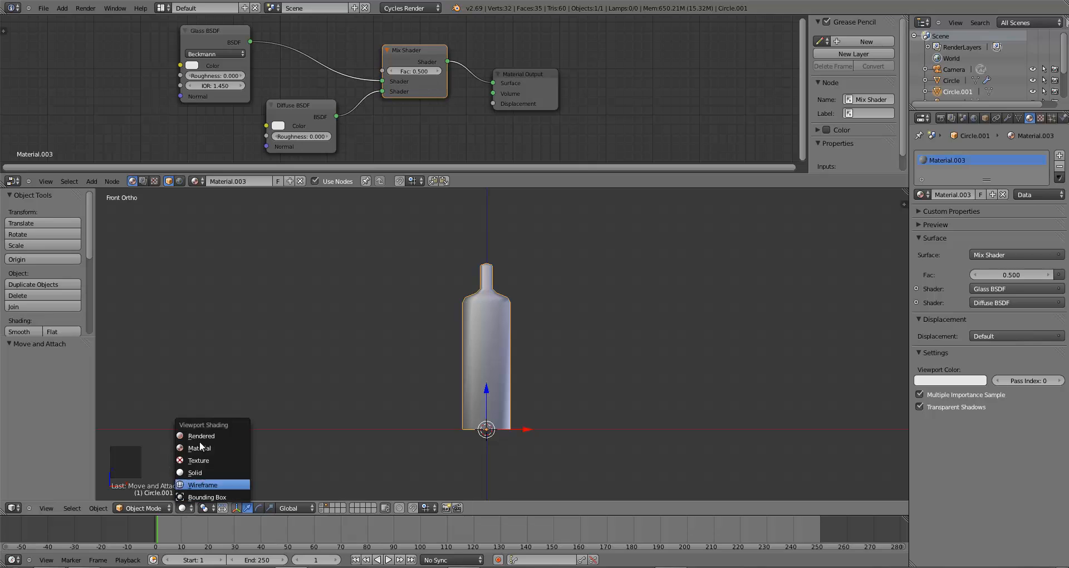
left_click(202, 440)
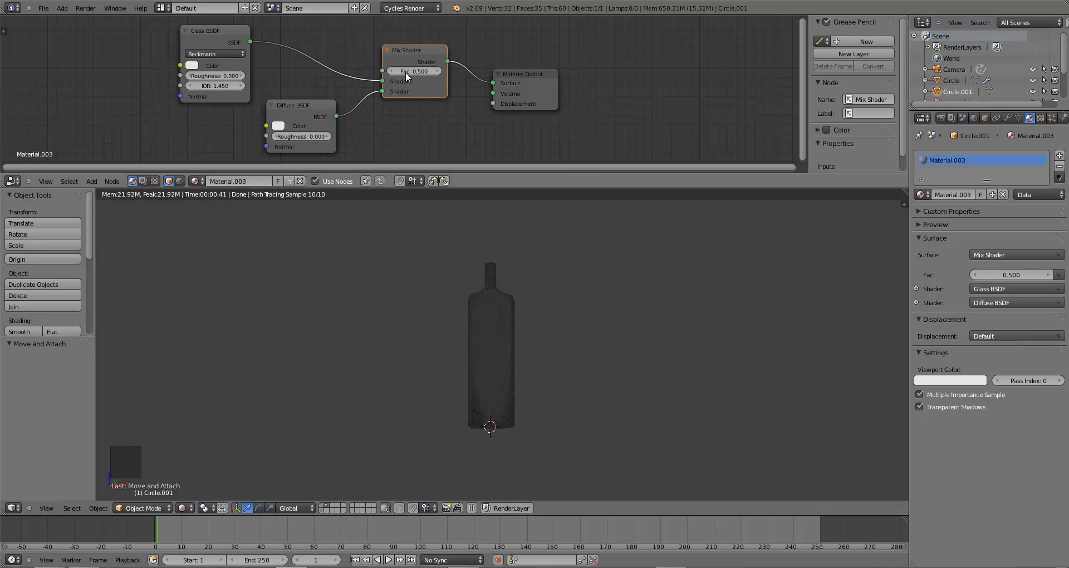
Try a Mix Shader factor of 0.3 and settle on 0.25
left_click(407, 71)
type(".3")
key("Return")
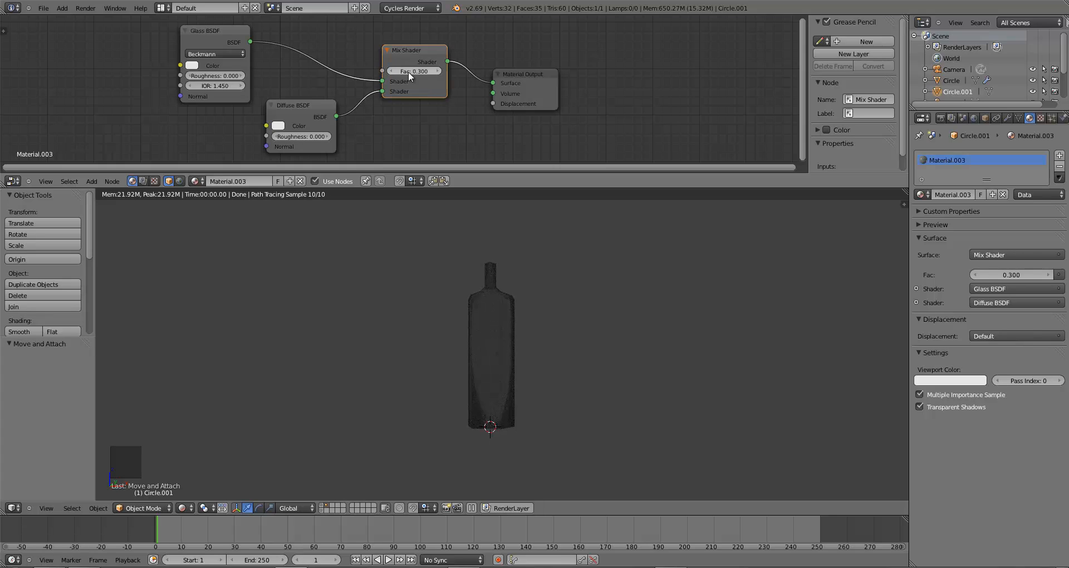
left_click(407, 72)
type(".25")
key("Return")
Set the Diffuse BSDF color to a saturated red, about R 0.800, G 0.044, B 0.038
left_click(278, 127)
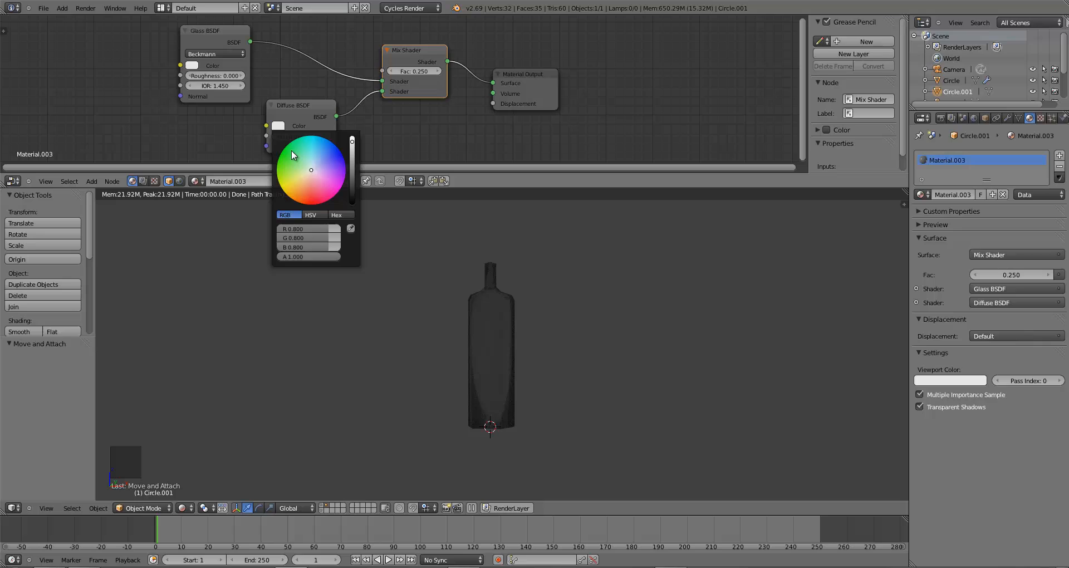
left_click(312, 202)
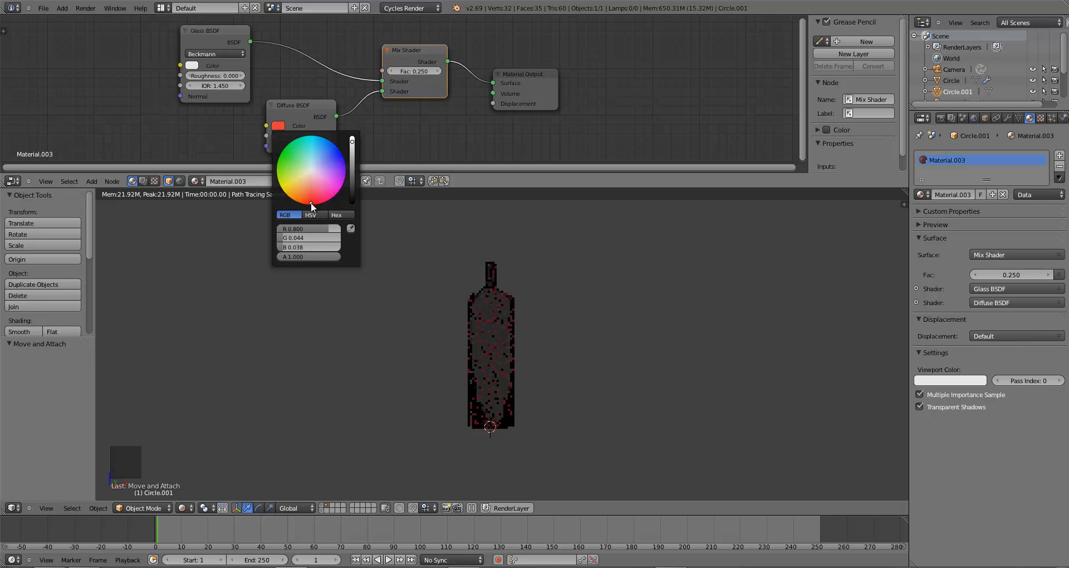
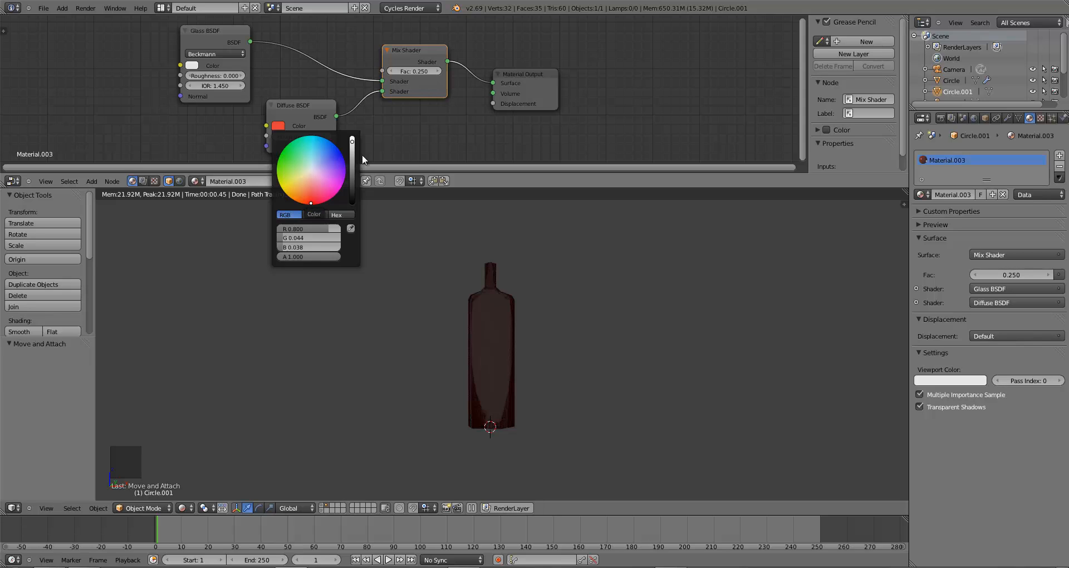
Set the Glass BSDF color to a bright, saturated red at full brightness
left_click(192, 66)
left_click_drag(266, 82, 267, 57)
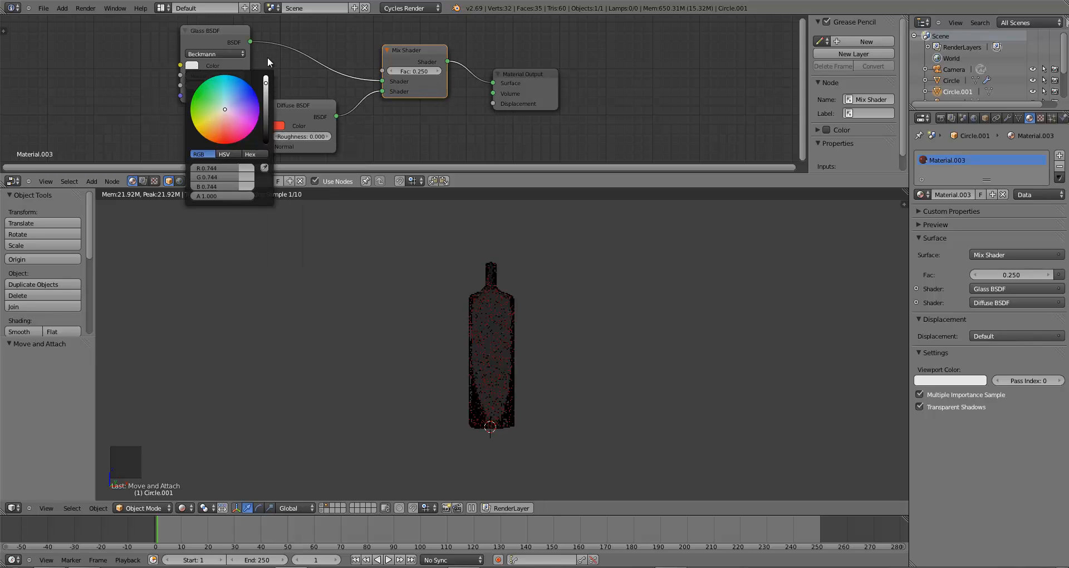
left_click_drag(219, 139, 222, 140)
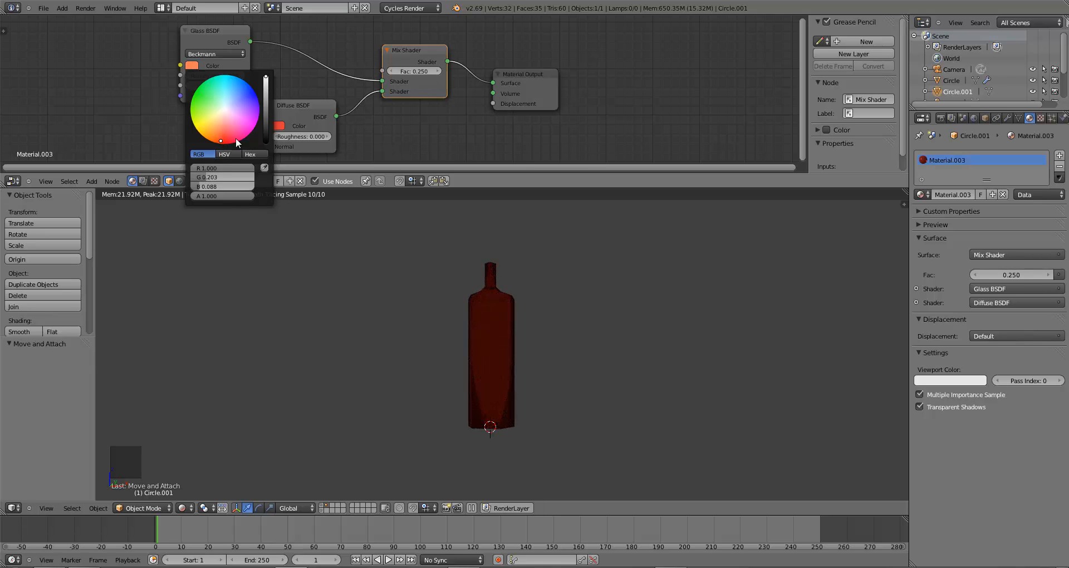
left_click(192, 65)
left_click_drag(227, 146, 228, 143)
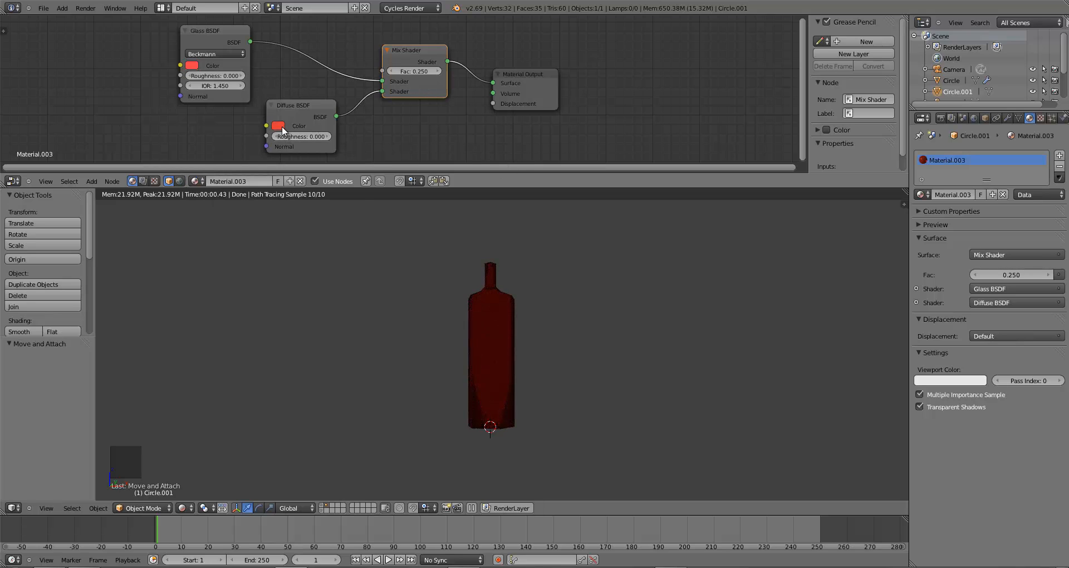
Lighten the Diffuse BSDF color to a pale pink and check the bulb in the rendered view
left_click(278, 126)
left_click_drag(311, 199, 309, 188)
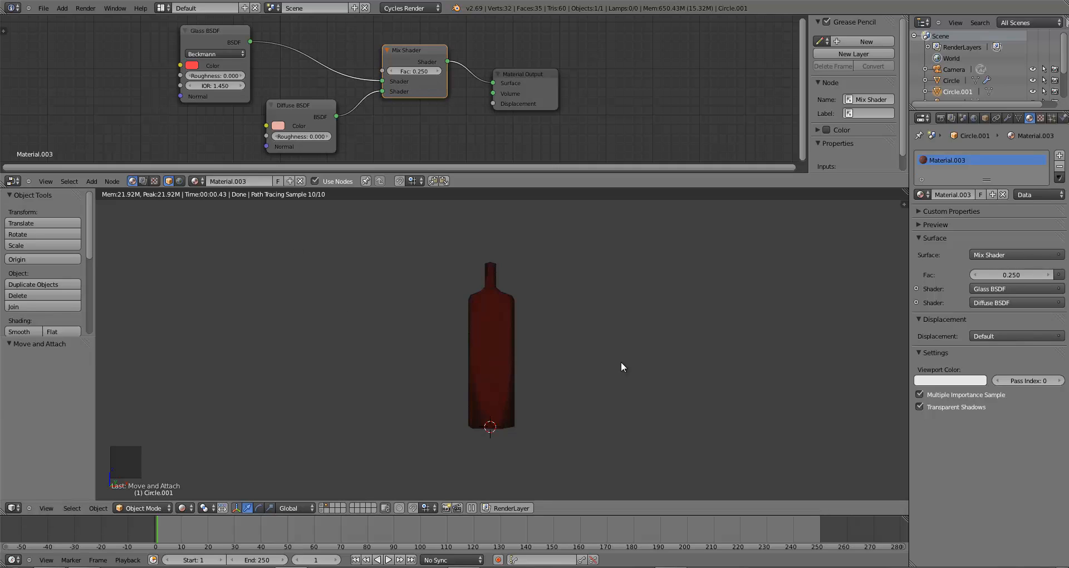
scroll(620, 362, "down", 4)
scroll(607, 369, "down", 1)
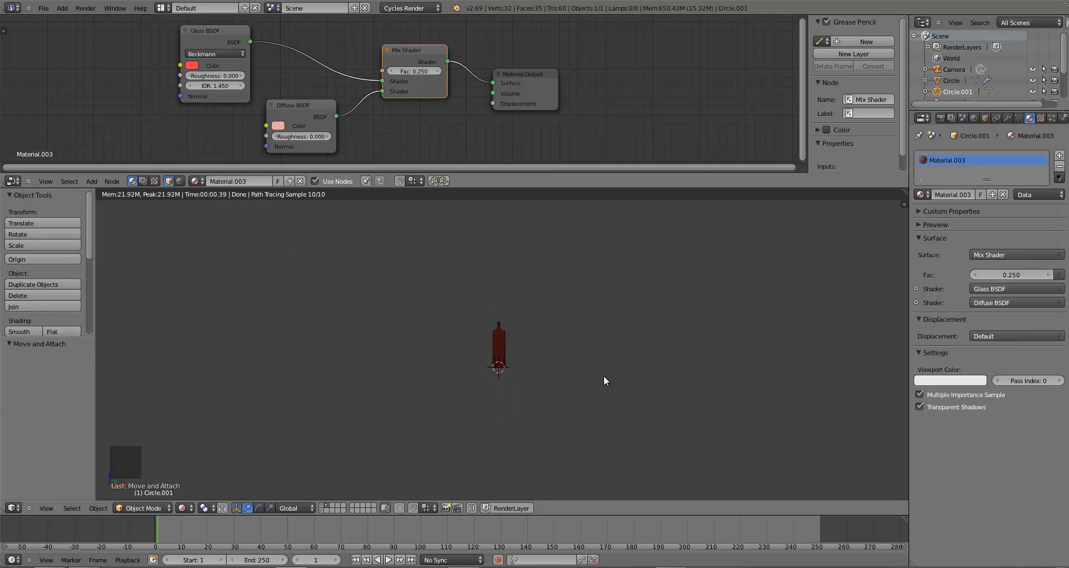
scroll(604, 375, "down", 1)
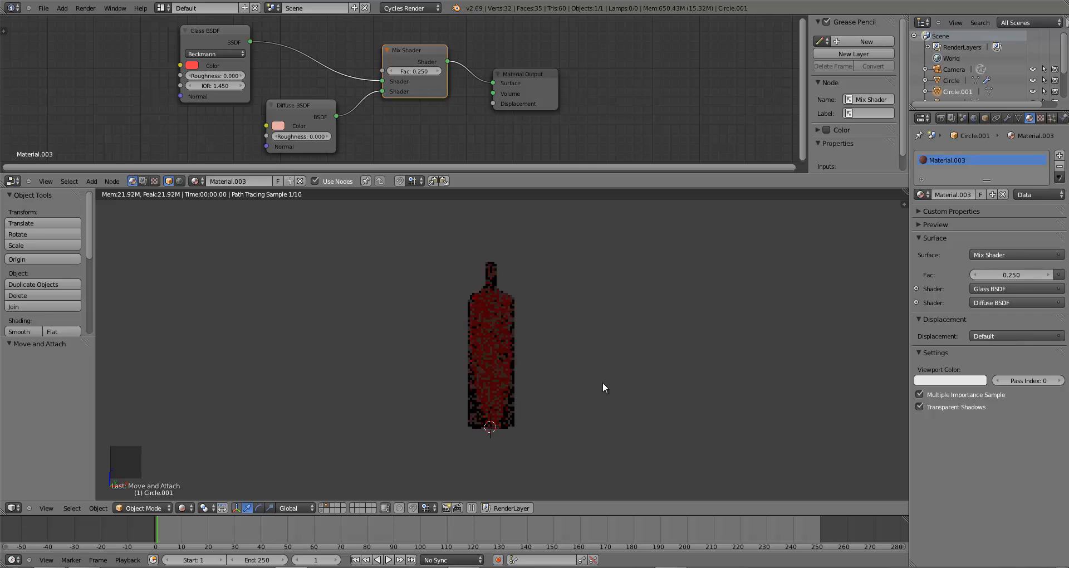
In front wireframe view, scale the ring of vertices at the tip of the bulb's neck slightly narrower
key("KP_1")
key("z")
scroll(506, 317, "up", 2)
key("Tab")
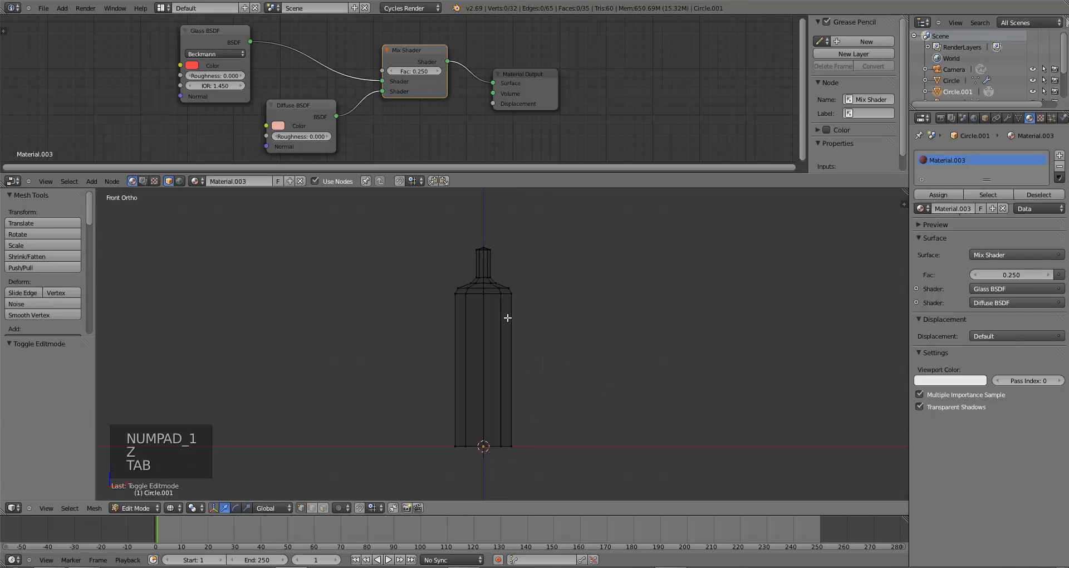
key("s")
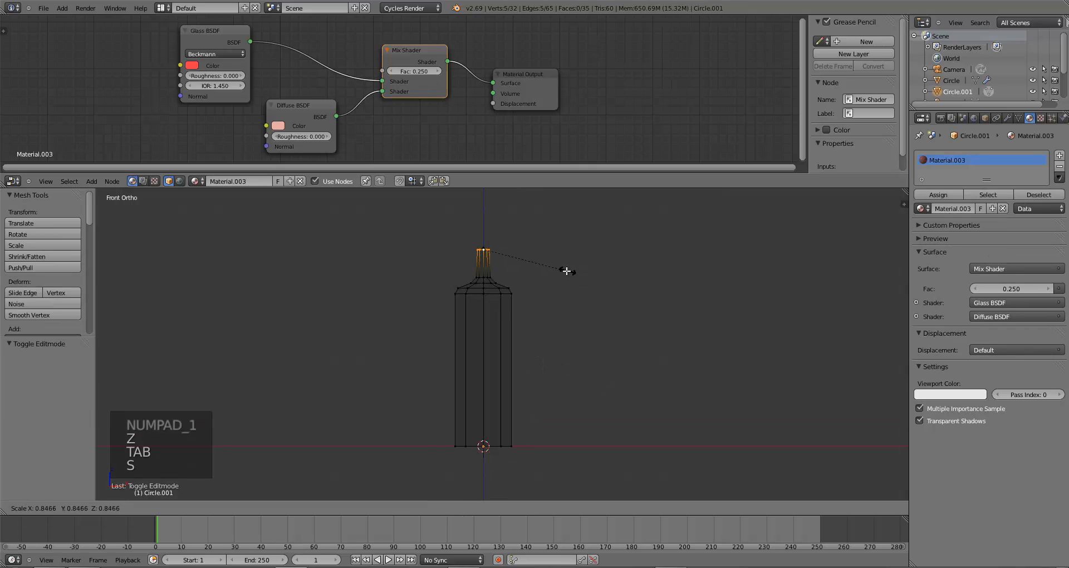
right_click(561, 262)
key("a")
Raise the bulb's shoulder rings slightly along Z, then raise only the two rings nearest the neck about 0.02 more
key("b")
left_click_drag(436, 260, 515, 291)
key("g")
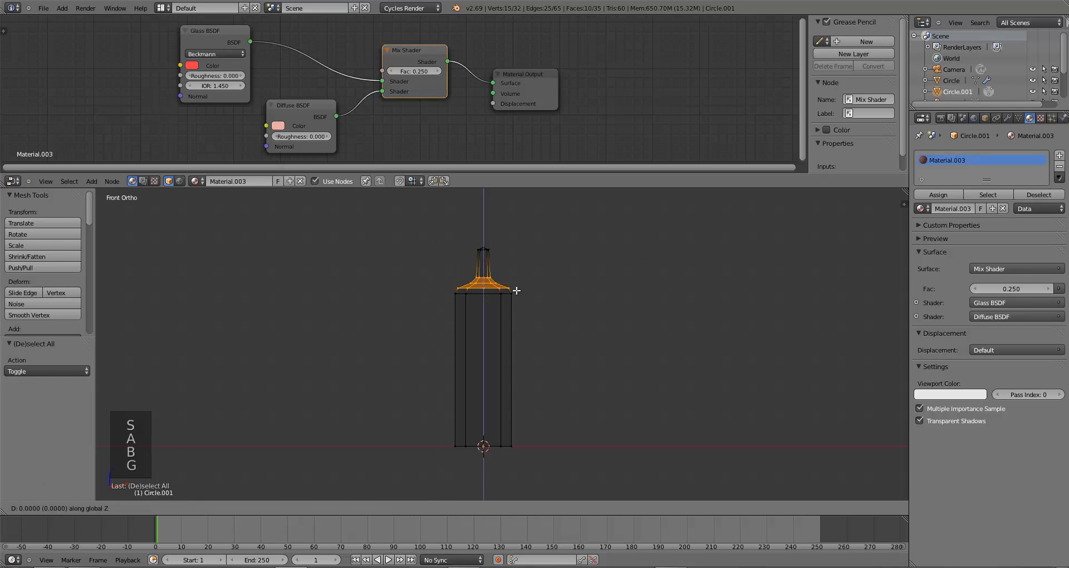
left_click(515, 290)
key("a")
key("b")
left_click_drag(449, 258, 517, 287)
key("g")
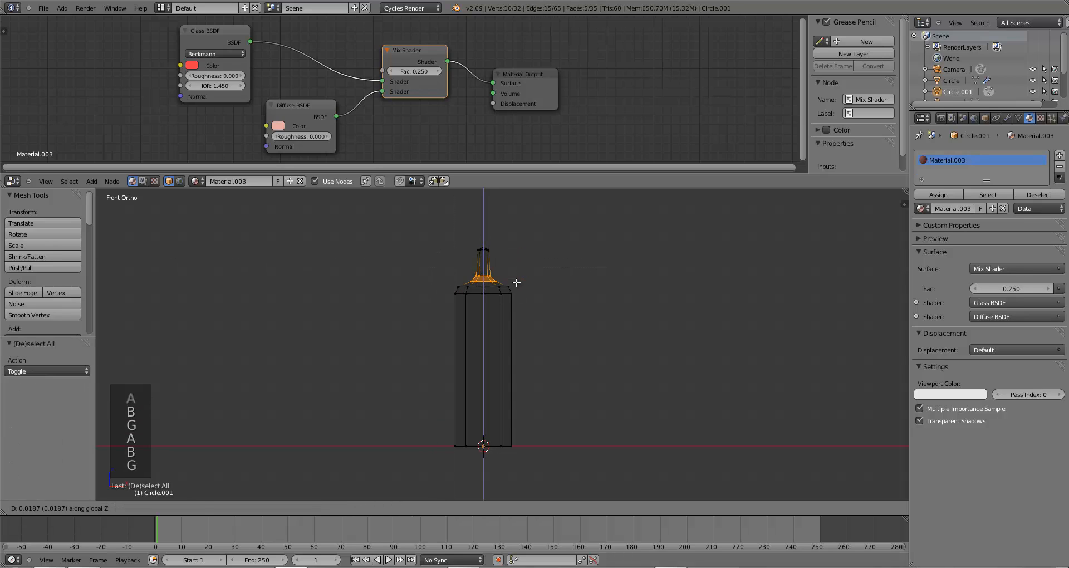
left_click(516, 283)
Return the bulb to object mode in solid shading and save over the existing blend file
key("a")
key("Tab")
key("z")
key("a")
key("ctrl+s")
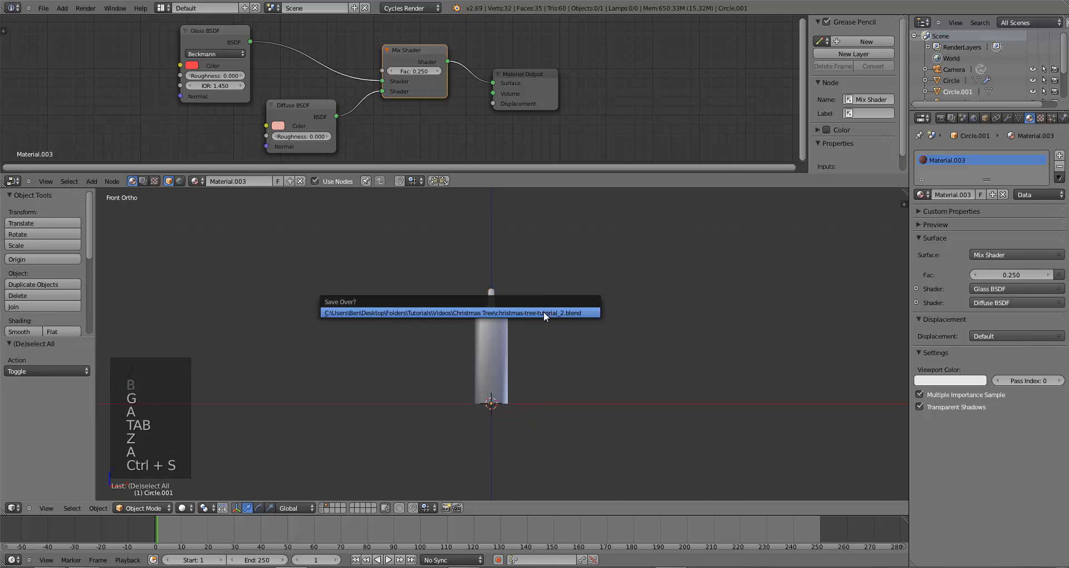
Delete the center vertex of the bulb's bottom cap to open its base
scroll(488, 320, "down", 3)
middle_click_drag(536, 353, 503, 331)
key("KP_1")
scroll(489, 369, "up", 4)
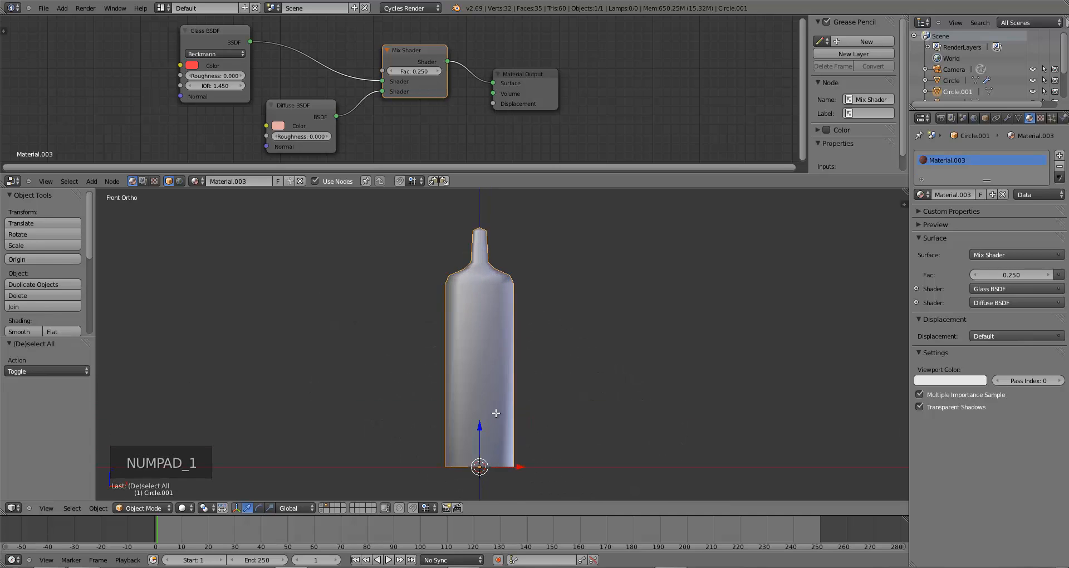
key("Tab")
middle_click_drag(501, 368, 516, 365)
right_click(503, 376)
scroll(503, 373, "up", 4)
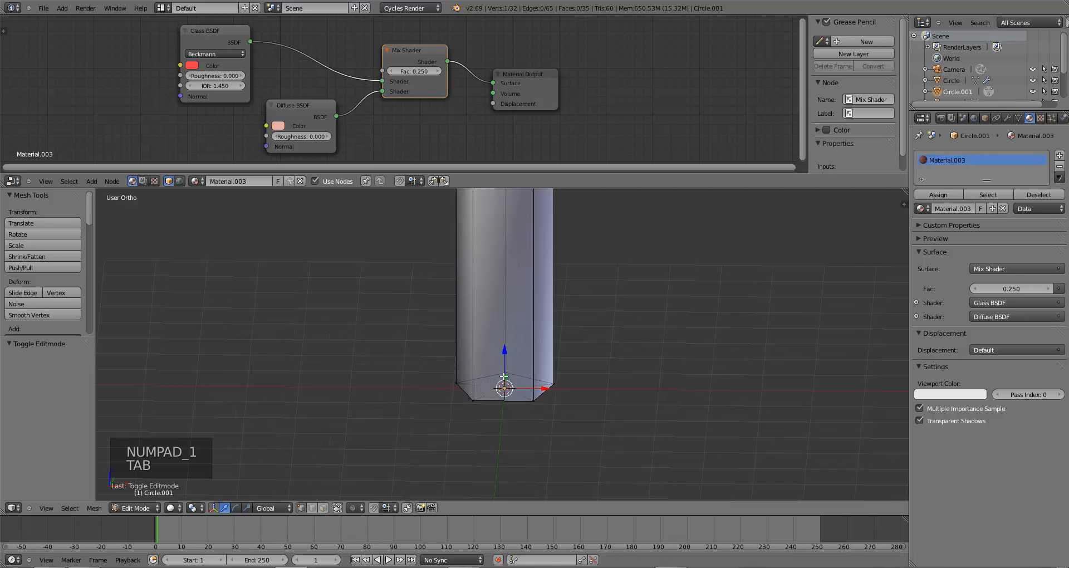
key("x")
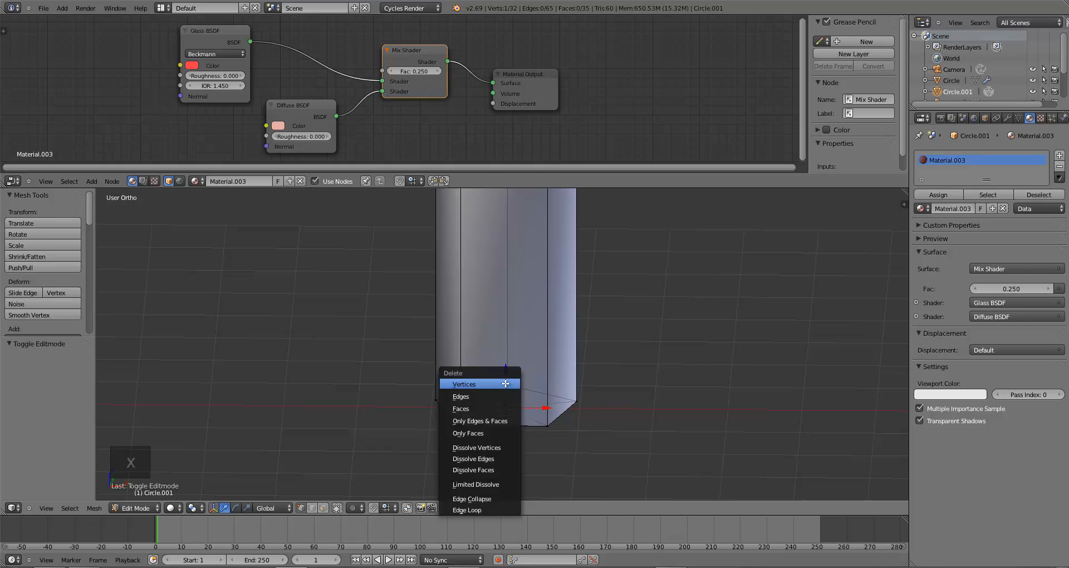
left_click(504, 383)
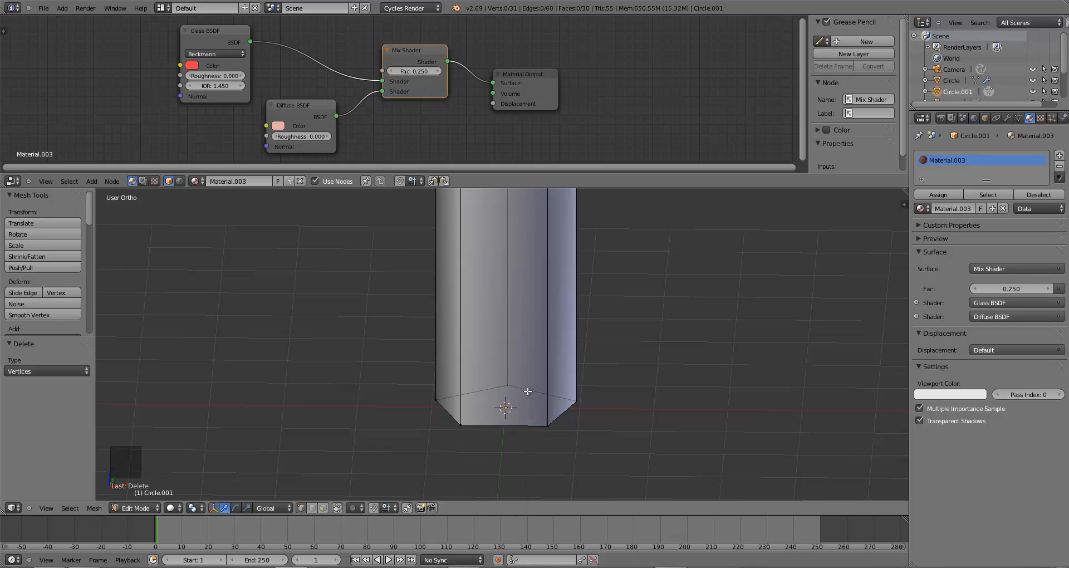
Extrude the open base's edge loop in place and scale it inward to 0.342
right_click(528, 391, "alt")
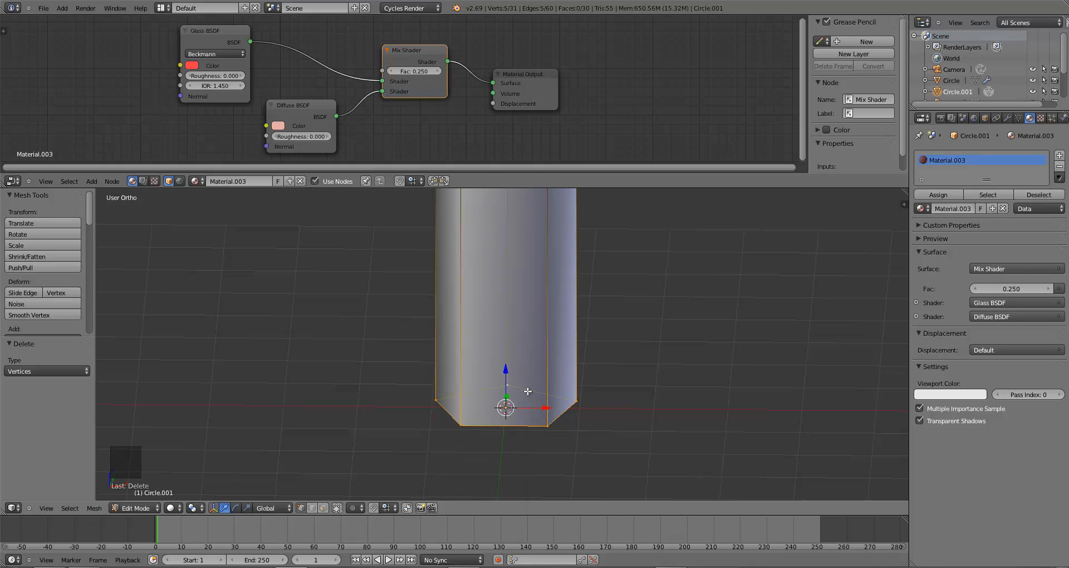
key("e")
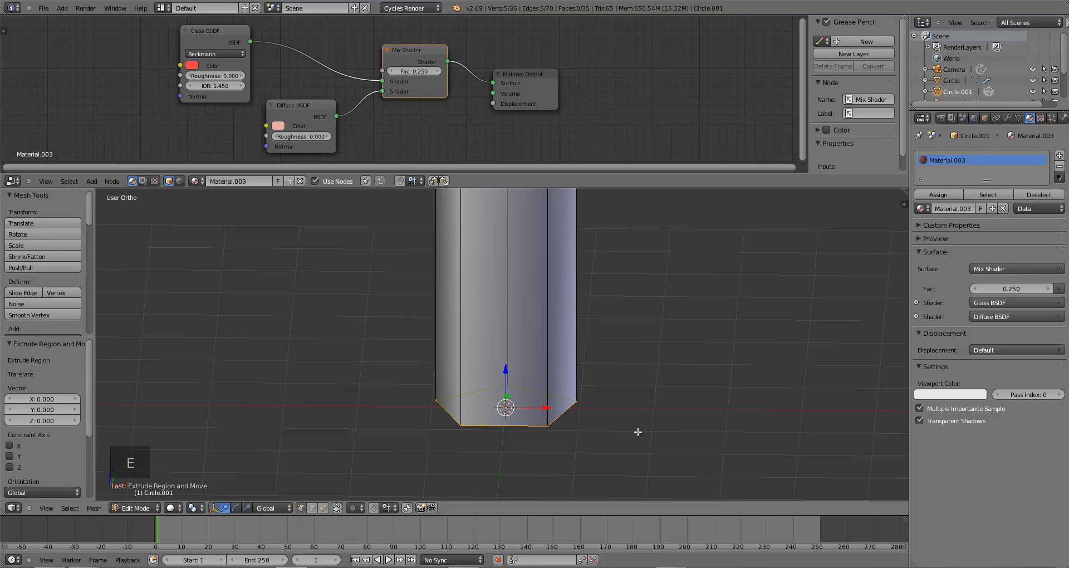
key("s")
left_click(551, 414)
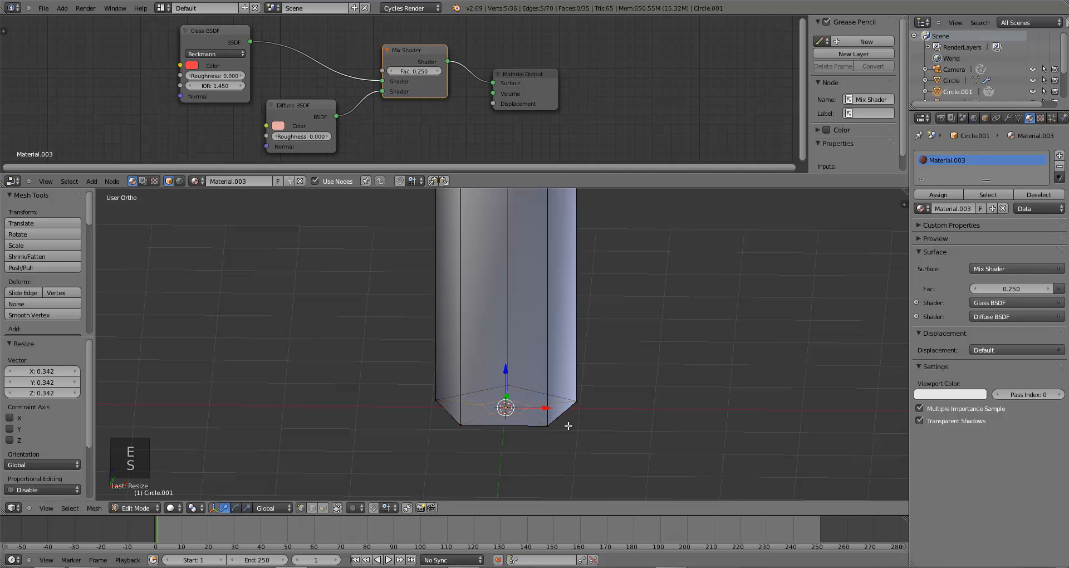
Extrude the inner base ring 0.355 up along Z into the bulb and scale the new ring to 0.612
key("e")
left_click(568, 400)
key("KP_2")
key("KP_1")
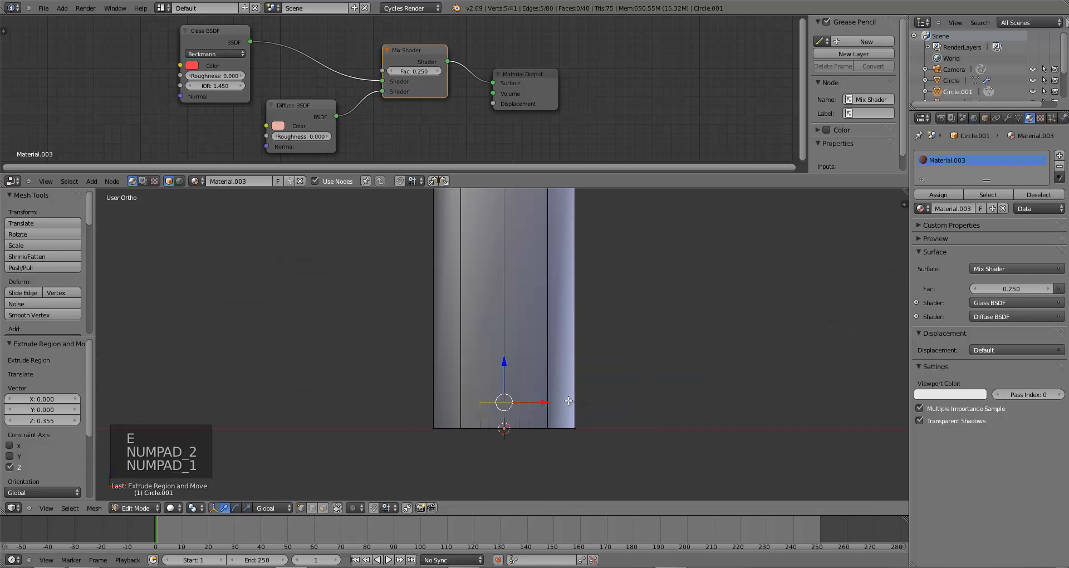
key("KP_1")
key("s")
left_click(553, 415)
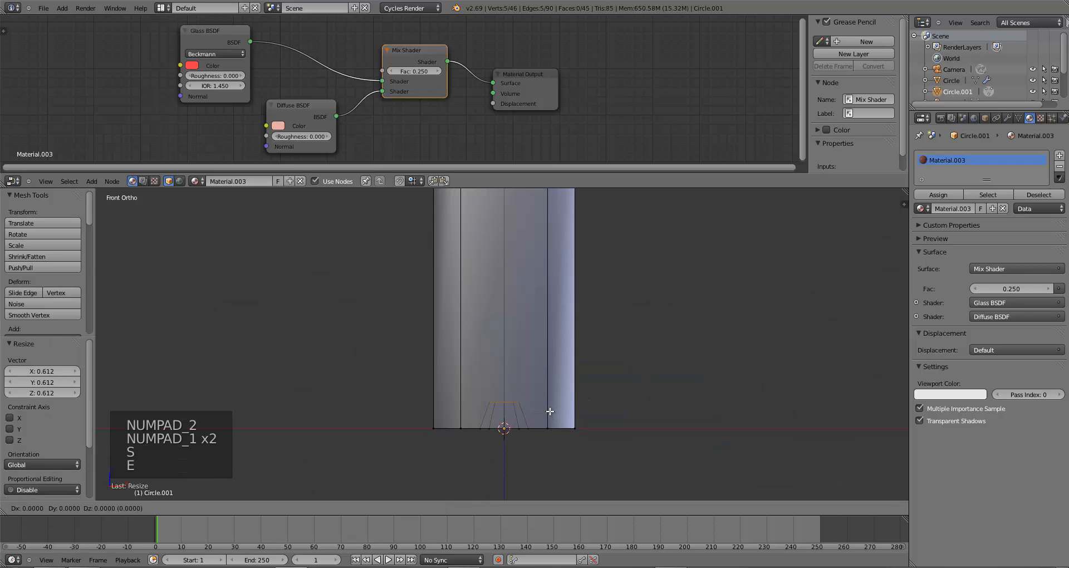
Extrude the inner core's top ring farther up and widen the new ring by a scale of 2.056
key("e")
left_click(548, 389)
key("s")
left_click(598, 412)
Extrude the widened ring about 0.37 up along Z and merge its vertices at center to close the core's tip
key("e")
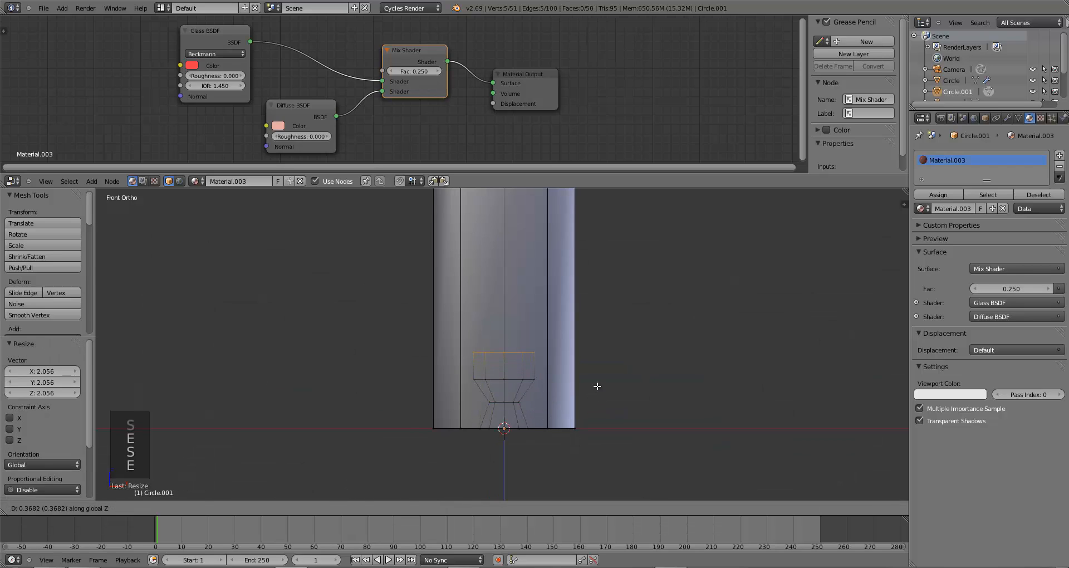
left_click(597, 387)
key("s")
left_click(589, 384)
key("alt+m")
left_click(588, 380)
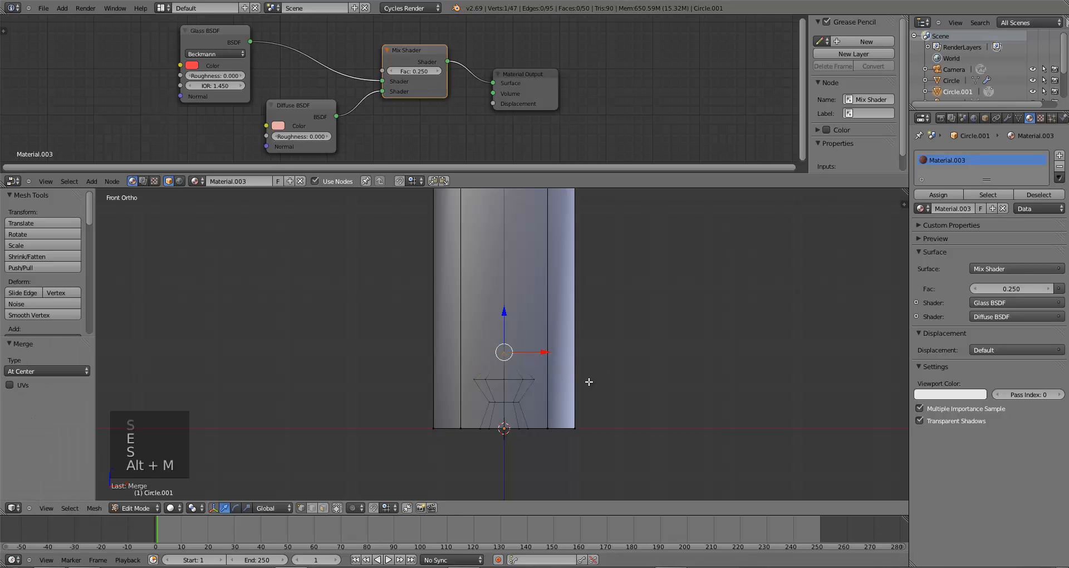
Select the upper part of the inner core and raise it along Z by about 0.32 and a further 0.649
key("a")
key("b")
left_click_drag(460, 349, 538, 414)
key("g")
key("z")
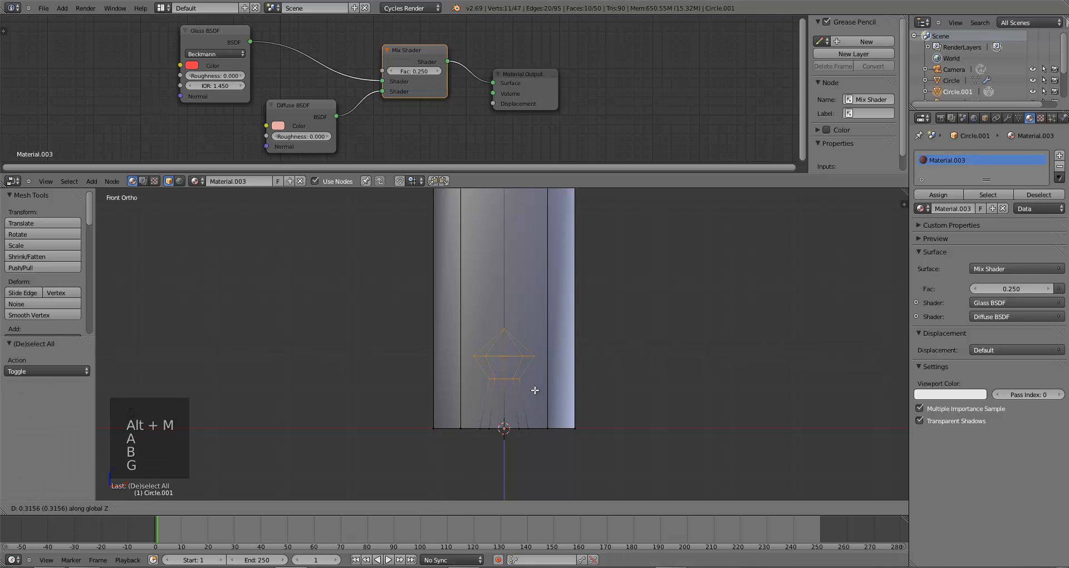
left_click(534, 390)
scroll(543, 404, "down", 3)
middle_click_drag(545, 406, 532, 479, "shift")
key("g")
key("z")
left_click(533, 448)
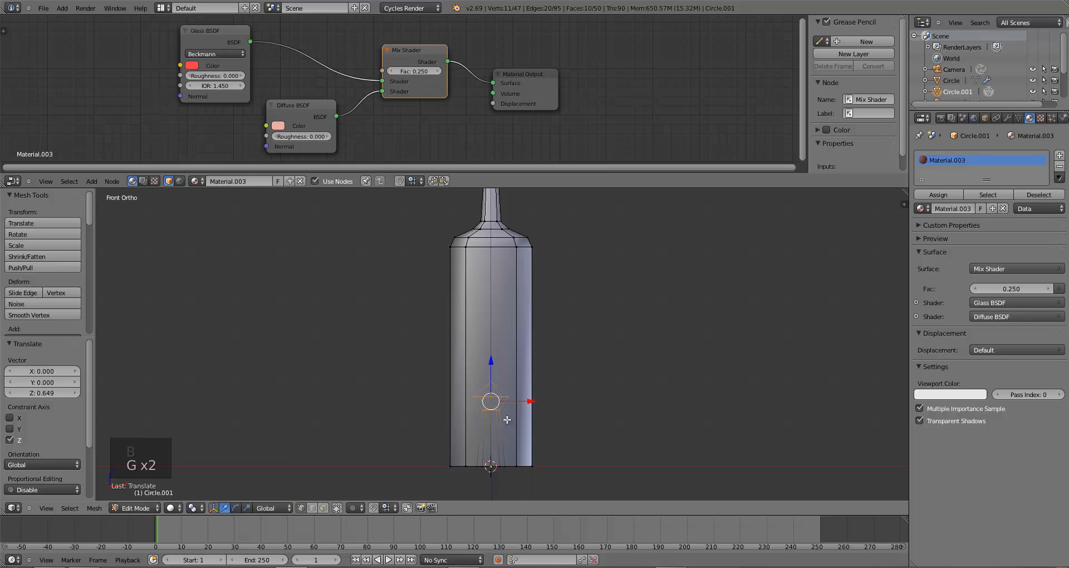
Add a second material slot to the bulb and rename its existing material as Red Glass
key("a")
key("b")
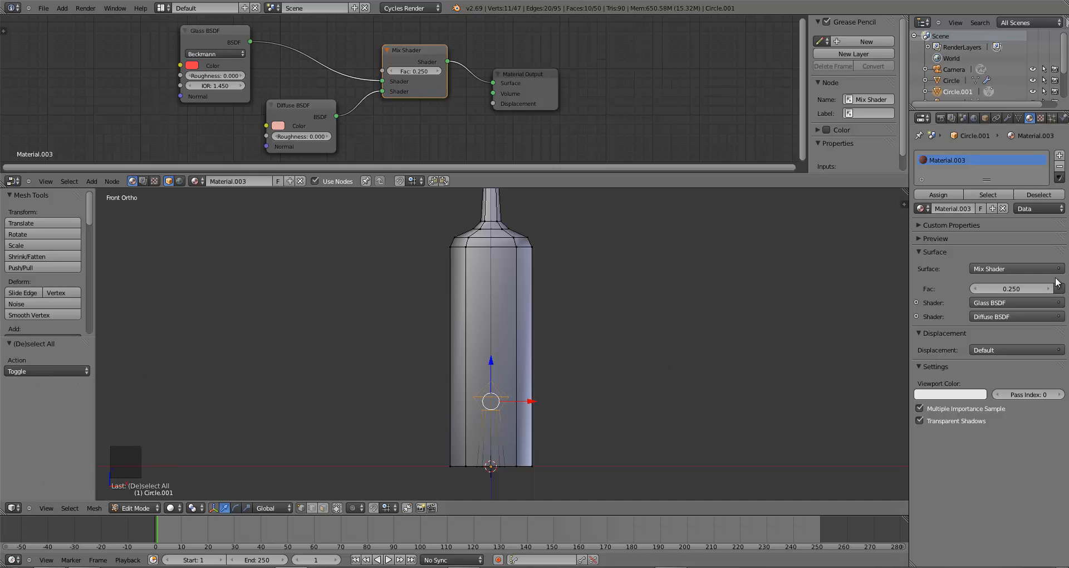
left_click(1059, 156)
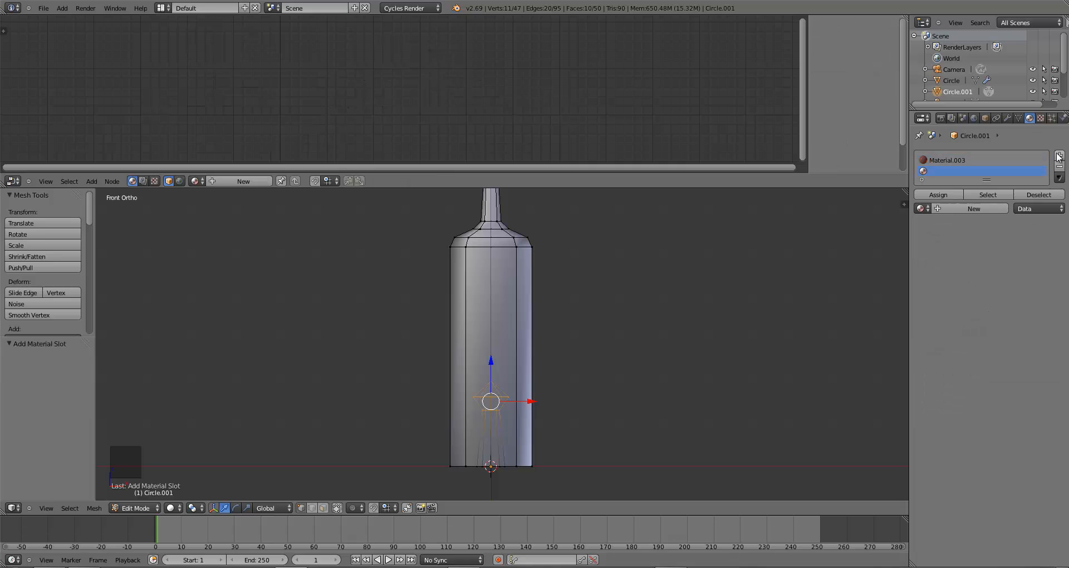
left_click(953, 160)
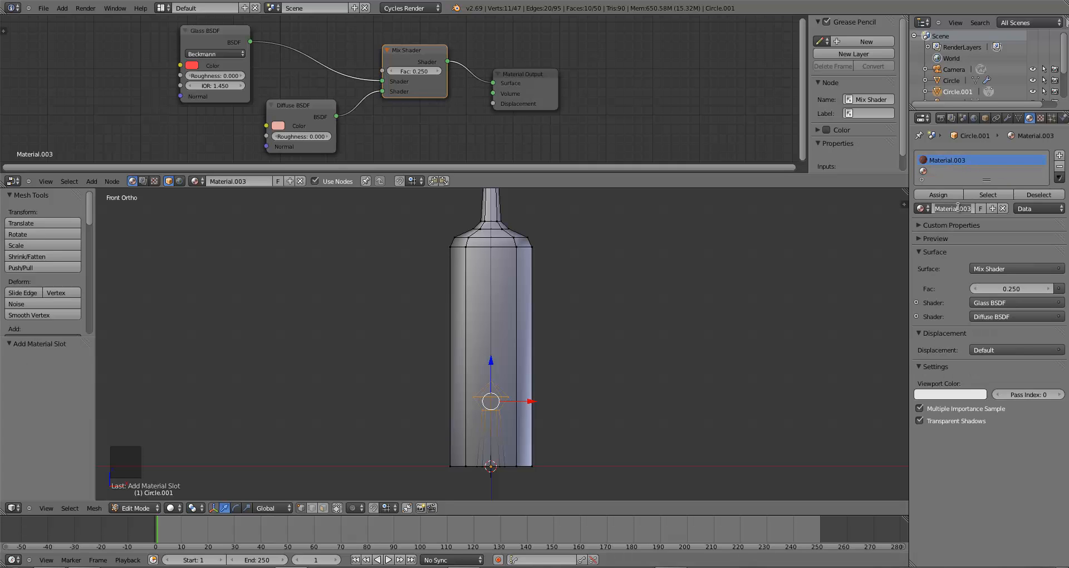
key("BackSpace")
key("BackSpace")
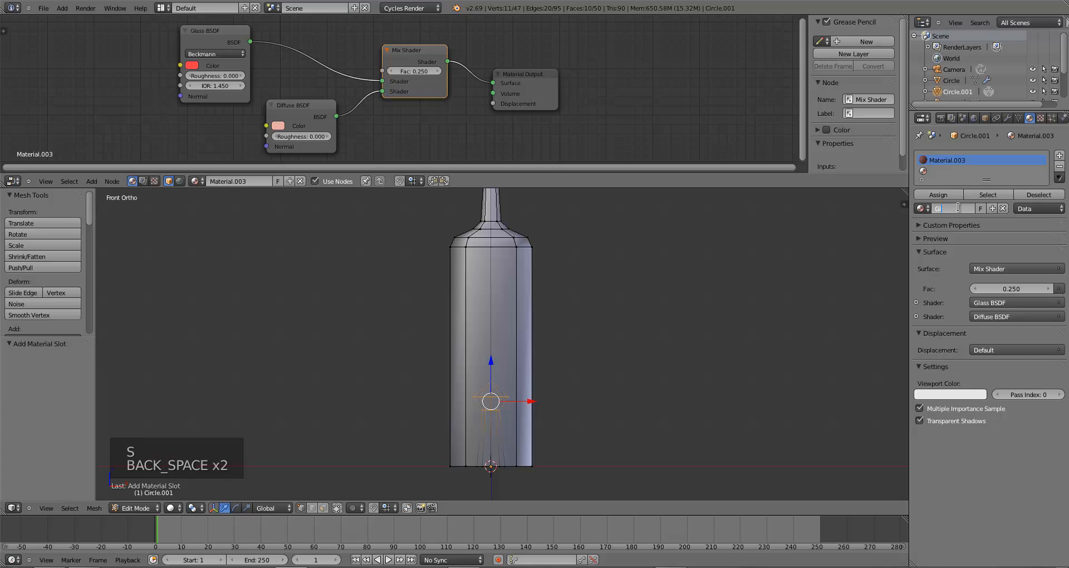
type("ss")
key("Return")
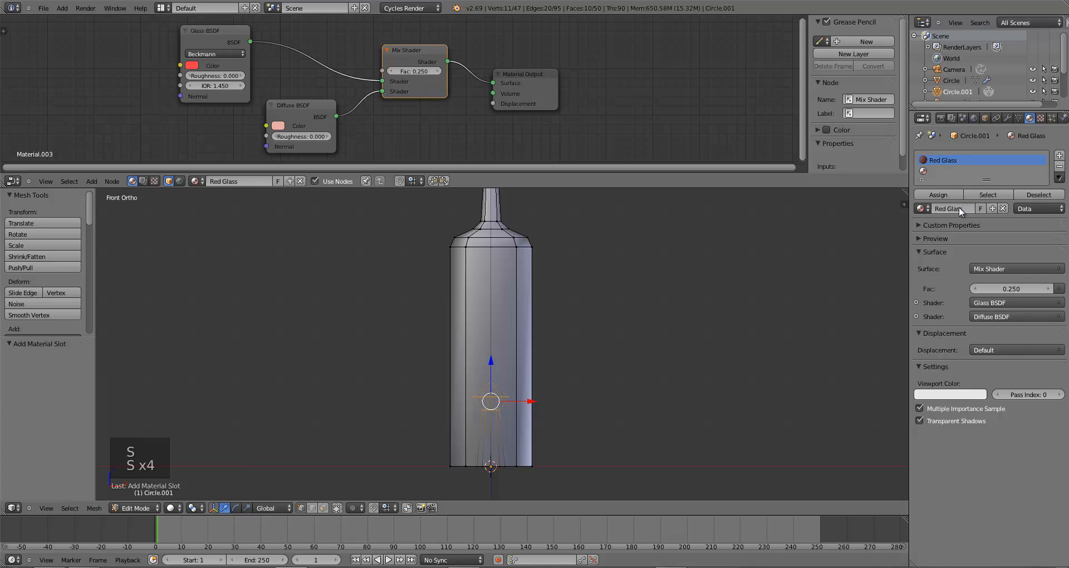
Create a new material in the bulb's empty slot and name it Light
left_click(944, 172)
left_click(939, 208)
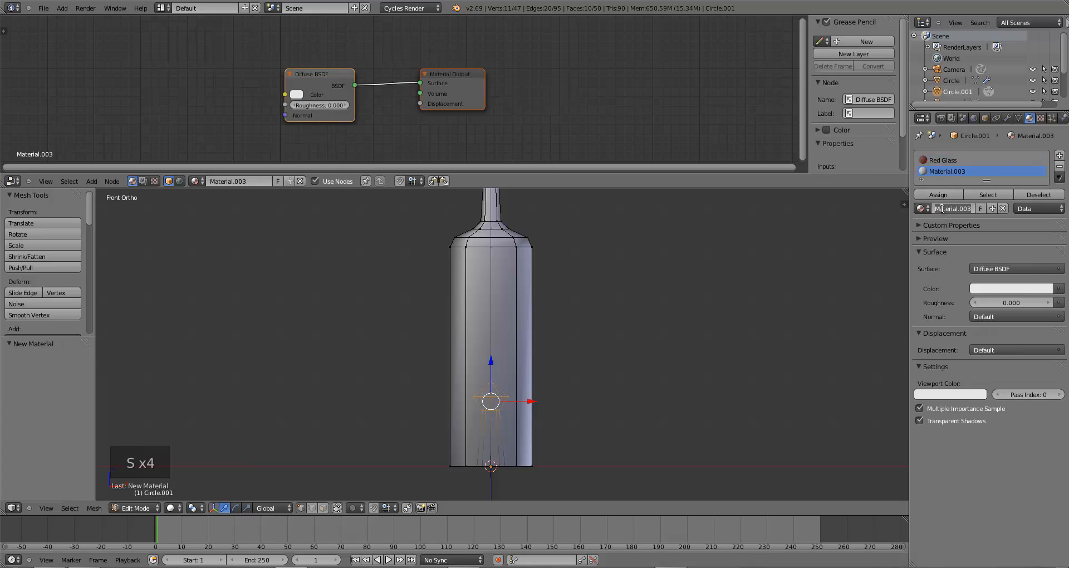
left_click(941, 209)
type("Light")
key("Return")
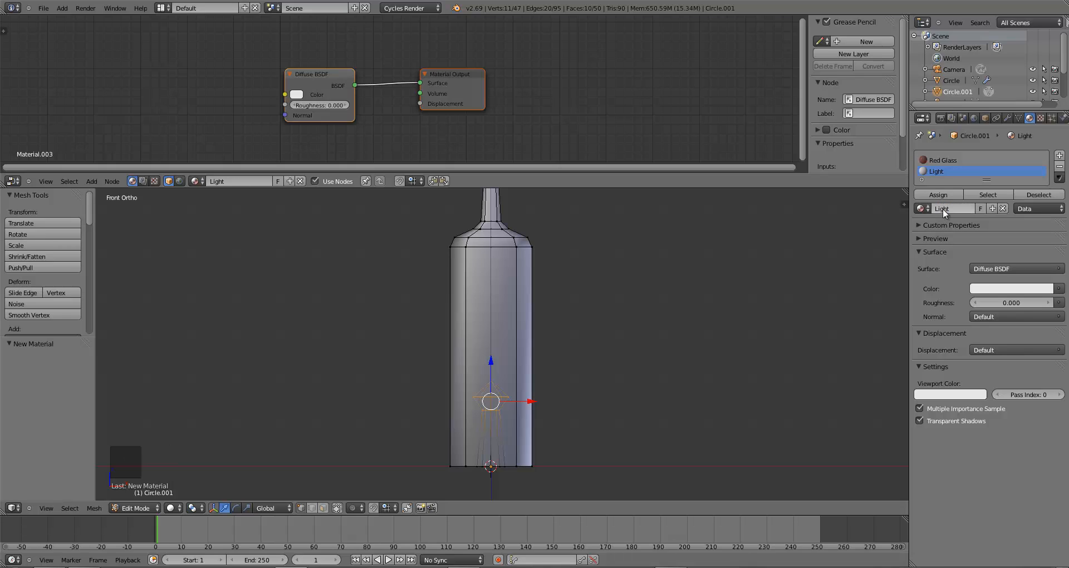
Change the Light material's surface to Emission and brighten its color to pure white, 1.000 for R, G and B
left_click(1001, 268)
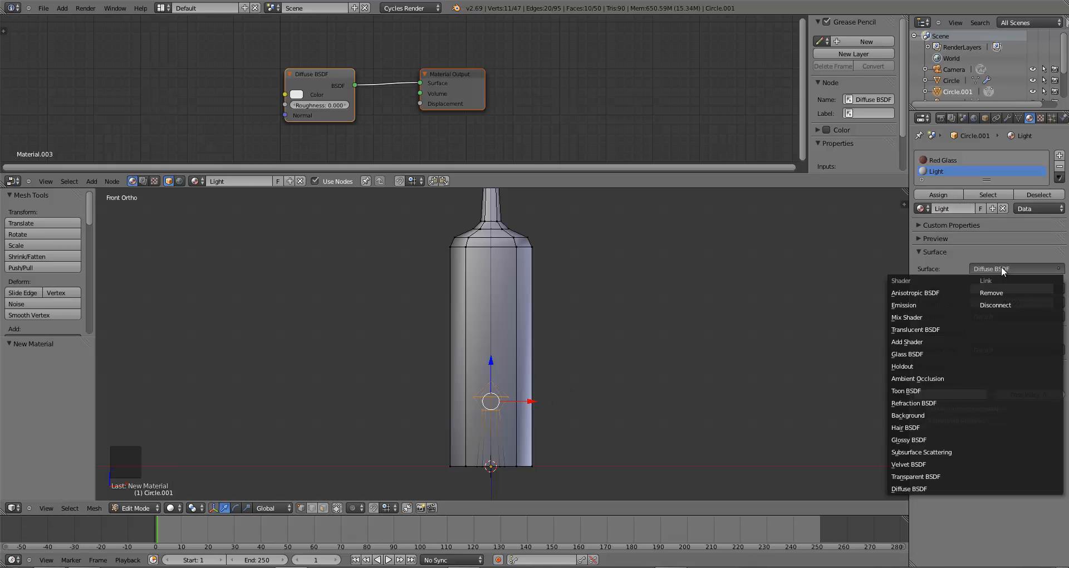
left_click(940, 303)
left_click(994, 289)
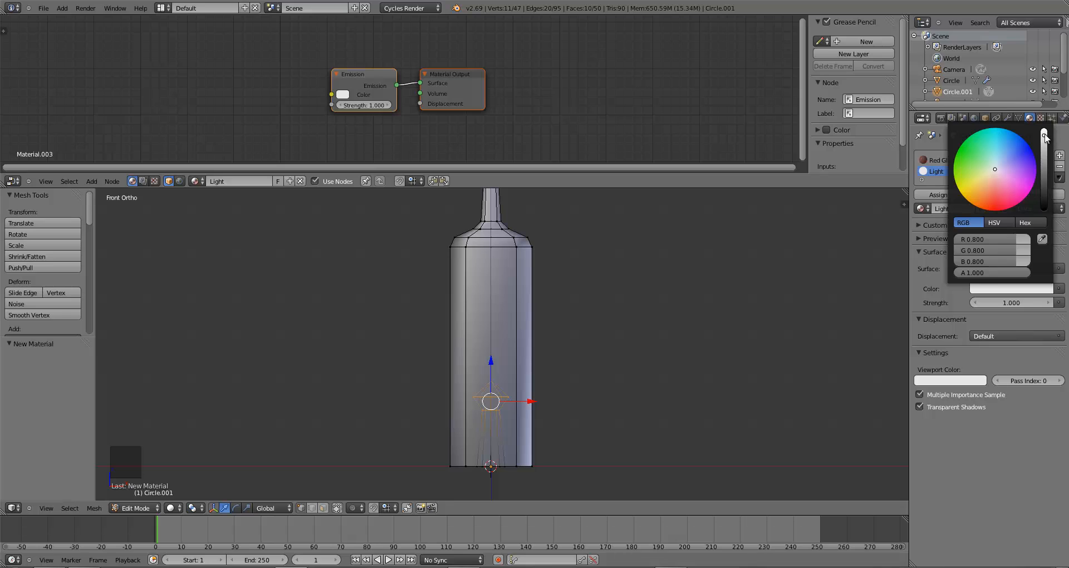
left_click(1045, 136)
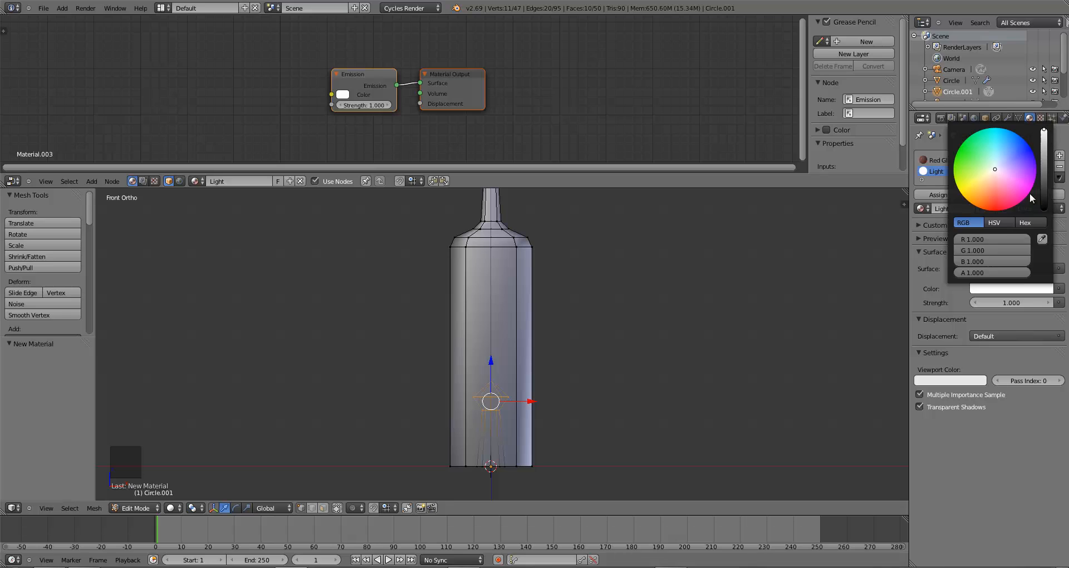
Assign the Light material to the selected upper part of the inner core and return to Object Mode
left_click(940, 194)
key("Tab")
middle_click_drag(633, 340, 601, 376)
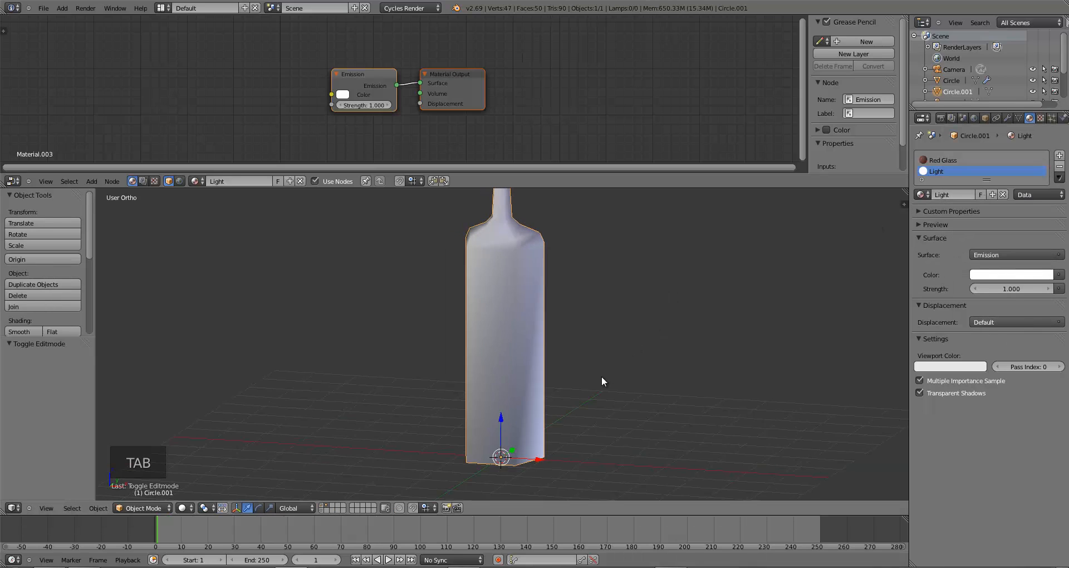
Save the file and preview the whole bulb in Rendered viewport shading
scroll(601, 375, "down", 4)
key("ctrl+s")
left_click(189, 508)
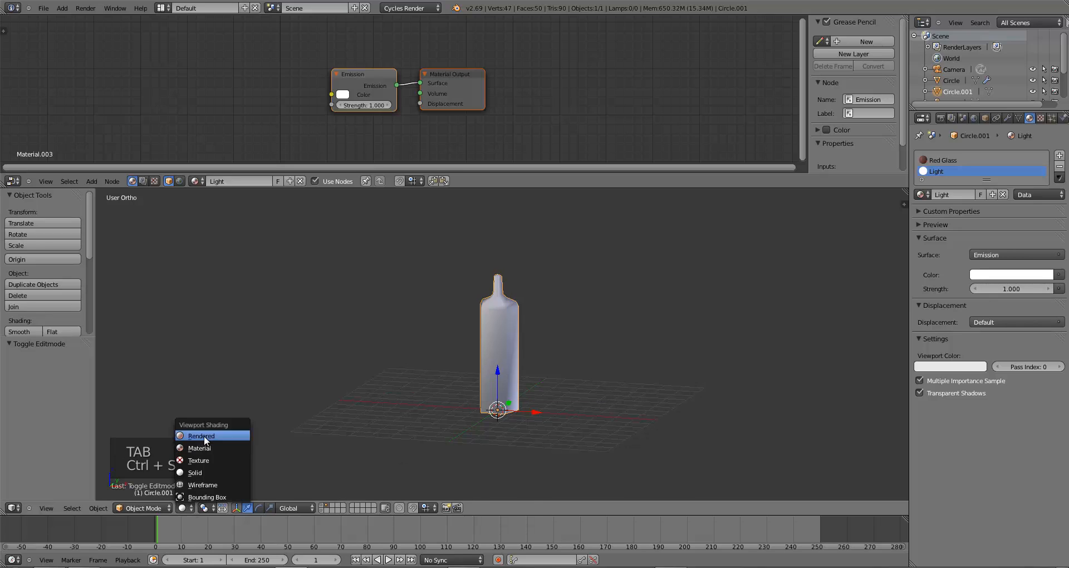
left_click(204, 434)
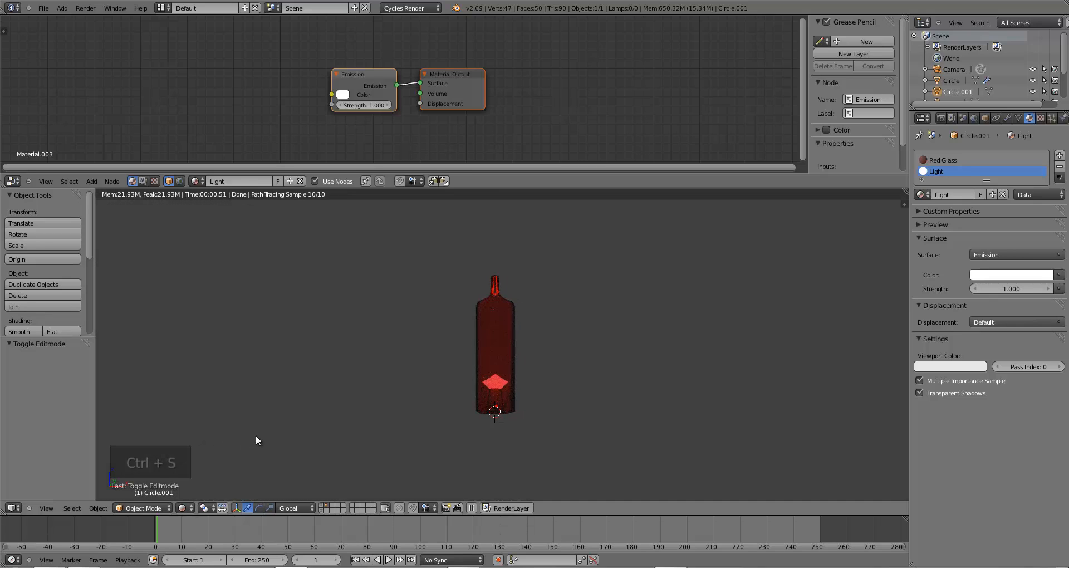
In front wireframe view, scale the selected inner core tip to 0.545 in X and Y, excluding Z
key("KP_1")
key("z")
scroll(292, 450, "up", 2)
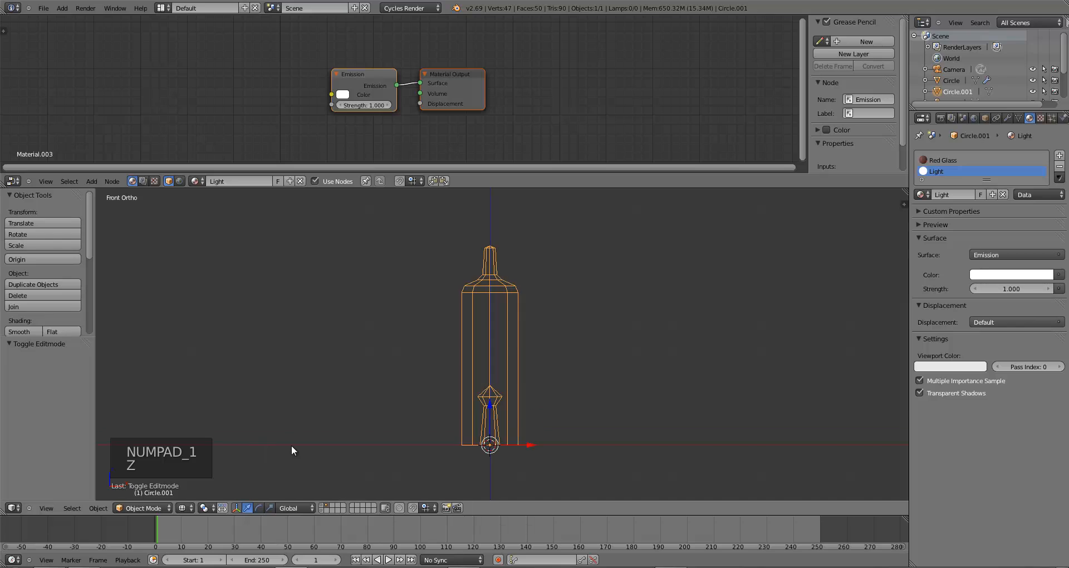
scroll(385, 396, "up", 2)
key("Tab")
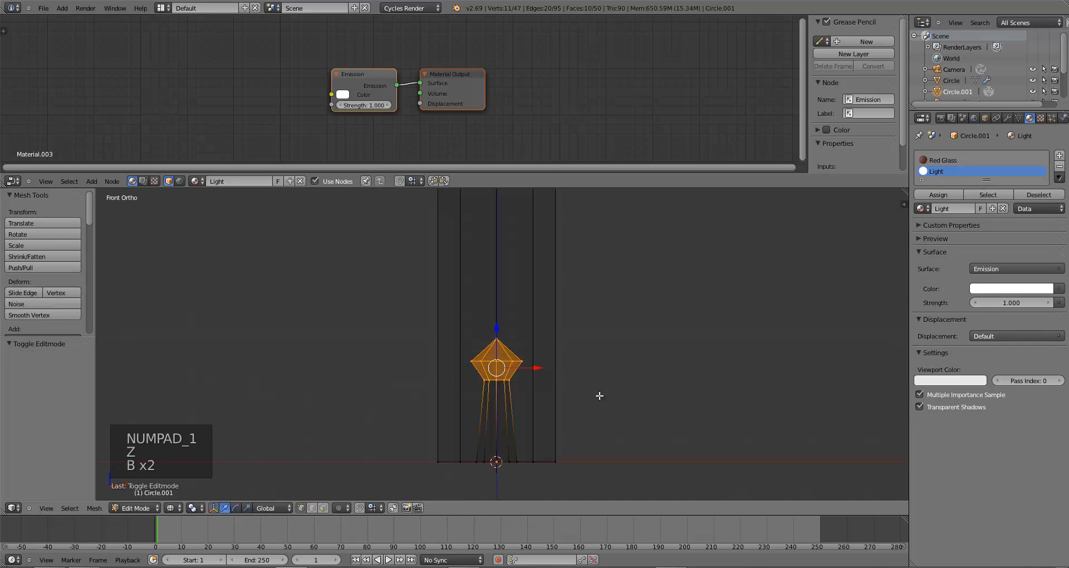
key("s")
key("shift+z")
left_click(548, 380)
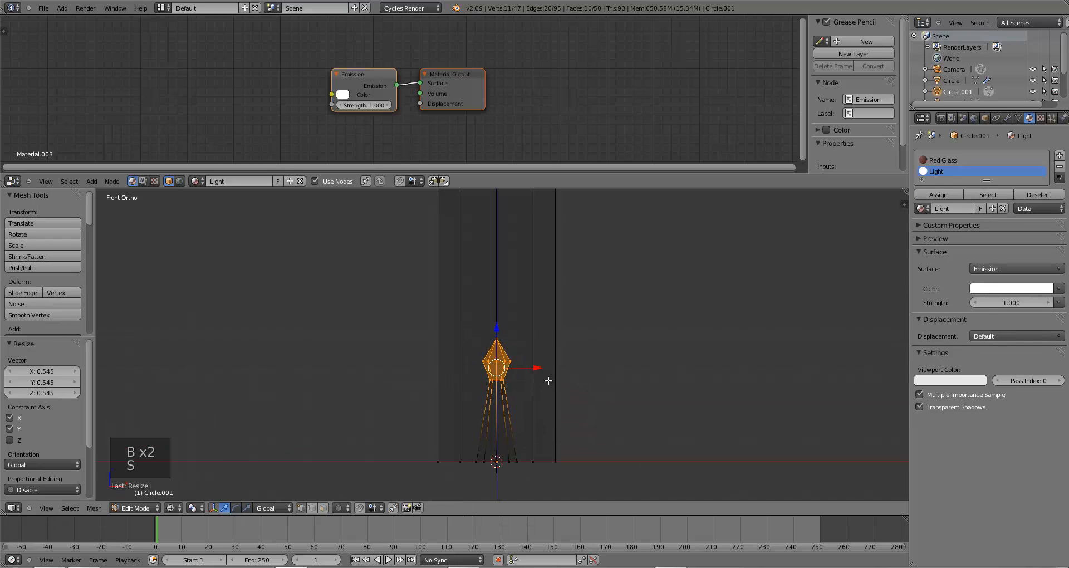
Leave mesh editing, save the file and preview the bulb with its narrowed core in Rendered shading
key("Tab")
scroll(536, 409, "down", 2)
middle_click_drag(536, 410, 510, 422)
key("ctrl+s")
key("ctrl+s")
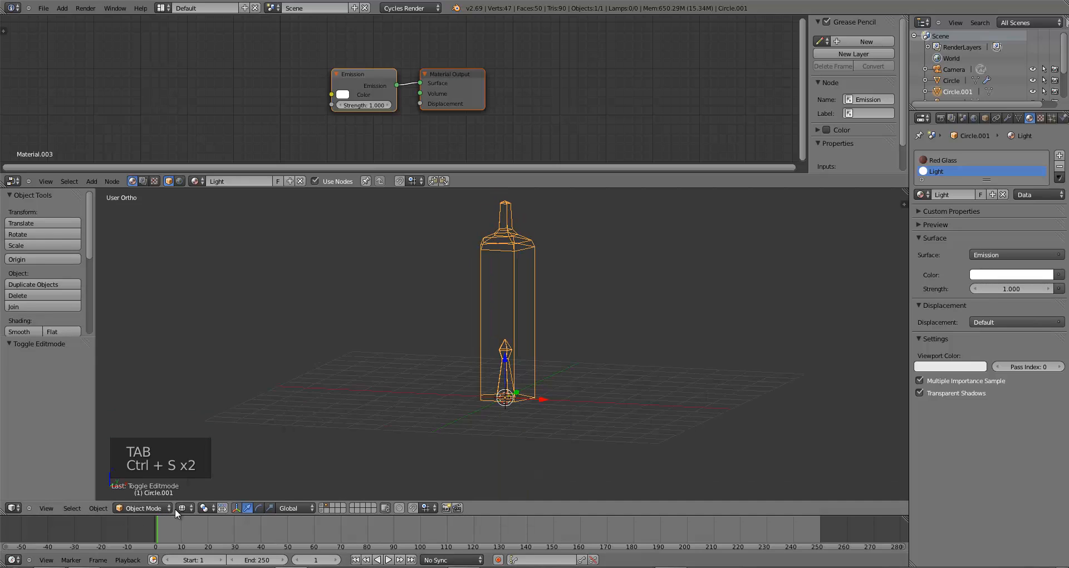
left_click(179, 508)
left_click(200, 434)
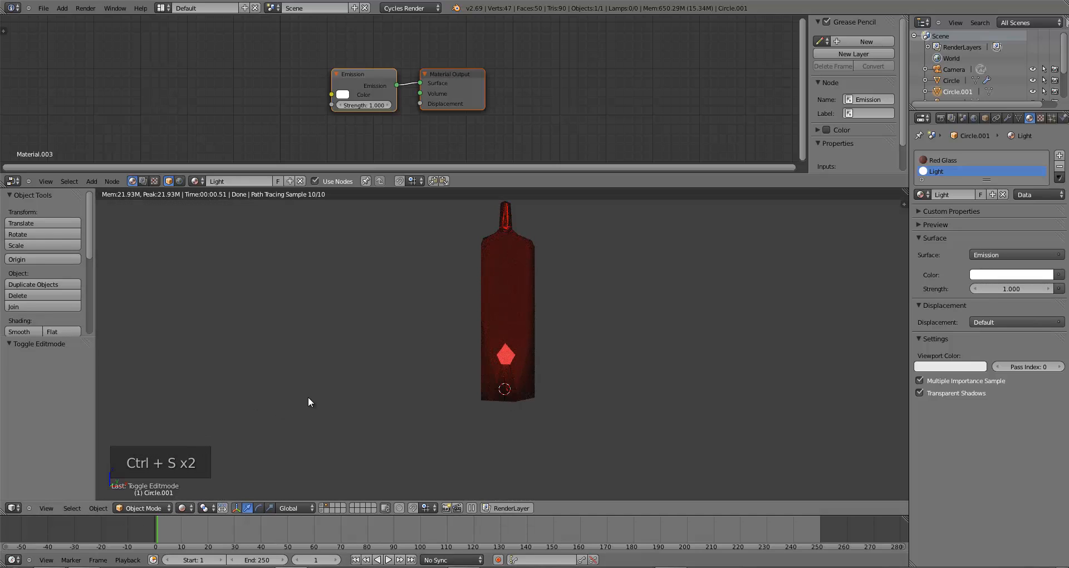
scroll(309, 396, "down", 4)
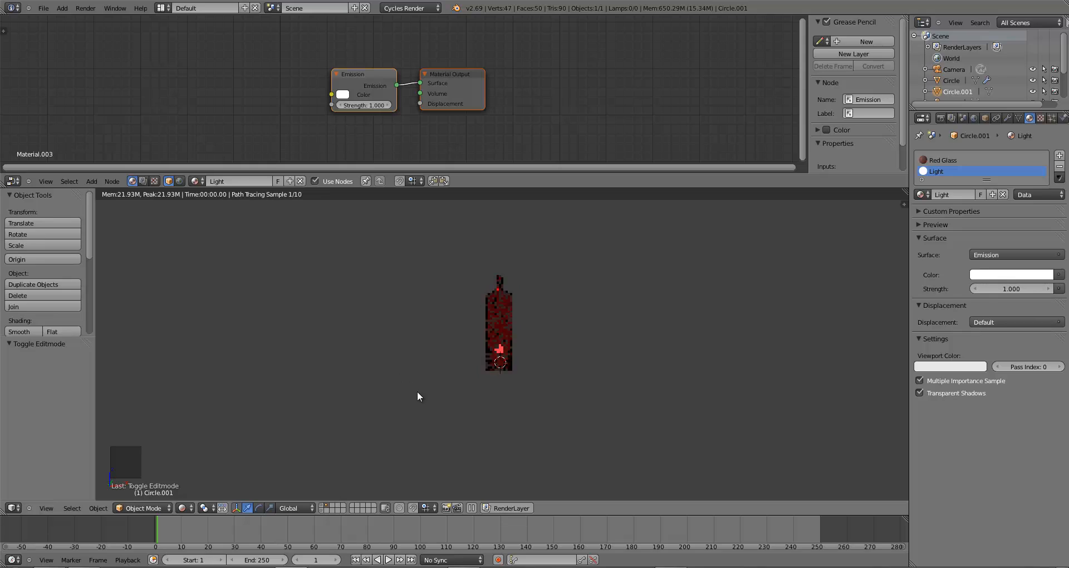
scroll(417, 393, "down", 1)
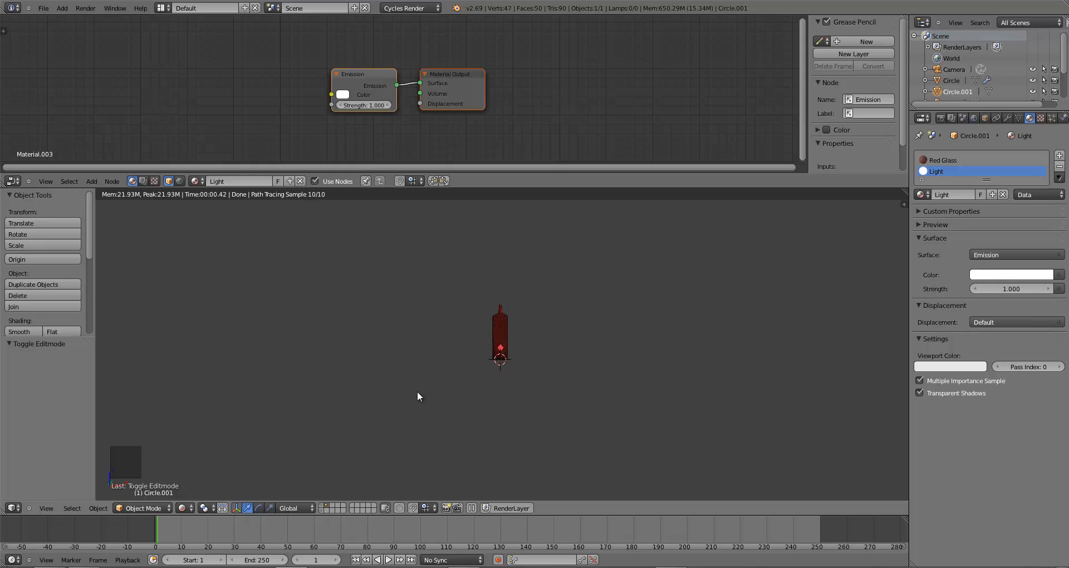
Try an emission strength of 40 for the Light material and settle on 50
left_click(1008, 288)
type("40")
key("Return")
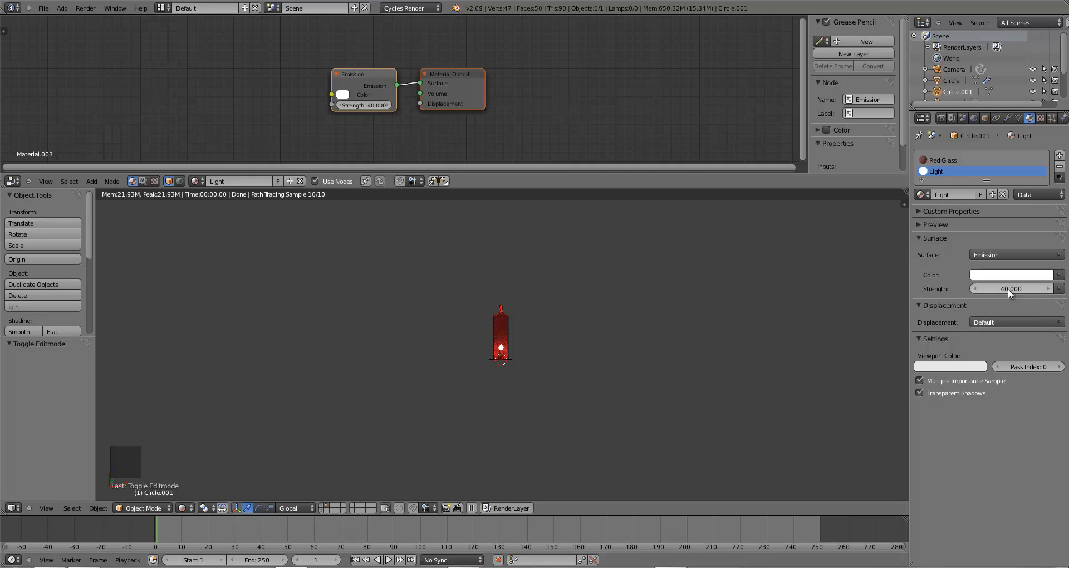
left_click(1007, 288)
type("50")
key("Return")
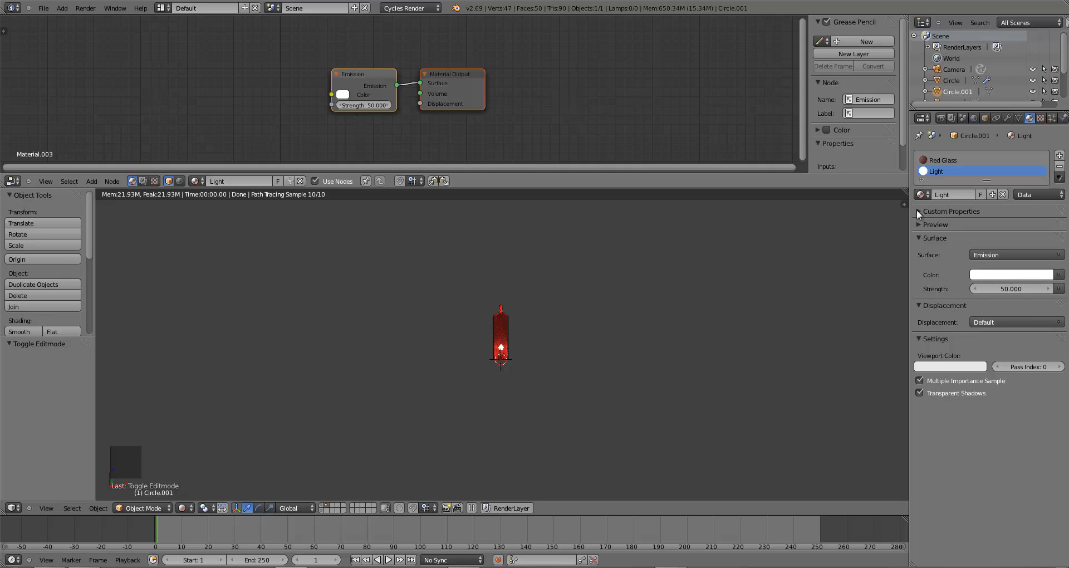
In the Red Glass material, try Glass BSDF roughness values of 0.05 and 0.1 and settle on 0.25
left_click(942, 160)
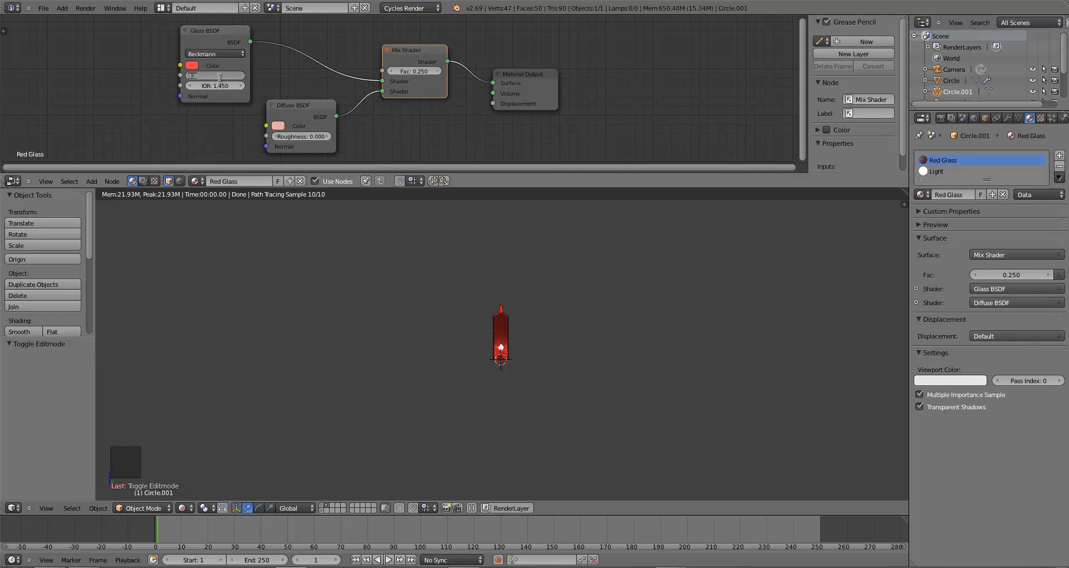
type("0.05")
key("Return")
scroll(370, 252, "up", 4)
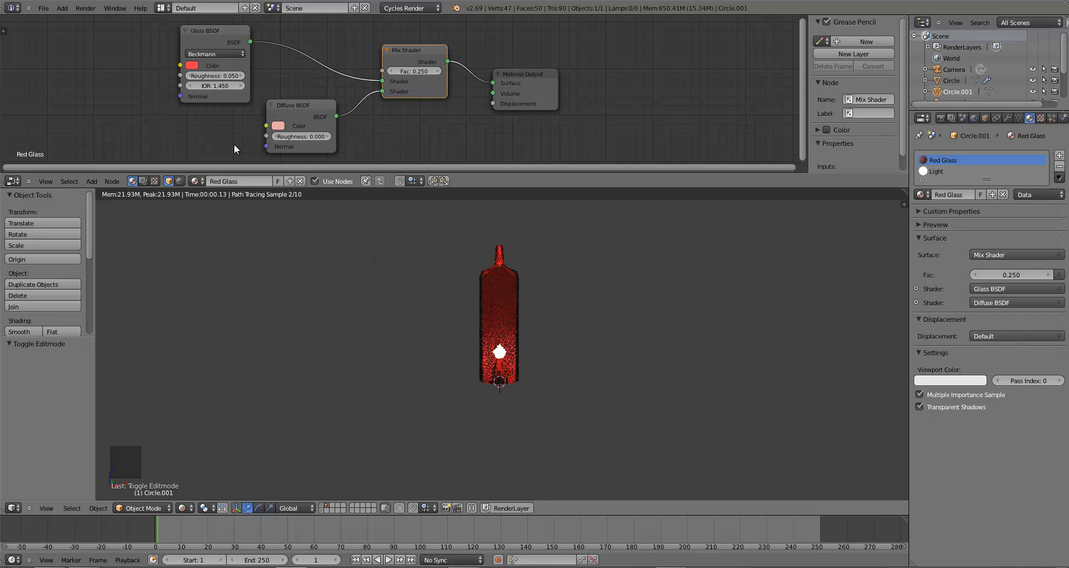
left_click(218, 75)
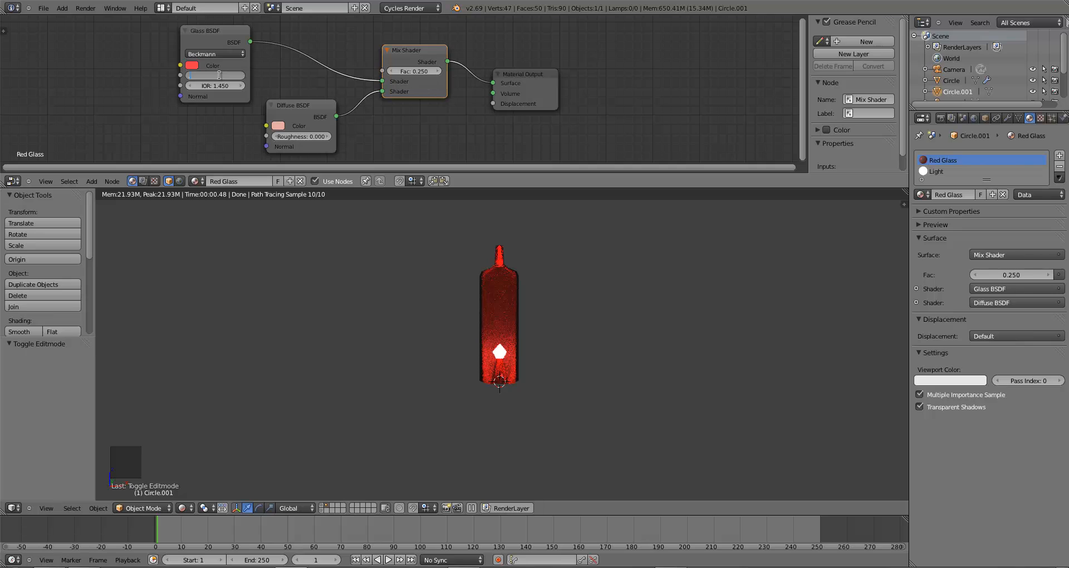
type("0.1")
key("Return")
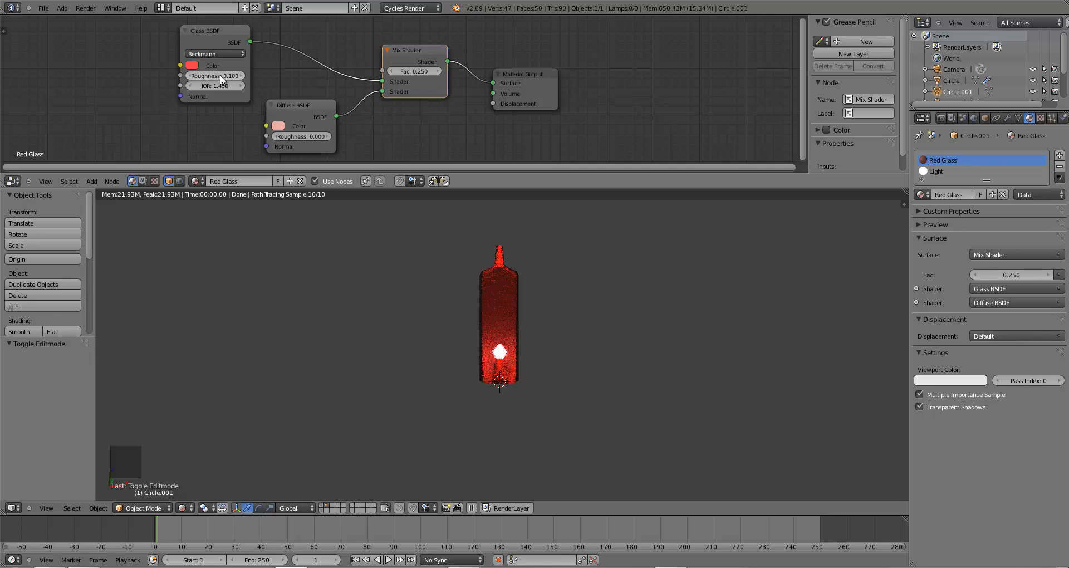
left_click(219, 75)
type("0.25")
key("Return")
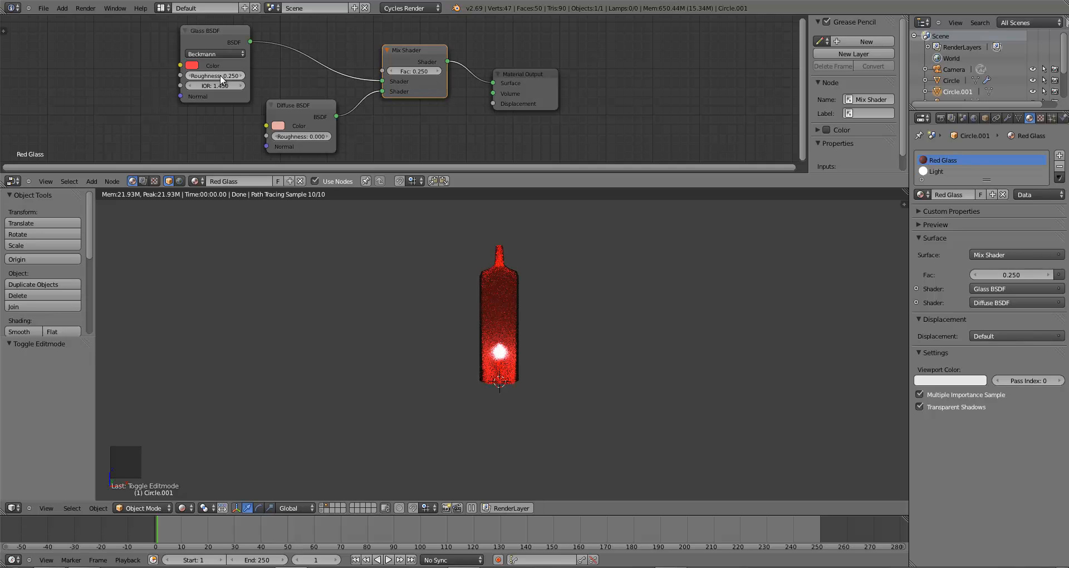
scroll(450, 342, "down", 3)
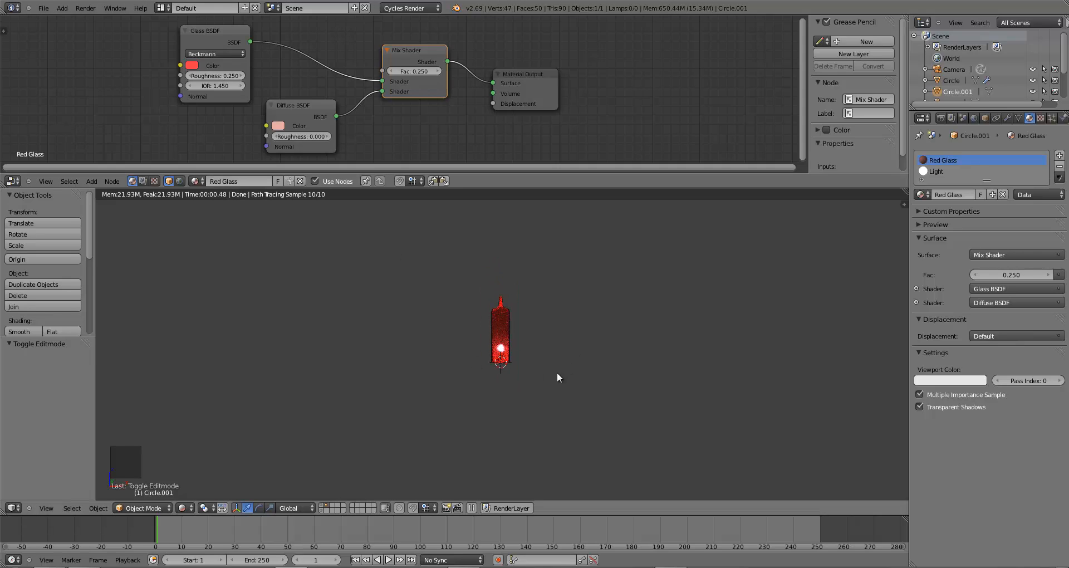
Shift the Red Glass material's Glass BSDF color slightly toward orange and check the rendered bulb from the front
left_click(191, 66)
left_click_drag(225, 140, 225, 139)
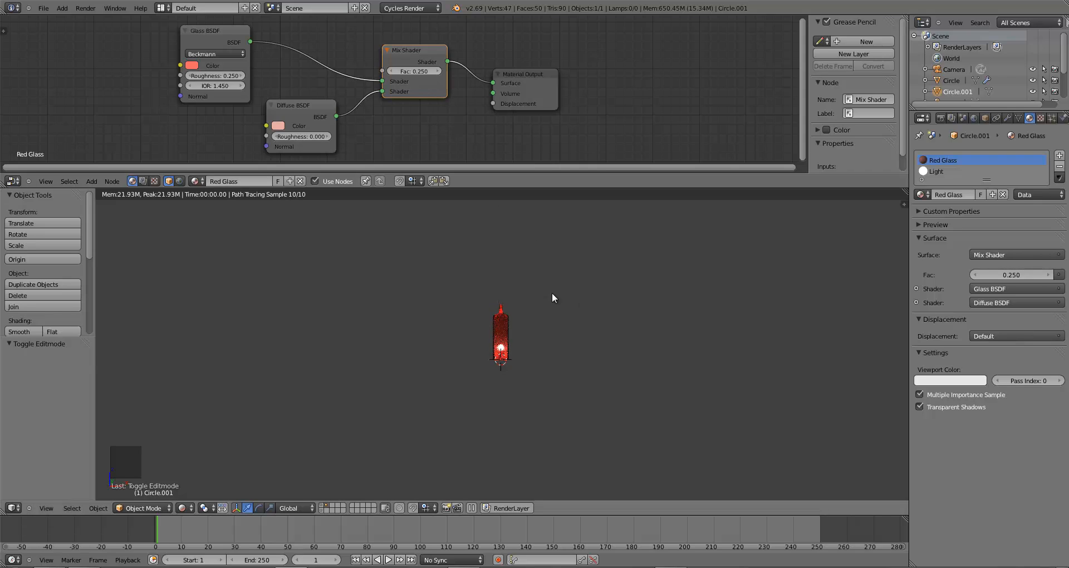
key("KP_1")
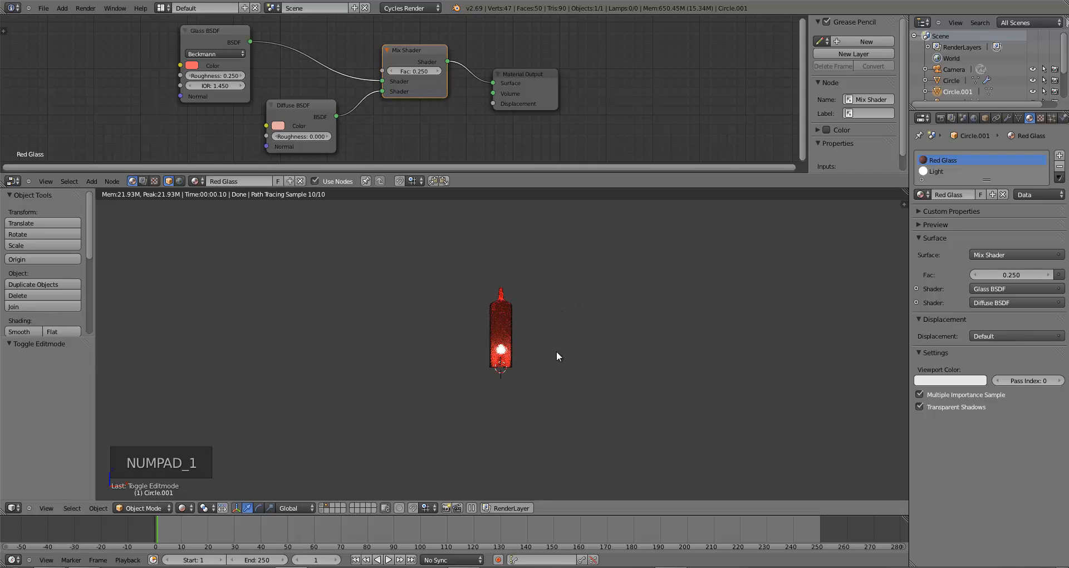
scroll(559, 364, "up", 2)
scroll(565, 373, "down", 2)
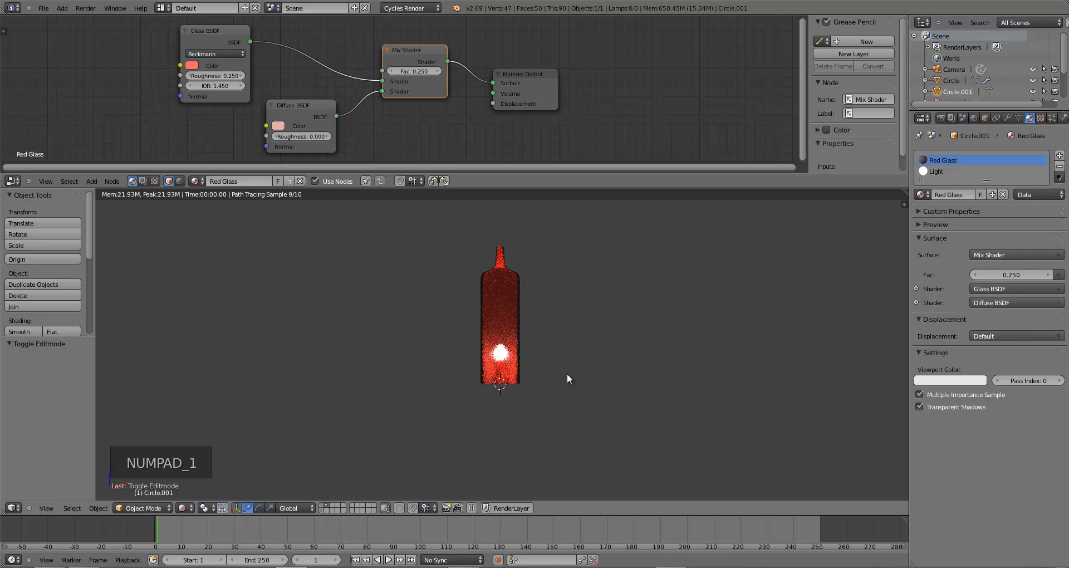
Return the viewport to solid shading in front view and save the file
key("z")
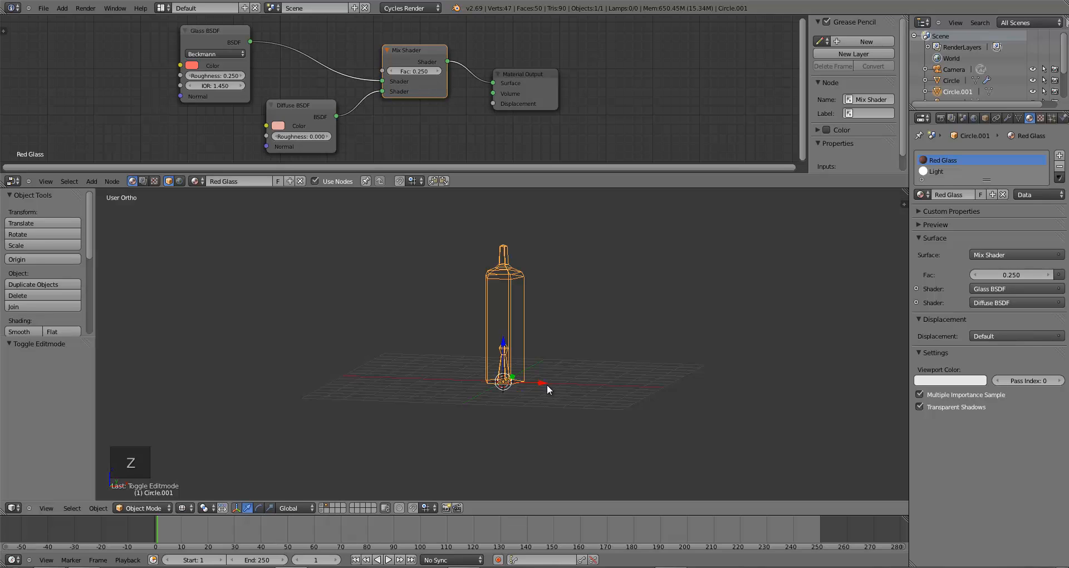
key("KP_1")
key("z")
key("ctrl+s")
Duplicate the bulb four times along X at intervals of about 2.5, the last at 2.315, and save the row of five
left_click(554, 325)
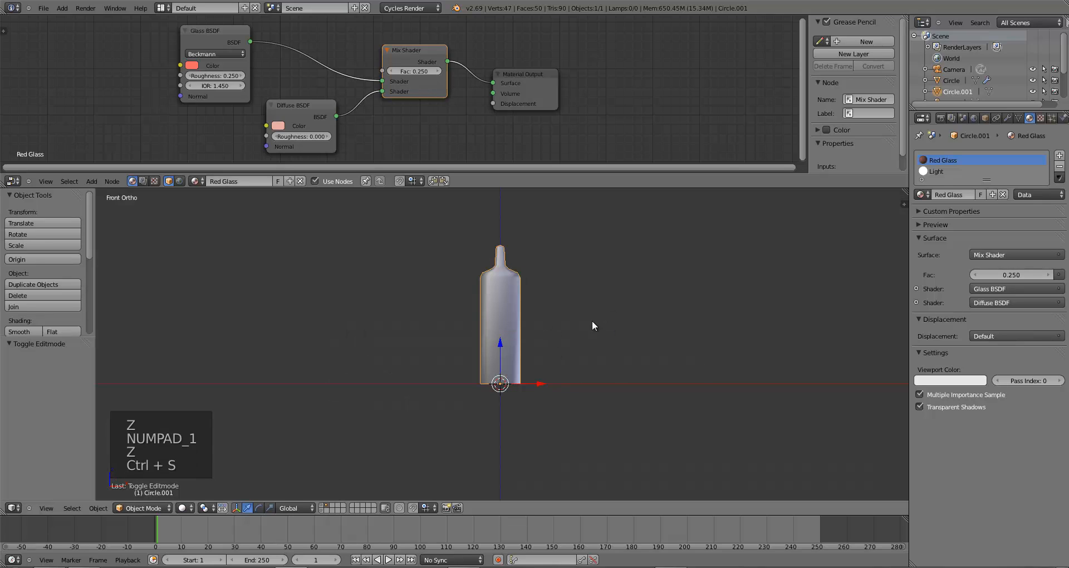
key("shift+d")
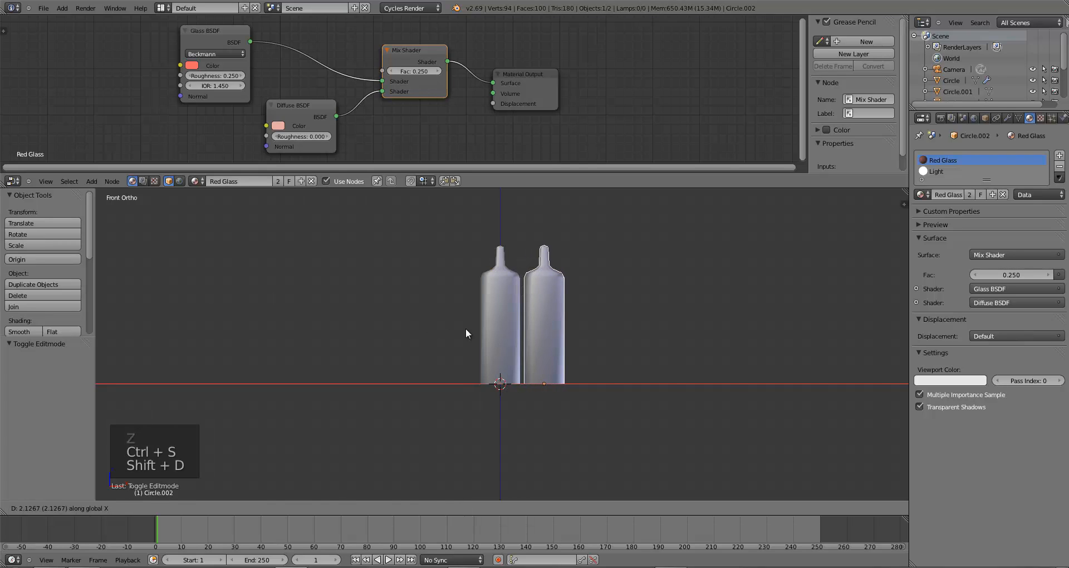
left_click(473, 328)
key("shift+d")
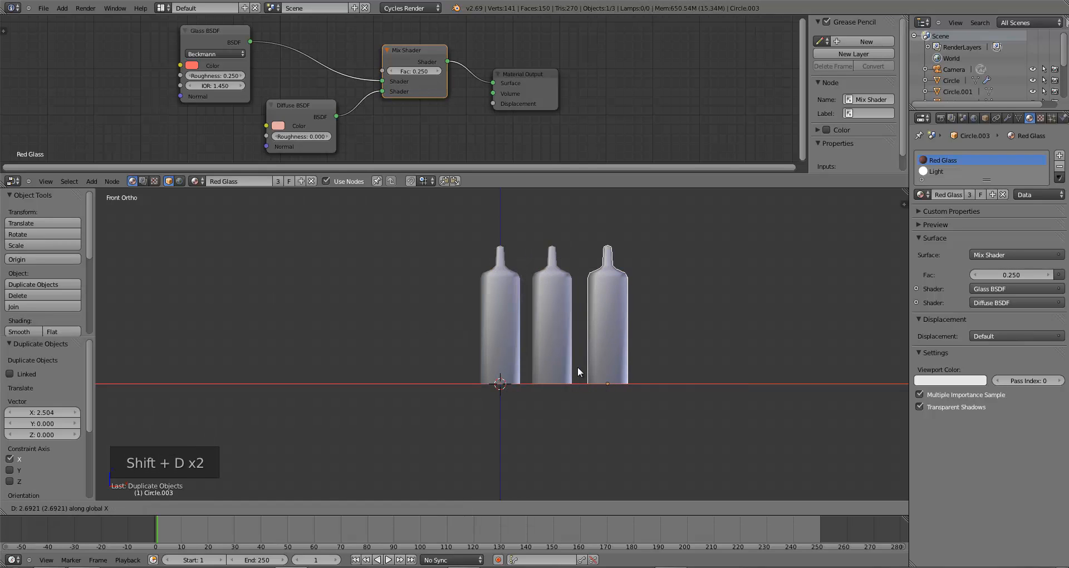
left_click(569, 366)
key("shift+d")
left_click(621, 359)
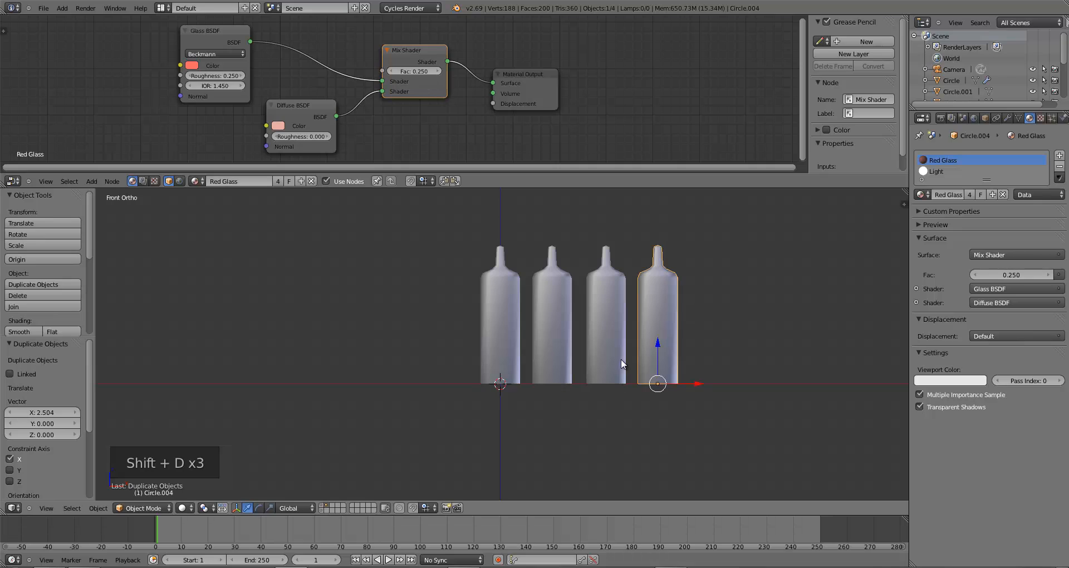
key("shift+d")
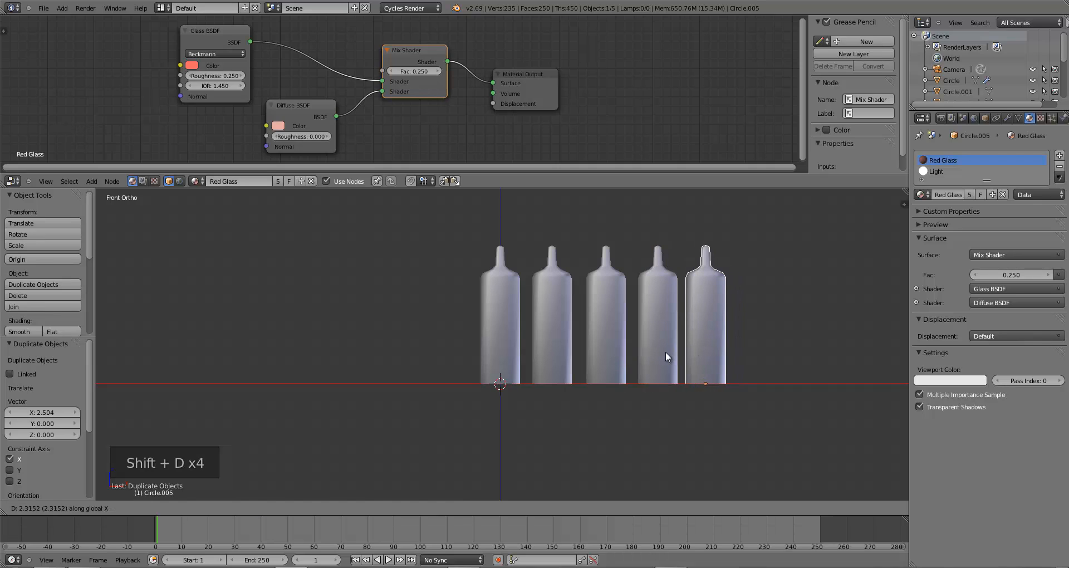
left_click(665, 352)
middle_click_drag(666, 352, 605, 293)
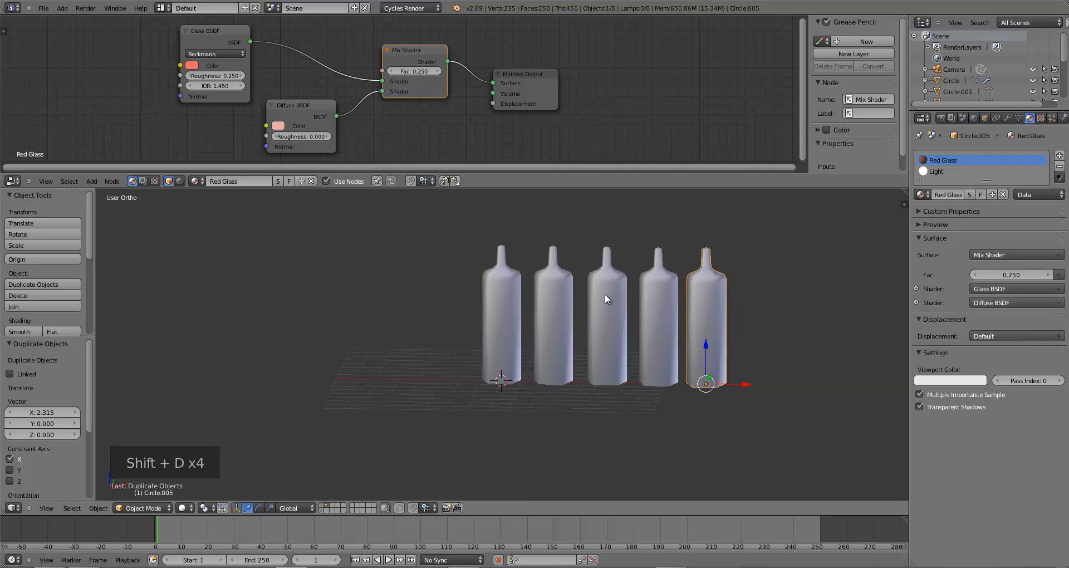
key("a")
key("ctrl+s")
Select the second bulb, make its Red Glass material a single-user copy and rename that copy Blue Glass
left_click(605, 293)
right_click(537, 287)
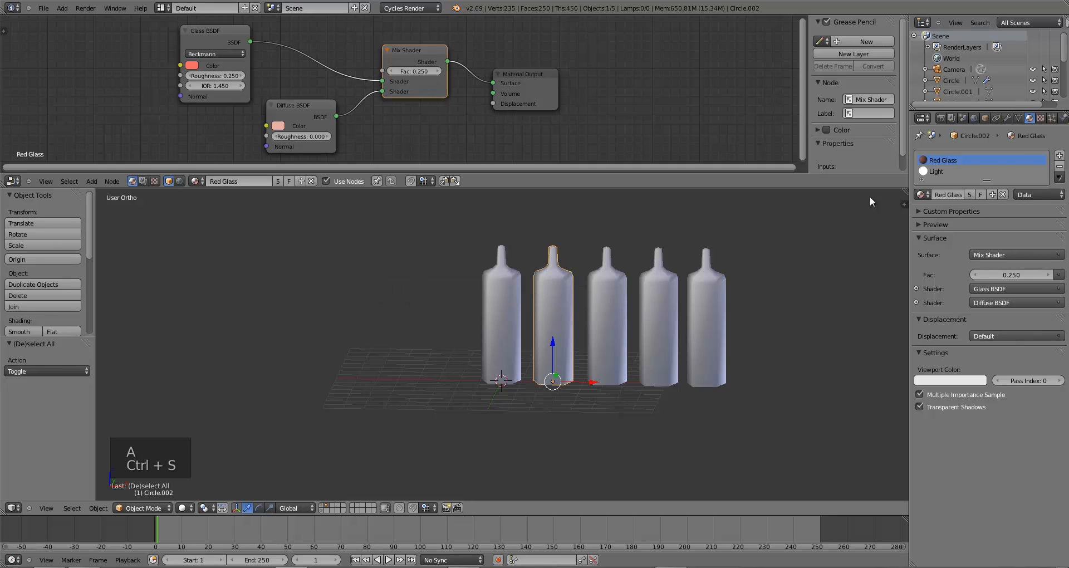
left_click(966, 195)
left_click(948, 195)
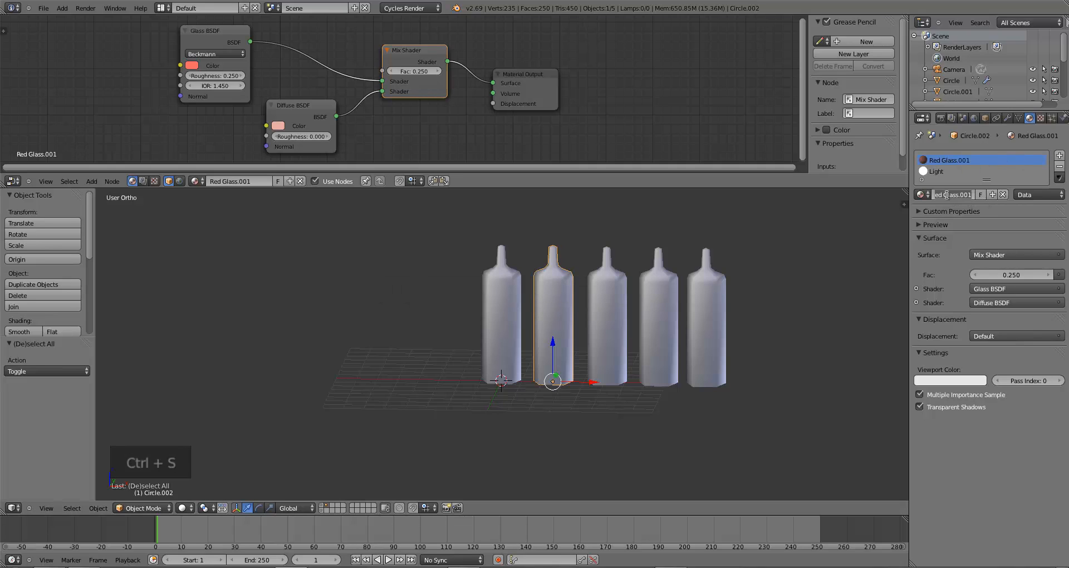
type("Blue Glas")
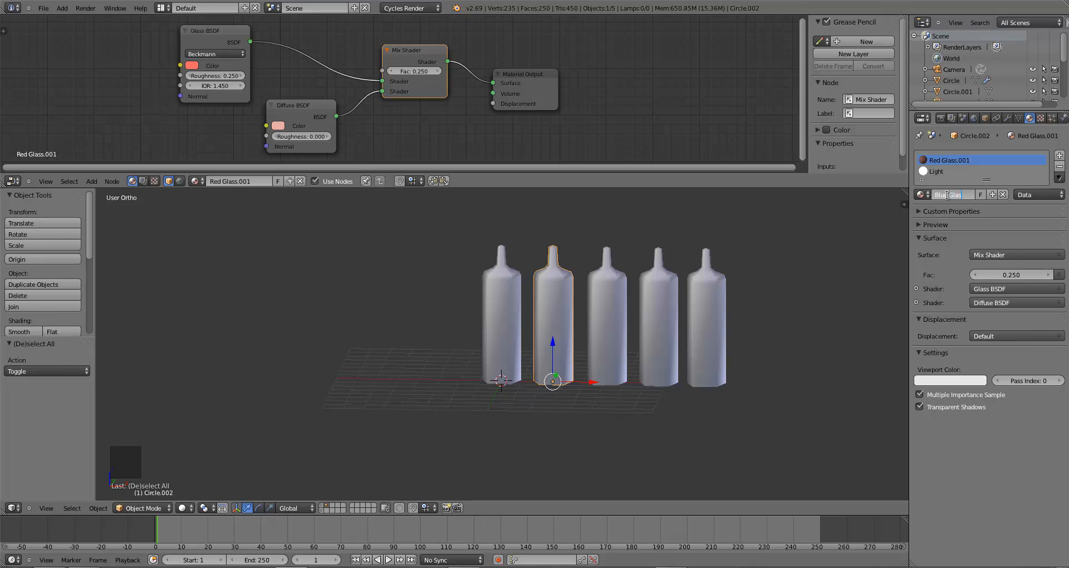
Finish naming the second bottle's material Blue Glass and switch the viewport to rendered shading
type("s")
key("Return")
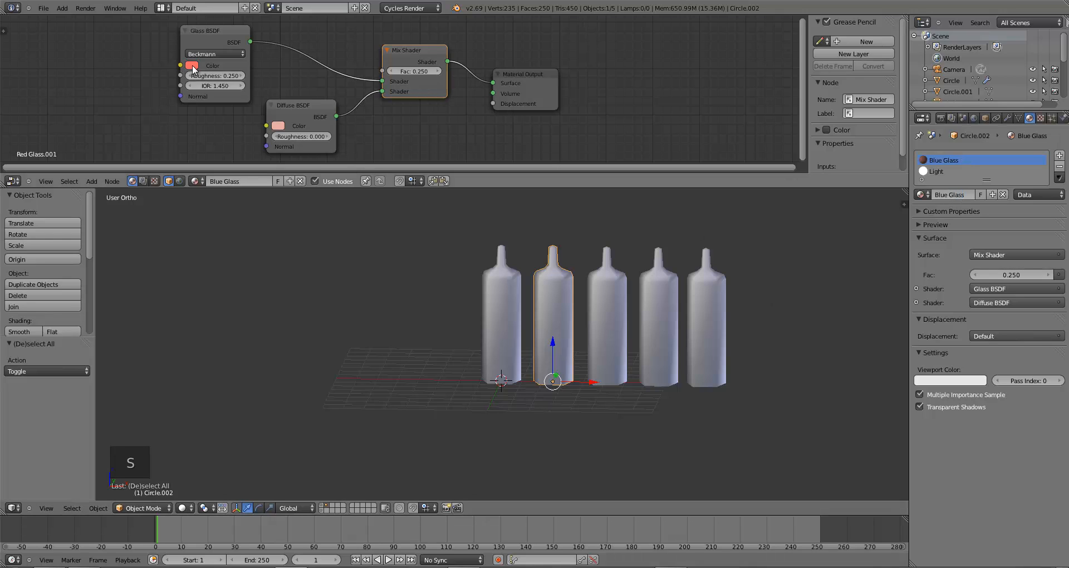
left_click(178, 508)
left_click(201, 435)
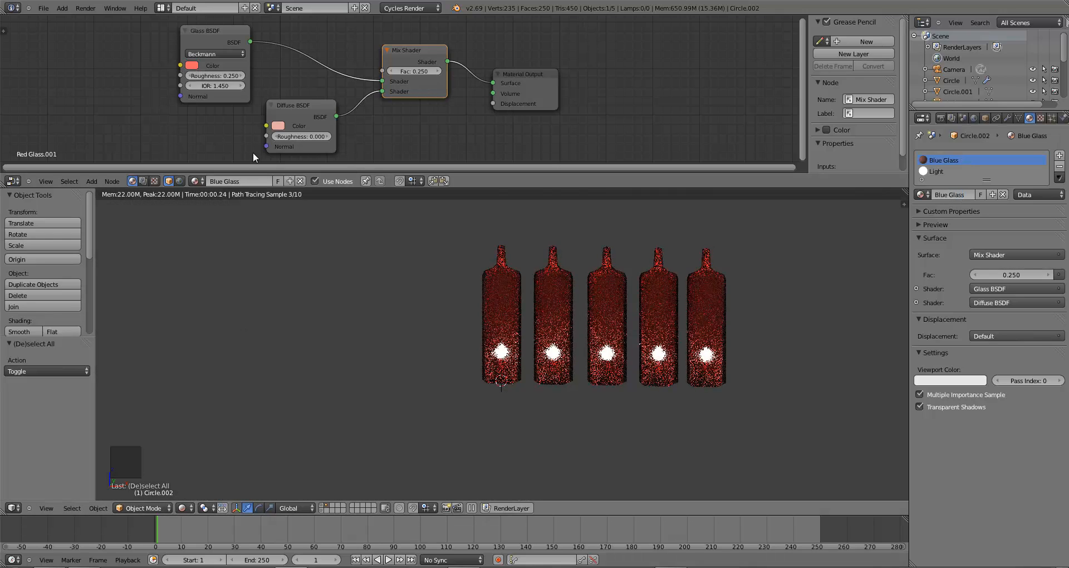
Color the Blue Glass material by setting its glass shader to blue and its diffuse shader to pale blue
left_click(191, 66)
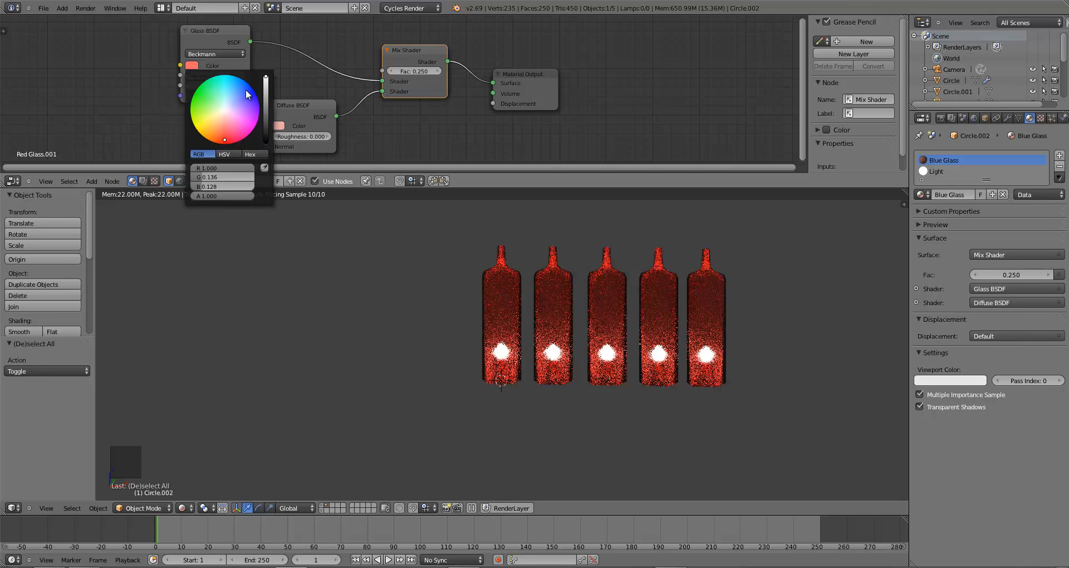
left_click(245, 90)
left_click(280, 125)
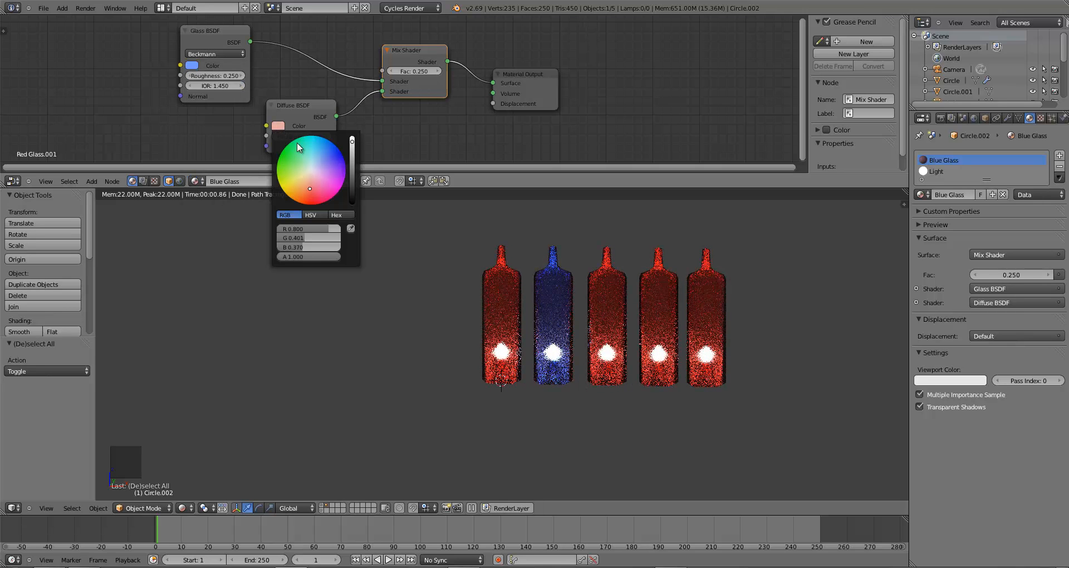
left_click(321, 161)
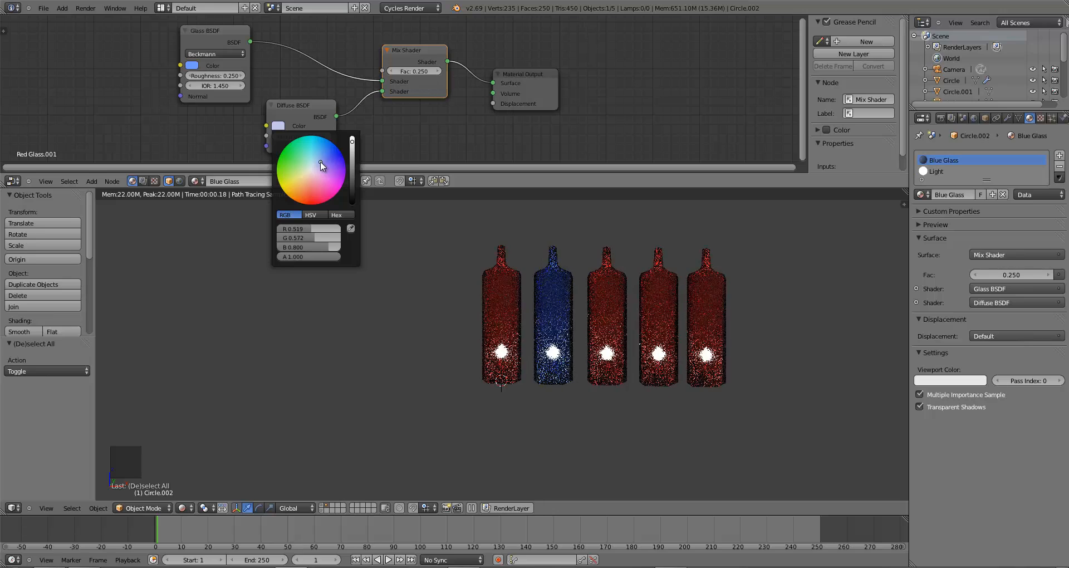
Give the third bottle its own copy of the red glass material and name it Green Glass
right_click(610, 275)
left_click(969, 195)
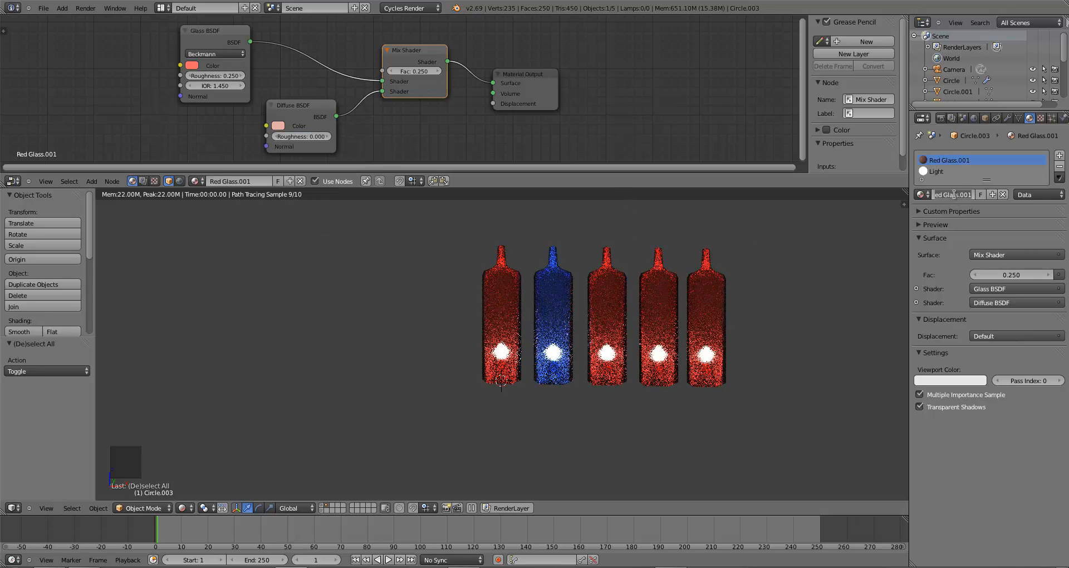
left_click(954, 194)
type("Green Glas")
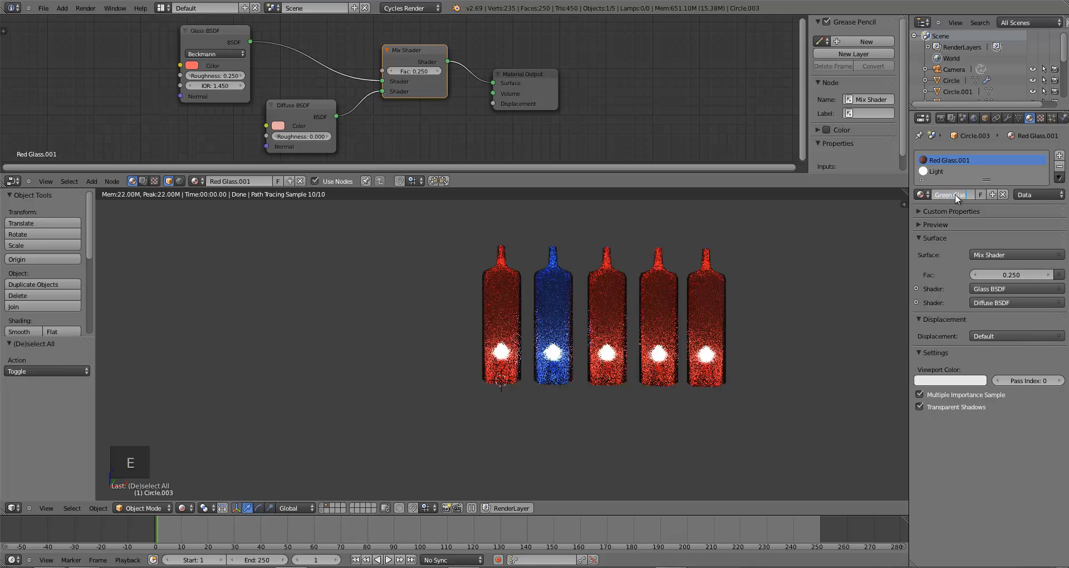
type("s")
key("Return")
Set the Green Glass material's glass shader to a darker green and its diffuse shader to a pale yellowish green
left_click(192, 66)
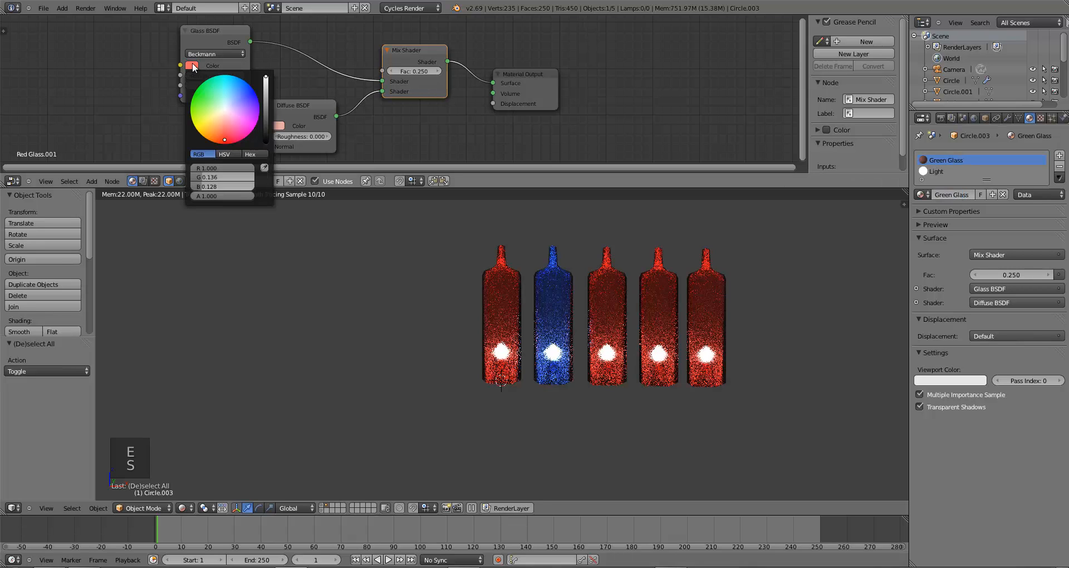
left_click(201, 99)
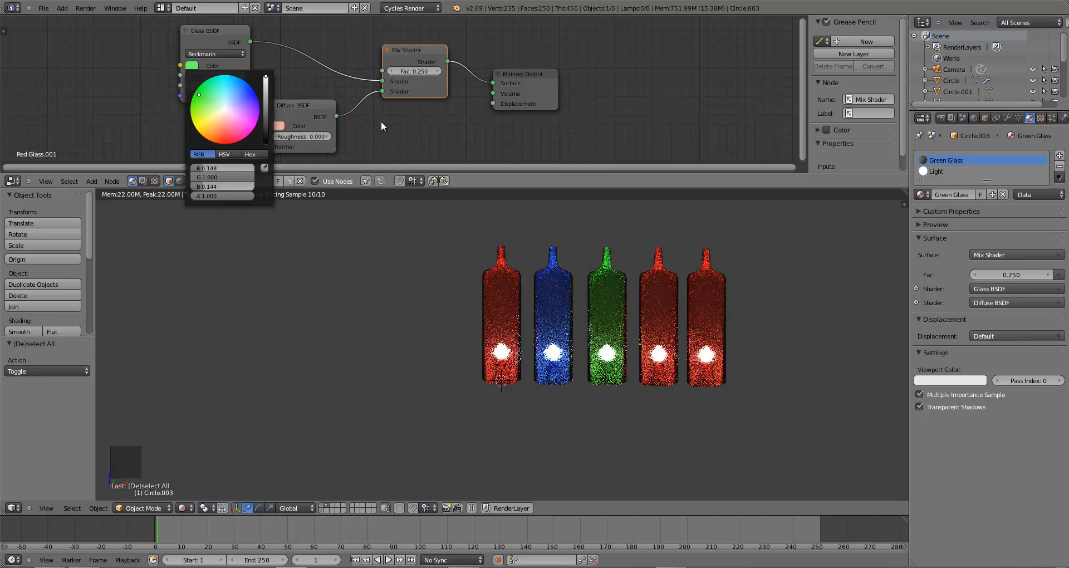
left_click(278, 126)
left_click(306, 168)
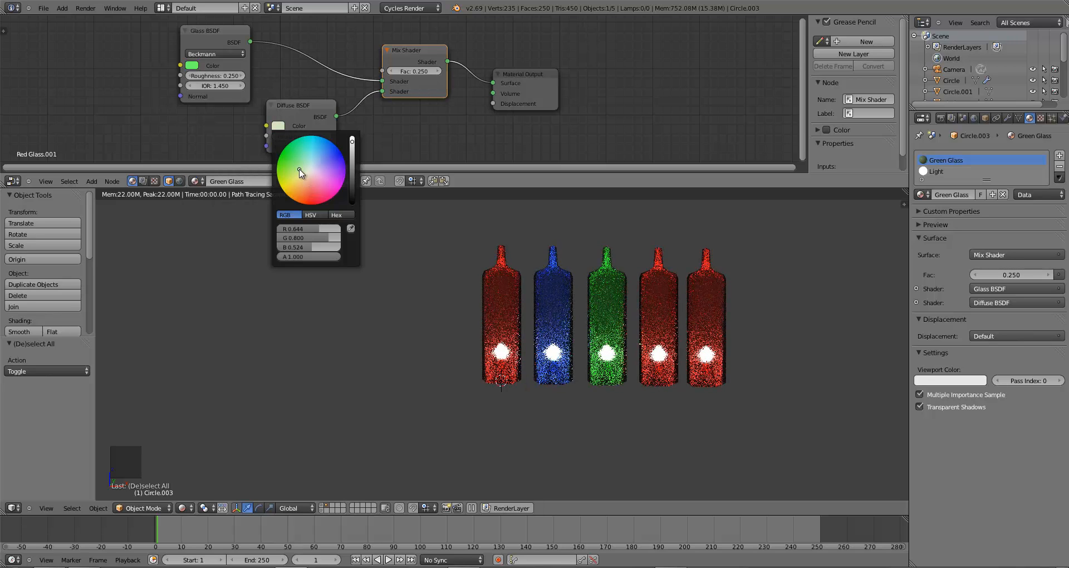
left_click(193, 65)
left_click(266, 90)
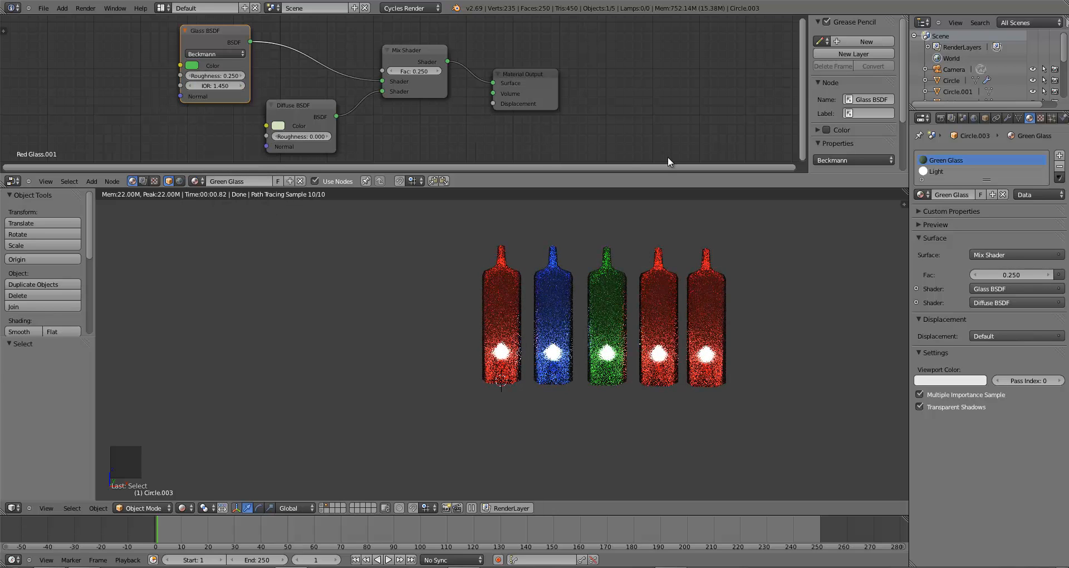
Give the fourth bottle its own copy of the red glass material and name it Yellow Glass
right_click(649, 292)
left_click(970, 194)
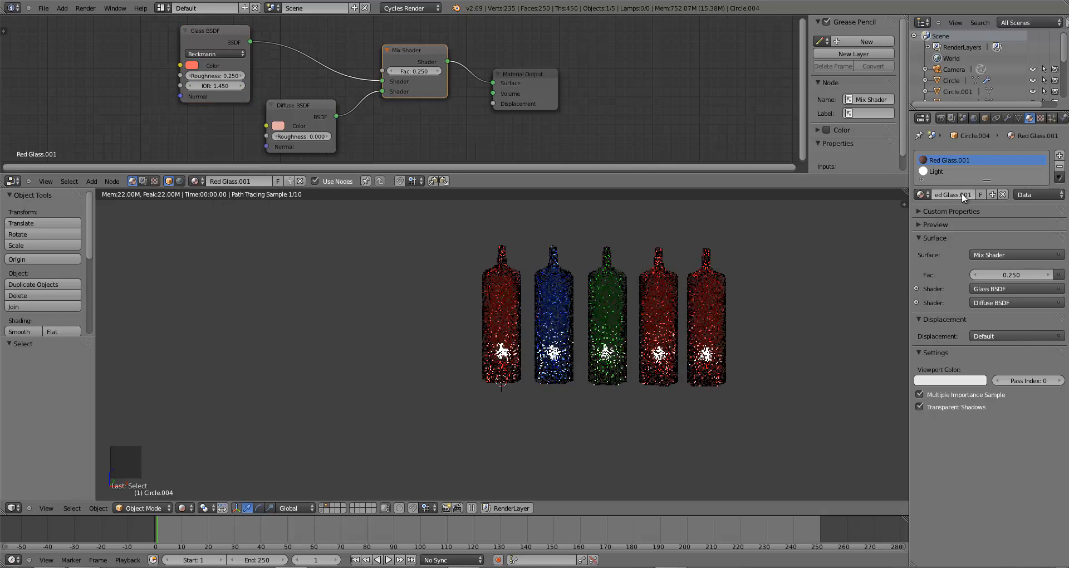
double_click(960, 193)
type("Yellow G")
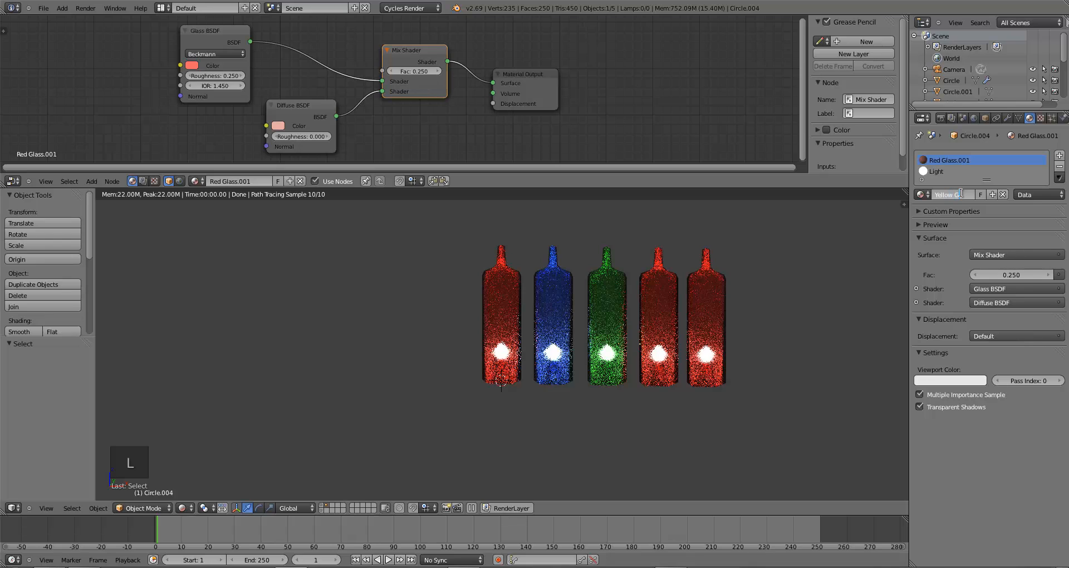
type("lass")
key("Return")
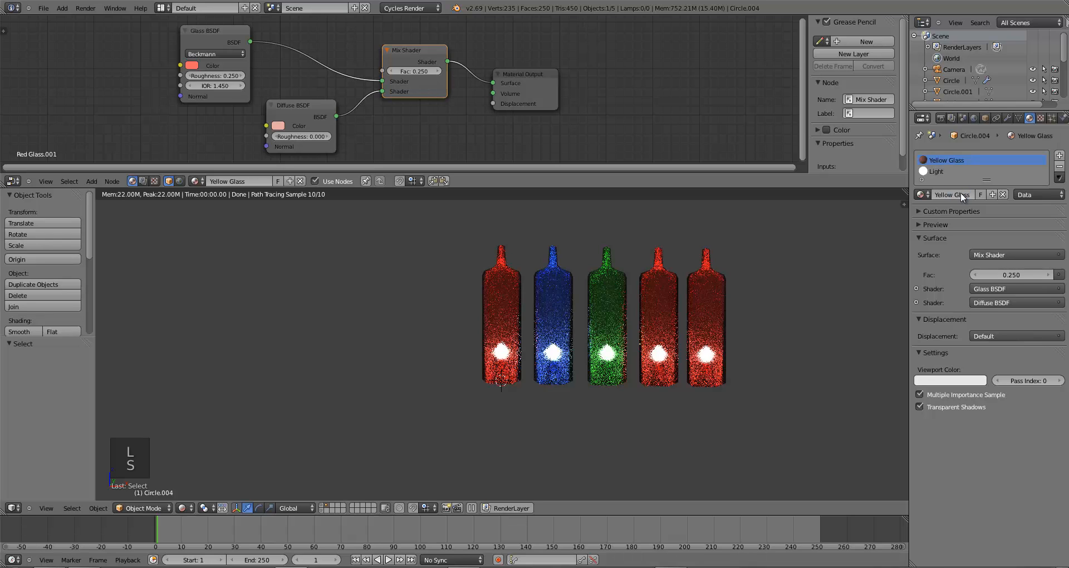
Set the Yellow Glass material's glass color to yellow (R 1.000, G 0.970, B 0.270) and shift its diffuse color towards yellow
left_click(193, 68)
left_click(203, 126)
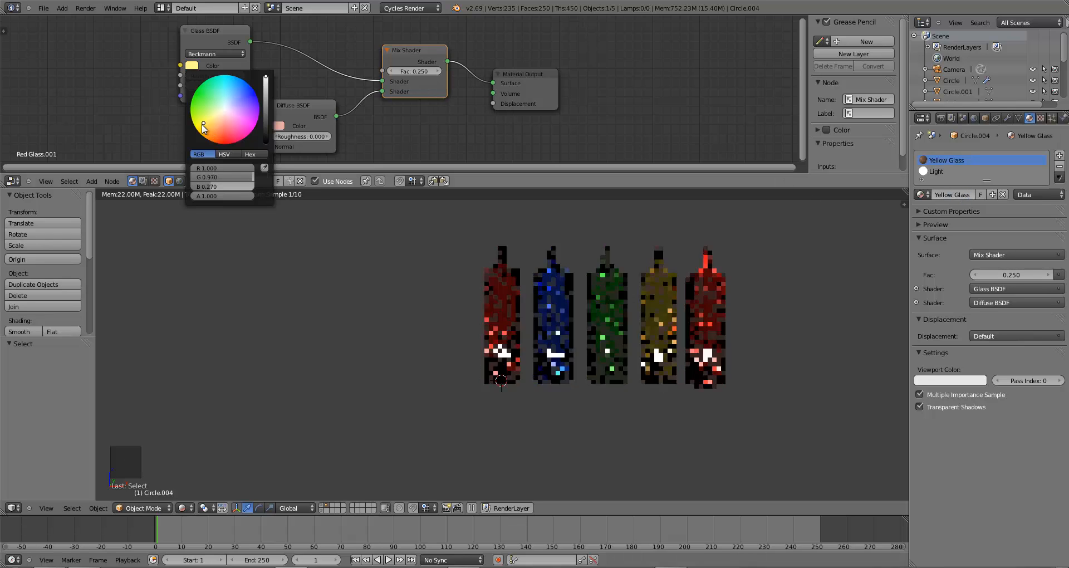
left_click(278, 125)
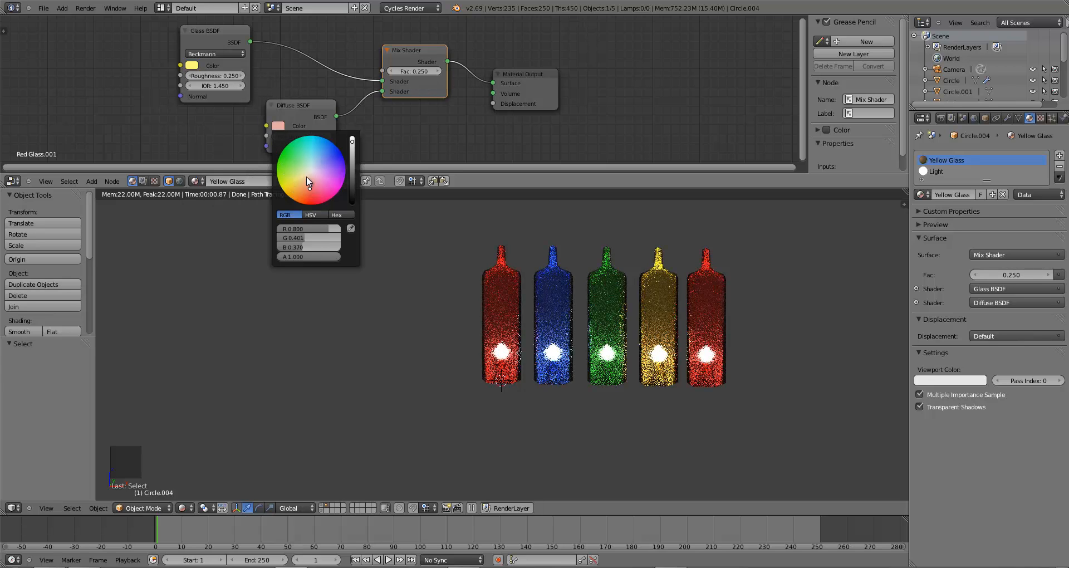
Give the fifth bottle its own copy of the red glass material and name it Purple Glass
right_click(705, 288)
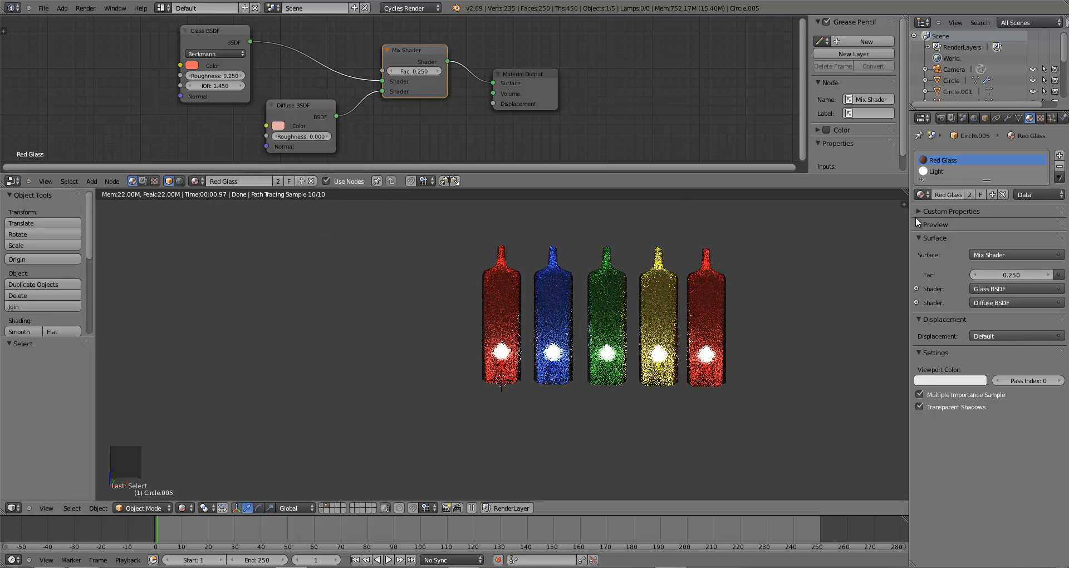
left_click(969, 195)
double_click(947, 193)
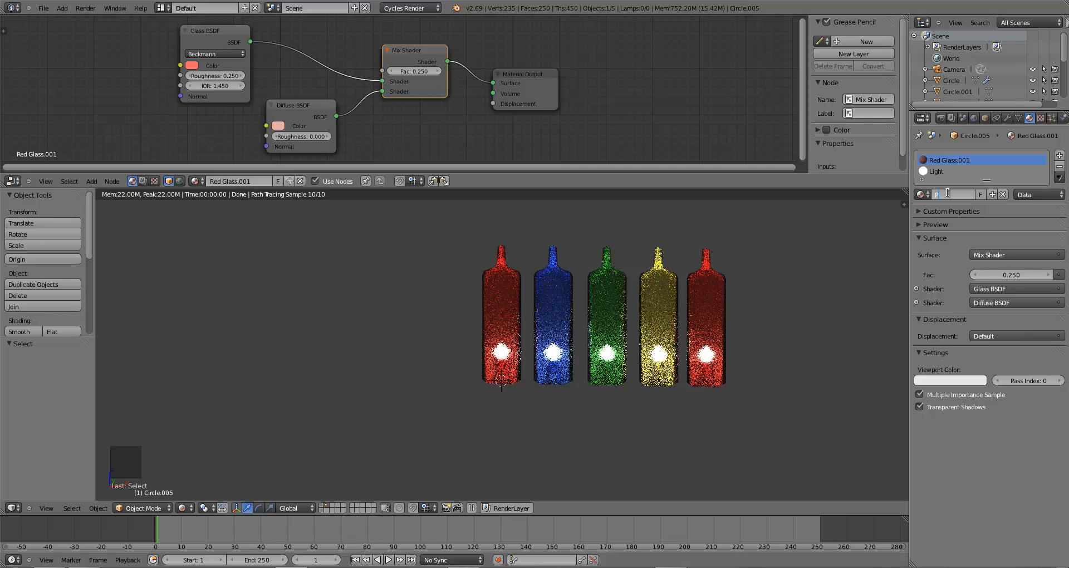
type("Purple glass")
key("BackSpace")
key("BackSpace")
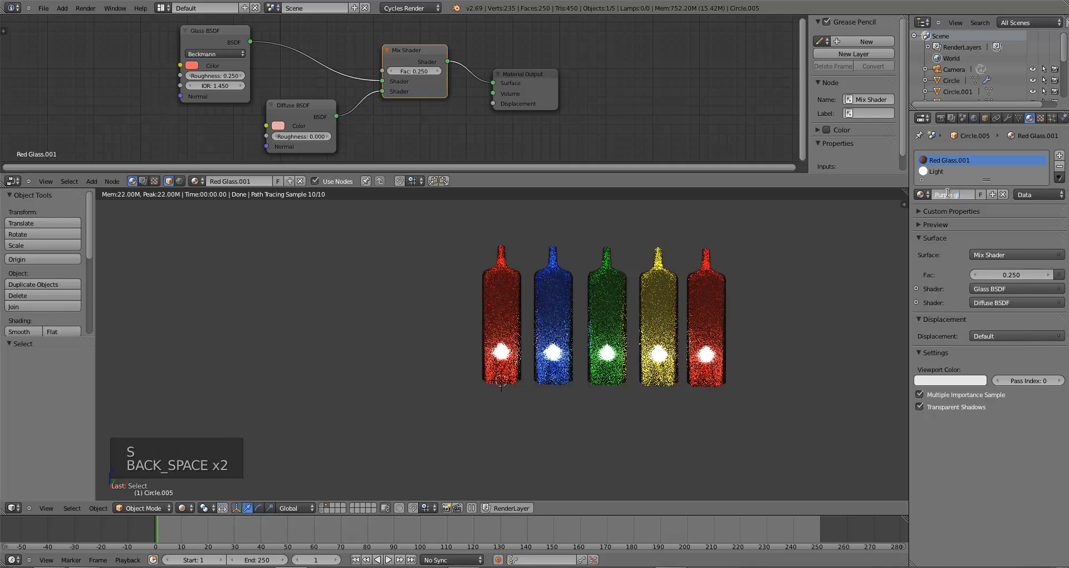
type("lass")
key("Return")
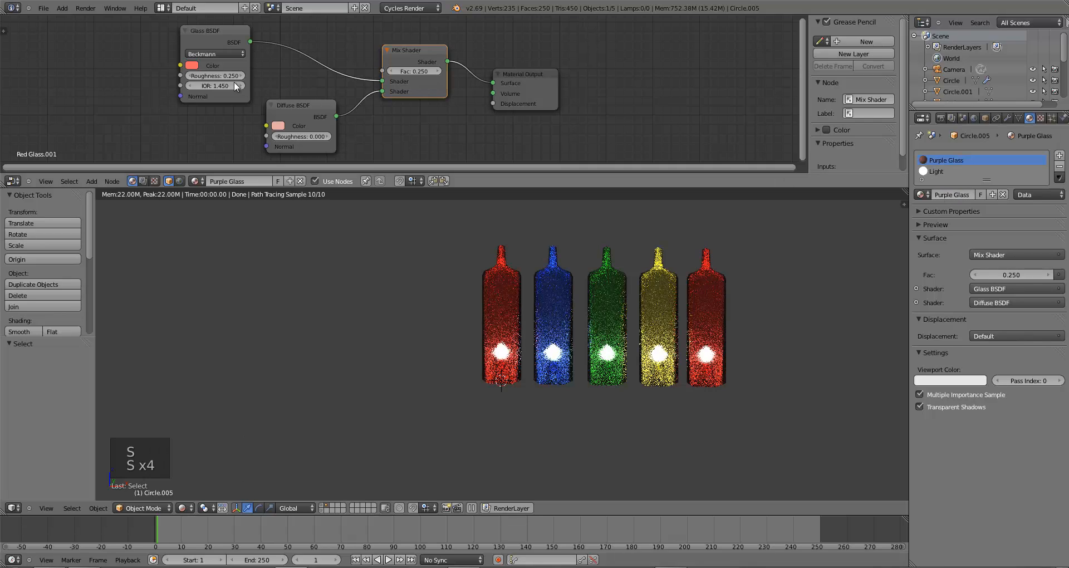
Set the Purple Glass material's glass shader to bright purple and its diffuse shader to pale purple
left_click(190, 66)
left_click_drag(245, 121, 256, 114)
left_click(278, 126)
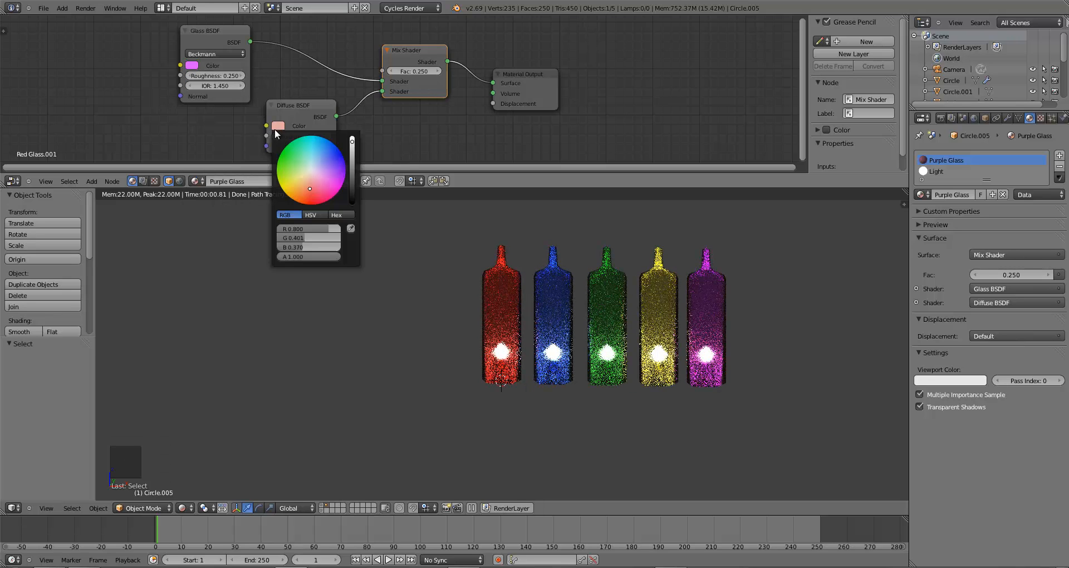
left_click(325, 170)
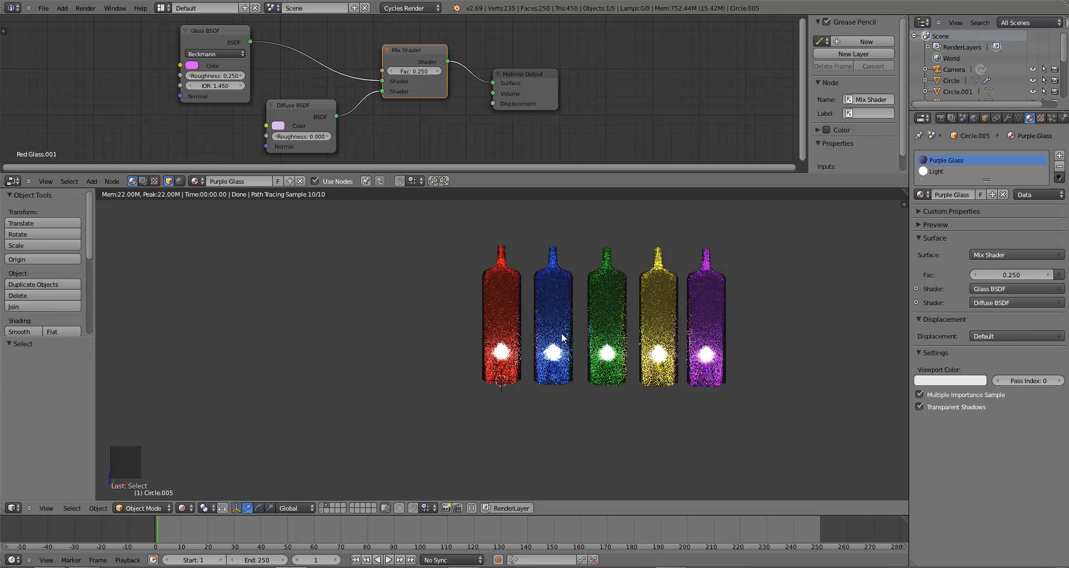
Return the viewport to solid shading and show the row of bottles in front orthographic view
scroll(555, 344, "down", 3)
scroll(555, 344, "down", 5)
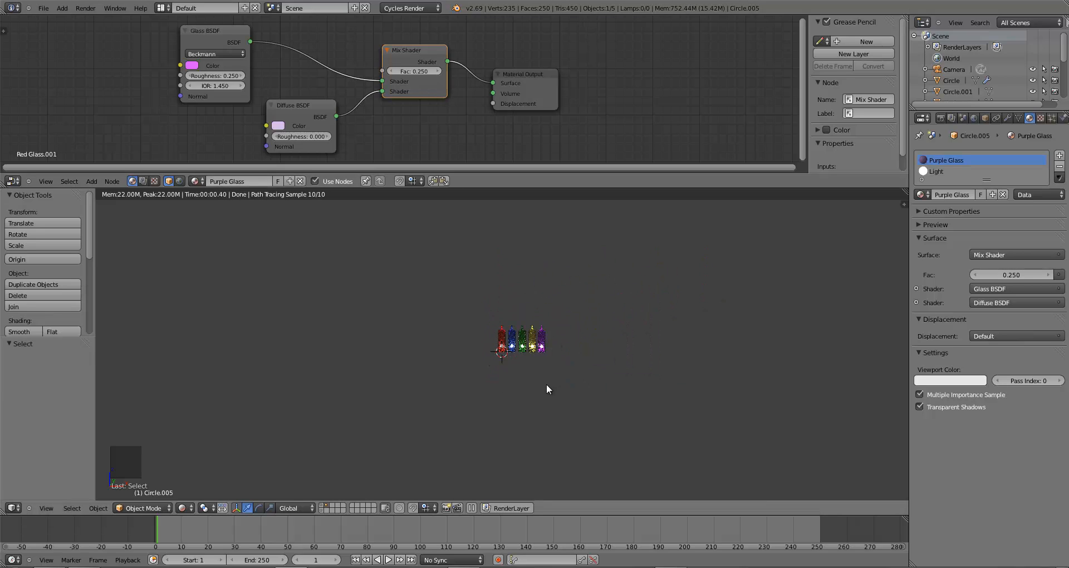
middle_click_drag(550, 383, 562, 374)
key("z")
key("z")
key("z")
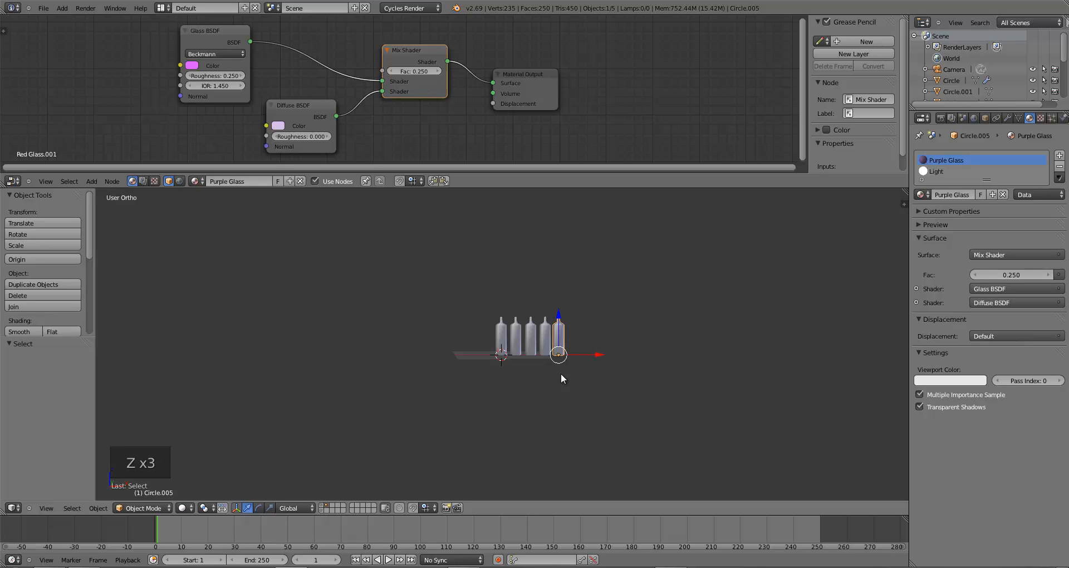
key("KP_1")
key("KP_1")
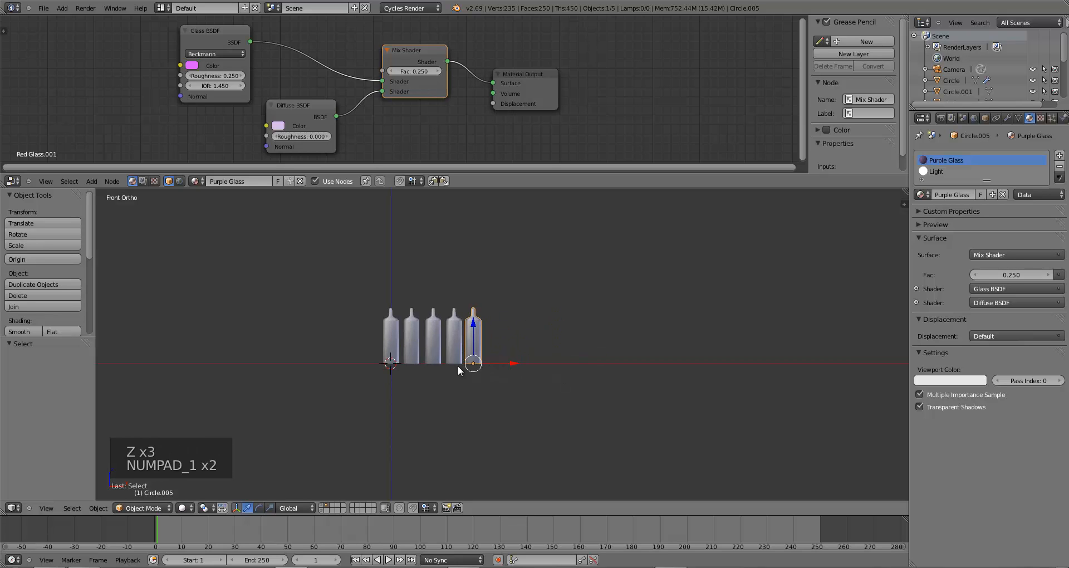
scroll(458, 365, "up", 4)
scroll(491, 365, "up", 3)
scroll(608, 423, "down", 2)
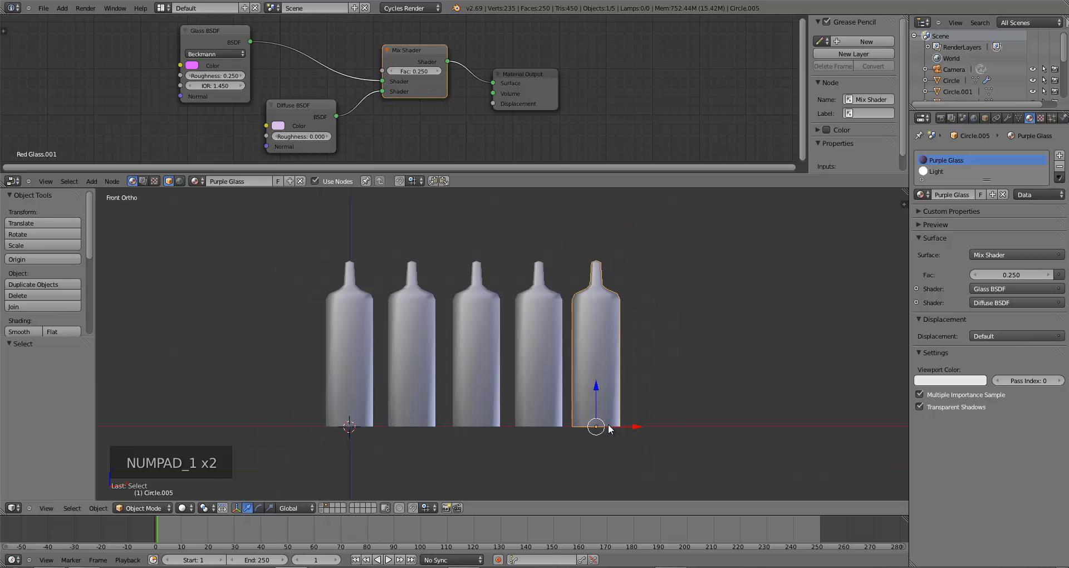
Check the bottles' materials one after another and save the file with nothing selected
right_click(550, 412)
right_click(465, 393)
right_click(403, 381)
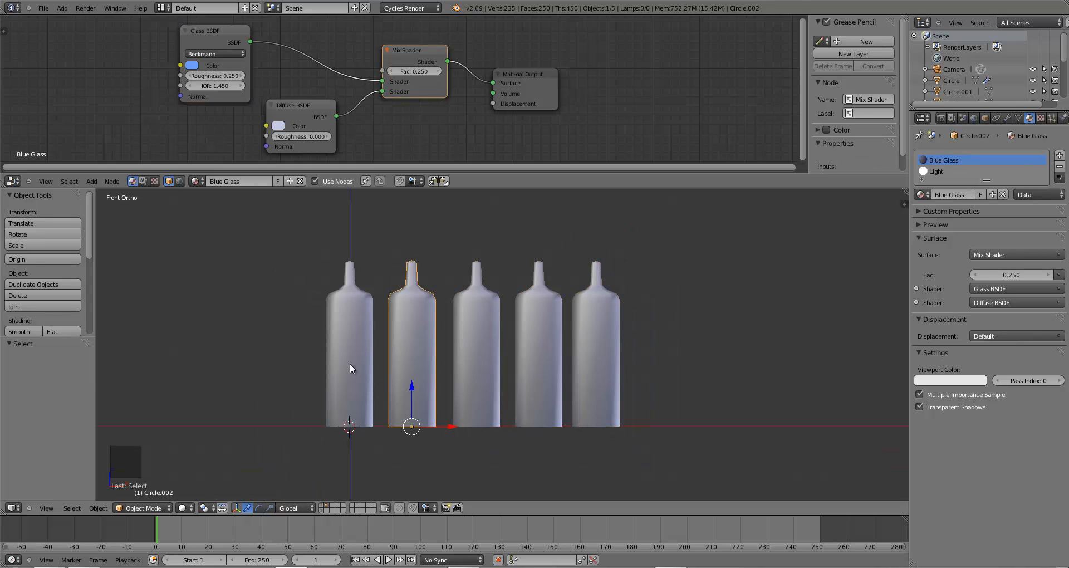
right_click(350, 363)
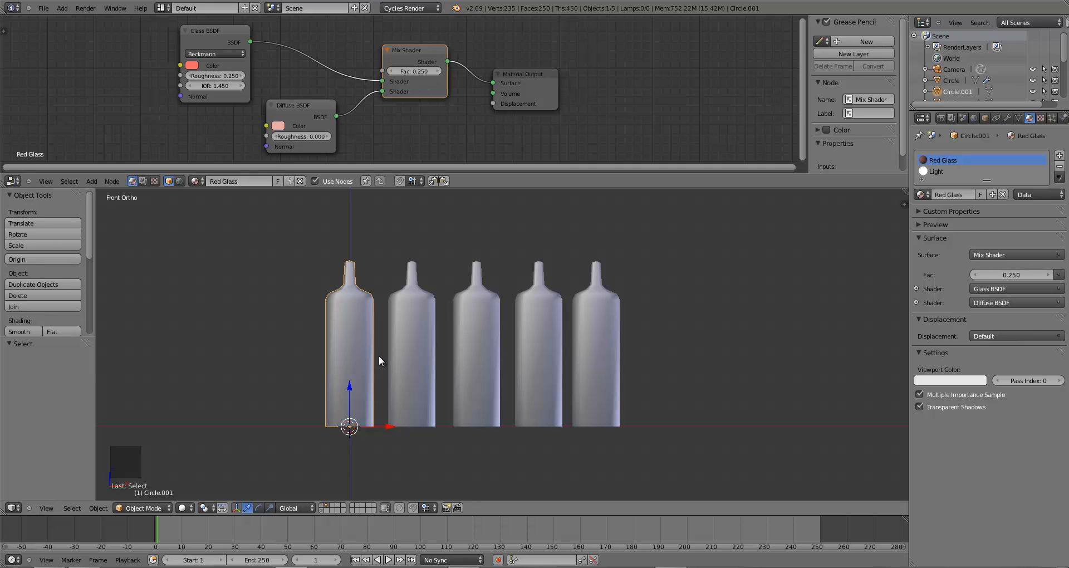
key("a")
key("ctrl+s")
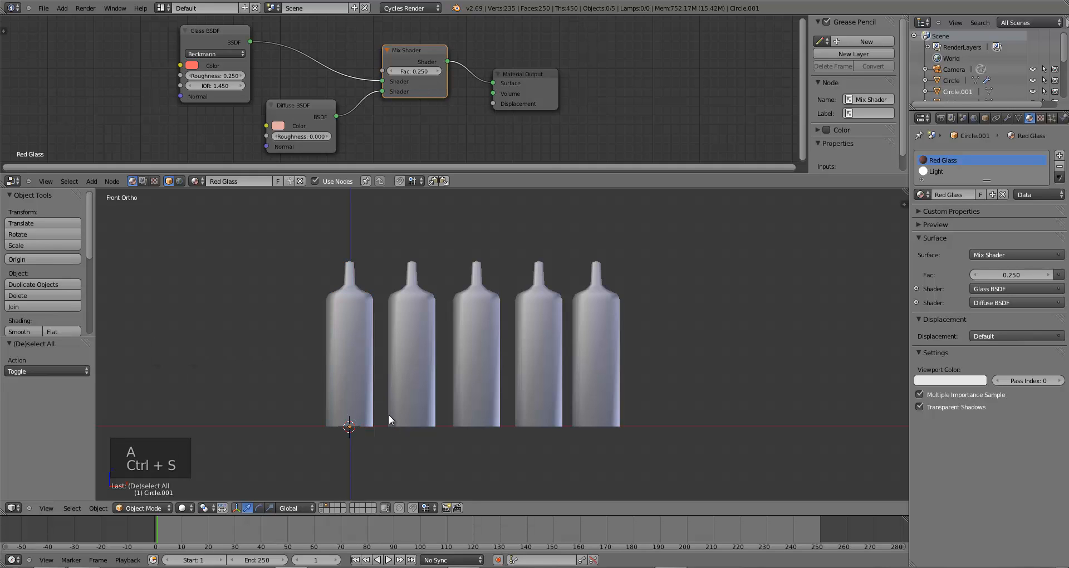
Add a five-vertex circle of radius 1 at the base of the first bottle and scale it by about 1.12
middle_click_drag(392, 437, 387, 418, "shift")
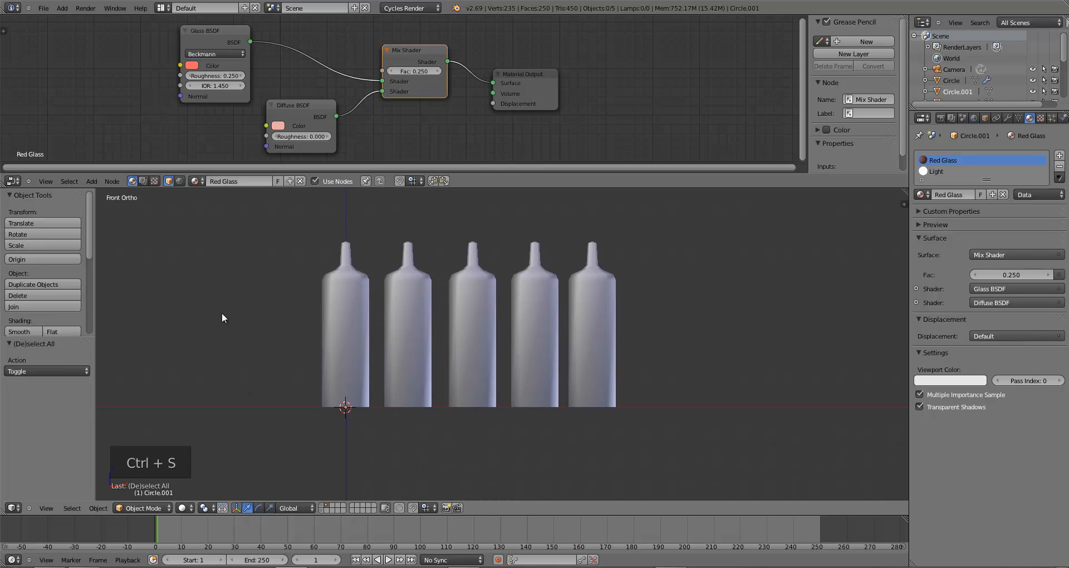
key("shift+a")
mouse_move(221, 314)
left_click(252, 338)
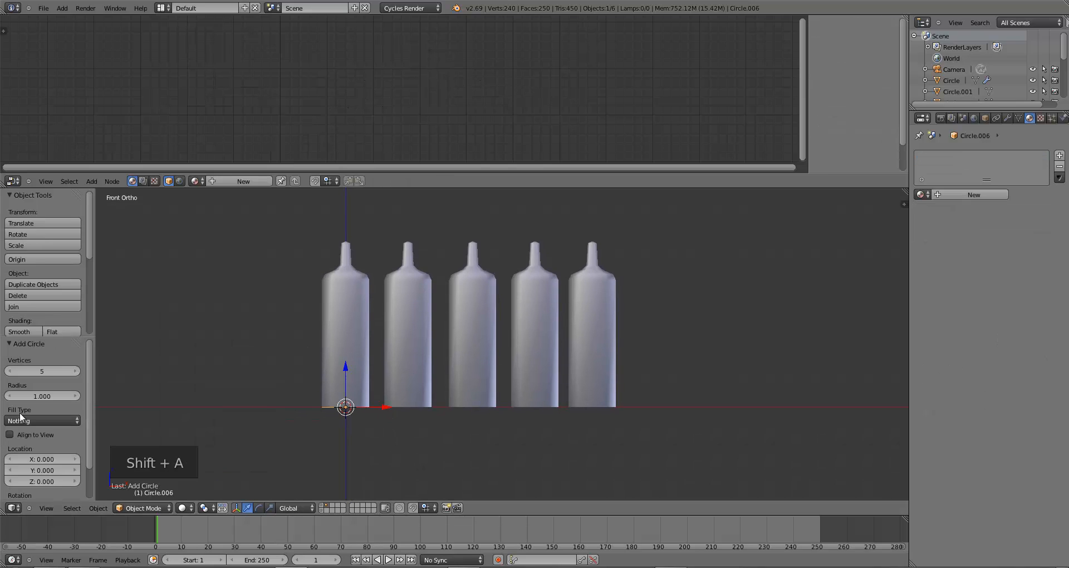
scroll(319, 412, "up", 3)
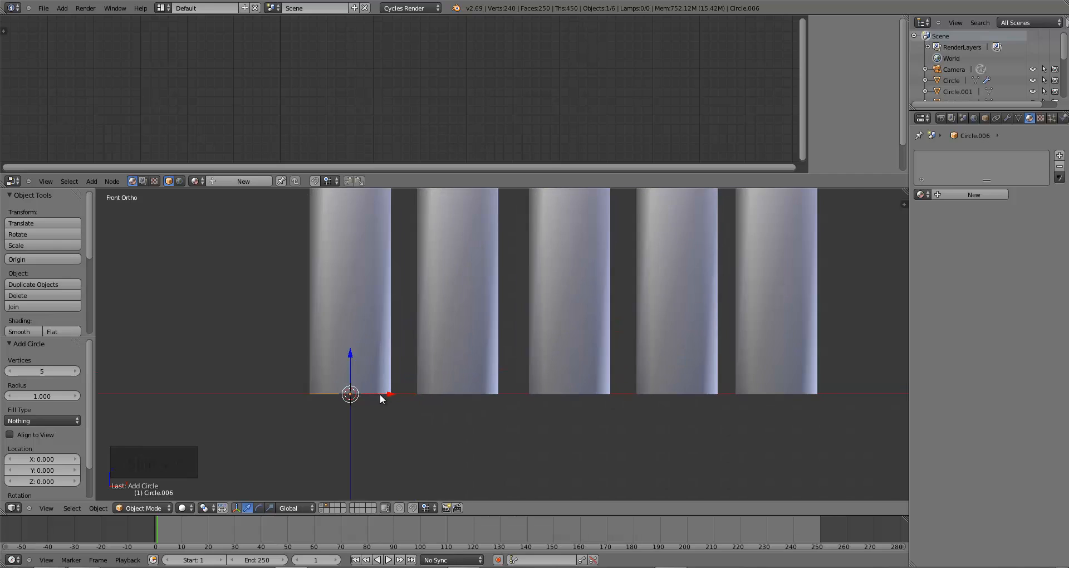
key("s")
left_click(456, 392)
Raise the circle along Z by about 1.10 and lower it by about 0.32, placing it around the first bottle's lower body
key("g")
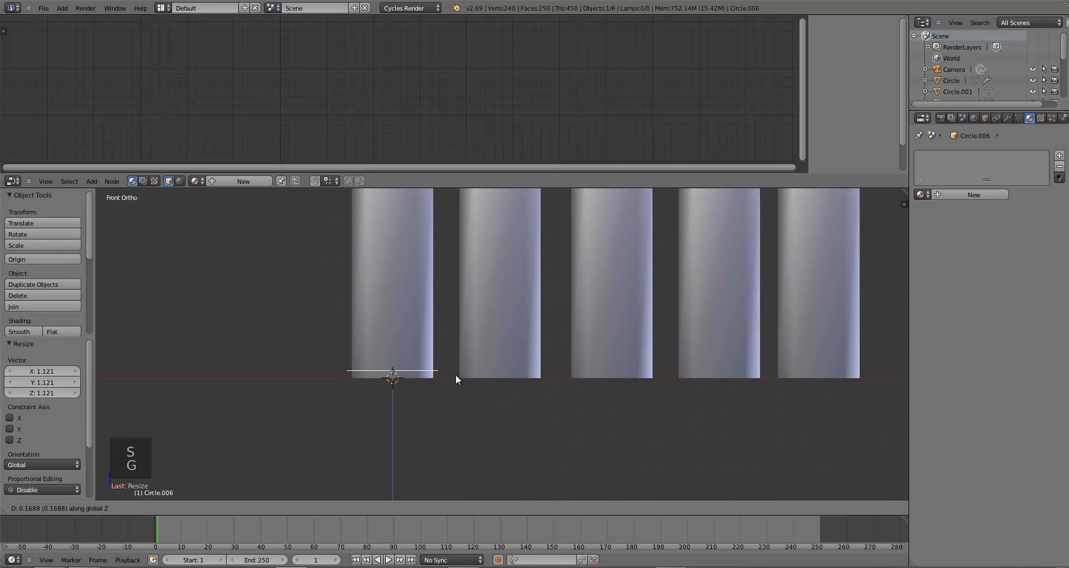
key("z")
left_click(452, 349)
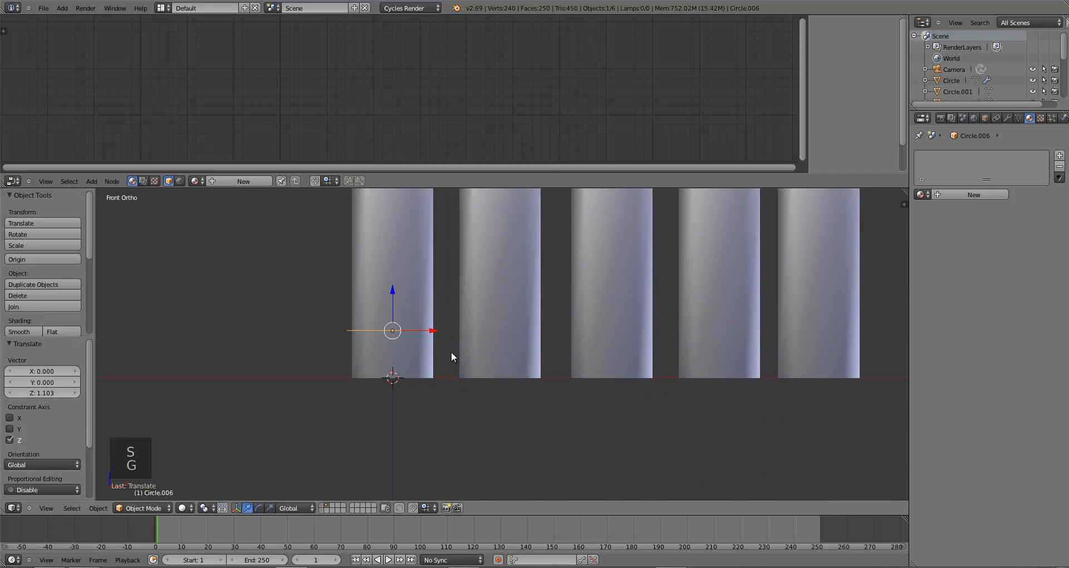
middle_click_drag(451, 356, 448, 411, "shift")
scroll(448, 423, "down", 5)
key("g")
key("z")
left_click(448, 429)
scroll(460, 409, "up", 3)
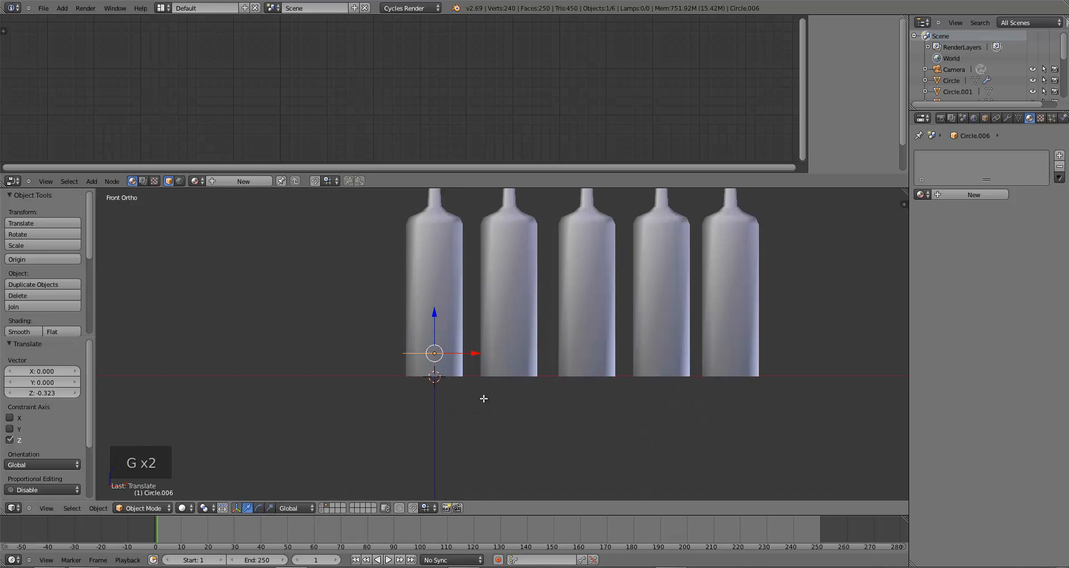
Extrude the circle about 1.03 downward along Z and lower the new bottom edge loop slightly further below the bottle
key("Tab")
middle_click_drag(482, 396, 482, 442)
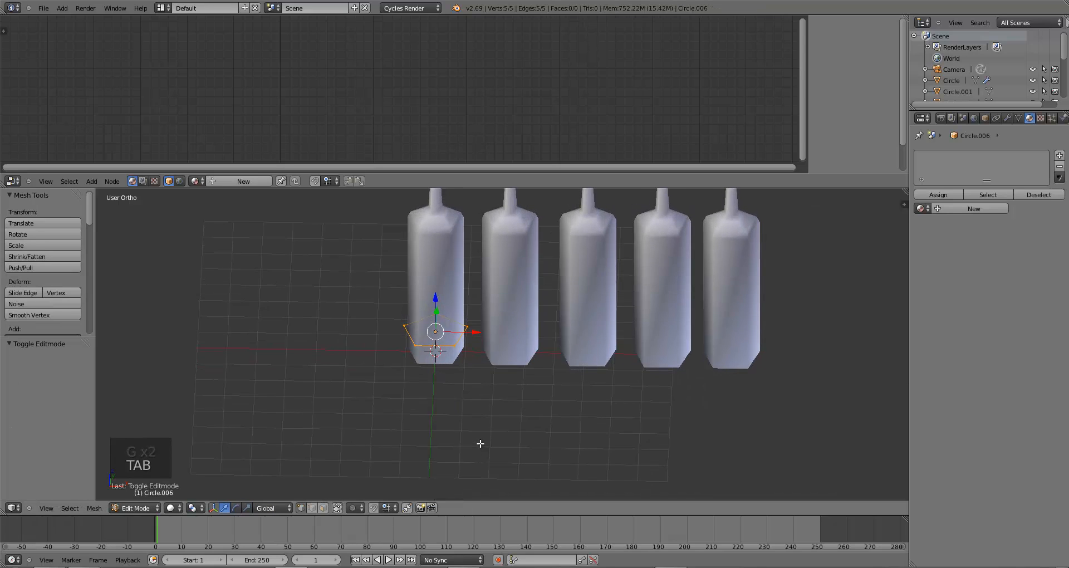
key("KP_1")
key("e")
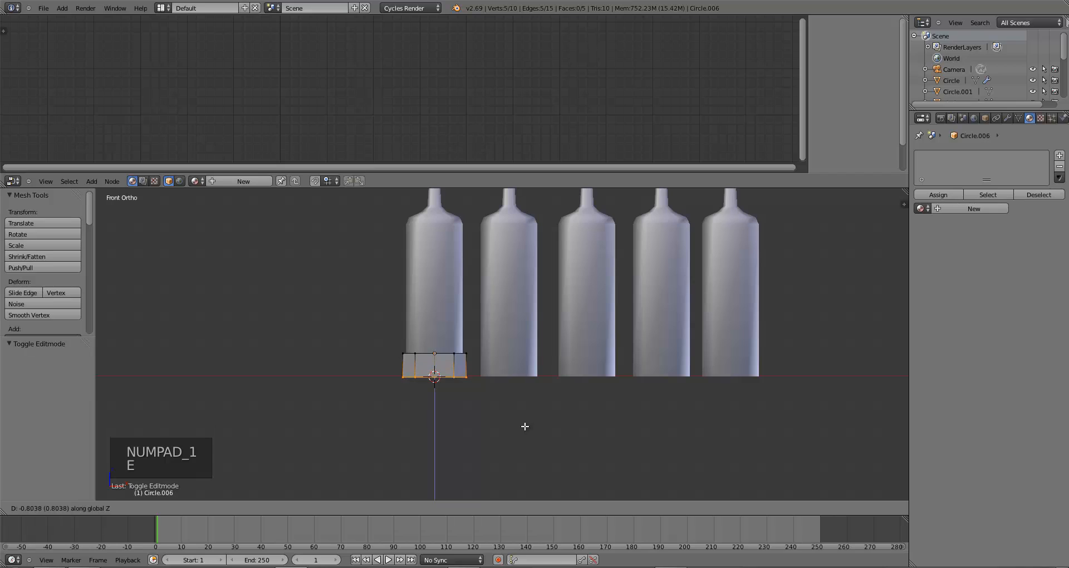
left_click(521, 429)
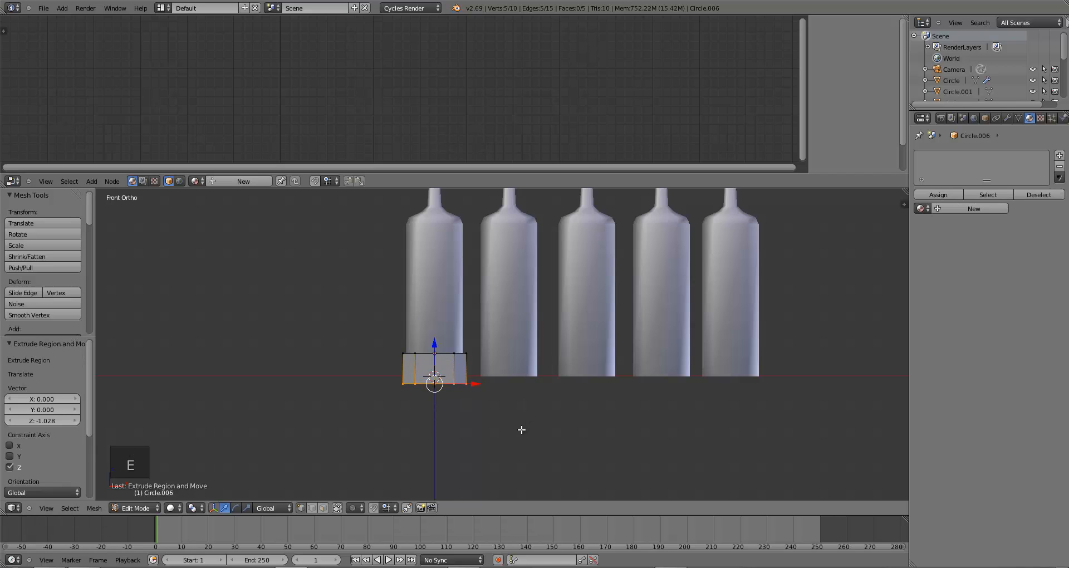
key("g")
left_click(521, 434)
Close the underside by extruding the bottom edge loop in place and merging it at center
key("e")
right_click(521, 435)
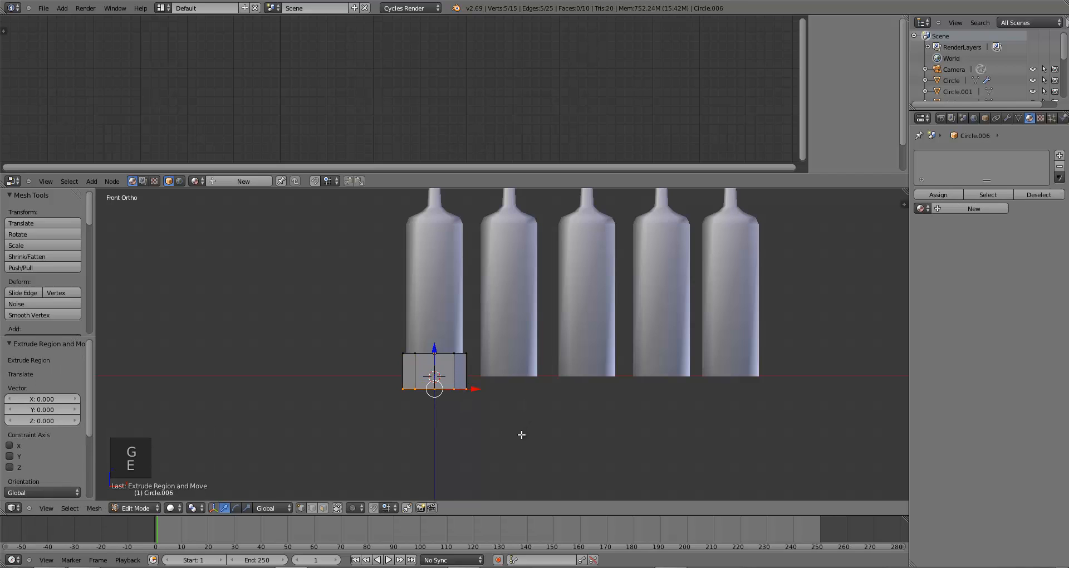
key("alt+m")
left_click(521, 435)
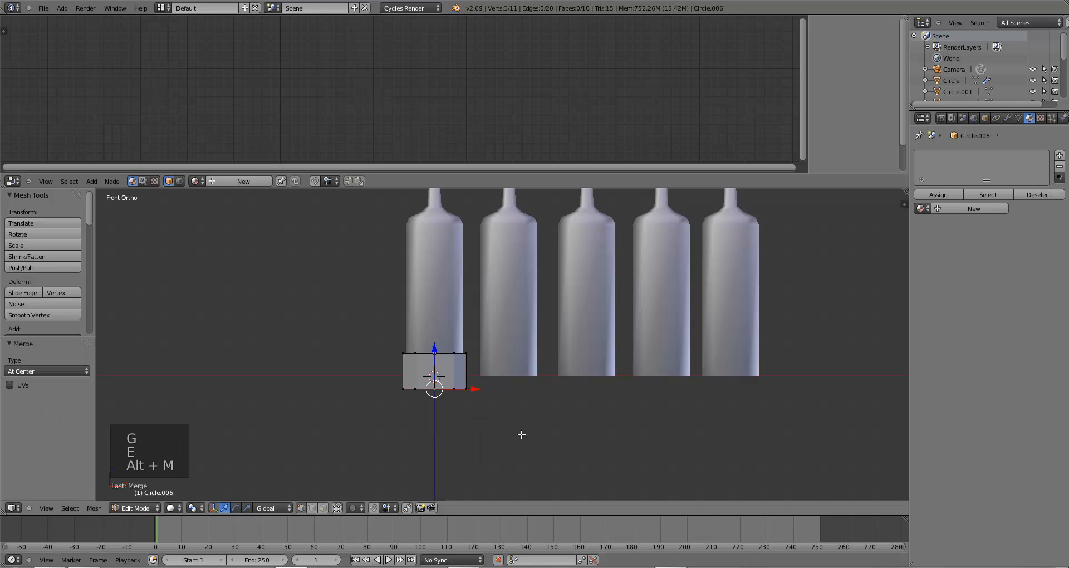
key("a")
key("Tab")
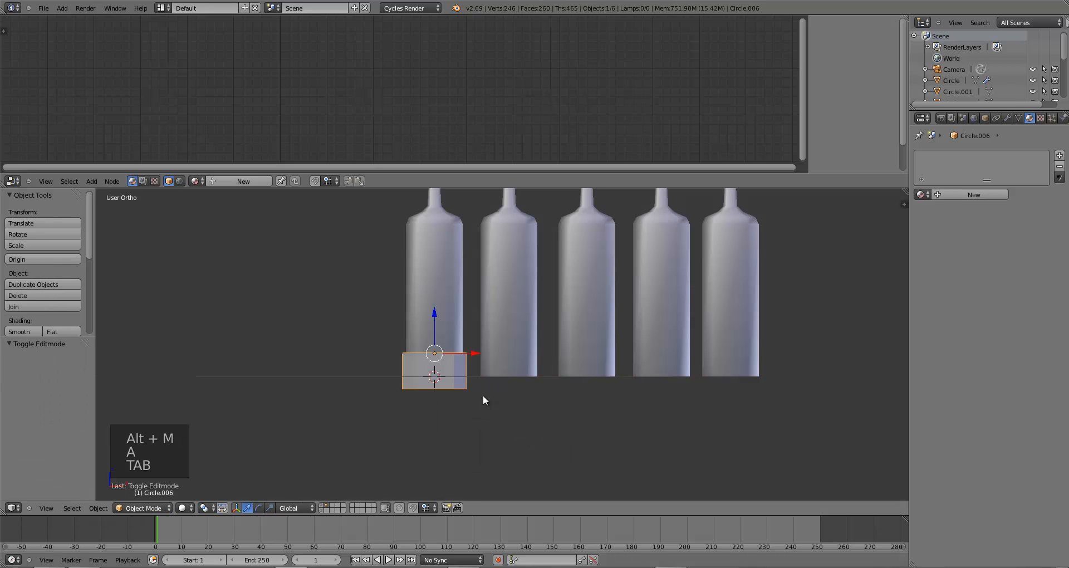
Extrude the upper edge loop of the base and scale it inward to form a rim around the bottle
middle_click_drag(483, 400, 431, 449)
key("Tab")
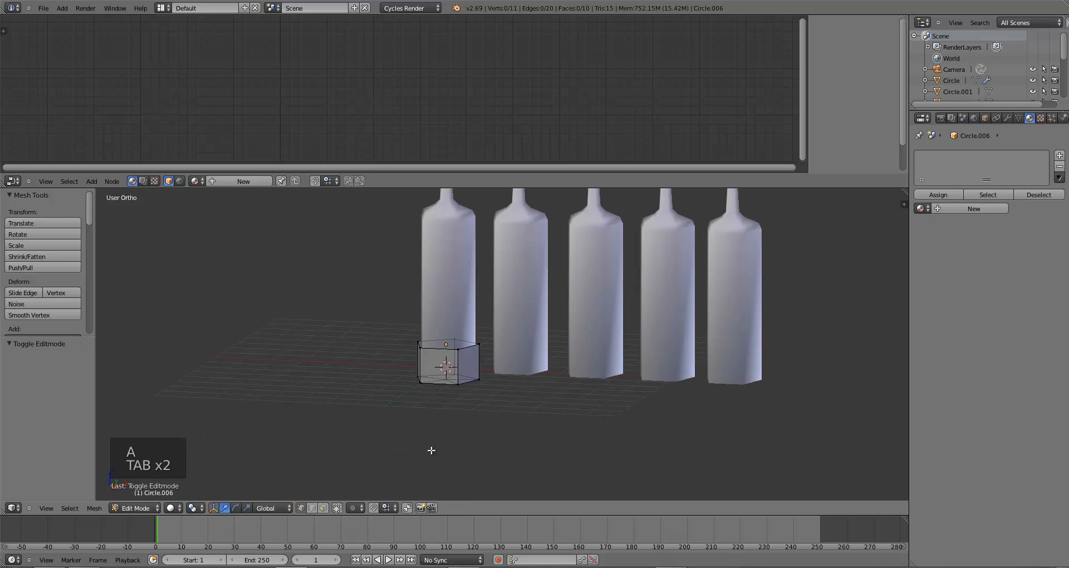
key("Tab")
scroll(445, 428, "down", 5)
middle_click_drag(460, 406, 465, 439)
key("Tab")
scroll(465, 439, "up", 5)
right_click(465, 339, "alt")
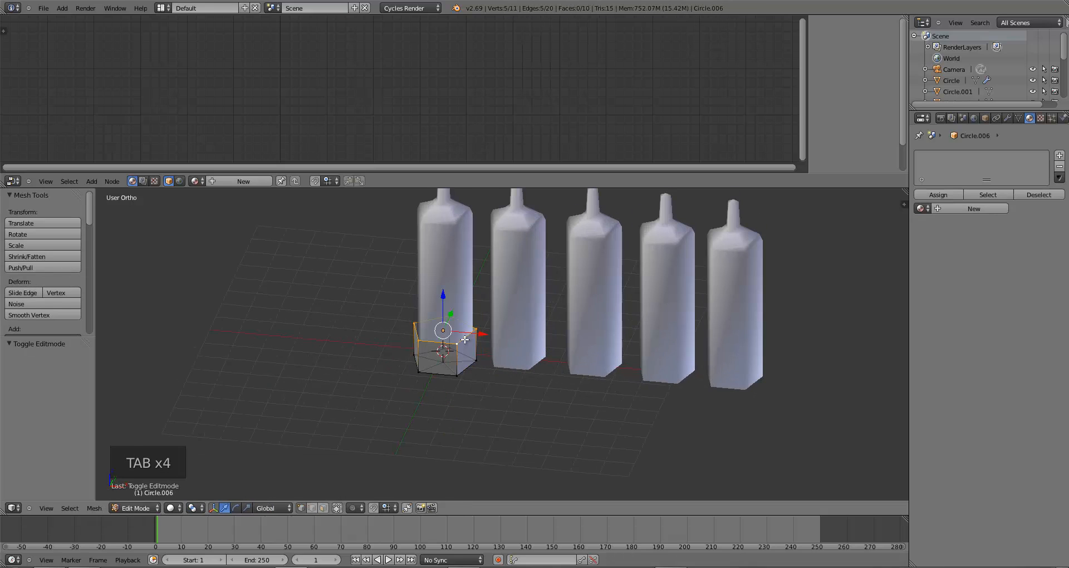
key("e")
key("s")
key("a")
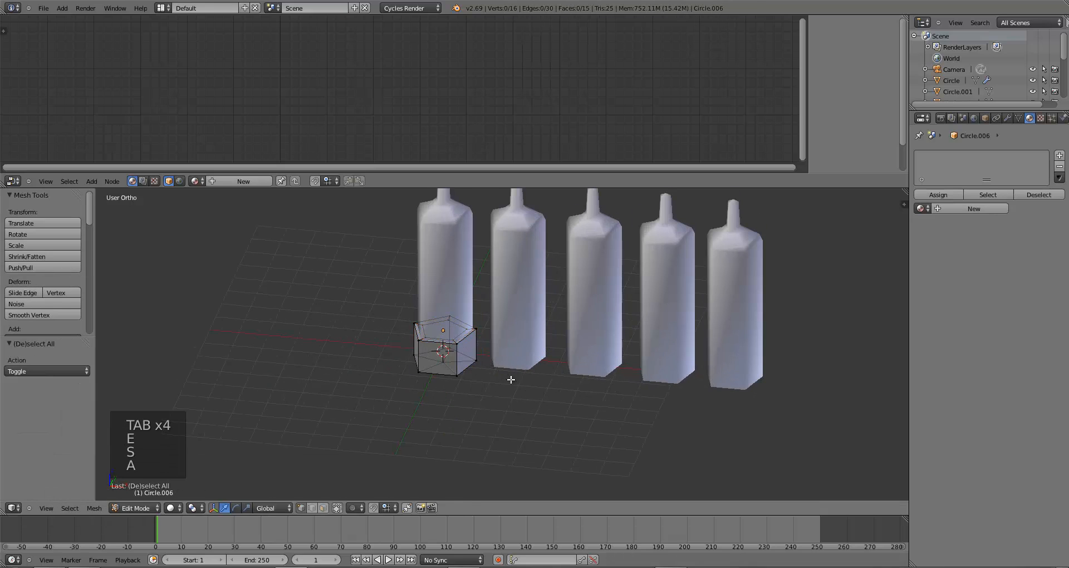
key("Tab")
key("Tab")
Try to extrude the inner rim loop about 1.06 downward along Z inside the base, and undo it
scroll(400, 321, "up", 4)
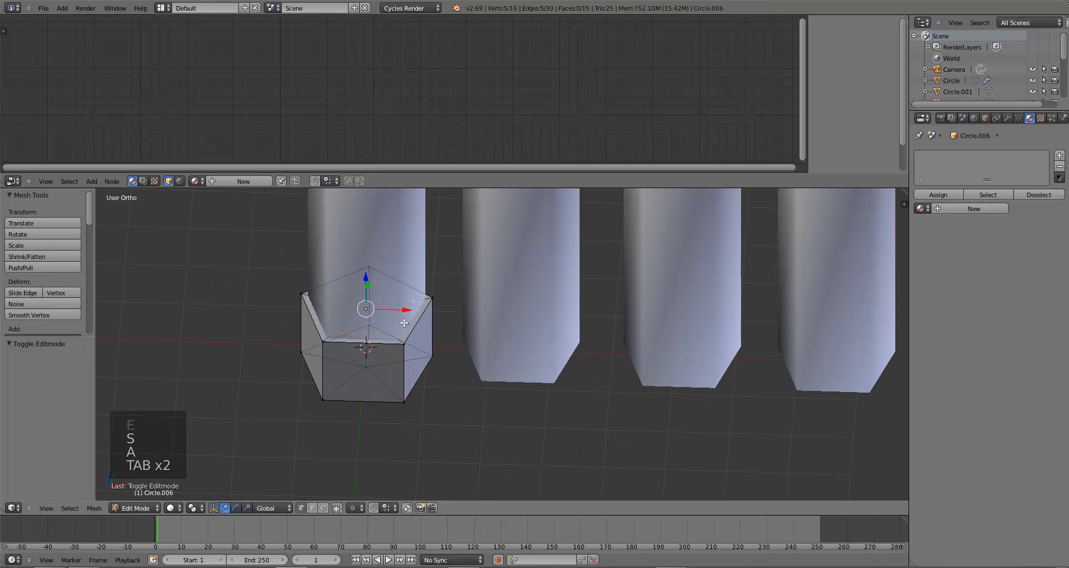
mouse_move(403, 353)
middle_mouse_down()
mouse_move(411, 379)
mouse_move(406, 356)
middle_mouse_up()
key("e")
key("z")
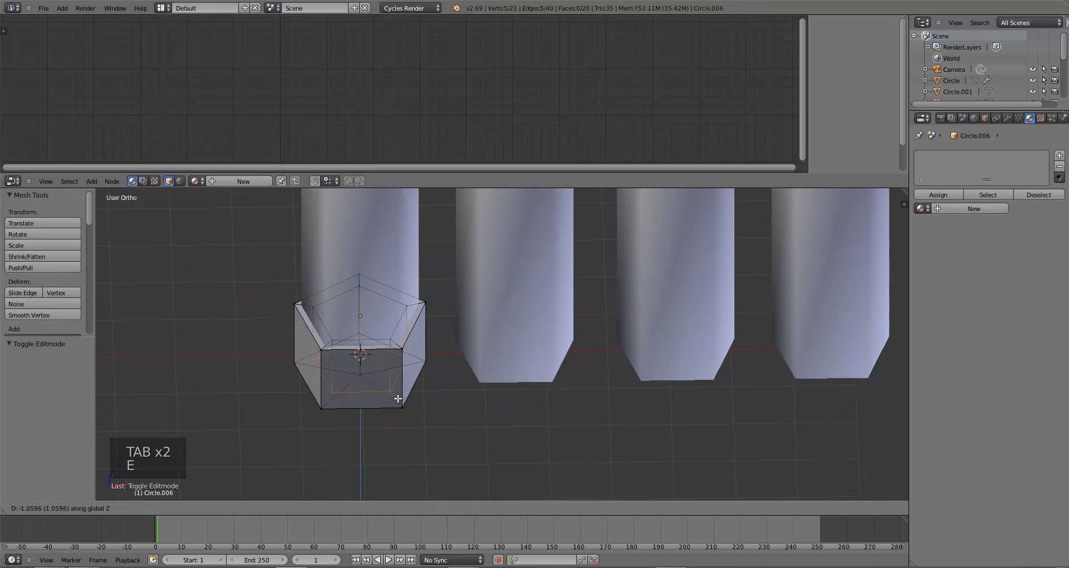
left_click(397, 400)
key("ctrl+z")
Scale the inner rim loop up by about 1.09 to thin the rim, and return to Object Mode
key("s")
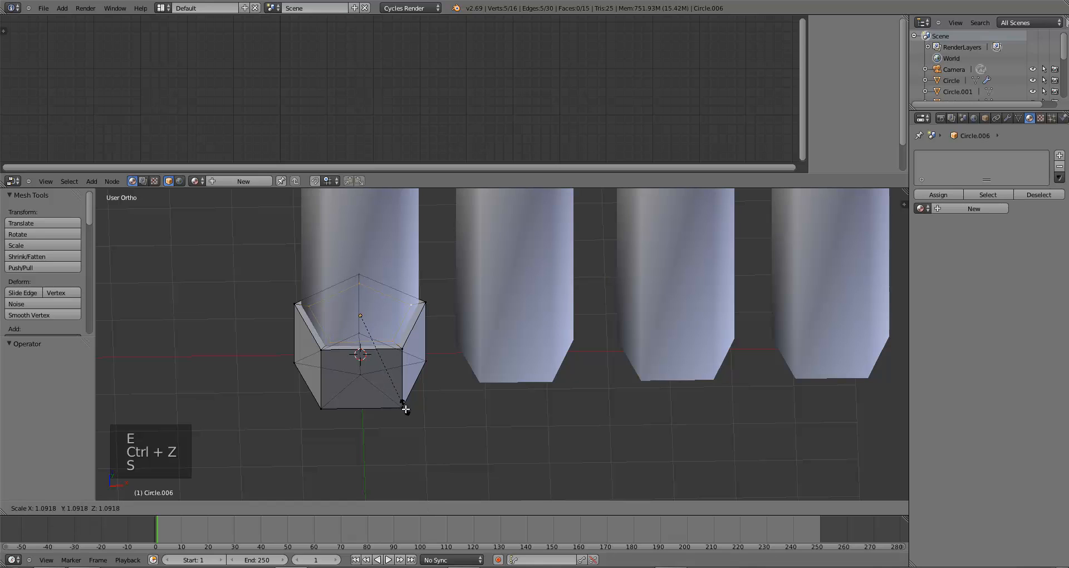
left_click(411, 412)
key("a")
key("Tab")
scroll(413, 414, "down", 3)
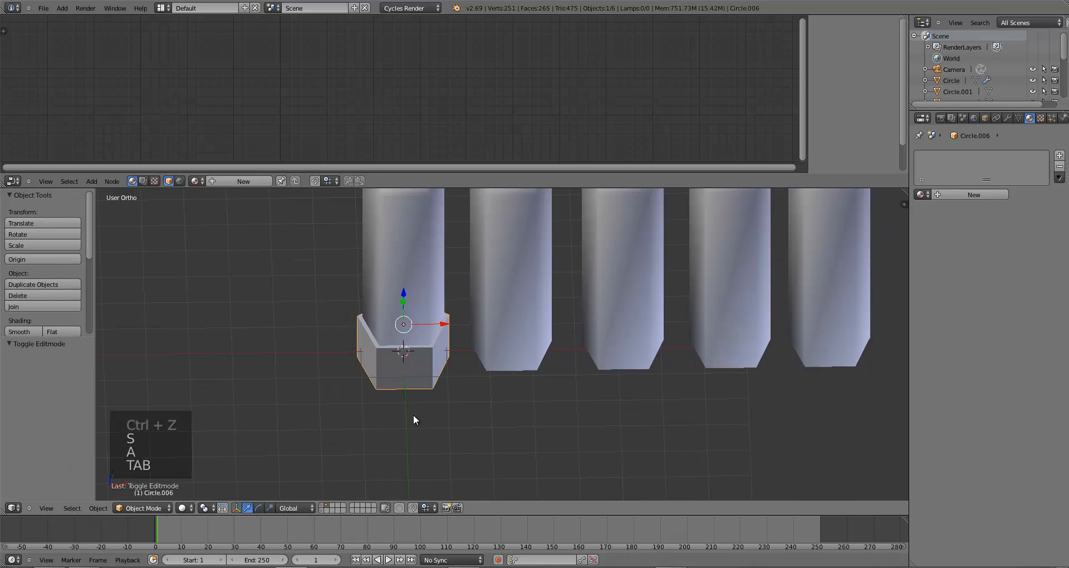
Give the base a new Diffuse BSDF material with a dark green color and save the file
middle_click_drag(413, 414, 405, 367)
key("KP_1")
scroll(428, 368, "up", 3)
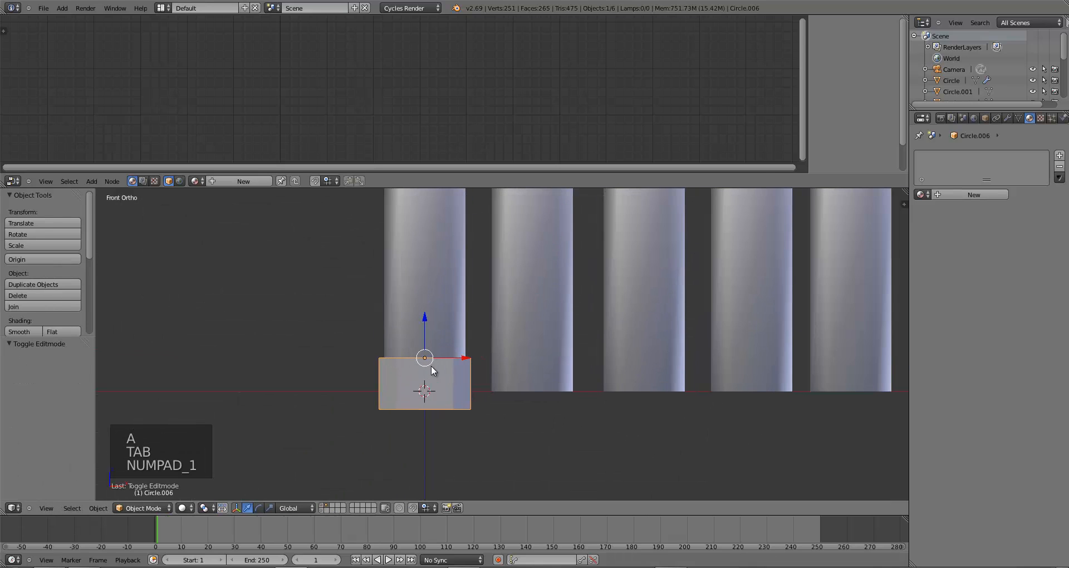
scroll(442, 367, "down", 3)
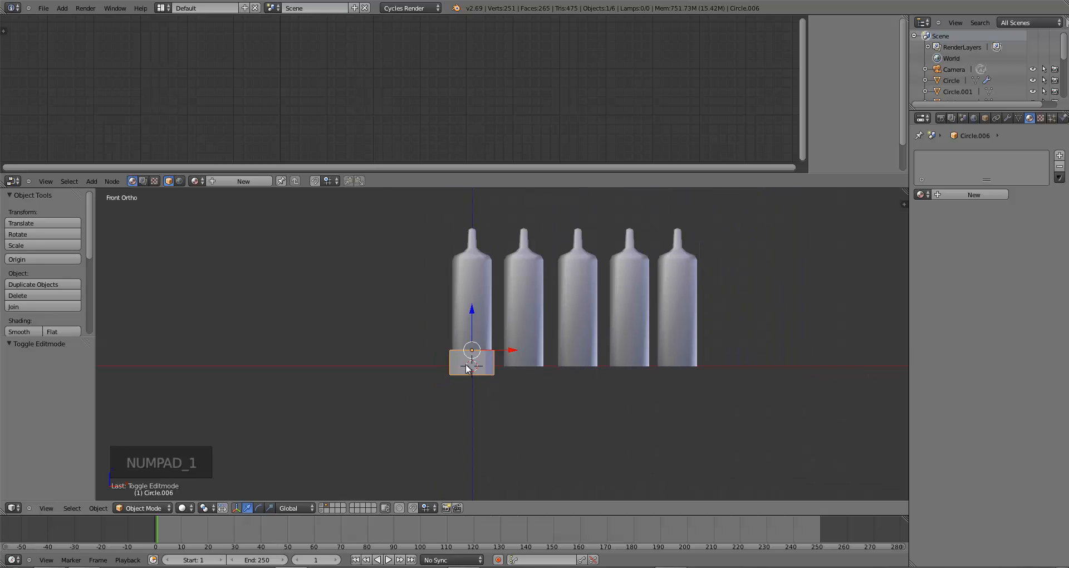
left_click(956, 193)
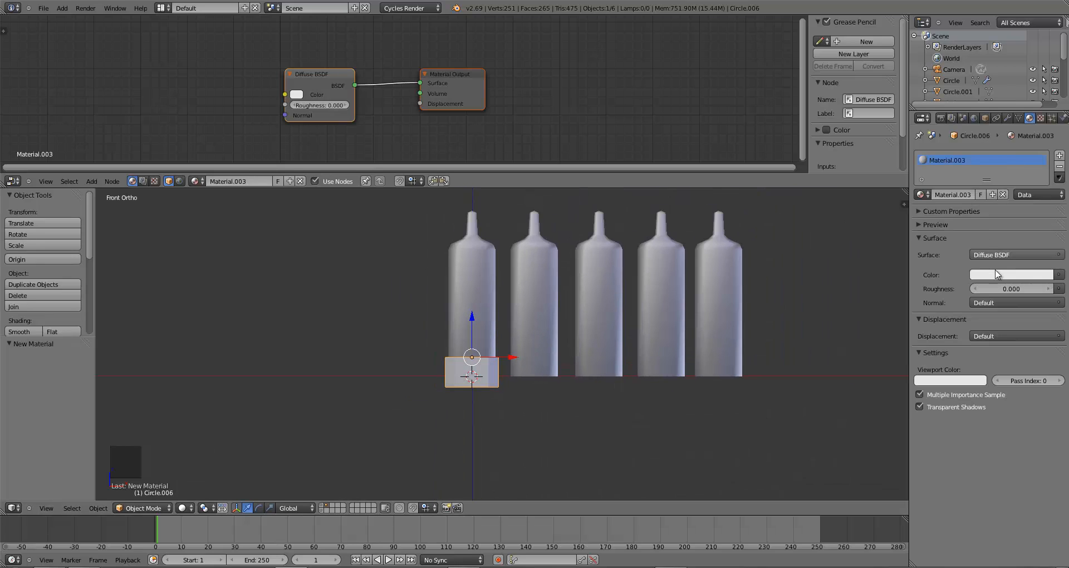
left_click(1010, 274)
left_click_drag(1044, 189, 1044, 168)
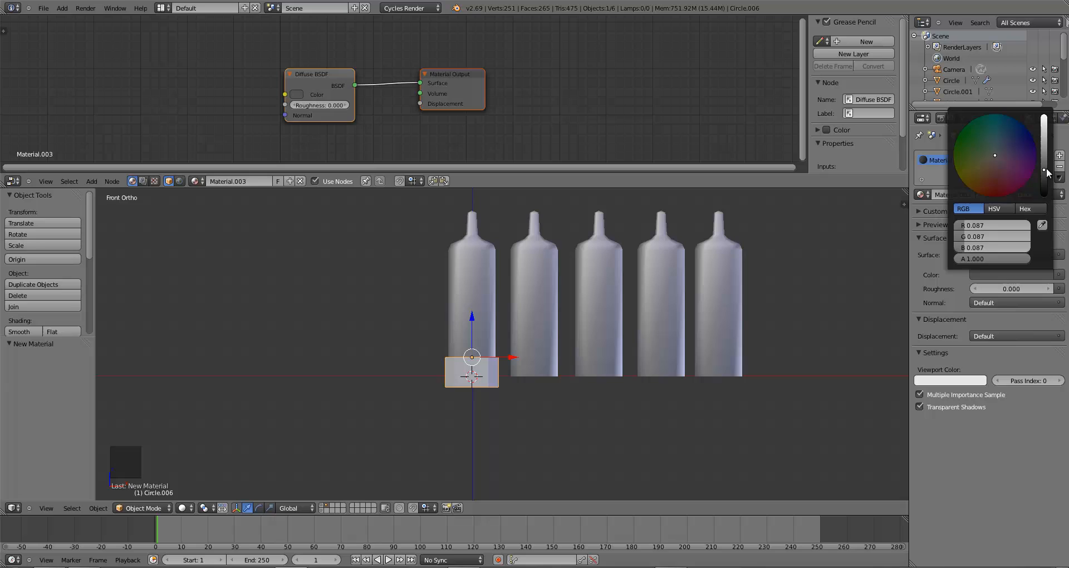
left_click(968, 131)
left_click(969, 129)
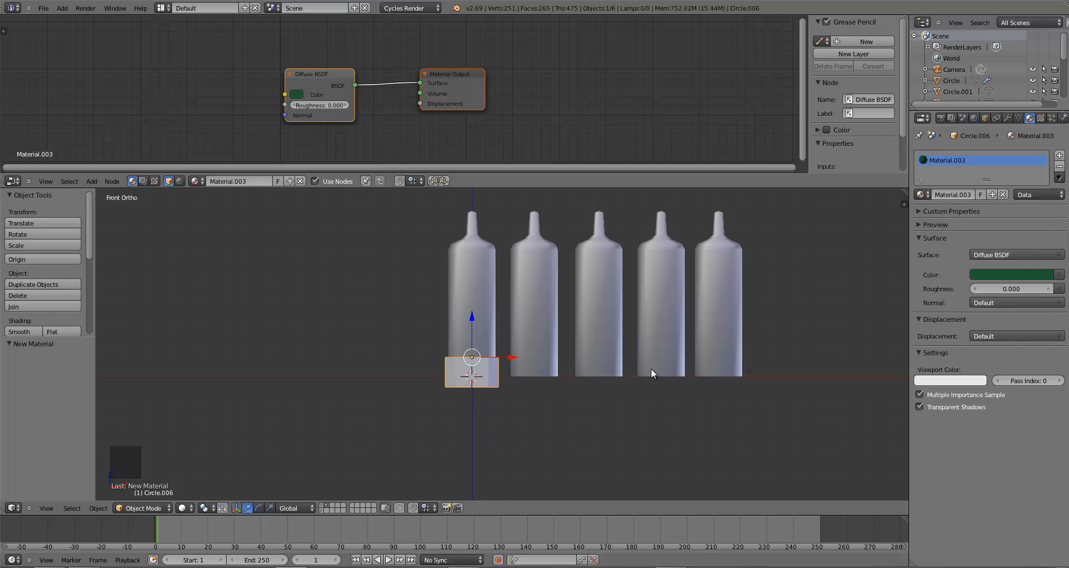
key("ctrl+s")
Preview the bottles in Rendered shading, fine-tune the brightness of the base's green color, and return to solid front view
left_click(183, 508)
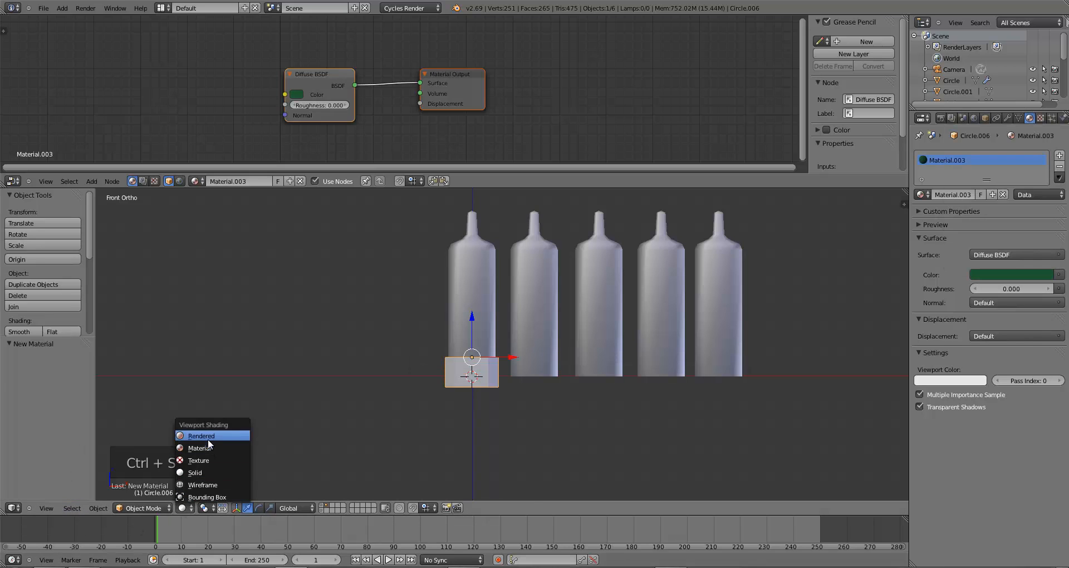
left_click(208, 438)
middle_click_drag(456, 375, 429, 400)
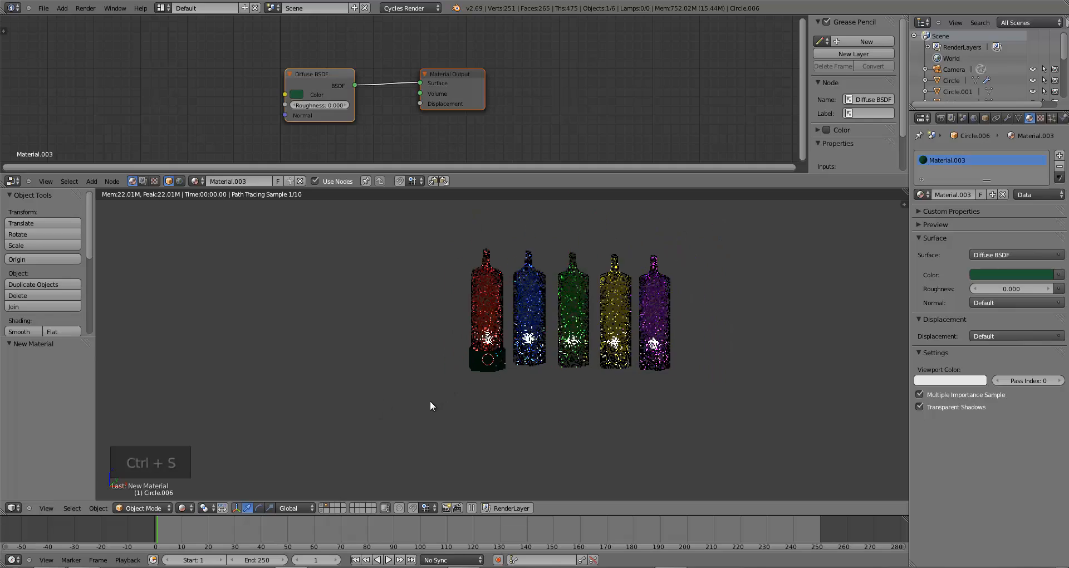
left_click(1011, 275)
left_click_drag(1046, 170, 1047, 173)
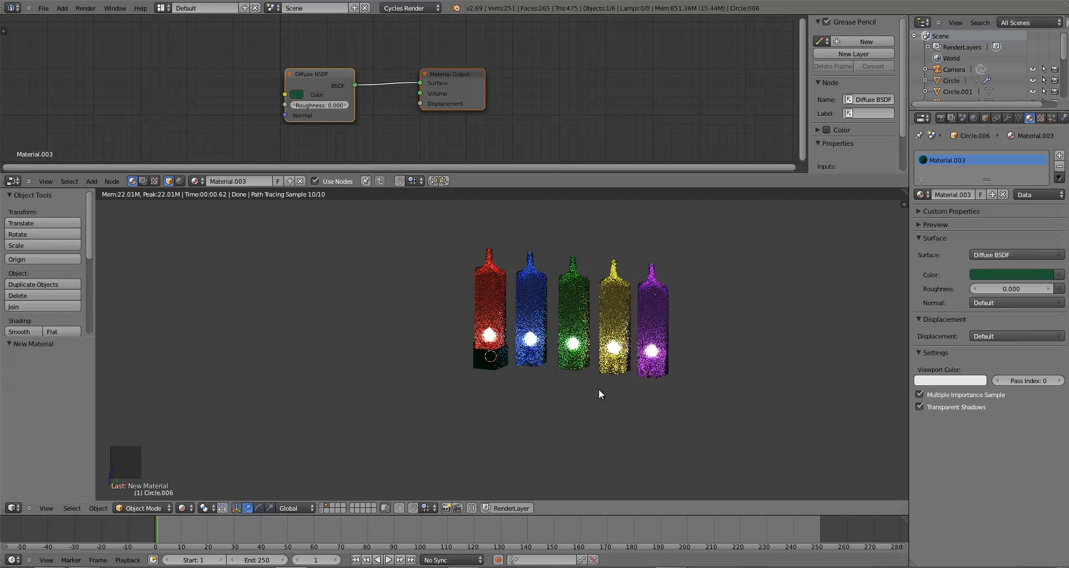
scroll(604, 397, "down", 3)
scroll(597, 436, "up", 3)
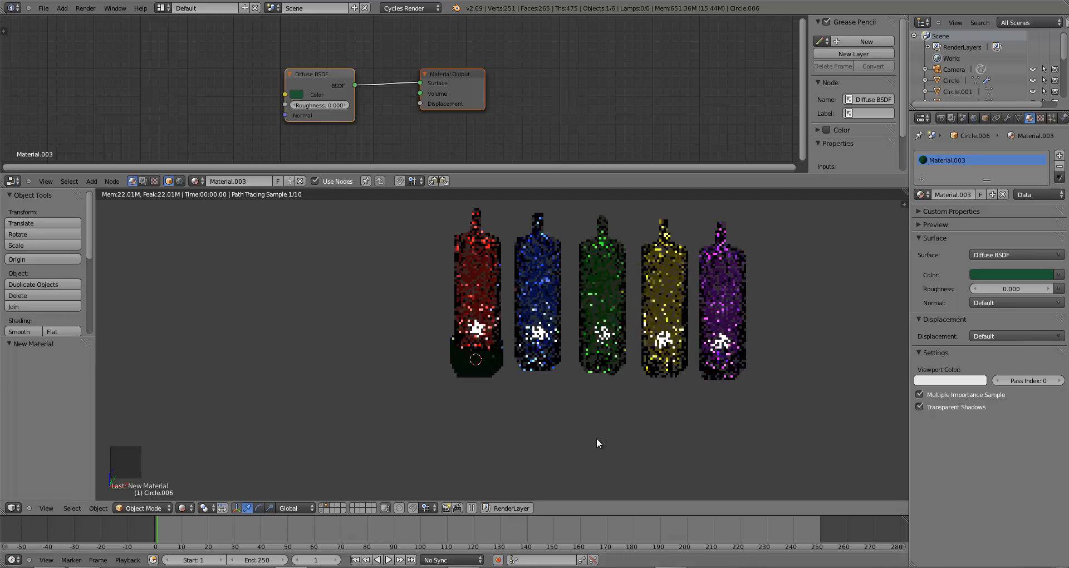
key("z")
key("z")
key("z")
key("KP_1")
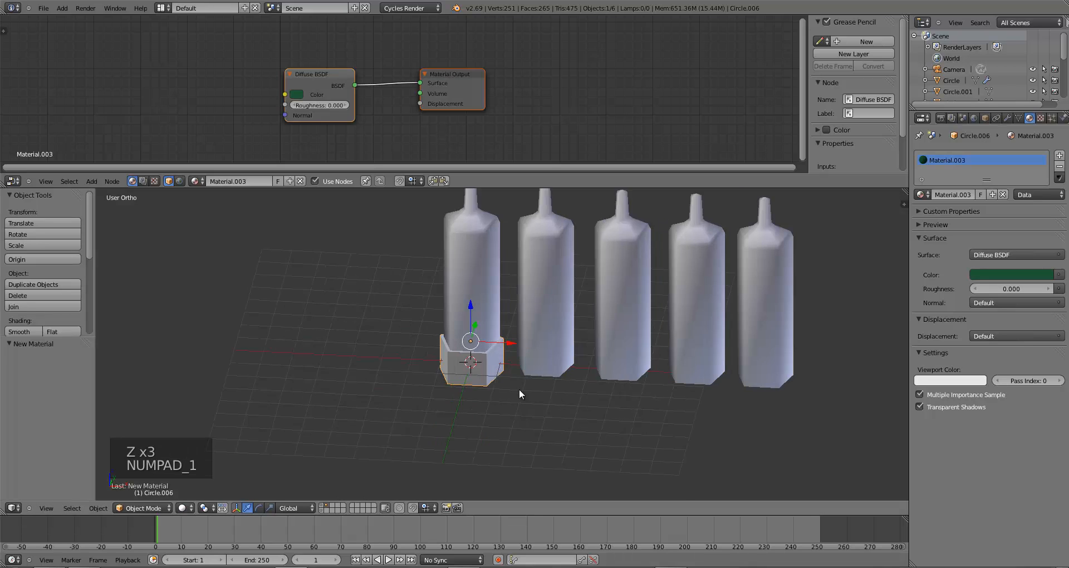
key("KP_1")
Join the base into the first bottle, rename its green material as Base, and save the file
right_click(438, 297, "shift")
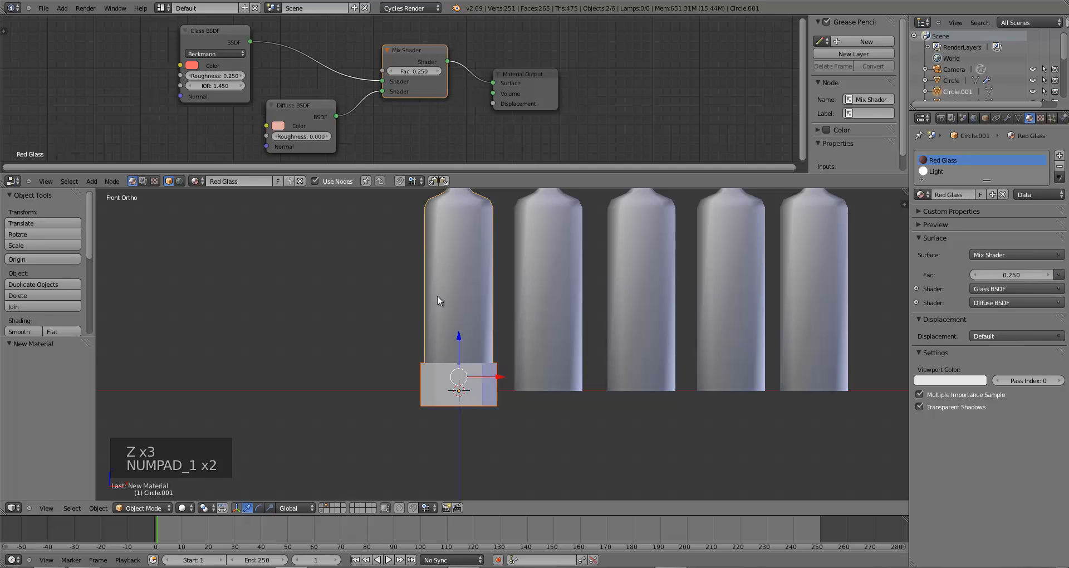
key("ctrl+j")
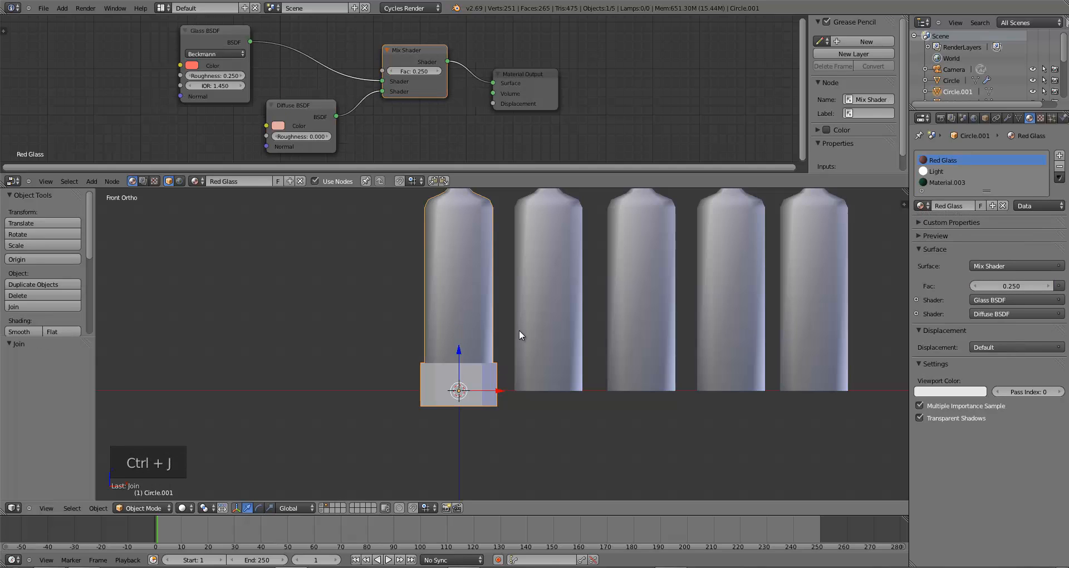
left_click(938, 182)
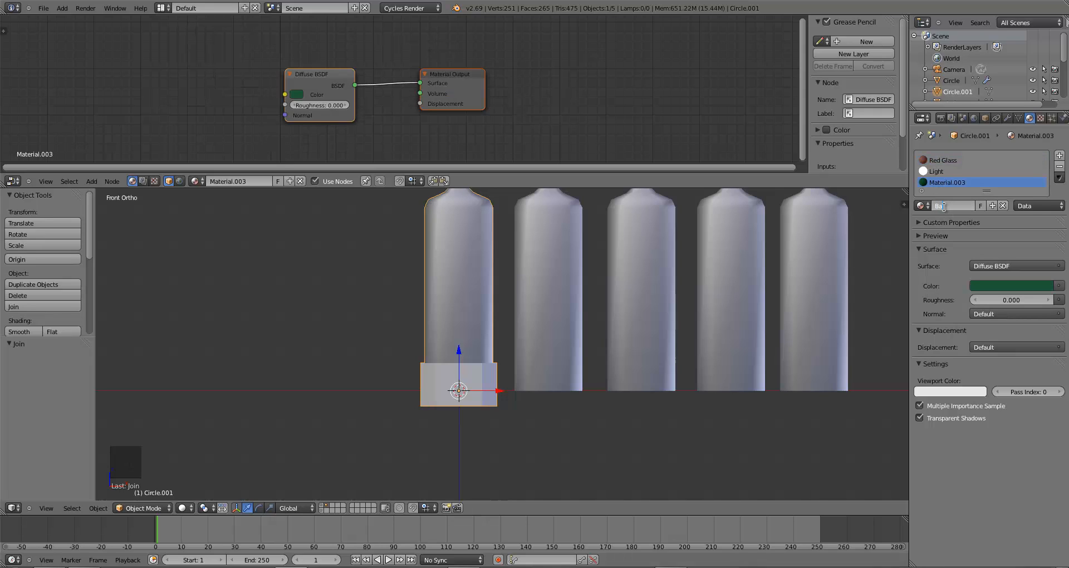
key("ctrl+s")
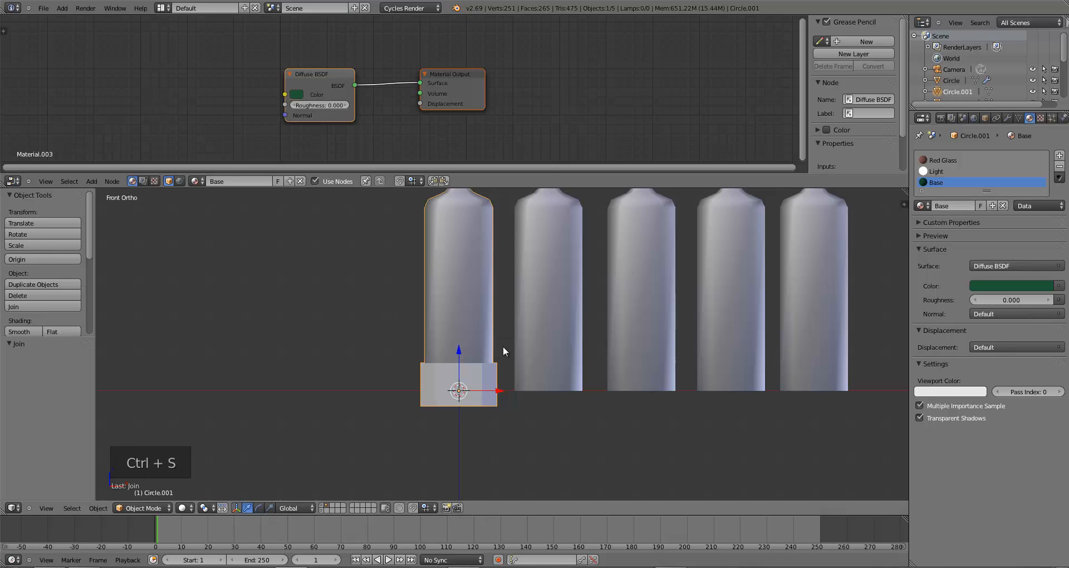
Select the first bottle's whole mesh and raise it along Z by 0.4 plus about 0.03, seating the base on the ground line
key("Tab")
key("a")
key("a")
key("a")
key("a")
key("g")
key("z")
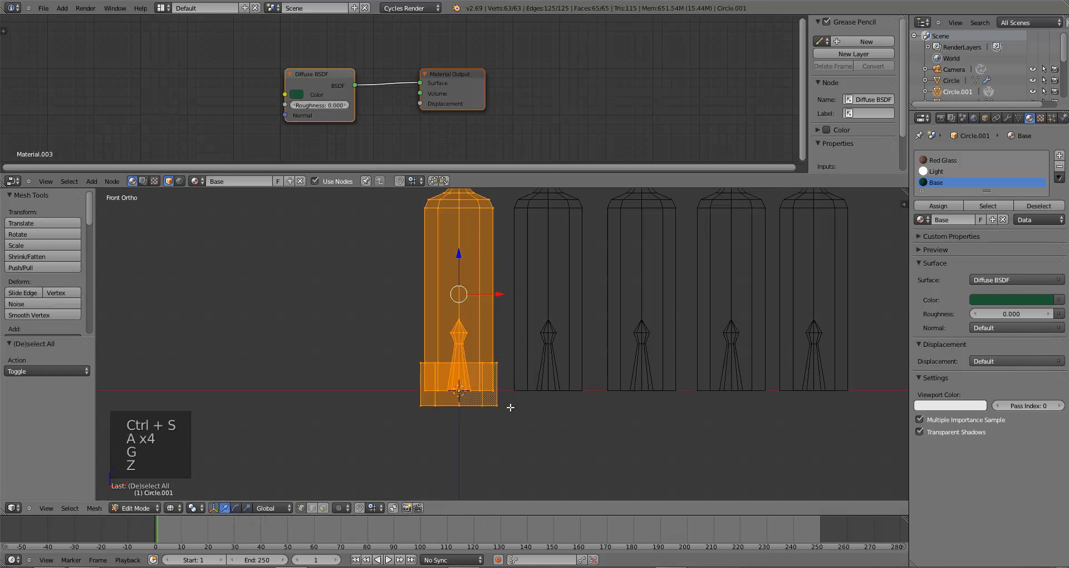
key("z")
key("g")
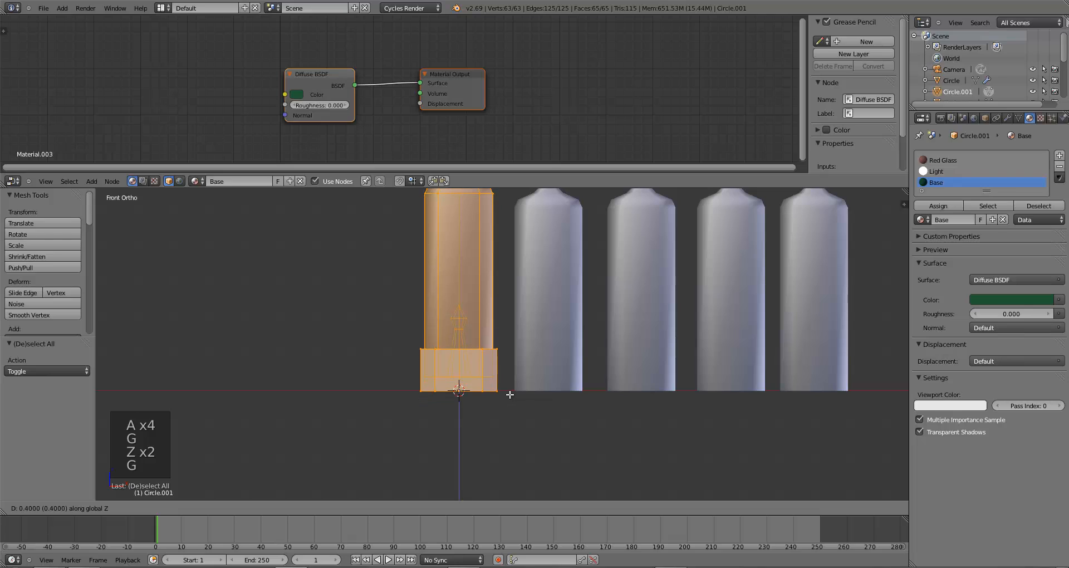
left_click(509, 393)
key("g")
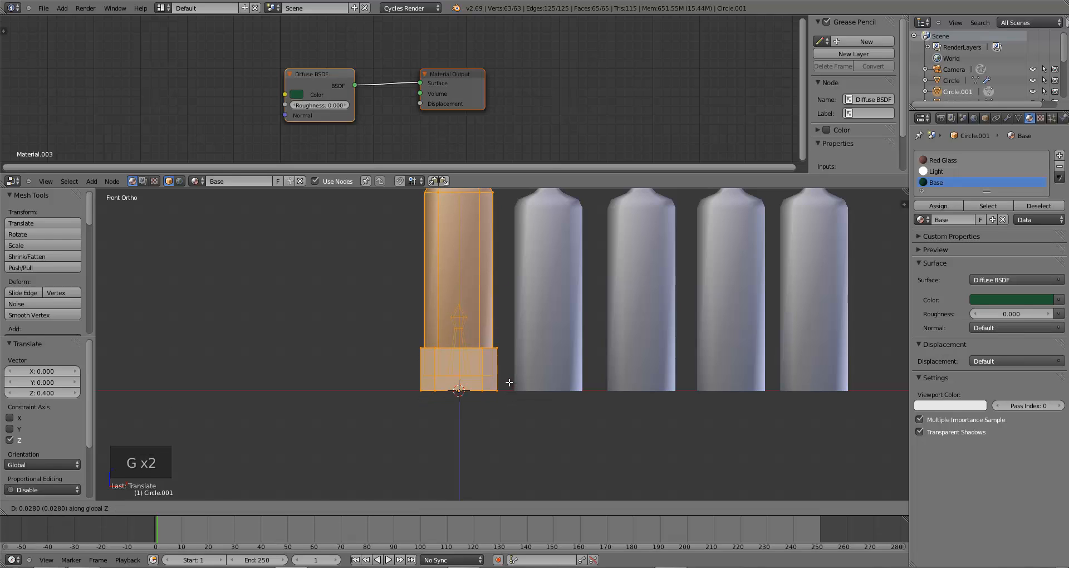
left_click(509, 383)
Return to Object Mode, deselect everything and save the file
key("a")
key("Tab")
middle_click_drag(472, 382, 462, 406, "shift")
key("a")
key("a")
key("ctrl+s")
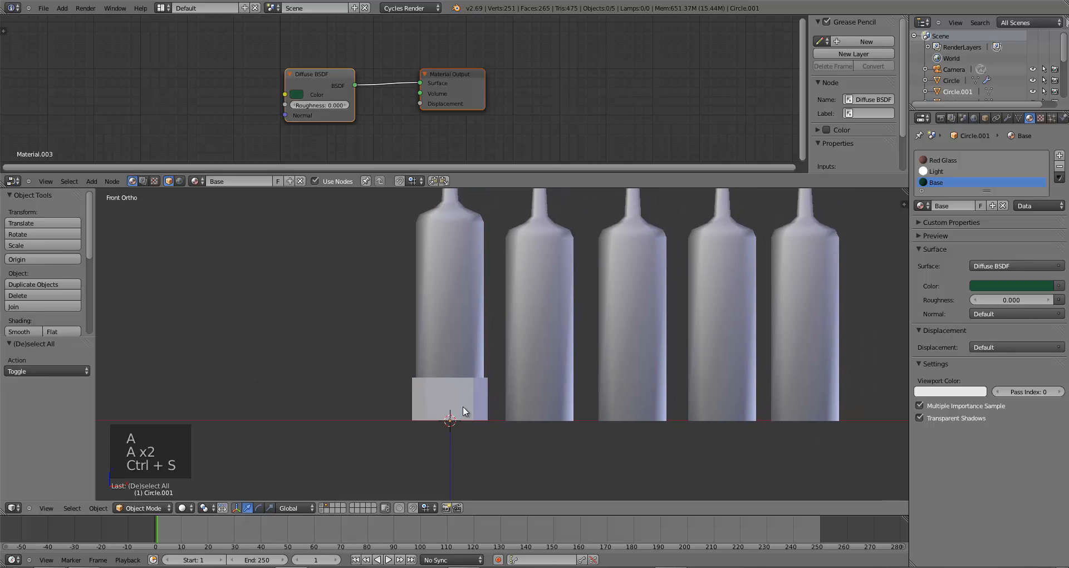
Duplicate the first bottle's base along X under the other four bottles, with successive offsets of 2.5, 2.6, 2.5 and 2.3
key("Tab")
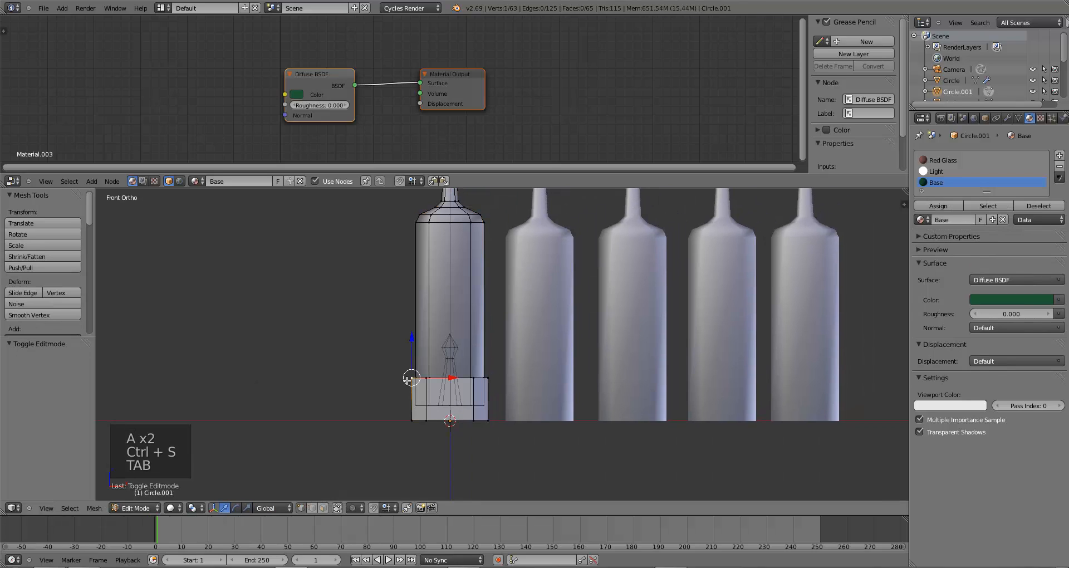
key("ctrl+l")
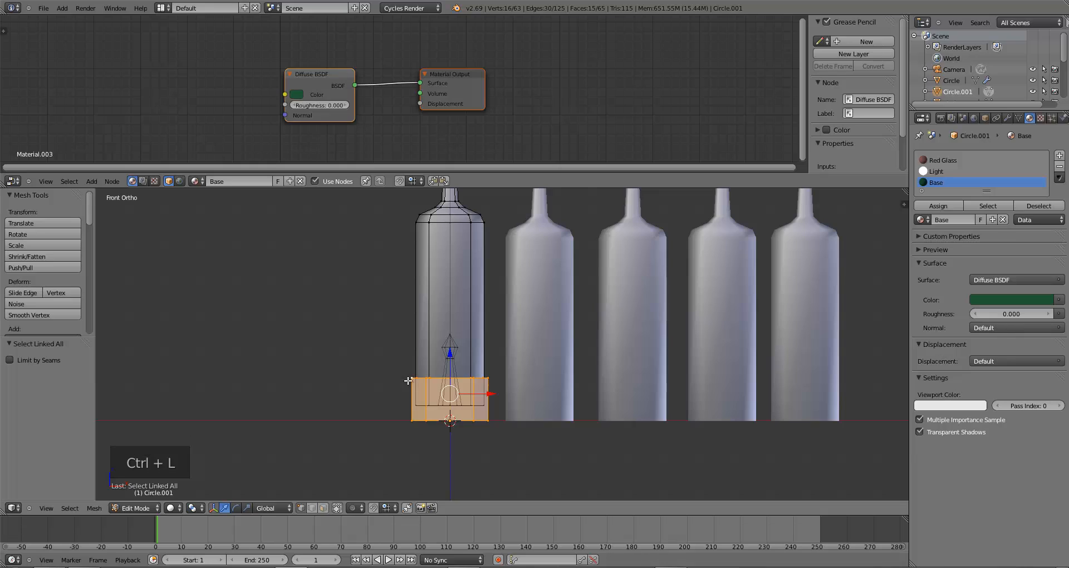
key("shift+d")
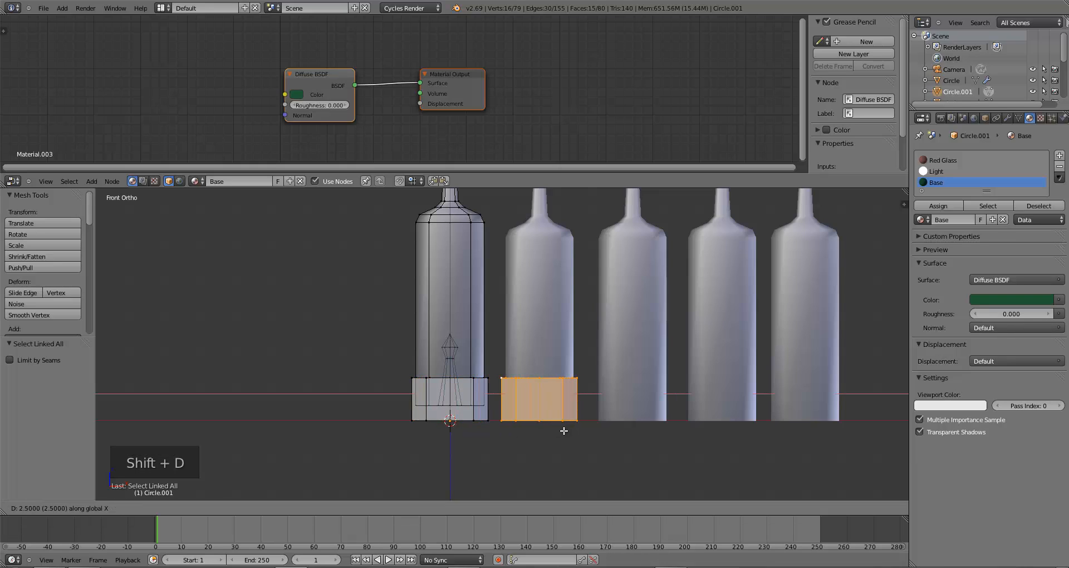
left_click(564, 430)
key("shift+d")
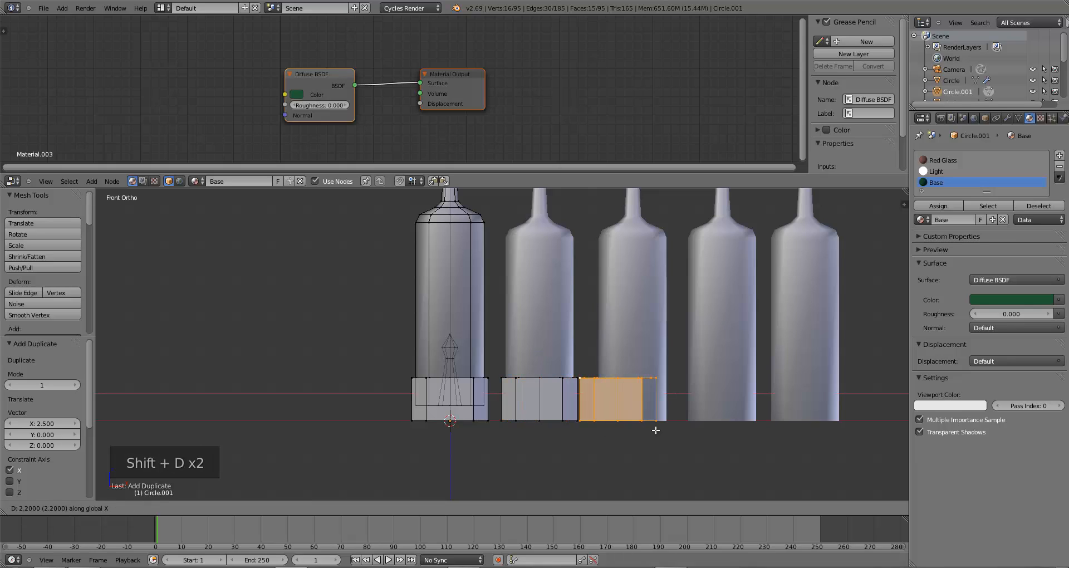
left_click(651, 431)
key("shift+d")
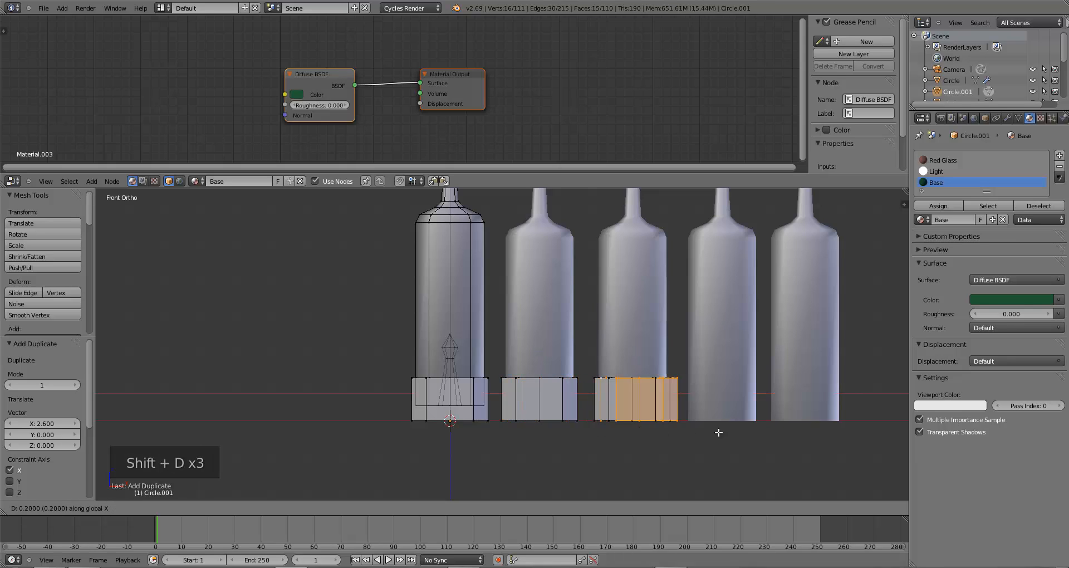
left_click(728, 435)
key("shift+d")
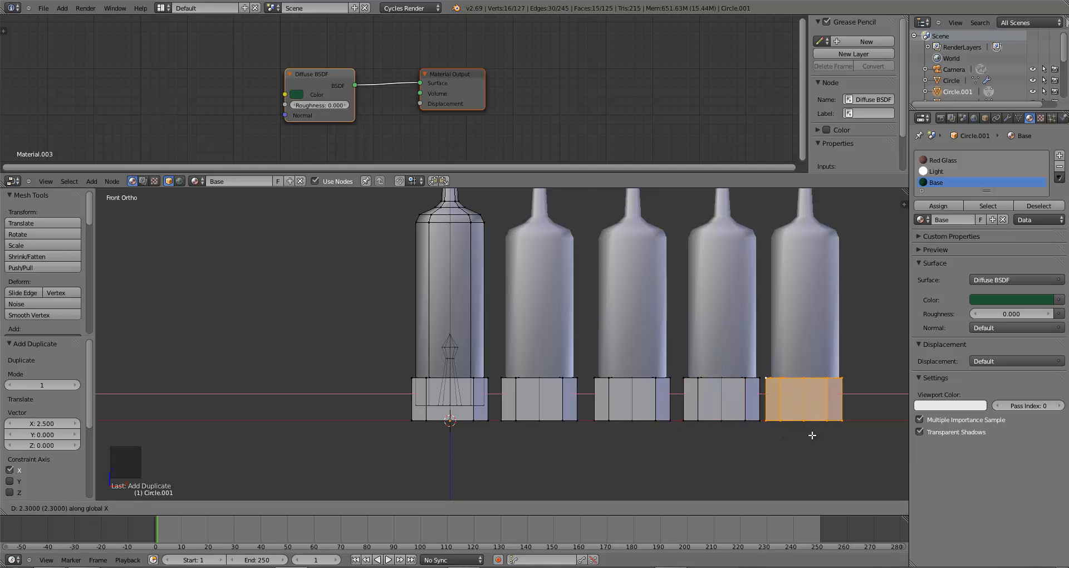
left_click(812, 435)
Separate the base copies under the second and third bottles from the first bottle's mesh
key("a")
middle_click_drag(585, 424, 554, 425, "shift")
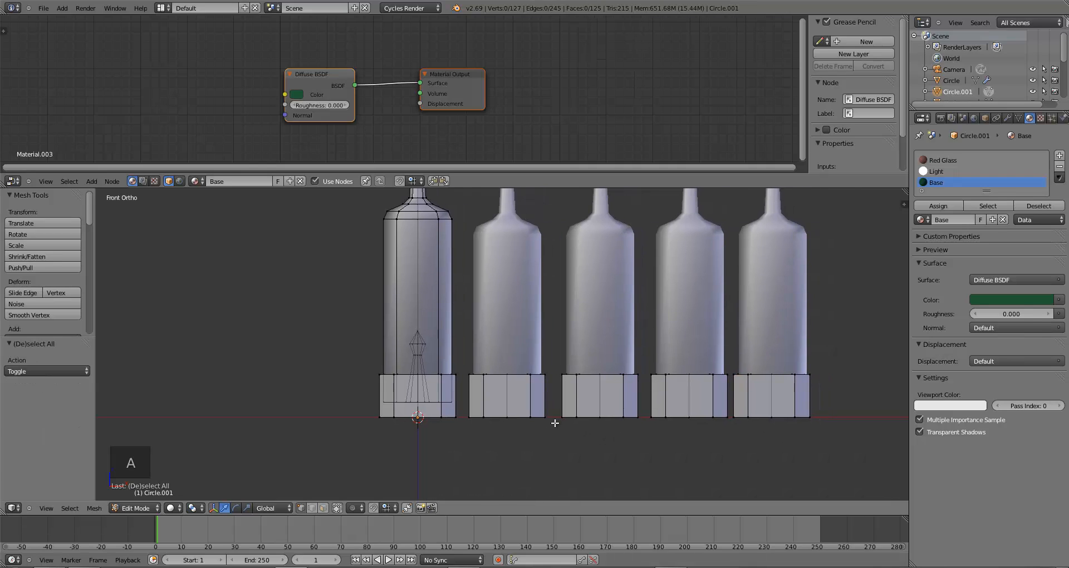
key("b")
left_click_drag(460, 351, 554, 439)
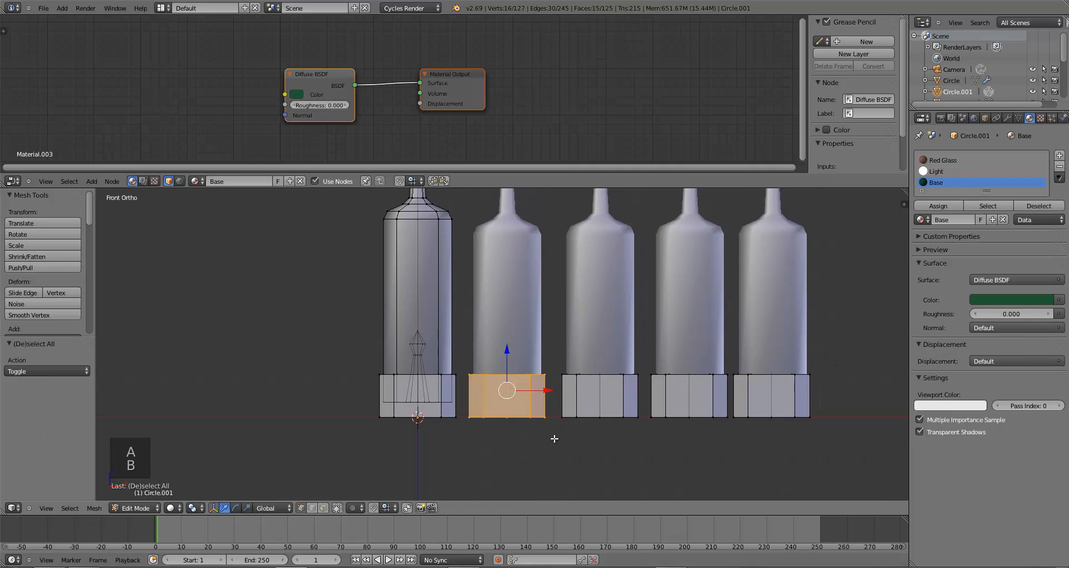
key("p")
left_click(555, 439)
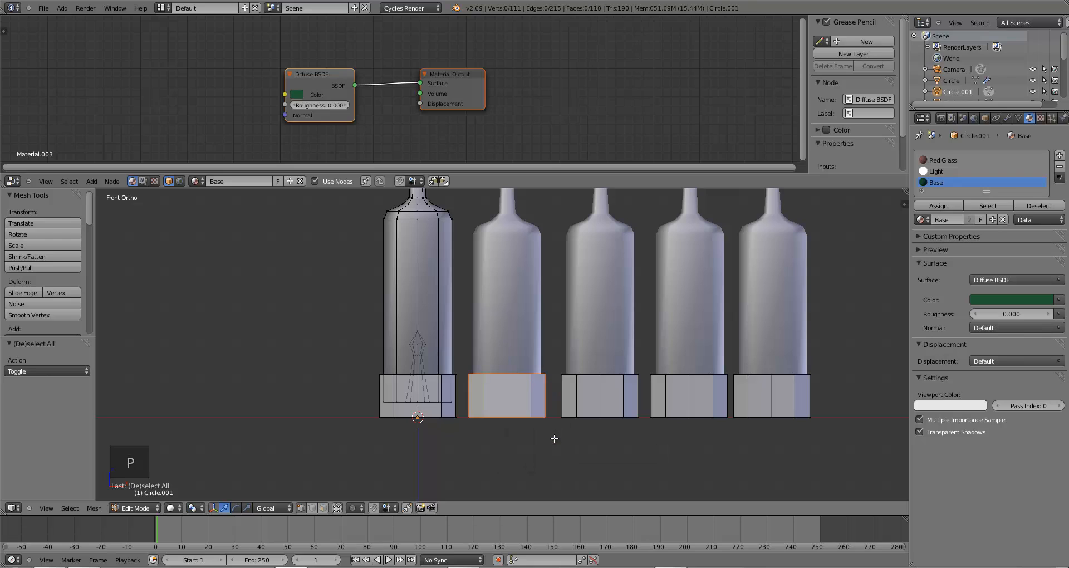
key("b")
left_click_drag(546, 356, 647, 432)
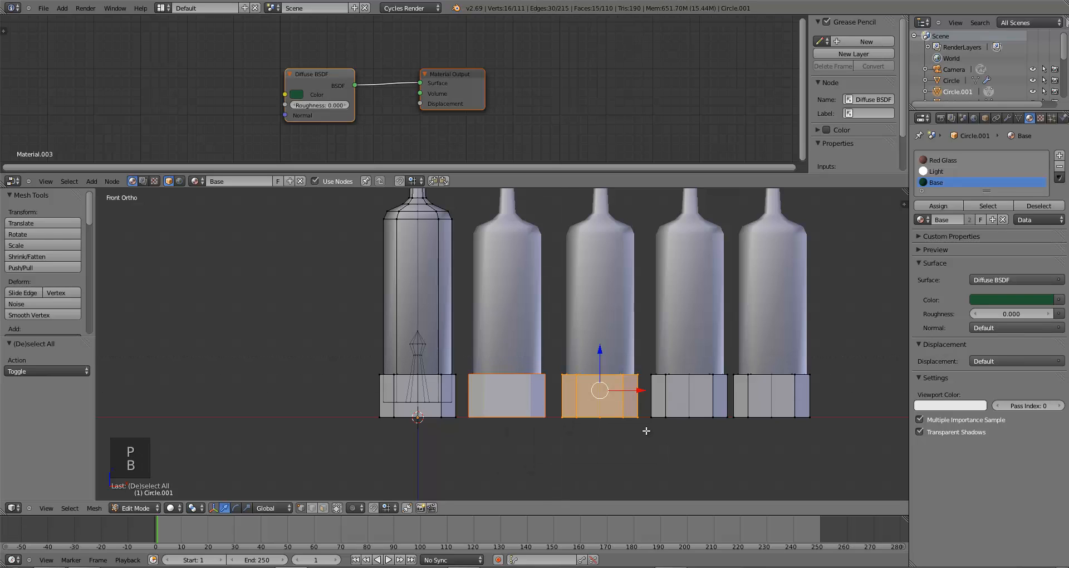
key("p")
left_click(645, 431)
Separate the base copies under the fourth and fifth bottles into their own objects and return to Object Mode
key("b")
left_click_drag(640, 358, 729, 428)
key("p")
left_click(728, 429)
key("b")
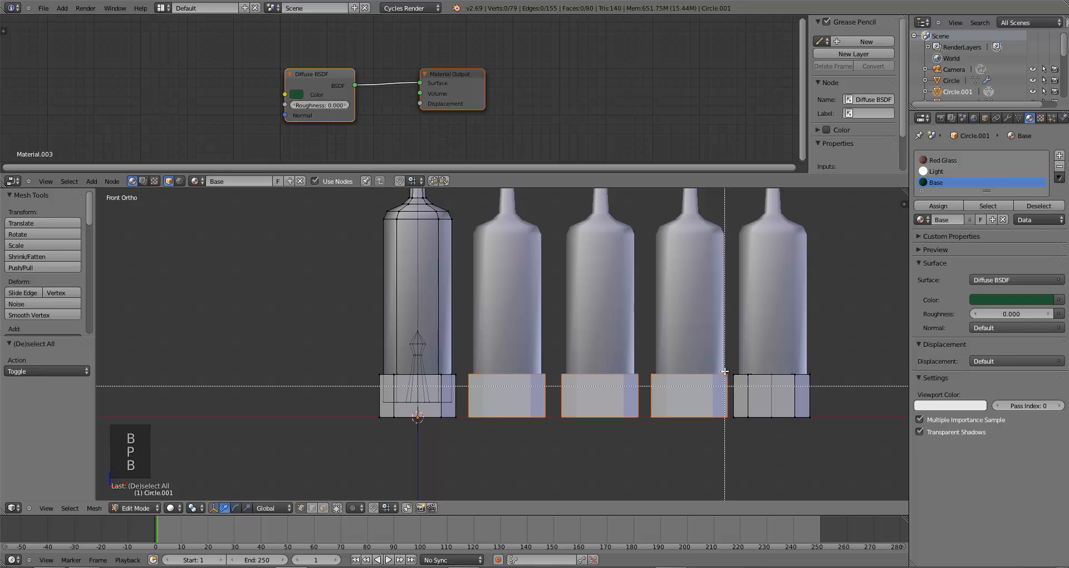
left_click_drag(720, 352, 837, 430)
key("p")
left_click(837, 430)
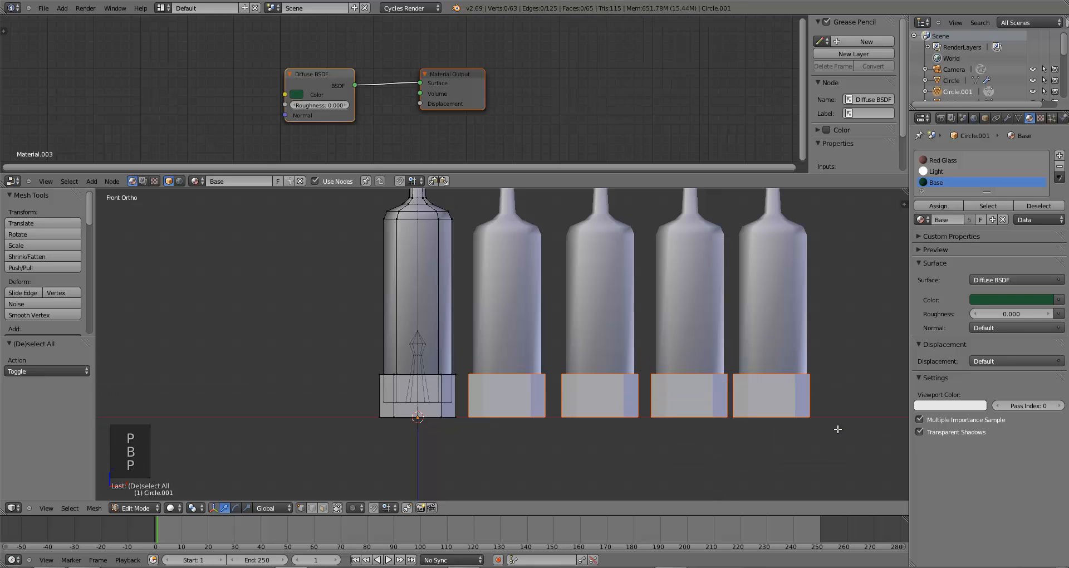
key("a")
key("a")
key("Tab")
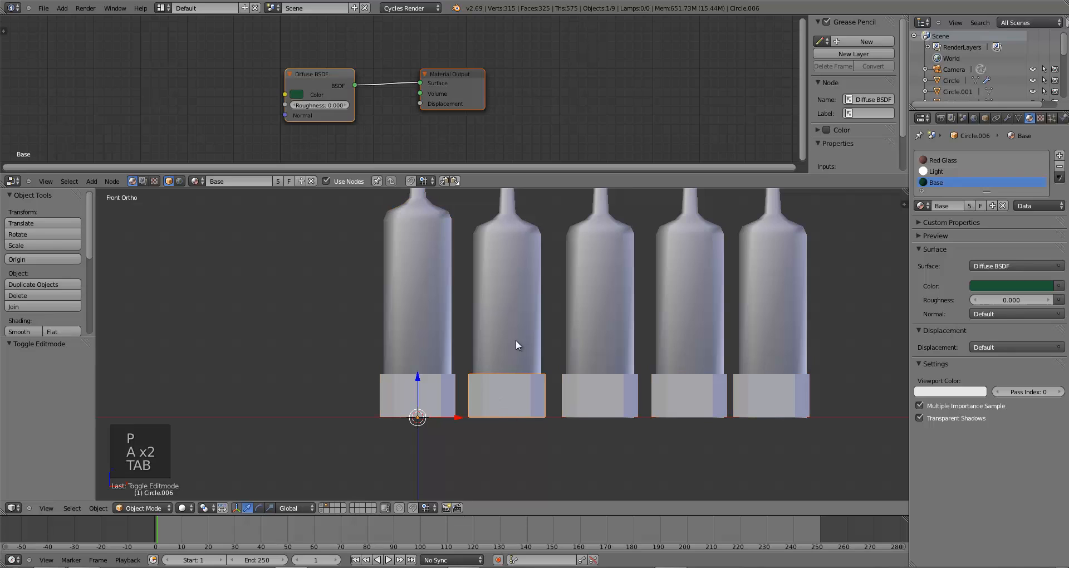
Join each separated base into the blue, green, yellow or purple bottle standing above it
right_click(516, 337)
key("ctrl+j")
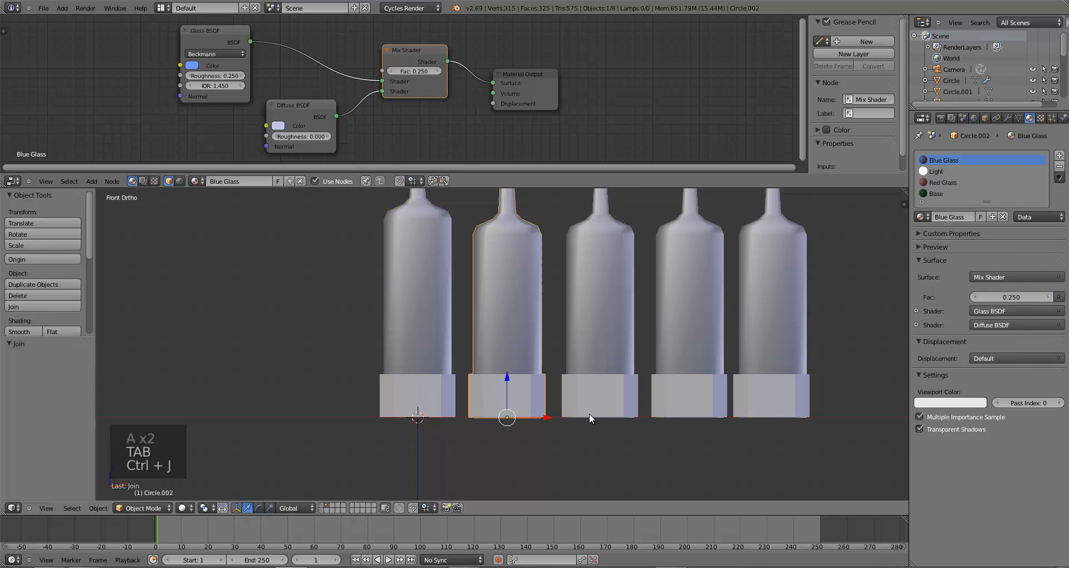
right_click(589, 413)
right_click(605, 345, "shift")
key("ctrl+j")
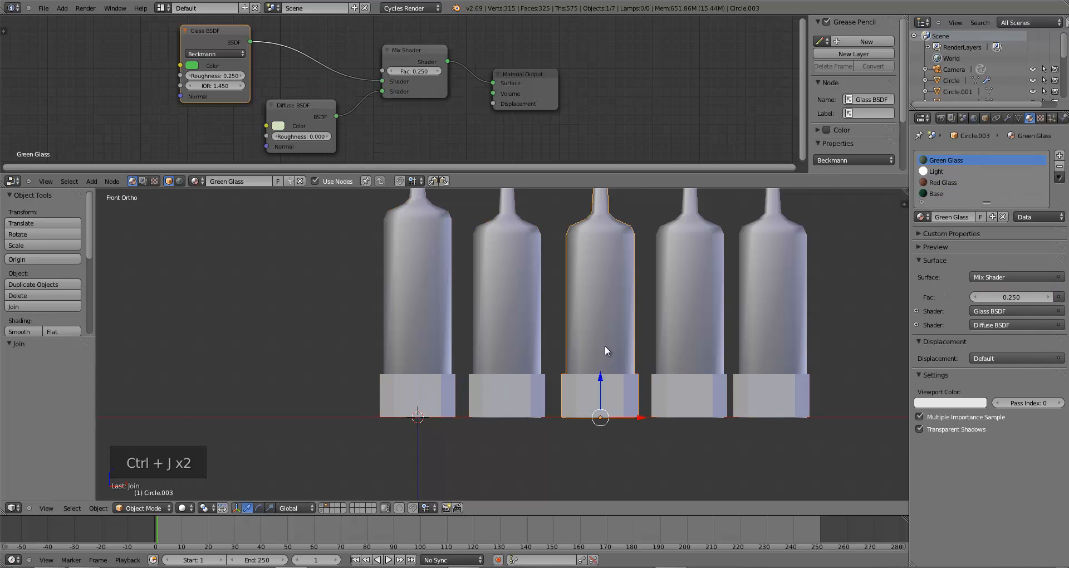
right_click(681, 396)
right_click(692, 343, "shift")
key("ctrl+j")
right_click(758, 382)
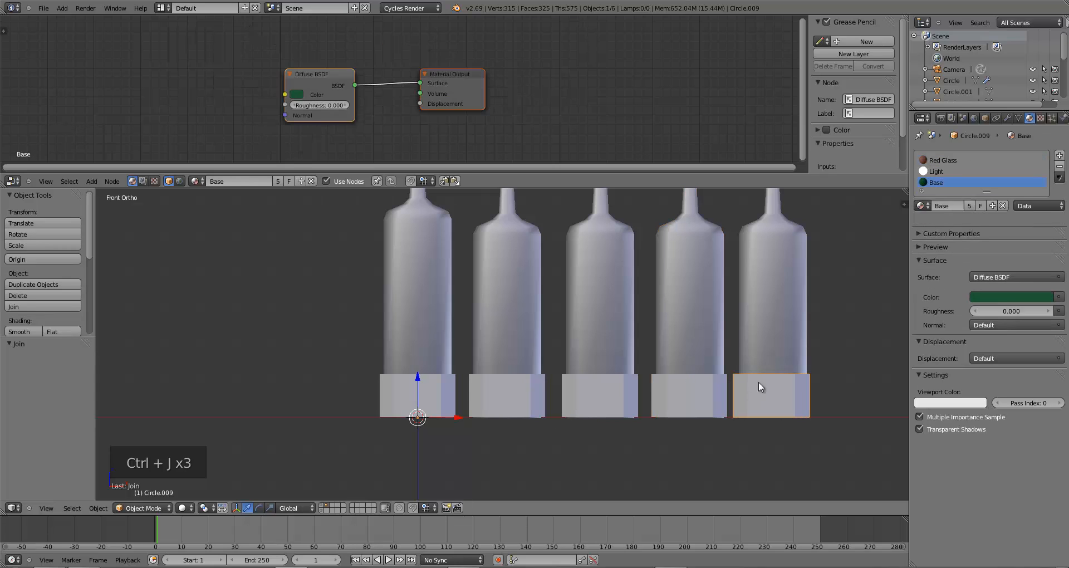
right_click(767, 352, "shift")
key("ctrl+j")
Deselect everything and save the file
key("a")
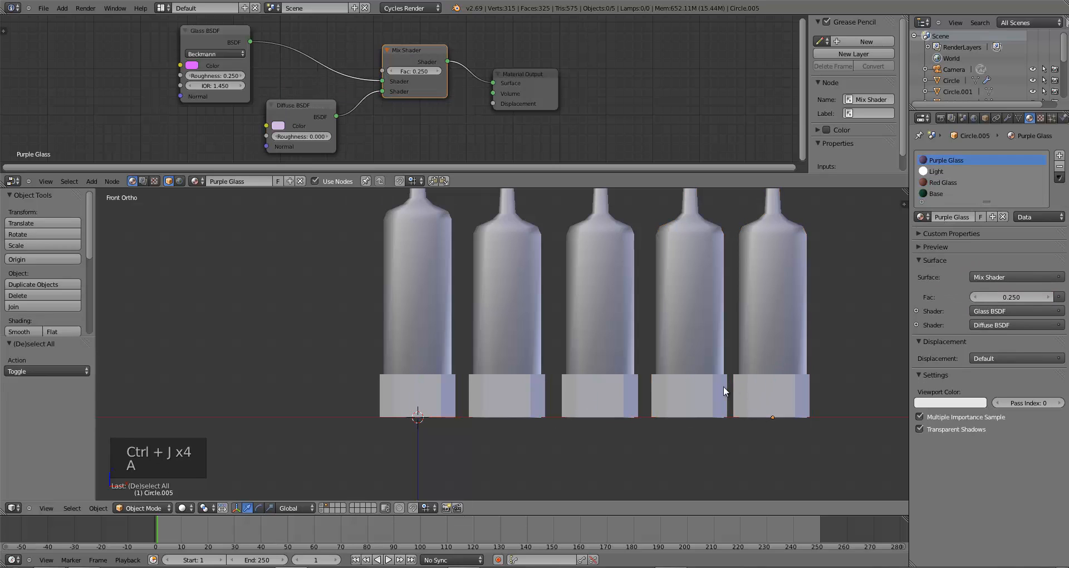
key("ctrl+s")
key("ctrl+s")
Preview the whole row of bottles with their bases in Rendered shading from an angled view
scroll(642, 352, "down", 4)
middle_click_drag(642, 351, 574, 390)
left_click(184, 507)
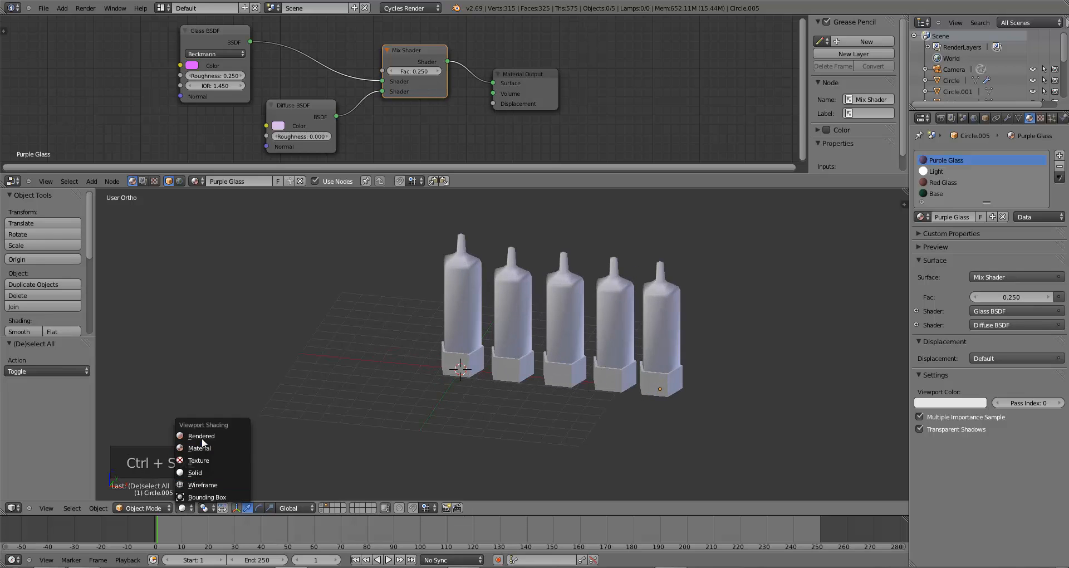
left_click(202, 433)
scroll(505, 422, "down", 5)
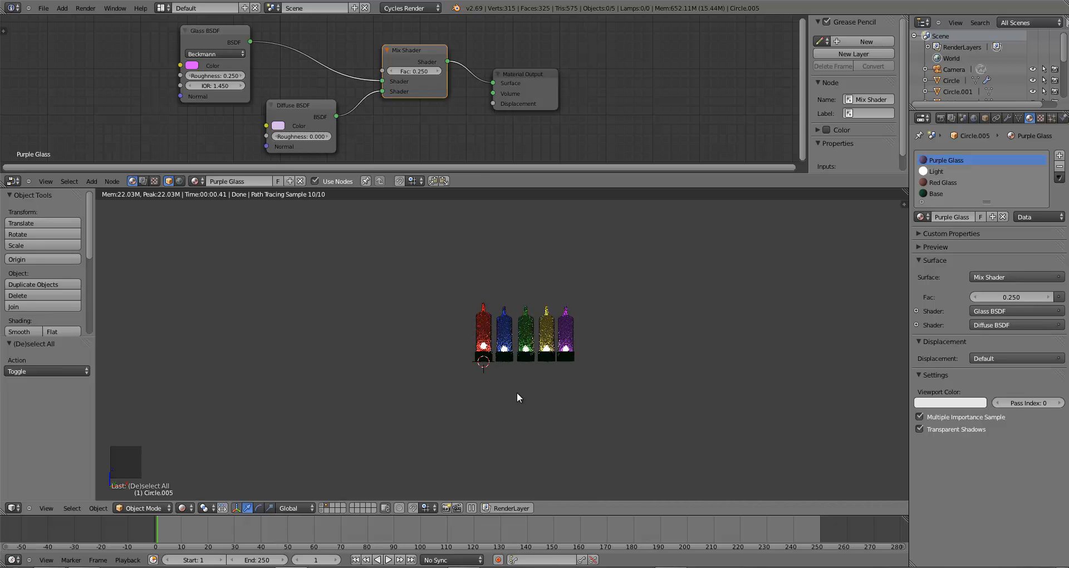
Set the viewport to front view with wireframe shading and stay in Object Mode
key("KP_1")
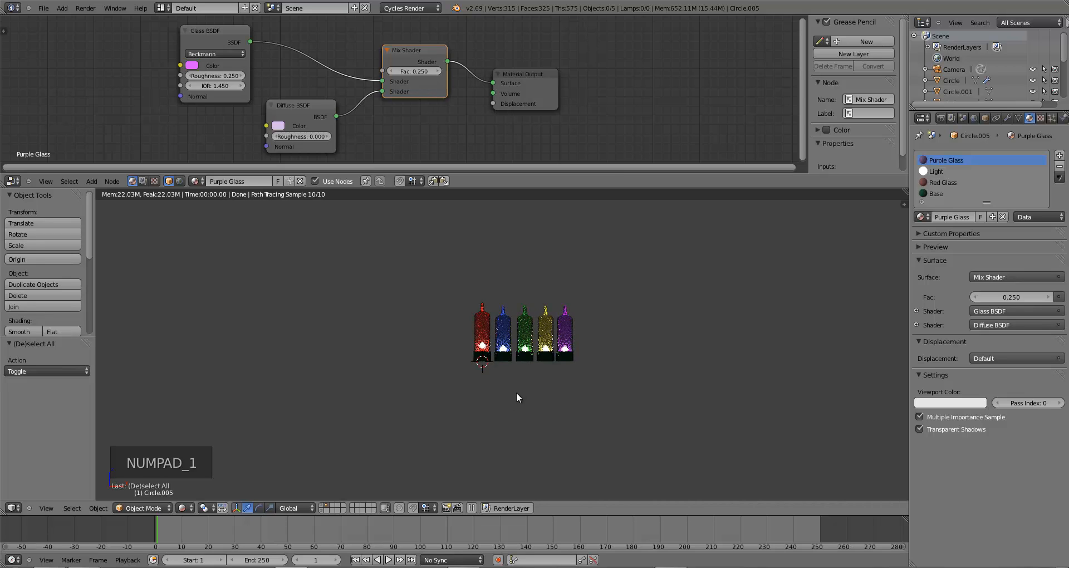
scroll(516, 392, "up", 4)
key("Tab")
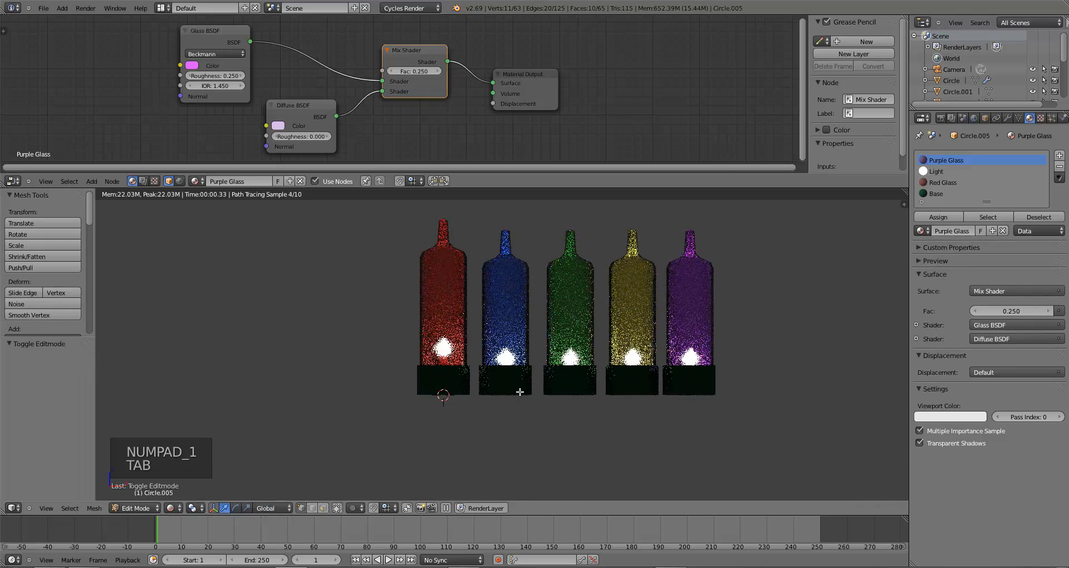
key("z")
scroll(519, 391, "up", 1)
key("Tab")
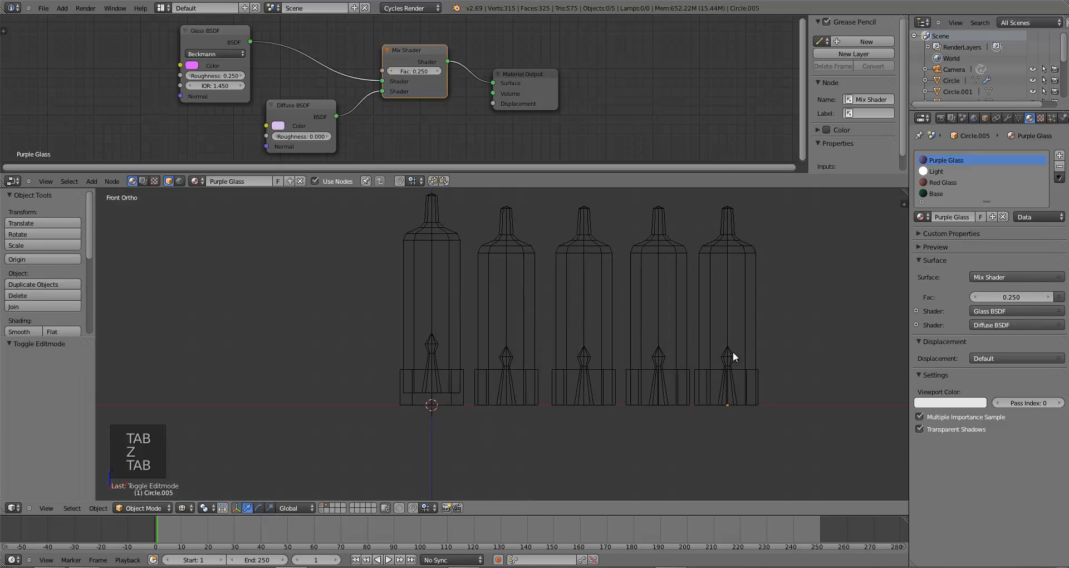
key("Tab")
key("a")
key("a")
key("a")
key("a")
key("a")
key("a")
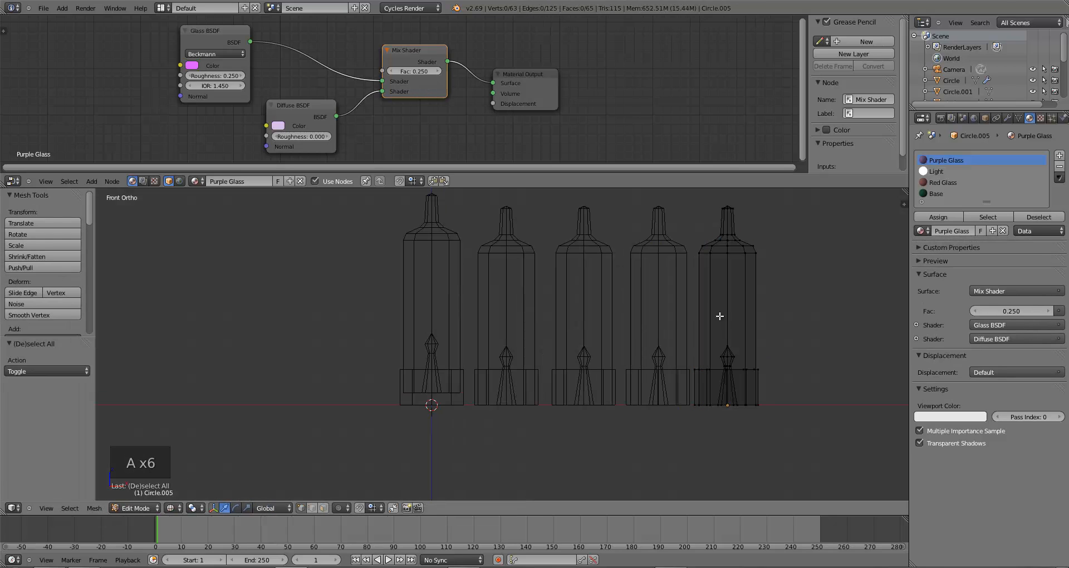
right_click(699, 254, "ctrl")
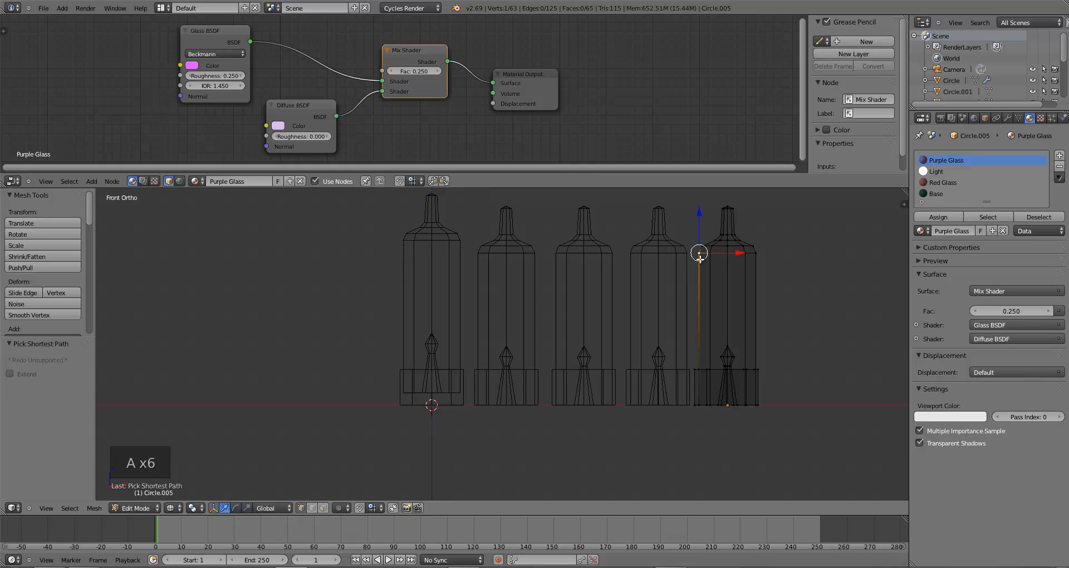
key("ctrl+l")
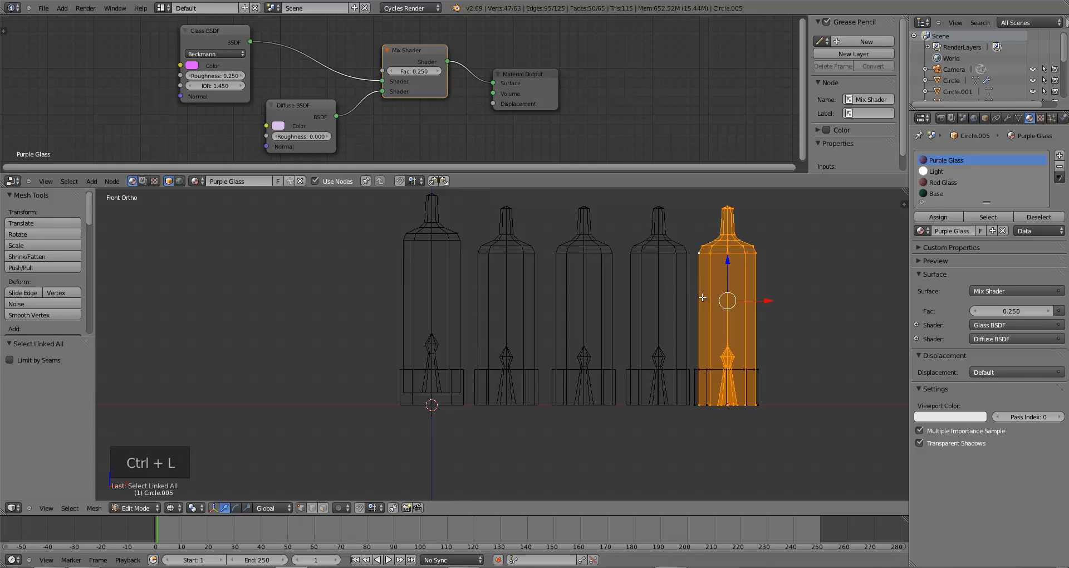
key("a")
key("Tab")
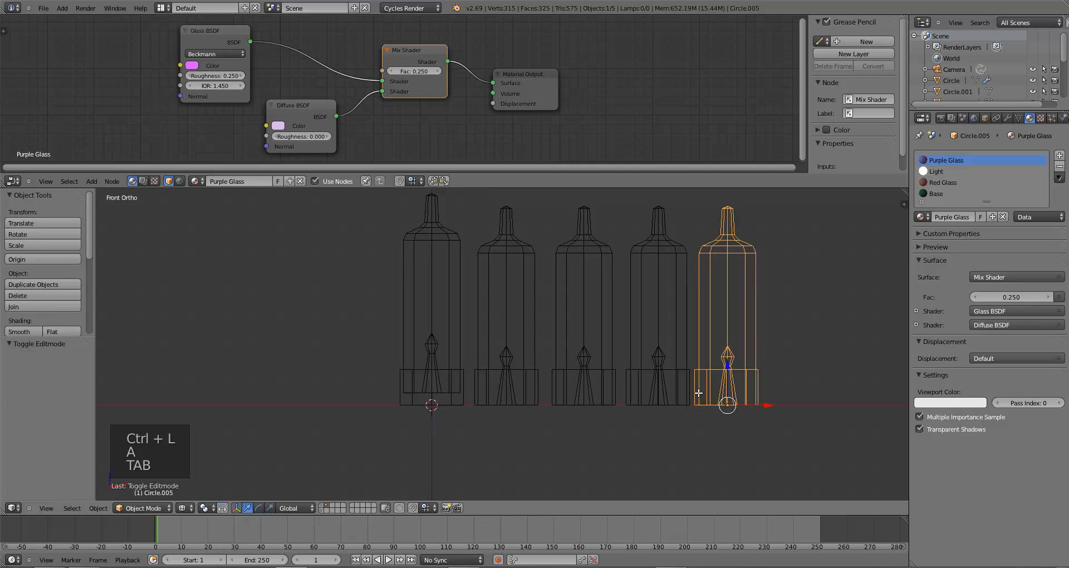
key("Tab")
key("b")
key("b")
key("b")
left_click_drag(692, 361, 771, 406)
key("g")
key("z")
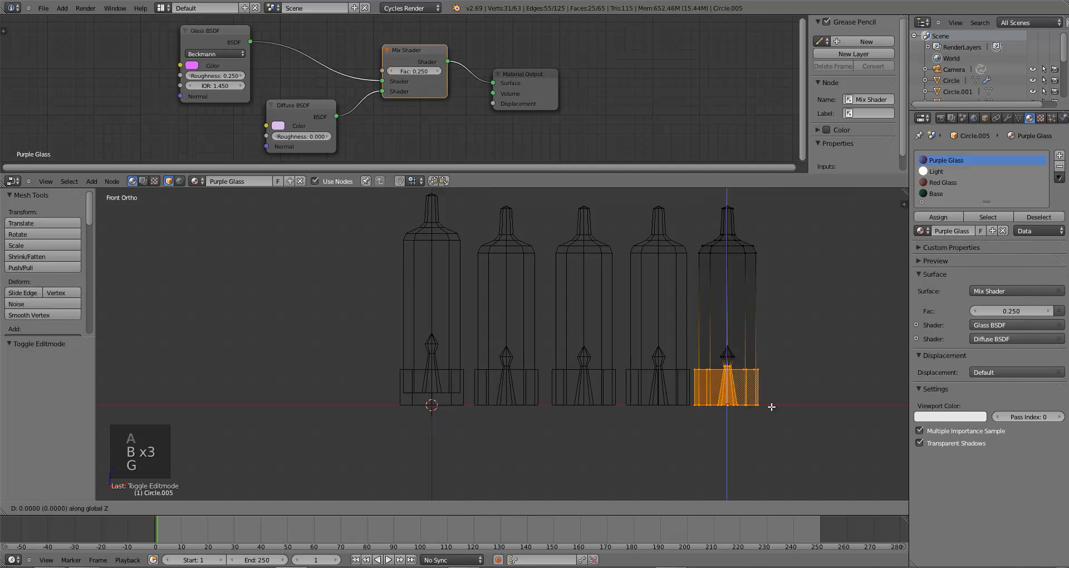
right_click(769, 418)
Select only the purple bottle's linked base mesh, lower it 1.0 along Z, and raise it back about 0.56
key("a")
right_click(700, 405)
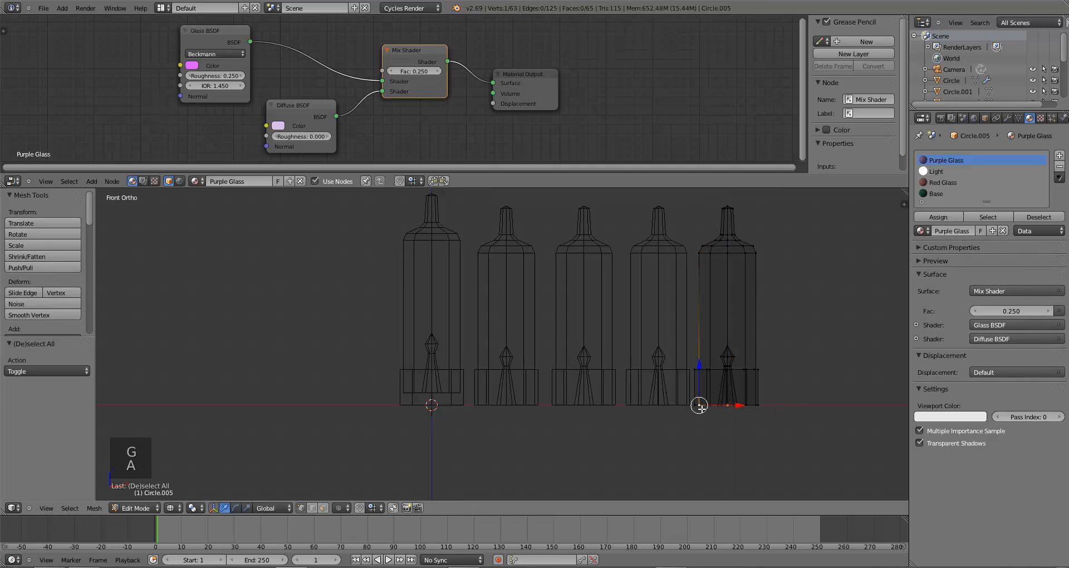
key("ctrl+k")
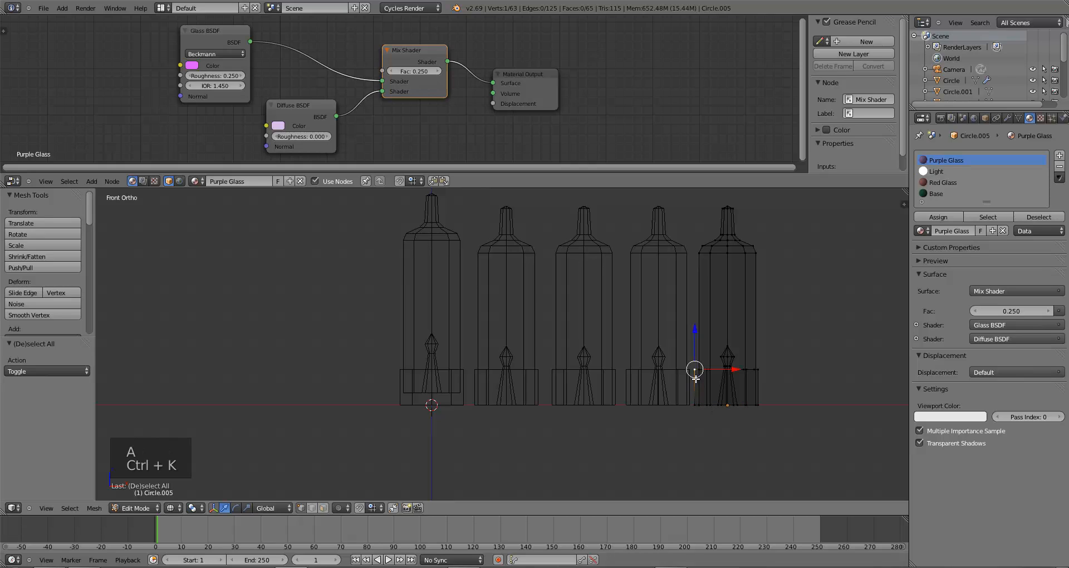
key("ctrl+l")
key("g")
key("z")
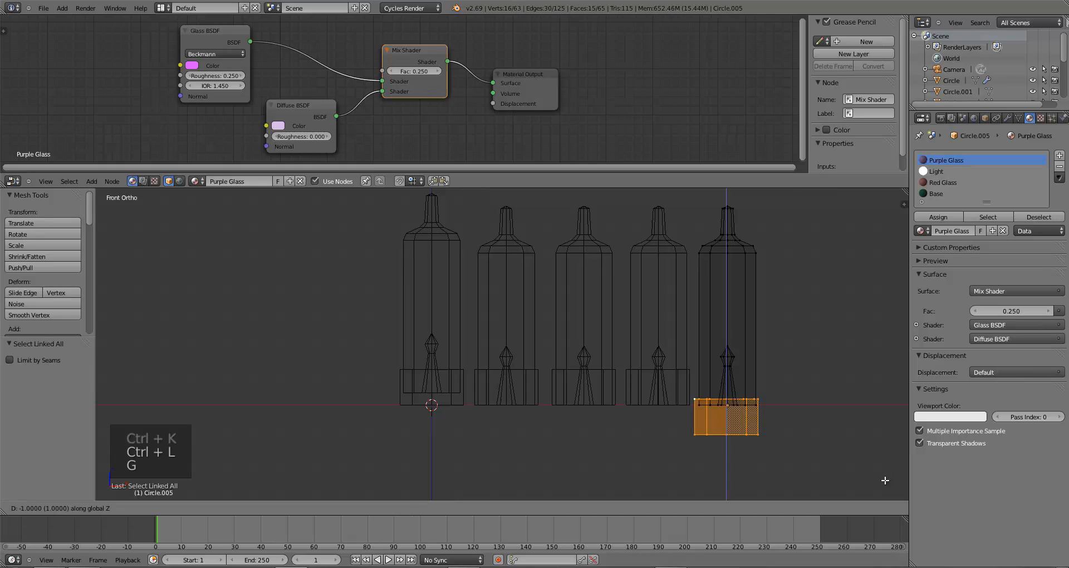
key("Return")
key("g")
key("z")
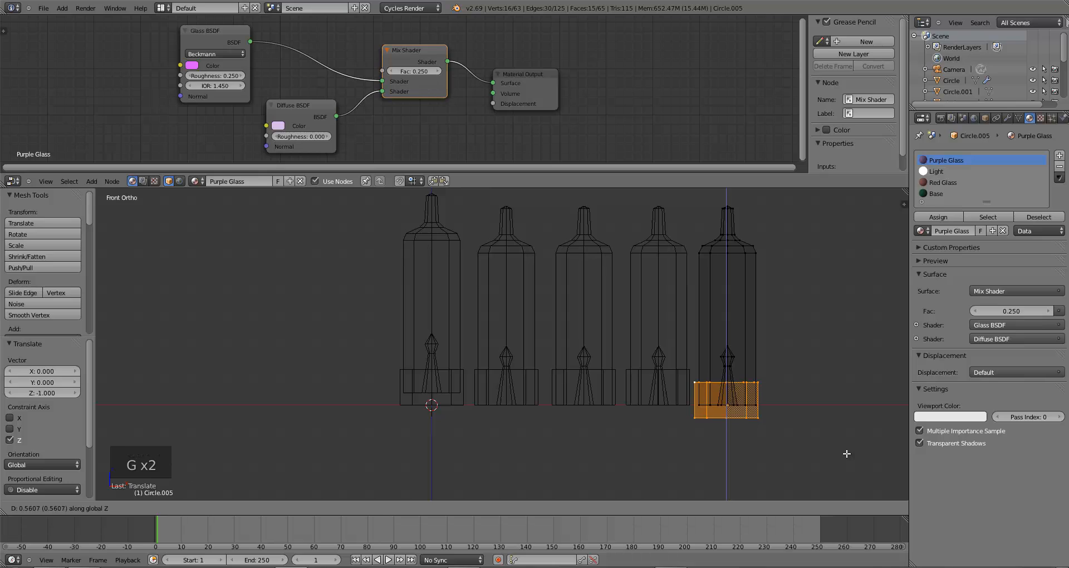
left_click(846, 454)
Return to Object Mode and raise the whole purple bottle about 0.393 along Z so its base sits on the ground line
key("a")
key("Tab")
key("g")
right_click(837, 454)
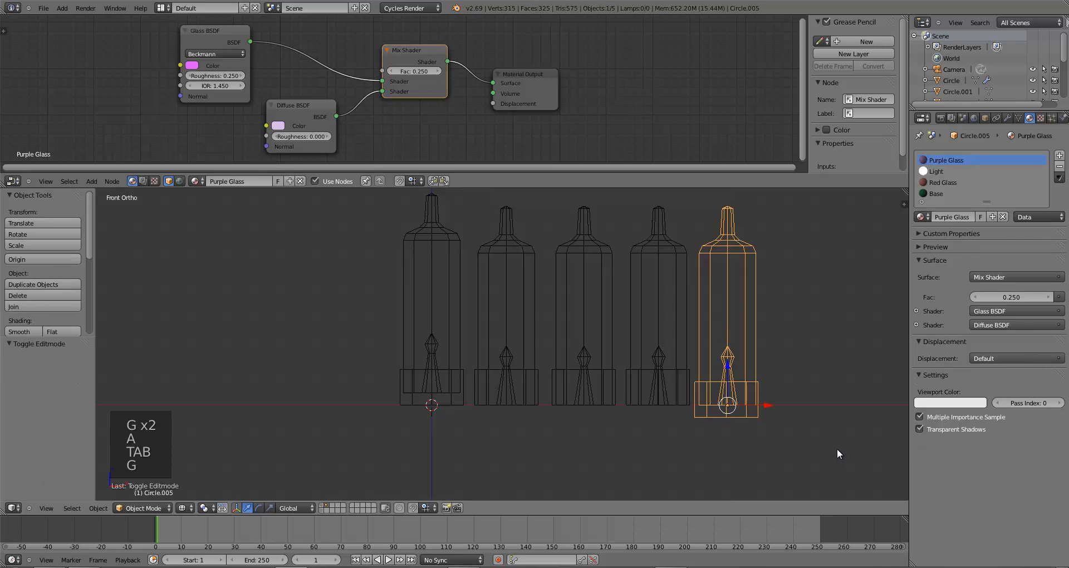
key("g")
key("z")
left_click(840, 437)
key("g")
key("z")
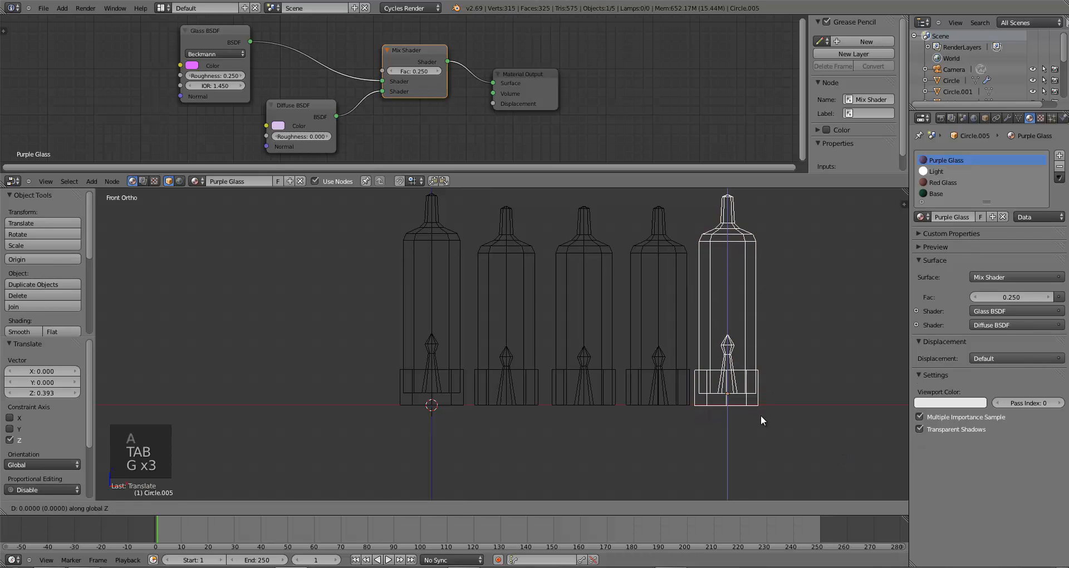
right_click(760, 409)
Select only the yellow bottle's linked base mesh, lower it slightly along Z, and return to Object Mode
right_click(627, 378)
key("Tab")
right_click(627, 370)
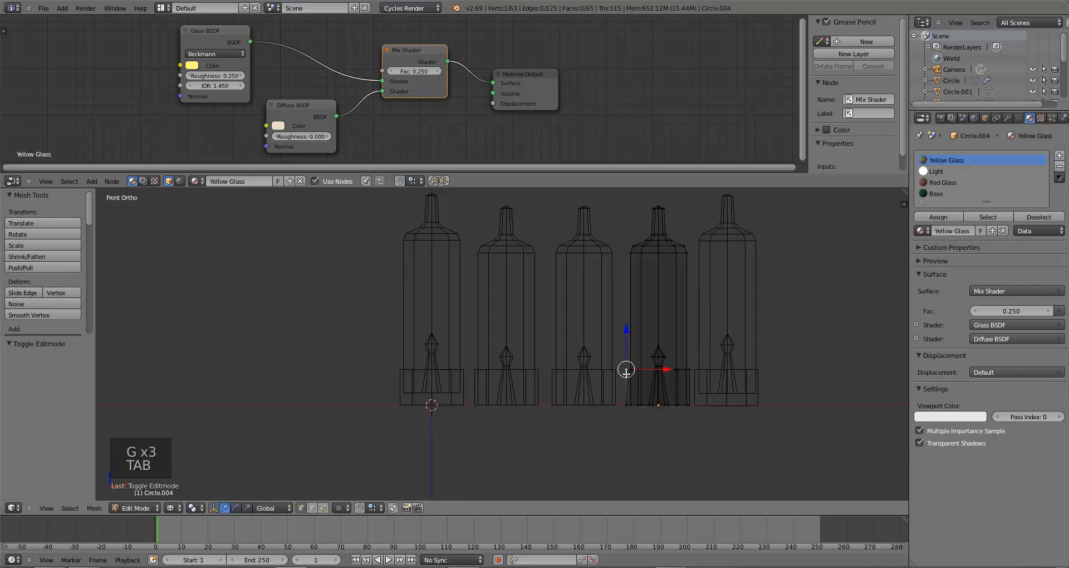
key("ctrl+l")
key("g")
key("z")
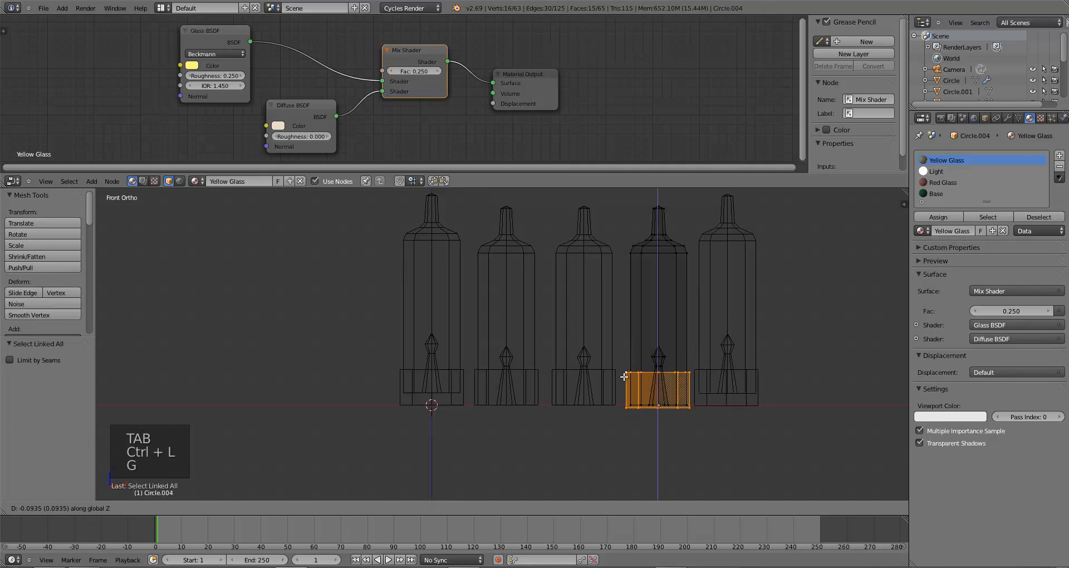
left_click(623, 383)
key("a")
key("Tab")
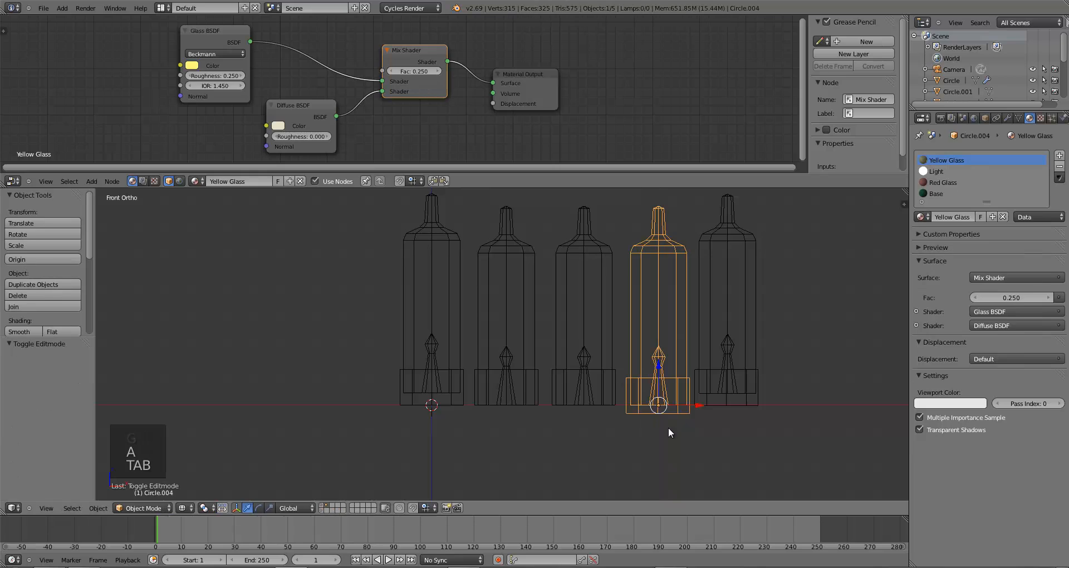
Raise the whole yellow bottle 0.28 along Z so its base sits on the ground line
key("g")
middle_click(667, 423)
left_click(666, 419)
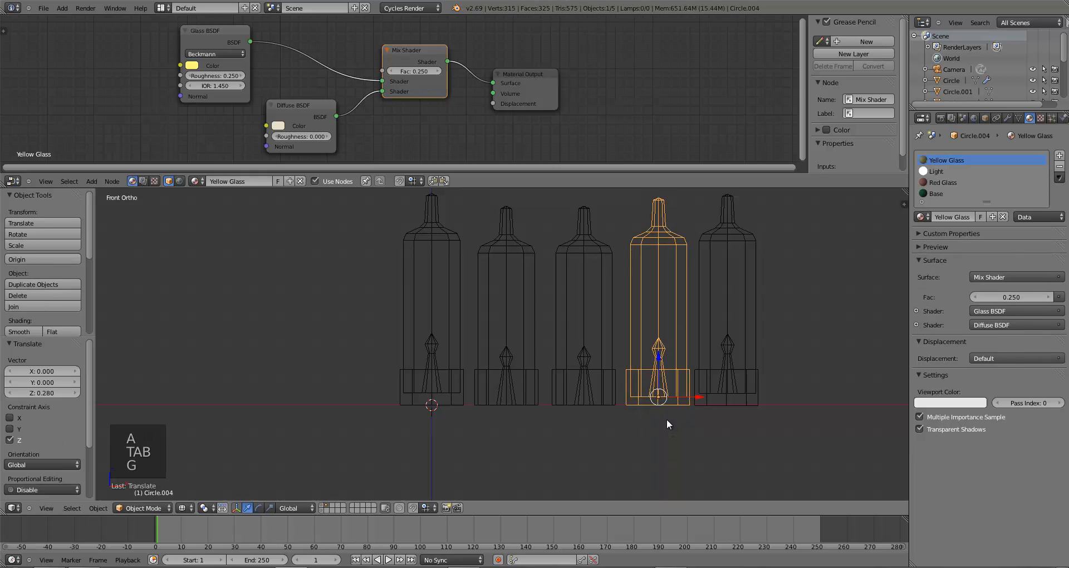
Select only the green bottle's linked base mesh, lower it slightly along Z, and return to Object Mode
right_click(600, 371)
key("Tab")
right_click(550, 369)
key("ctrl+l")
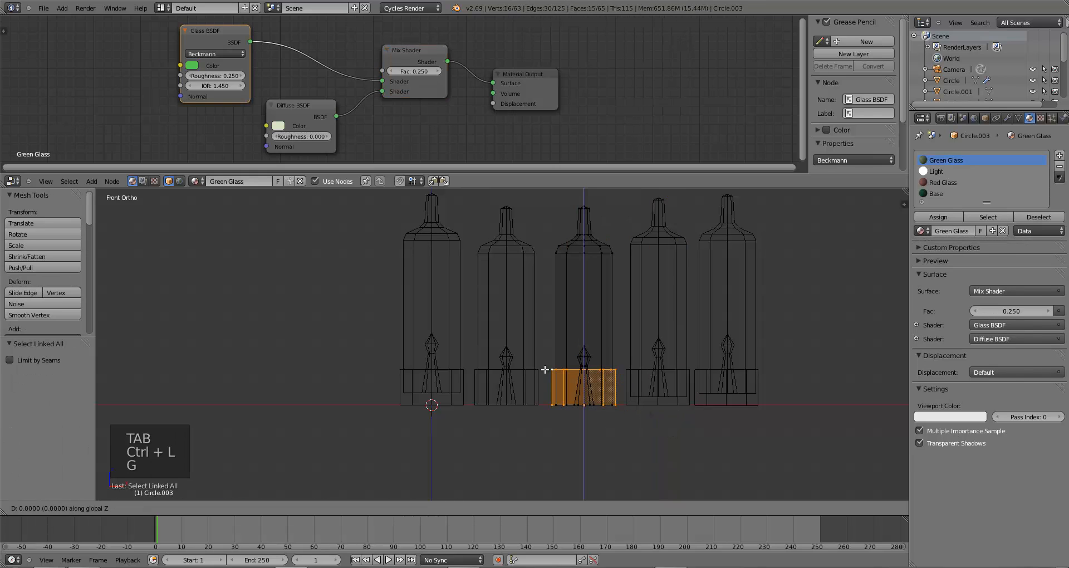
key("g")
middle_click(547, 377)
left_click(546, 380)
key("a")
key("Tab")
Raise the whole green bottle along Z until its base sits on the ground line
key("g")
middle_click(621, 418)
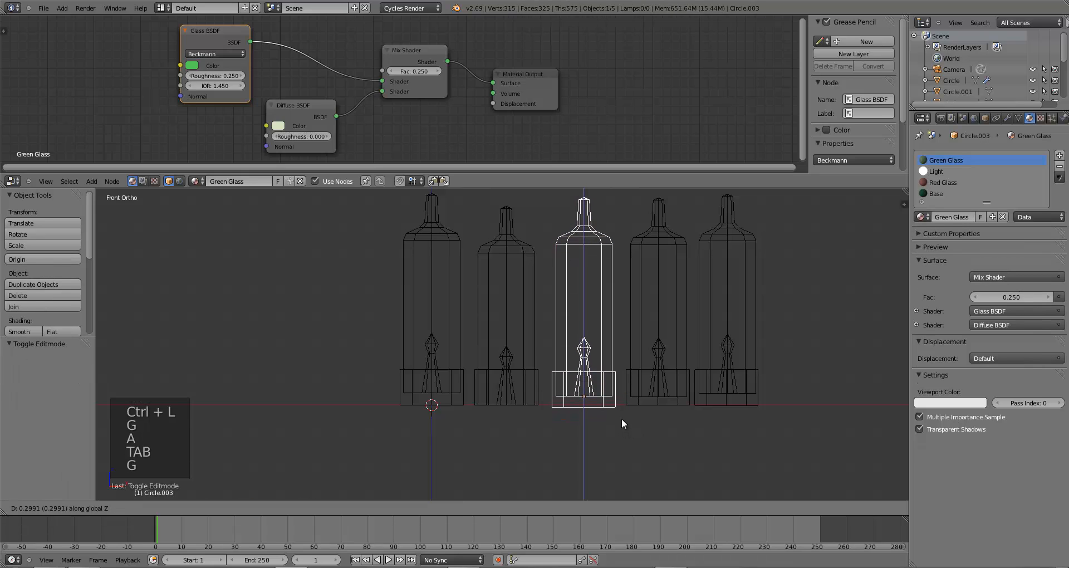
left_click(622, 416)
Select only the blue bottle's linked base mesh, lower it along Z below the ground line, and return to Object Mode
right_click(498, 356)
key("Tab")
right_click(477, 370)
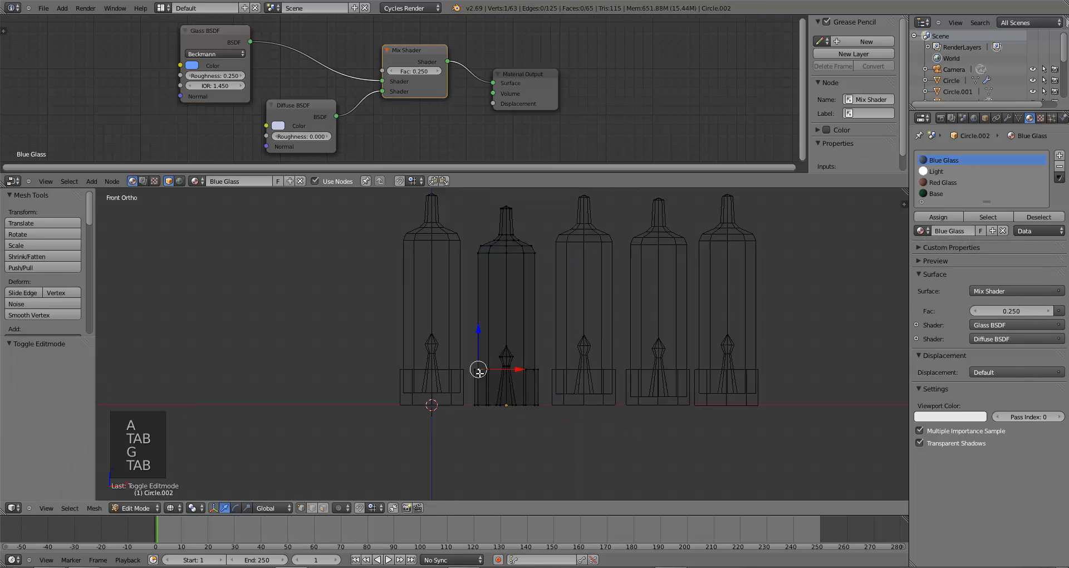
key("ctrl+l")
key("g")
middle_click(505, 384)
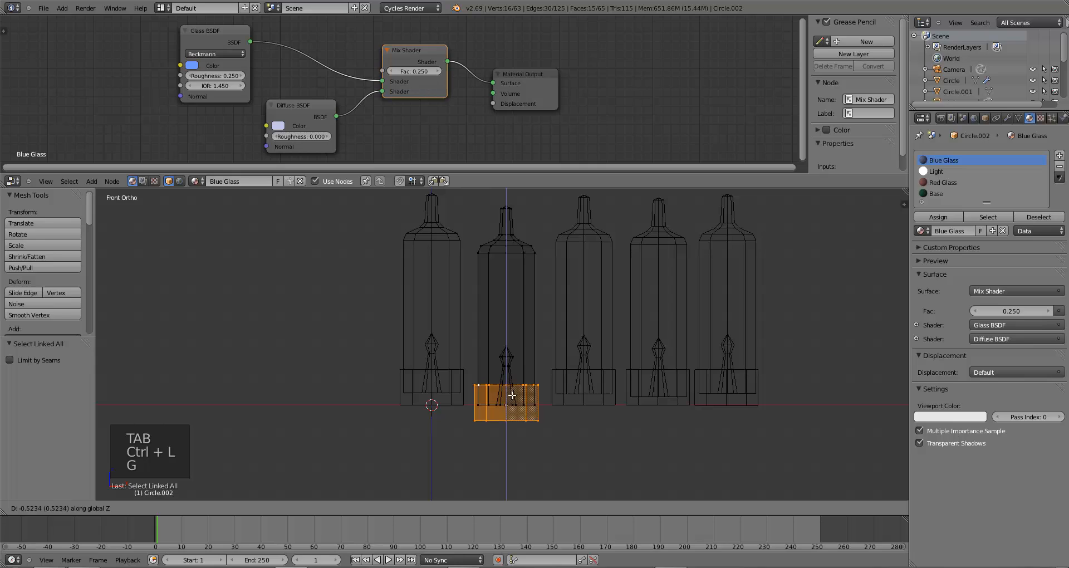
left_click(512, 394)
key("a")
key("Tab")
Raise the whole blue bottle along Z until its base sits on the ground line, deselect it, and save the file
key("g")
middle_click(594, 457)
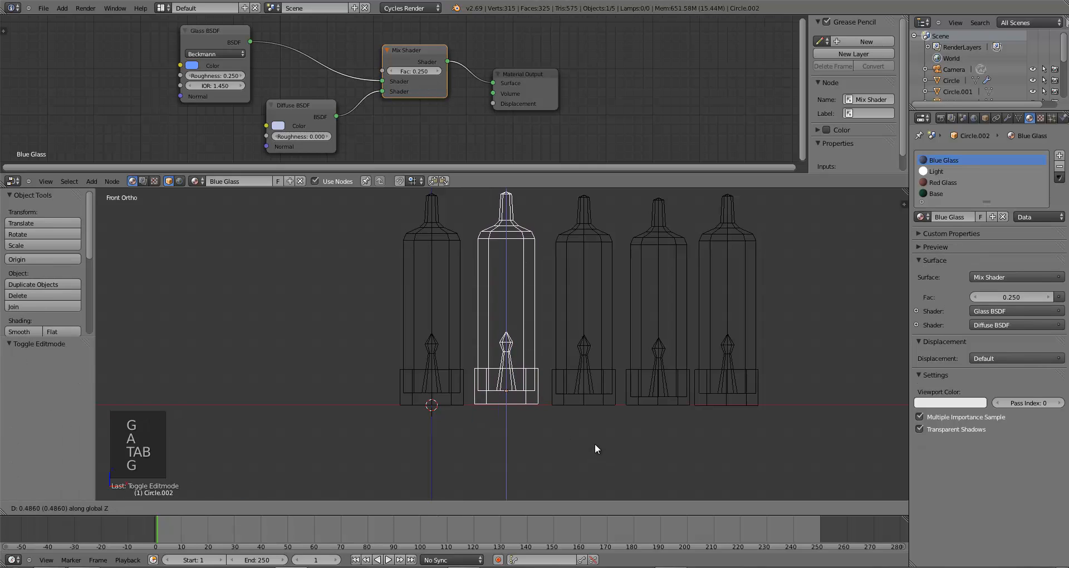
left_click(595, 443)
key("a")
key("ctrl+s")
Enter Edit Mode on the blue bottle and select only the bottom vertices of its base
right_click(519, 407)
key("Tab")
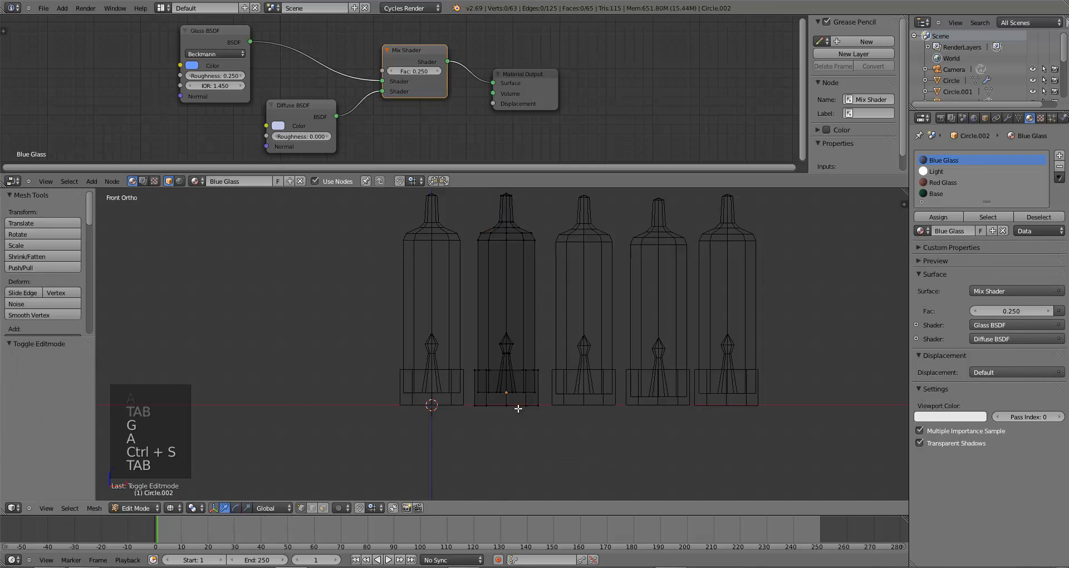
key("b")
key("b")
key("Tab")
key("Tab")
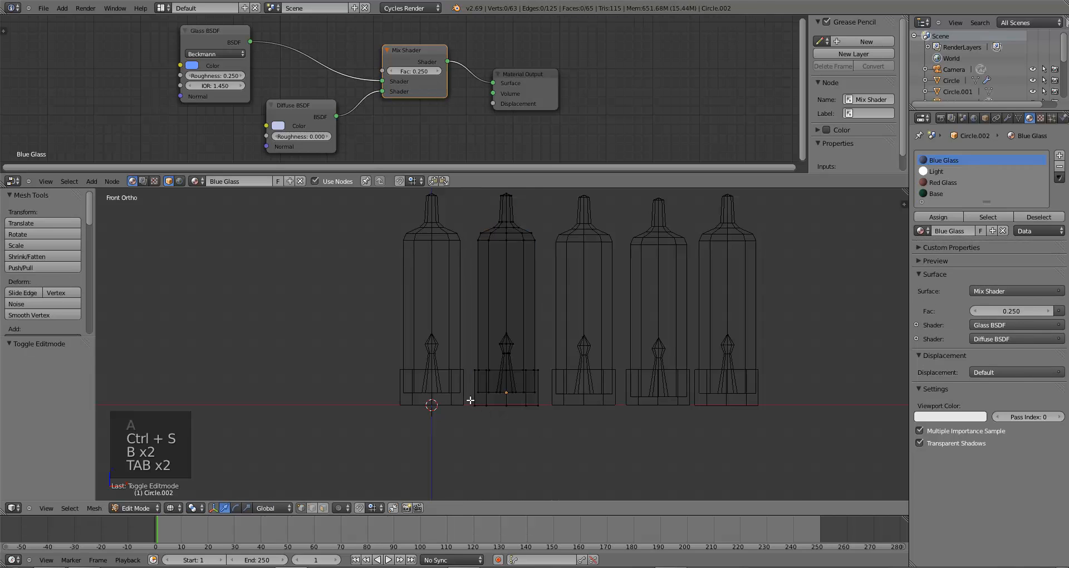
left_click_drag(470, 400, 569, 435)
Try snapping the blue bottle's selected bottom vertices to the 3D cursor, and undo the snap
key("shift+s")
left_click(568, 434)
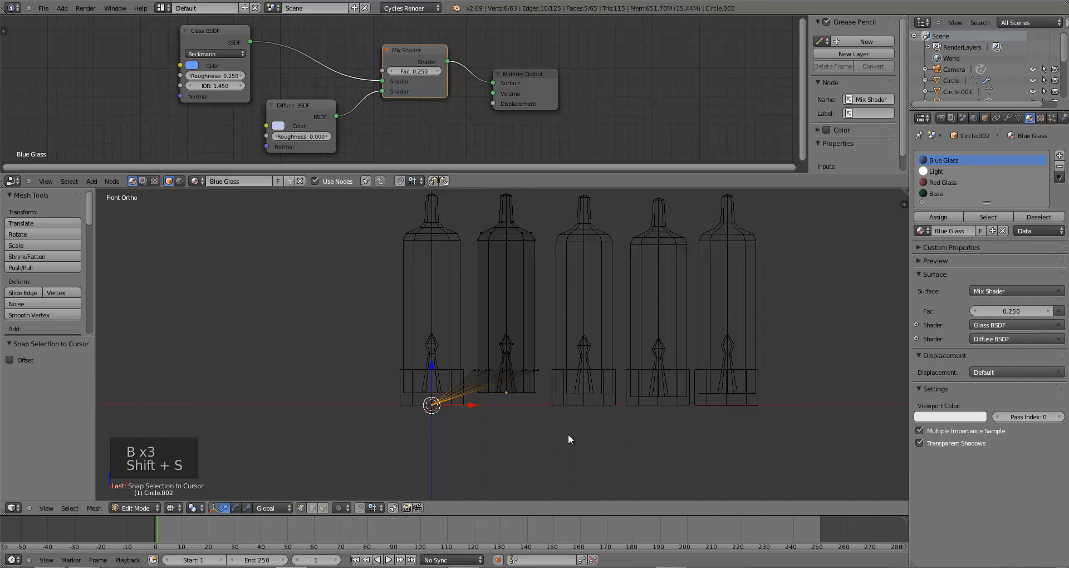
key("Tab")
key("Tab")
key("ctrl+z")
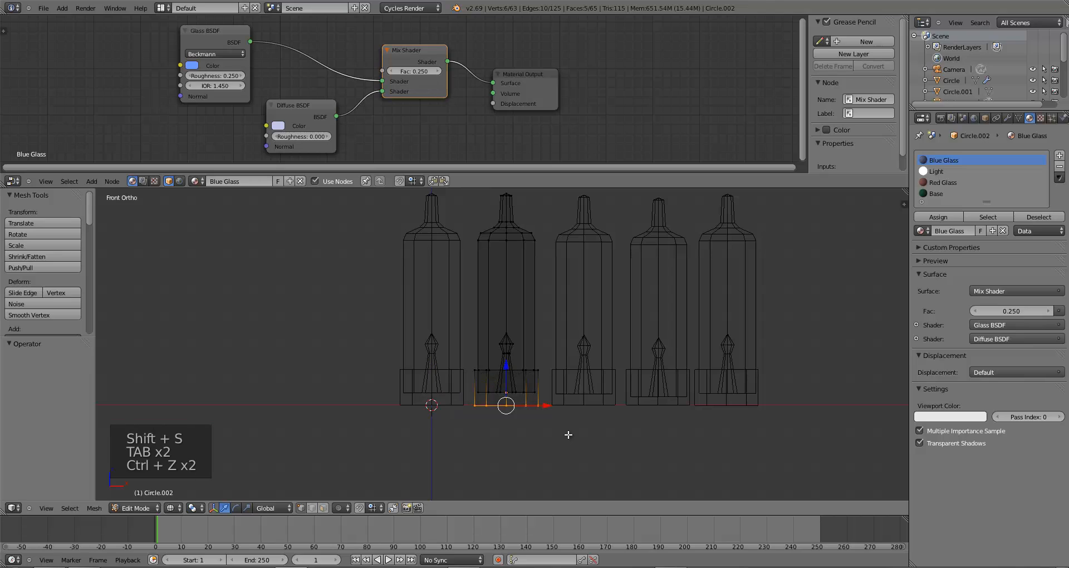
Snap the 3D cursor to the blue base's selected bottom vertices and set the bottle's origin to the 3D cursor
key("shift+s")
left_click(545, 460)
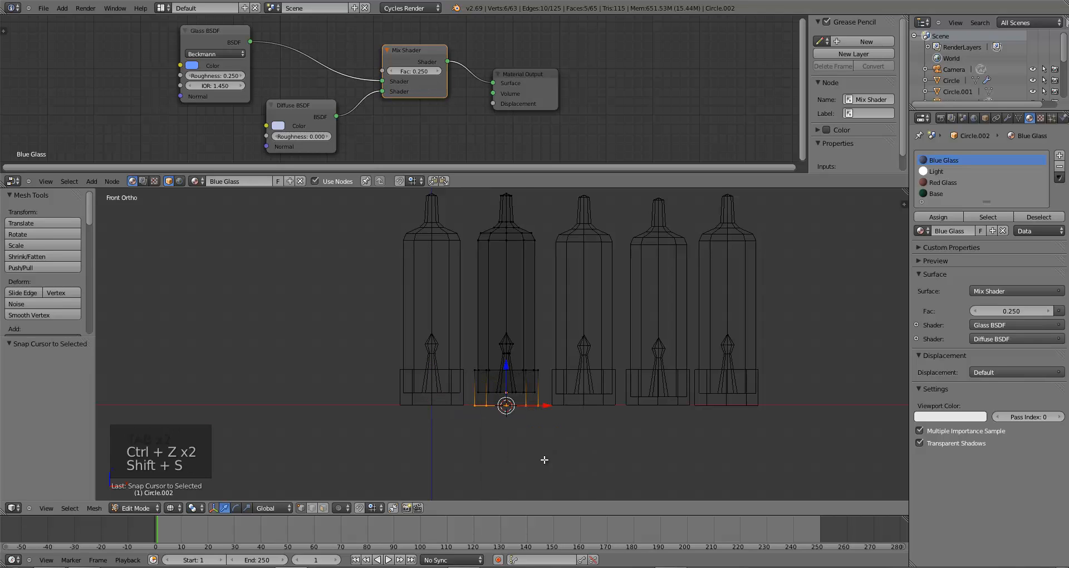
key("Tab")
key("ctrl+alt+shift+c")
left_click(529, 440)
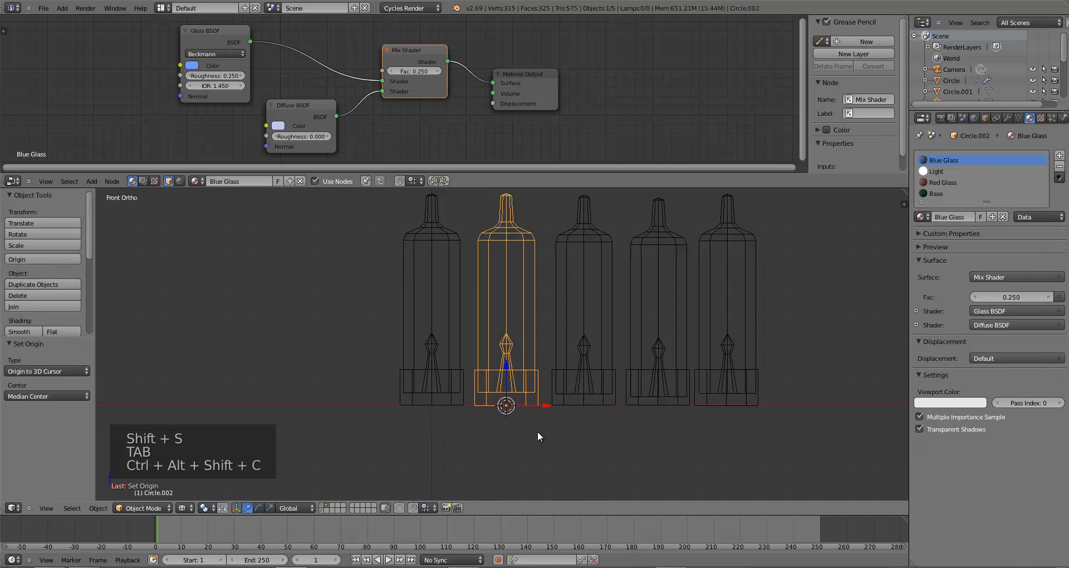
Set the green bottle's origin to the bottom centre of its base by snapping the 3D cursor to the base's bottom vertices
right_click(570, 404)
key("Tab")
key("b")
key("b")
left_click_drag(545, 401, 638, 436)
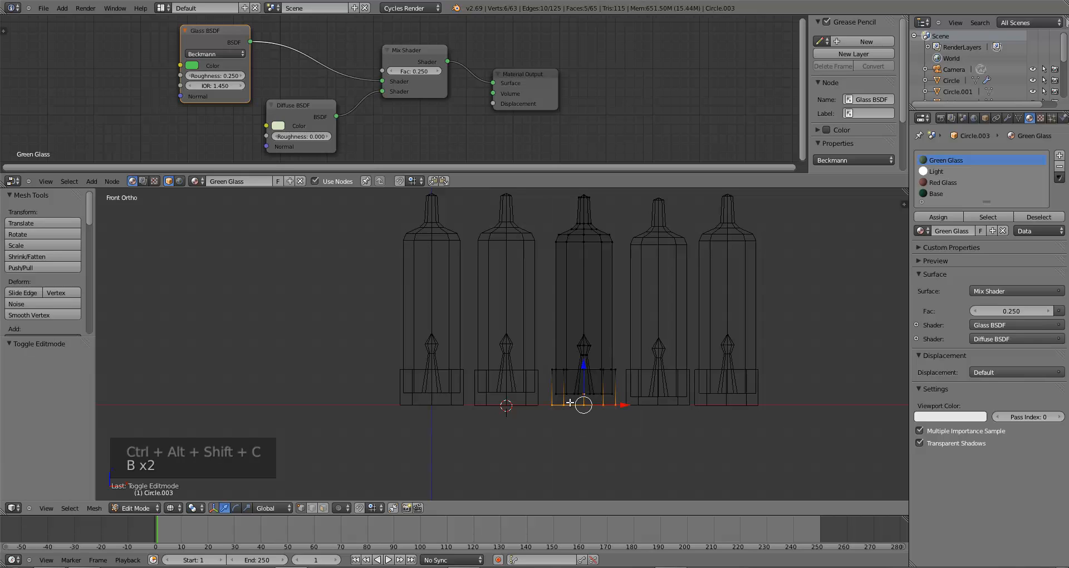
key("shift+s")
left_click(569, 402)
key("Tab")
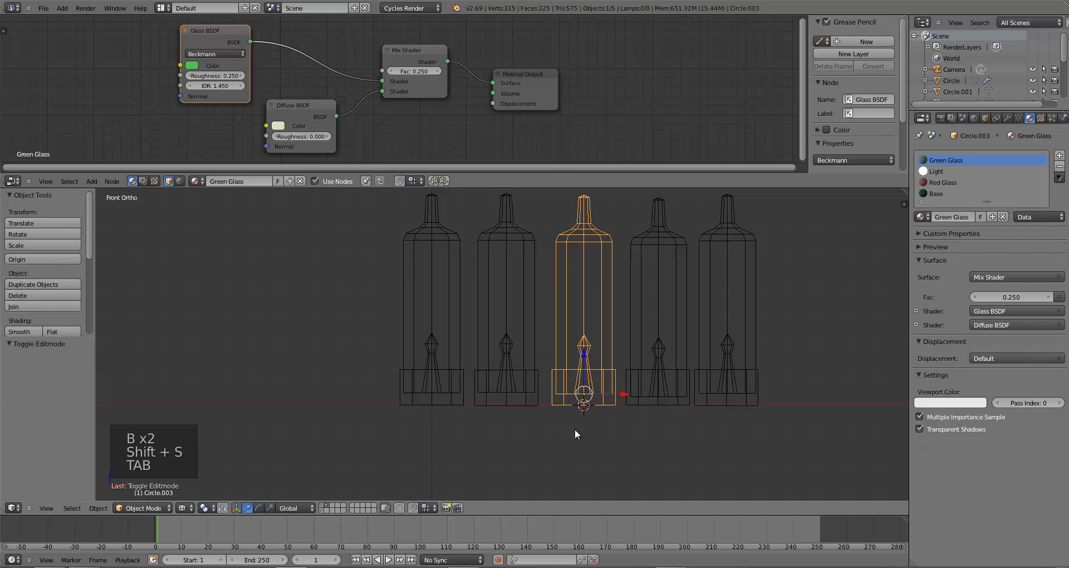
key("ctrl+alt+shift+c")
left_click(573, 429)
Enter Edit Mode on the yellow bottle and select only the bottom vertices of its base
right_click(631, 406)
key("Tab")
key("b")
key("b")
left_click_drag(618, 398, 732, 429)
key("shift+d")
right_click(732, 430)
key("ctrl+z")
Snap the 3D cursor to the yellow base's selected bottom vertices and set the bottle's origin to the 3D cursor
key("shift+s")
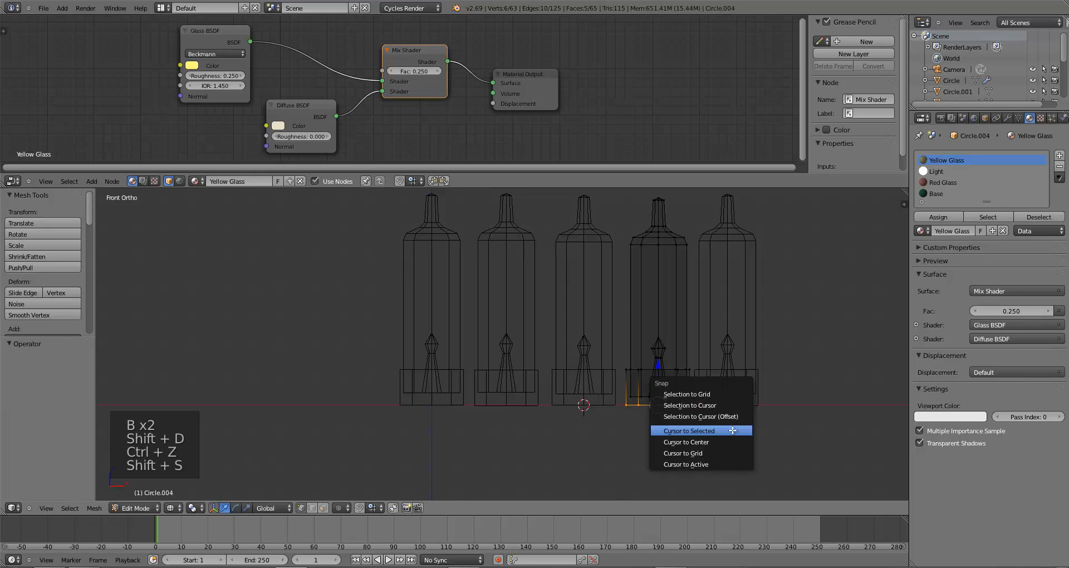
left_click(733, 430)
key("Tab")
key("ctrl+alt+shift+c")
left_click(732, 429)
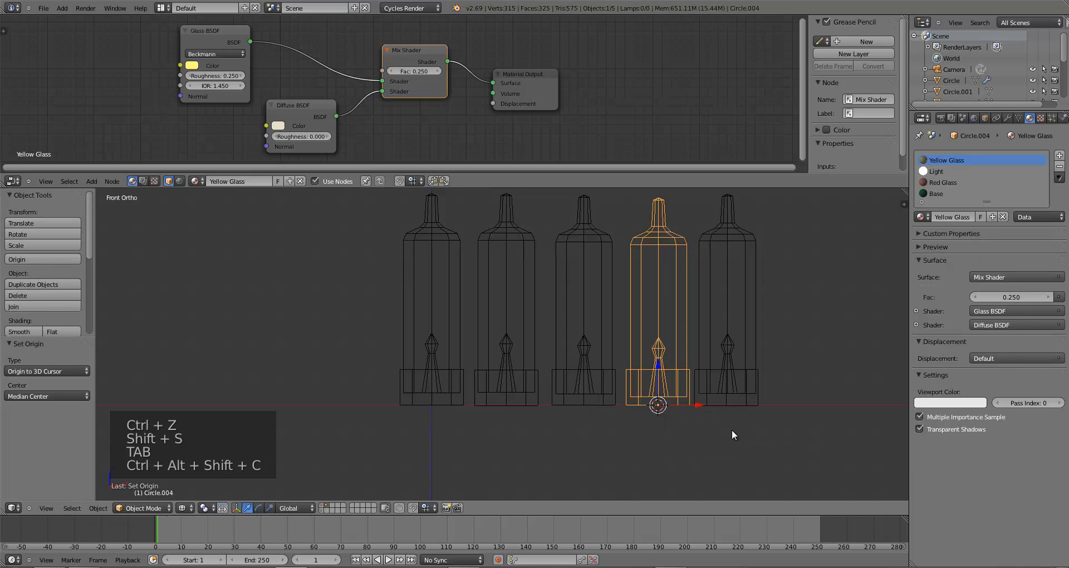
Select the bottom vertices of the purple bottle's base in Edit Mode and snap the 3D cursor to them
right_click(709, 405)
key("Tab")
key("b")
key("b")
left_click_drag(686, 396, 763, 419)
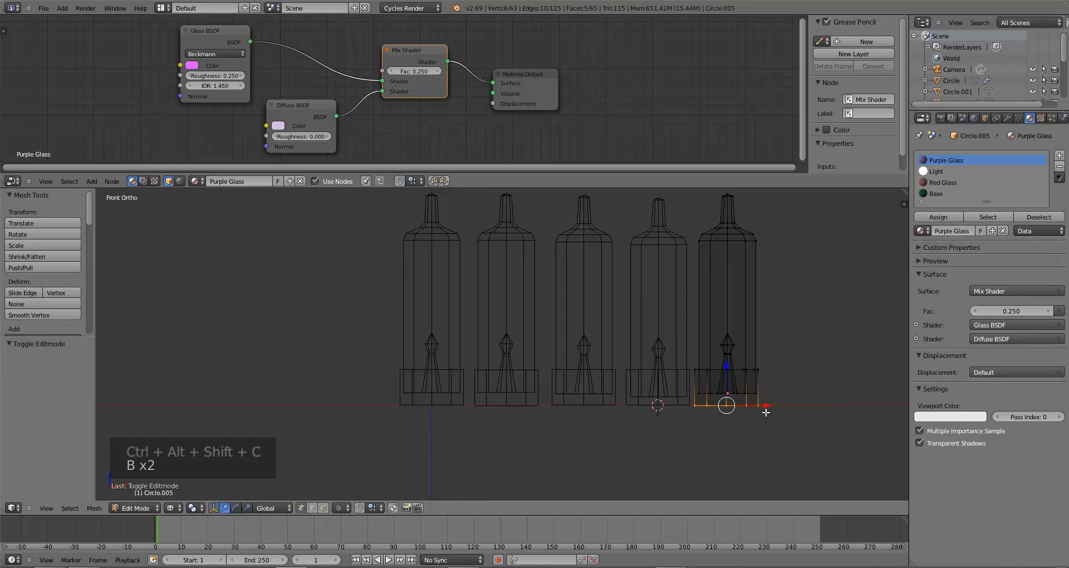
key("shift+s")
left_click(766, 412)
Set the purple bottle's origin to the 3D cursor in Object Mode, deselect everything, and save the file
key("Tab")
key("ctrl+alt+shift+c")
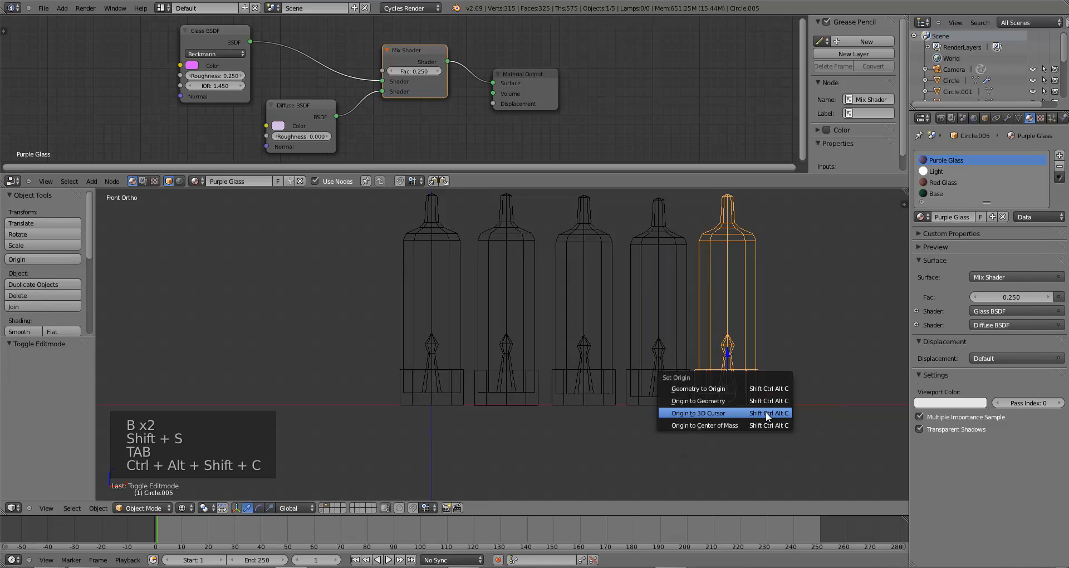
left_click(766, 412)
key("a")
key("ctrl+s")
Preview the whole row of bottles in Rendered shading from the front and check the alignment of their bases
scroll(768, 413, "down", 3)
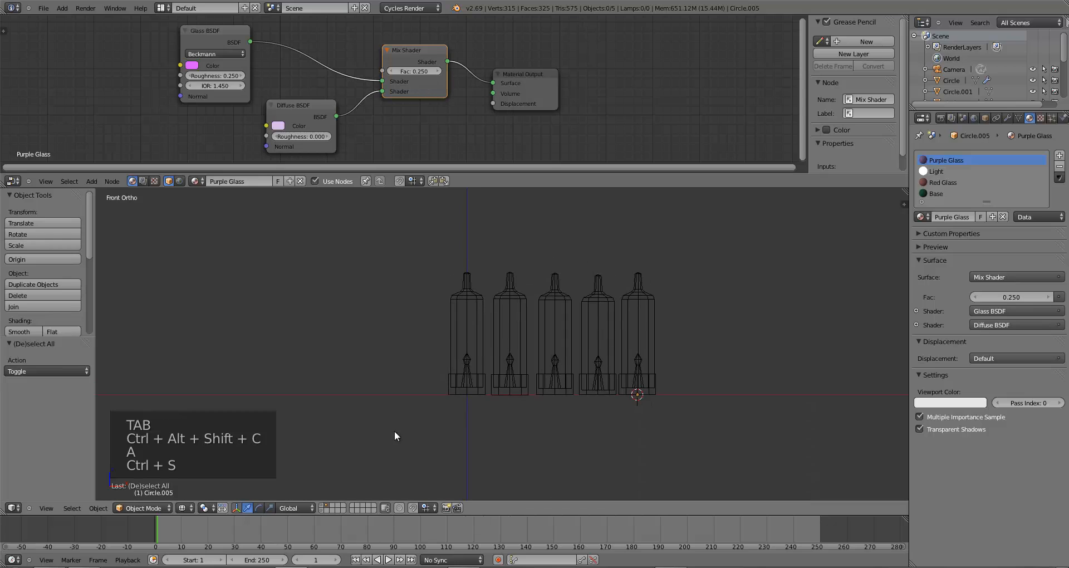
left_click(182, 507)
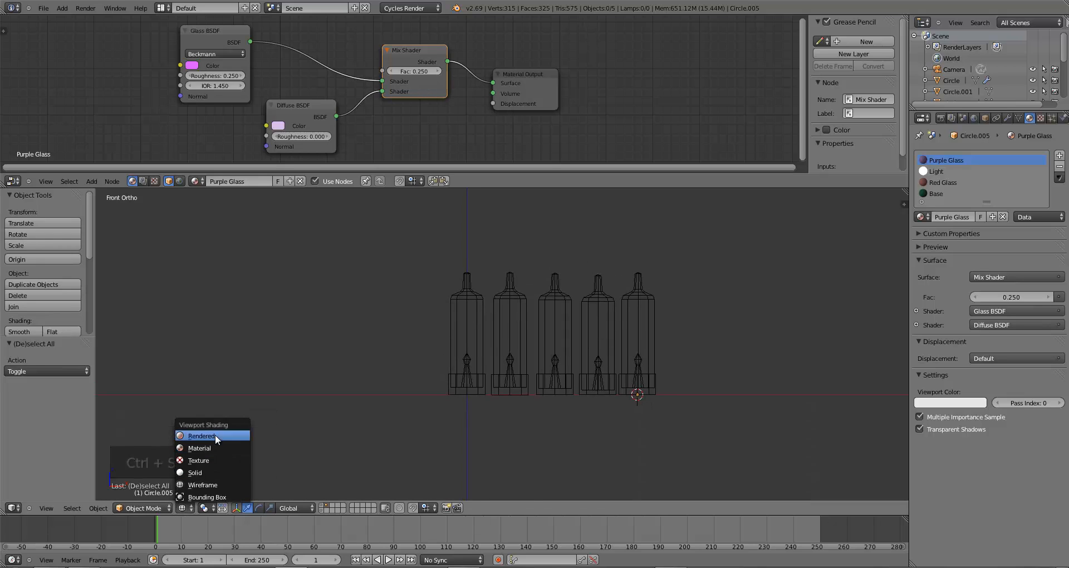
left_click(215, 434)
scroll(568, 393, "down", 3)
scroll(579, 375, "down", 4)
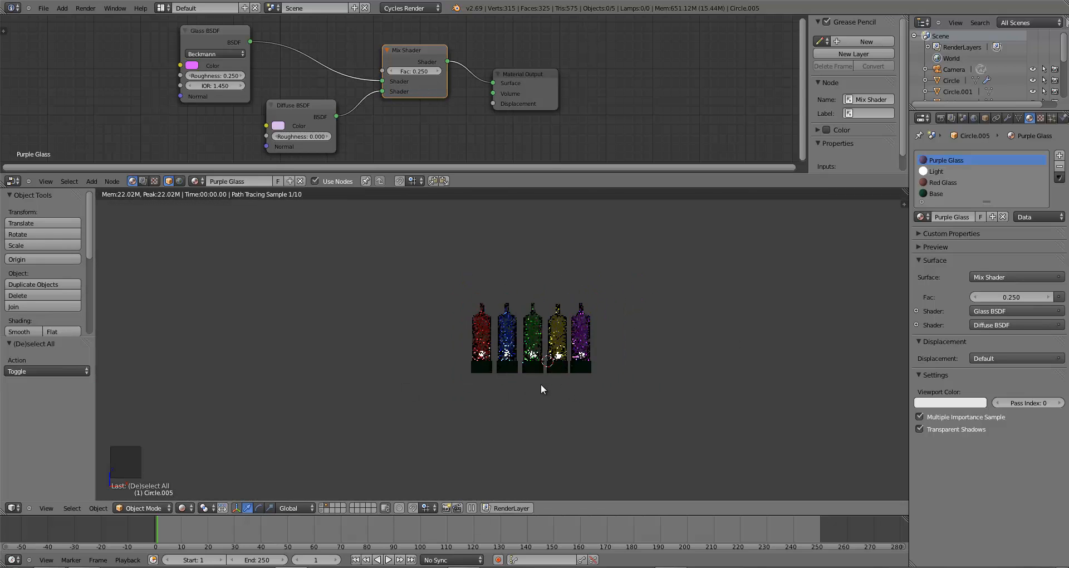
scroll(296, 372, "up", 8)
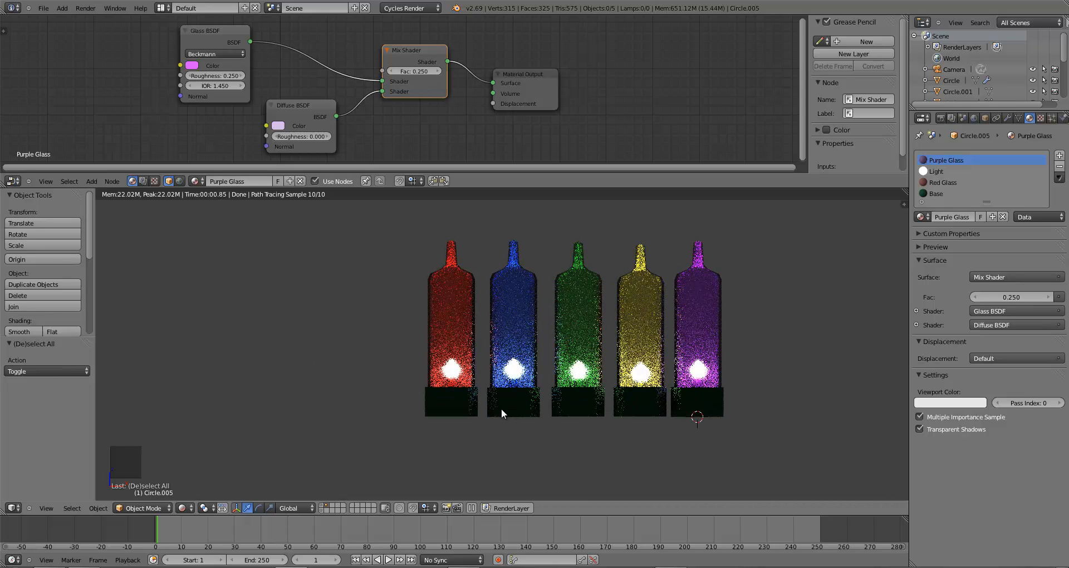
scroll(501, 409, "down", 4)
scroll(501, 408, "up", 3)
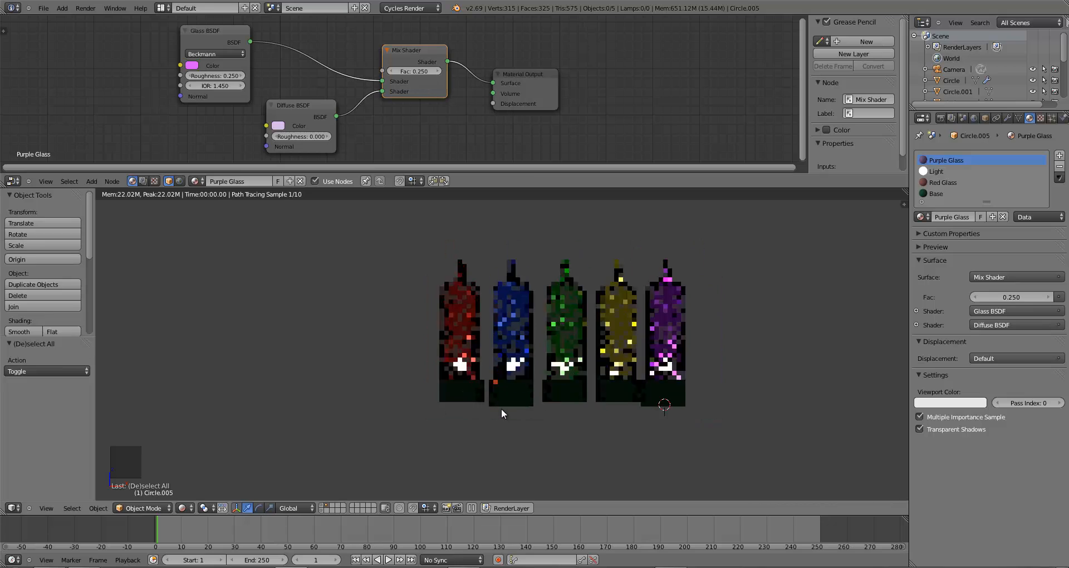
middle_click_drag(473, 403, 453, 405, "shift")
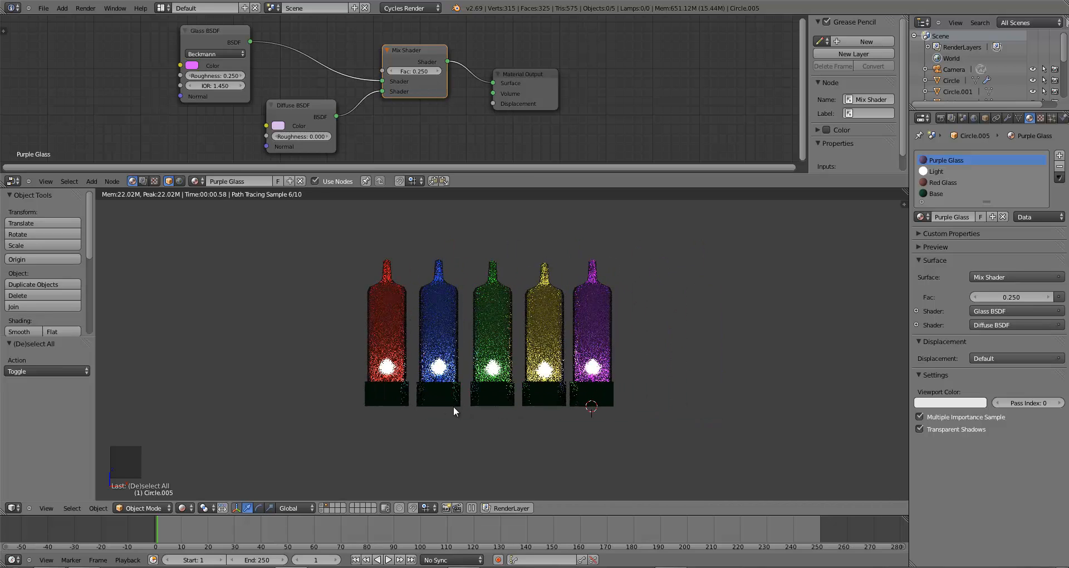
Switch the viewport to Solid shading and select all five bottles
key("z")
key("z")
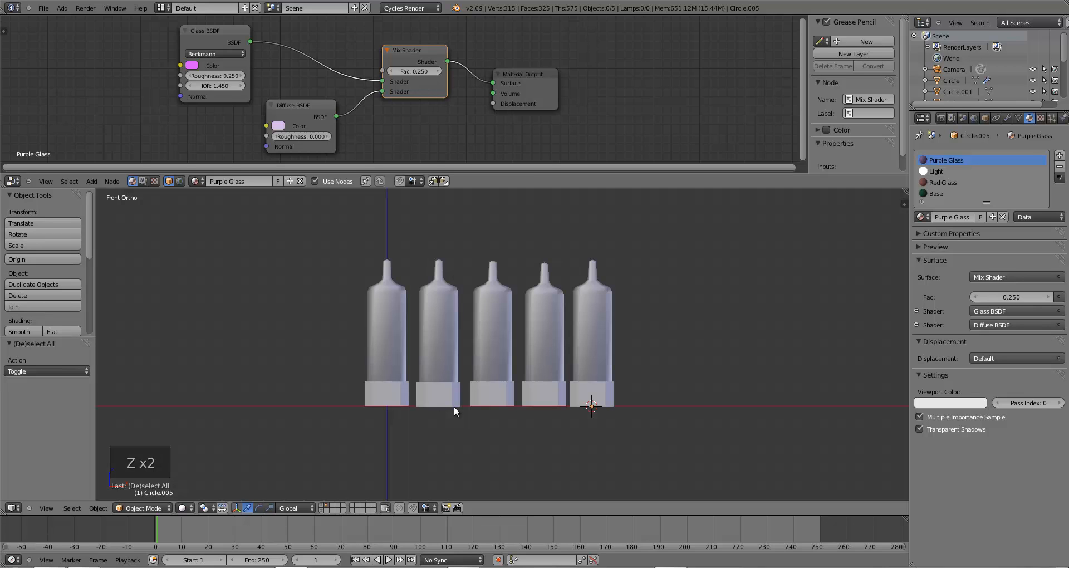
key("b")
left_click_drag(305, 227, 357, 261)
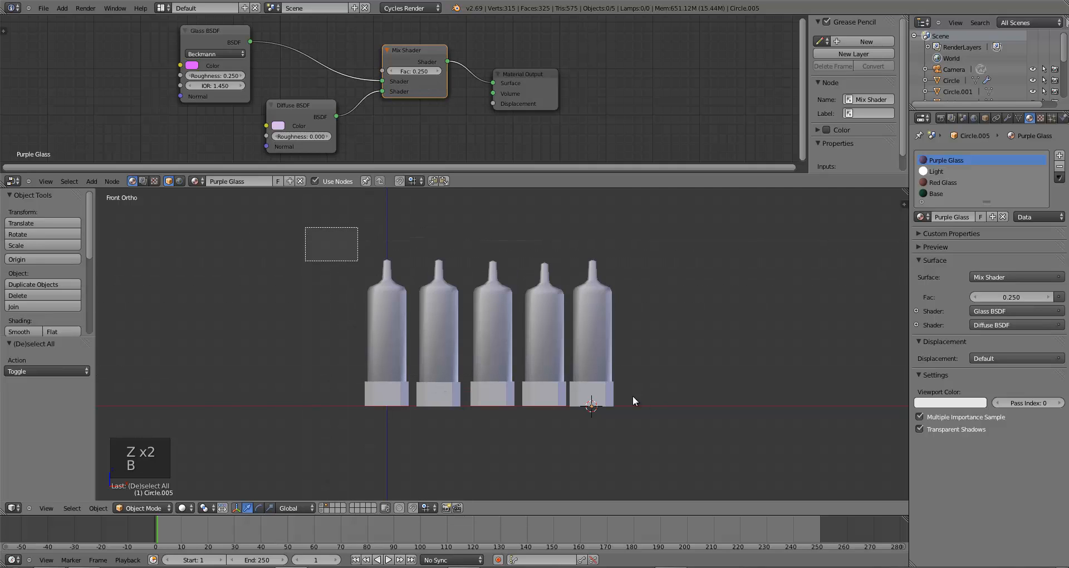
left_click_drag(633, 396, 643, 402)
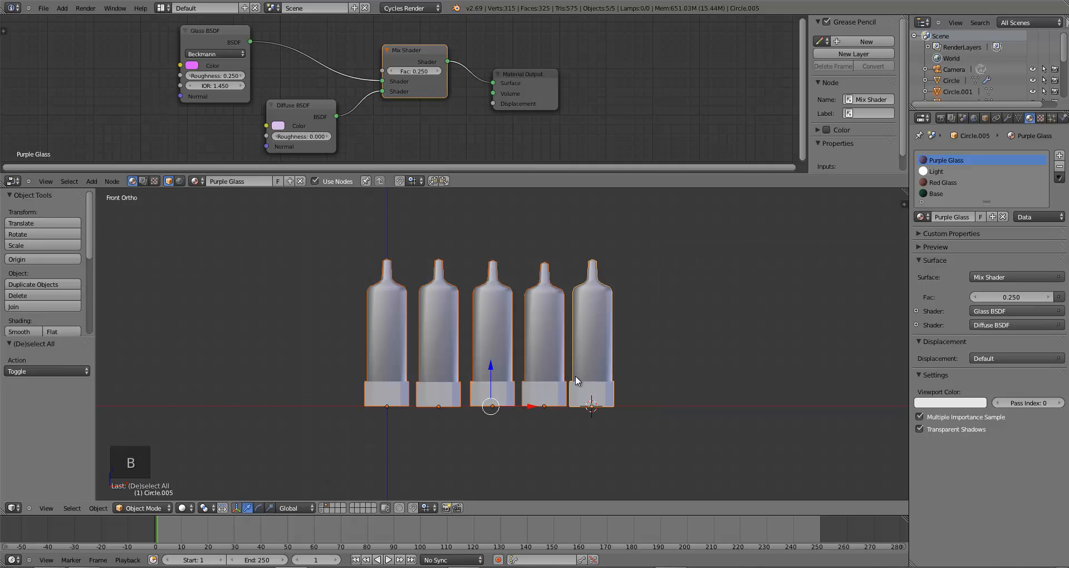
Create a new group named Lights from the five selected bottles, deselect them, and save the file
key("ctrl+g")
left_click(24, 372)
left_click(25, 372)
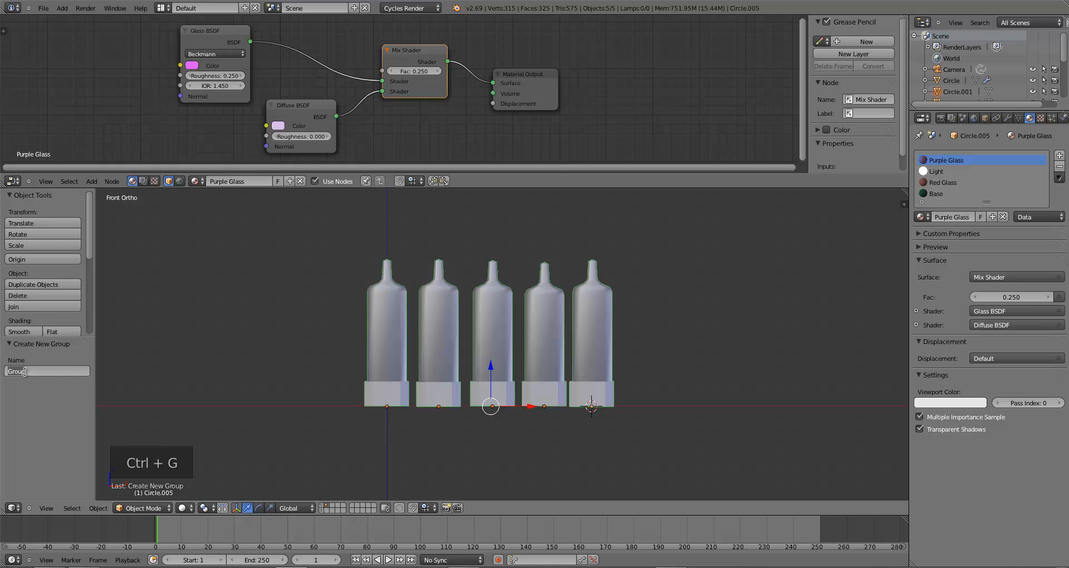
type("Lights")
key("Return")
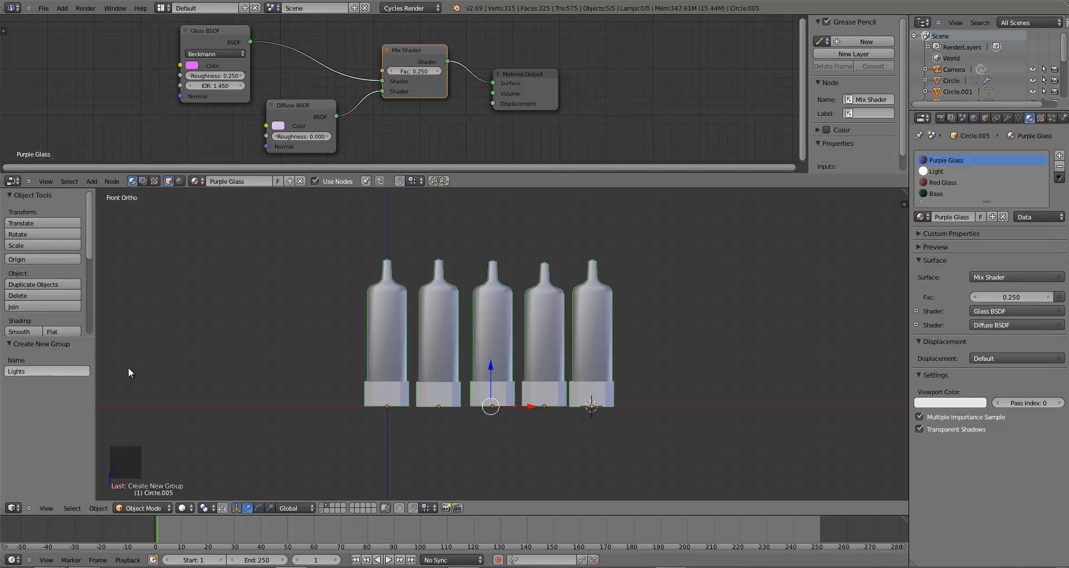
key("a")
key("ctrl+s")
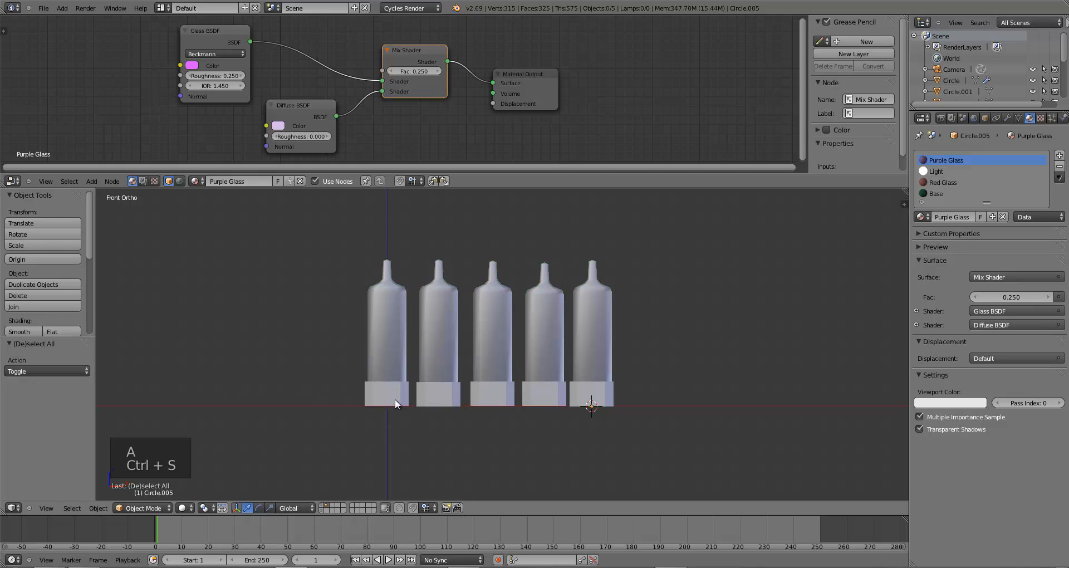
Return to the Christmas tree's layer and hide the leaves and trunk so only the spiral light wire is shown
left_click(320, 509)
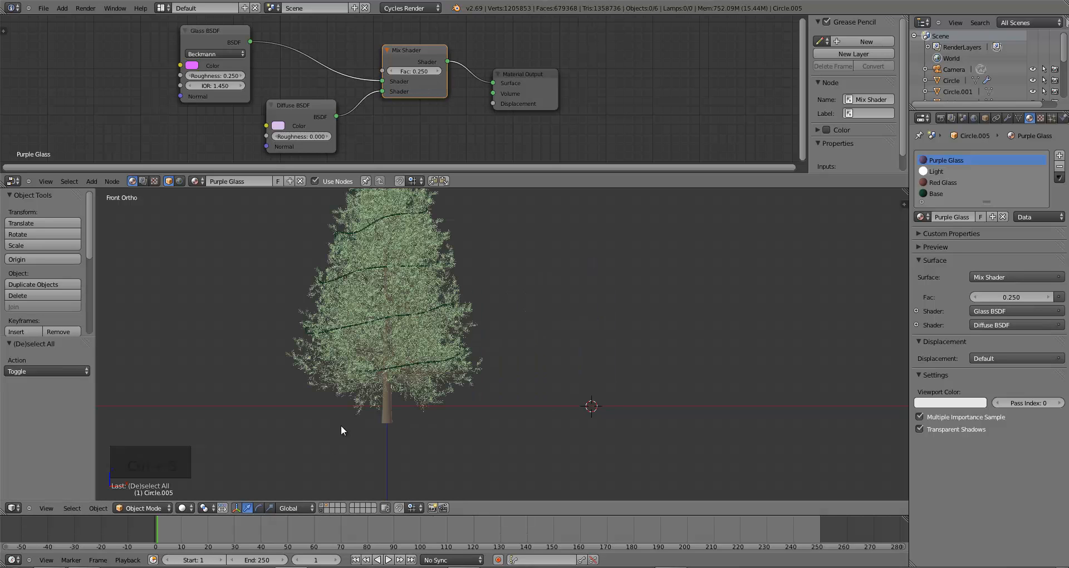
right_click(322, 301)
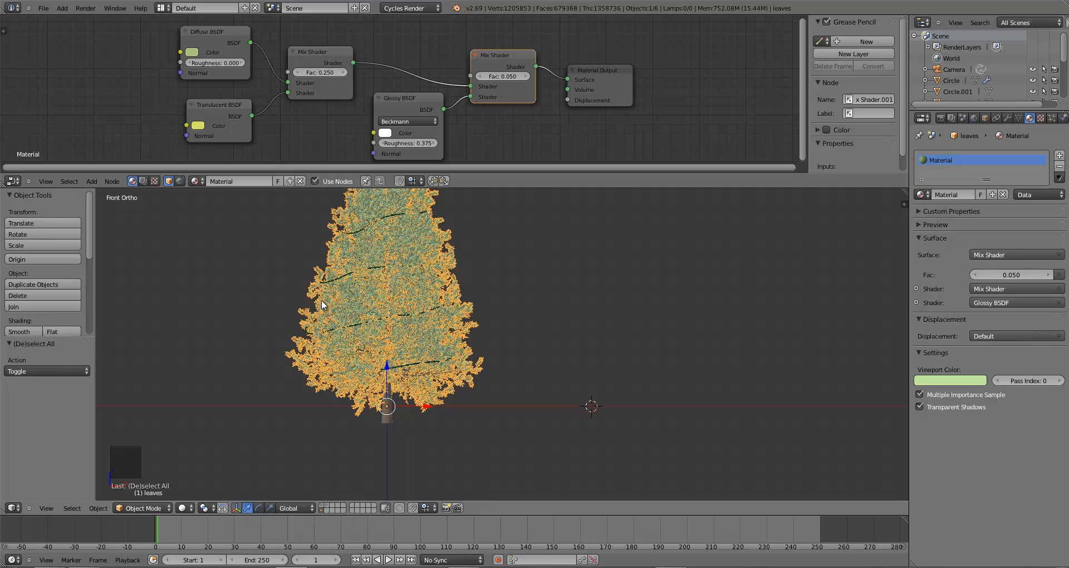
key("h")
key("h")
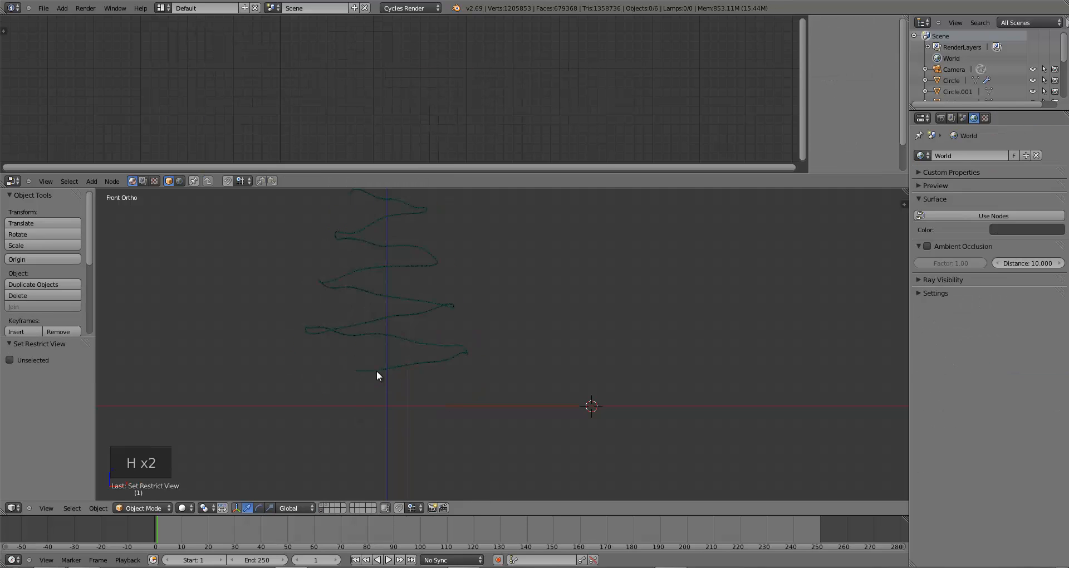
Merge the node editor area into the 3D view and fit the whole wire in the enlarged viewport
middle_click_drag(376, 370, 413, 473, "shift")
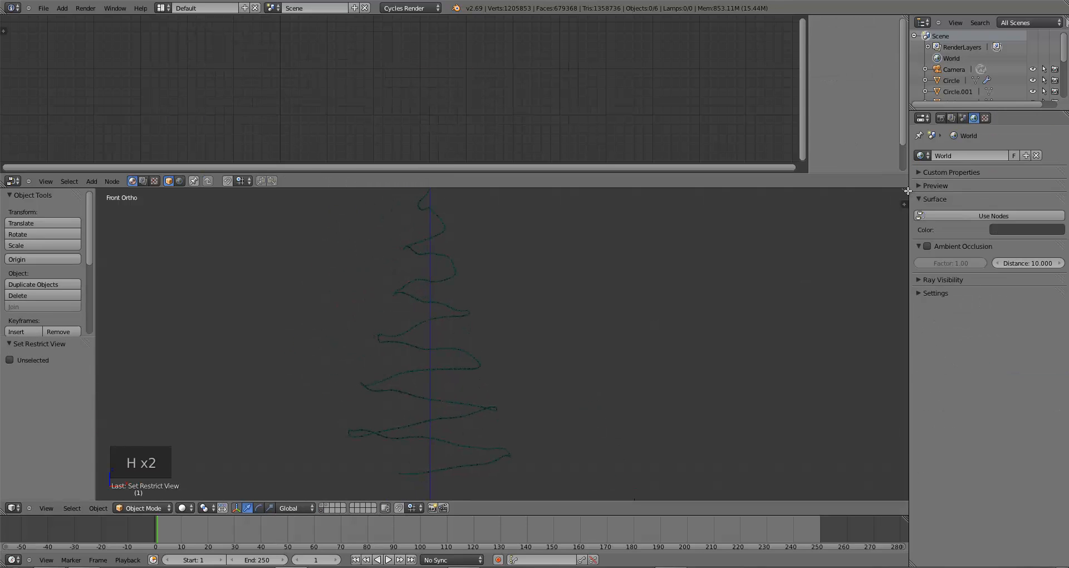
left_click_drag(903, 204, 621, 162)
key("Home")
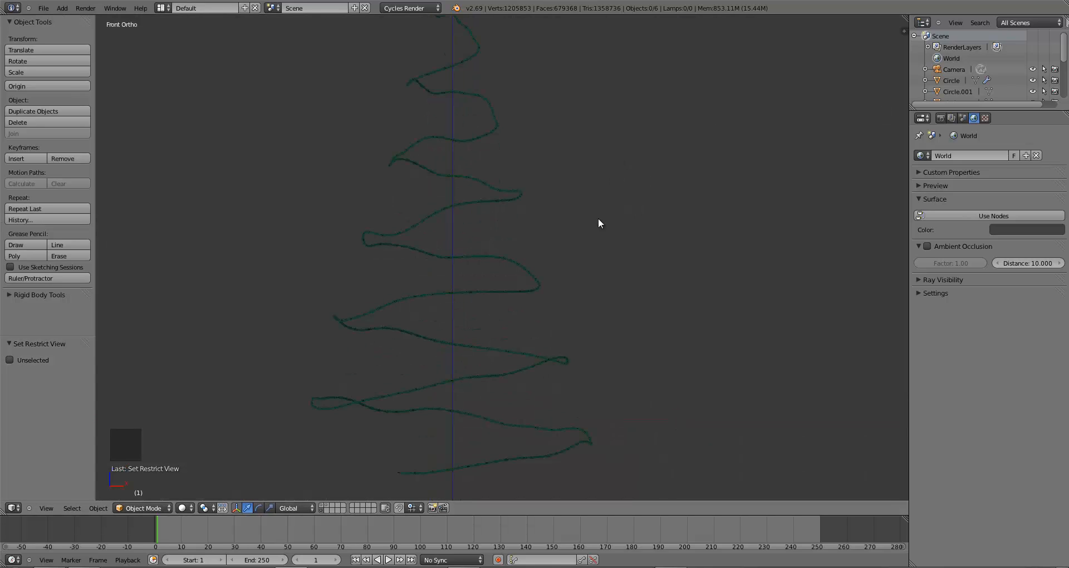
Select the spiral light wire and save over christmas-tree-tutorial_2.blend
right_click(495, 210)
key("ctrl+s")
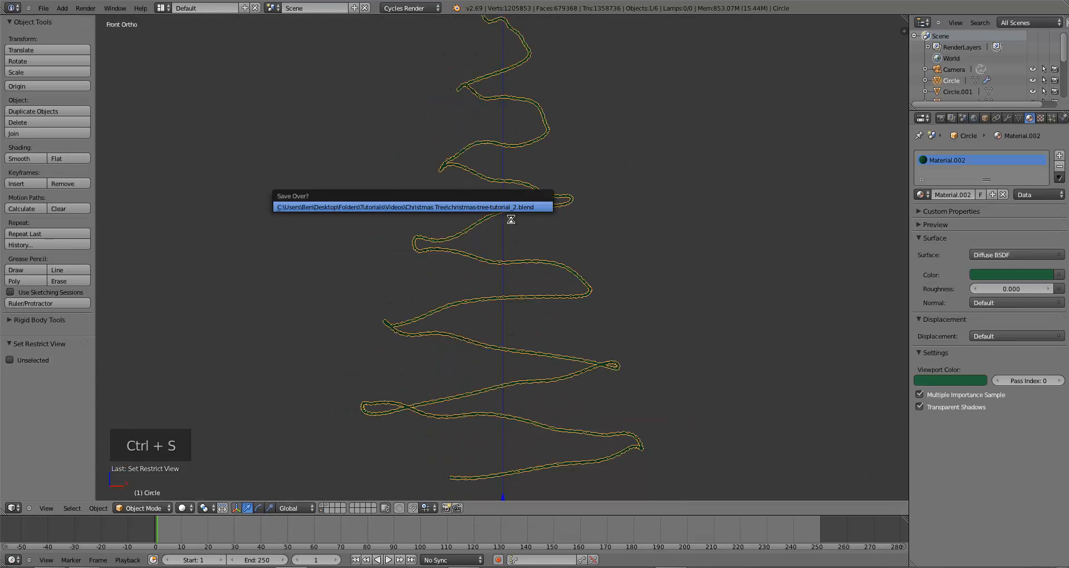
left_click(502, 210)
scroll(538, 253, "down", 1)
middle_click_drag(538, 252, 537, 272, "shift")
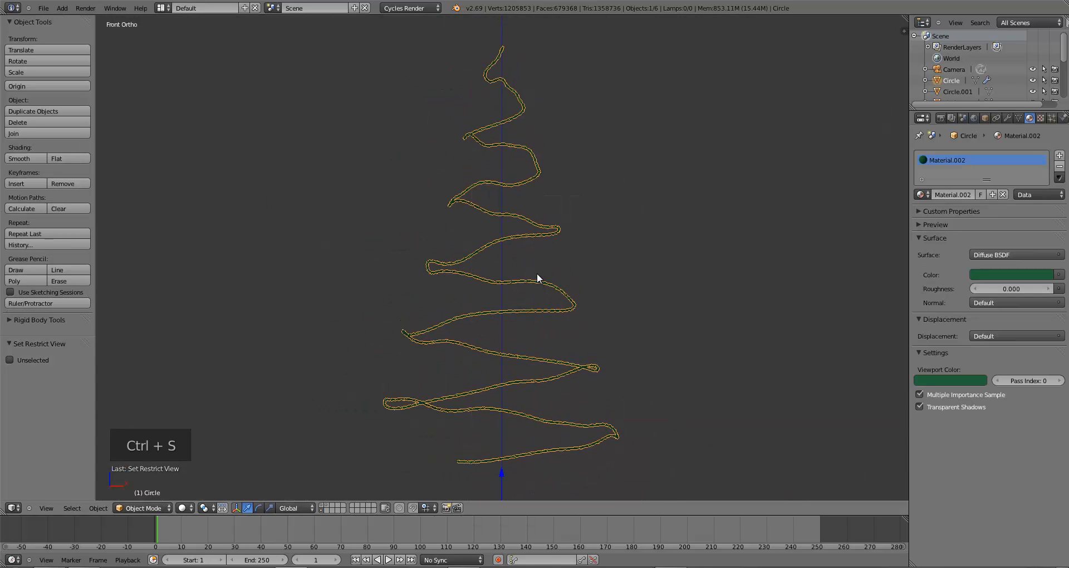
Try an advanced Hair particle system on the light wire, check the modifier stack, and remove the system
left_click(1051, 118)
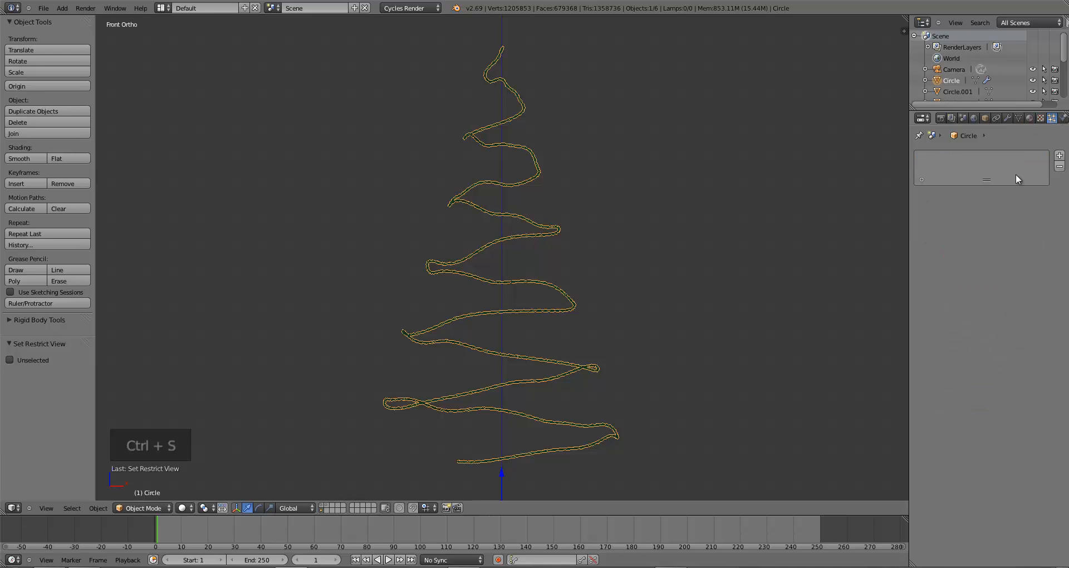
left_click(1059, 158)
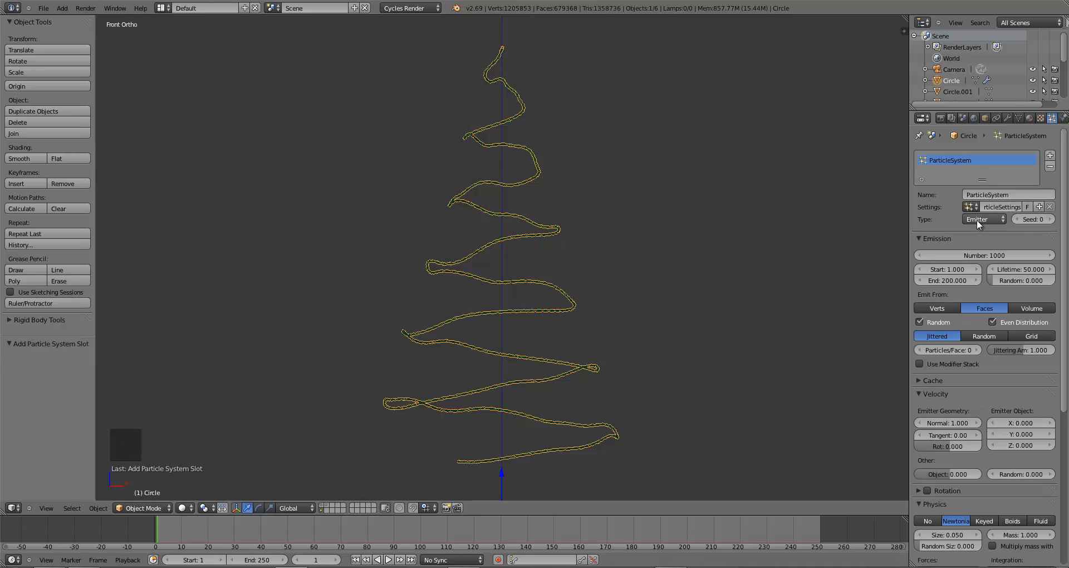
left_click(978, 221)
left_click(977, 197)
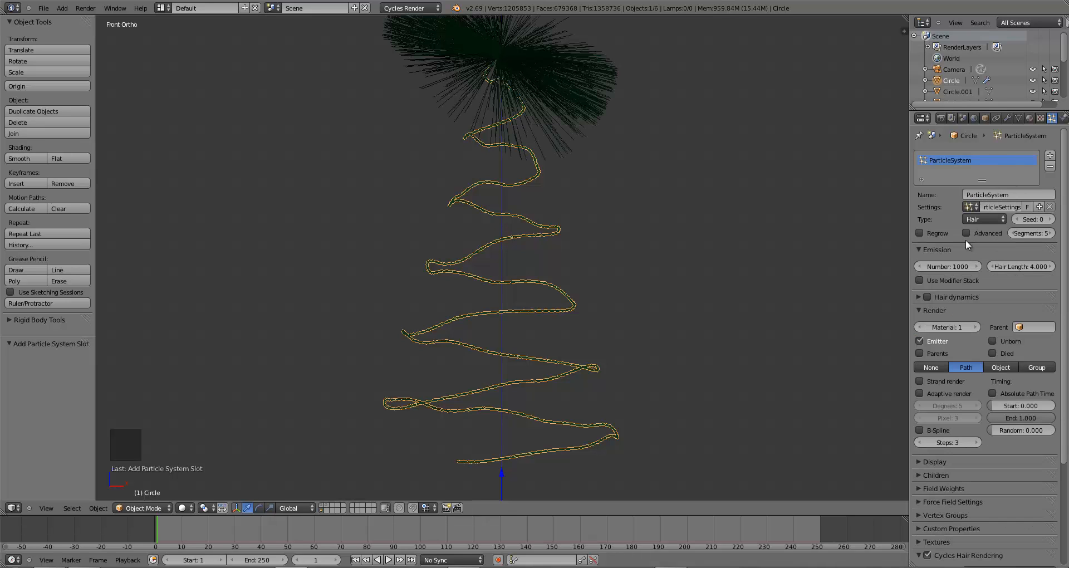
left_click(966, 233)
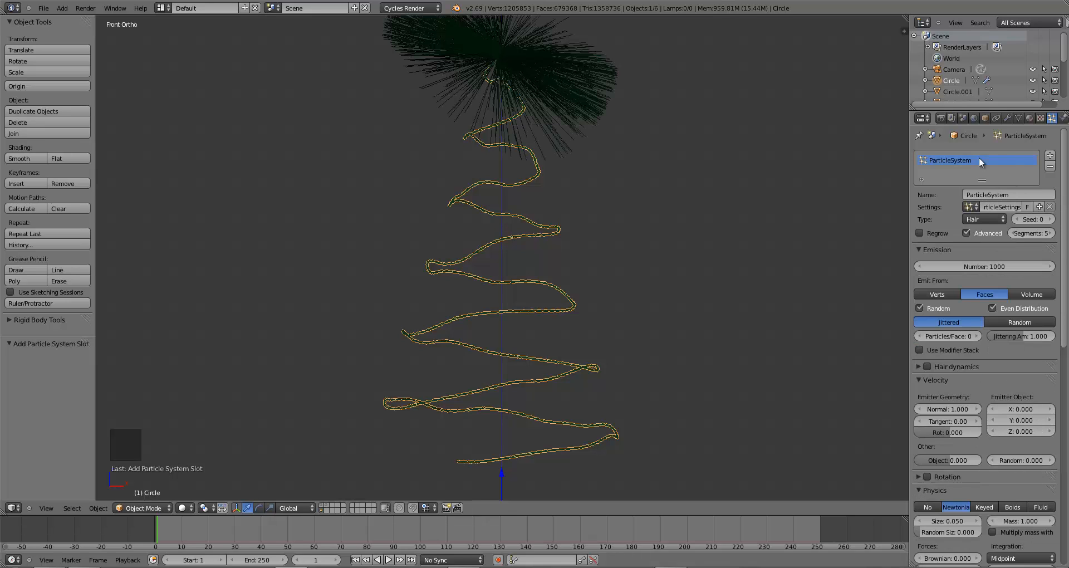
left_click(1006, 118)
left_click(922, 174)
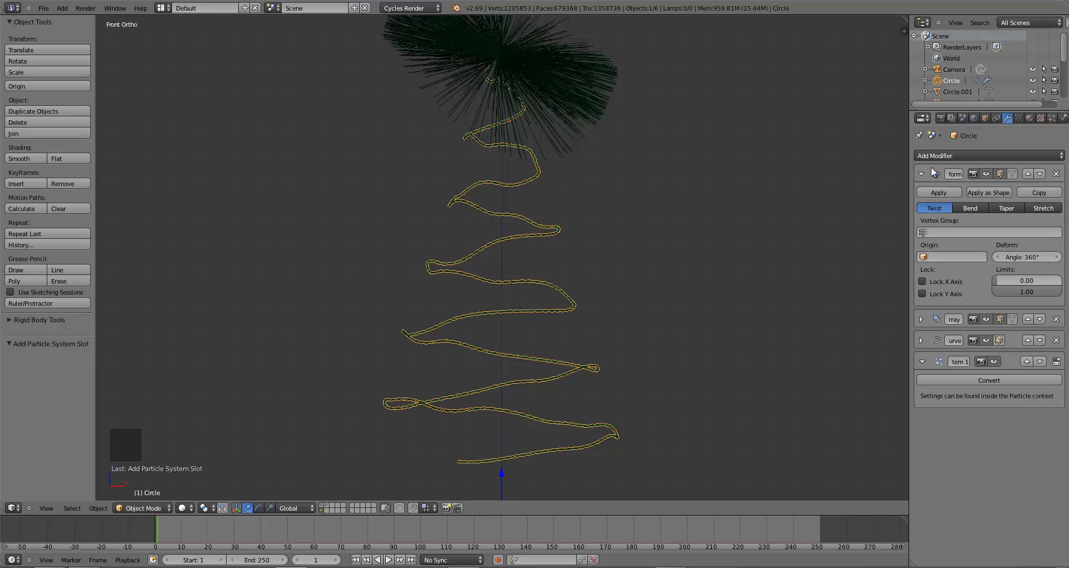
left_click(1051, 118)
left_click(1051, 167)
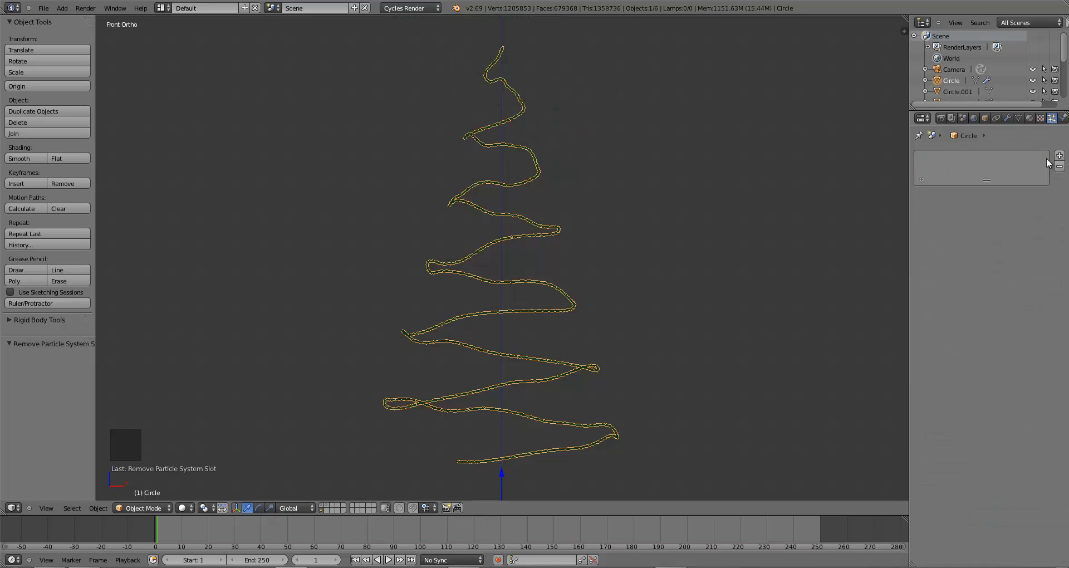
Apply the wire's twist deform, Array and Curve modifiers, deselect it, and save the file
left_click(1008, 119)
left_click(937, 193)
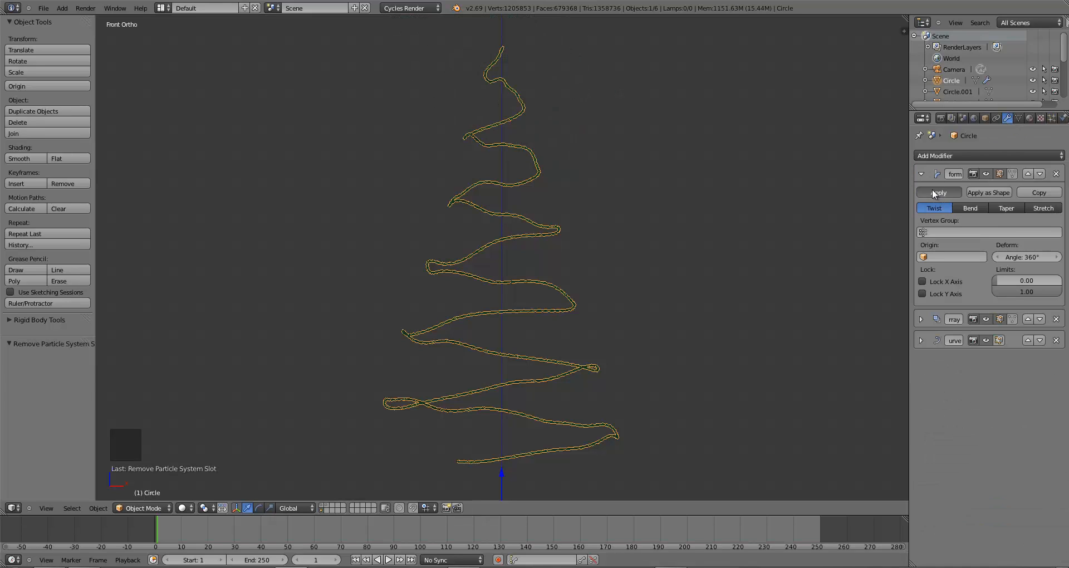
left_click(930, 192)
left_click(920, 174)
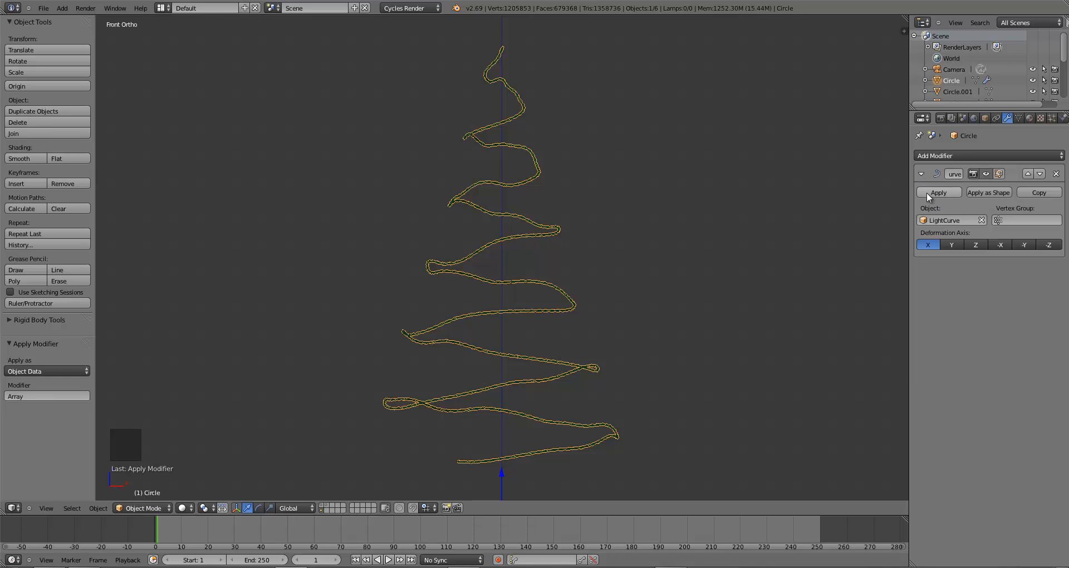
left_click(926, 192)
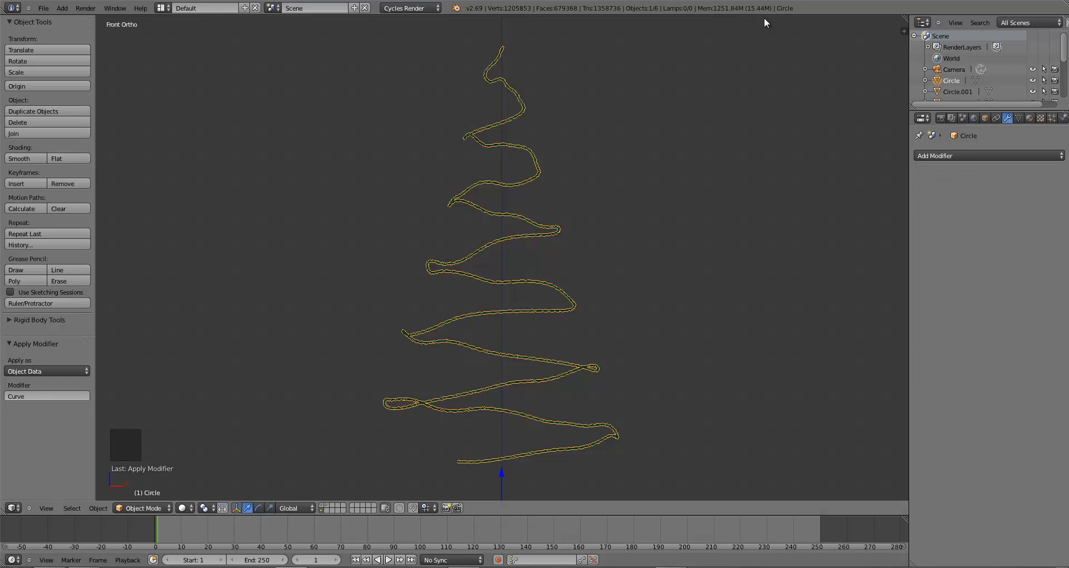
key("a")
key("ctrl+s")
left_click(585, 260)
Add a new particle system to the light wire, set its type to Hair, and enable Advanced settings
right_click(510, 187)
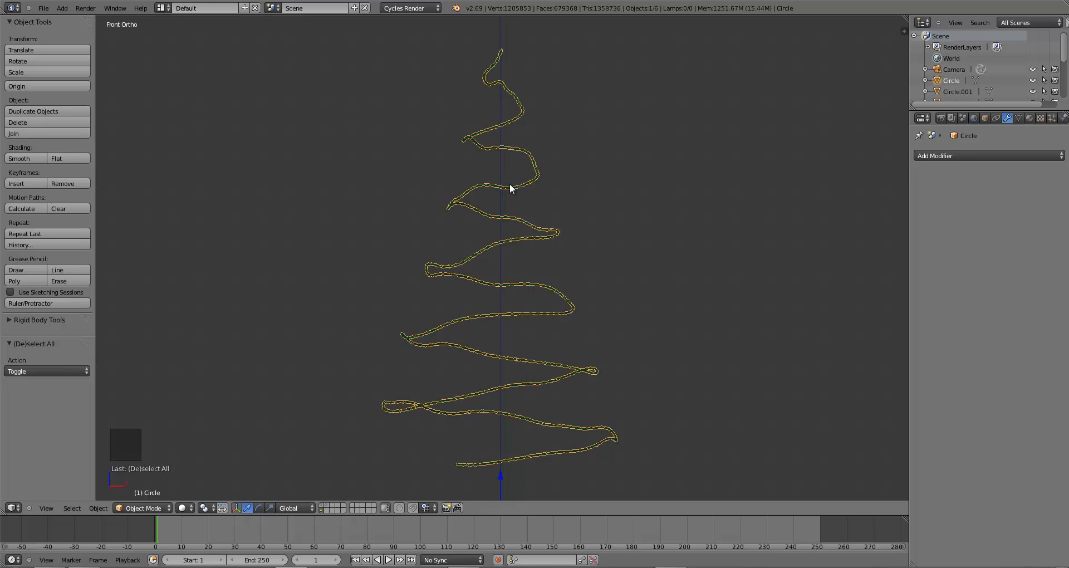
left_click(1051, 118)
left_click(1059, 156)
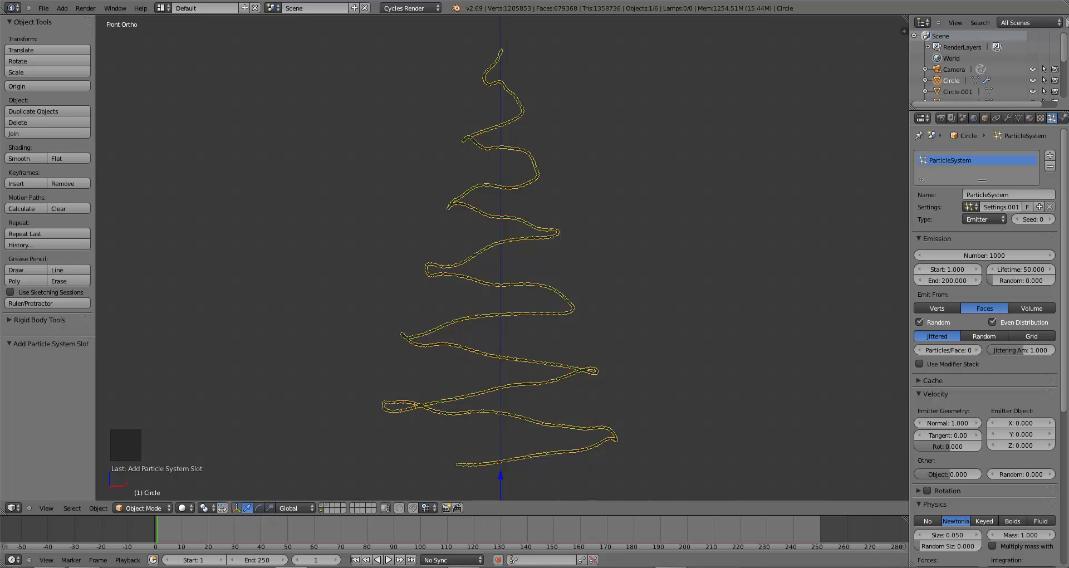
left_click(981, 222)
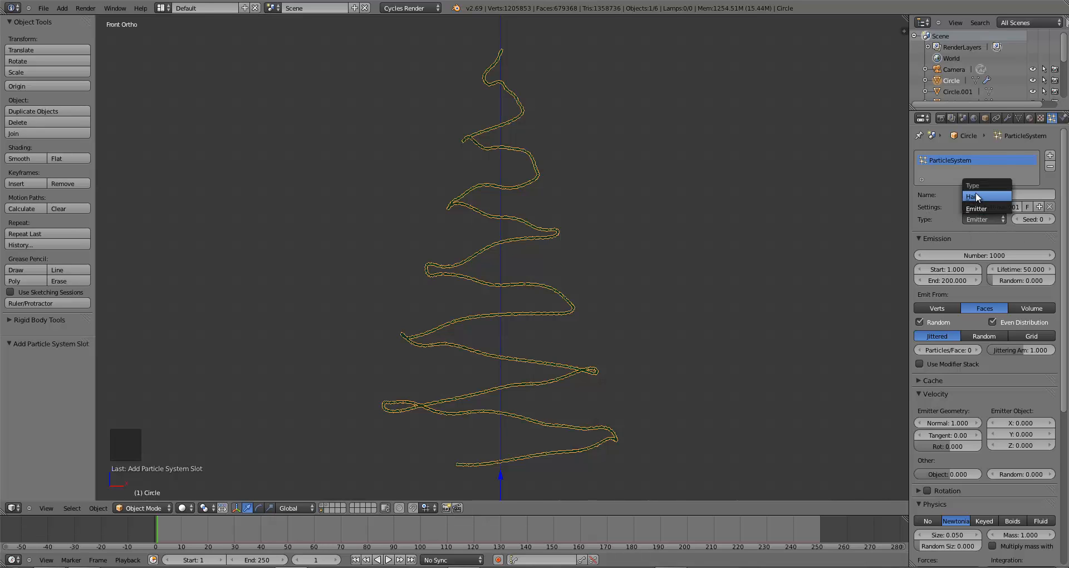
left_click(977, 205)
left_click(967, 231)
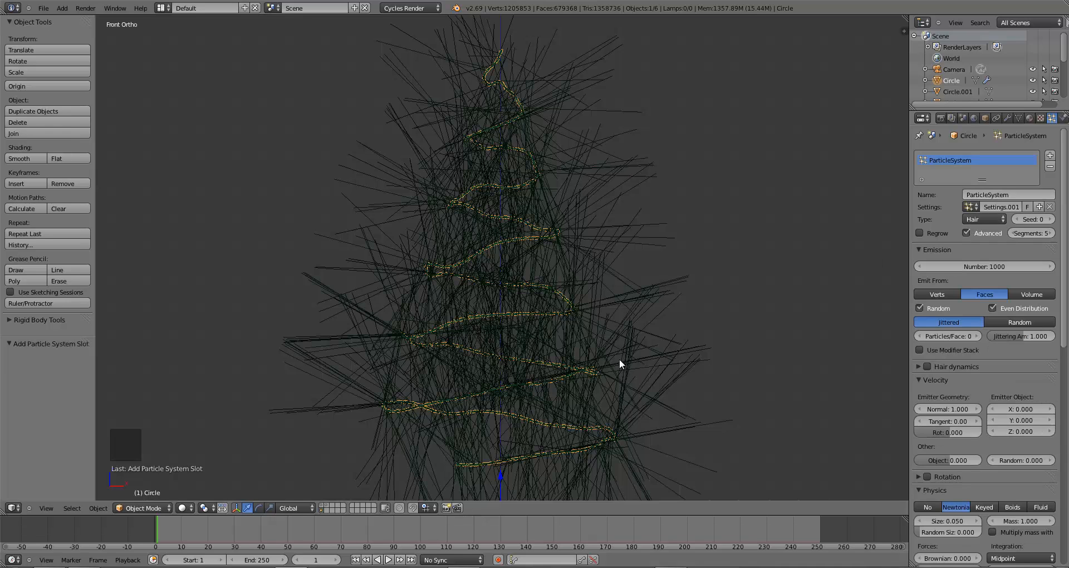
Render the wire's hair particles as a group, using Lights as the Dupli Group
scroll(643, 380, "down", 2)
scroll(997, 422, "down", 8)
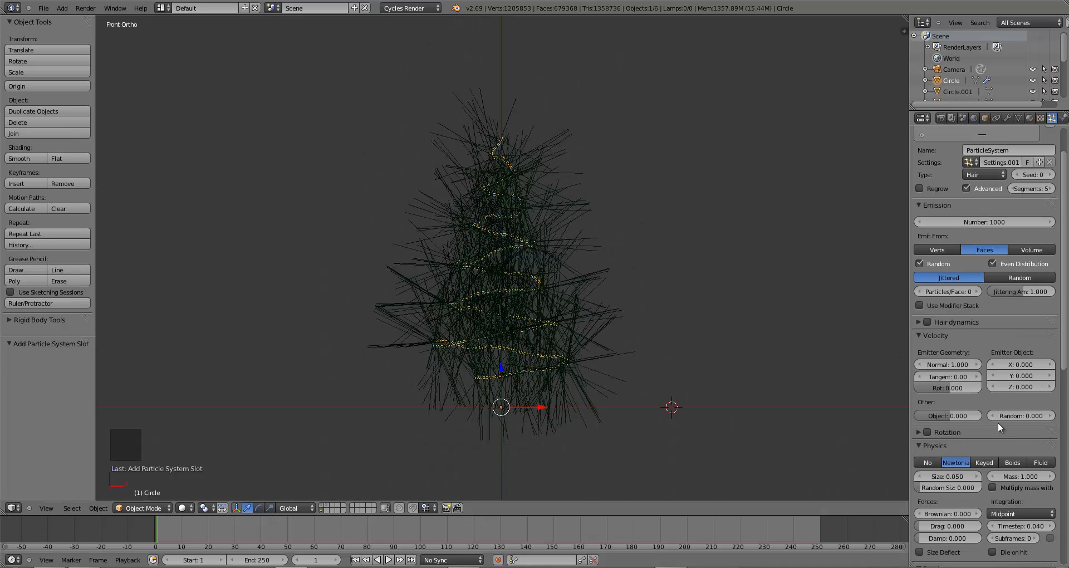
scroll(1016, 416, "down", 3)
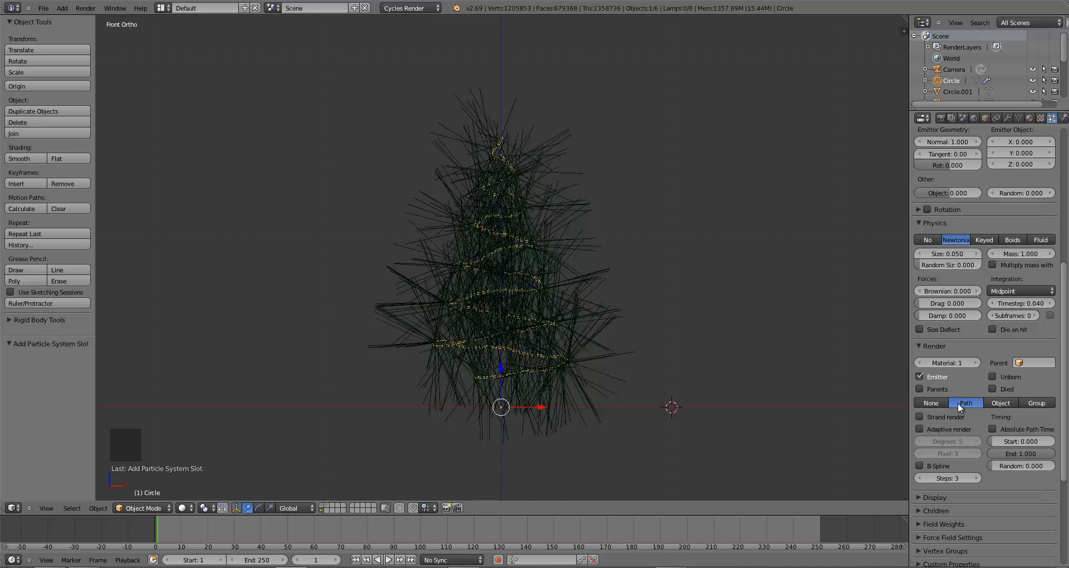
left_click(1024, 402)
left_click(991, 416)
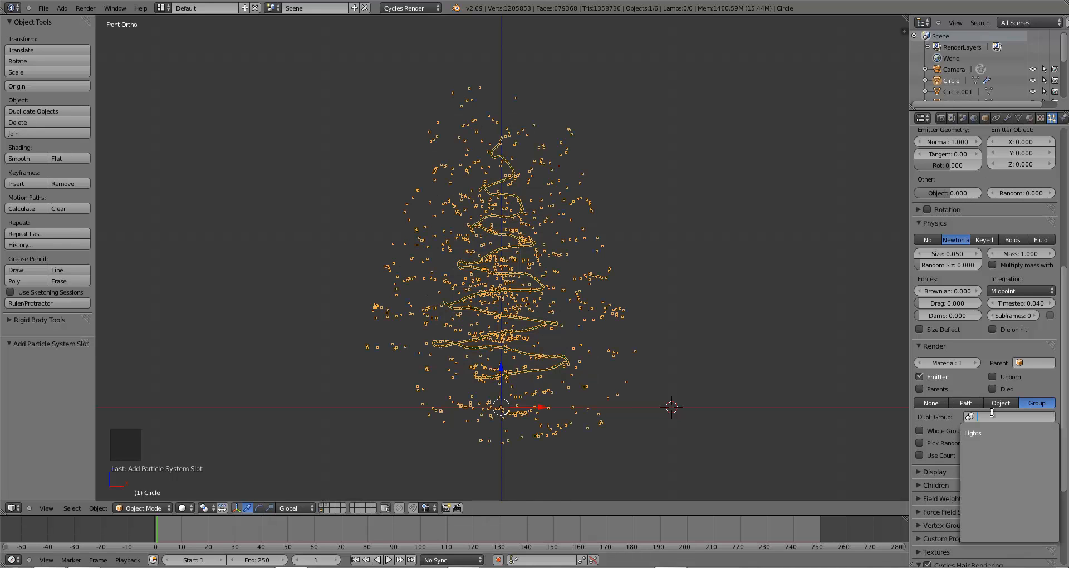
left_click(983, 432)
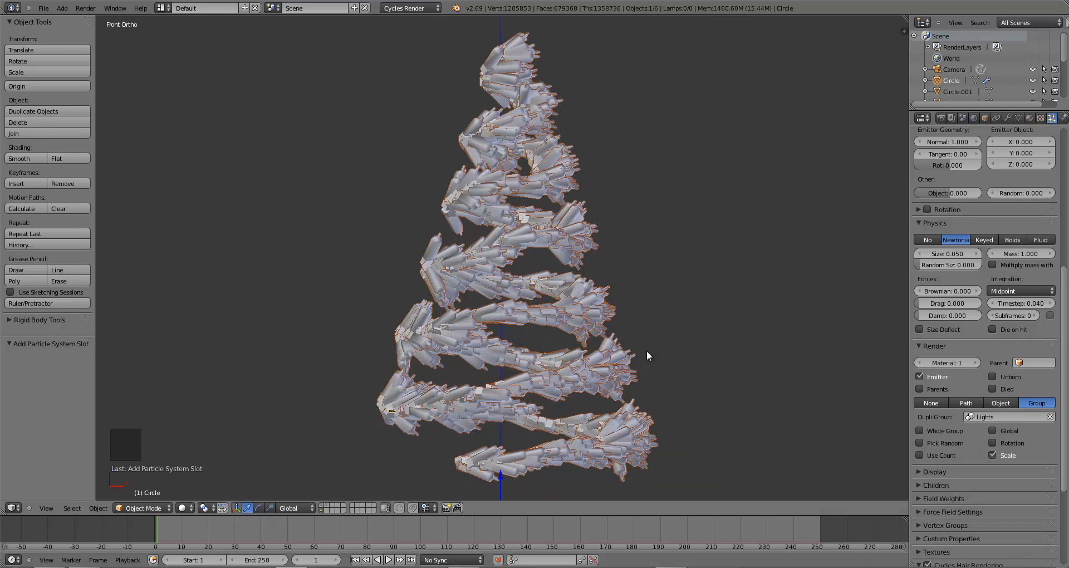
Set the particle size to 0.01 and inspect the lights along the wire up close from the front
middle_click_drag(587, 324, 698, 457)
left_click(698, 458)
scroll(952, 262, "up", 2)
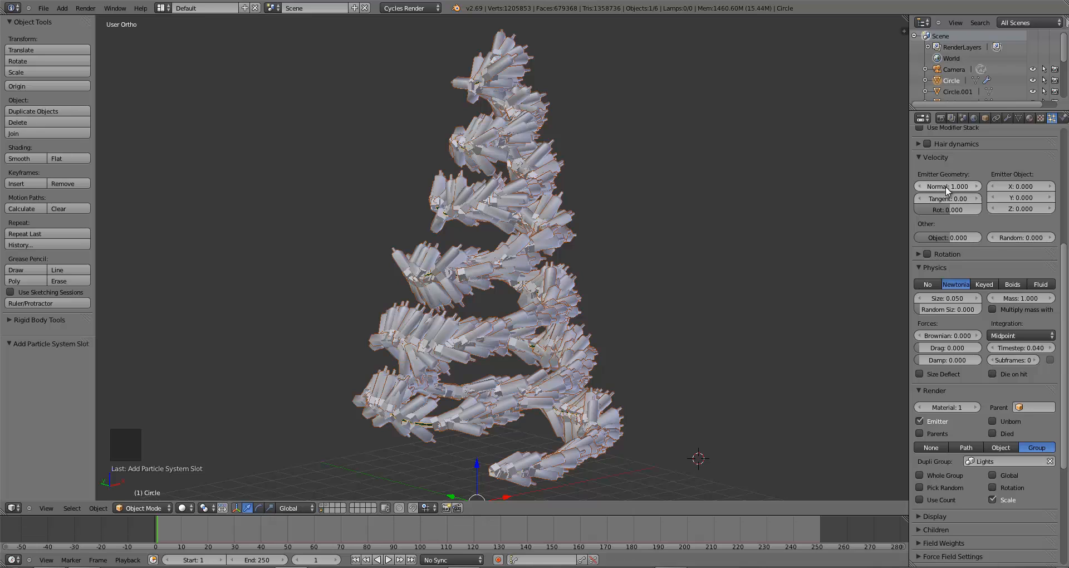
left_click(946, 300)
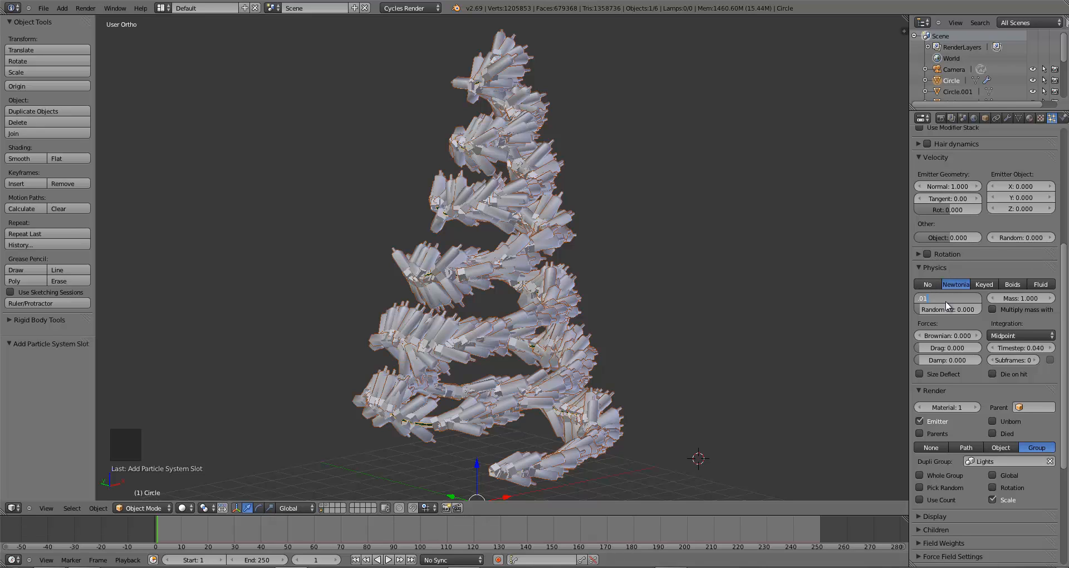
type(".01")
key("Return")
key("KP_1")
scroll(660, 295, "up", 4)
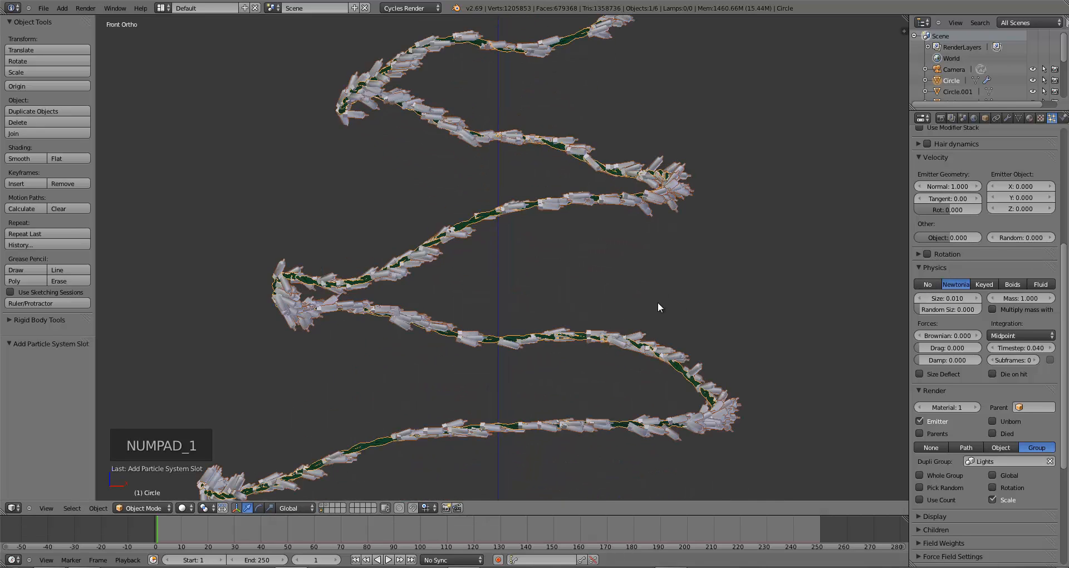
scroll(658, 306, "up", 5)
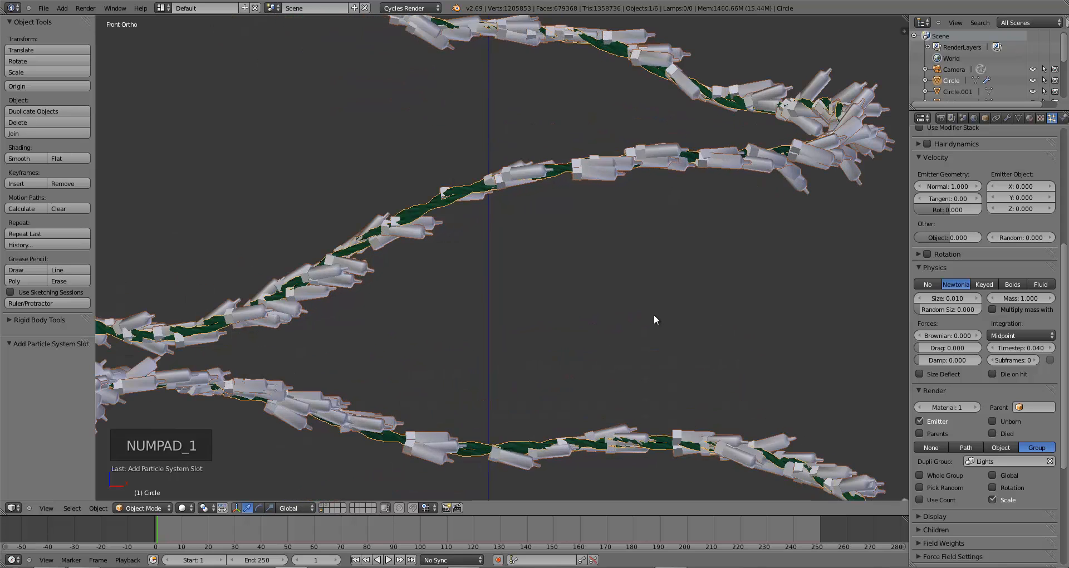
scroll(587, 304, "up", 5)
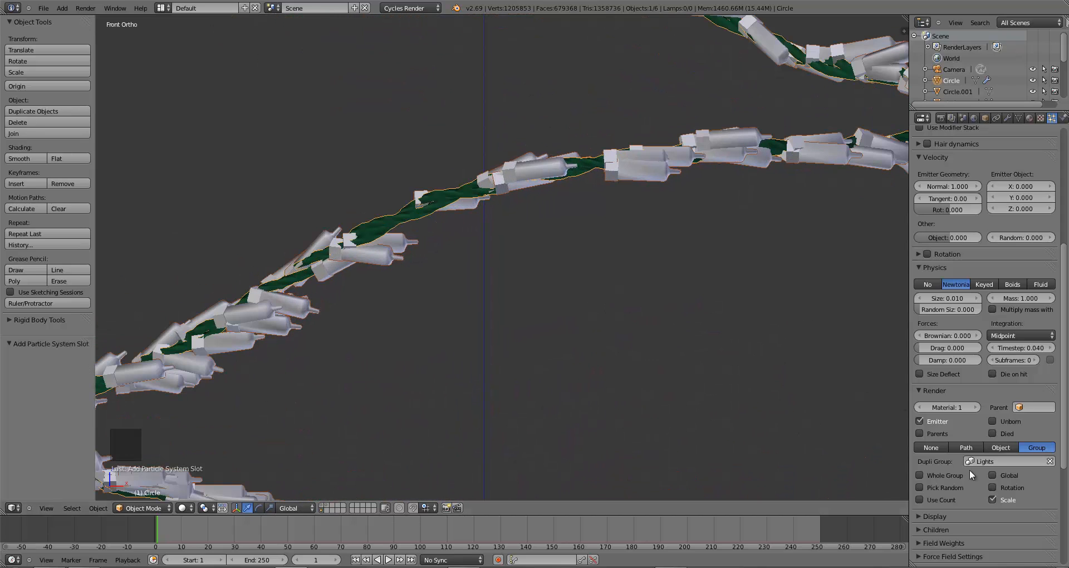
Try the Rotation option for the Lights group instances along the wire
left_click(992, 488)
left_click(992, 487)
scroll(613, 322, "down", 5)
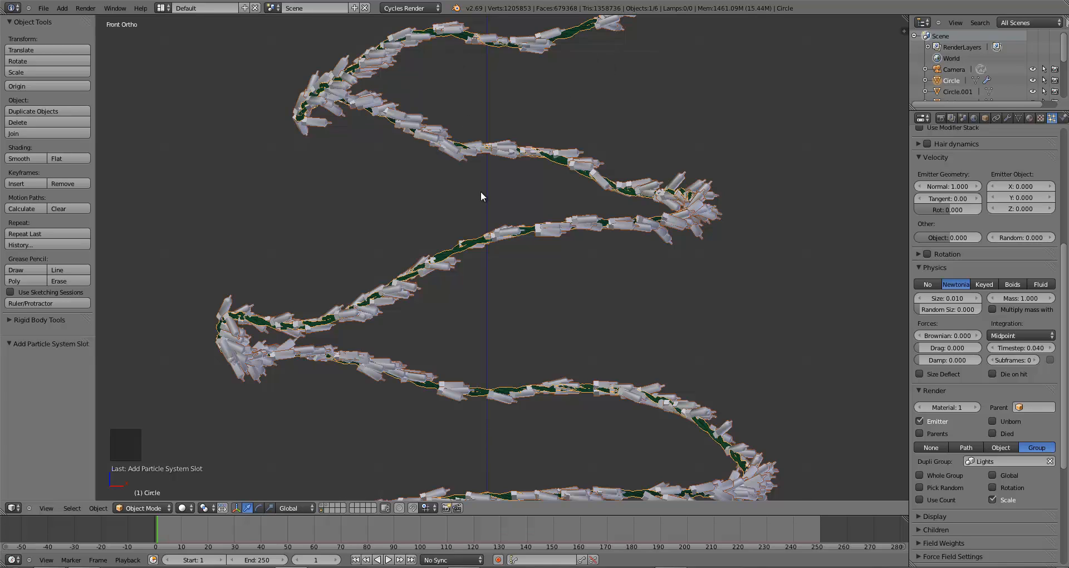
scroll(481, 195, "down", 5)
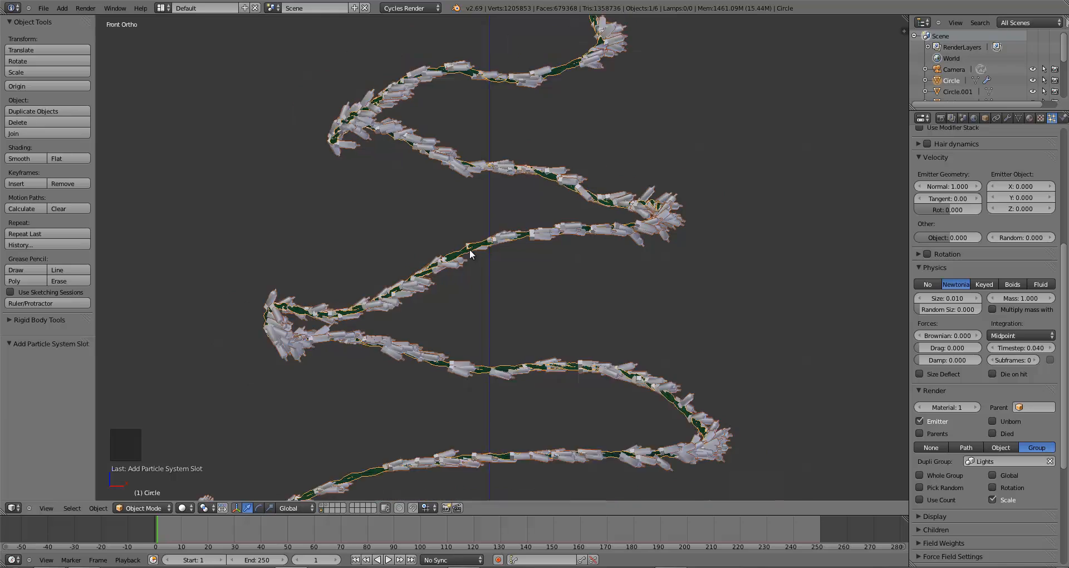
middle_click_drag(470, 261, 468, 255, "shift")
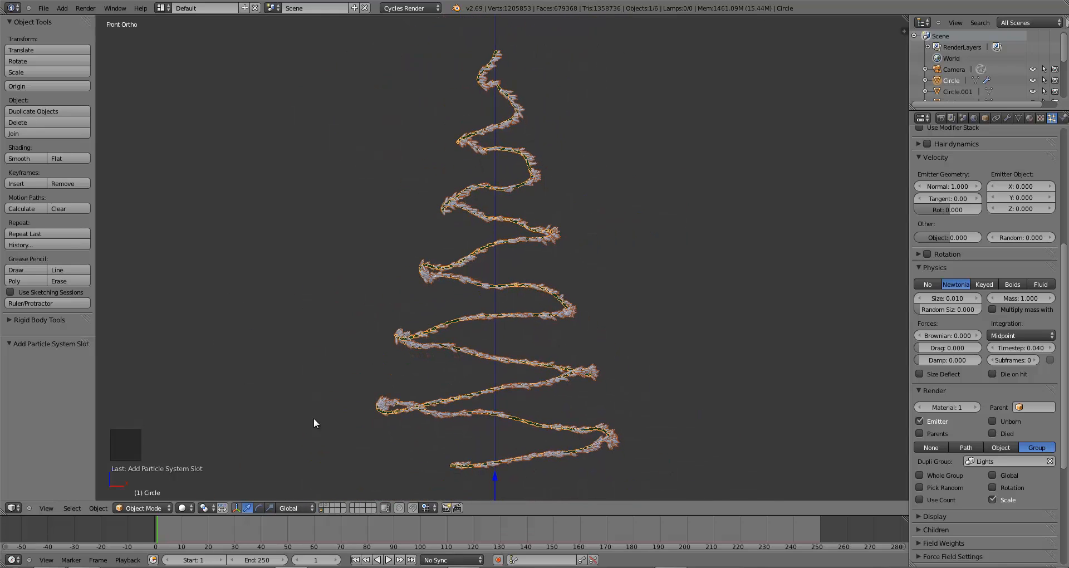
Switch to the bottles' layer, select all five glass lights, and rotate them 90° in the front view
left_click(326, 508)
right_click(502, 391)
middle_click_drag(502, 390, 409, 269, "shift")
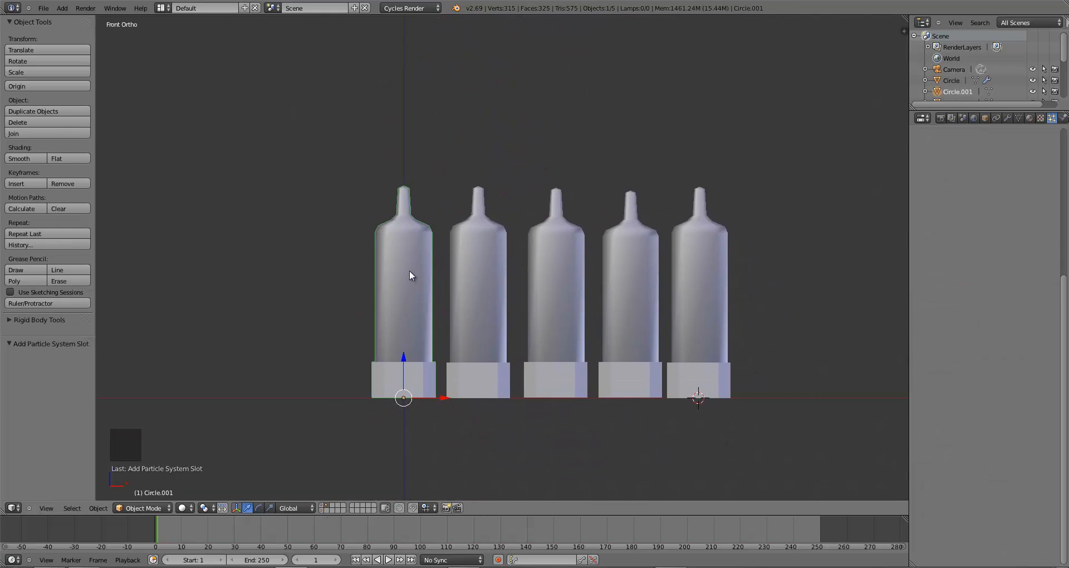
key("b")
left_click_drag(453, 241, 763, 334)
type("r90")
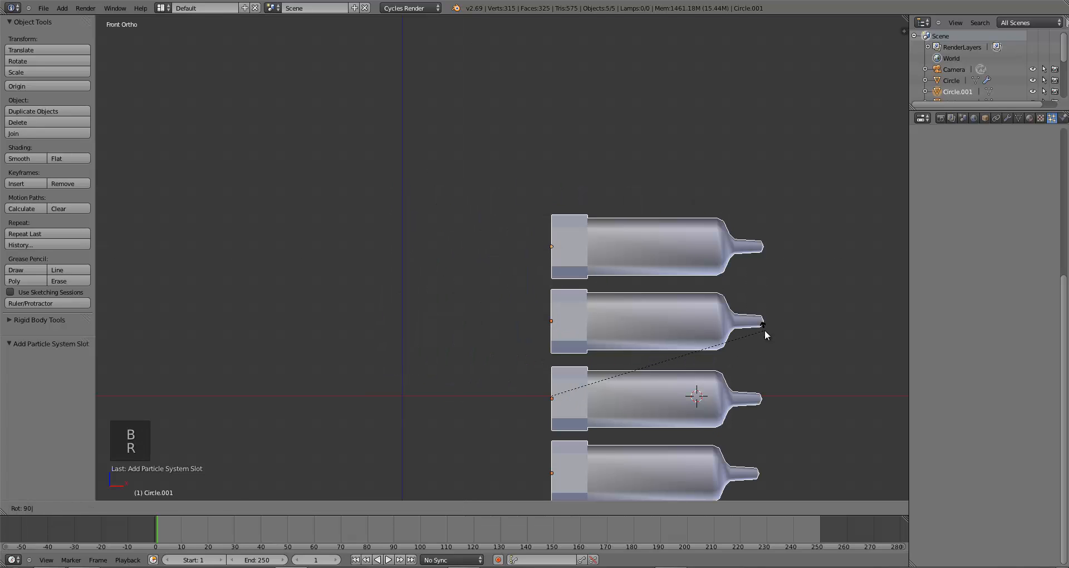
key("Return")
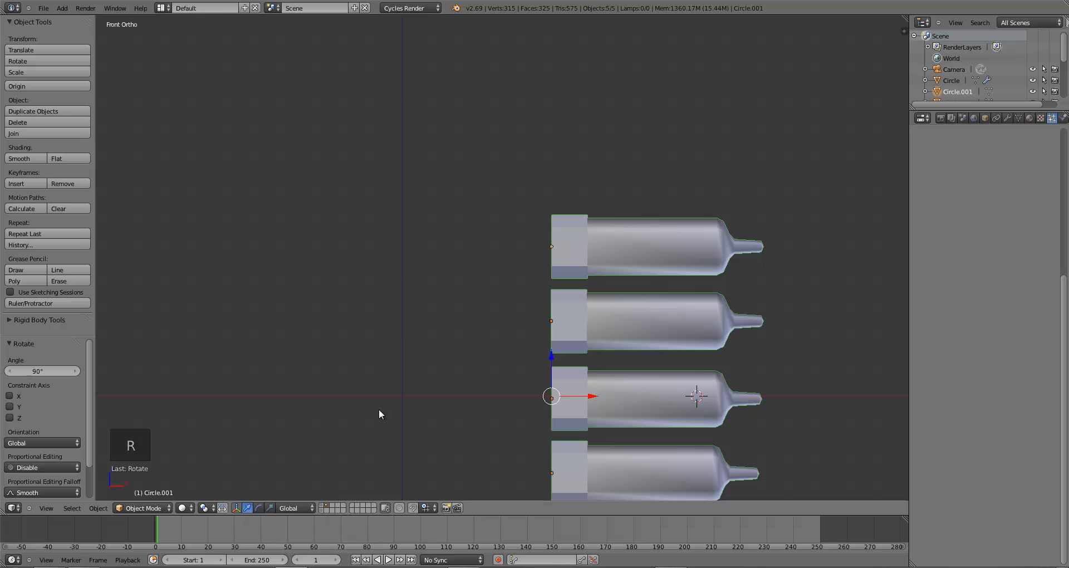
Check the lights on the wire's layer, return to the bottles' layer, and rotate all five -90° in front view to stand upright
left_click(323, 507)
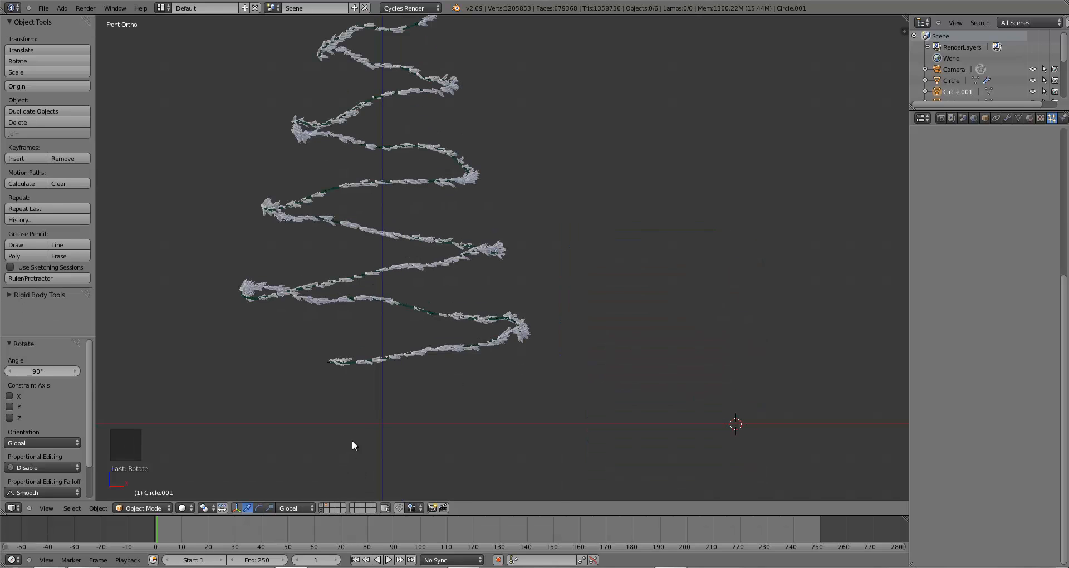
left_click(322, 505)
key("r")
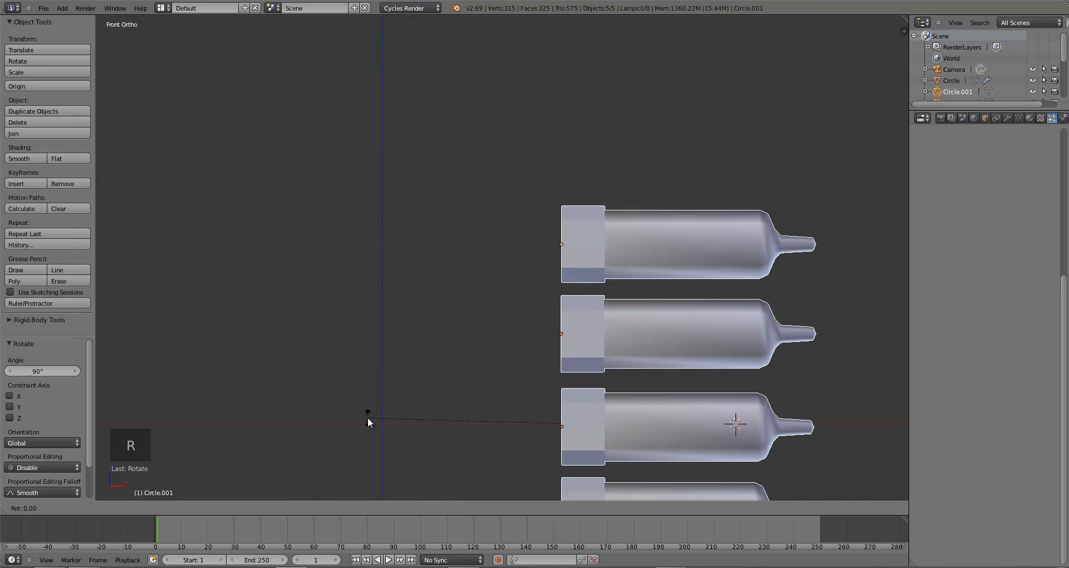
type("90")
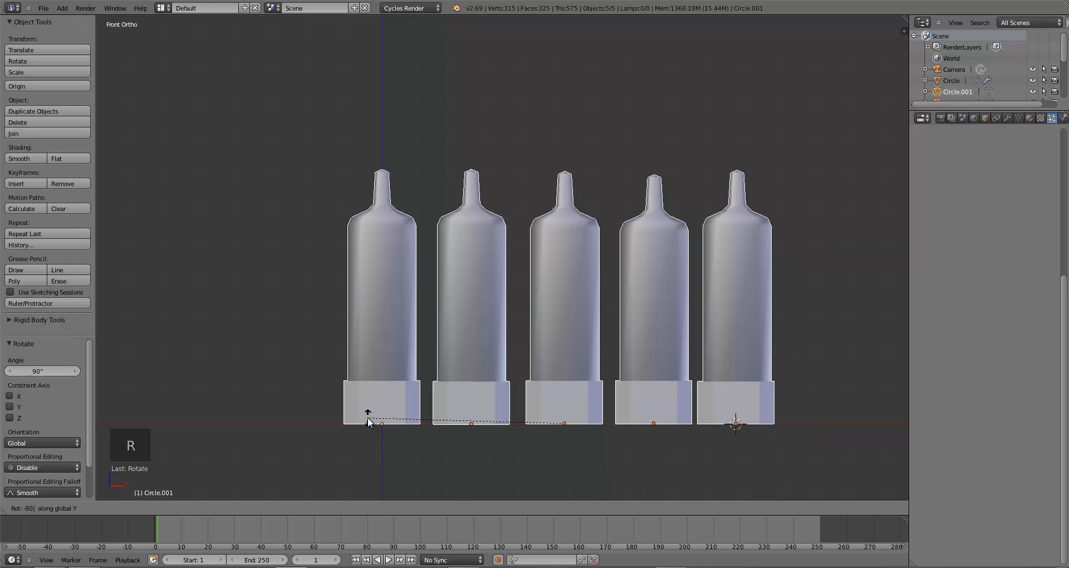
key("Return")
Try rotating the five glass lights 90° about the X axis, check them along the wire, and undo that rotation
type("rx90")
key("Return")
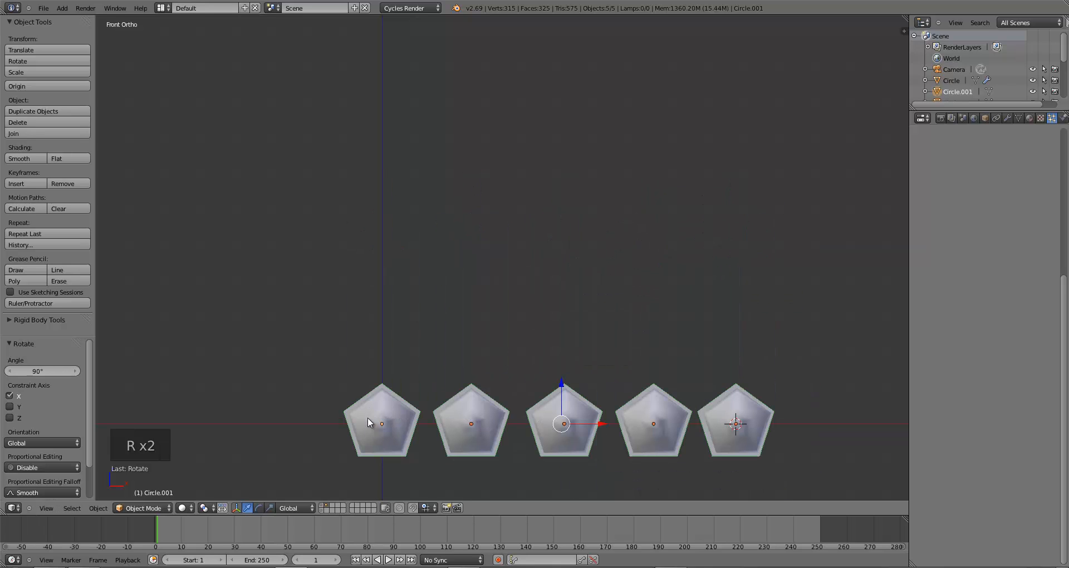
left_click(321, 510)
scroll(416, 381, "up", 2)
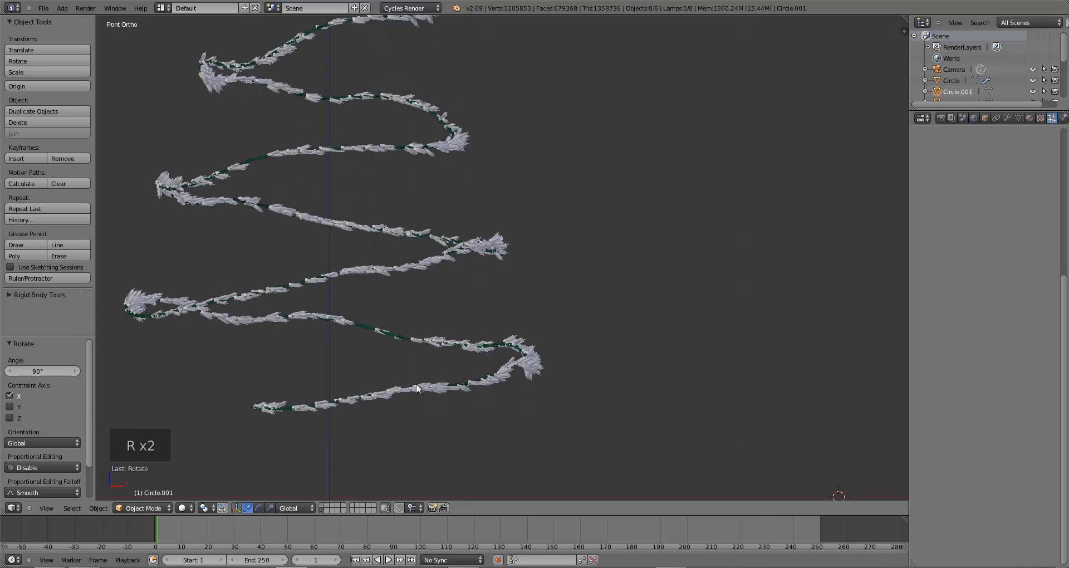
scroll(354, 457, "down", 2)
key("1")
scroll(482, 405, "down", 3)
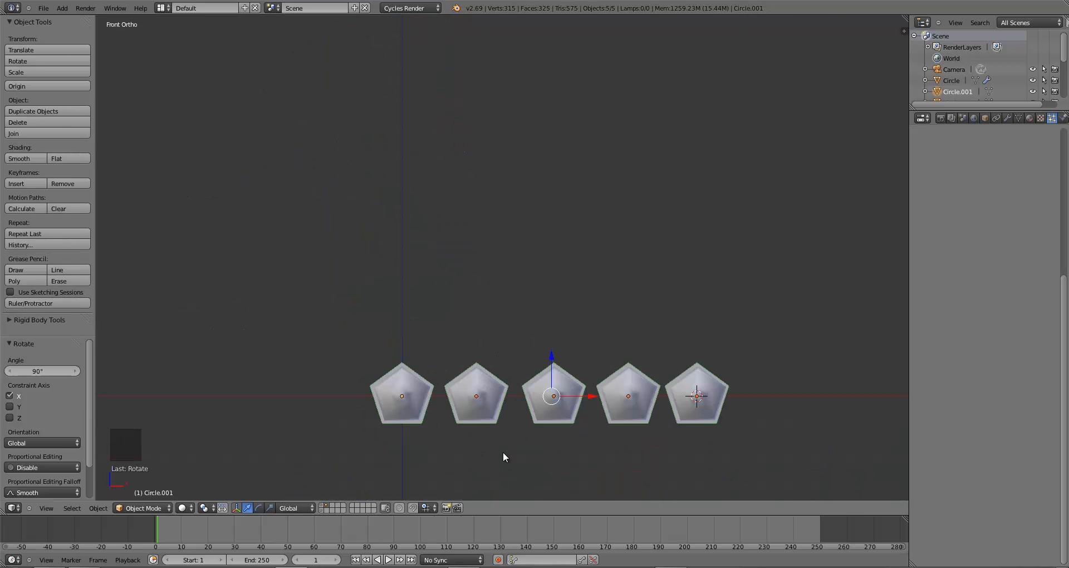
key("ctrl+z")
key("ctrl+z")
key("ctrl+z")
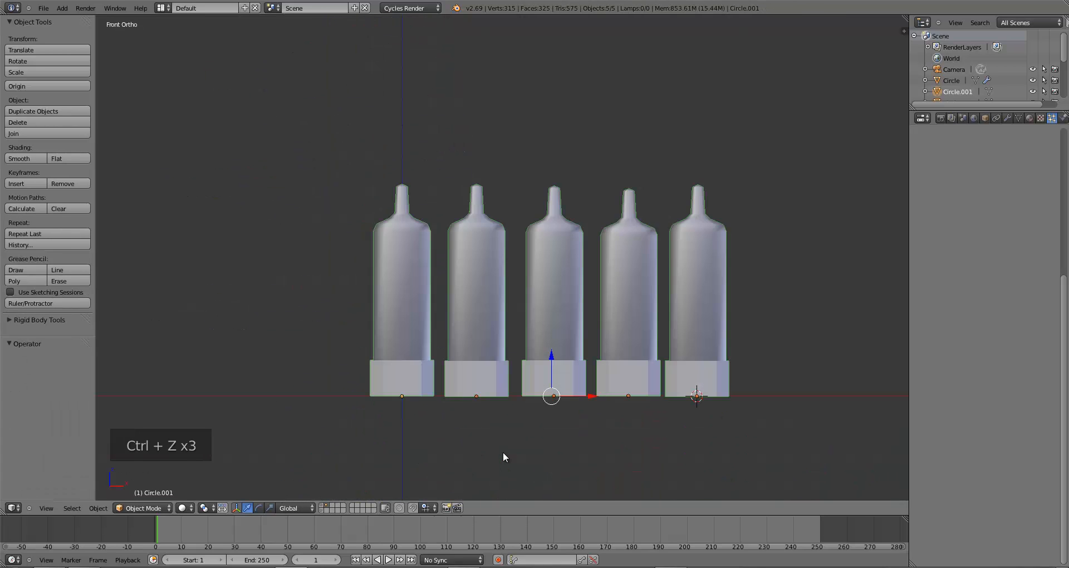
Rotate all five glass lights 90° about the global Z axis
key("r")
key("z")
key("9")
key("0")
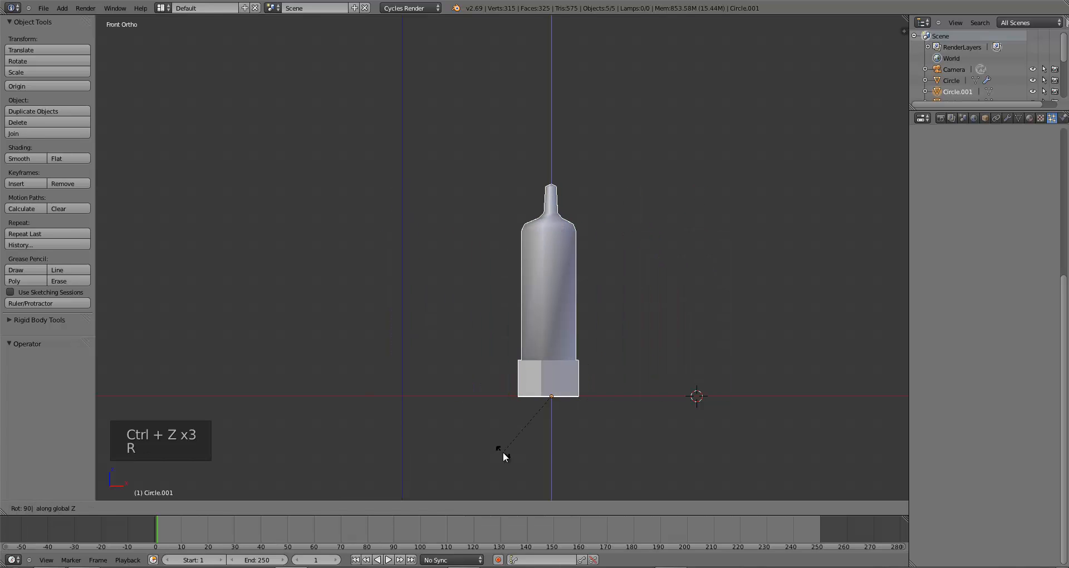
key("Return")
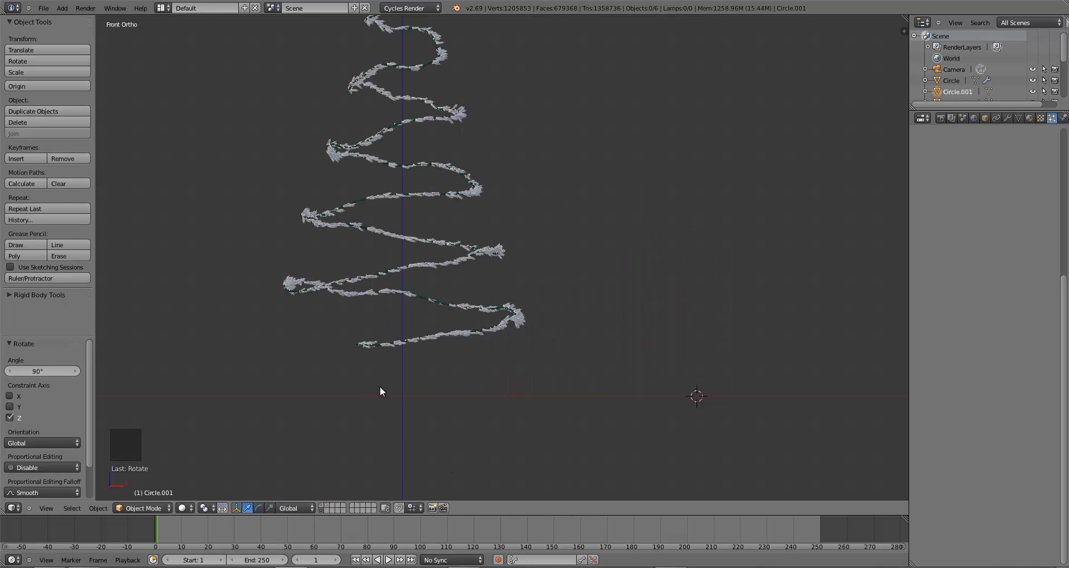
Enable the Rotation option for the wire's Lights group instances and inspect their orientation up close
scroll(389, 357, "up", 5)
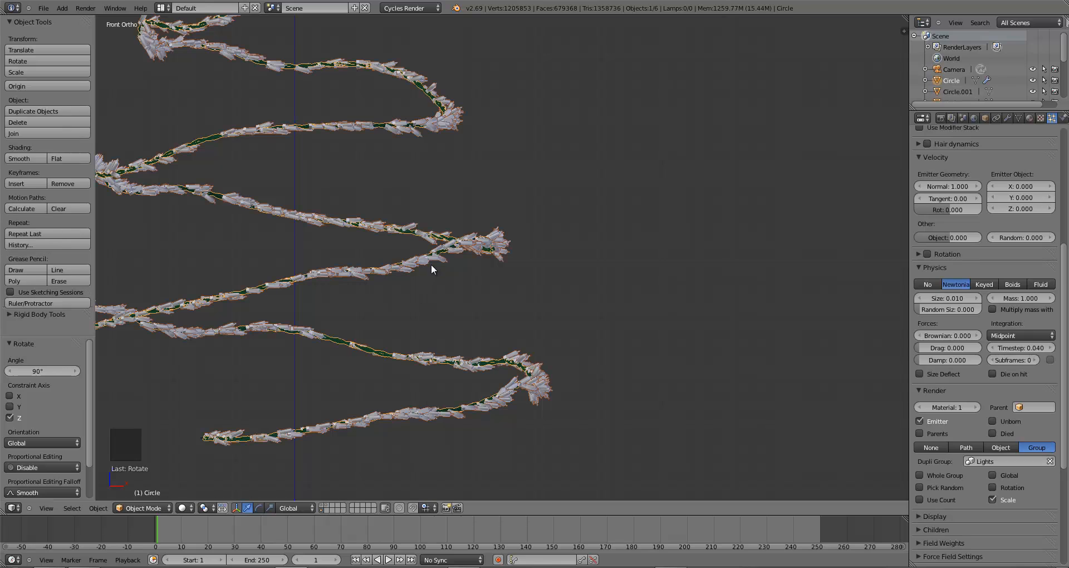
left_click(992, 487)
middle_click_drag(538, 382, 576, 399, "shift")
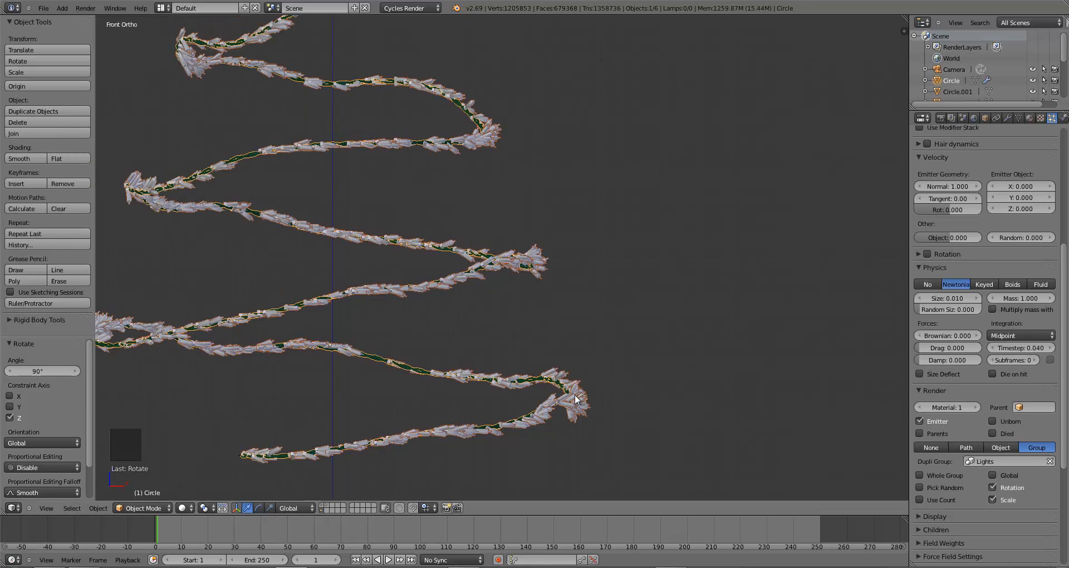
scroll(576, 398, "up", 8)
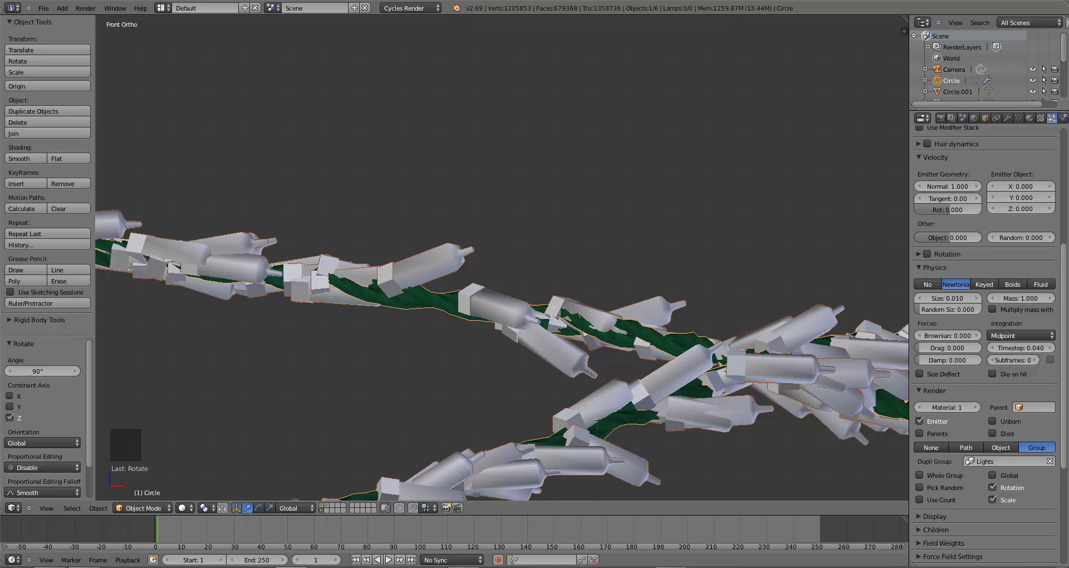
scroll(986, 389, "up", 1)
scroll(986, 362, "down", 2)
scroll(565, 312, "down", 7)
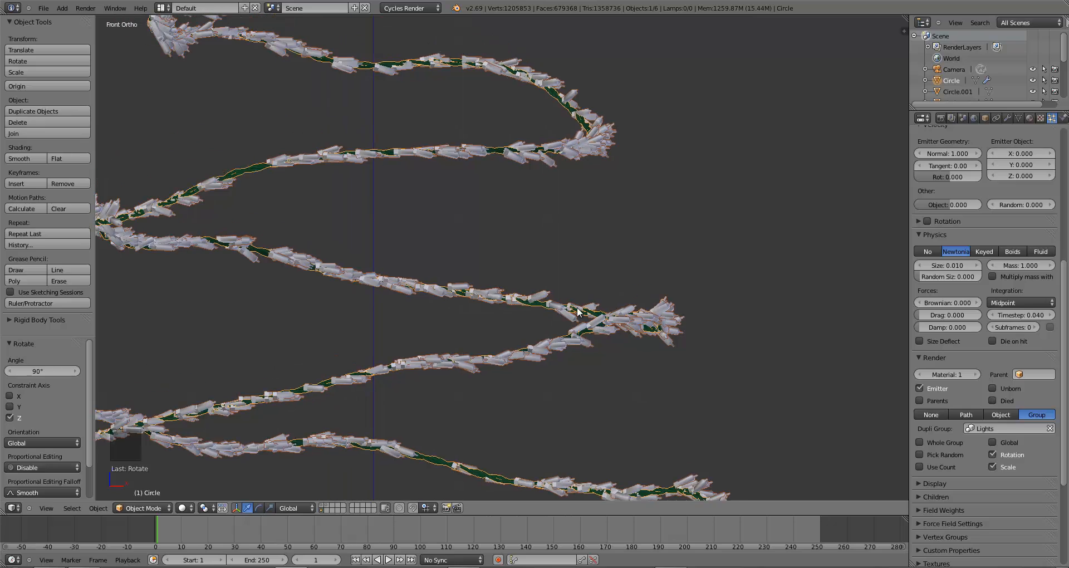
middle_click_drag(564, 296, 572, 294, "shift")
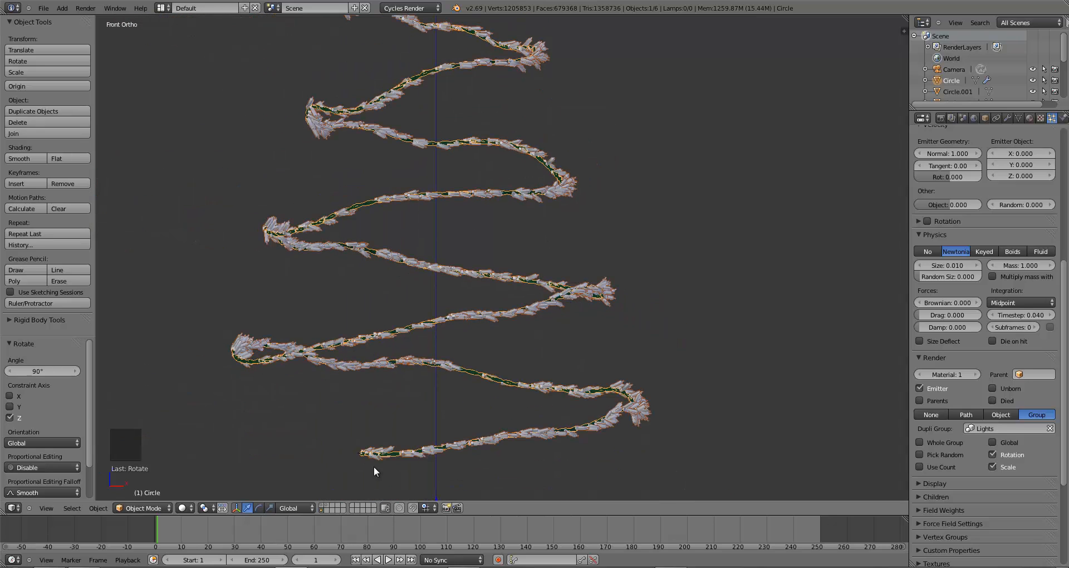
Select all the glass lights on the bottles' layer and rotate them 90° about the Y axis
left_click(329, 505)
scroll(476, 391, "down", 5)
key("b")
left_click_drag(493, 241, 619, 336)
type("ry90")
key("Return")
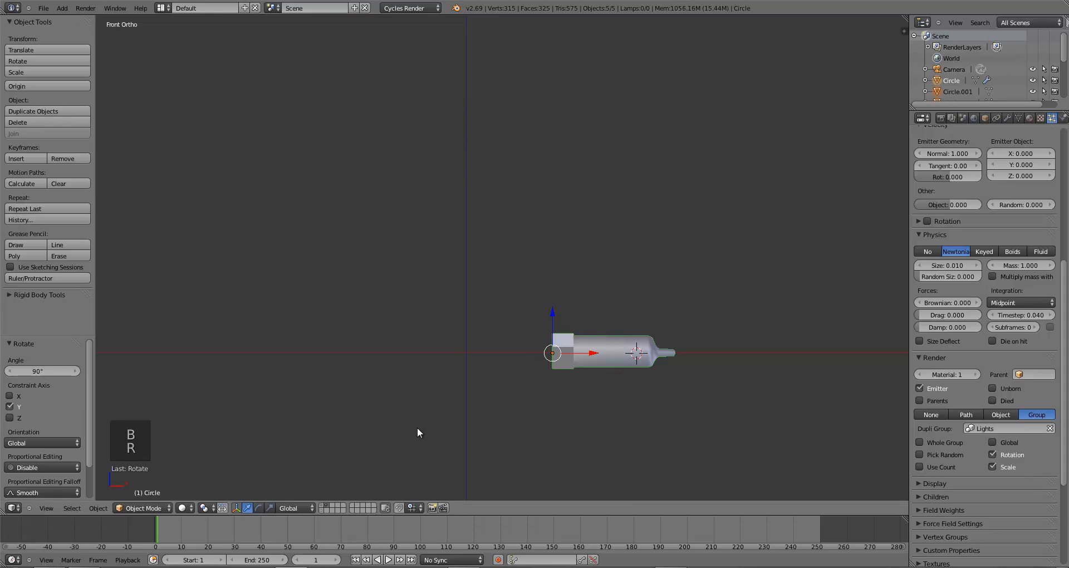
Show the wire's layer, inspect the reoriented lights along the whole spiral, and save the file
left_click(322, 511)
scroll(433, 421, "up", 9)
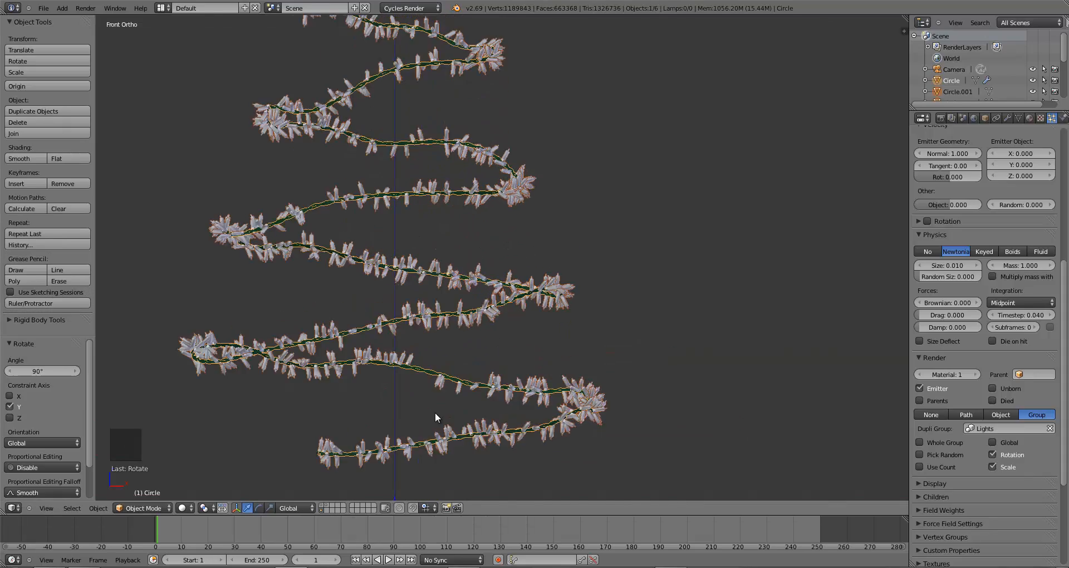
mouse_move(469, 368)
middle_mouse_down()
mouse_move(472, 359)
mouse_move(364, 354)
mouse_move(469, 362)
middle_mouse_up()
scroll(455, 364, "down", 6)
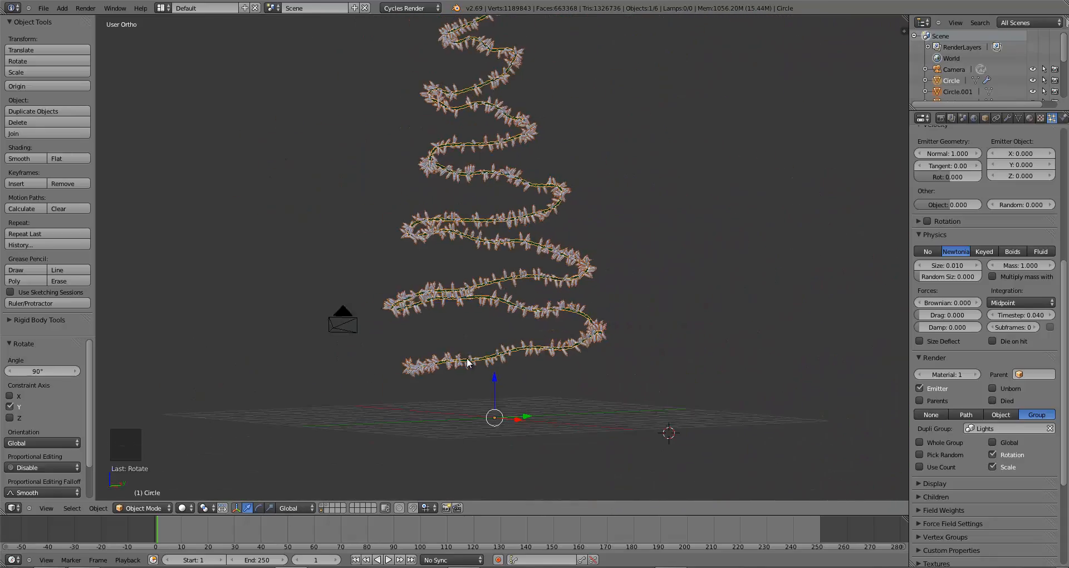
key("KP_1")
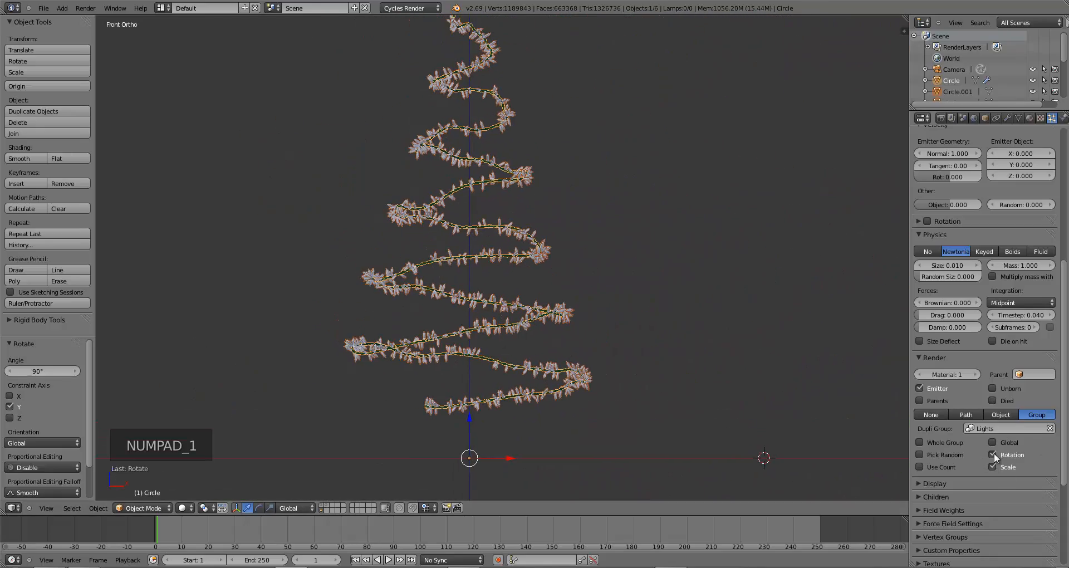
middle_click_drag(529, 261, 541, 302, "shift")
key("ctrl+s")
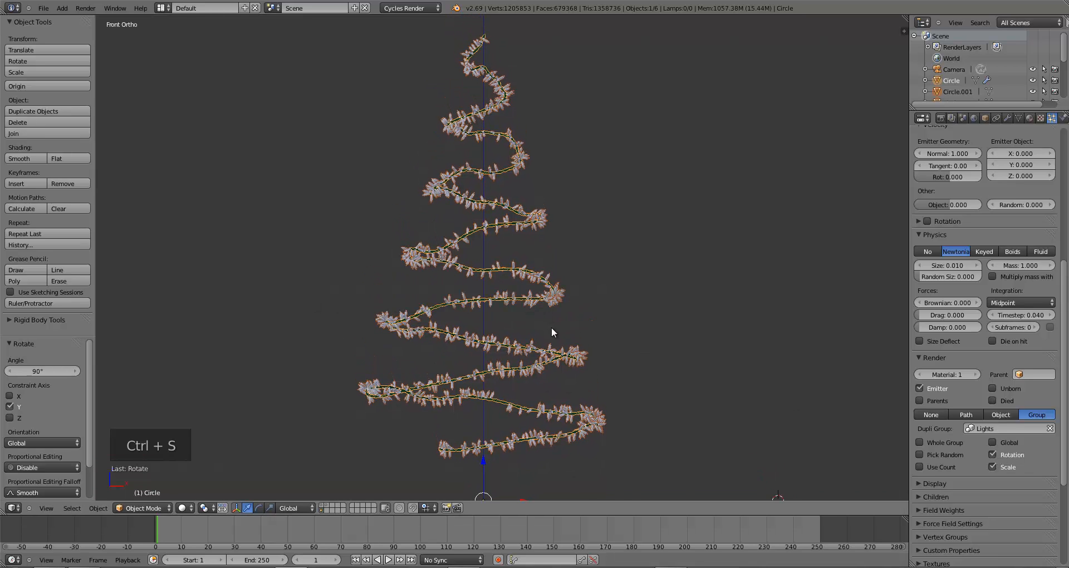
Try a particle size of 0.08 for the lights on the wire
scroll(551, 326, "up", 3)
scroll(551, 329, "up", 2)
left_click(944, 262)
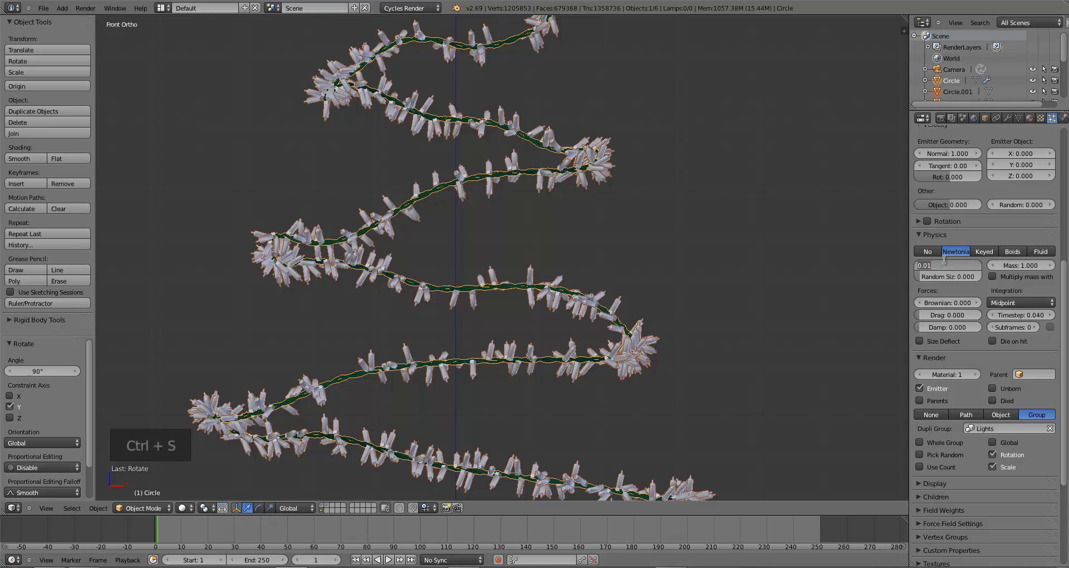
type(".08")
key("Return")
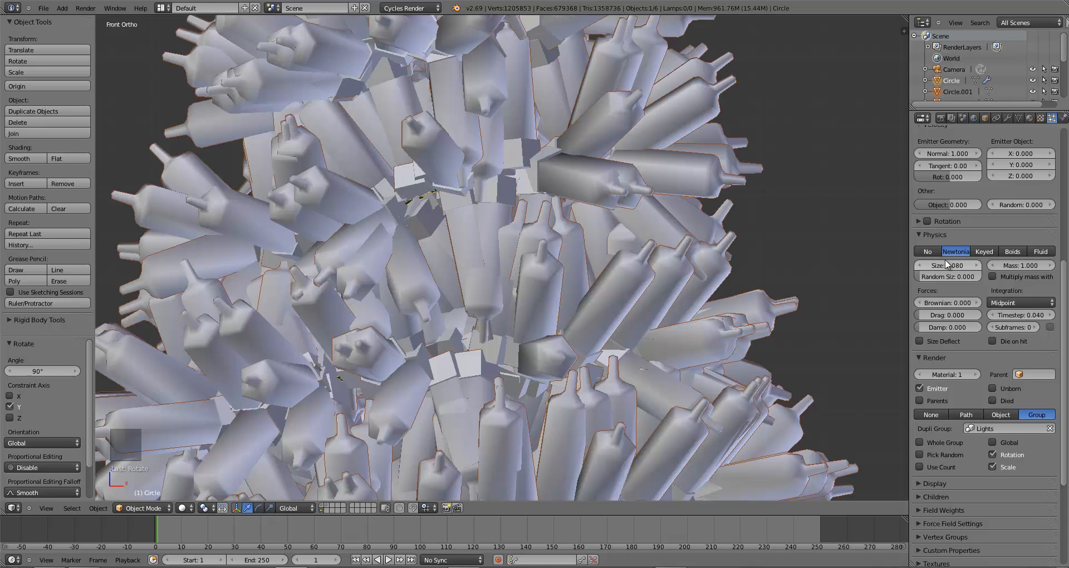
Set the wire's particle size to 0.008 and save the file
left_click(944, 261)
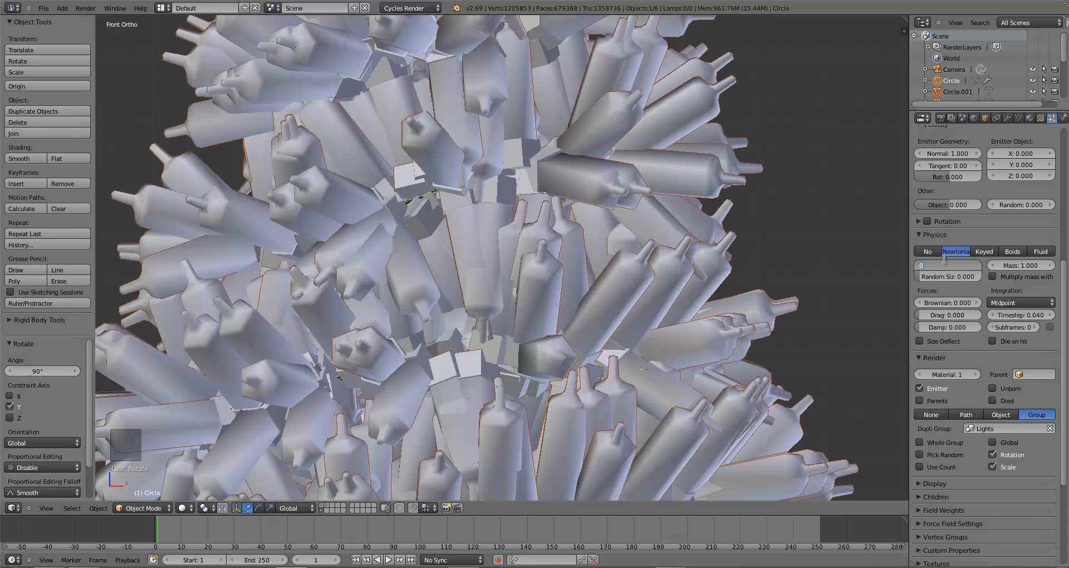
type(".008")
key("Return")
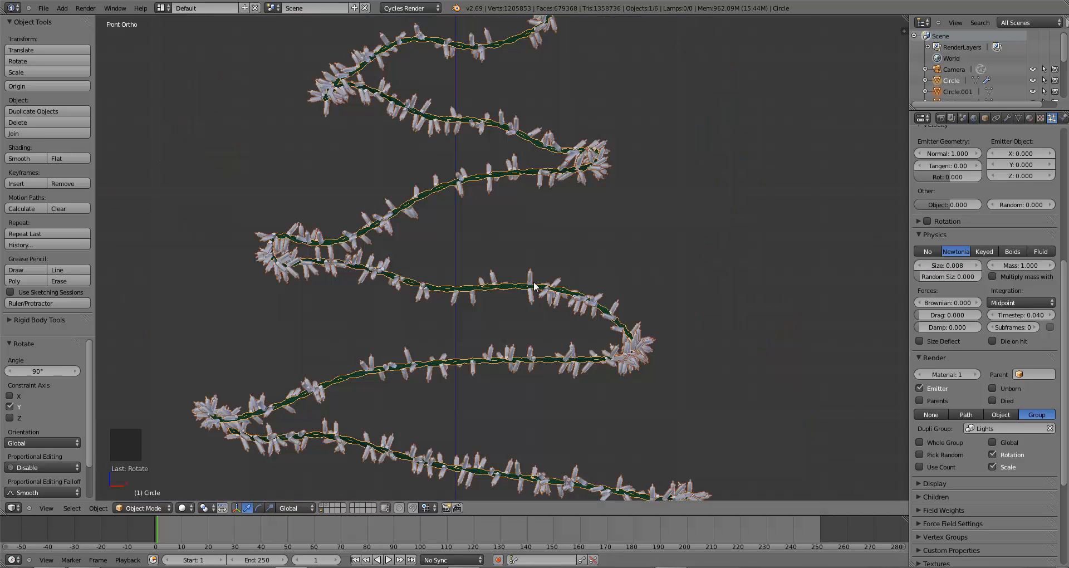
key("ctrl+s")
scroll(592, 313, "down", 3)
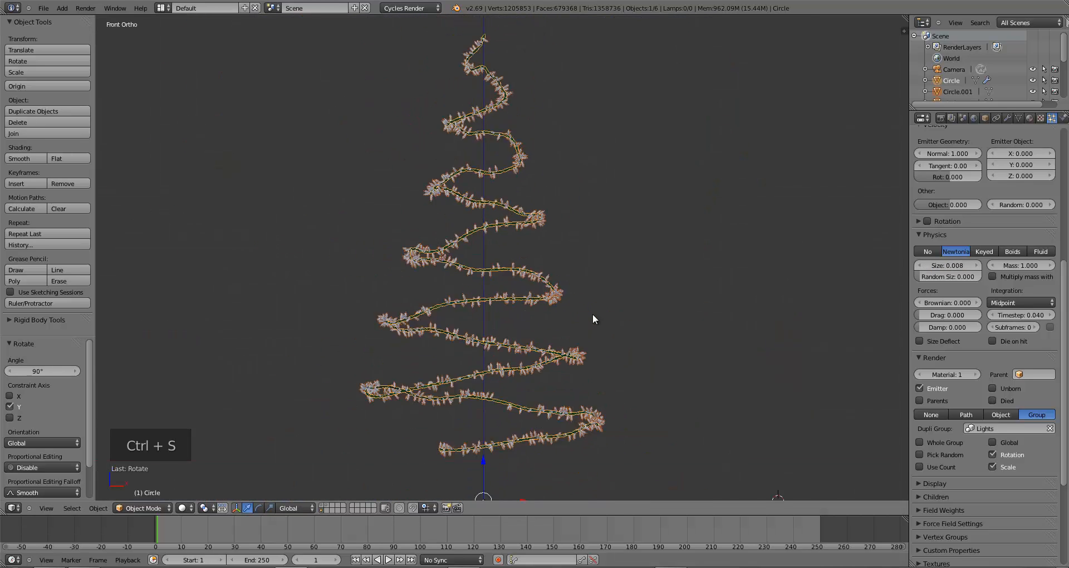
Set the particle system's emission number to 350 and view the lights around the spiral
scroll(593, 313, "up", 4)
scroll(1027, 342, "up", 10)
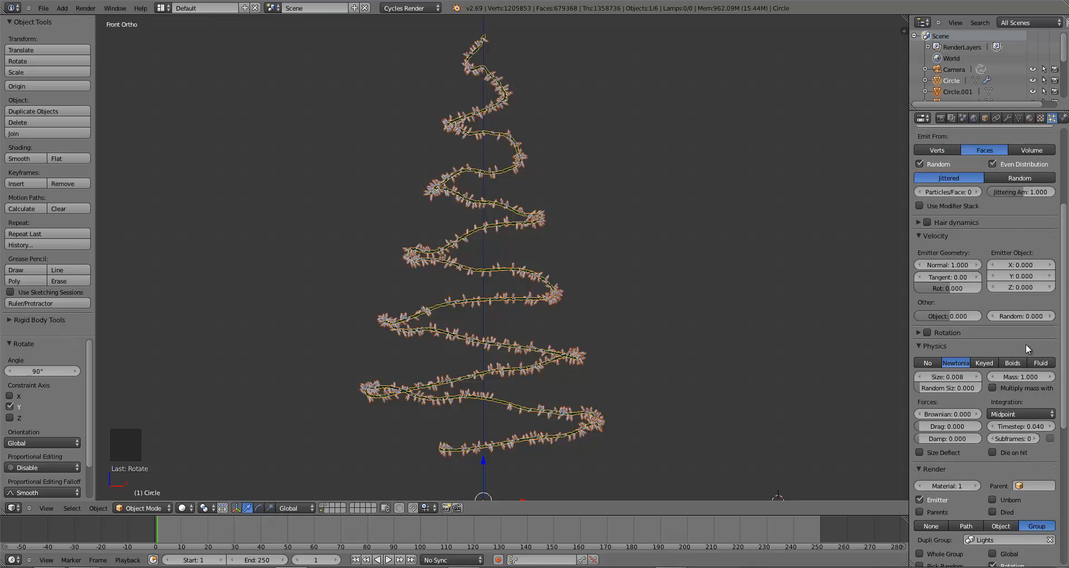
left_click(991, 267)
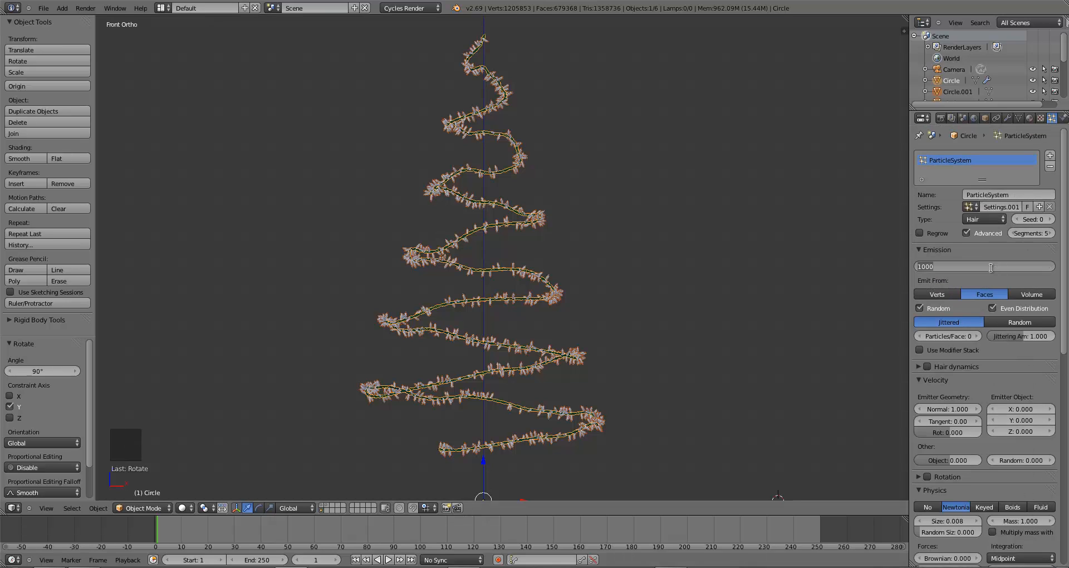
type("350")
key("Return")
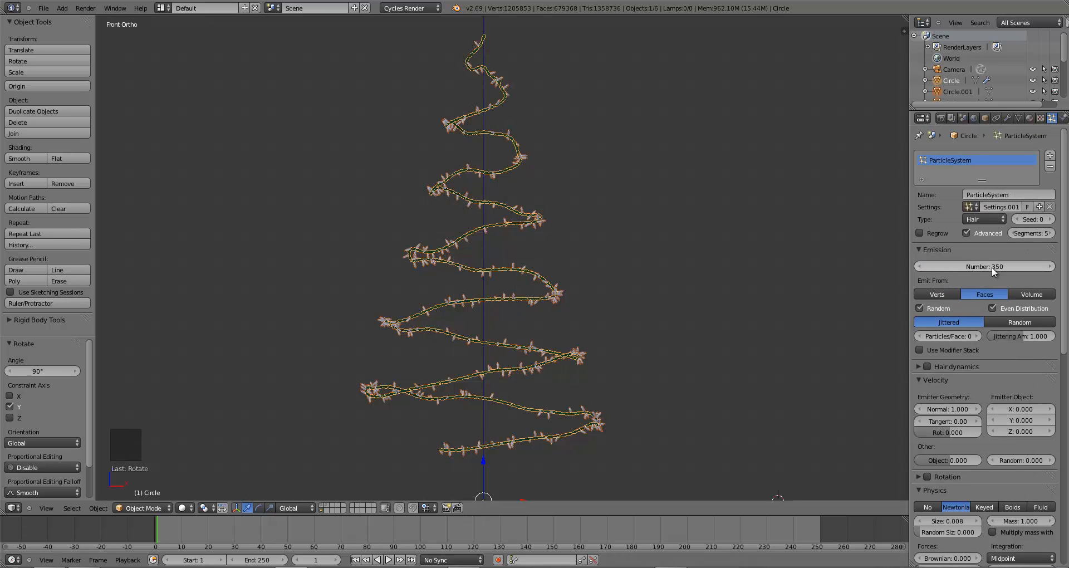
middle_click_drag(762, 293, 624, 348)
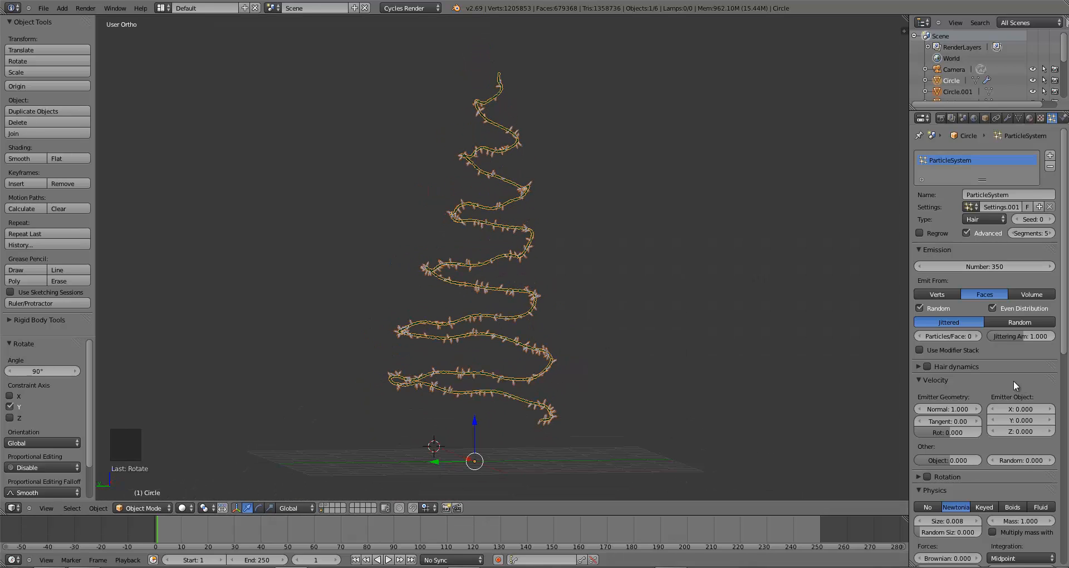
Try emitting the lights from Verts and with Random distribution, restoring Faces and Jittered
left_click(939, 294)
left_click(976, 293)
middle_click_drag(699, 349, 657, 348)
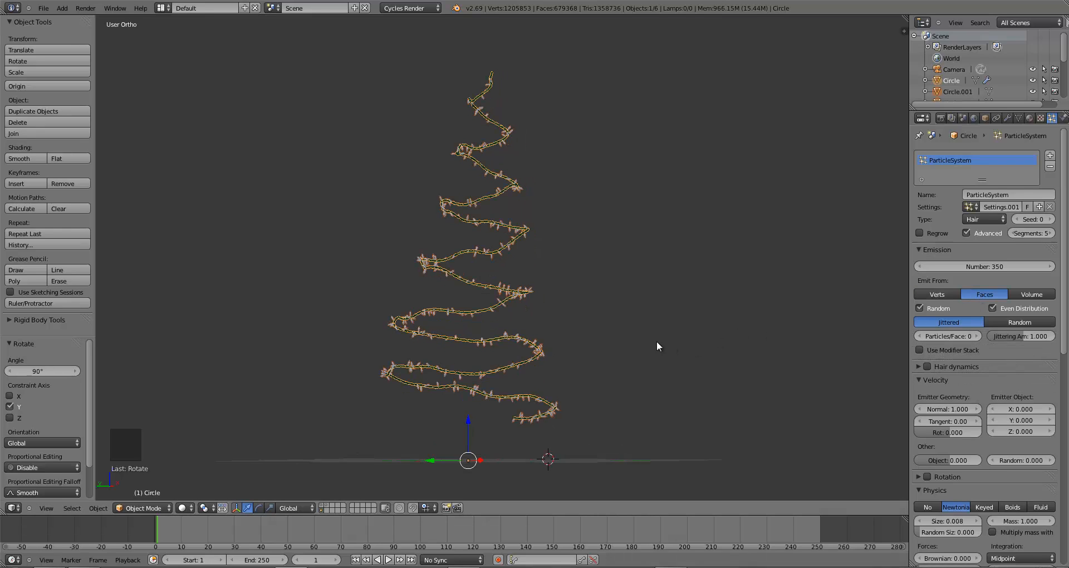
left_click(1015, 323)
left_click(951, 322)
Inspect the lights' spacing along the wire up close, return to the front view, and save the file
middle_click_drag(617, 309, 672, 318)
scroll(659, 351, "up", 4)
scroll(659, 351, "up", 5)
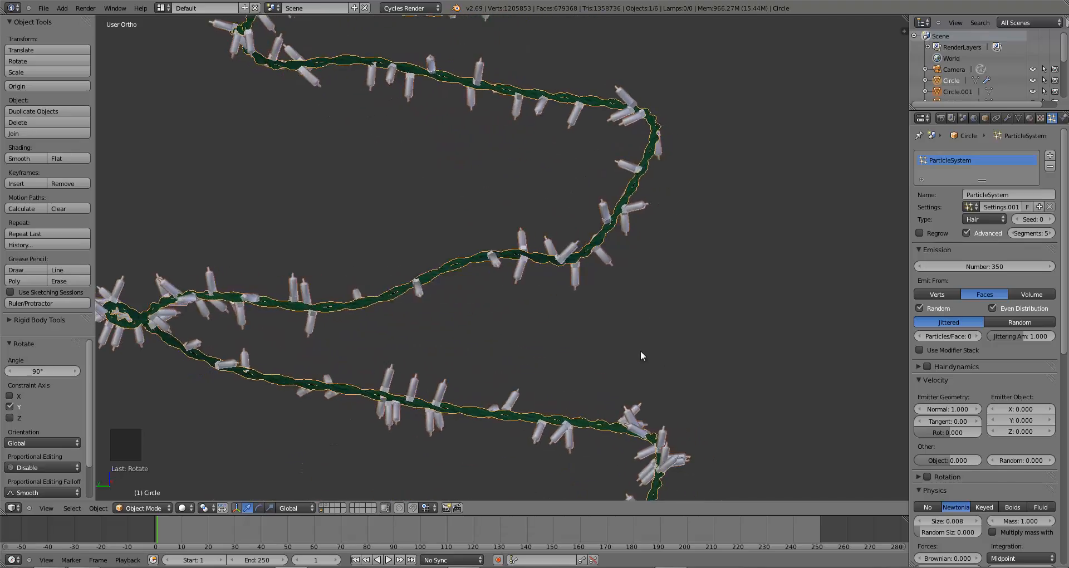
middle_click_drag(609, 349, 566, 366)
scroll(565, 360, "down", 6)
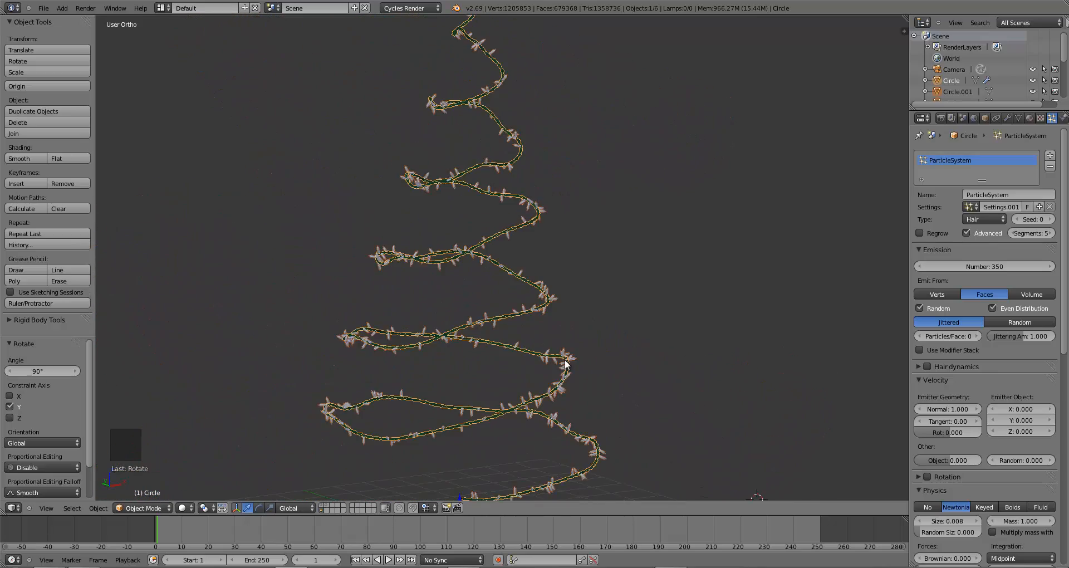
key("KP_1")
key("ctrl+s")
scroll(570, 361, "up", 2)
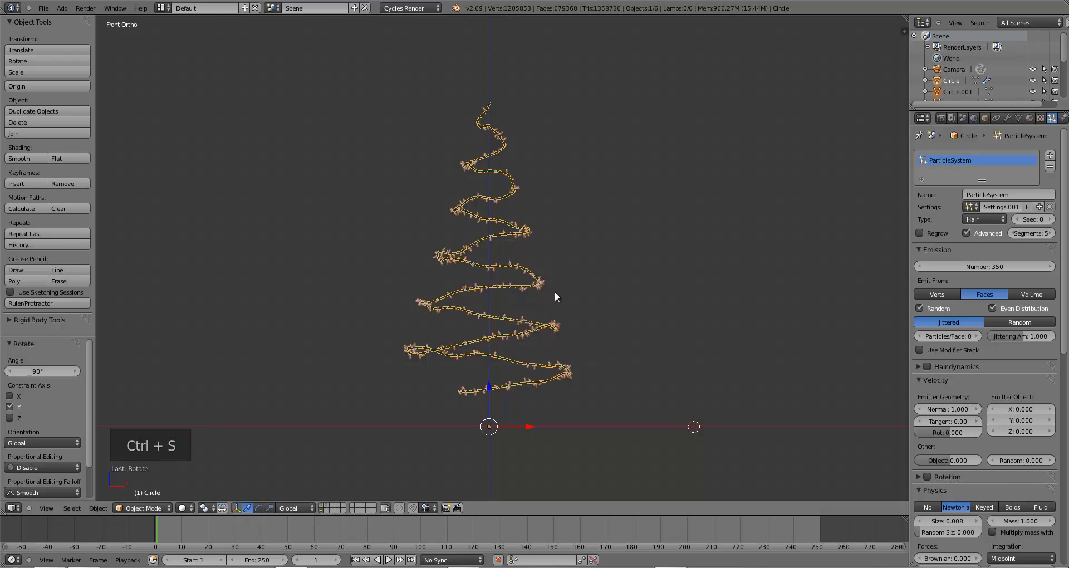
Enter Edit Mode on the wire and examine its mesh where the lights attach
middle_click_drag(555, 291, 568, 327)
scroll(568, 327, "up", 3)
key("Tab")
scroll(568, 327, "up", 12)
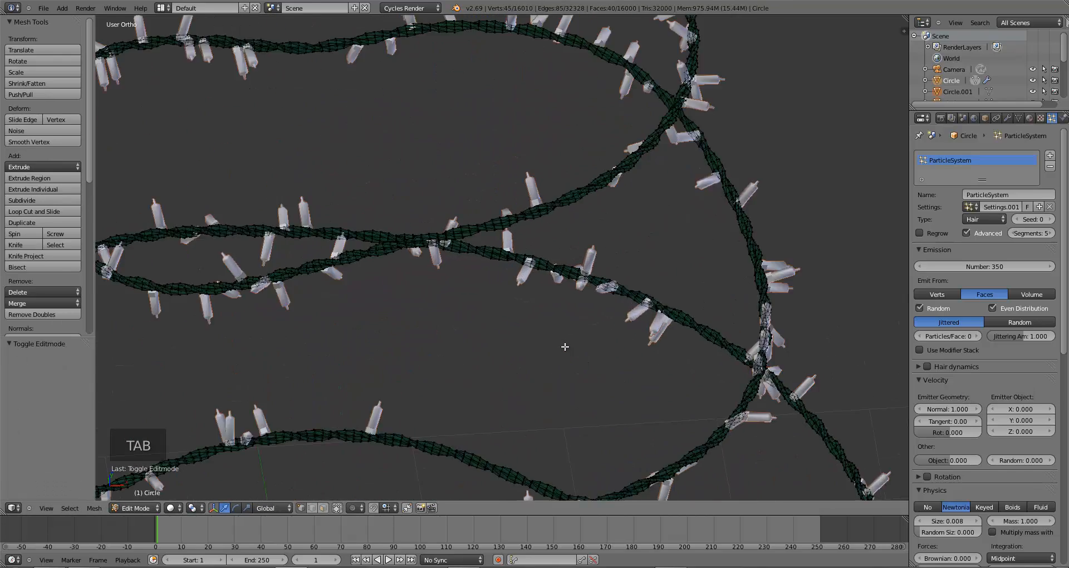
middle_click_drag(524, 231, 542, 255)
scroll(542, 257, "up", 3)
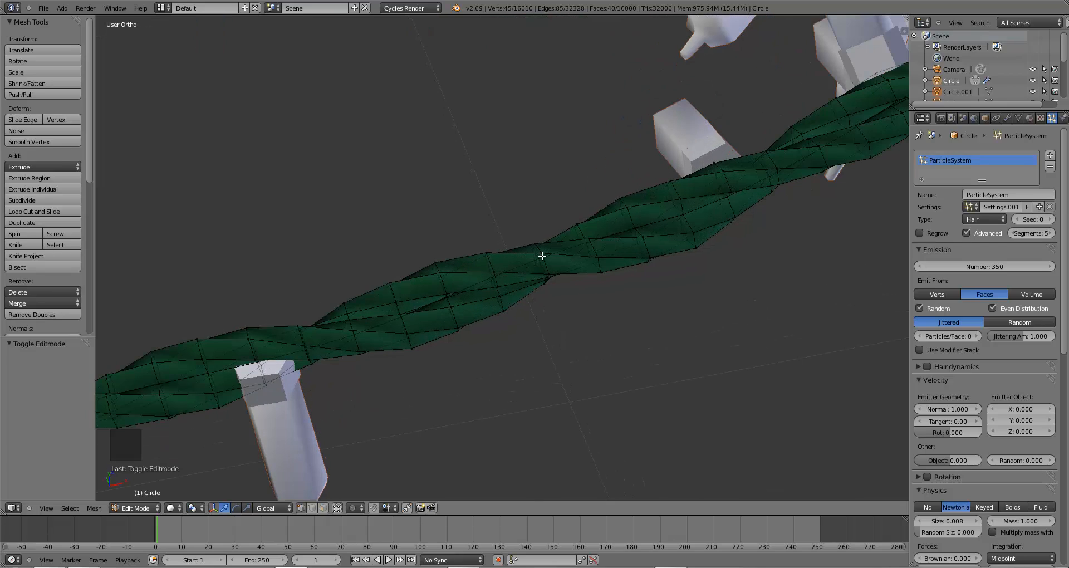
scroll(542, 255, "down", 15)
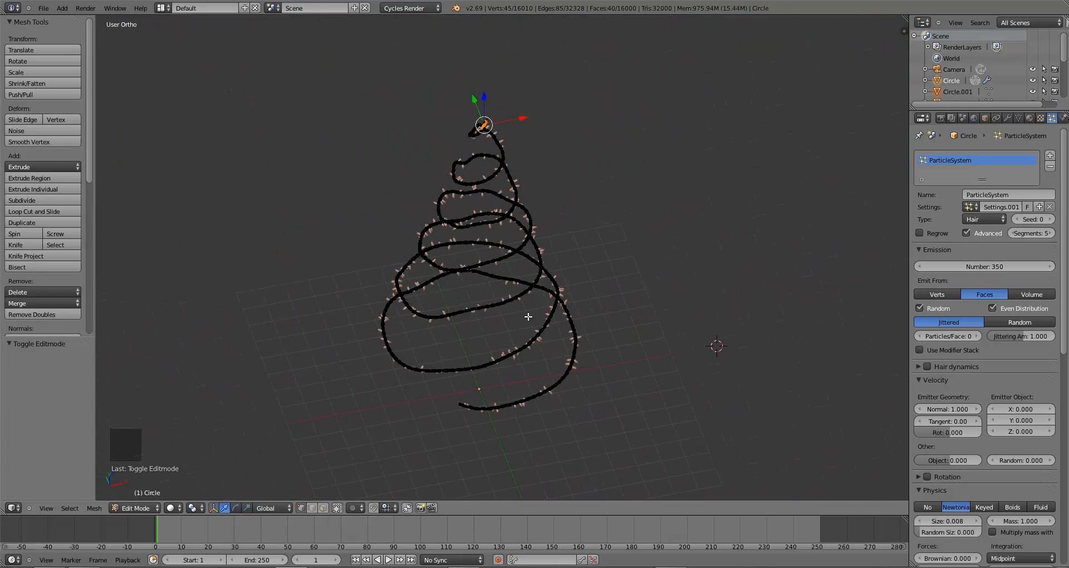
Return the wire to Object Mode, show it from the front, and save the file
middle_click_drag(528, 317, 517, 294)
key("Tab")
key("KP_1")
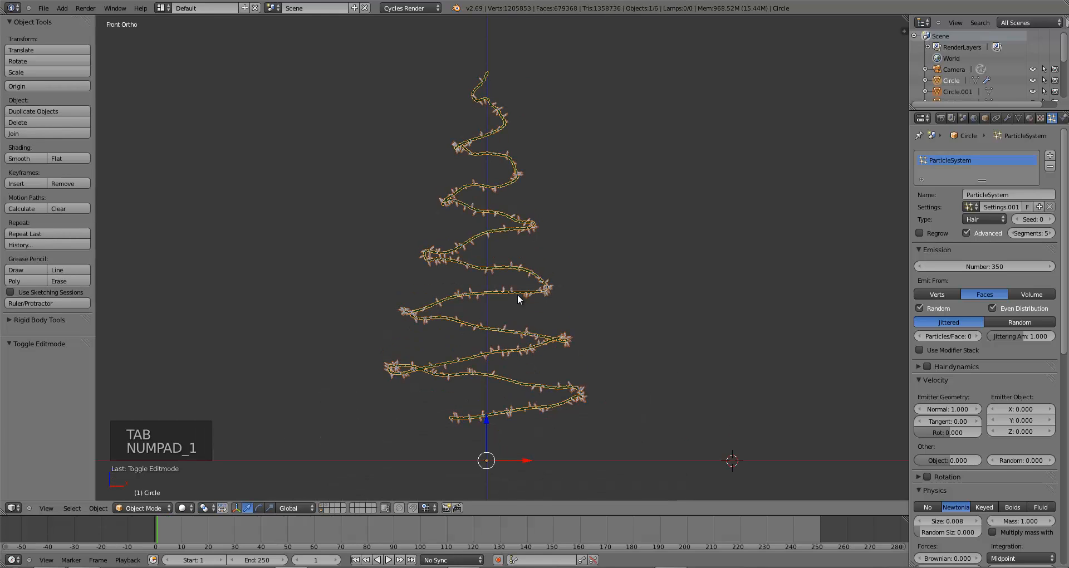
key("ctrl+s")
left_click(518, 294)
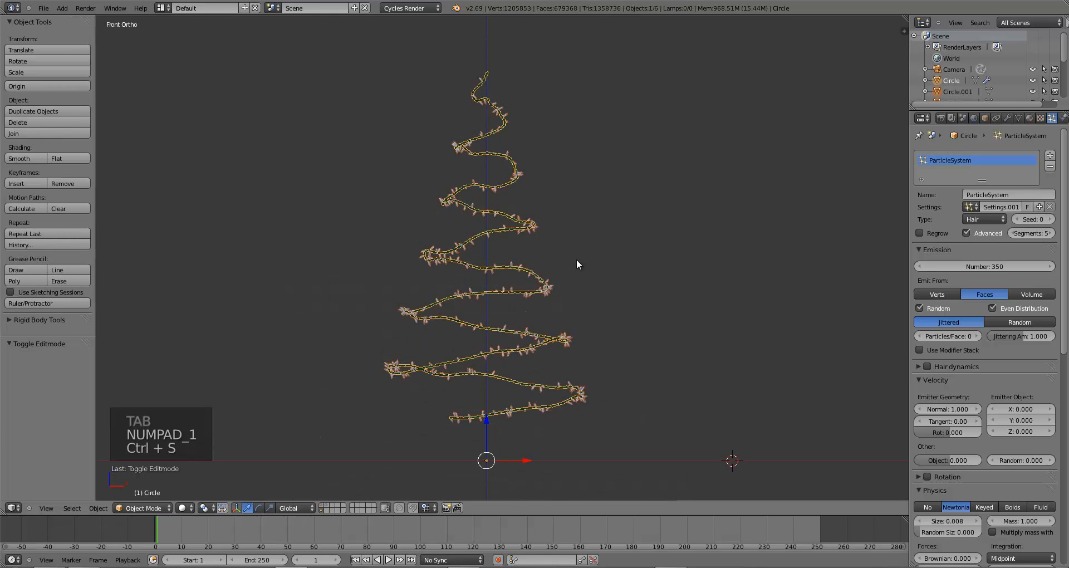
Turn off Random emission for the wire's particle system and check the lights from the front
middle_click_drag(496, 282, 463, 287)
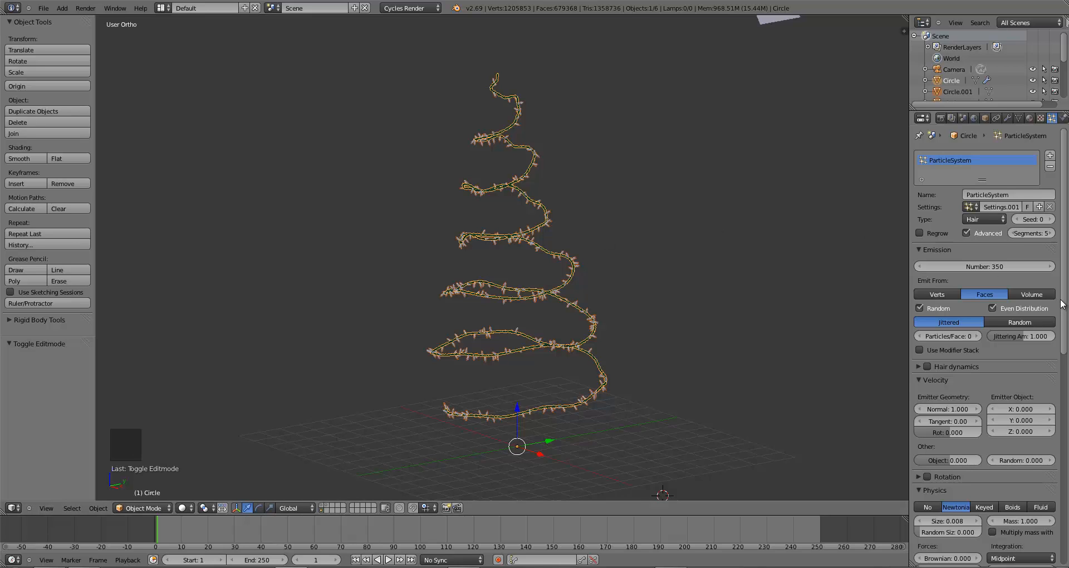
left_click(917, 307)
middle_click_drag(706, 333, 793, 317)
key("KP_1")
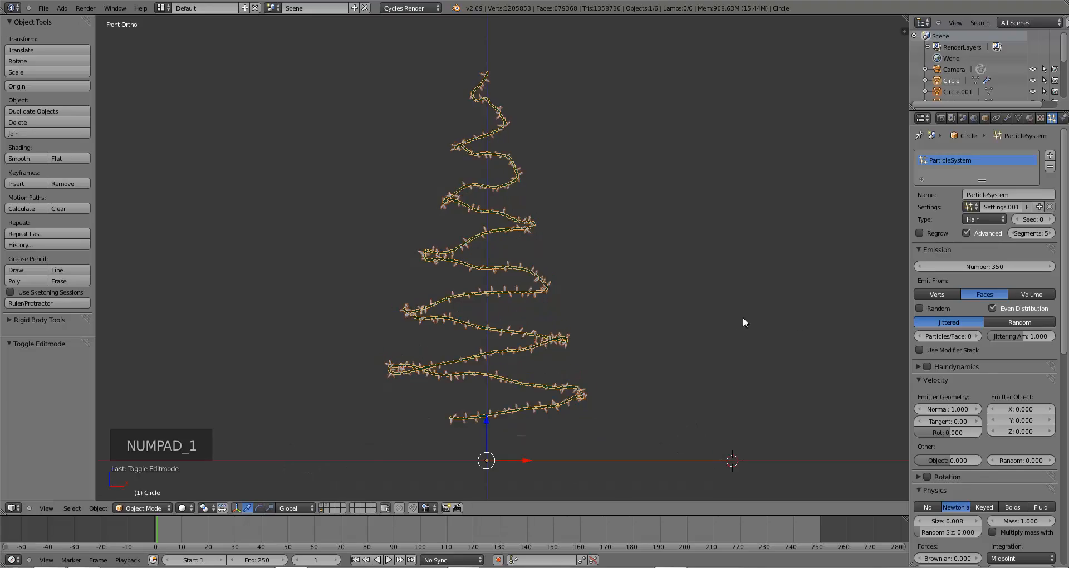
Examine the spacing of the lights around the whole spiral, up close and from several angles
scroll(729, 317, "up", 5)
middle_click_drag(715, 320, 587, 285)
scroll(576, 282, "down", 8)
scroll(589, 303, "up", 10)
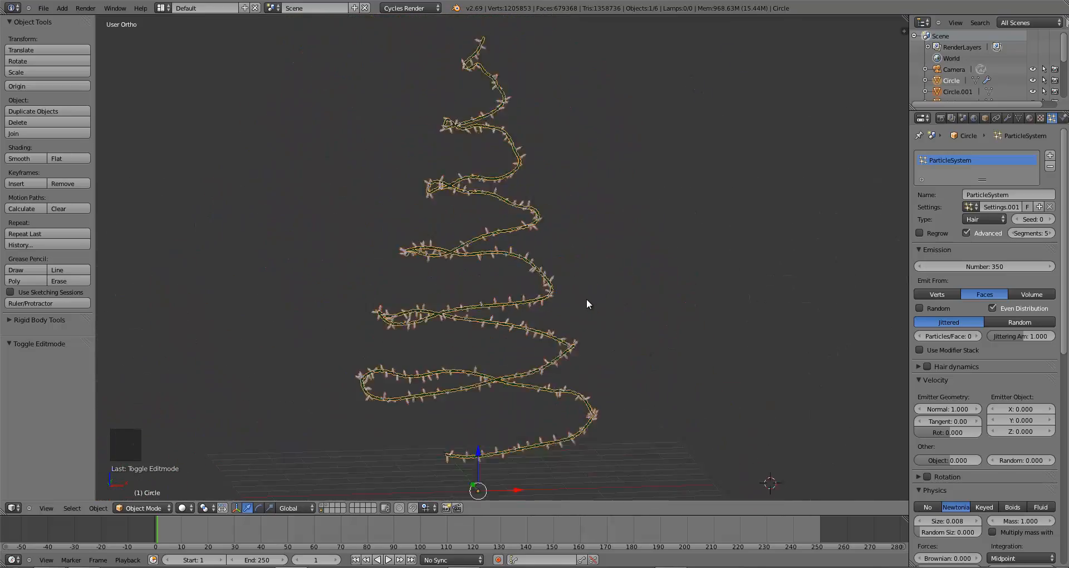
scroll(595, 302, "down", 6)
scroll(544, 303, "up", 5)
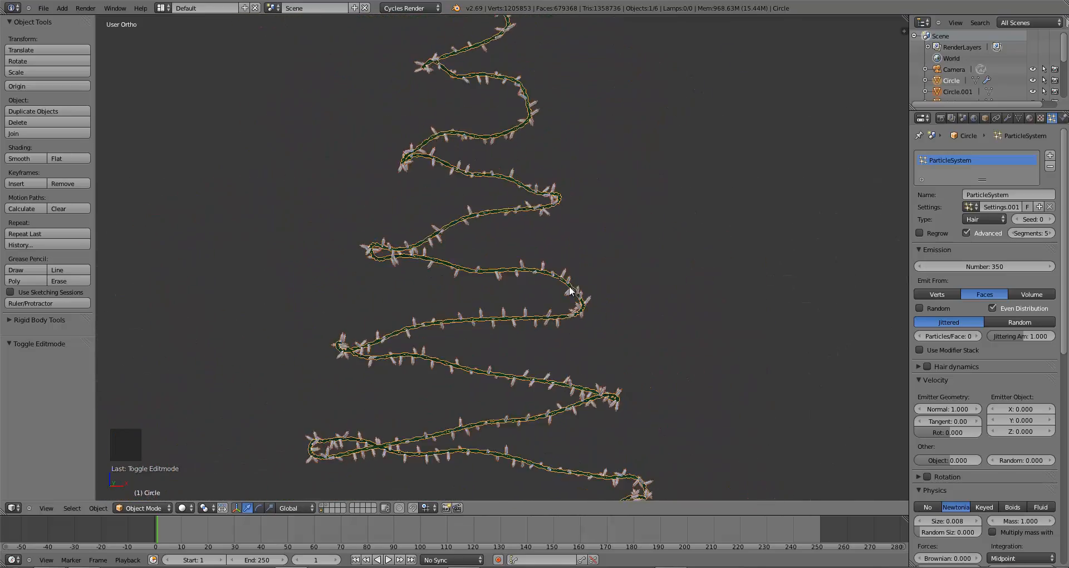
scroll(584, 313, "down", 6)
scroll(529, 312, "up", 4)
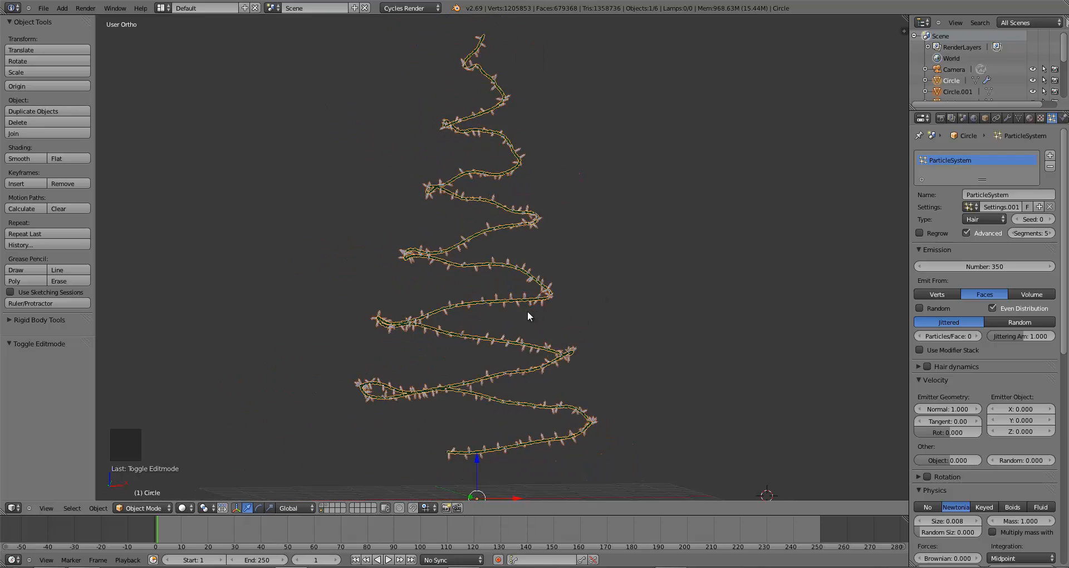
scroll(493, 308, "down", 5)
middle_click_drag(501, 334, 491, 332)
scroll(492, 329, "up", 5)
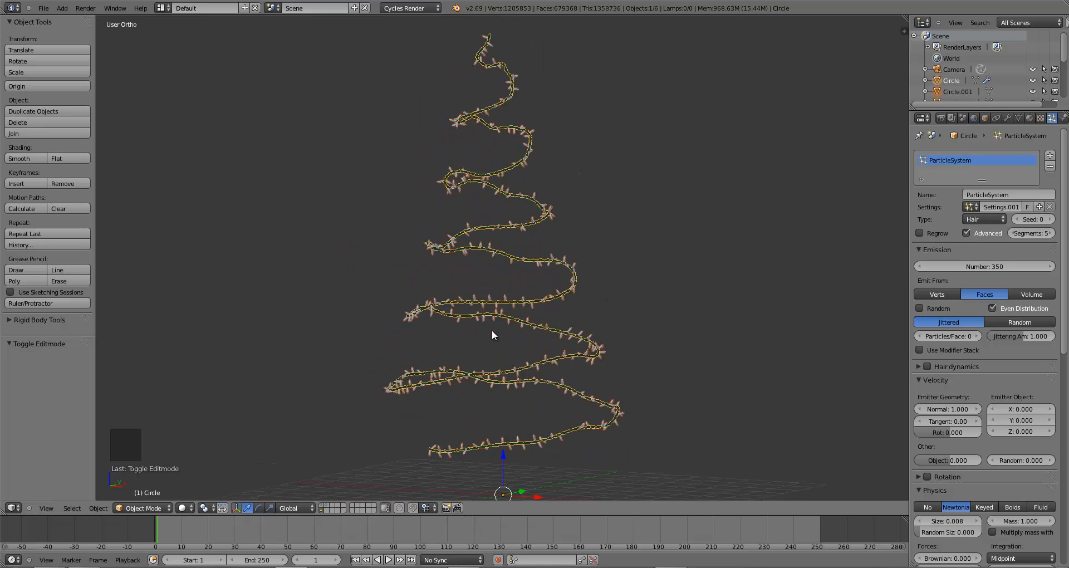
Enable Pick Random for the Lights dupli group and inspect the lights on the wire up close and from the front
scroll(960, 469, "down", 10)
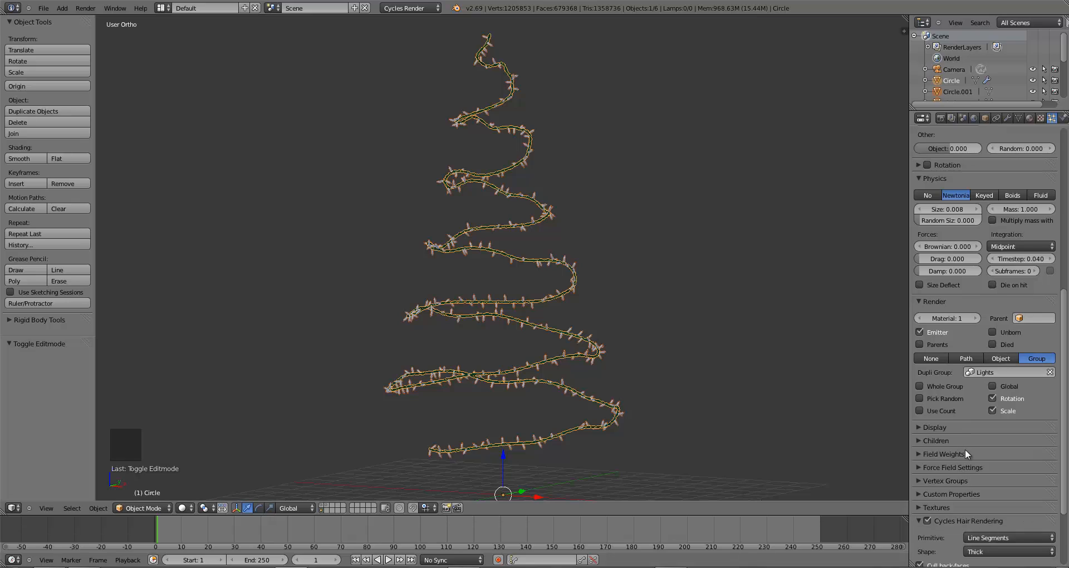
left_click(920, 399)
scroll(528, 339, "up", 10)
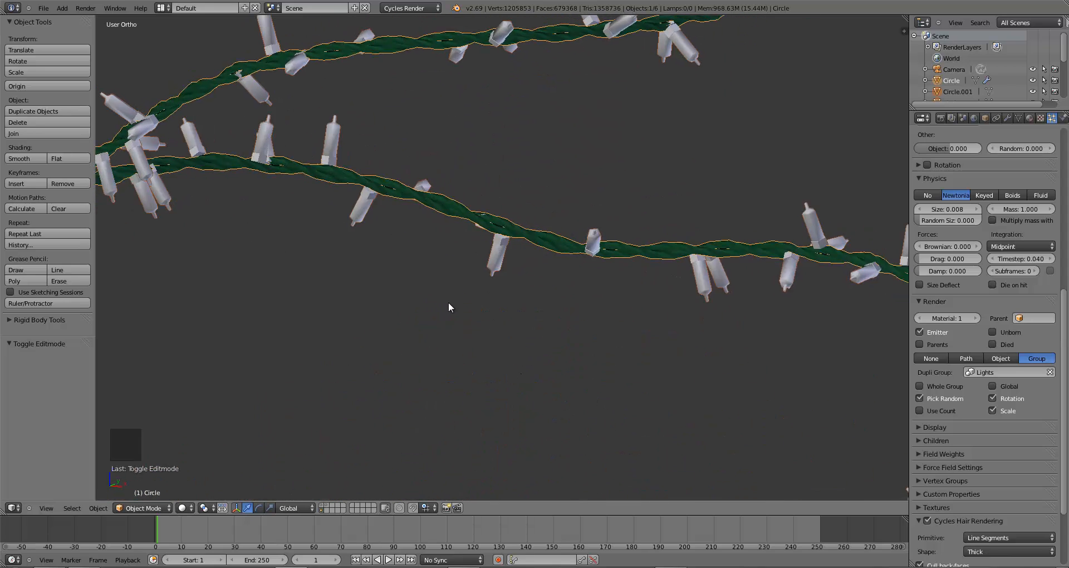
middle_click_drag(450, 306, 626, 243)
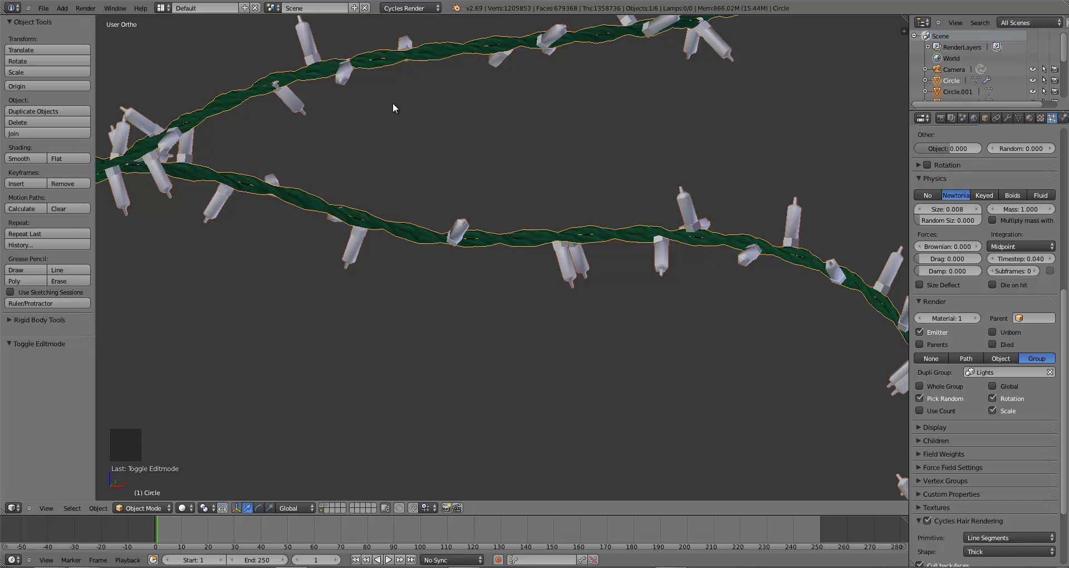
scroll(392, 102, "down", 10)
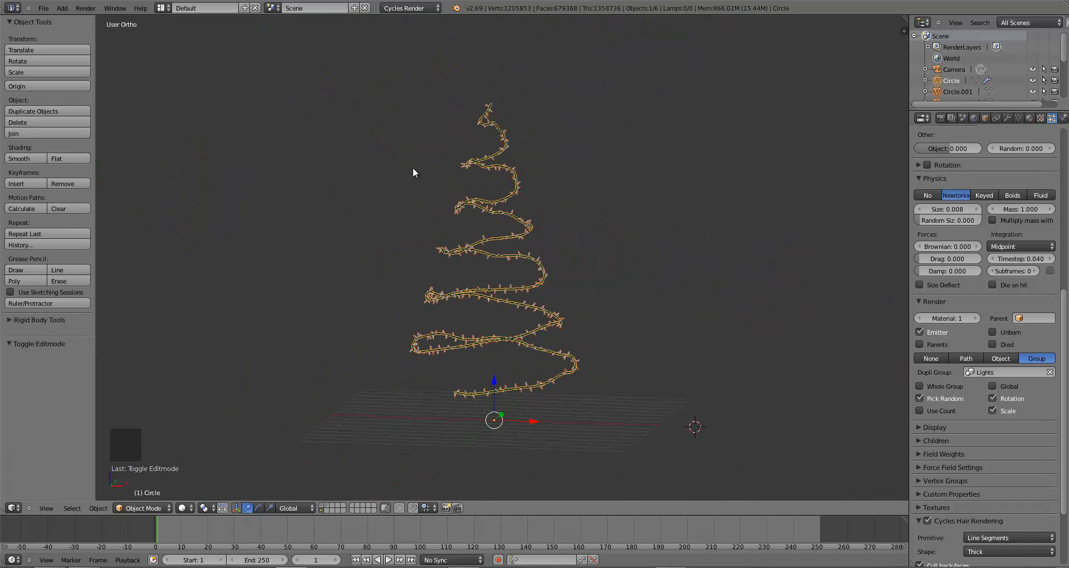
middle_click_drag(413, 167, 578, 267)
scroll(493, 265, "up", 4)
scroll(616, 241, "down", 5)
key("KP_1")
Set the particle system's emission number to 425, deselect everything, and save the file
scroll(997, 266, "up", 12)
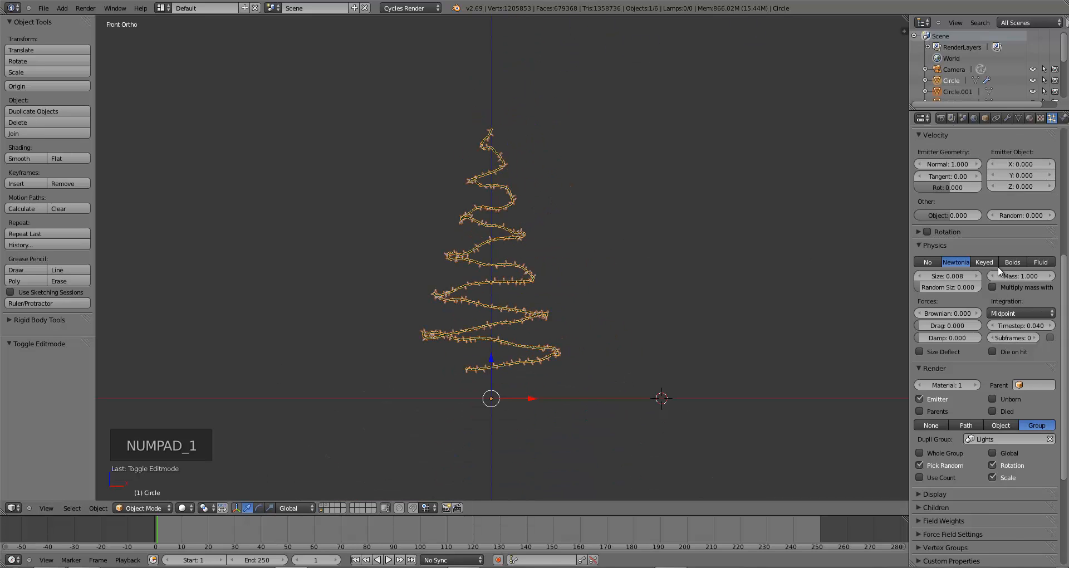
left_click(983, 222)
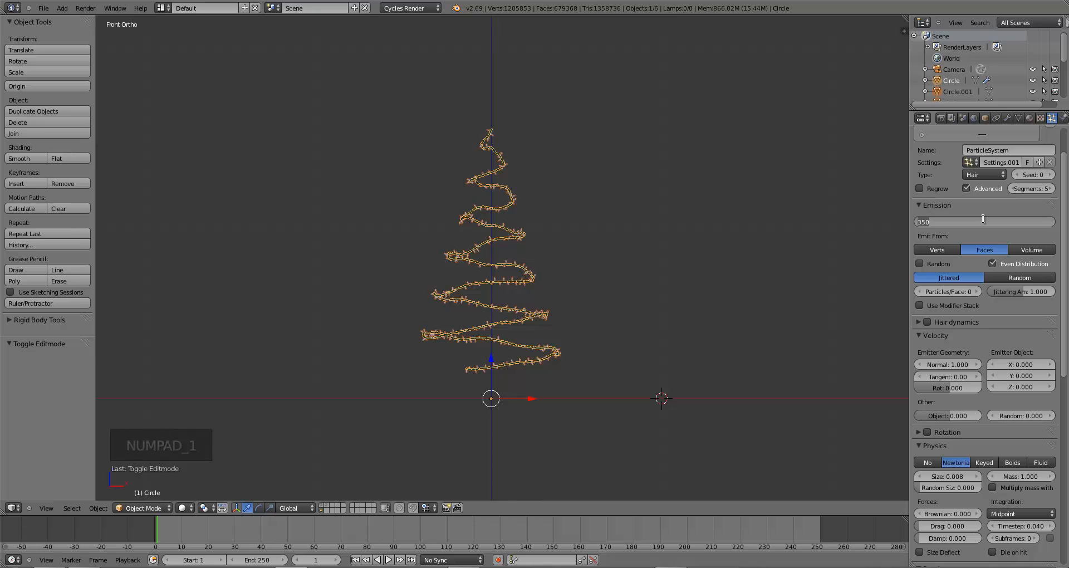
type("425")
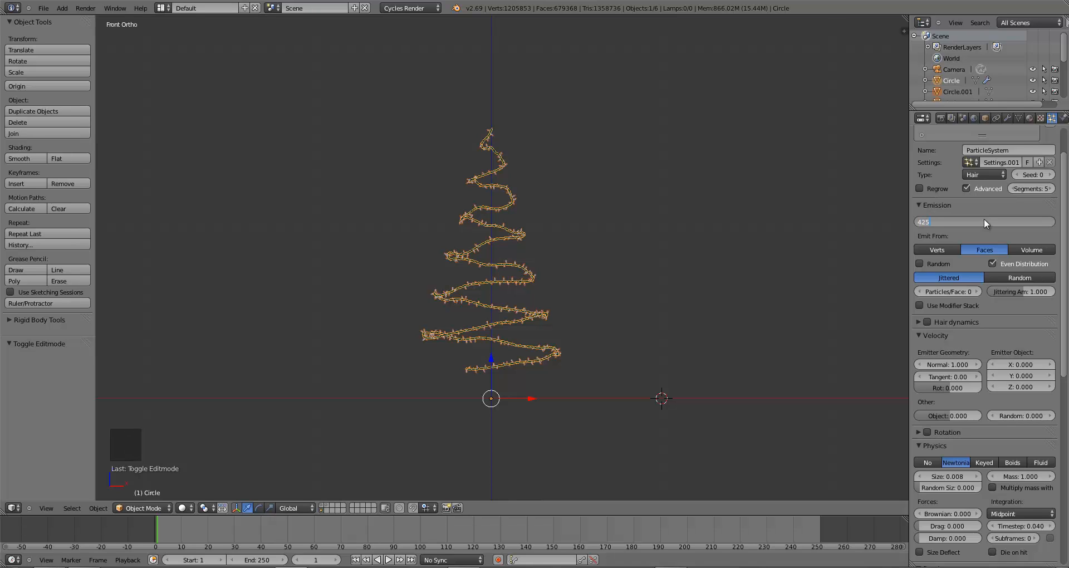
key("Return")
key("a")
key("ctrl+s")
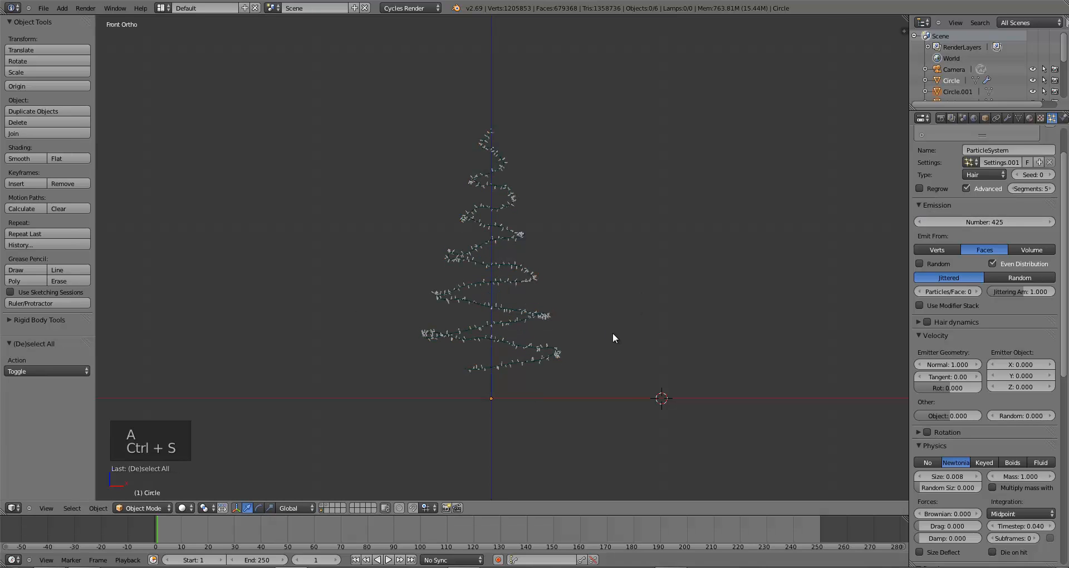
Reveal the hidden tree, deselect everything, save the file, and view the decorated tree through the camera
middle_click_drag(612, 332, 581, 346)
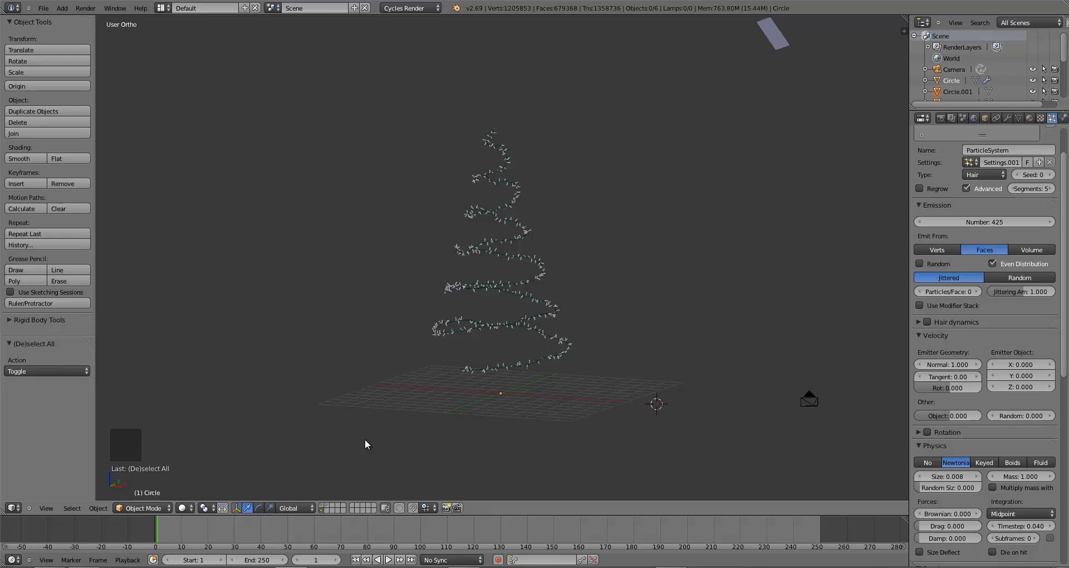
key("alt+h")
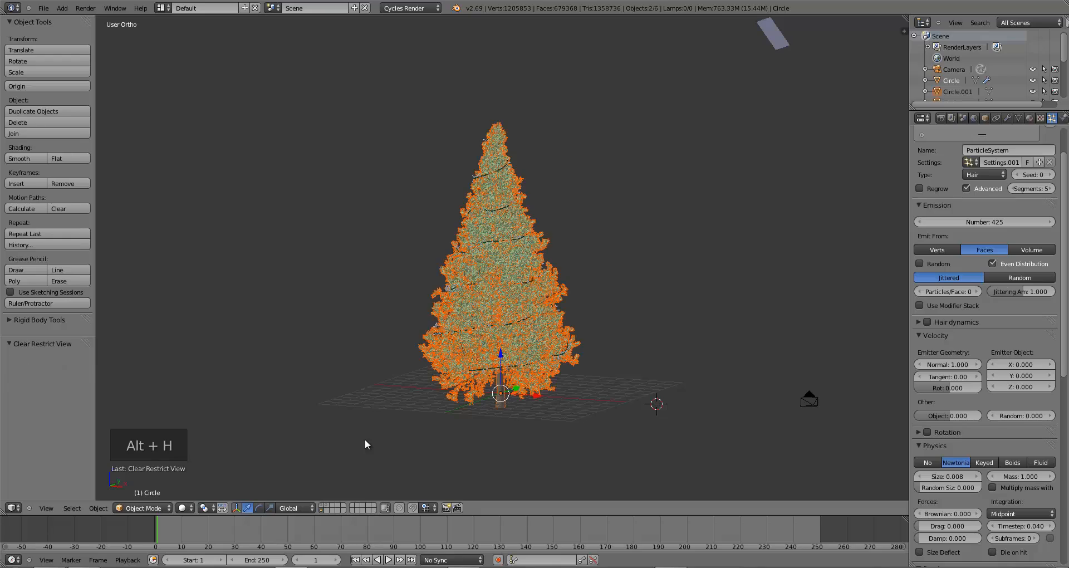
key("a")
key("ctrl+s")
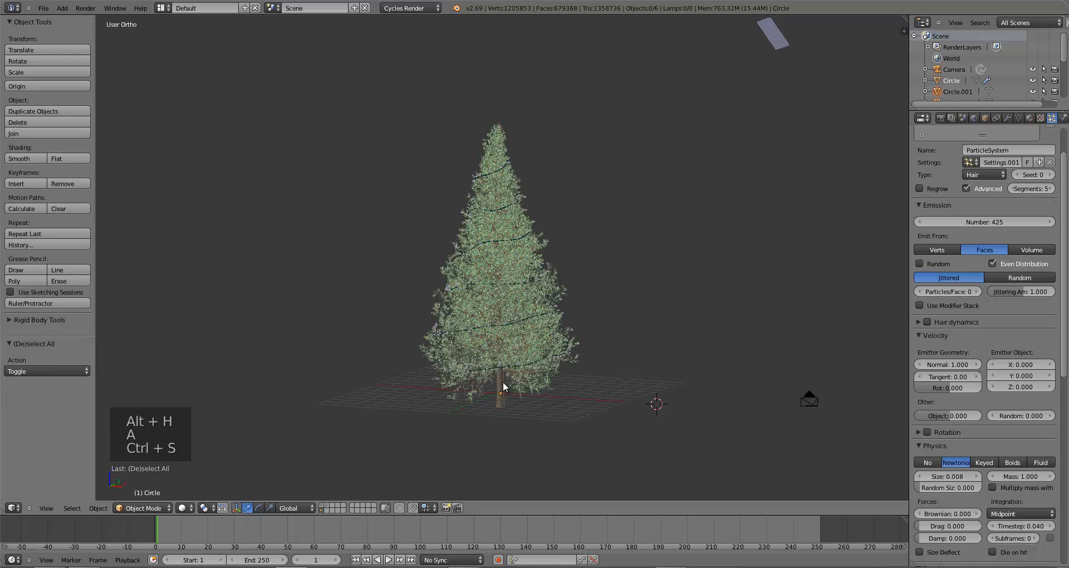
middle_click_drag(501, 382, 482, 385)
scroll(481, 382, "up", 7)
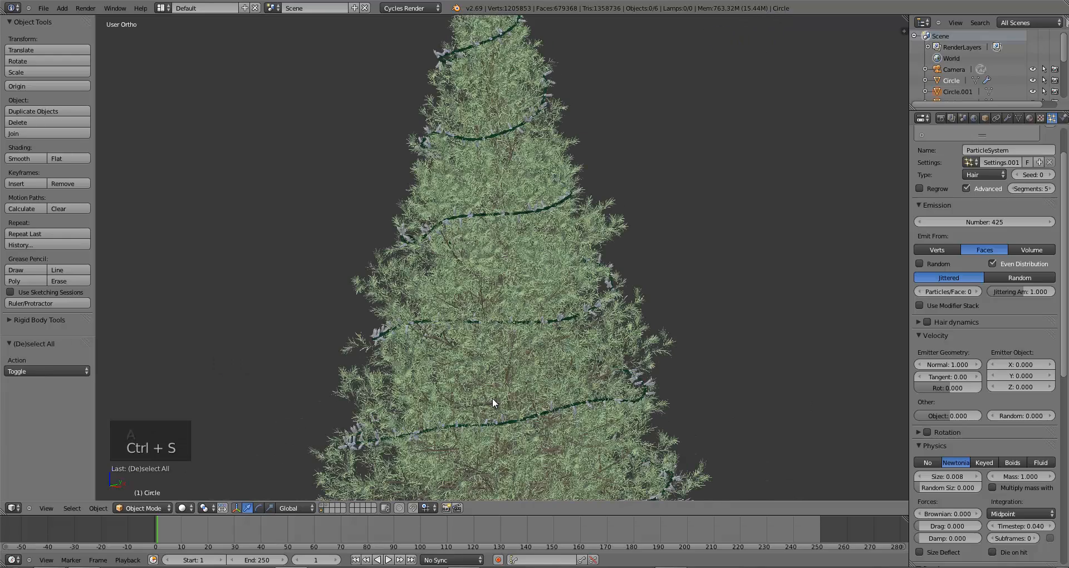
key("ctrl+s")
key("KP_0")
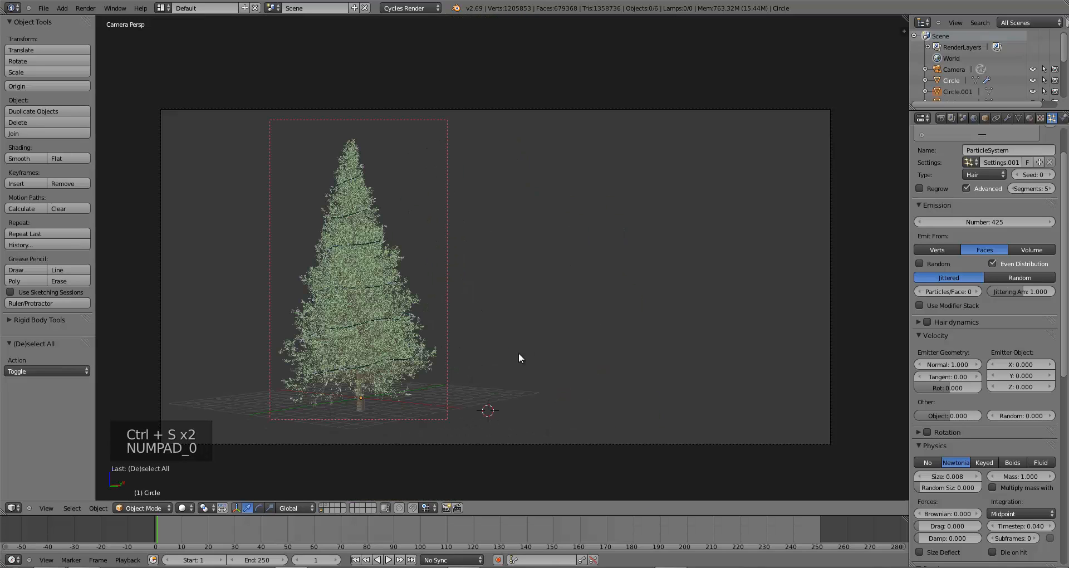
Set the Cycles render samples to 150 and save the file
scroll(1030, 189, "up", 3)
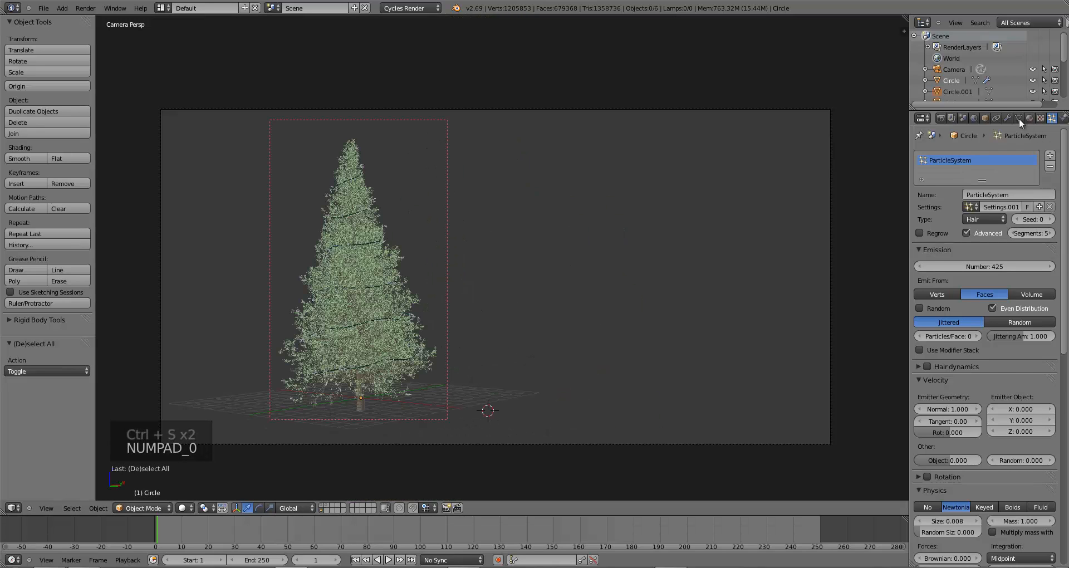
left_click(941, 118)
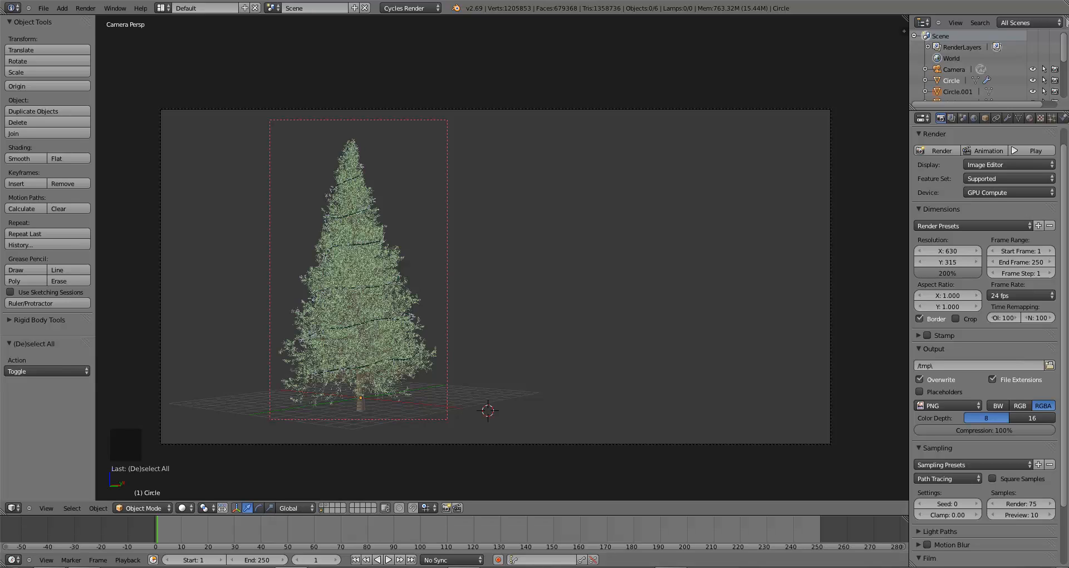
left_click(1025, 500)
type("150")
key("Return")
key("ctrl+s")
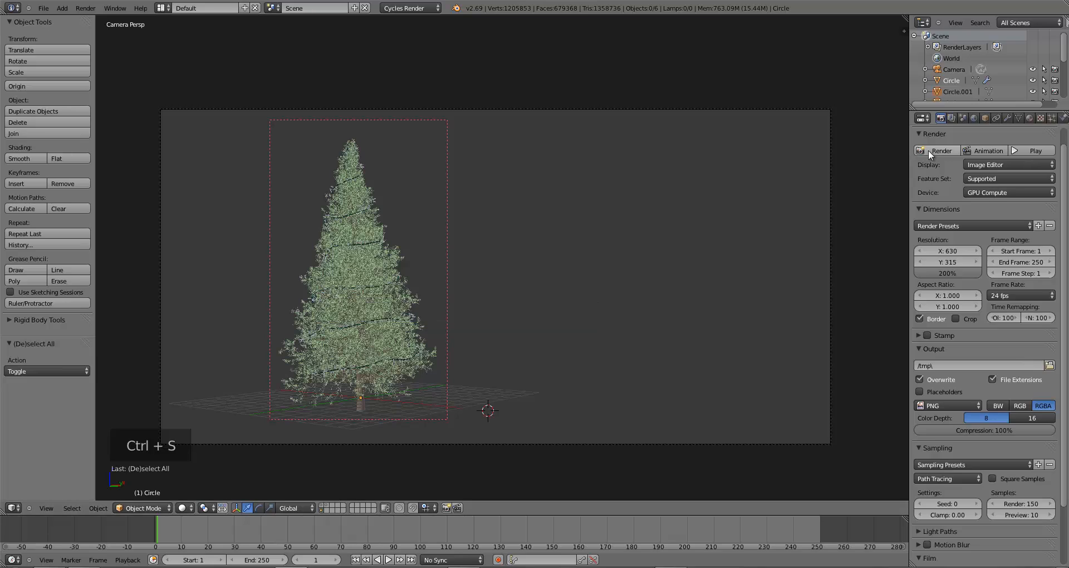
Render the decorated tree, save the file, and review the rendered image before returning to the scene
left_click(927, 149)
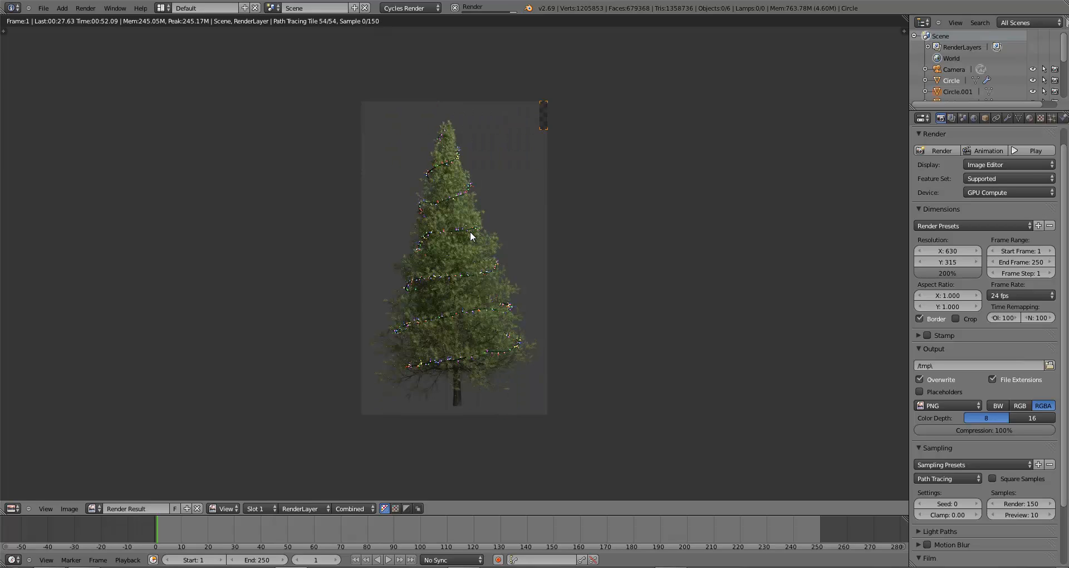
key("Escape")
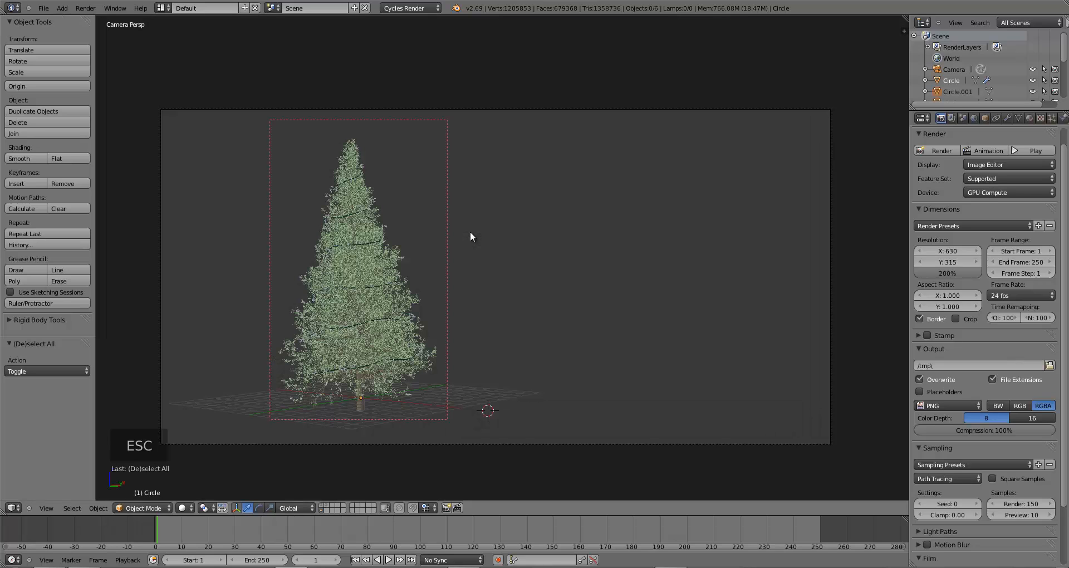
key("ctrl+s")
key("F11")
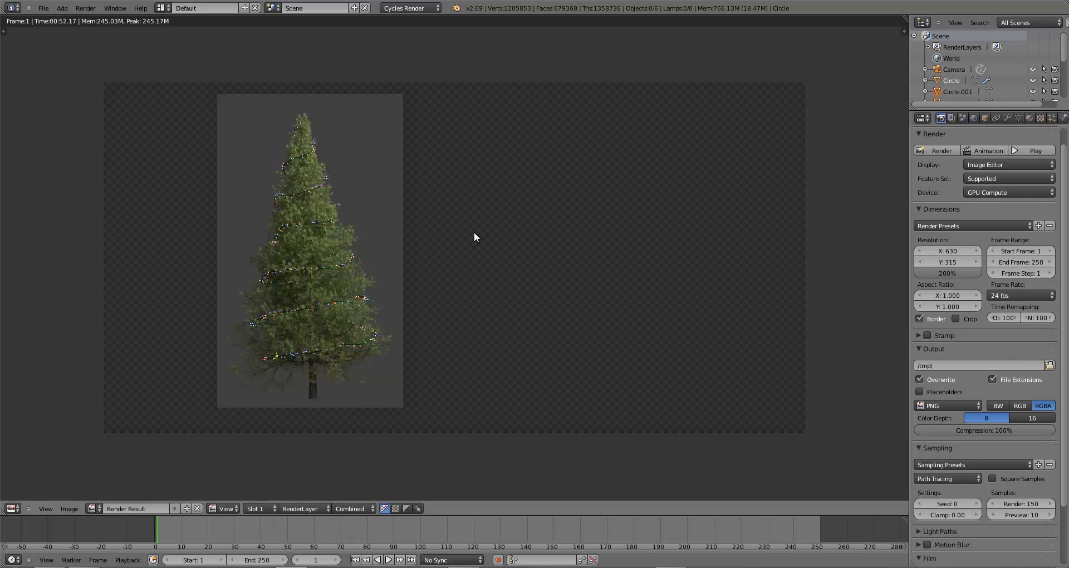
key("Escape")
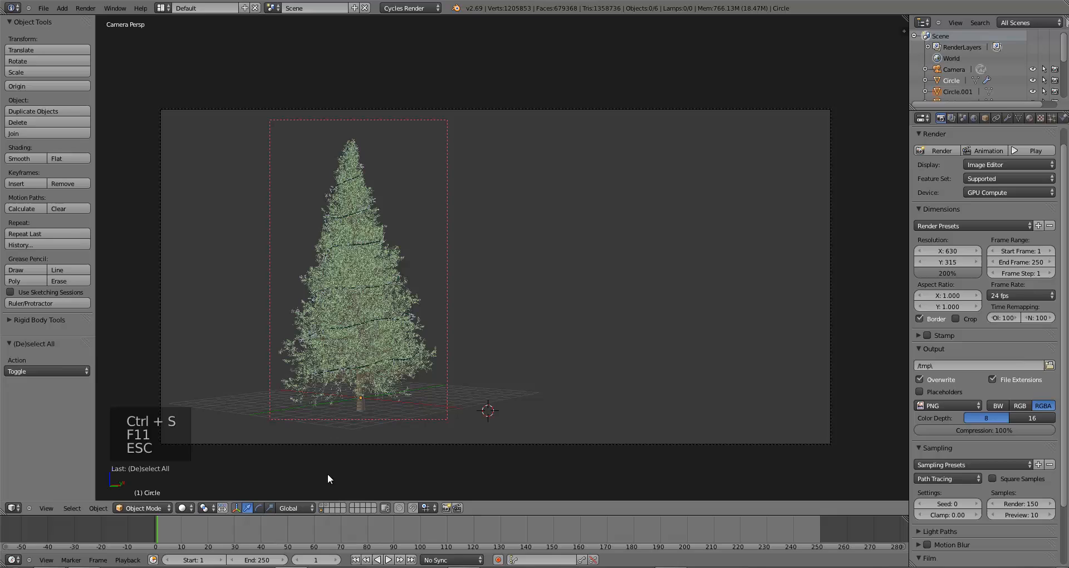
Show the layer with the five light models from the top in Rendered shading
left_click(325, 505)
key("KP_7")
key("KP_4")
key("KP_7")
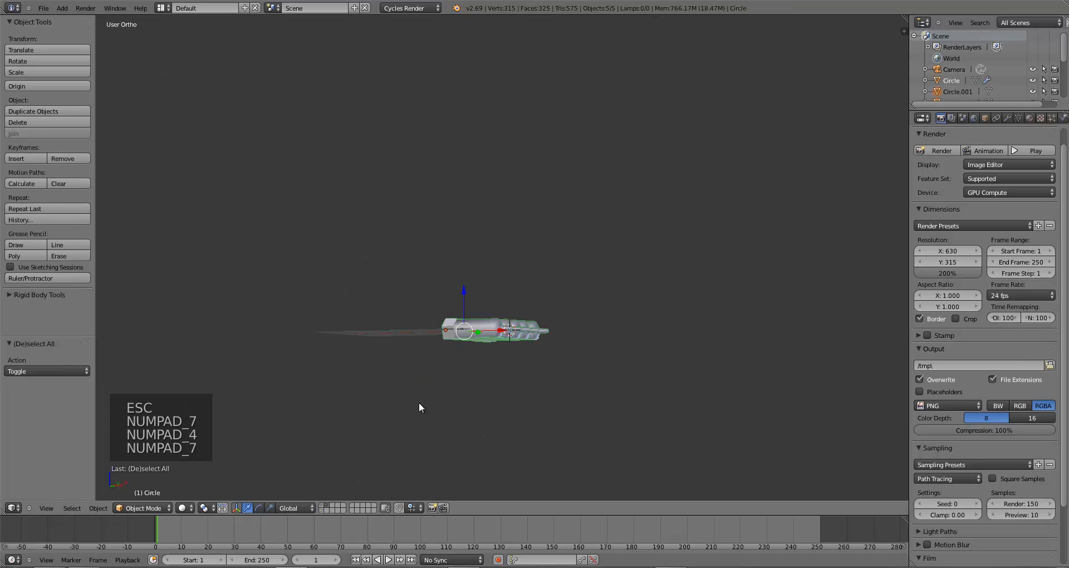
scroll(453, 395, "up", 3)
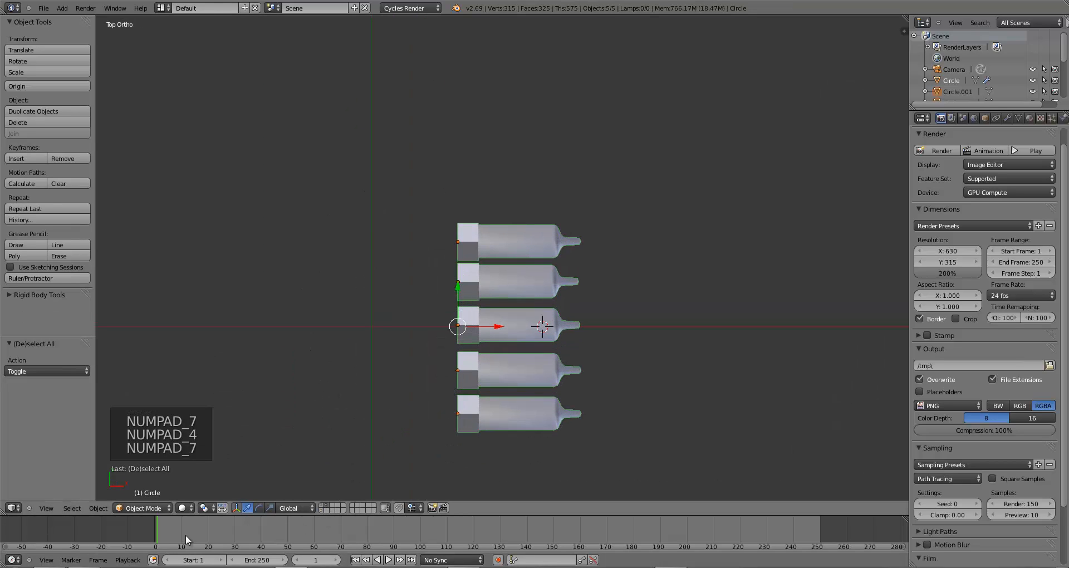
left_click(183, 508)
left_click(209, 434)
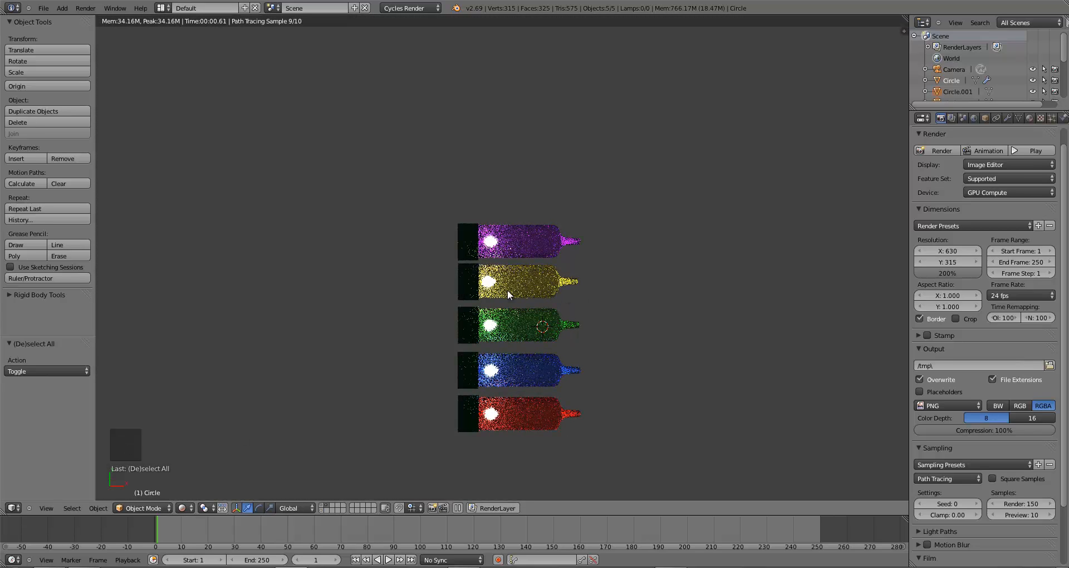
Delete the yellow, purple and blue lights, keeping only the green and red ones
right_click(534, 280)
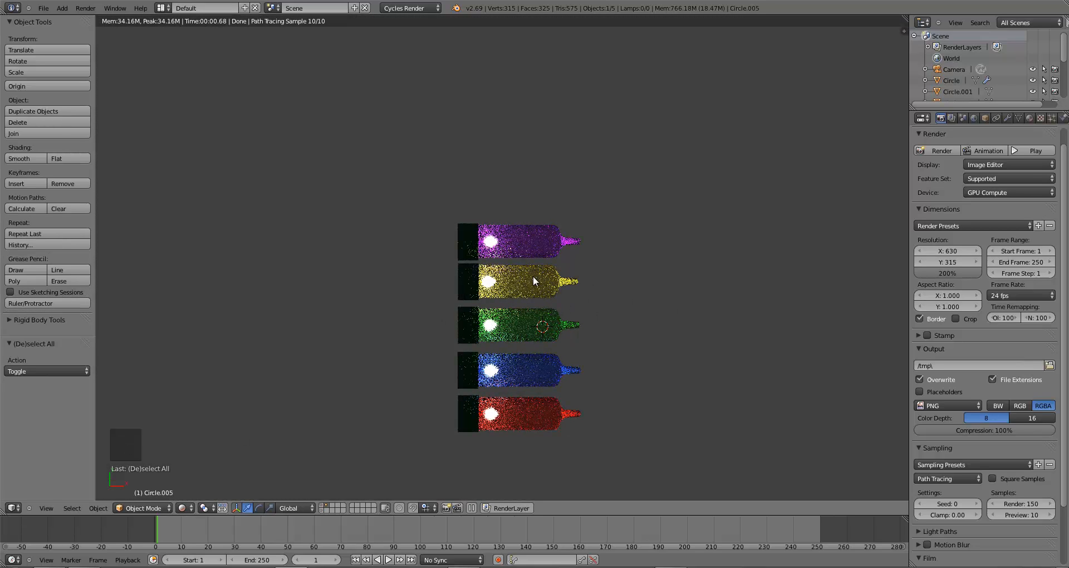
key("x")
left_click(615, 355)
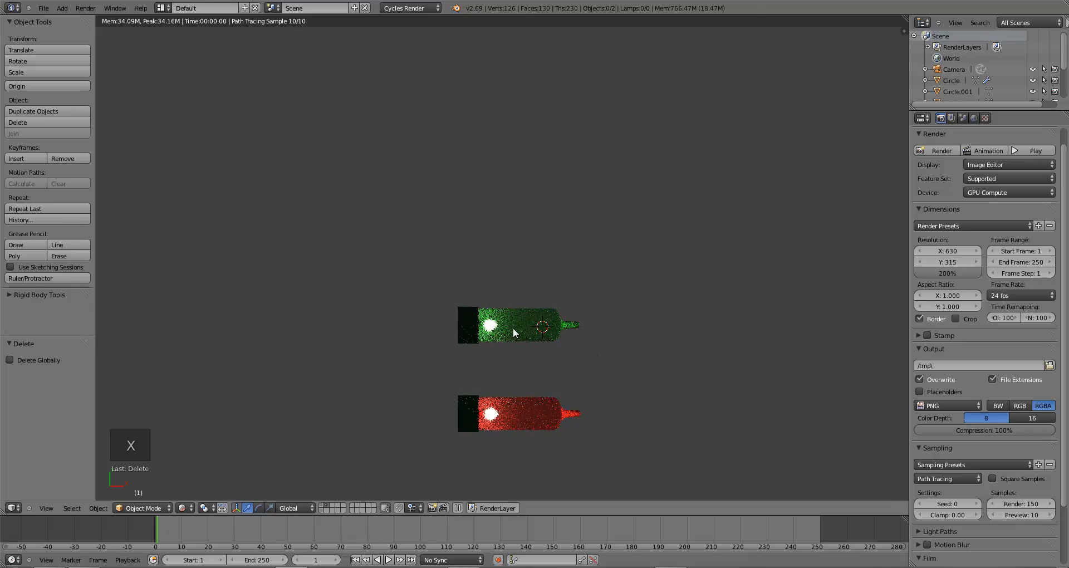
Move the green light about -1.541 along Y, closer to the red one, and view both from the front
key("g")
key("y")
left_click(512, 354)
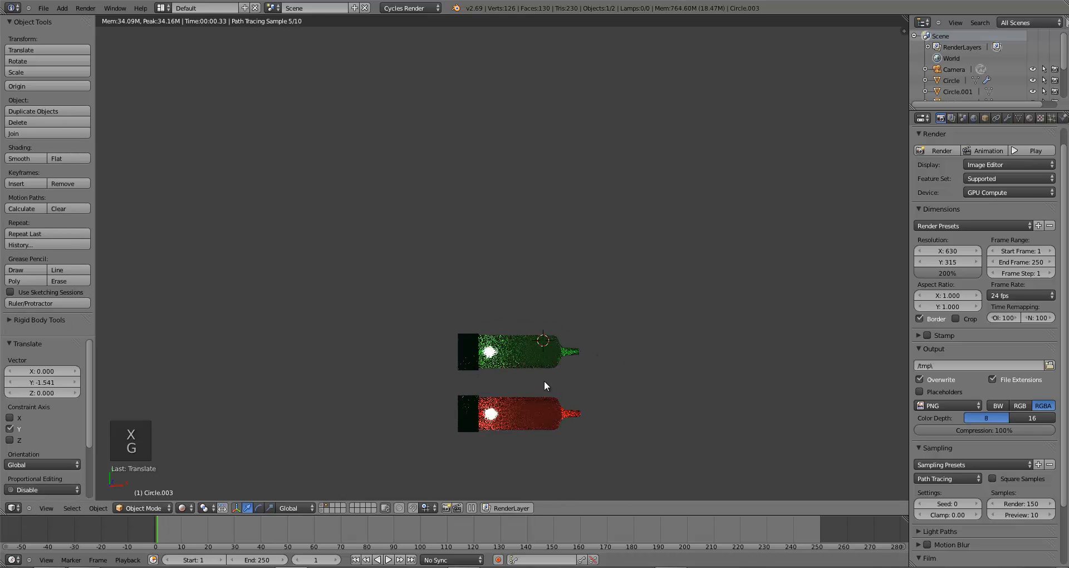
middle_click_drag(544, 380, 555, 371)
key("KP_1")
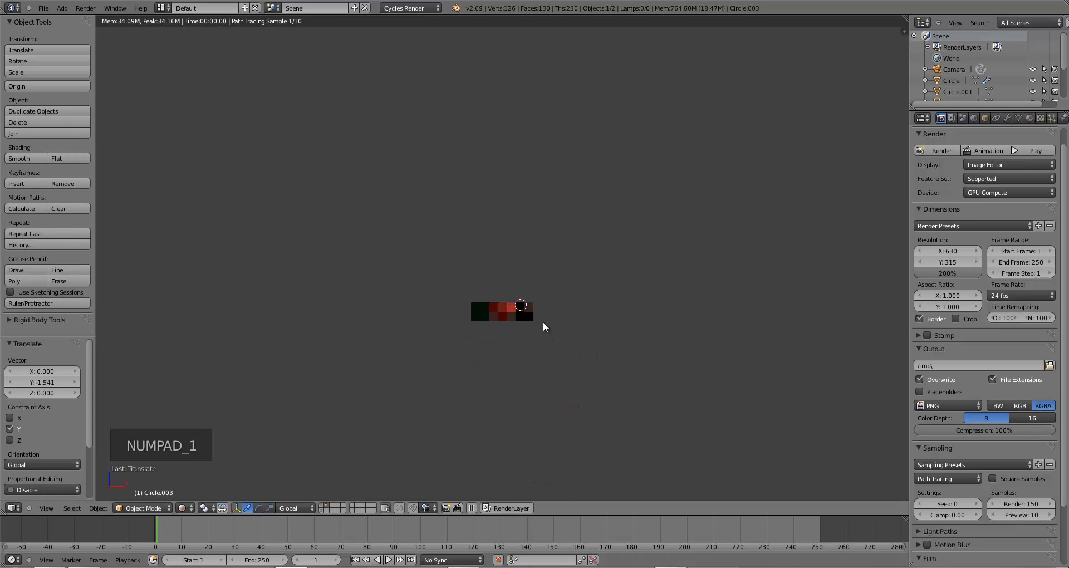
View the green and red lights from the top in Rendered shading and save the file
key("KP_7")
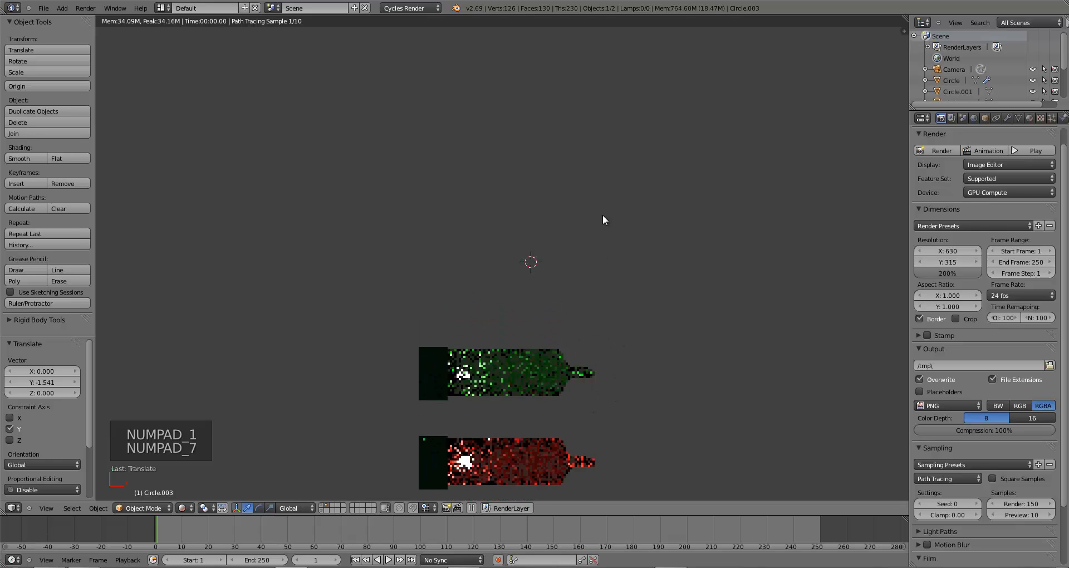
scroll(586, 250, "up", 2)
middle_click_drag(586, 252, 586, 269, "shift")
key("ctrl+s")
left_click(419, 279)
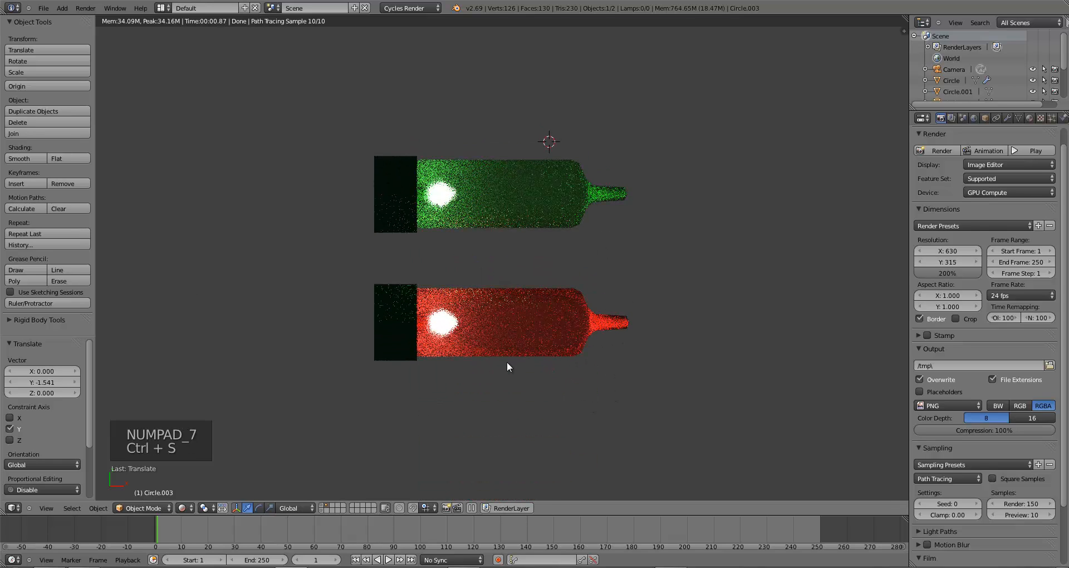
Return the viewport to Solid shading, show the tree's layer through the camera and save the file
scroll(505, 362, "down", 1)
key("z")
key("ctrl+s")
key("a")
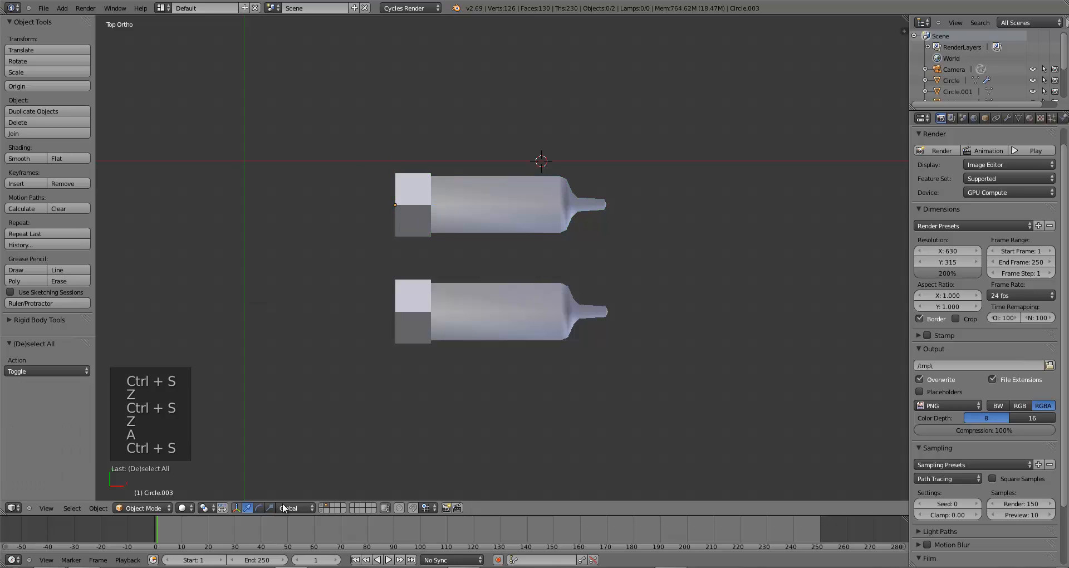
left_click(321, 510)
key("ctrl+s")
key("ctrl+s")
key("KP_0")
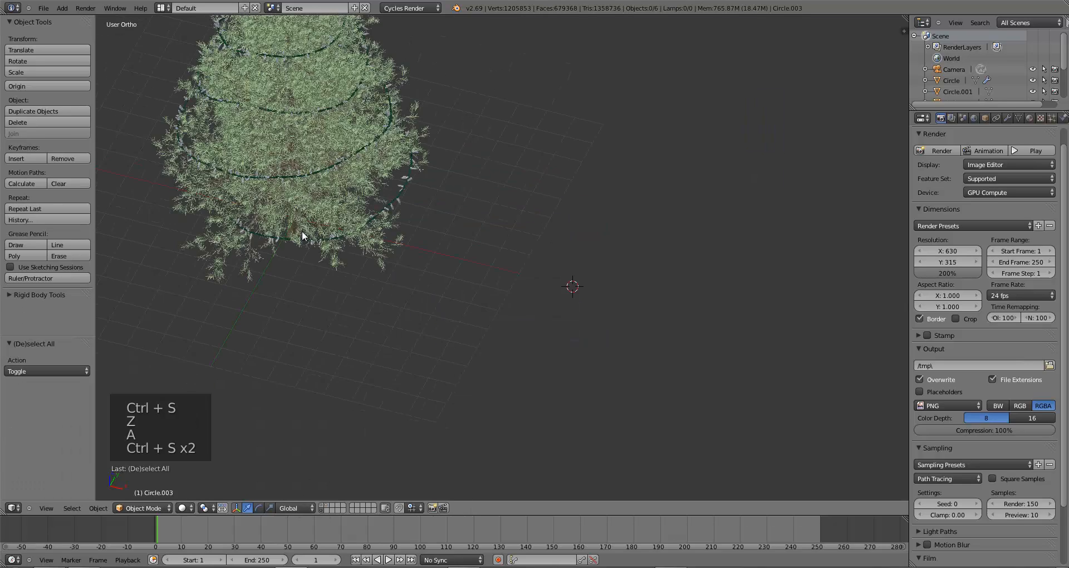
key("ctrl+s")
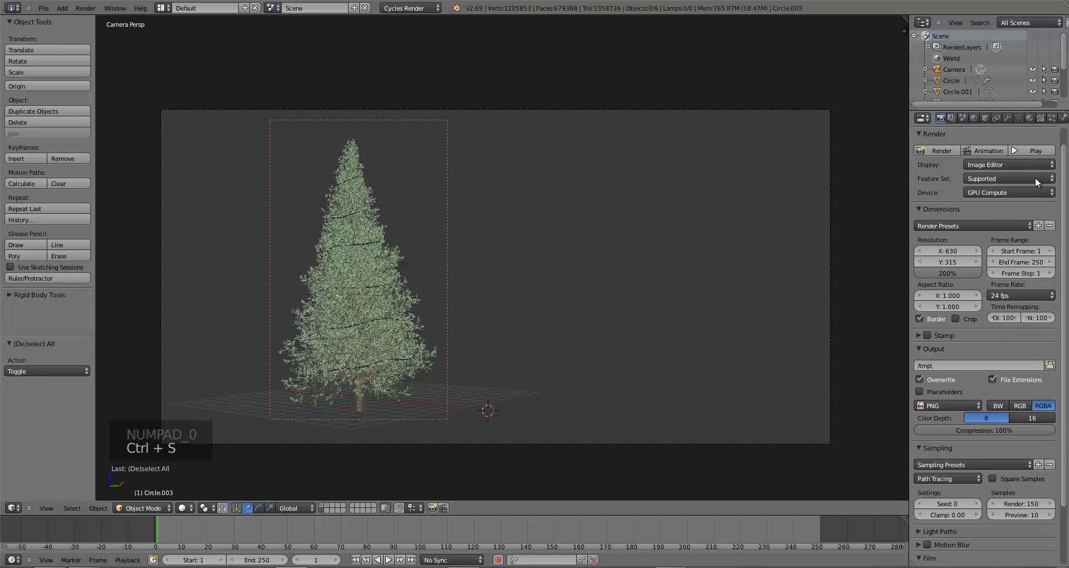
Set the particle size of the spiral wire's light particle system to 0.009
left_click(1051, 118)
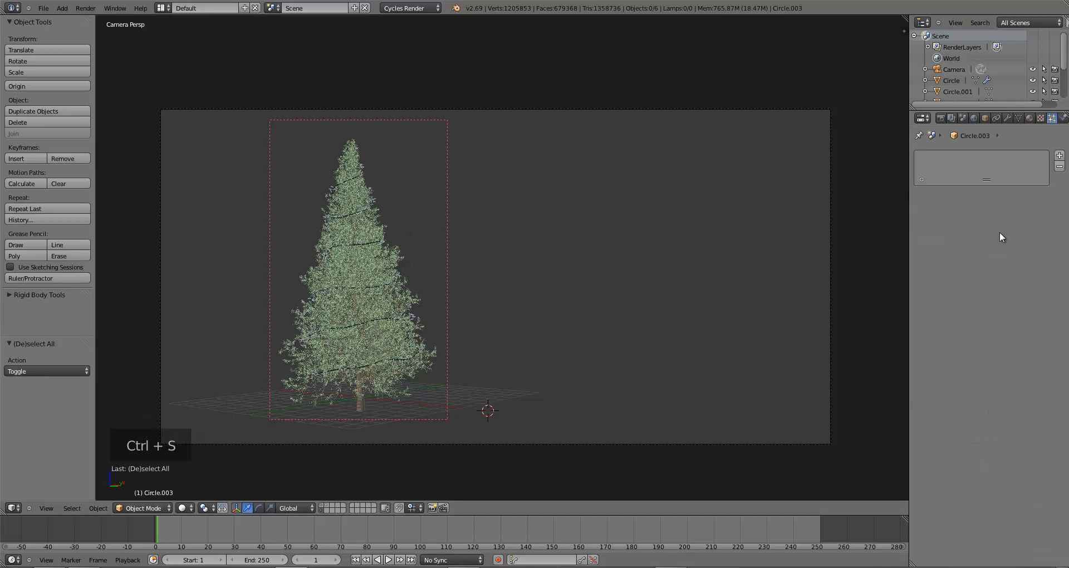
right_click(327, 187)
scroll(969, 439, "down", 5)
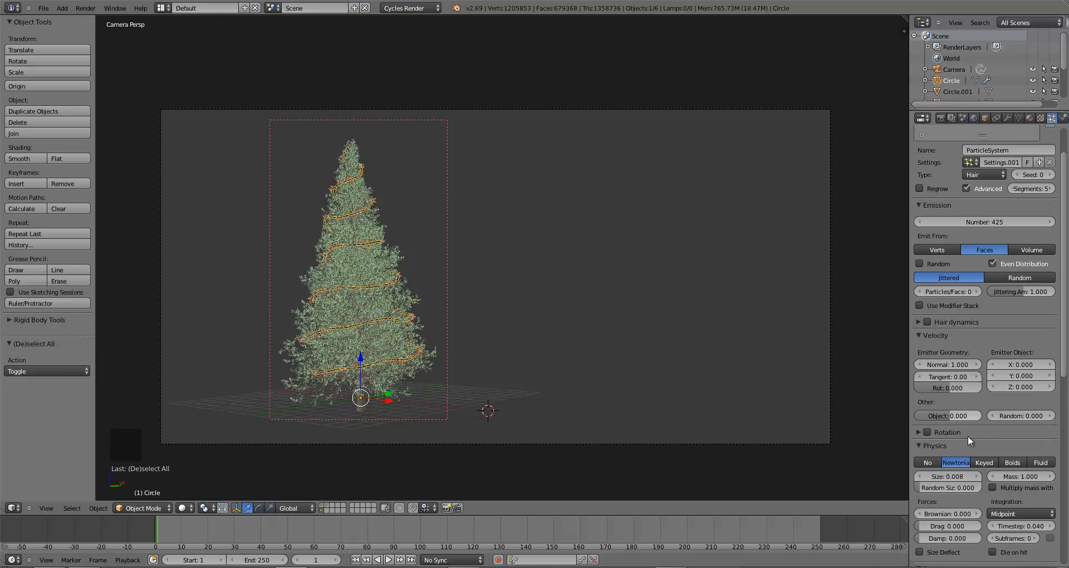
scroll(967, 436, "down", 2)
left_click(941, 433)
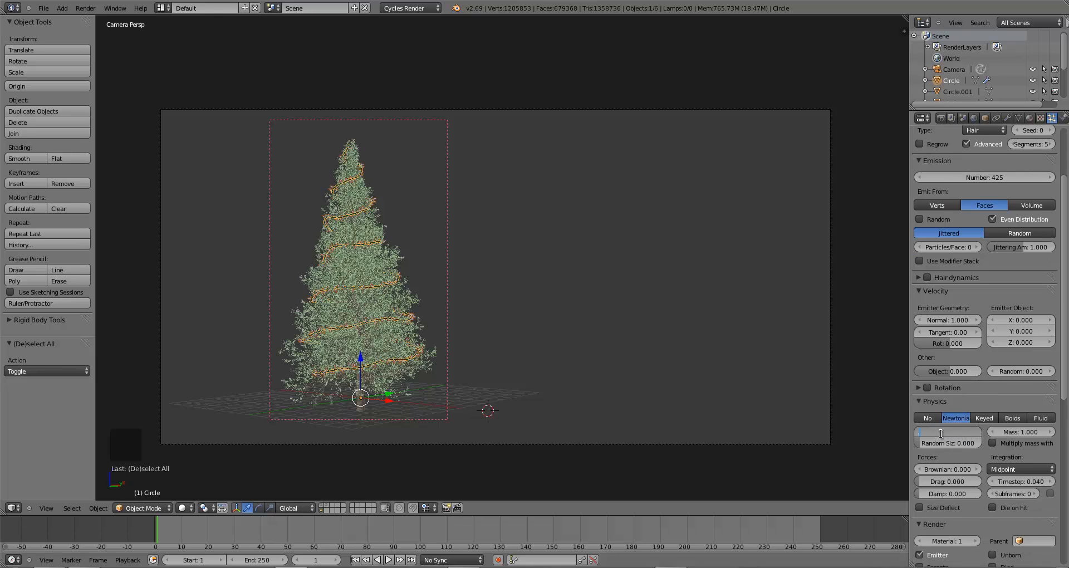
type("0.009")
key("Return")
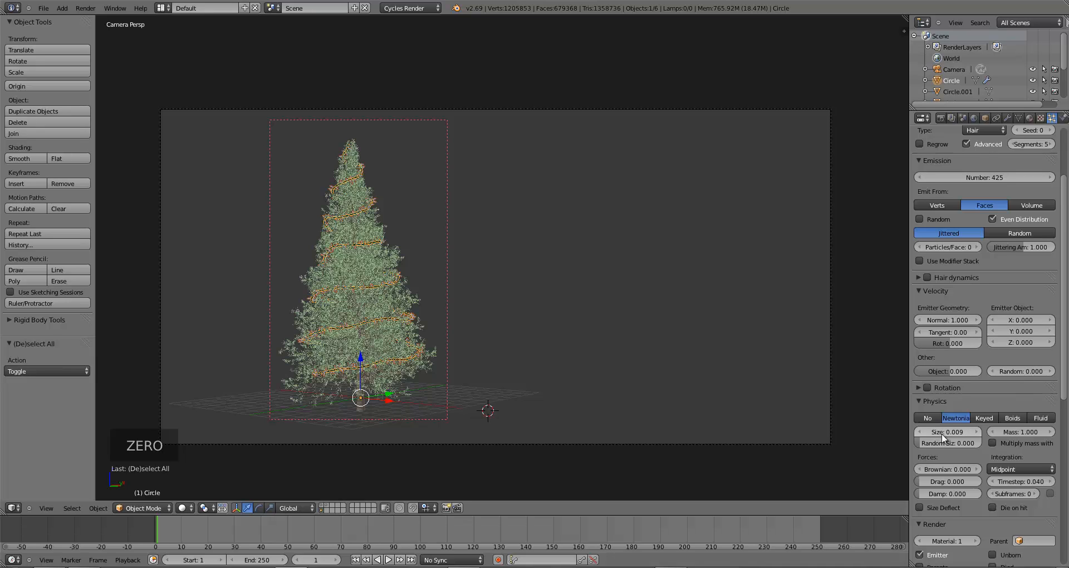
Save the file and test render the tree with the green and red lights, returning to the scene before the render completes
key("a")
key("ctrl+s")
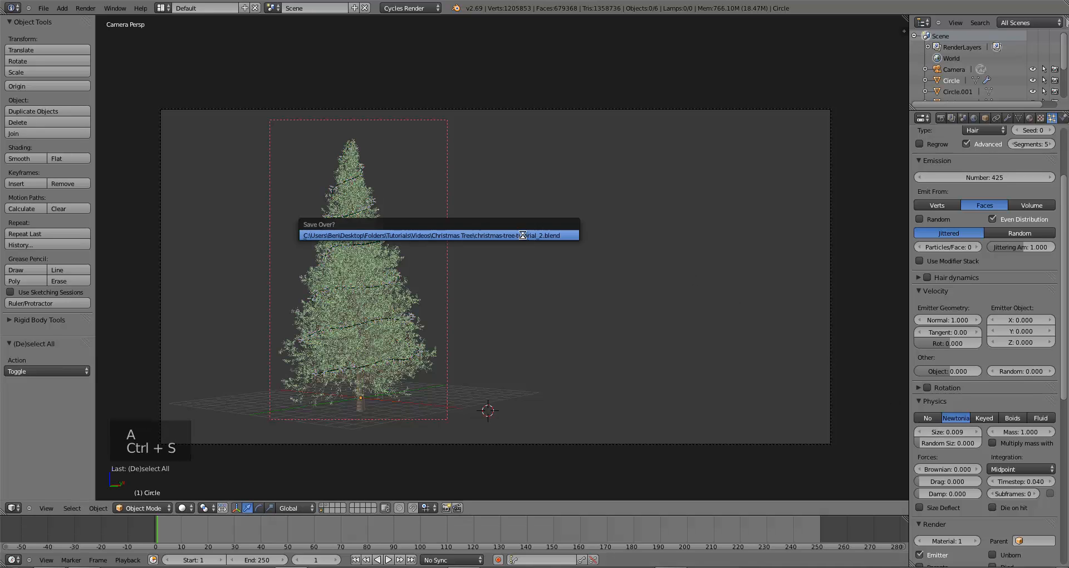
left_click(523, 235)
key("F12")
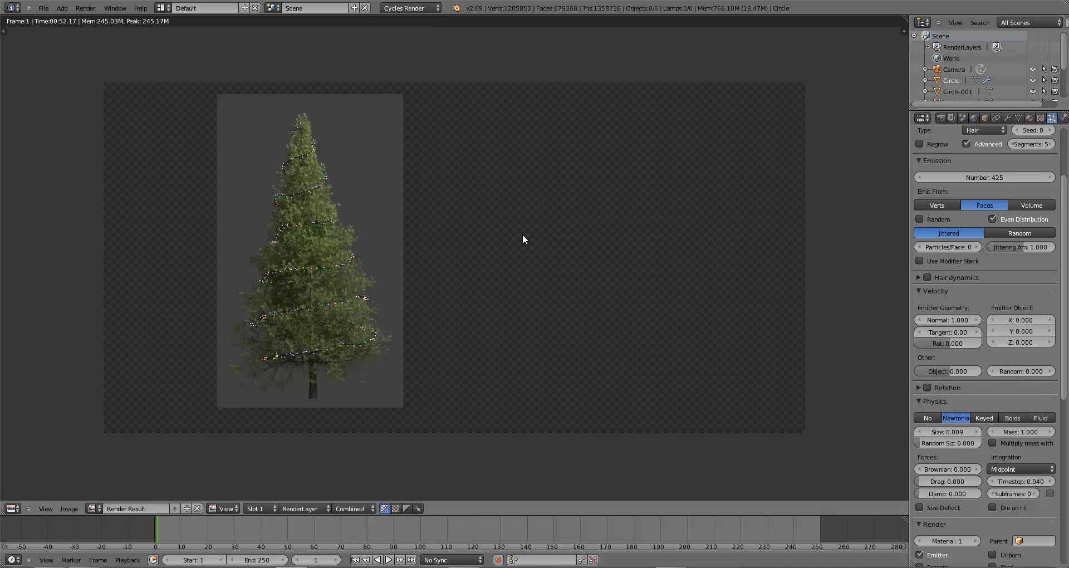
key("ctrl+s")
left_click(522, 235)
scroll(1041, 196, "up", 2)
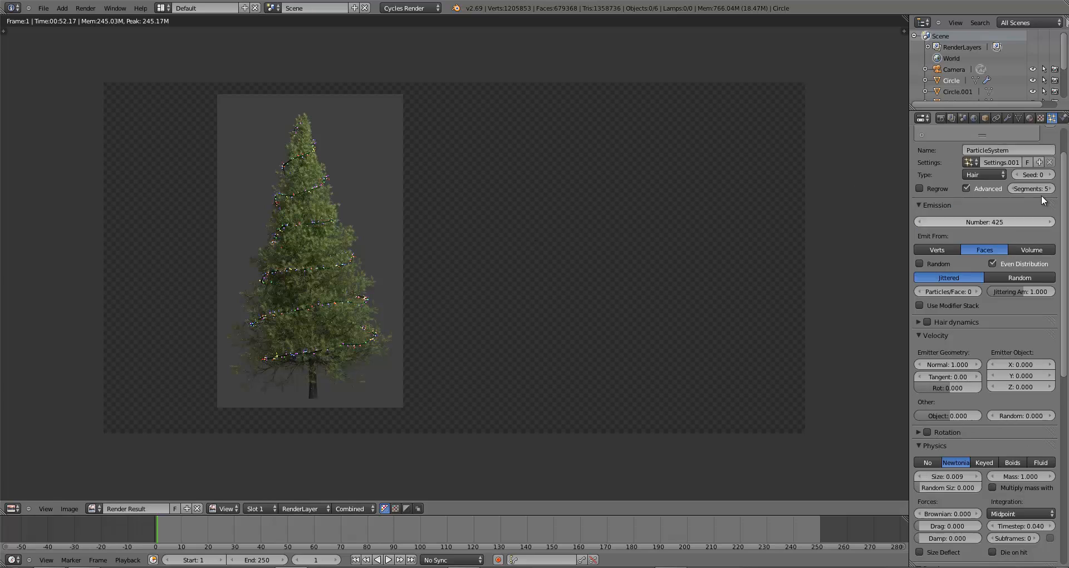
scroll(1040, 195, "up", 2)
left_click(940, 118)
left_click(936, 151)
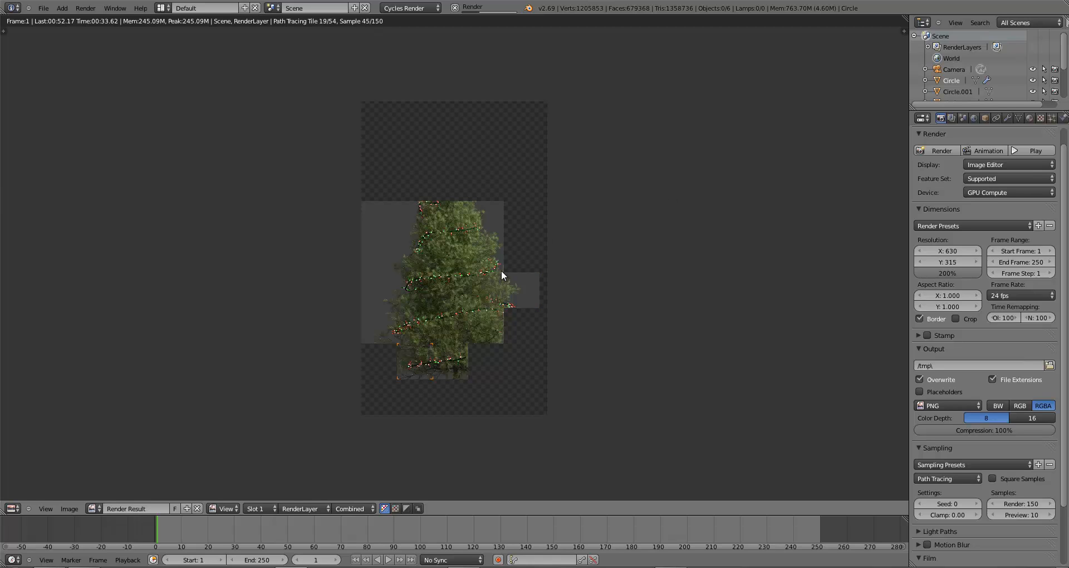
key("Escape")
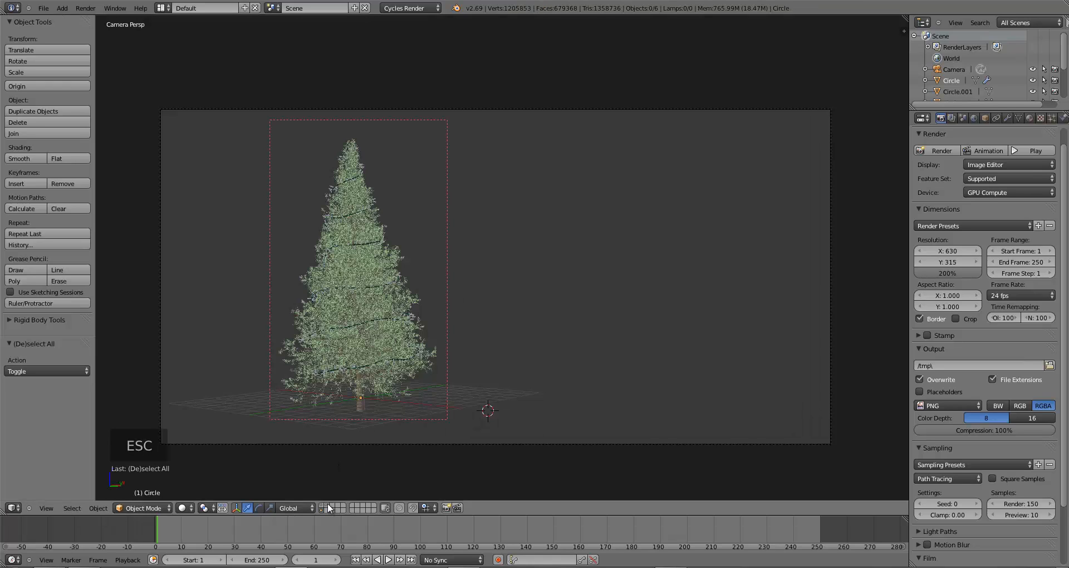
Show only the layer with the light models from the top and select the red light
key("2")
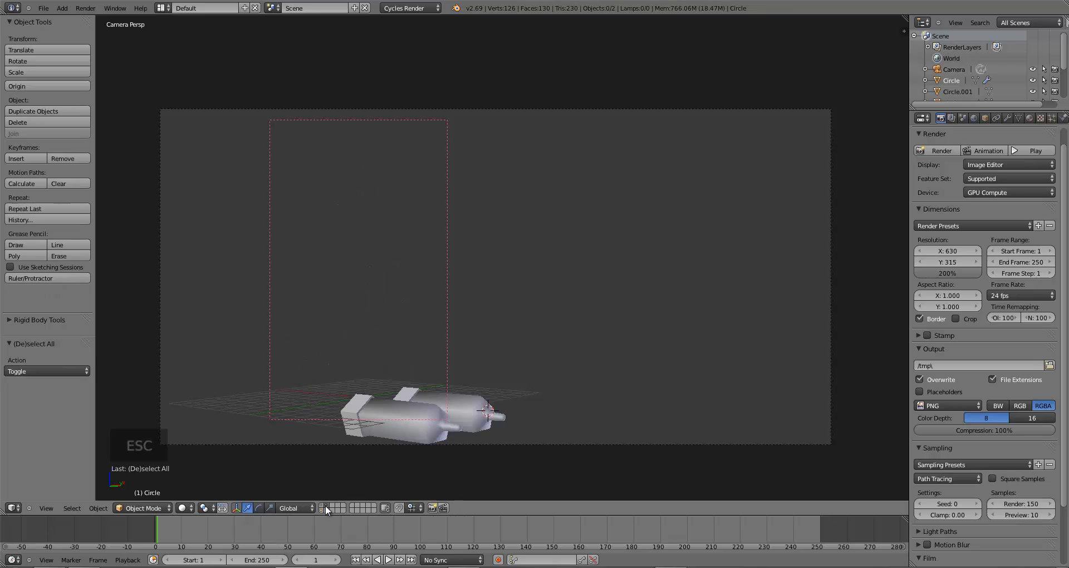
key("KP_7")
right_click(511, 304)
key("grave")
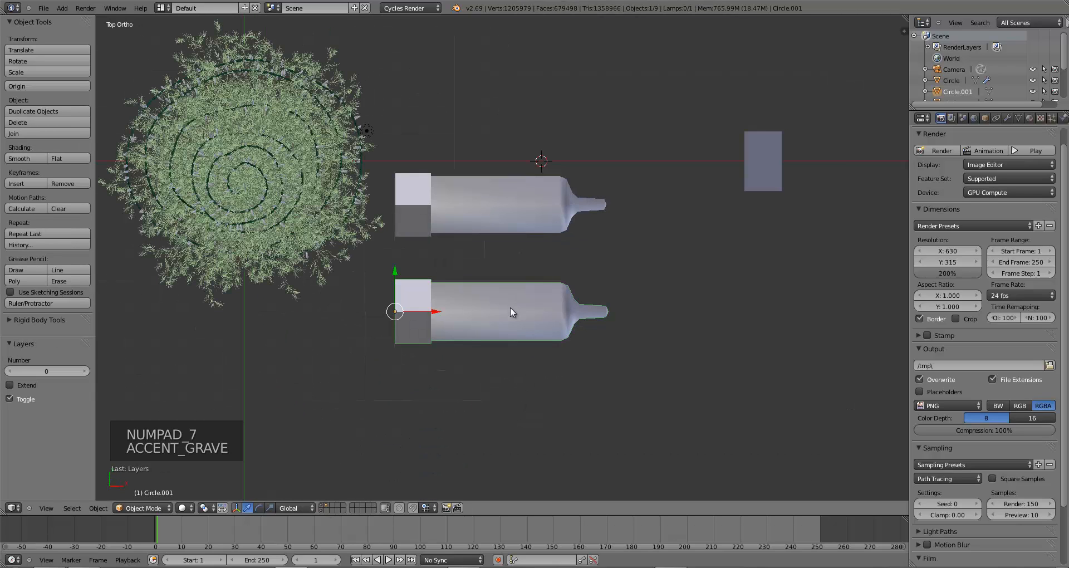
key("grave")
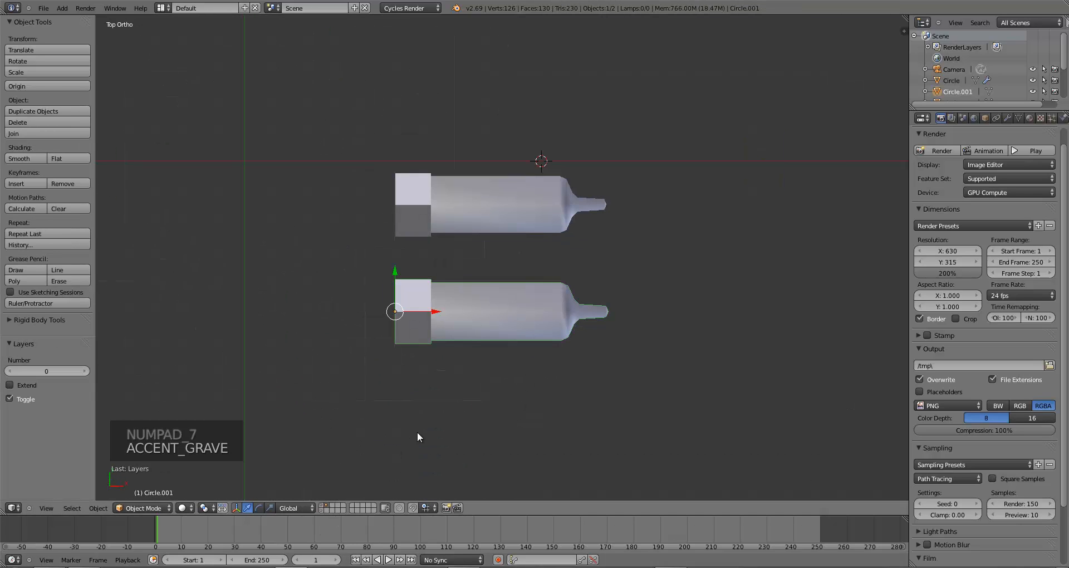
Stretch the glowing filament inside the red light along the X axis in Edit Mode
key("Tab")
scroll(405, 383, "up", 3)
key("b")
key("b")
left_click_drag(401, 334, 476, 368)
key("s")
key("x")
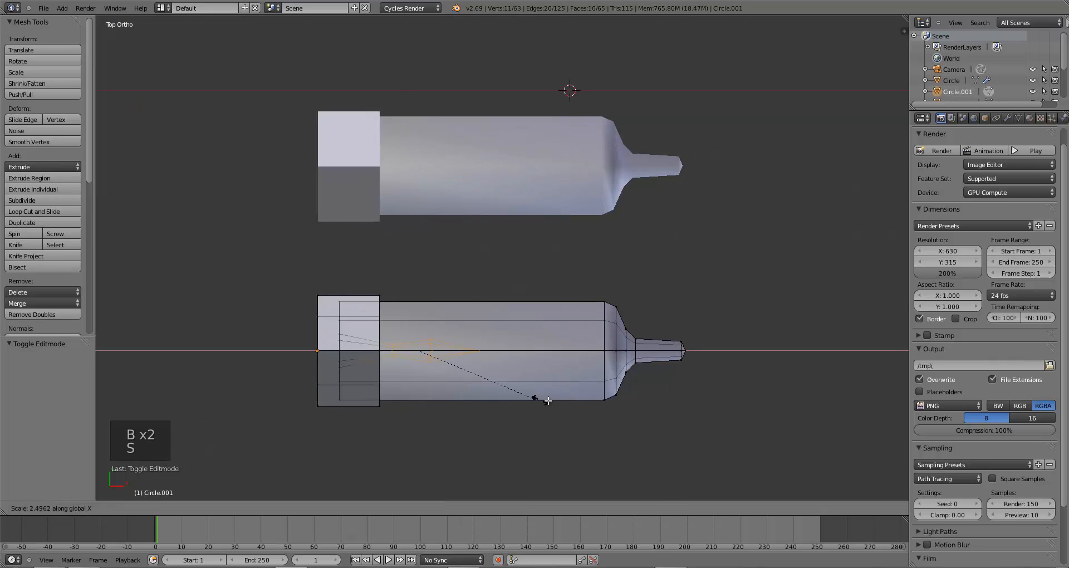
left_click(609, 400)
Shift the red light's stretched filament along X inside the glass, leave Edit Mode and save the file
key("g")
key("x")
left_click(628, 398)
key("Tab")
key("ctrl+s")
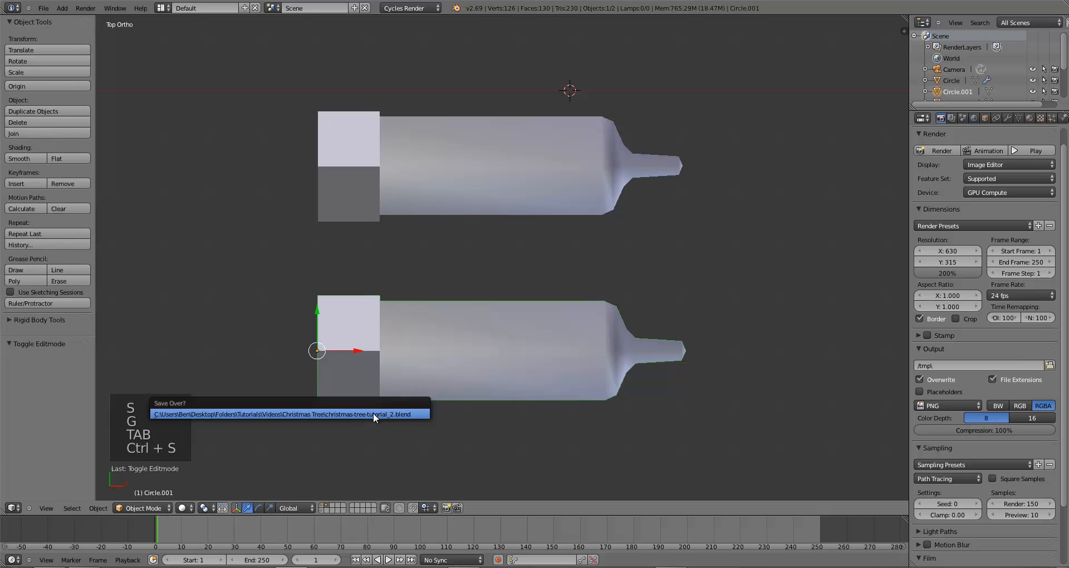
left_click(373, 412)
Preview both lights in Rendered shading to compare their glow, and return to Solid shading
left_click(180, 507)
left_click(211, 434)
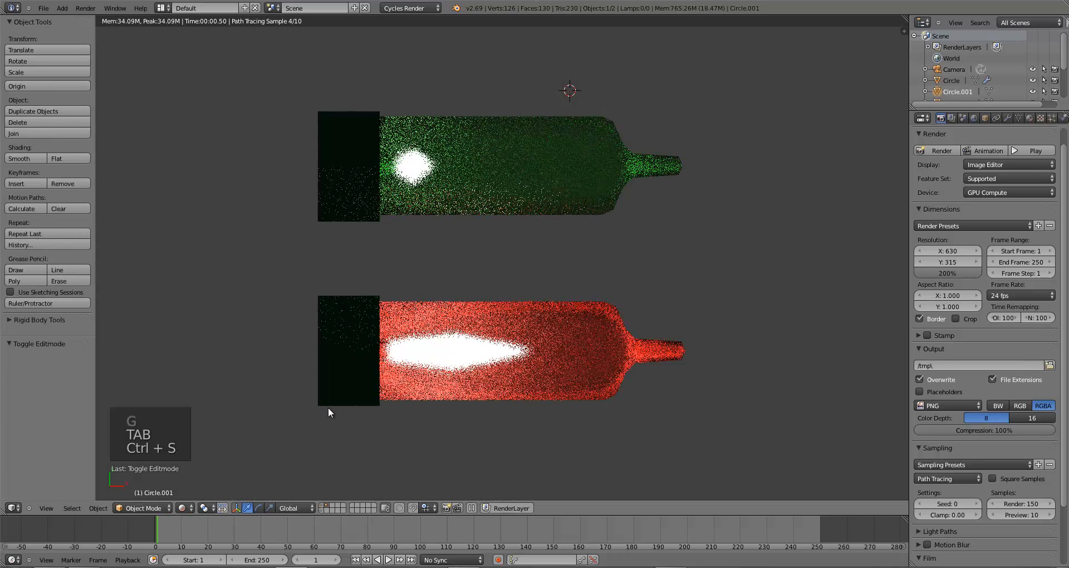
scroll(329, 412, "down", 3)
scroll(328, 408, "down", 3)
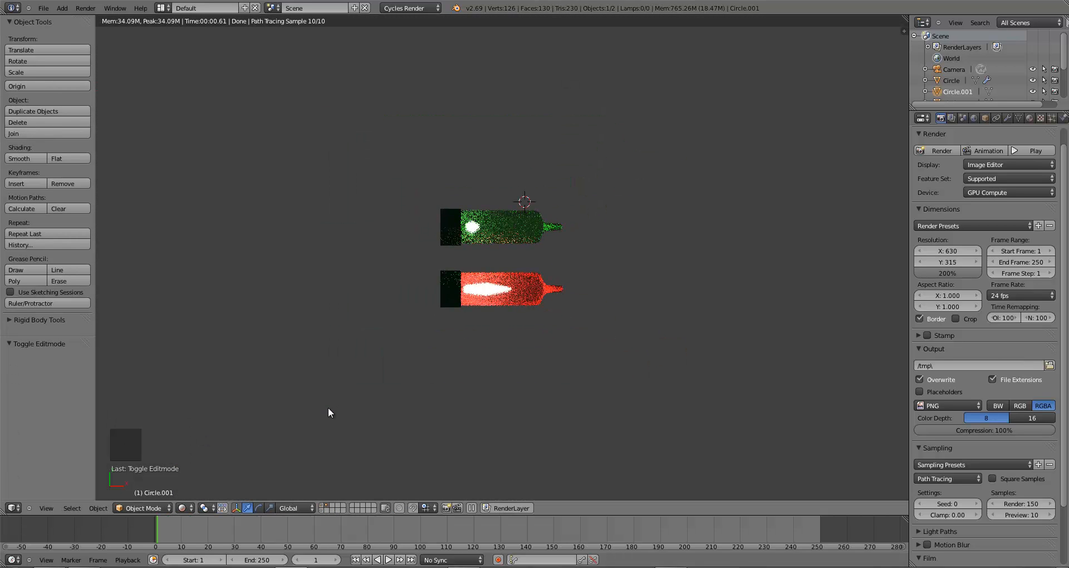
scroll(330, 418, "up", 1)
key("KP_5")
key("z")
key("z")
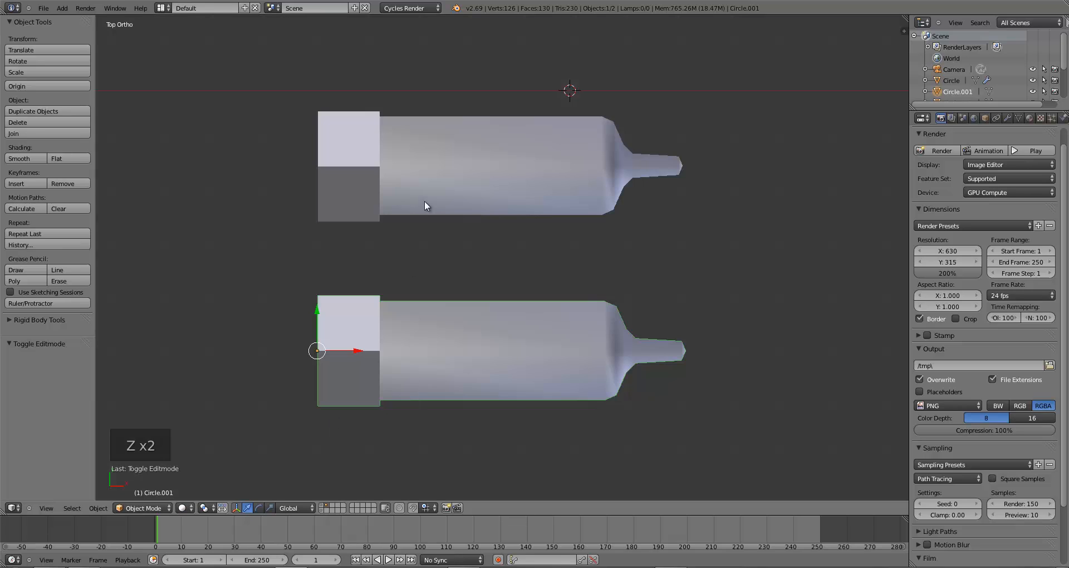
Scale the filament inside the green light by 3.715 along the X axis in wireframe display
key("z")
key("Tab")
key("b")
key("b")
key("a")
key("b")
left_click_drag(395, 144, 440, 175)
key("s")
left_click(696, 205)
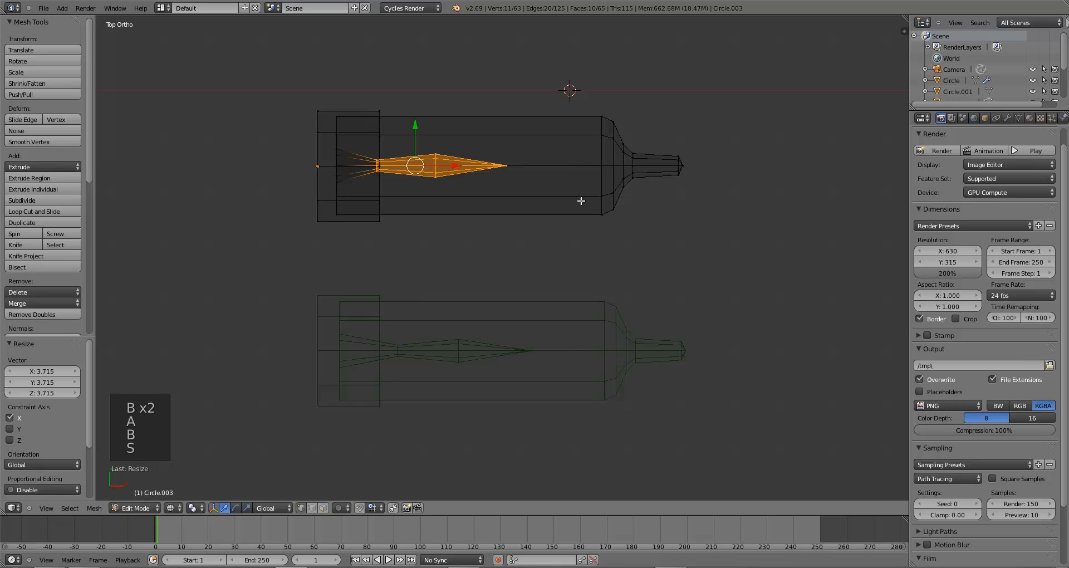
Move the green light's filament about 0.46 along X to match the red one, leave Edit Mode and save in Solid shading
key("g")
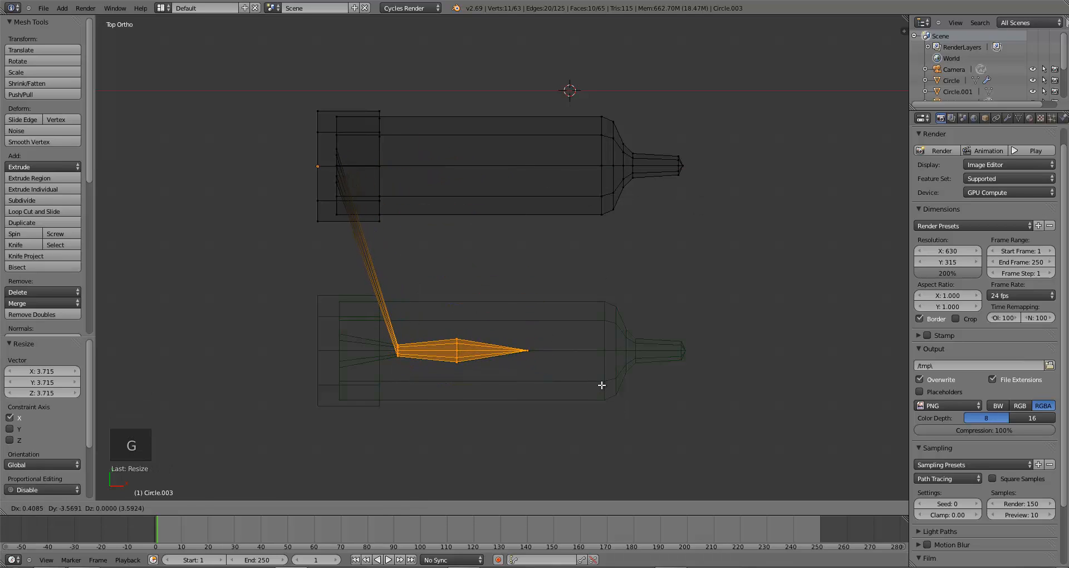
right_click(491, 248)
key("g")
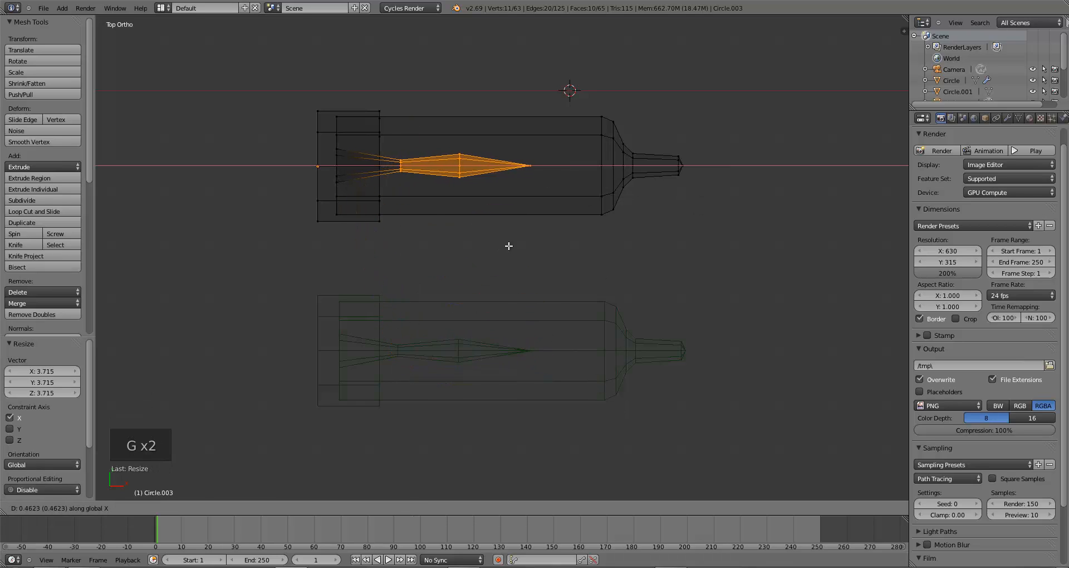
left_click(509, 246)
key("a")
key("Tab")
scroll(487, 288, "down", 4)
key("z")
key("a")
key("ctrl+s")
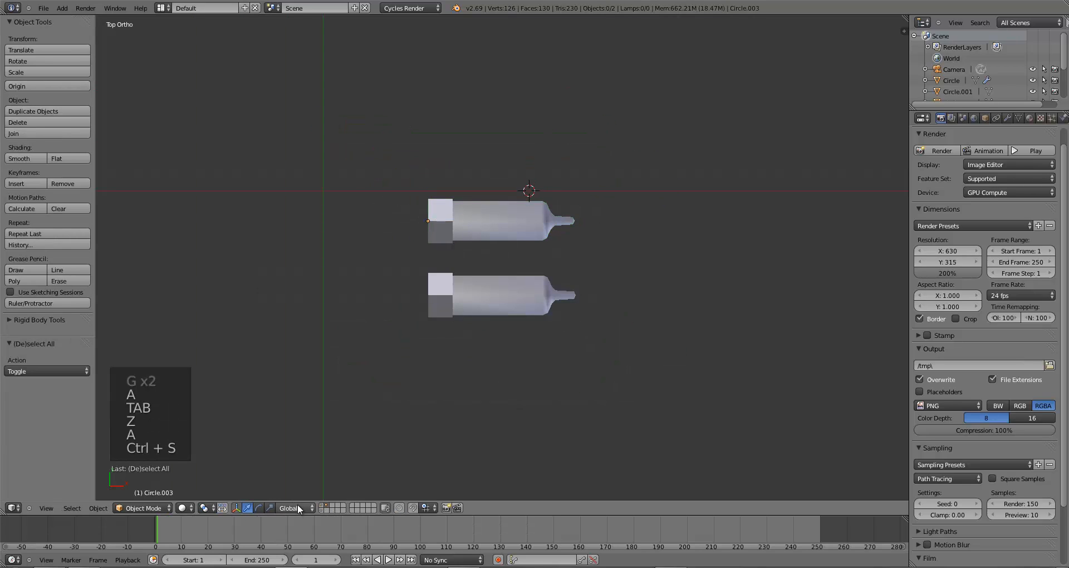
Show the tree's layer through the camera, save the file and render the tree with the brighter lights
left_click(324, 505)
key("ctrl+s")
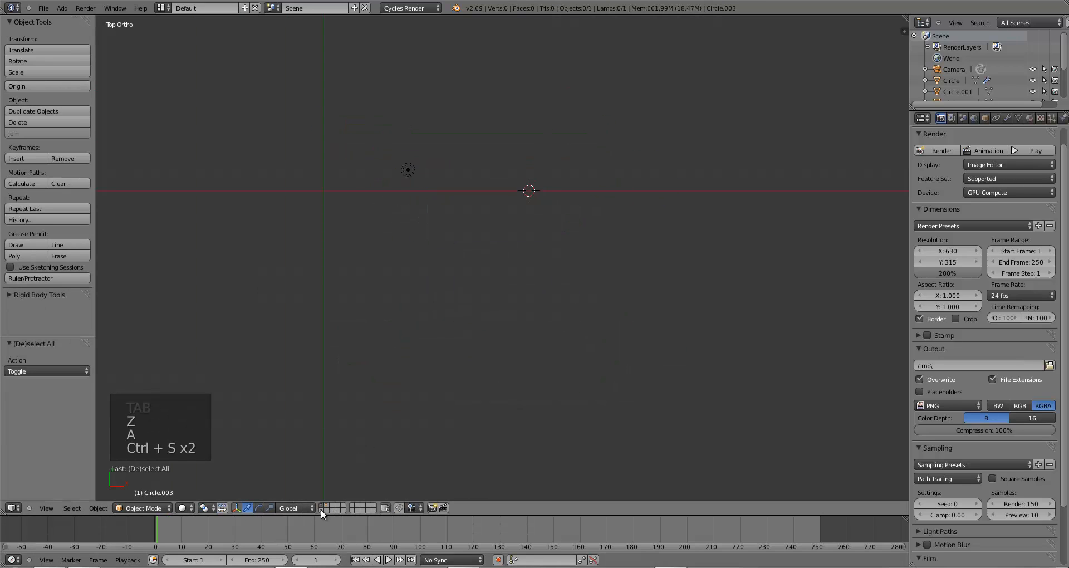
left_click(321, 507)
key("ctrl+s")
key("KP_0")
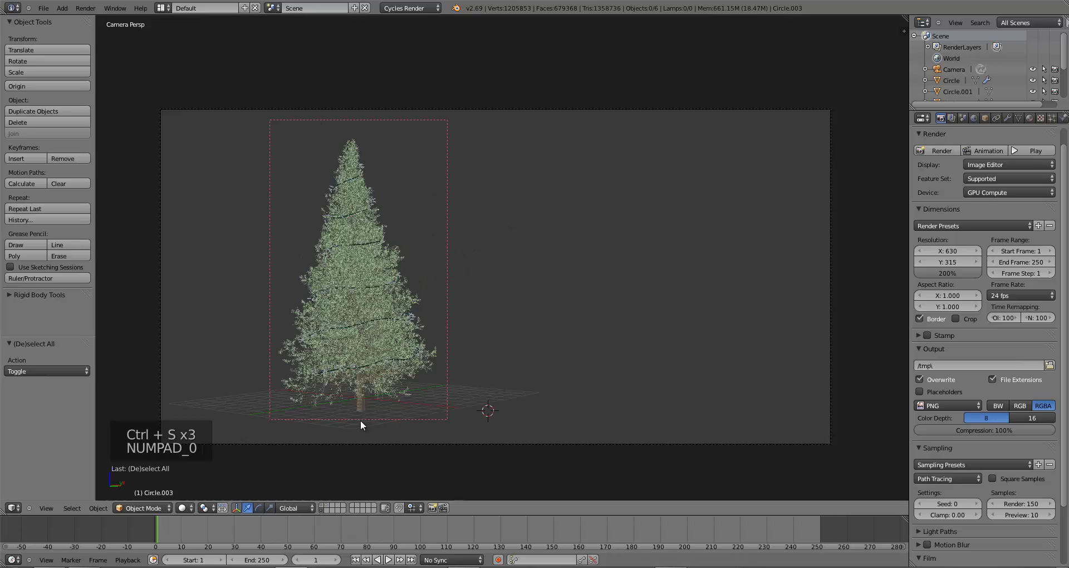
key("F12")
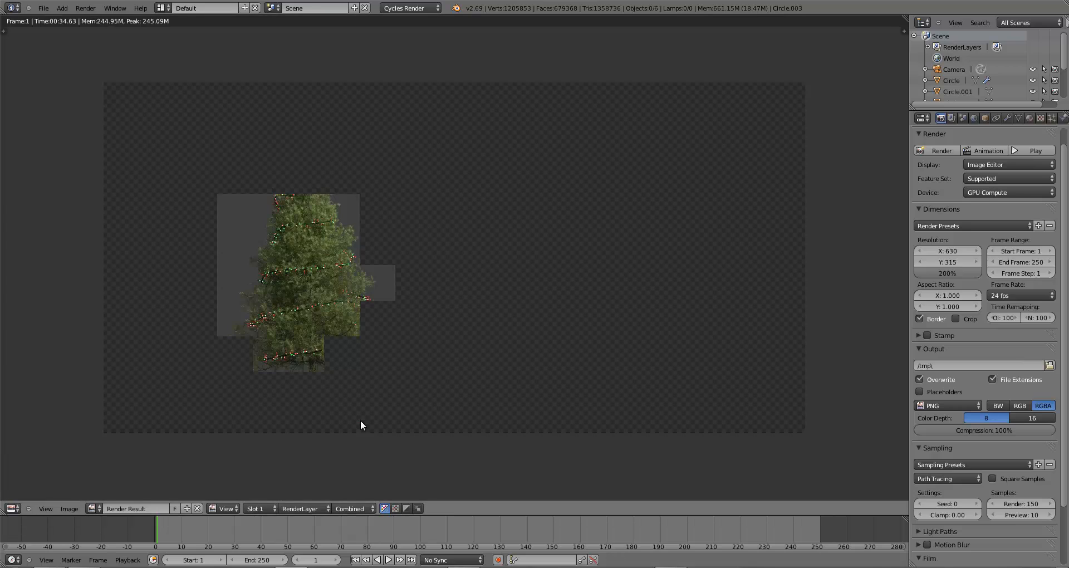
key("F12")
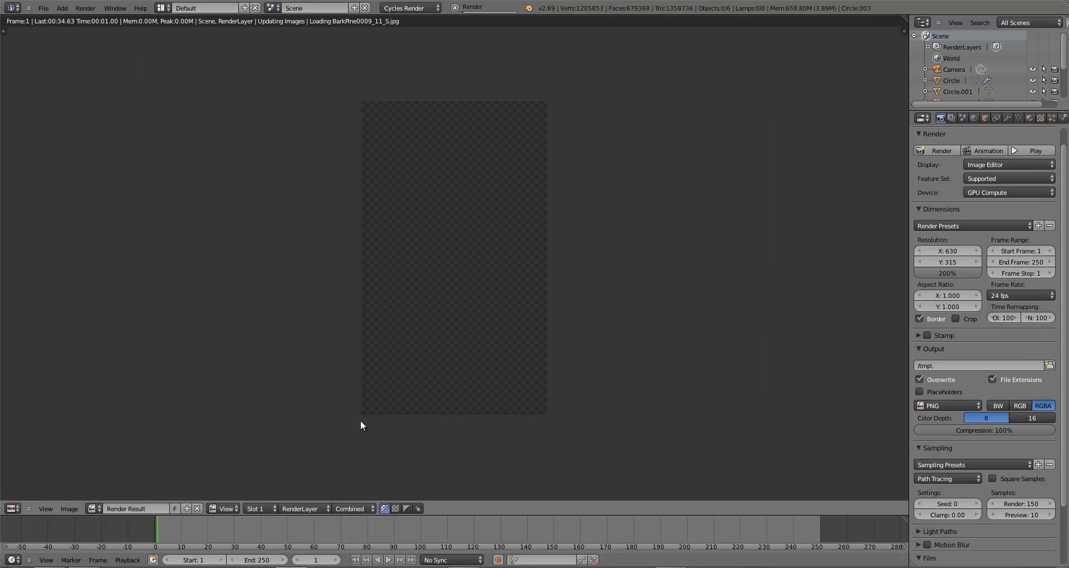